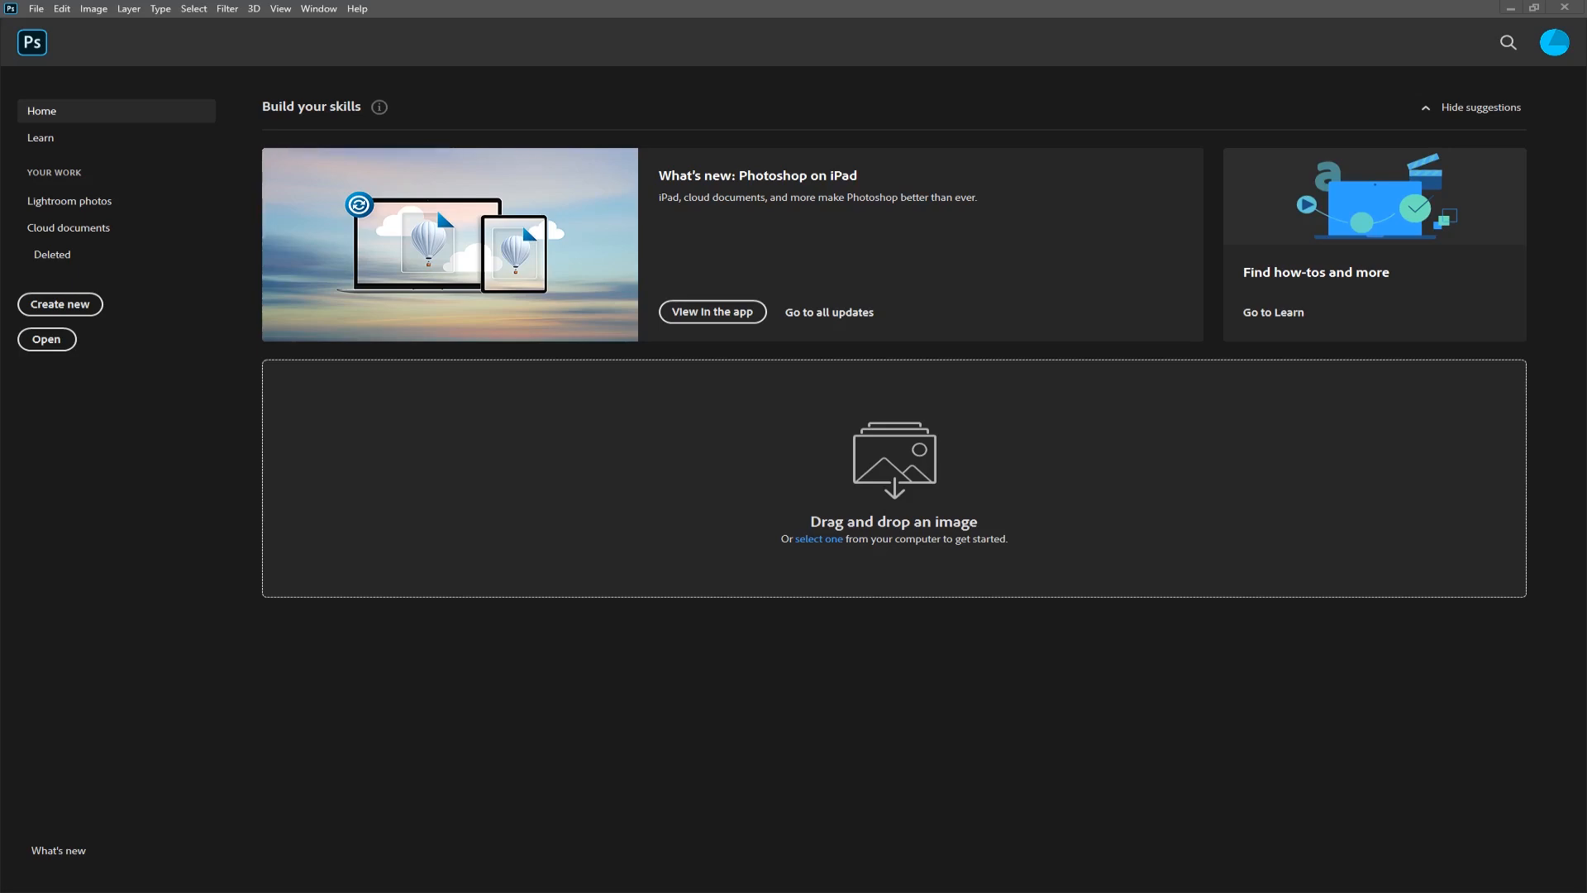
Step: Open the coastal fortress photo 2019-06-08 15.17.30.jpg and activate the Move tool
{"action": "left_click_drag", "start_coordinate": [4, 556], "coordinate": [571, 560]}
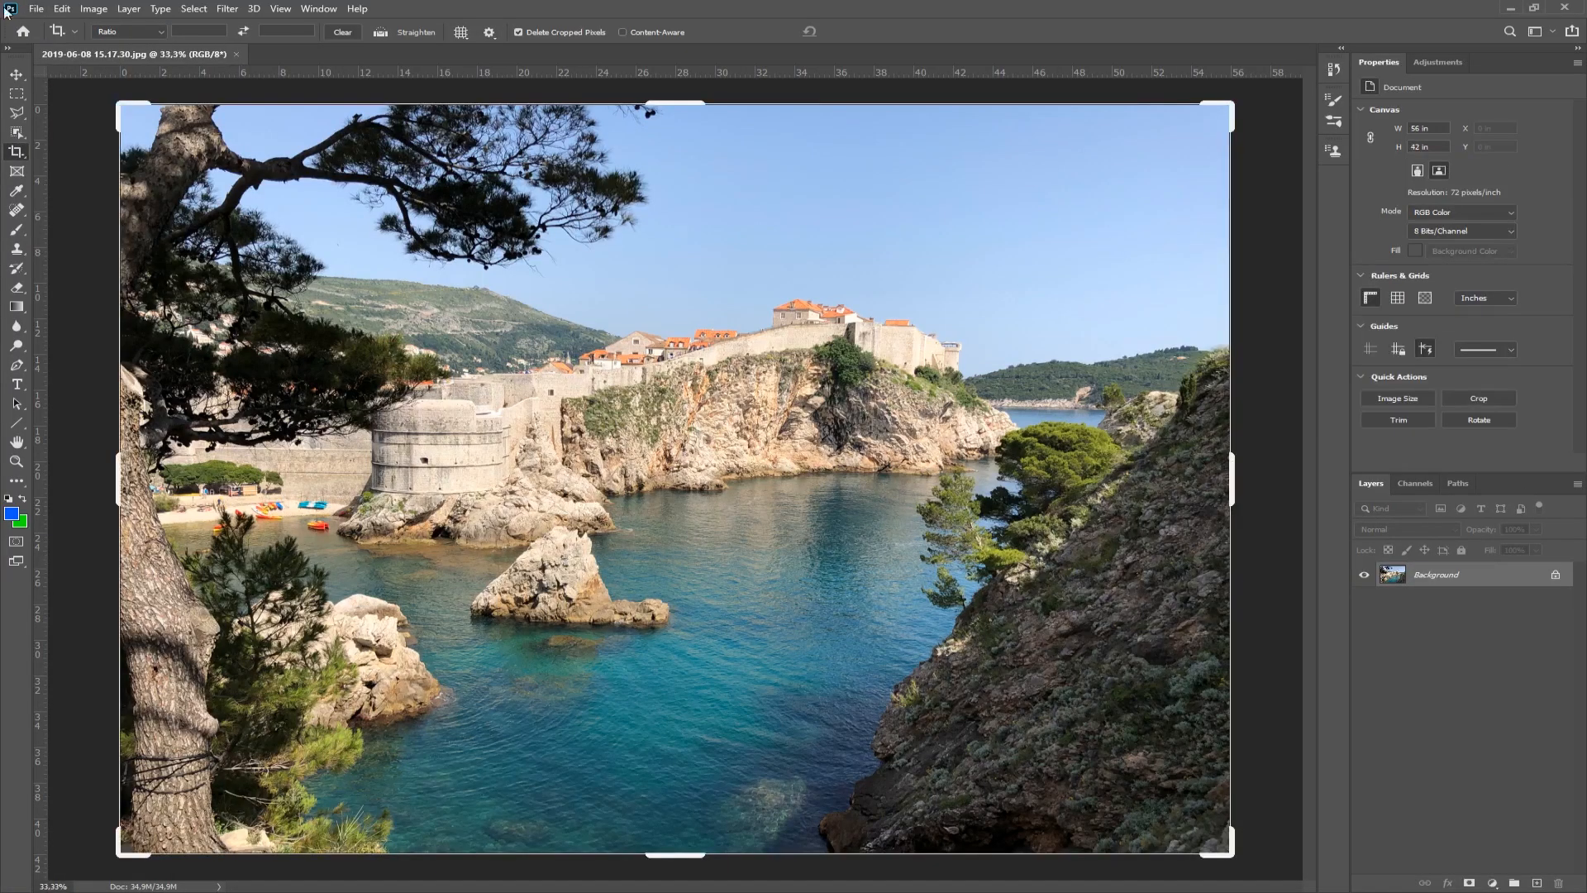
{"action": "left_click", "coordinate": [18, 75]}
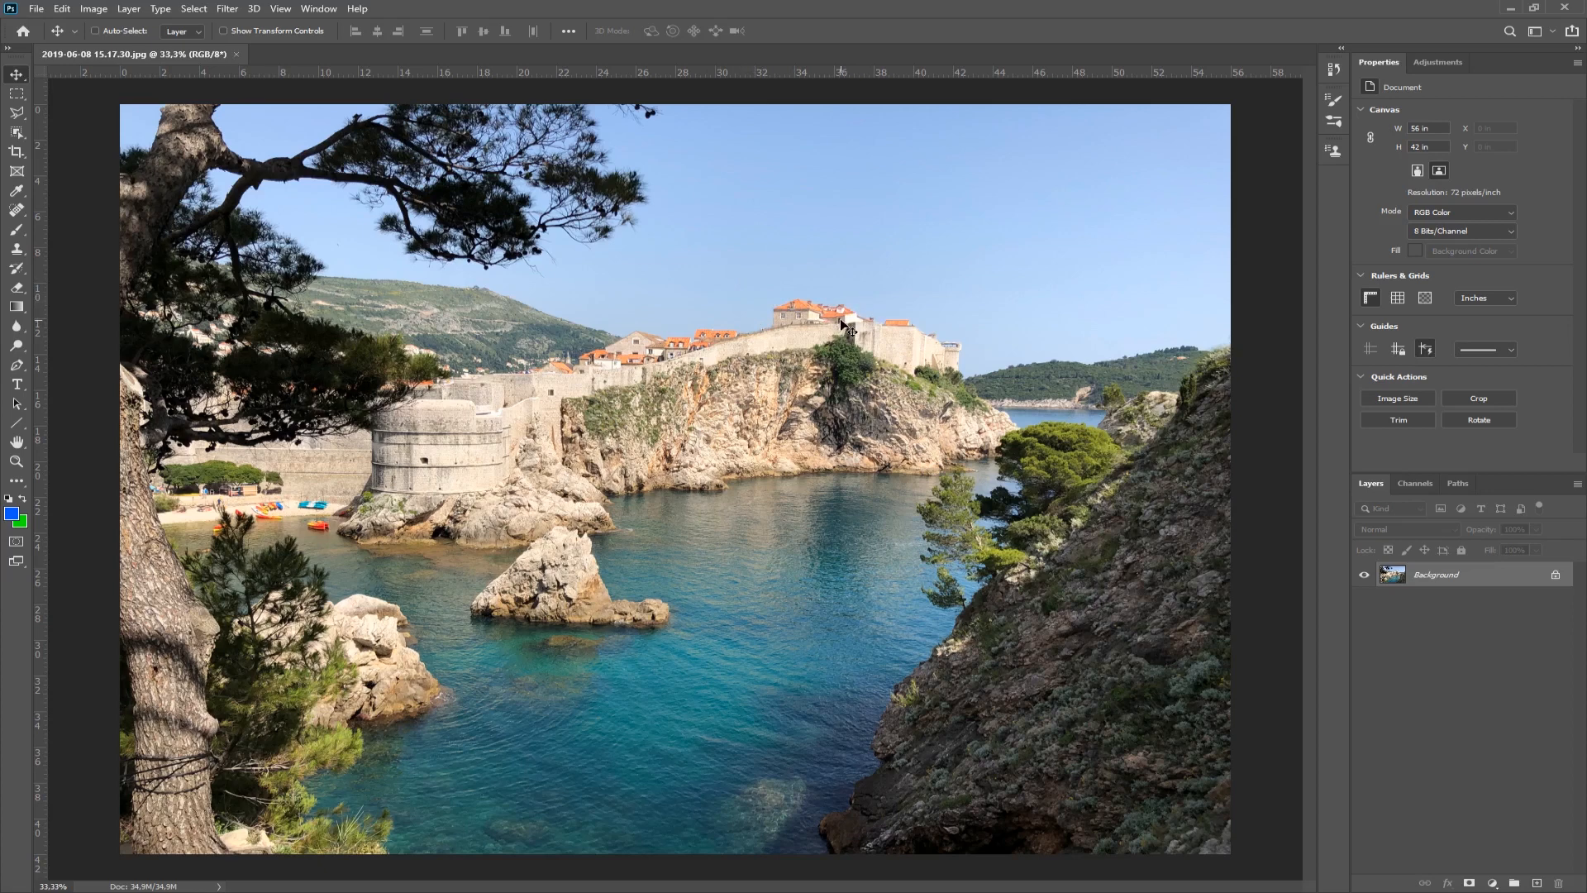
Step: Duplicate the Background layer as Background copy and hide the original Background layer
{"action": "right_click", "coordinate": [1430, 574]}
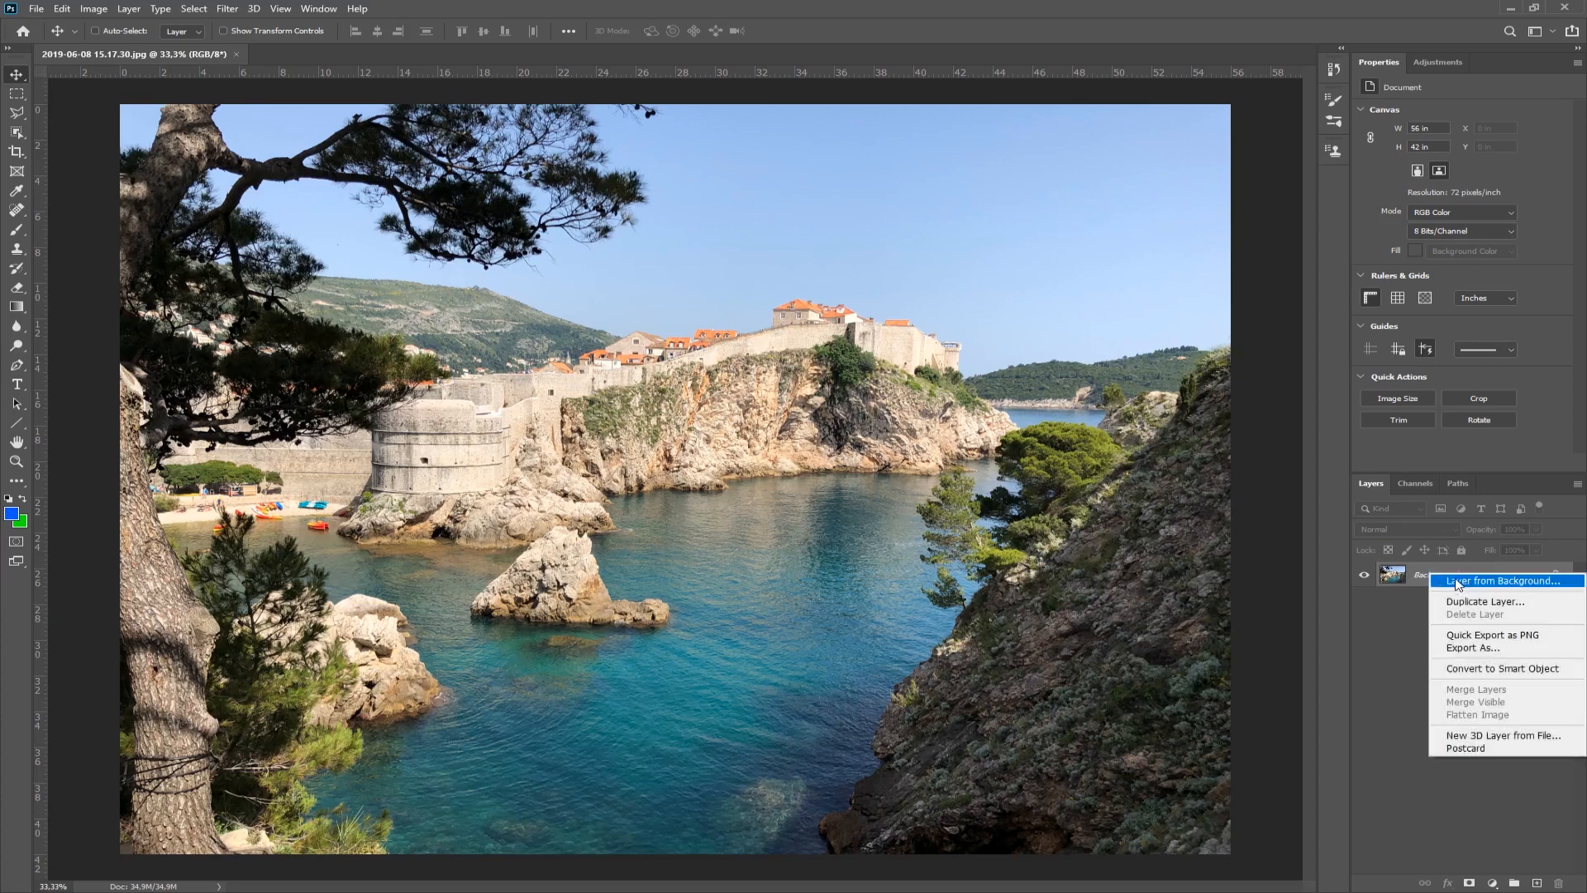
{"action": "left_click", "coordinate": [1481, 602]}
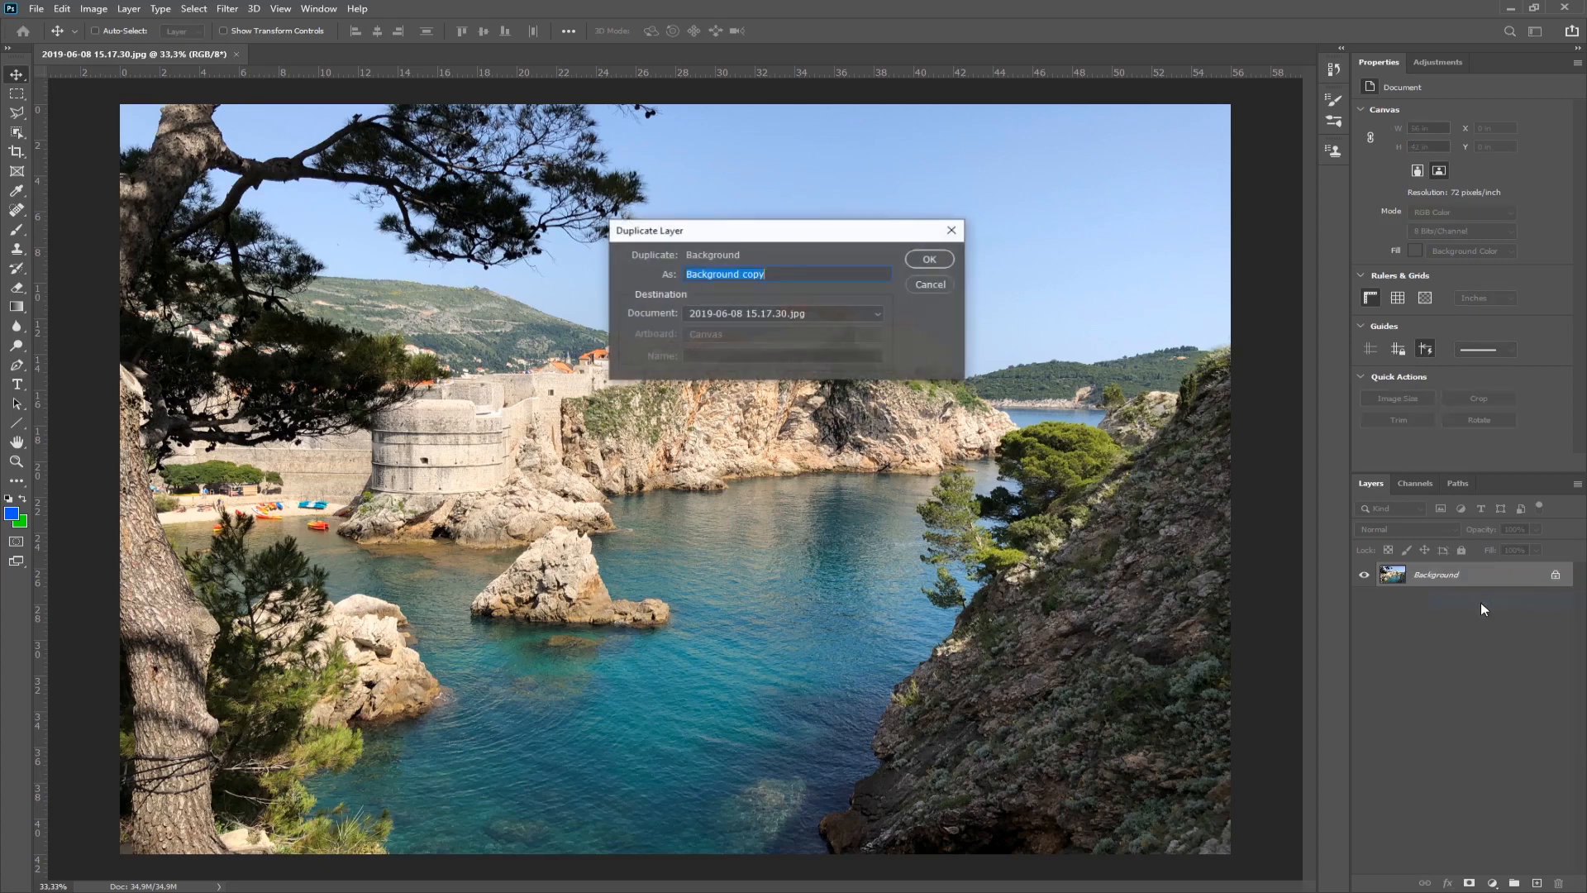
{"action": "left_click", "coordinate": [926, 259]}
{"action": "left_click", "coordinate": [1364, 600]}
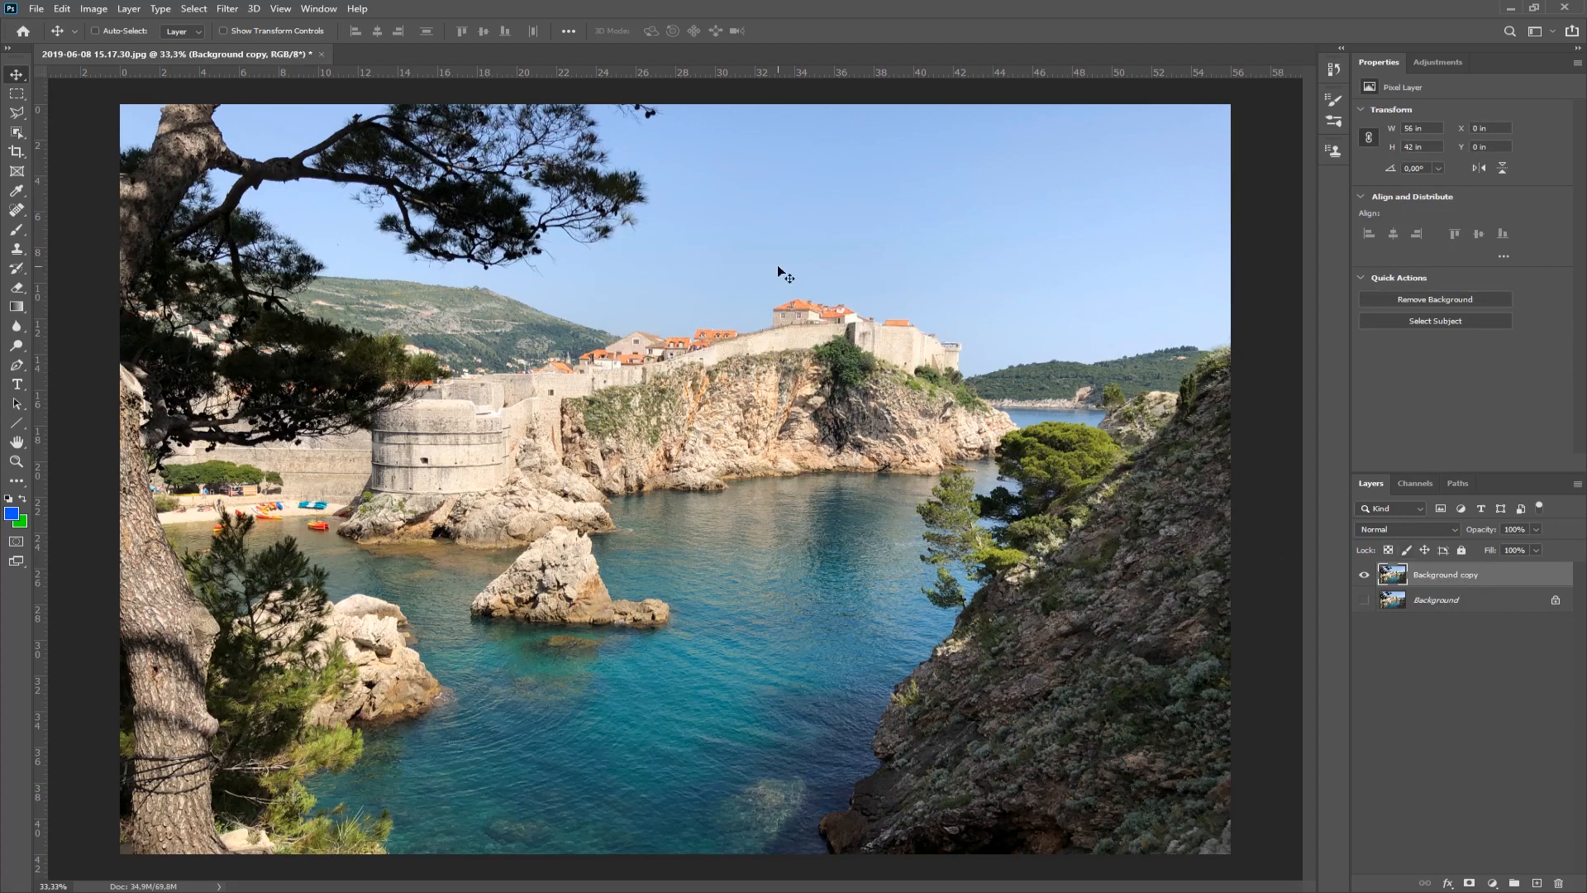
Step: Copy a 5 px feathered square of sky, about 2.5 by 2.7 in, to a new layer and place it on the cliff face
{"action": "left_click", "coordinate": [16, 460]}
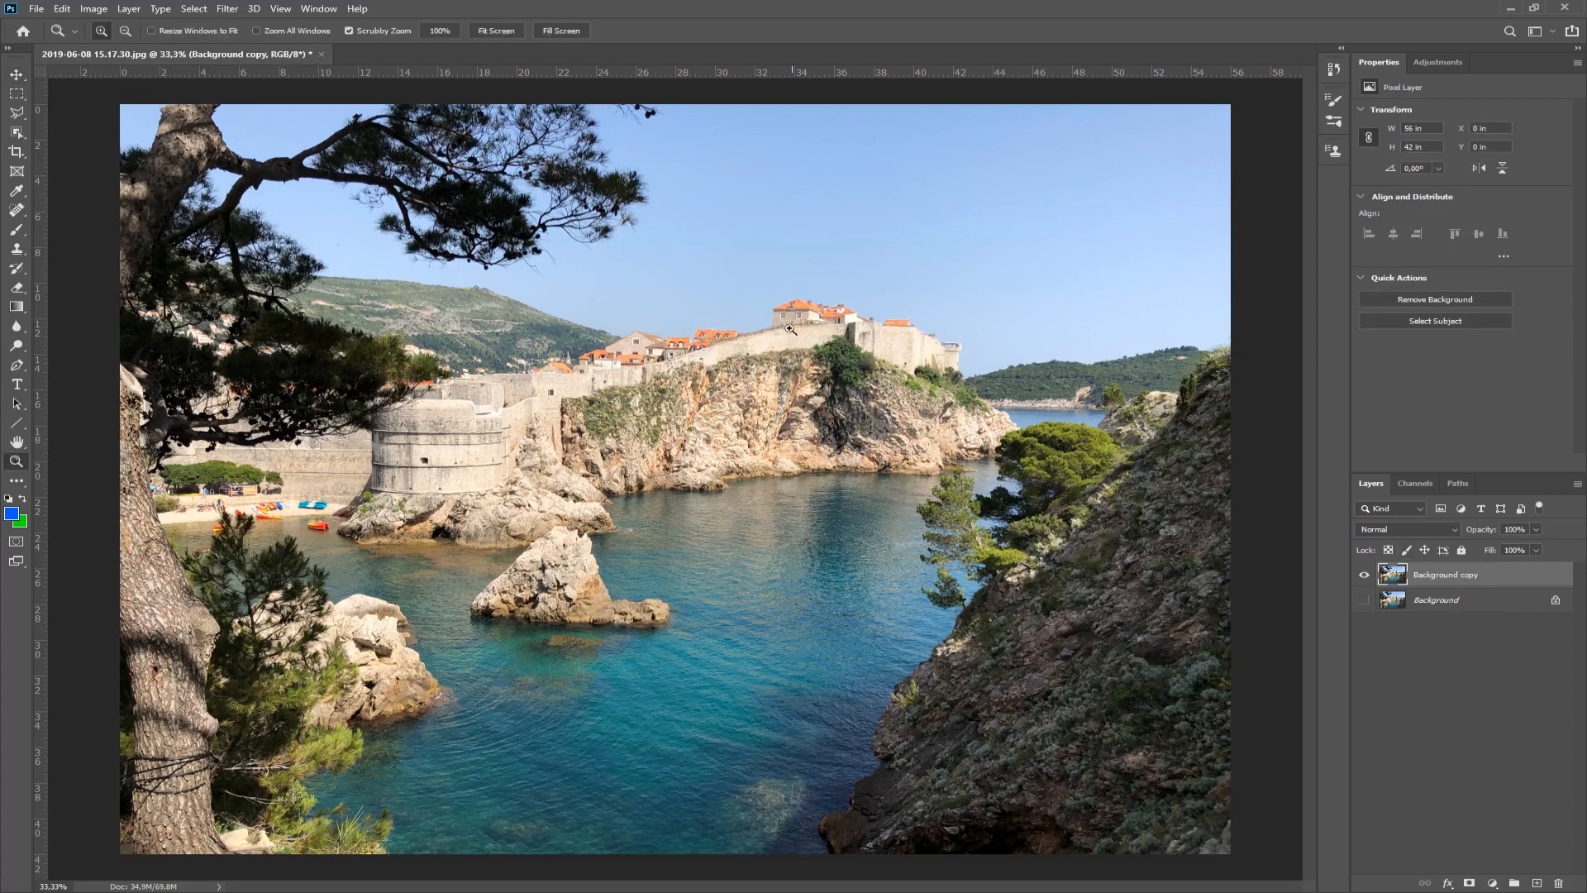
{"action": "right_click", "coordinate": [789, 265]}
{"action": "left_click", "coordinate": [819, 286]}
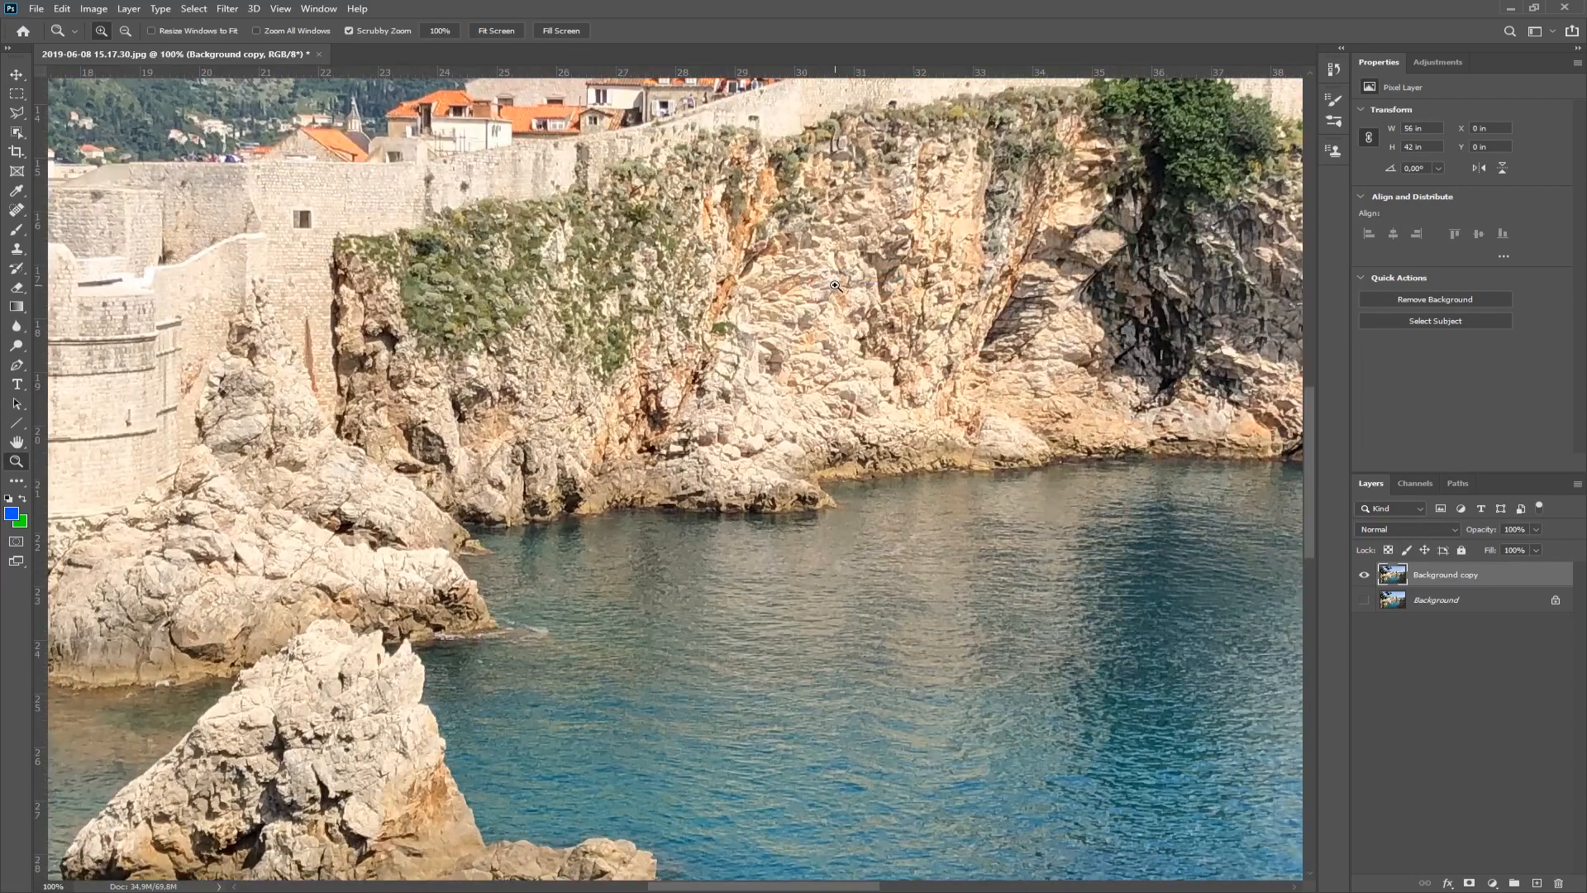
{"action": "left_click_drag", "start_coordinate": [860, 288], "coordinate": [812, 562]}
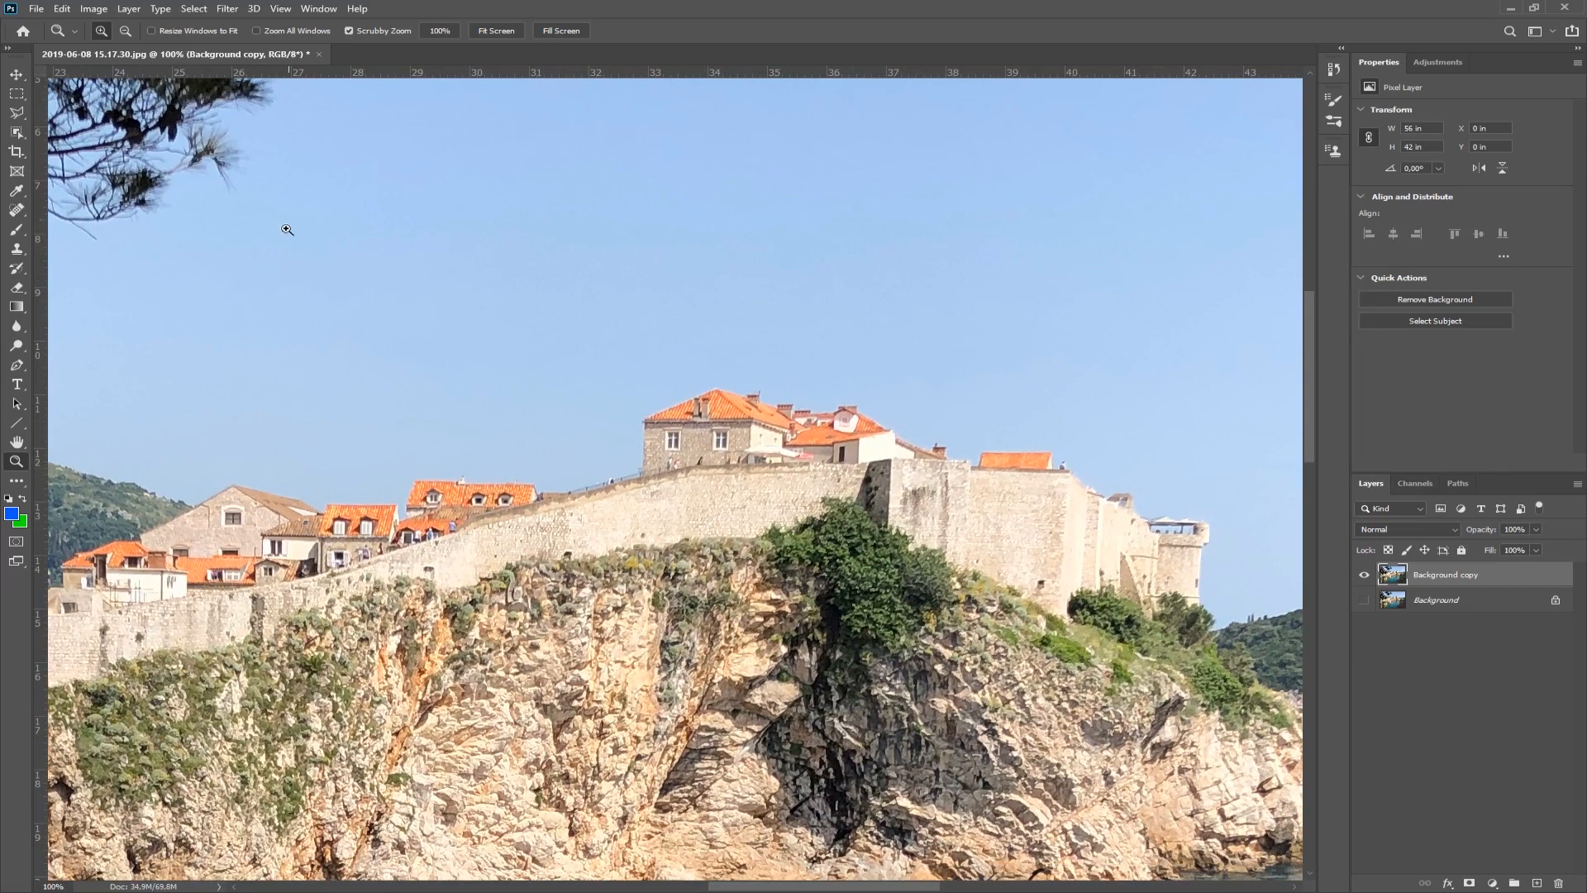
{"action": "left_click", "coordinate": [16, 94]}
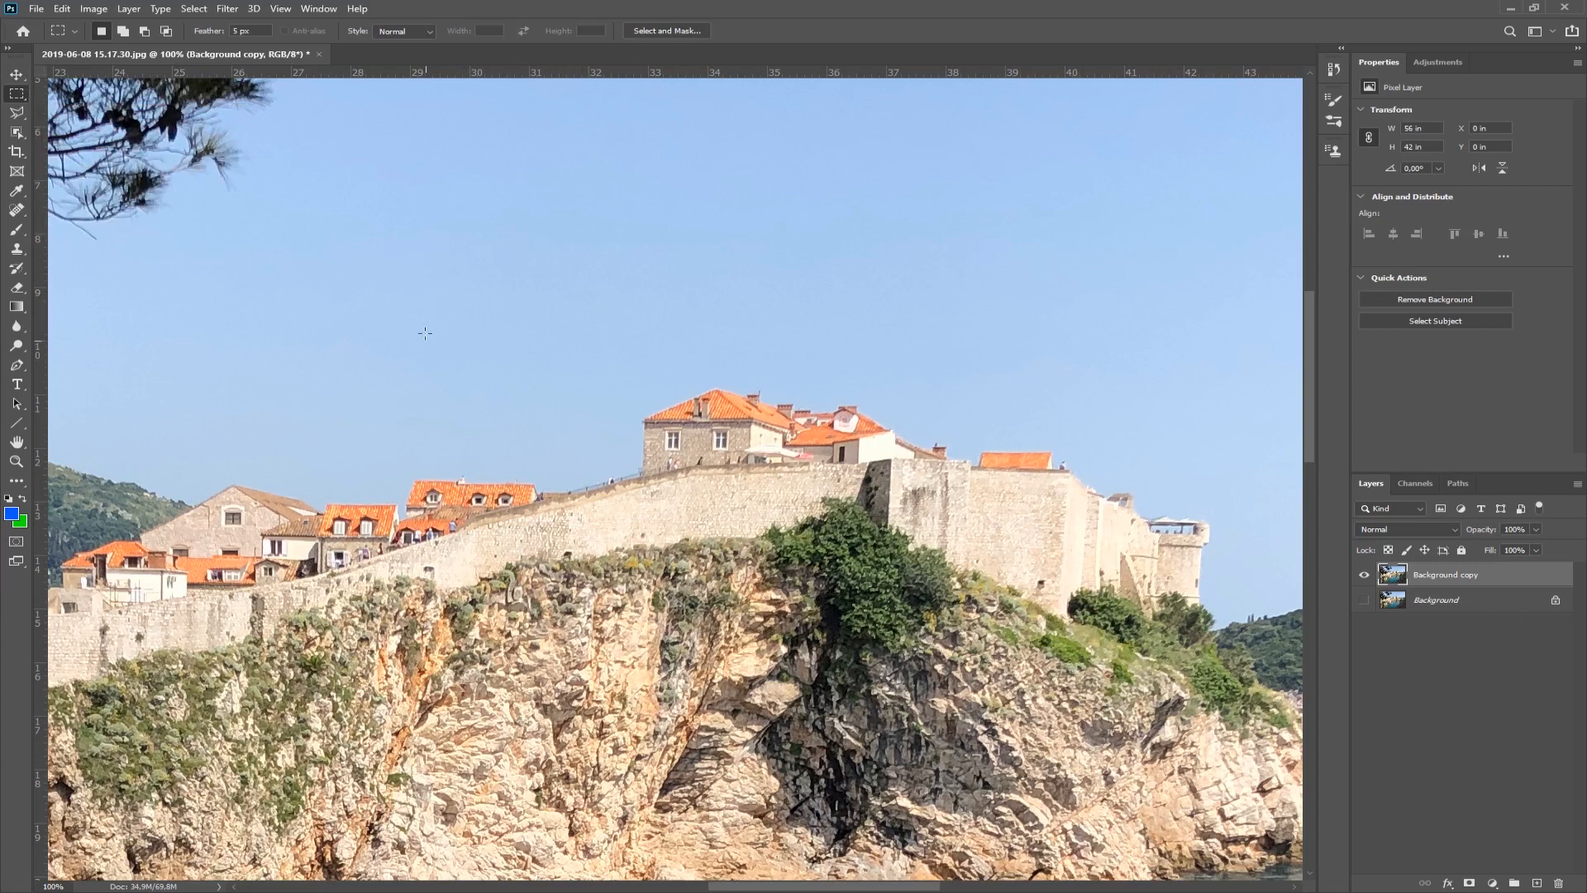
{"action": "left_click_drag", "start_coordinate": [419, 282], "coordinate": [546, 407]}
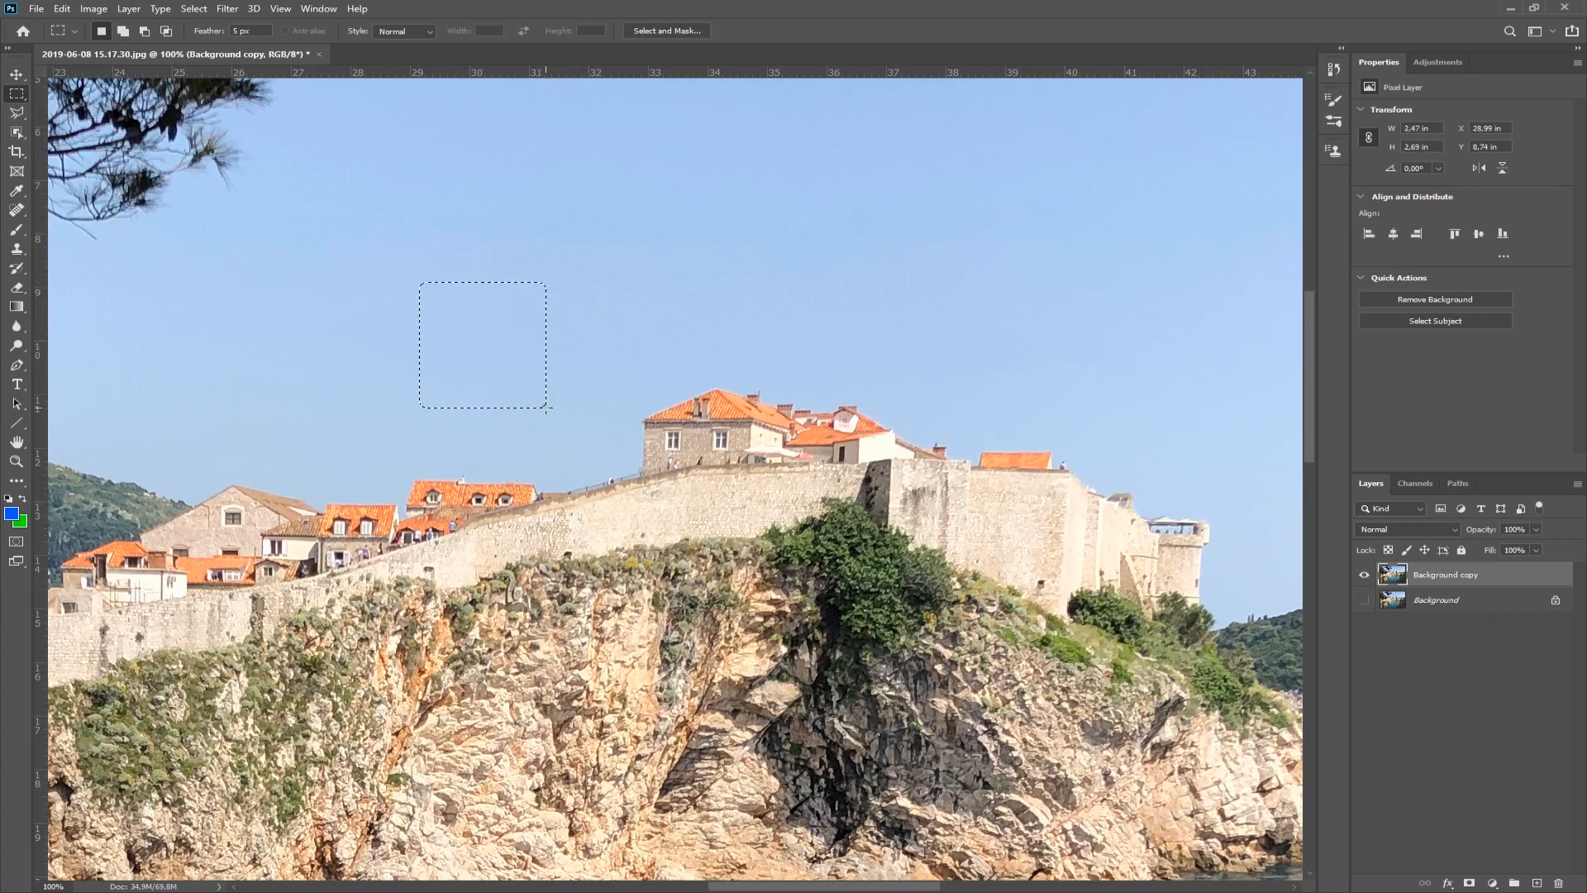
{"action": "key", "text": "ctrl+j"}
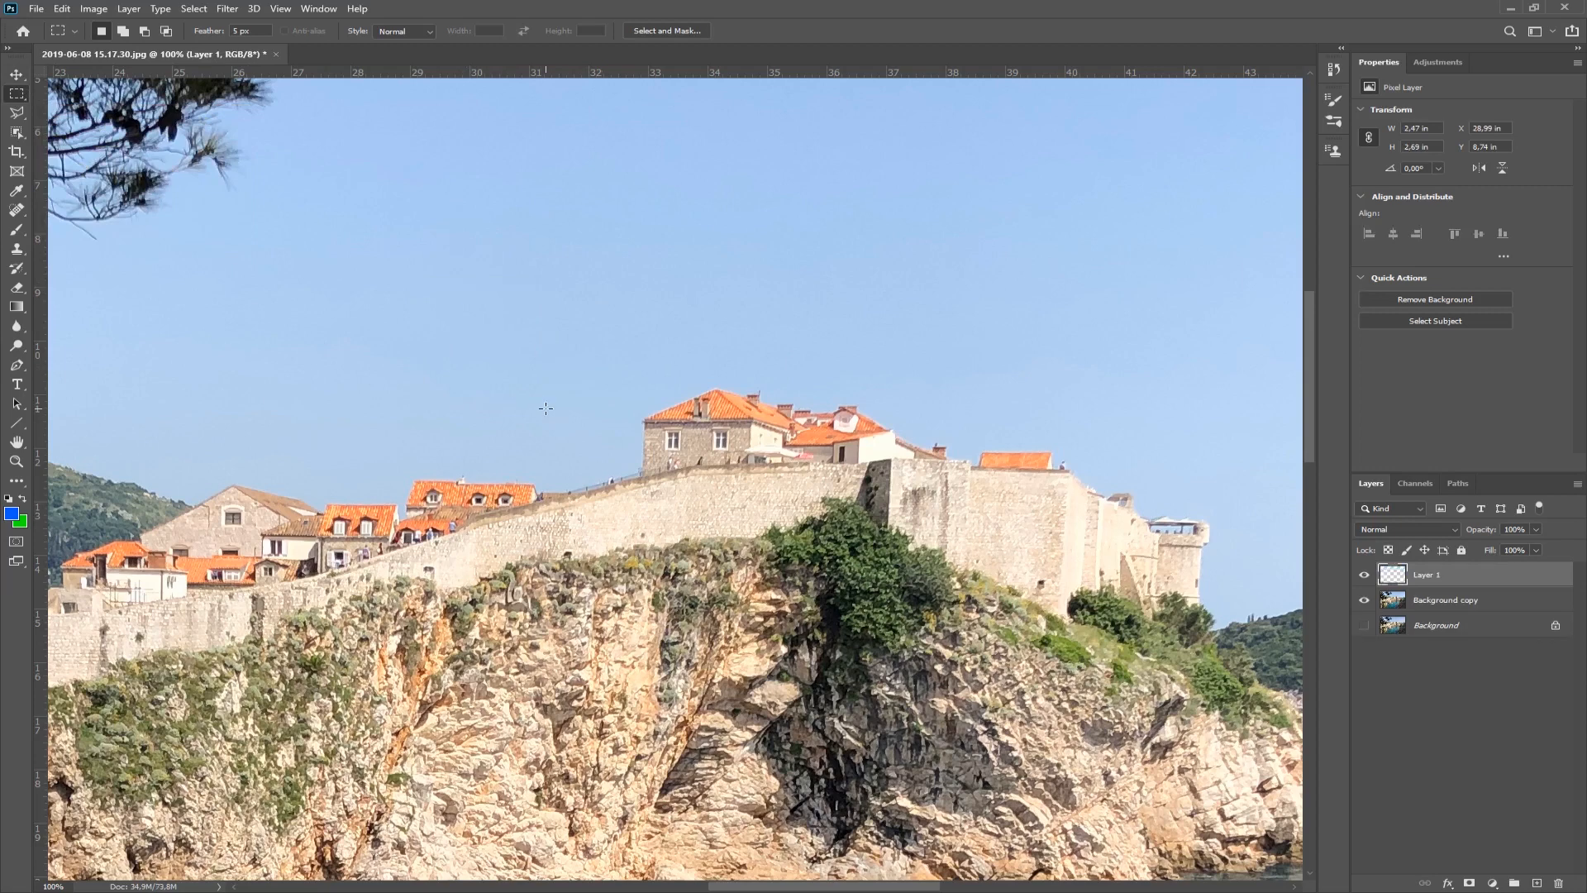
{"action": "key", "text": "v"}
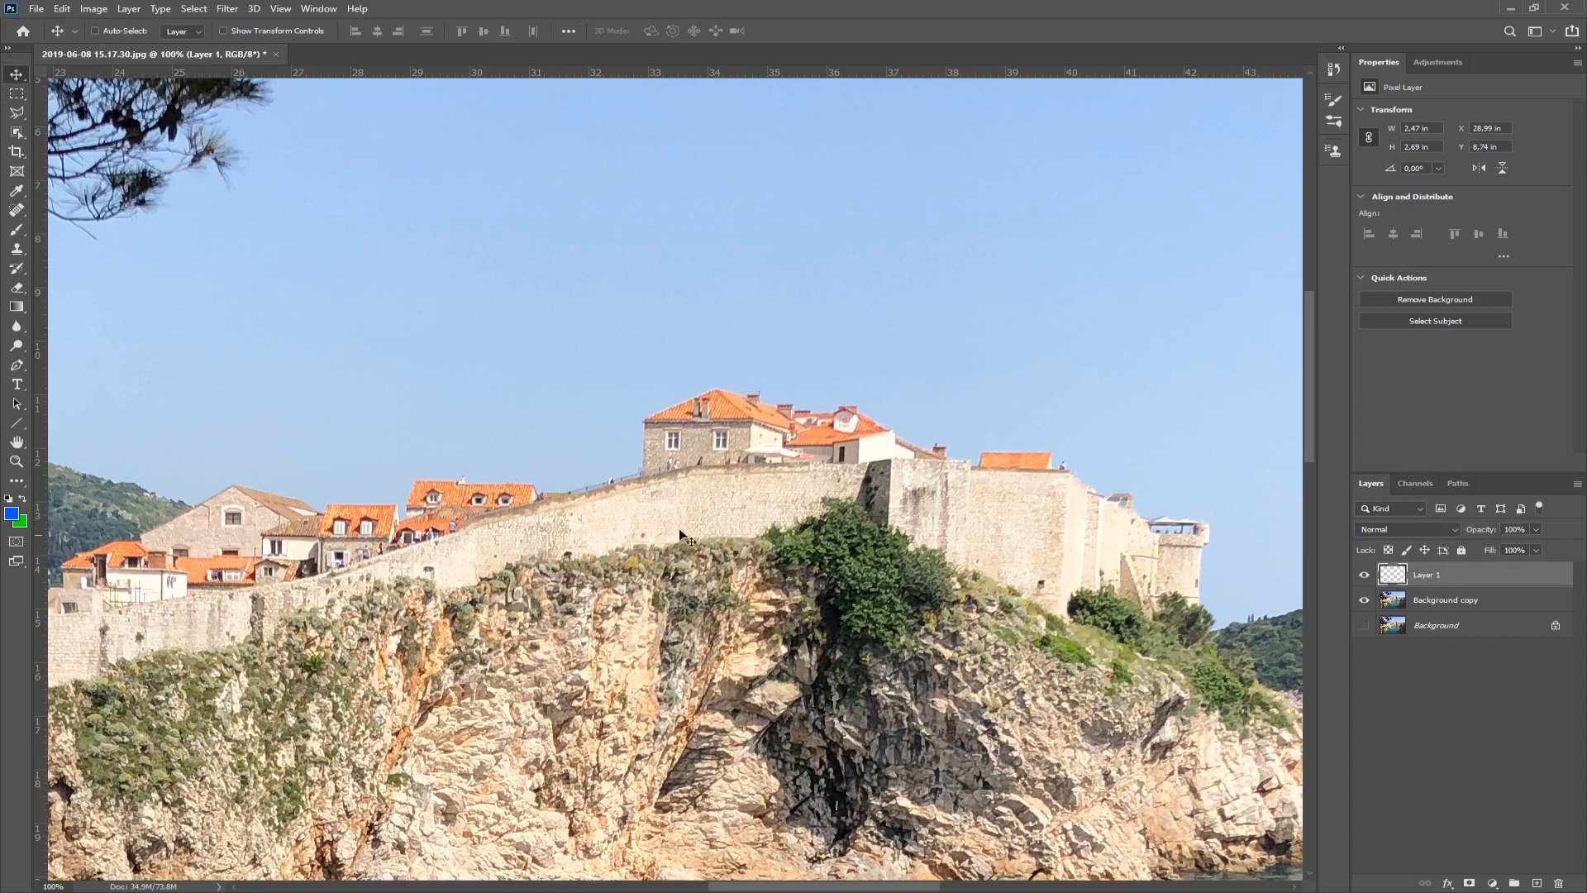
{"action": "left_click_drag", "start_coordinate": [496, 351], "coordinate": [668, 676]}
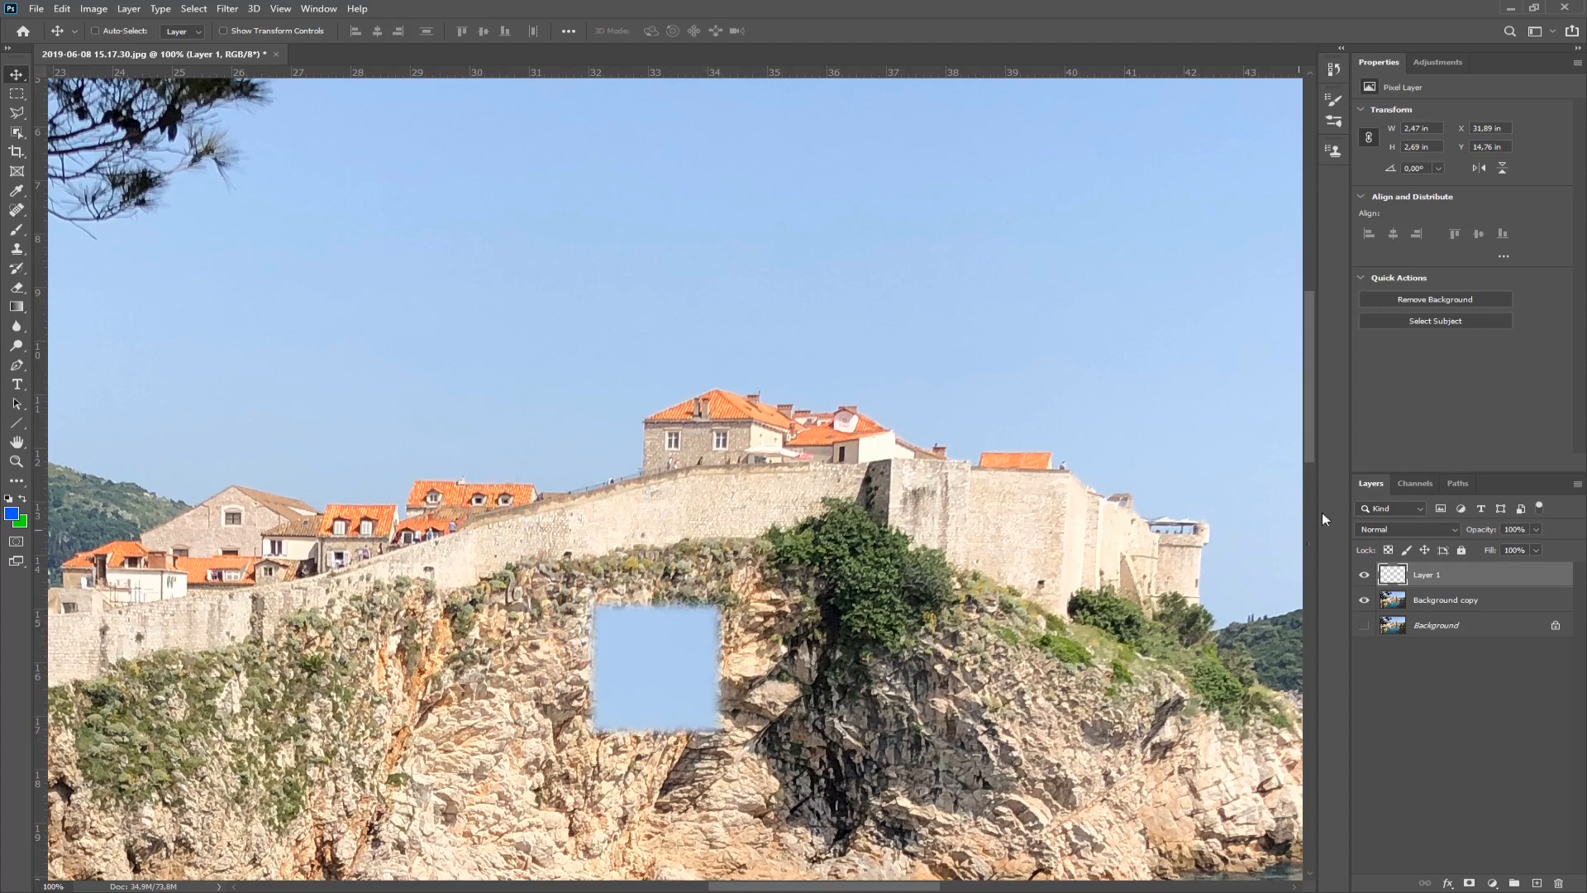
Step: Select a sky rectangle about 2.9 by 2.7 in with the feather set to 0 px, and delete the feathered sky patch layer
{"action": "left_click", "coordinate": [18, 95]}
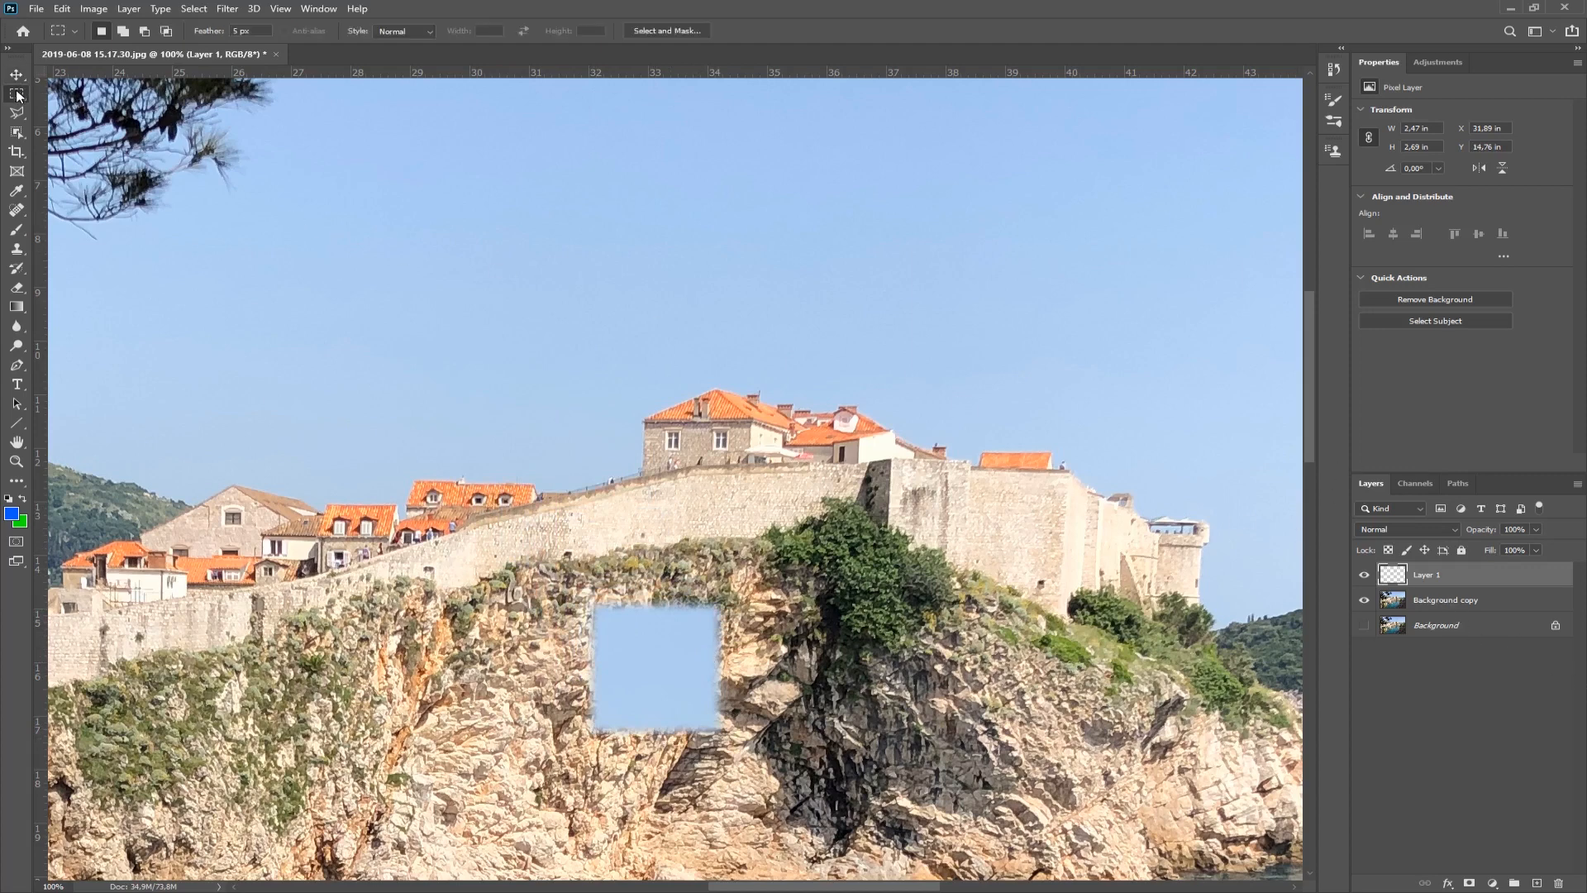
{"action": "left_click", "coordinate": [238, 32]}
{"action": "left_click_drag", "start_coordinate": [403, 294], "coordinate": [573, 435]}
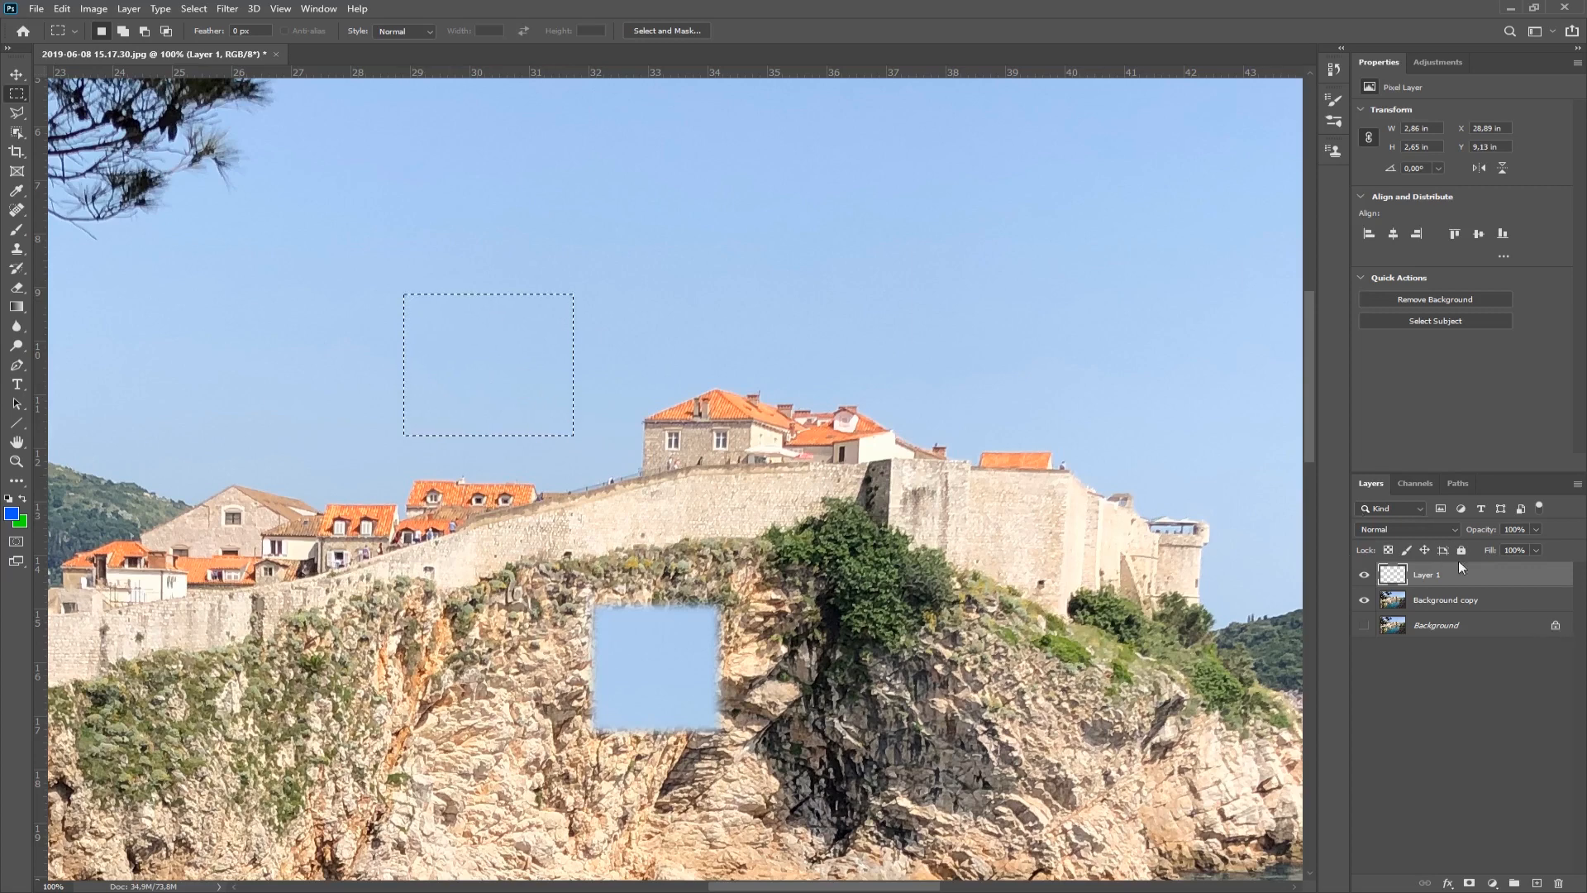
{"action": "left_click_drag", "start_coordinate": [1449, 579], "coordinate": [1558, 883]}
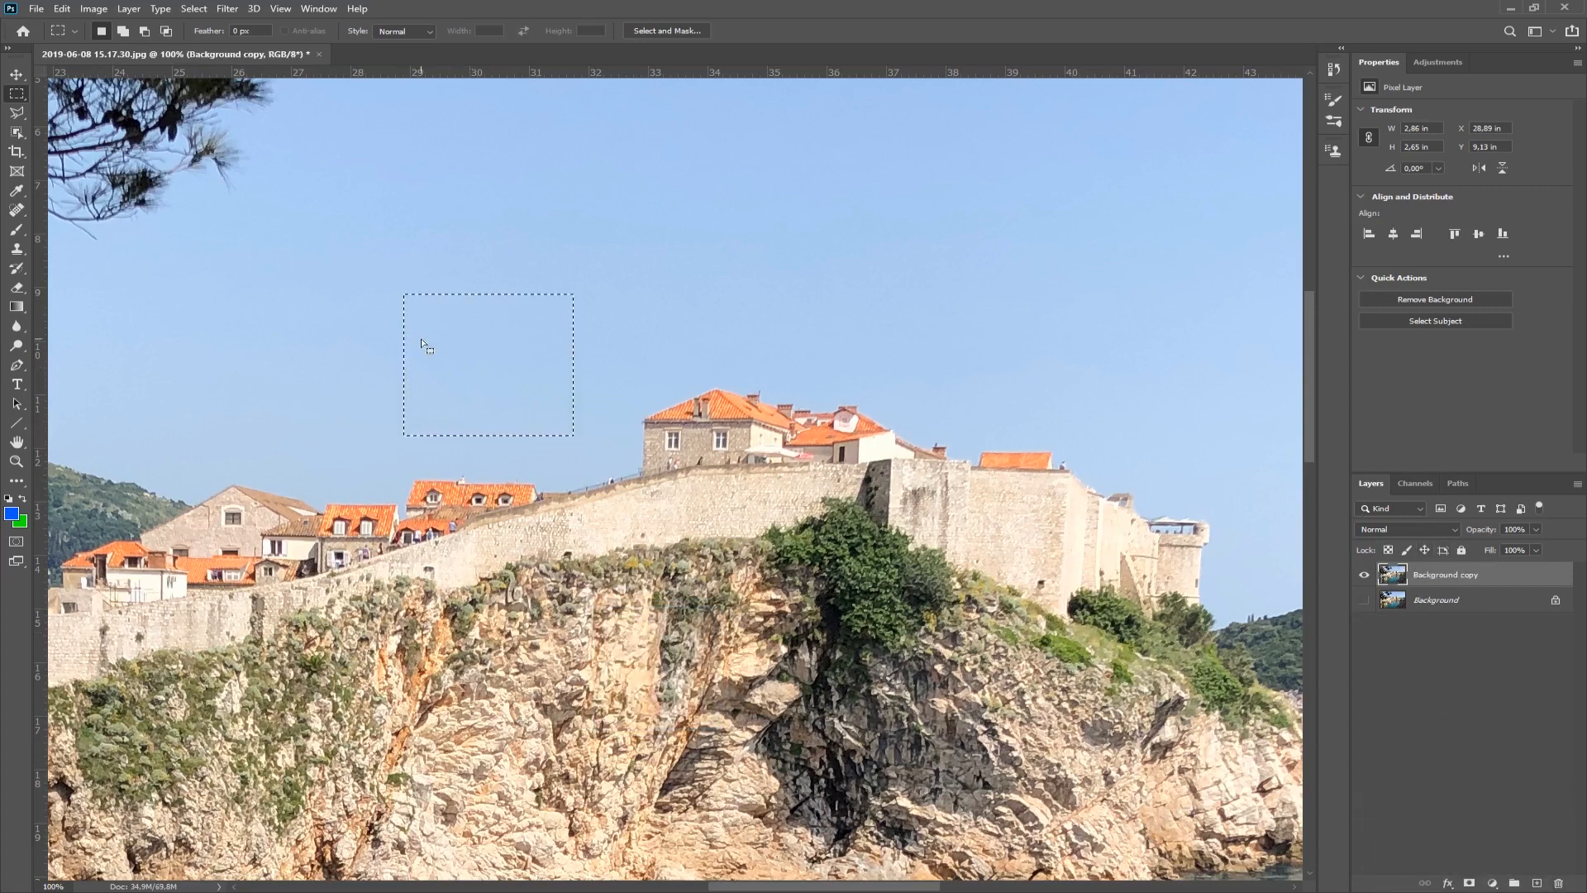
Step: Copy the selected sky rectangle to a new layer and move it onto the cliff face below the fortress wall
{"action": "key", "text": "ctrl+j"}
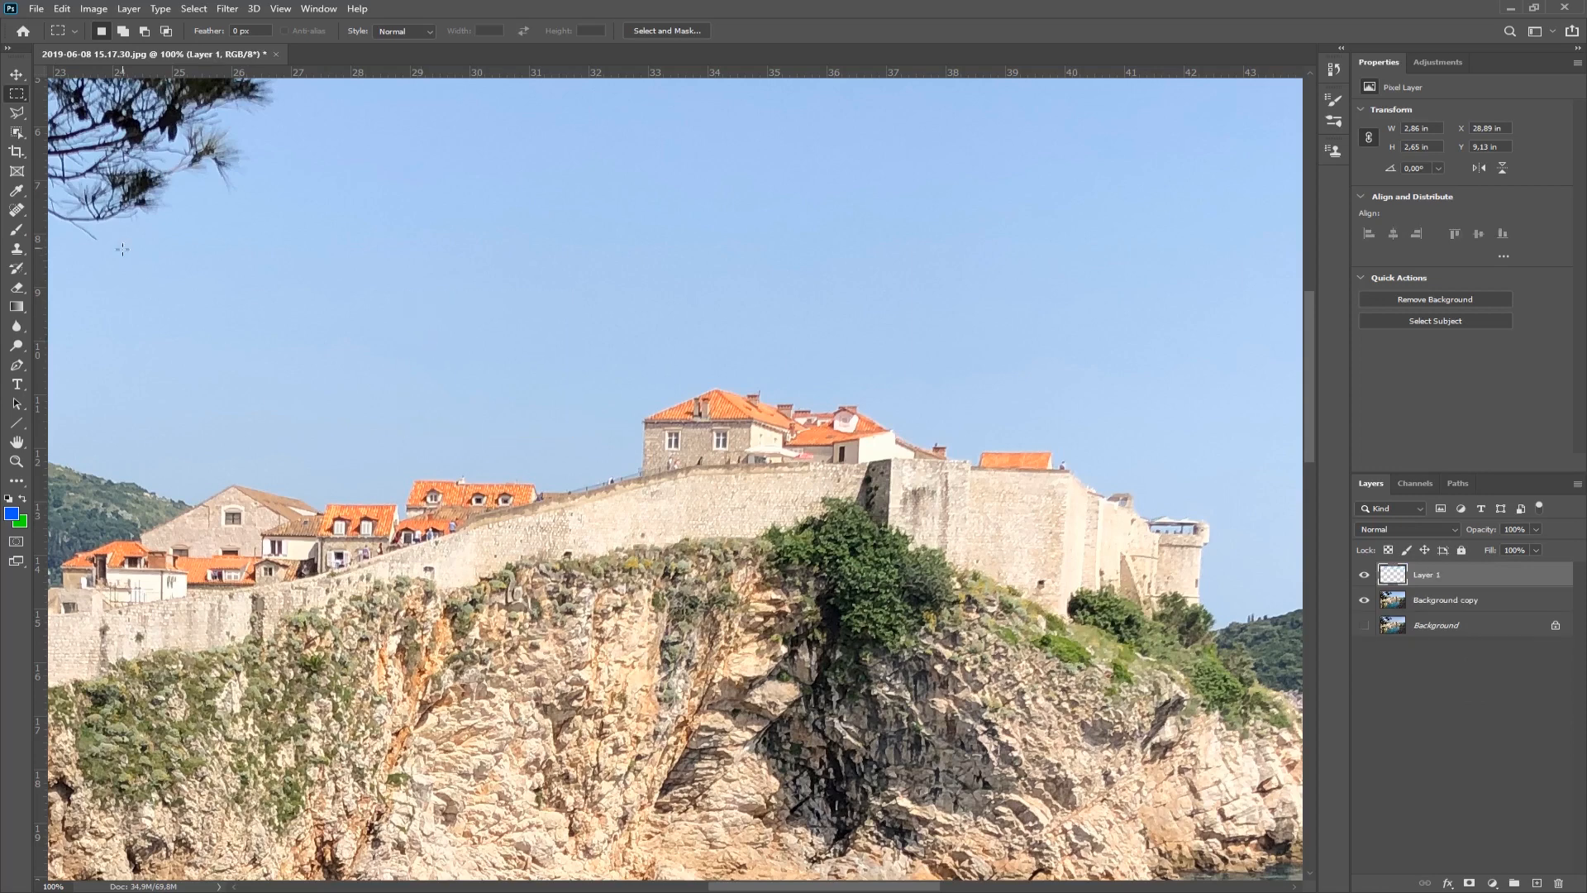
{"action": "key", "text": "v"}
{"action": "left_click_drag", "start_coordinate": [495, 370], "coordinate": [673, 707]}
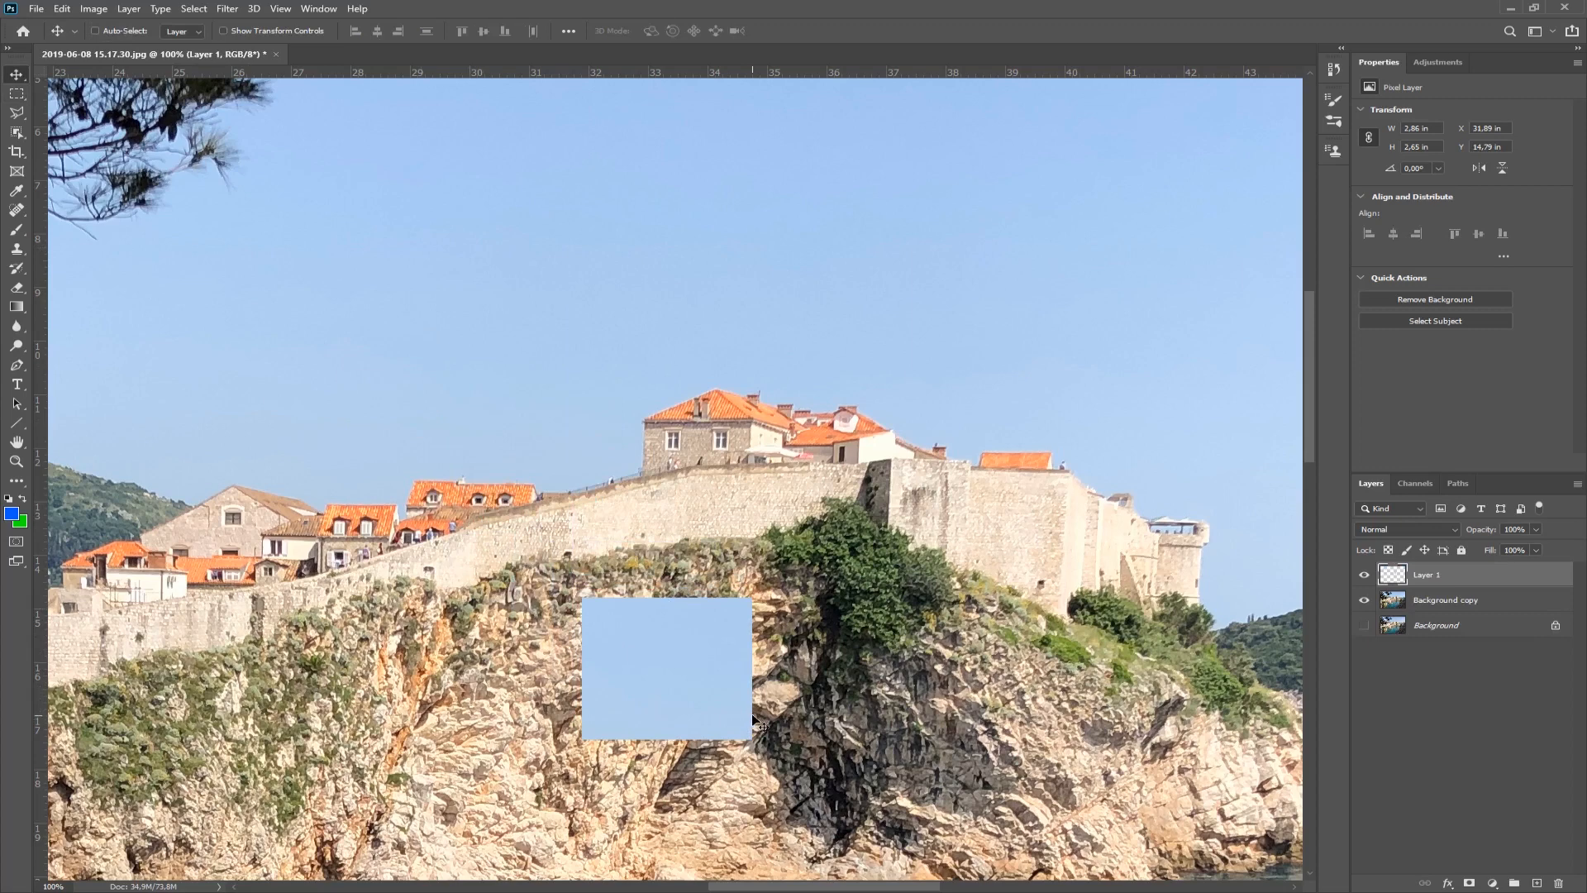
Step: Try the sharp-edged sky patch against the upper sky and over the large orange-roofed house, and delete its layer
{"action": "left_click_drag", "start_coordinate": [680, 636], "coordinate": [518, 164]}
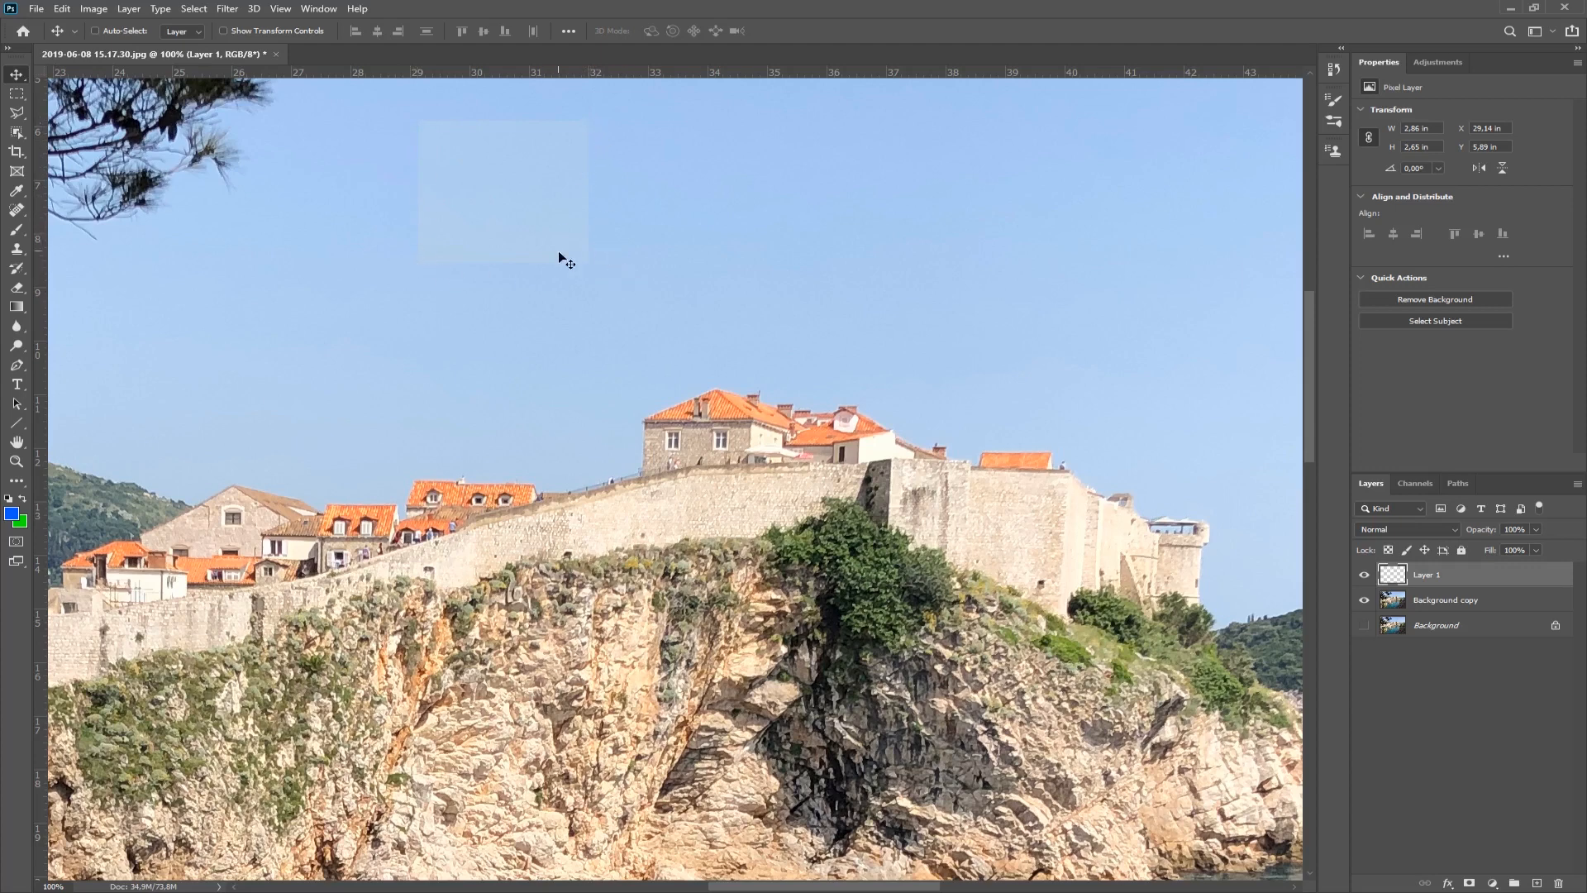
{"action": "left_click_drag", "start_coordinate": [509, 180], "coordinate": [715, 398]}
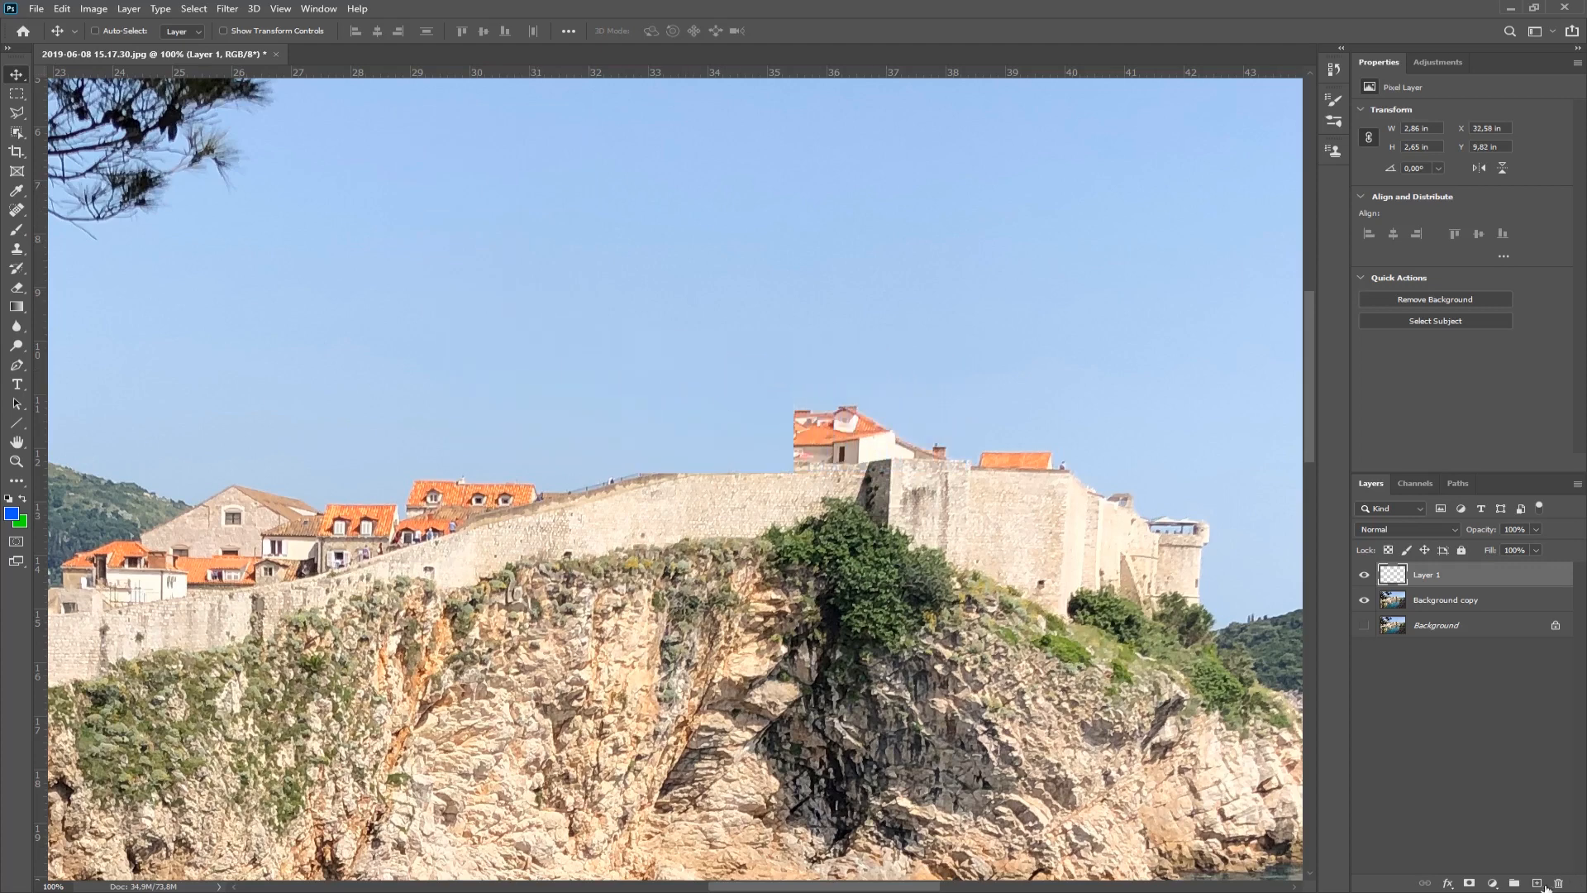
{"action": "left_click_drag", "start_coordinate": [1442, 576], "coordinate": [1557, 882]}
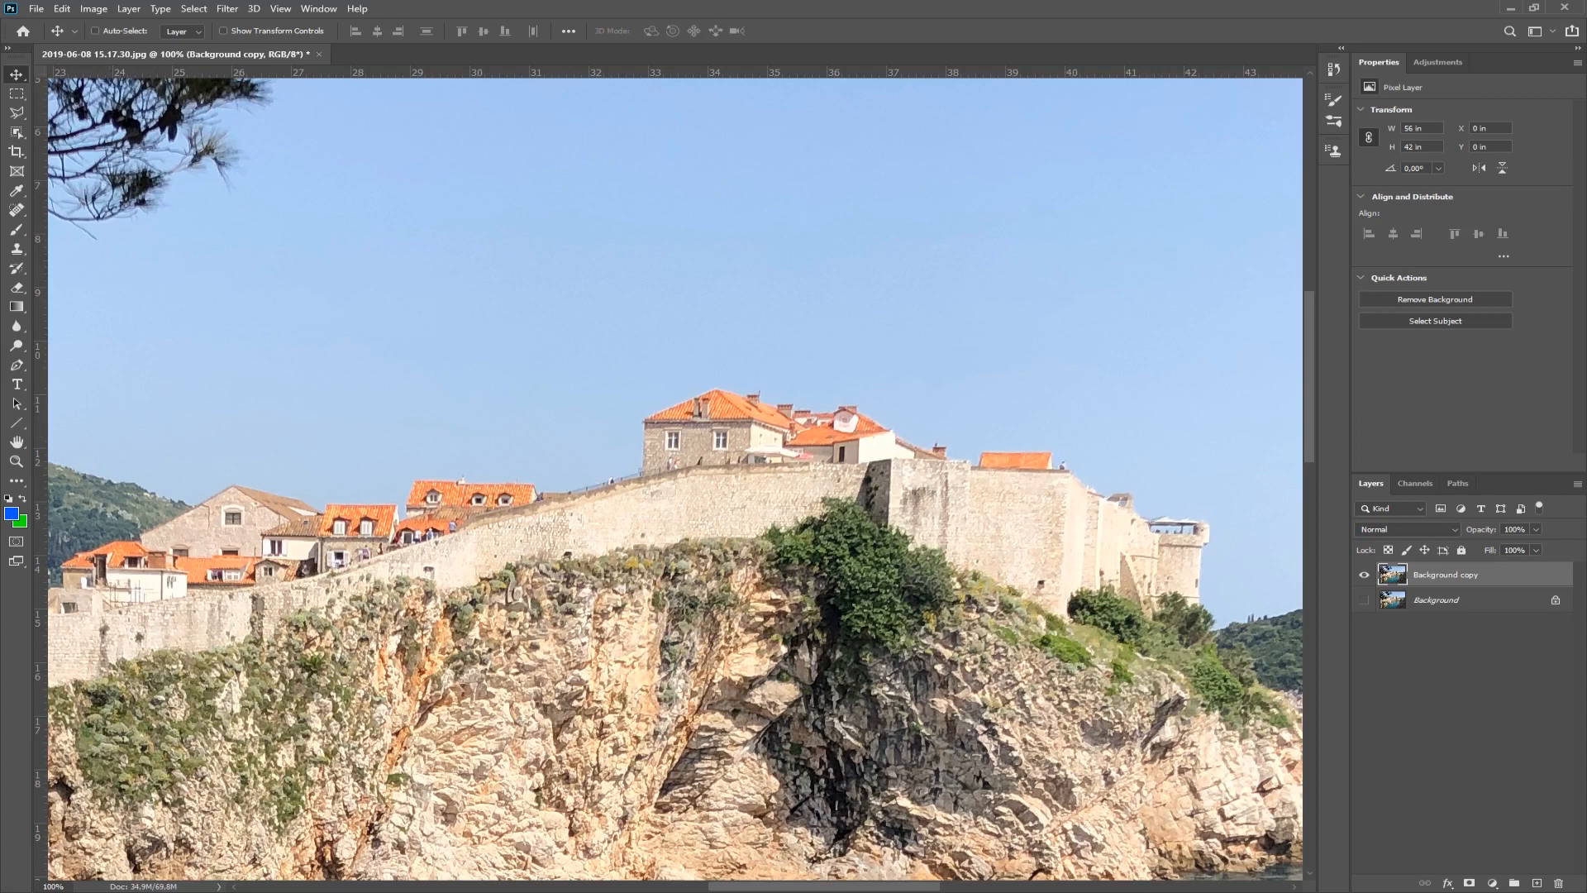
Step: Copy an unfeathered rectangle of sky about 3.4 by 2.1 in, just beside the large orange-roofed house, to a new layer
{"action": "left_click", "coordinate": [17, 94]}
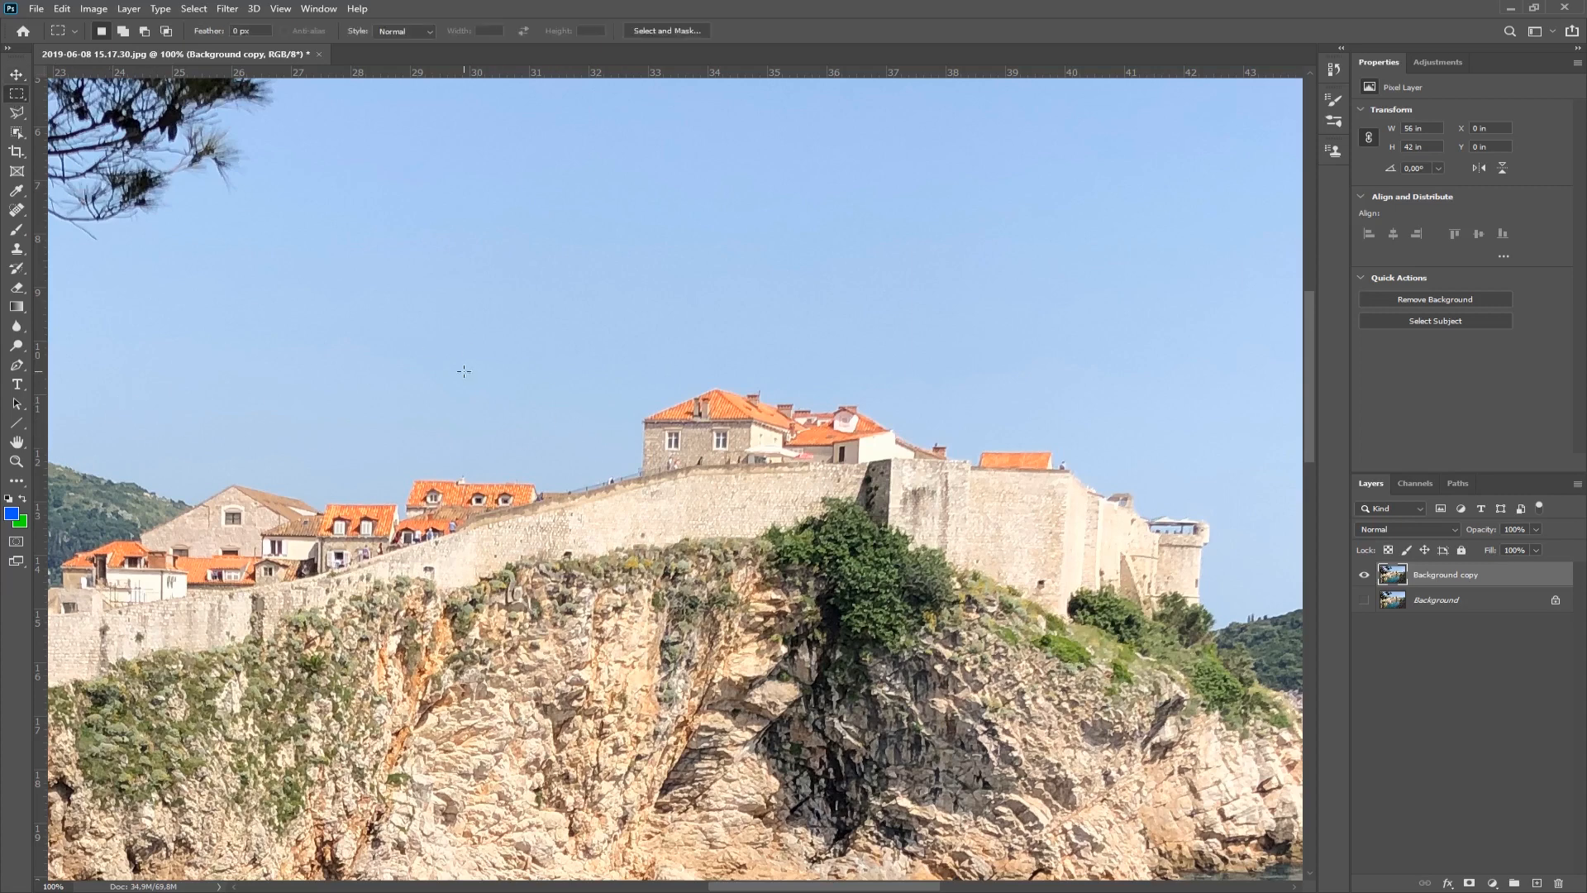
{"action": "left_click_drag", "start_coordinate": [426, 361], "coordinate": [617, 471]}
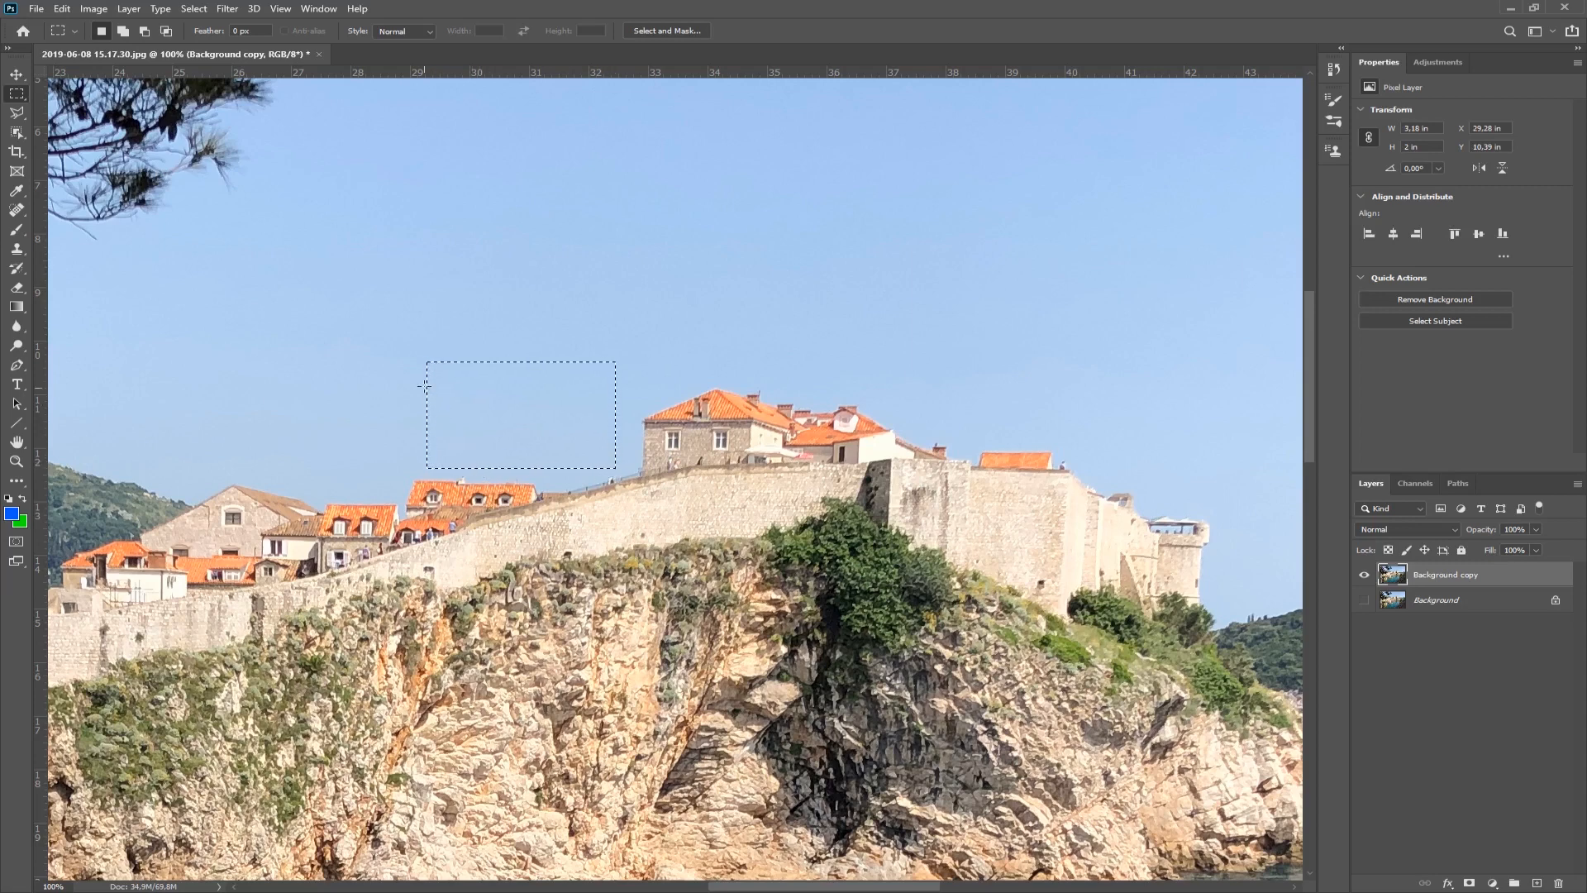
{"action": "left_click_drag", "start_coordinate": [425, 359], "coordinate": [624, 472]}
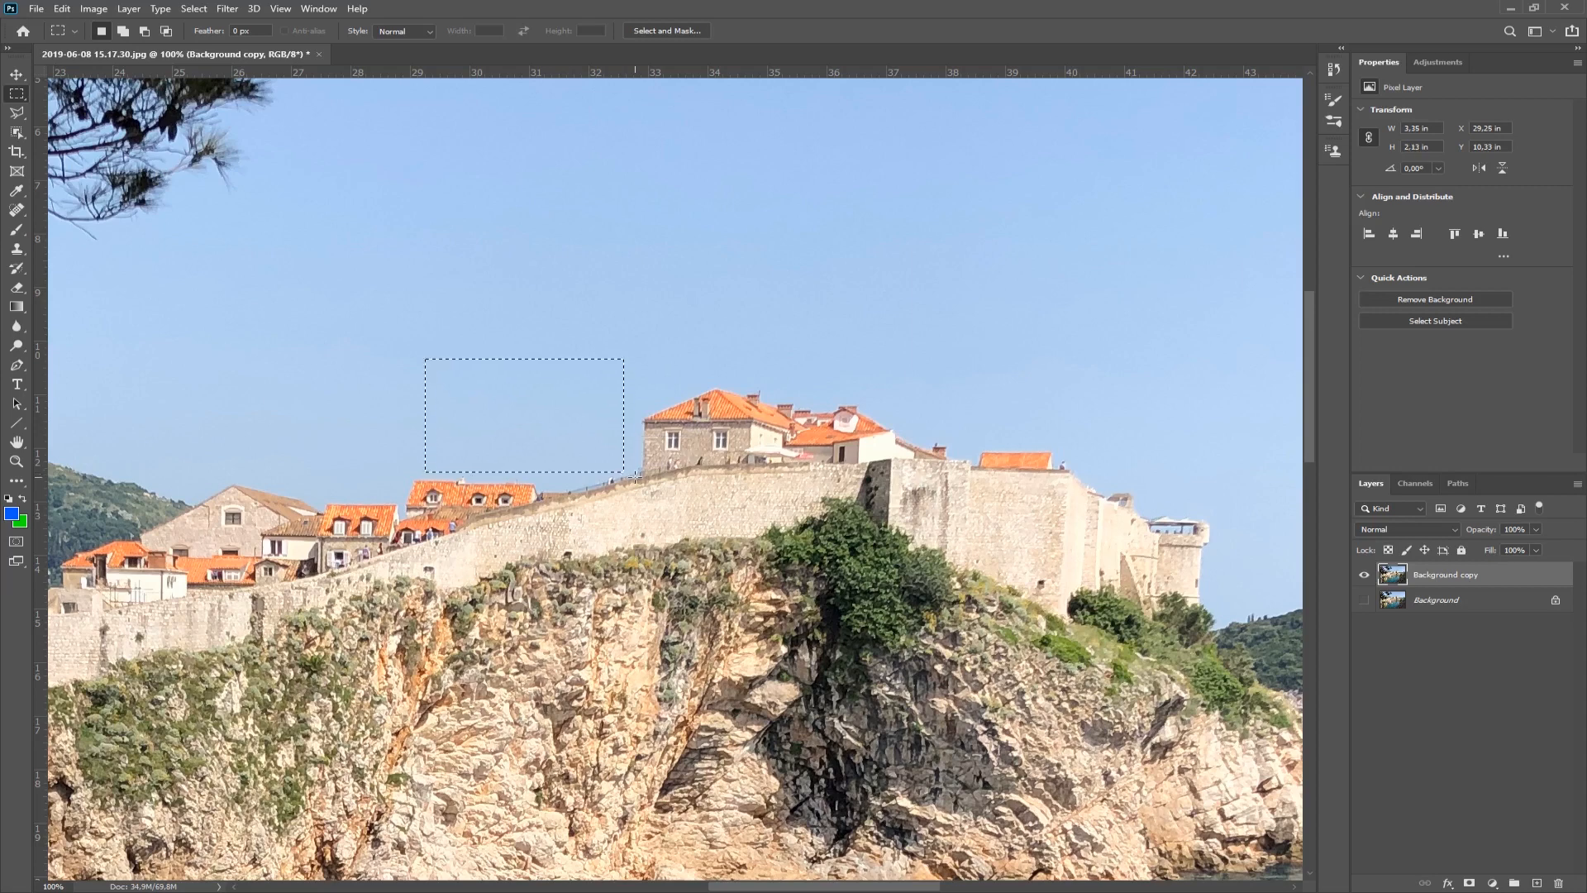
{"action": "key", "text": "ctrl+j"}
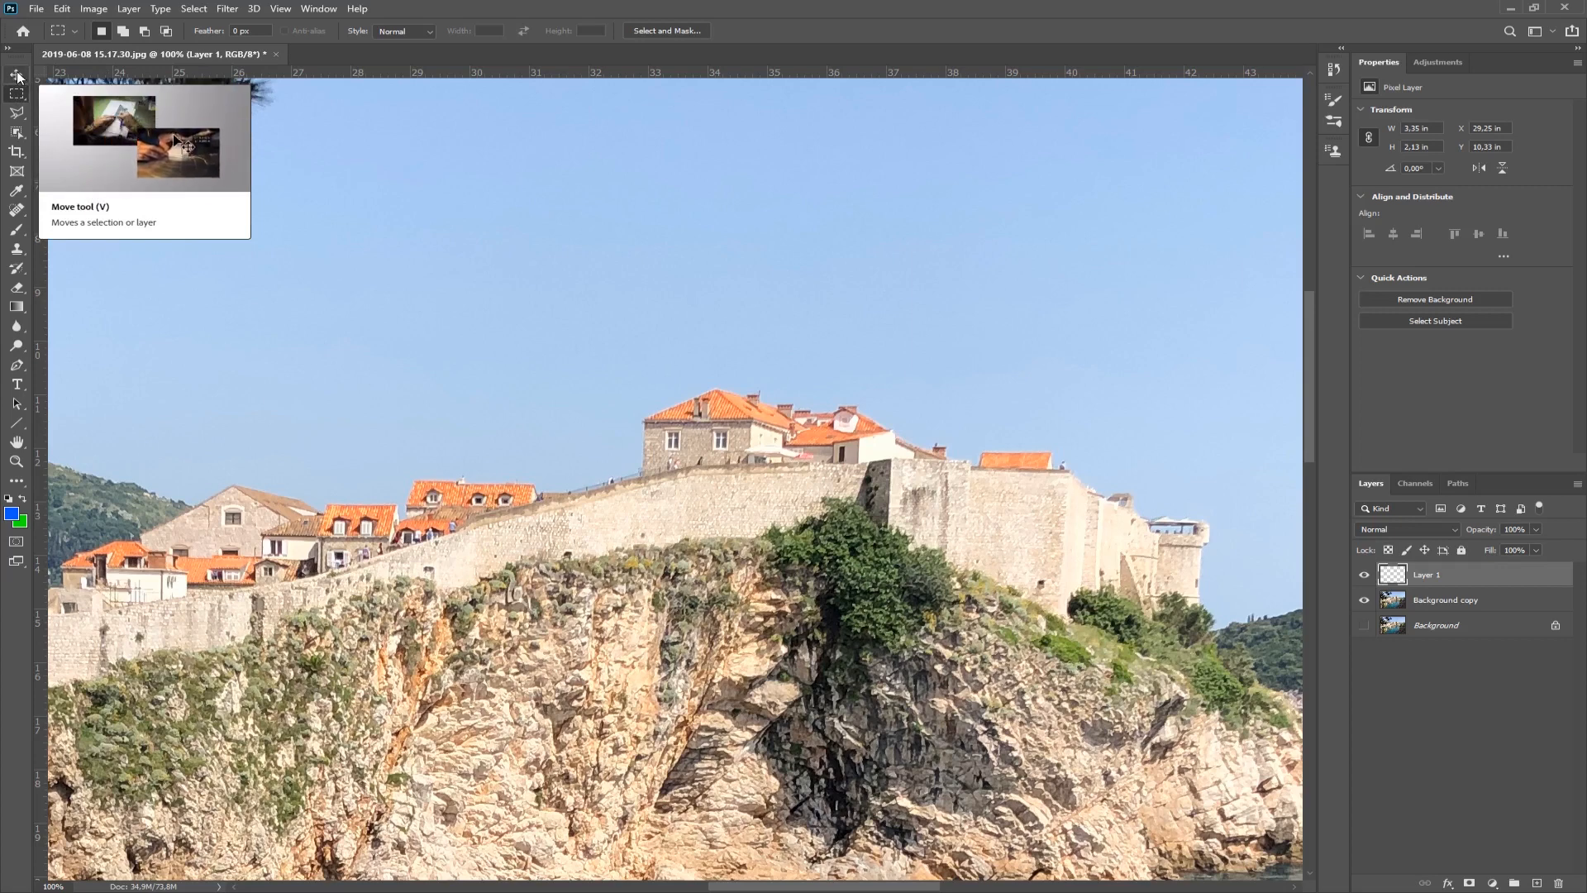
Step: Move the sky patch over the large house and stretch only its width to about 158.5% so it covers the neighbouring roofs
{"action": "key", "text": "v"}
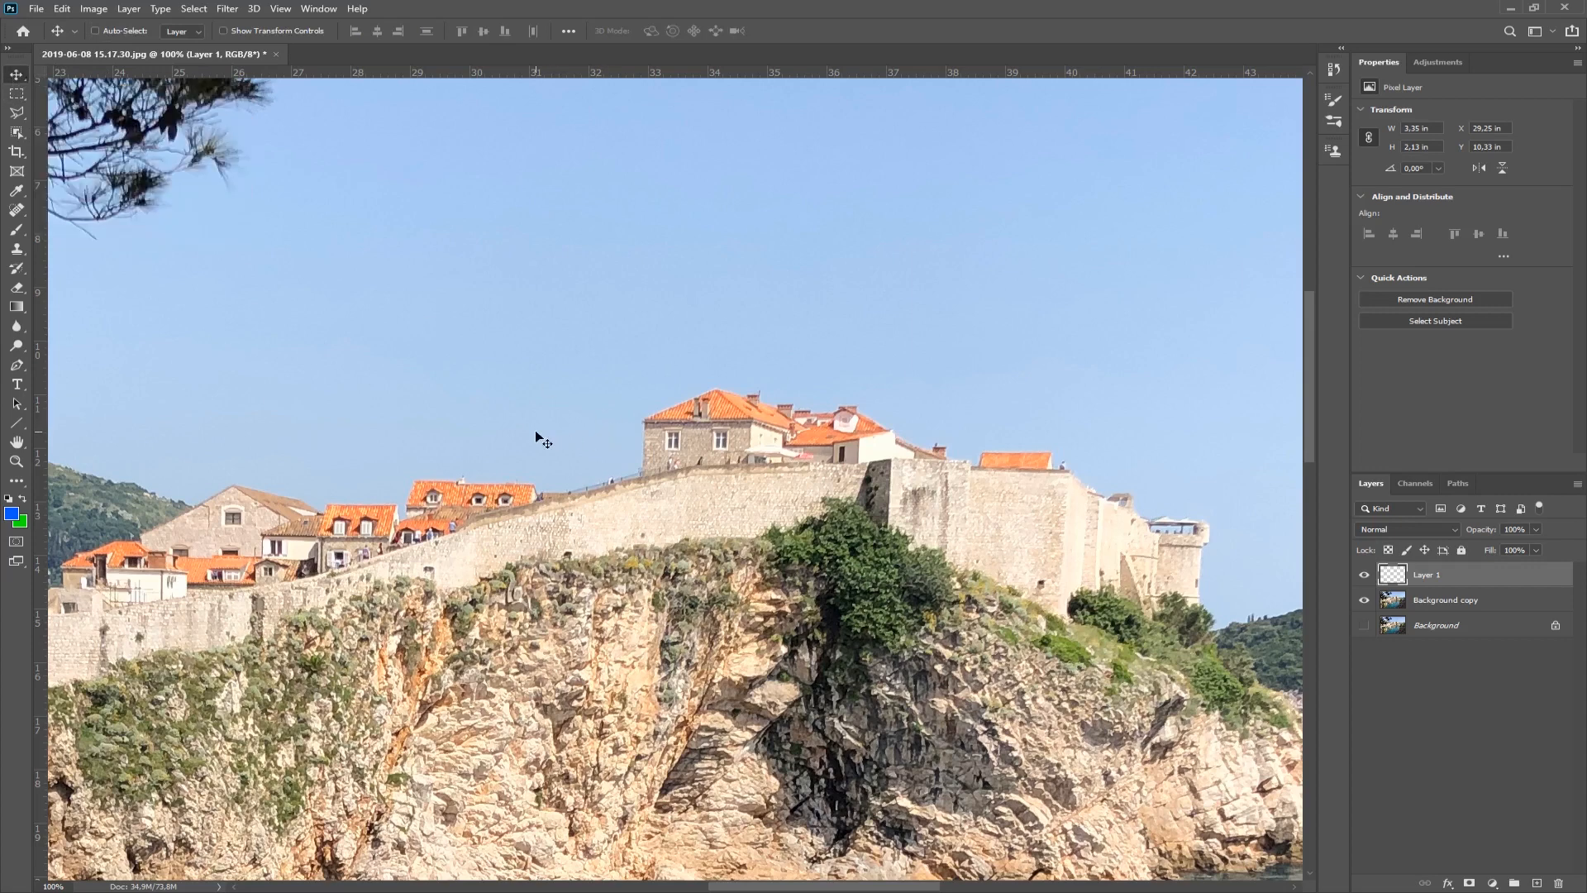
{"action": "left_click_drag", "start_coordinate": [536, 436], "coordinate": [732, 440]}
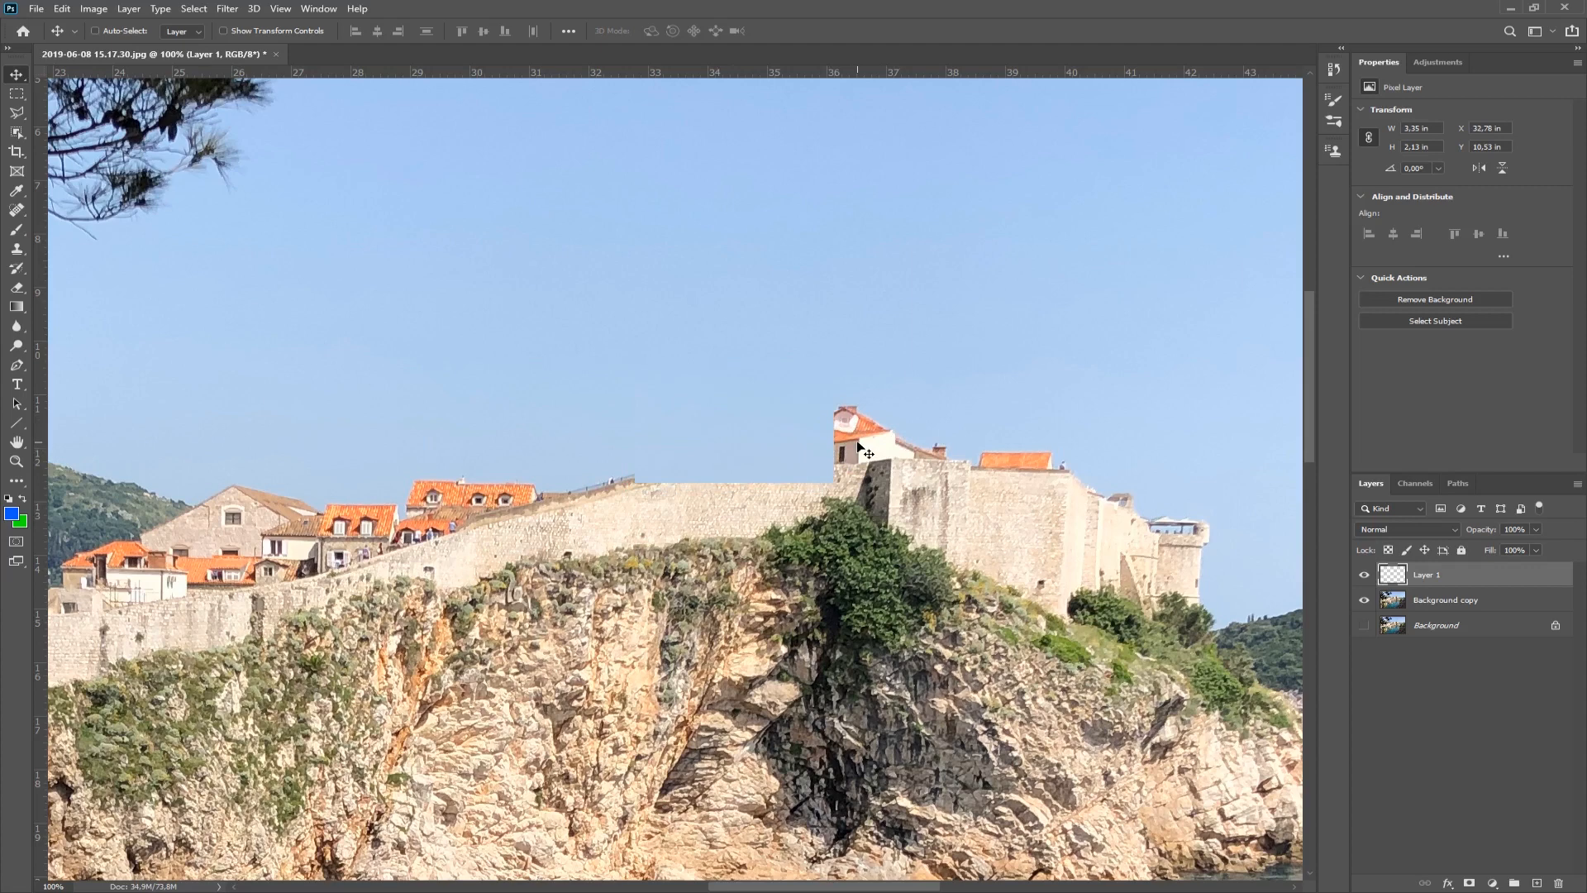
{"action": "key", "text": "ctrl+t"}
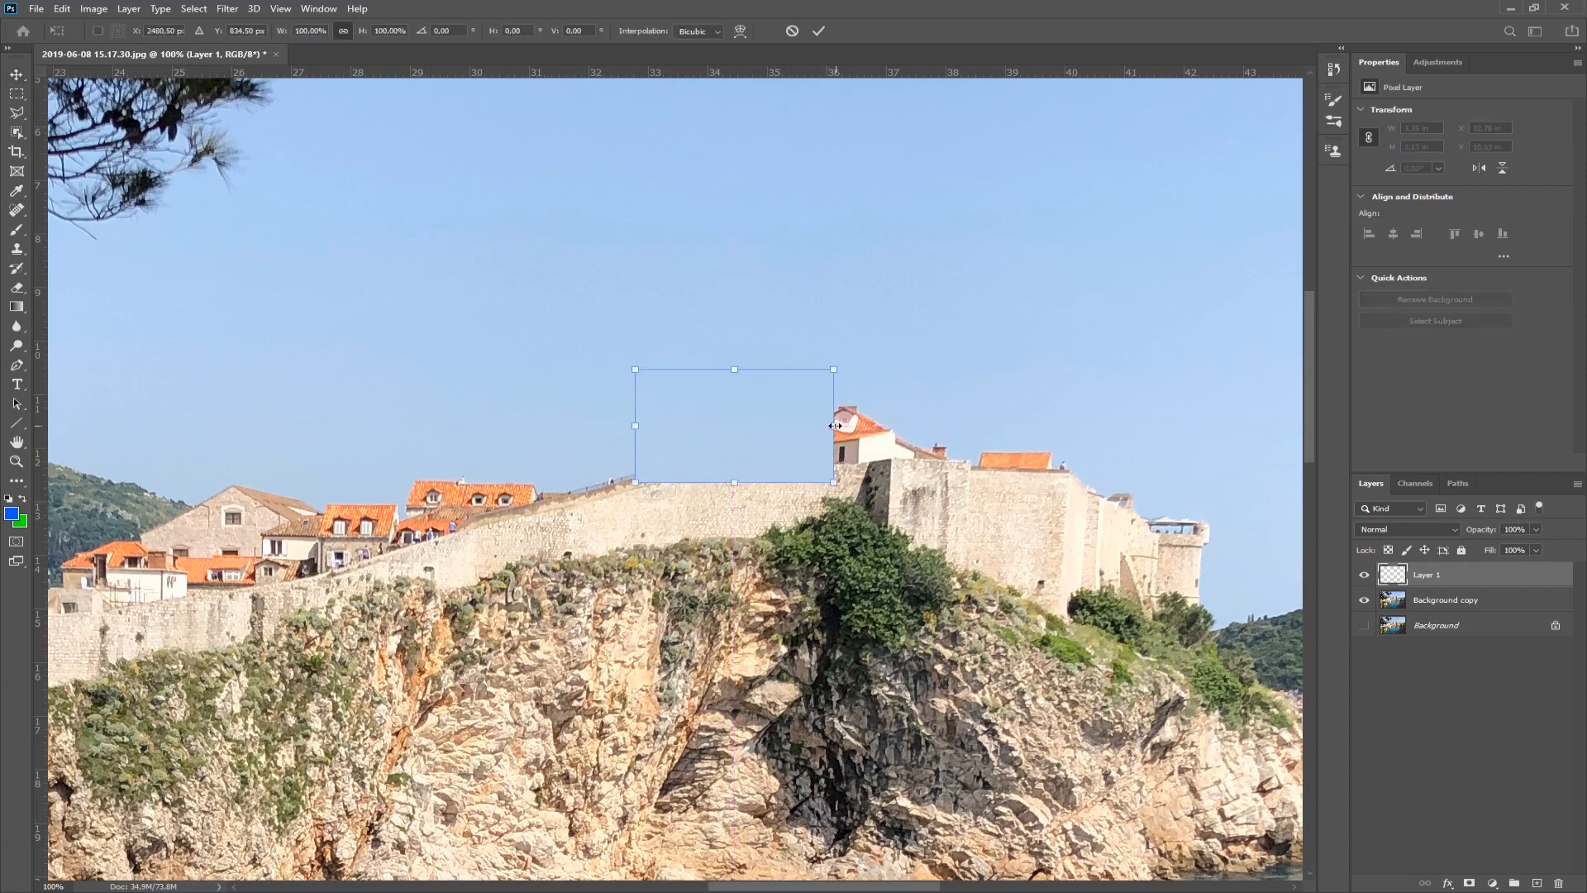
{"action": "left_click_drag", "start_coordinate": [835, 425], "coordinate": [889, 426]}
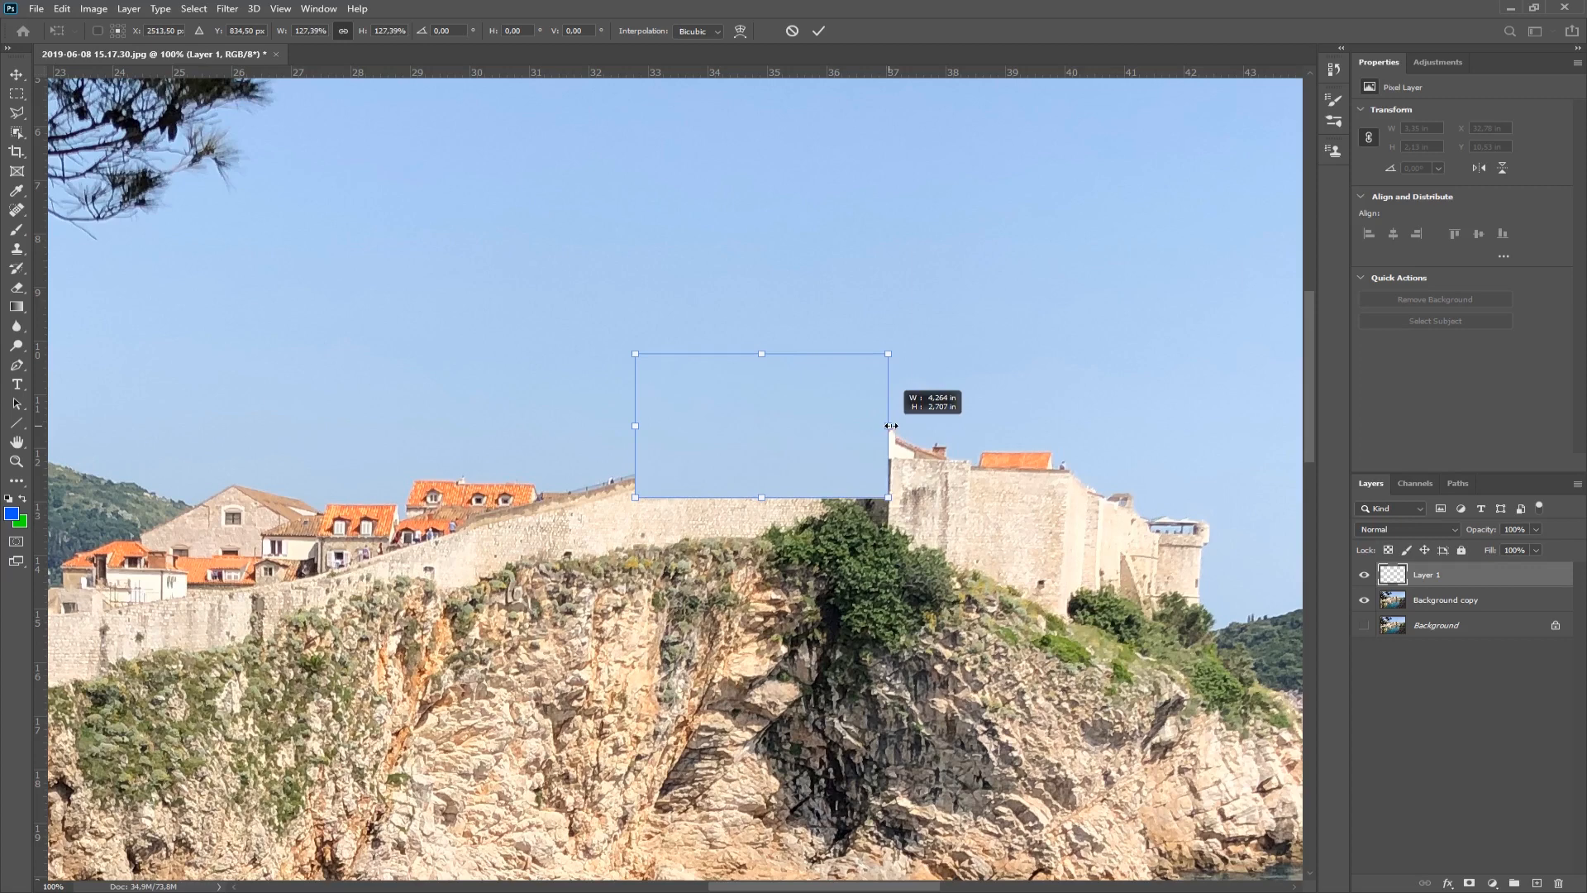
{"action": "left_click_drag", "start_coordinate": [891, 426], "coordinate": [950, 429]}
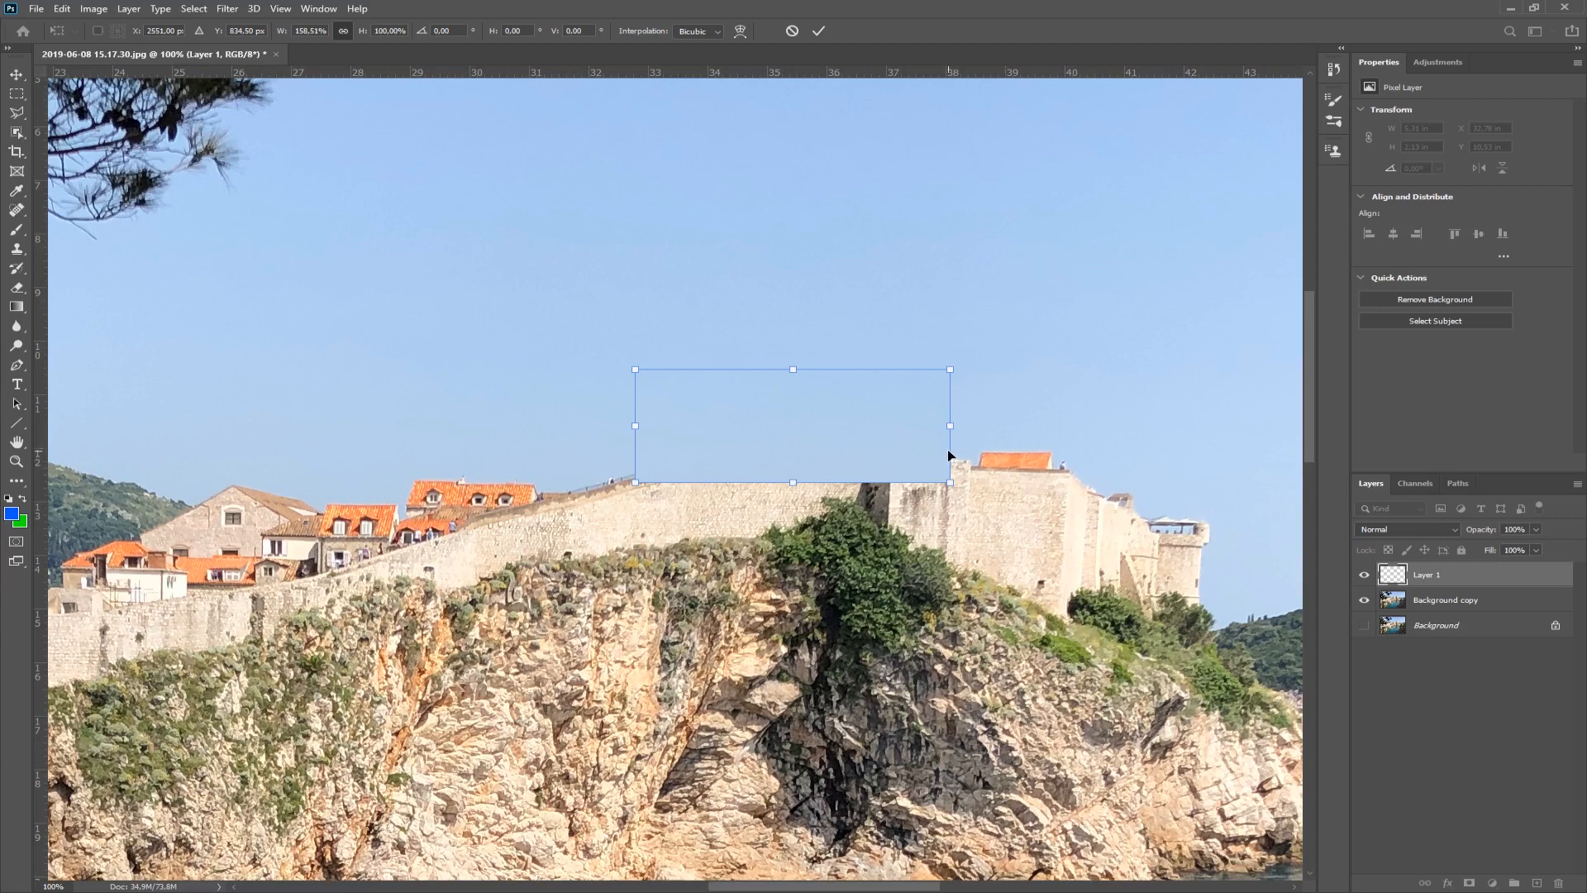
{"action": "key", "text": "Return"}
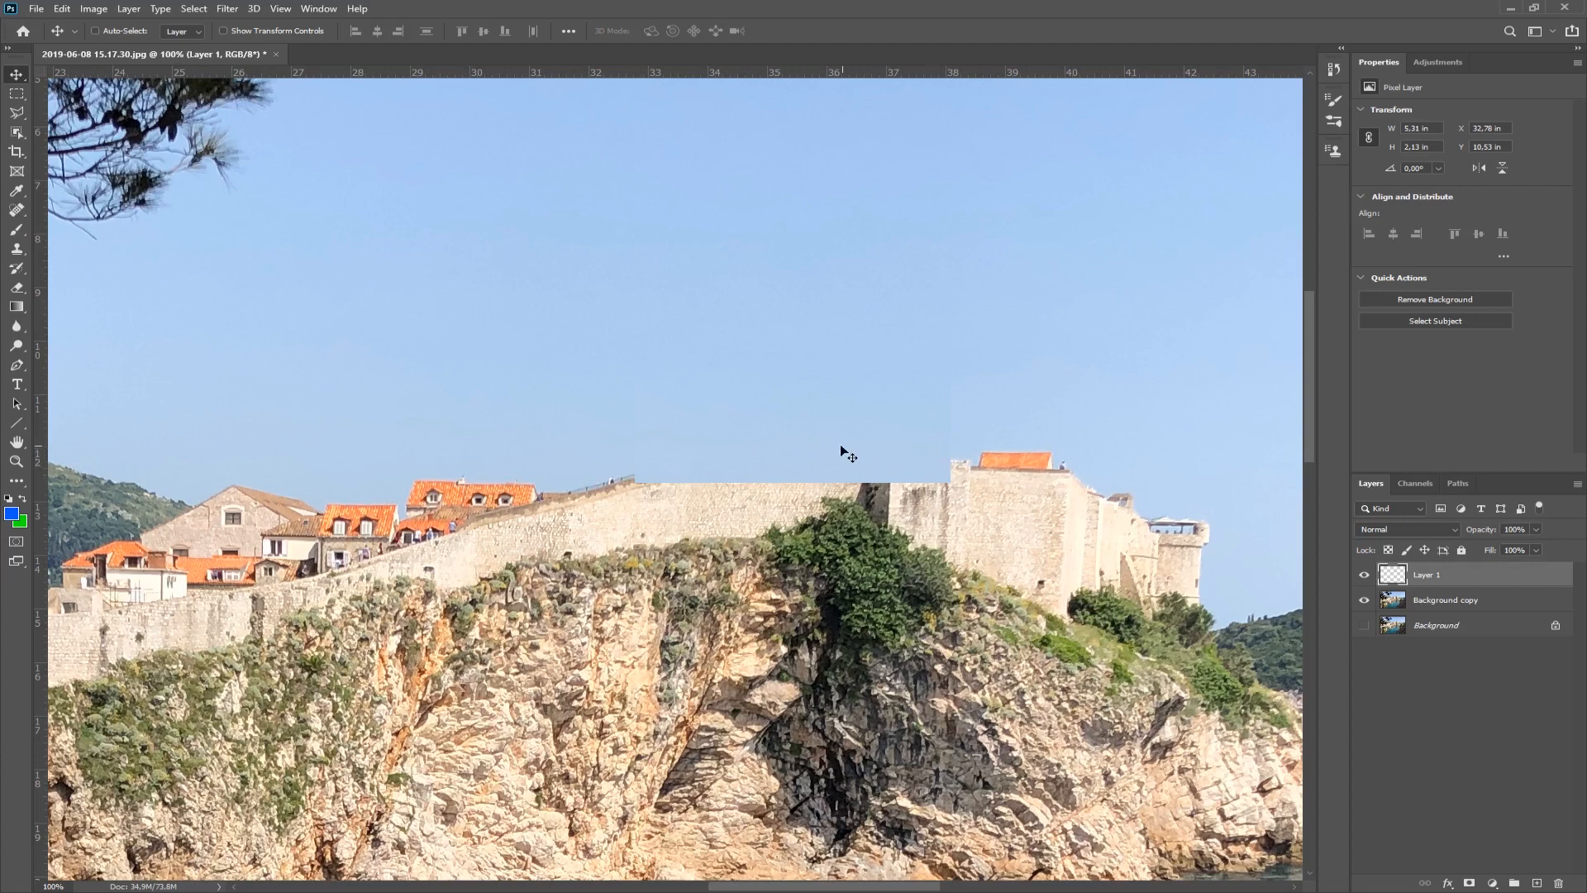
Step: Hide the sky patch layer covering the buildings above the fortress wall
{"action": "left_click", "coordinate": [1365, 576]}
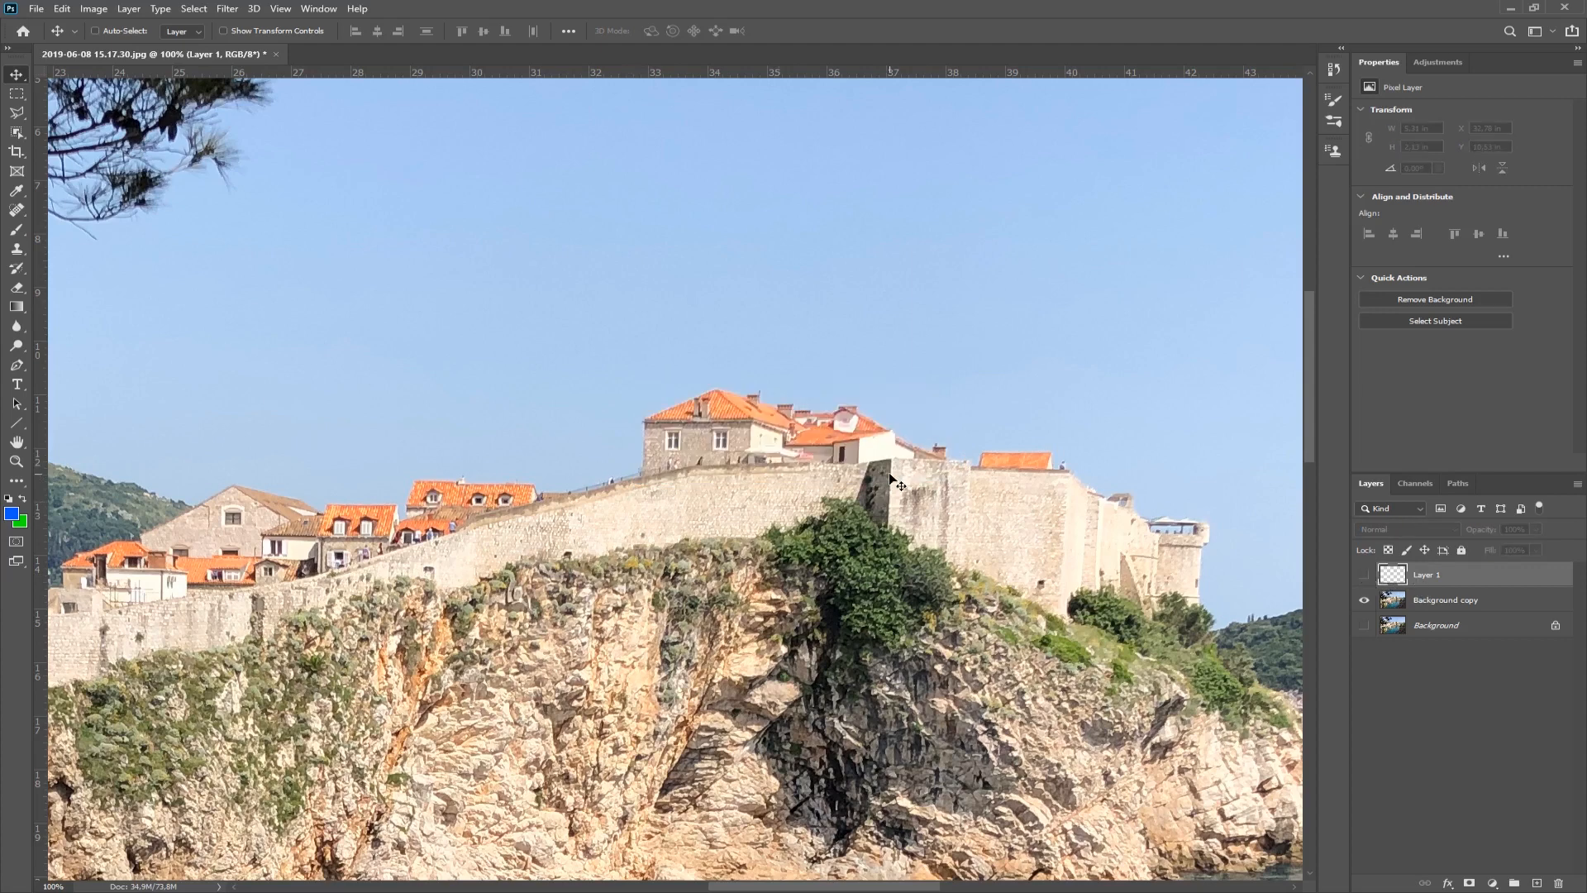
{"action": "left_click", "coordinate": [17, 461]}
{"action": "right_click", "coordinate": [738, 450]}
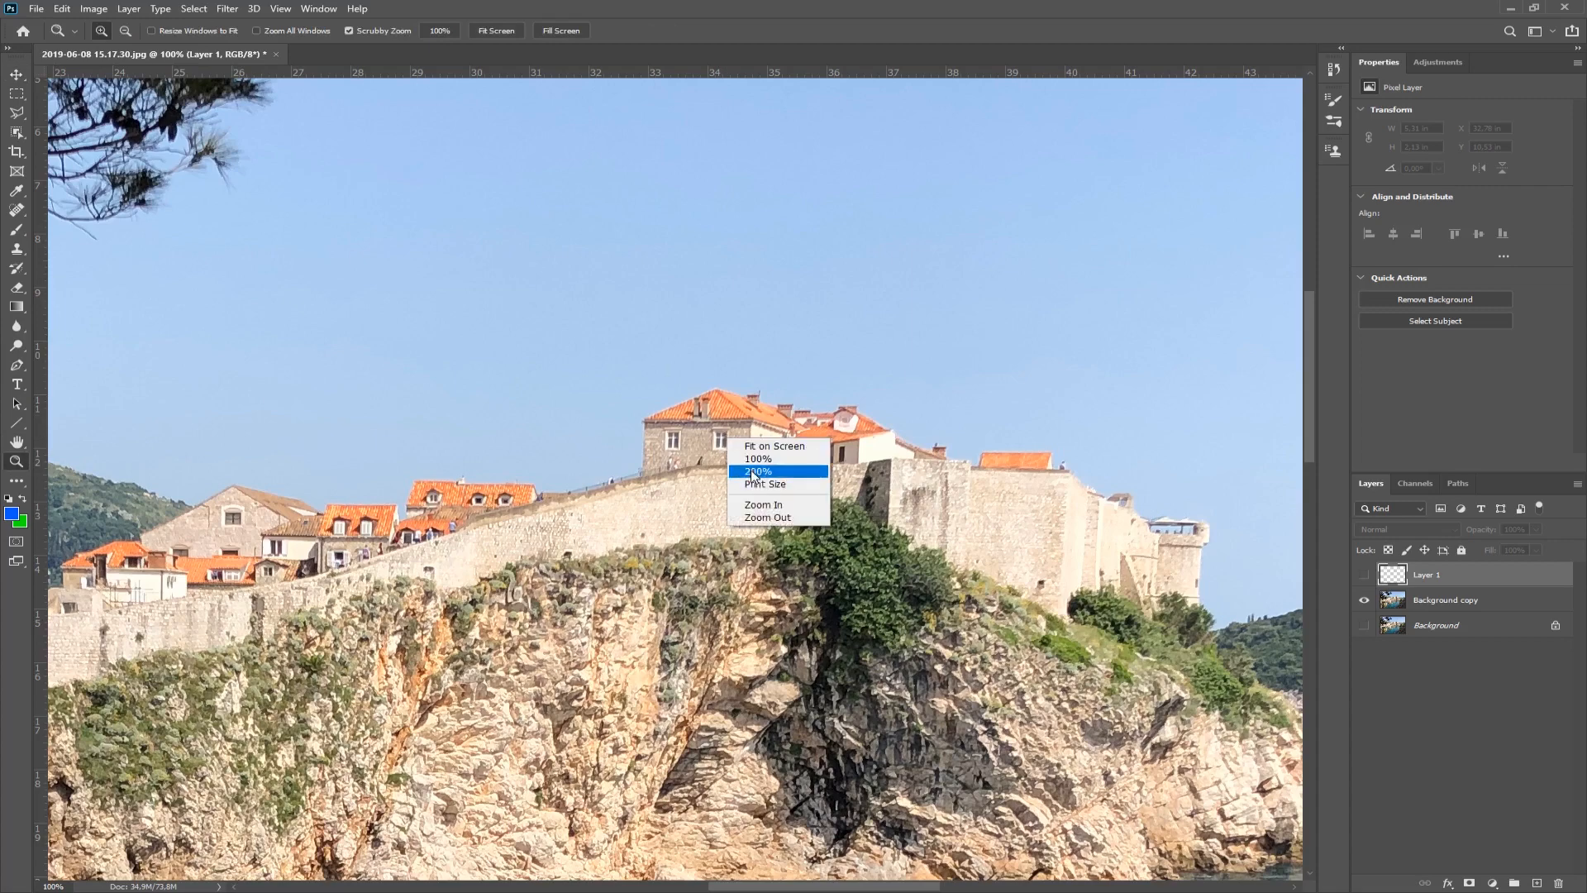
{"action": "left_click", "coordinate": [753, 471]}
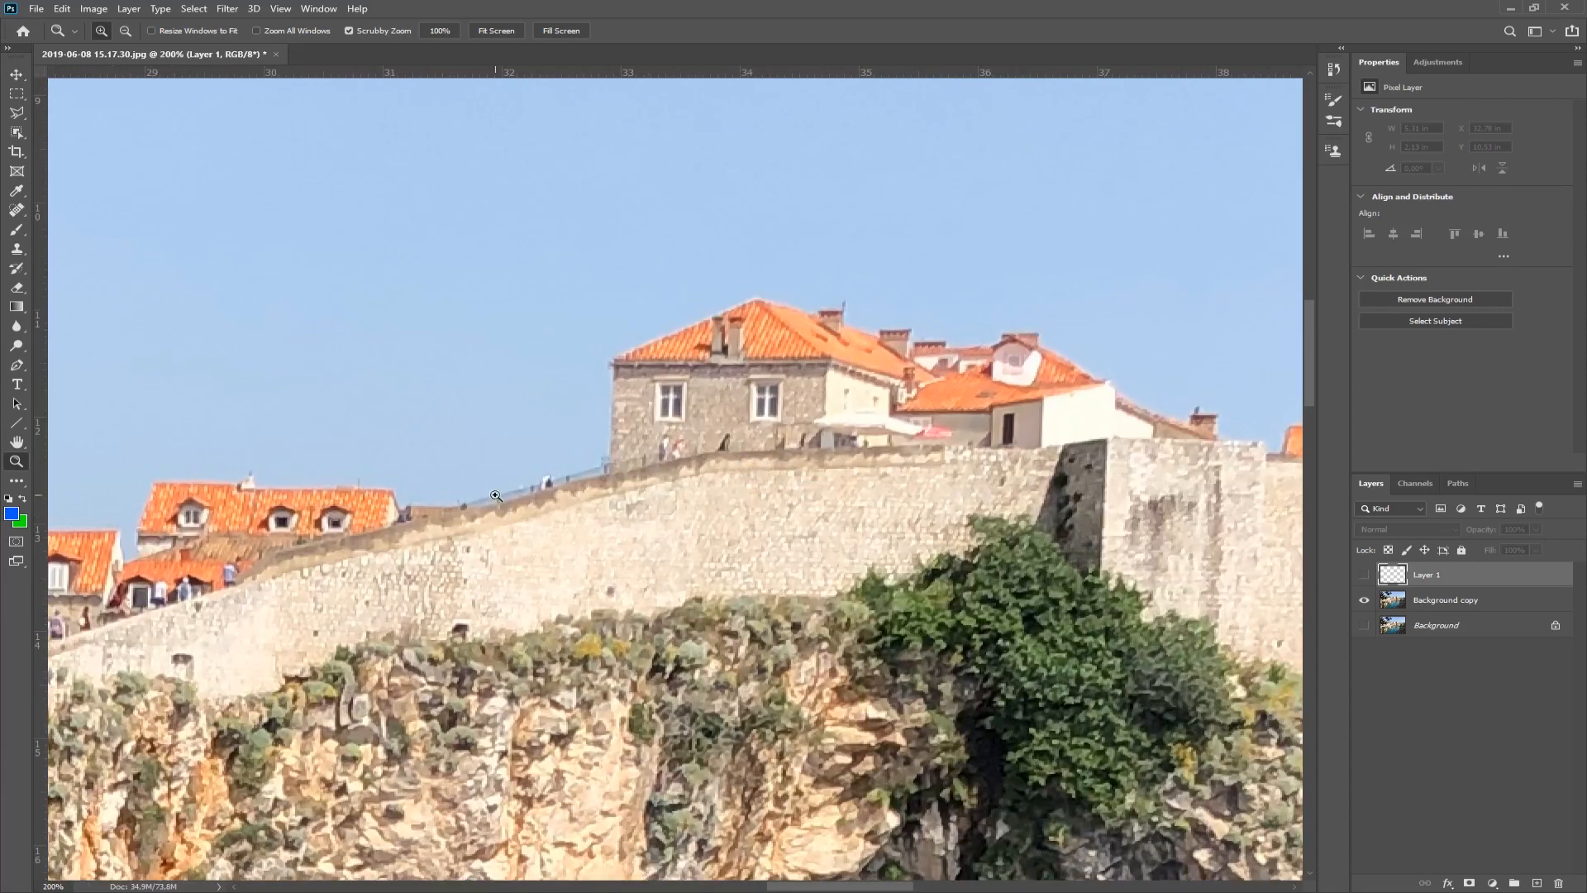
{"action": "left_click_drag", "start_coordinate": [1077, 469], "coordinate": [933, 471]}
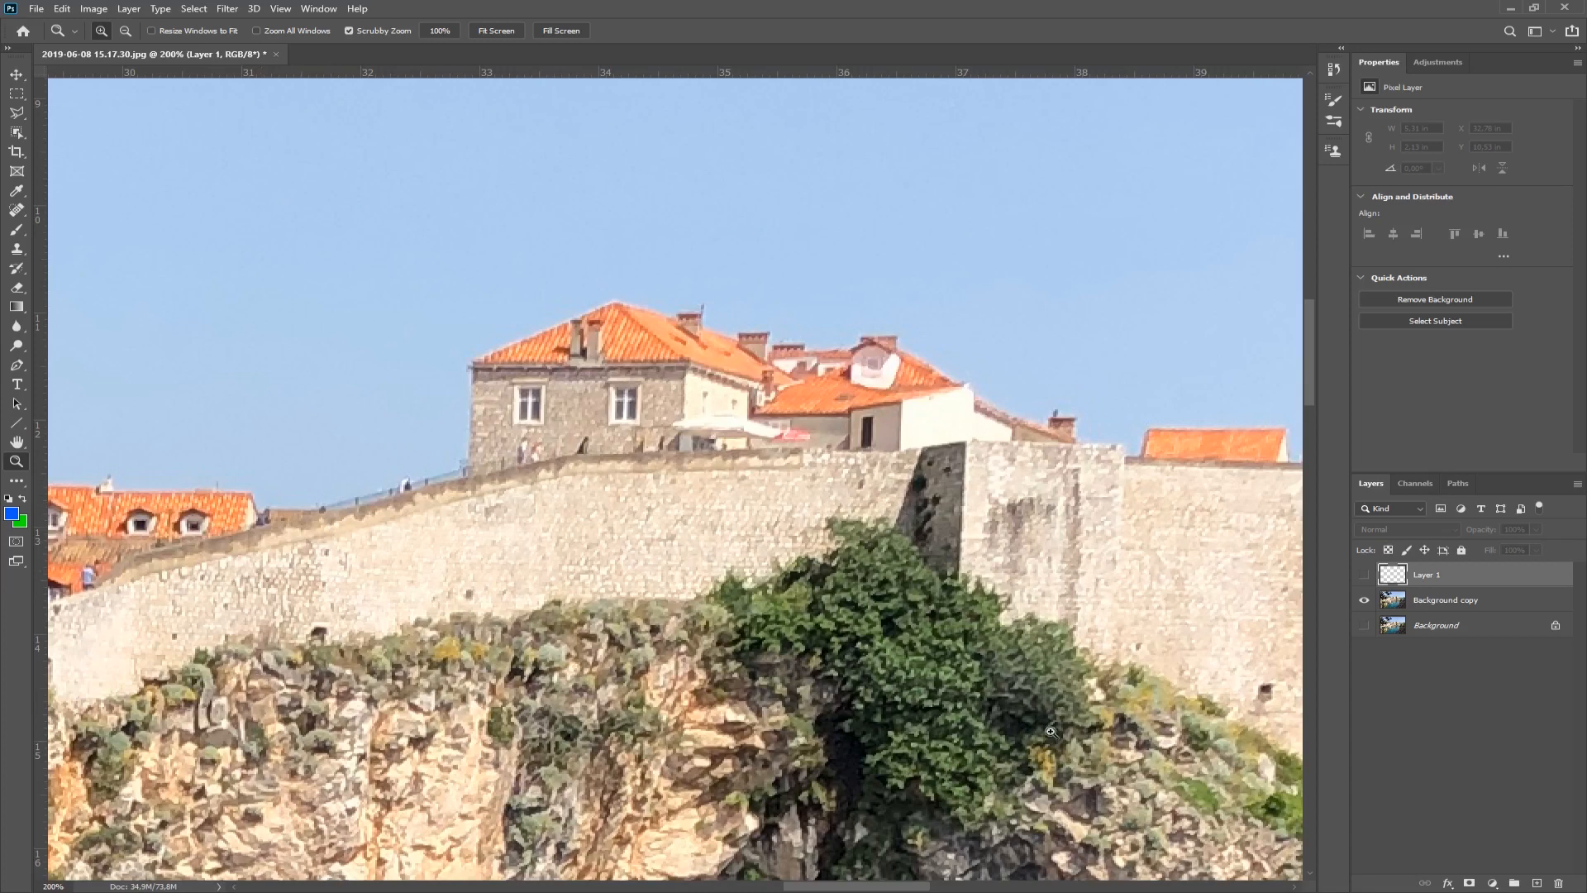
Step: Select the fortress wall with the Polygonal Lasso, following its top edge beneath the houses and closing the outline lower down the wall
{"action": "left_click", "coordinate": [16, 114]}
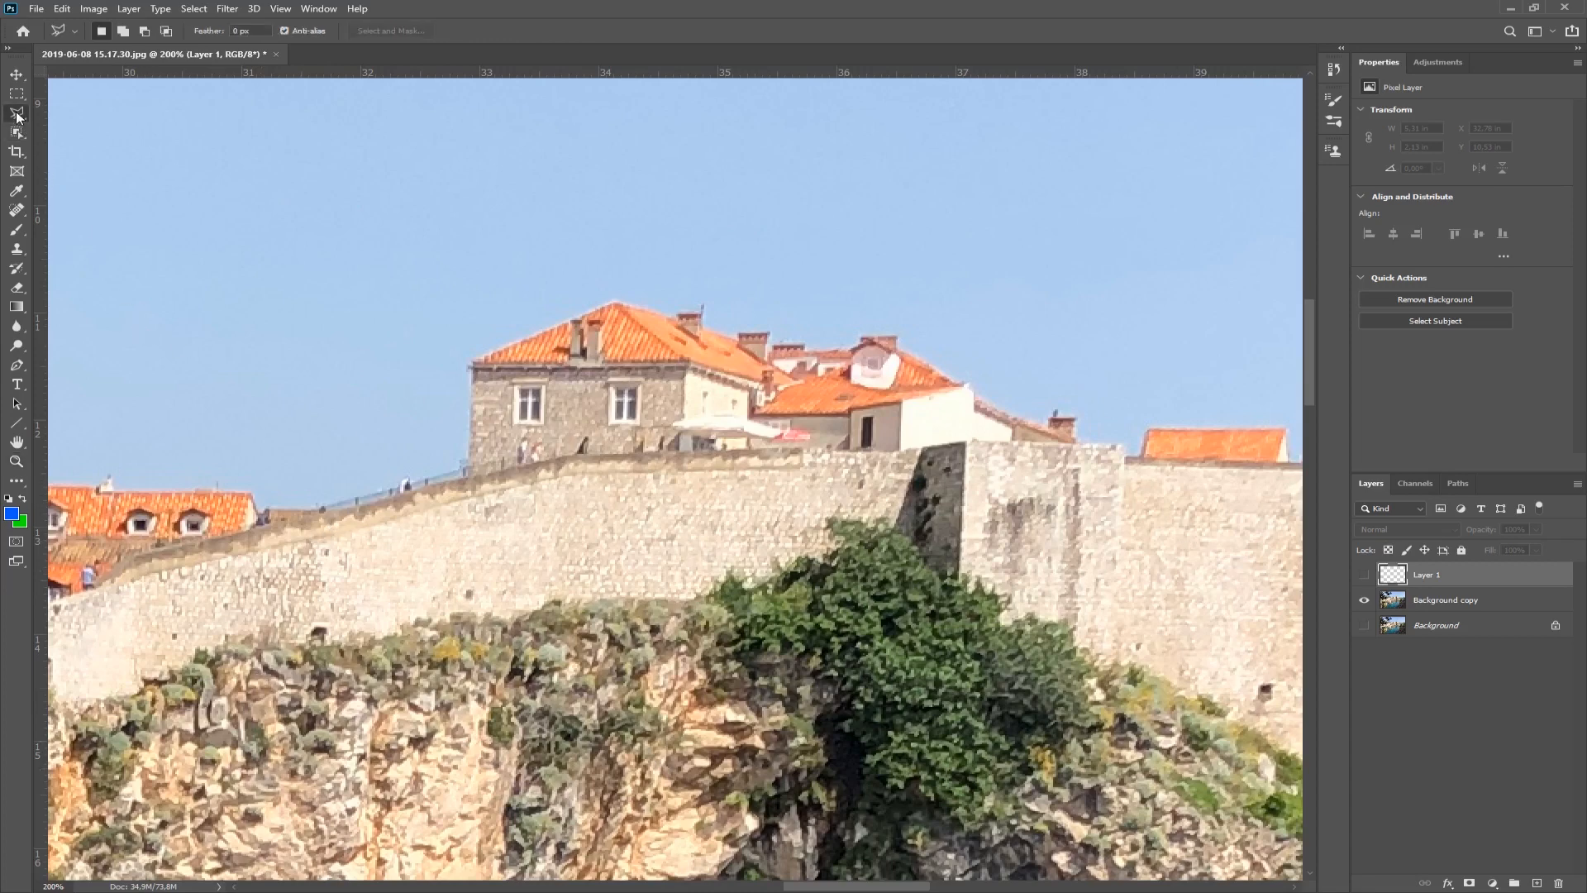
{"action": "left_click", "coordinate": [279, 521]}
{"action": "left_click", "coordinate": [576, 453]}
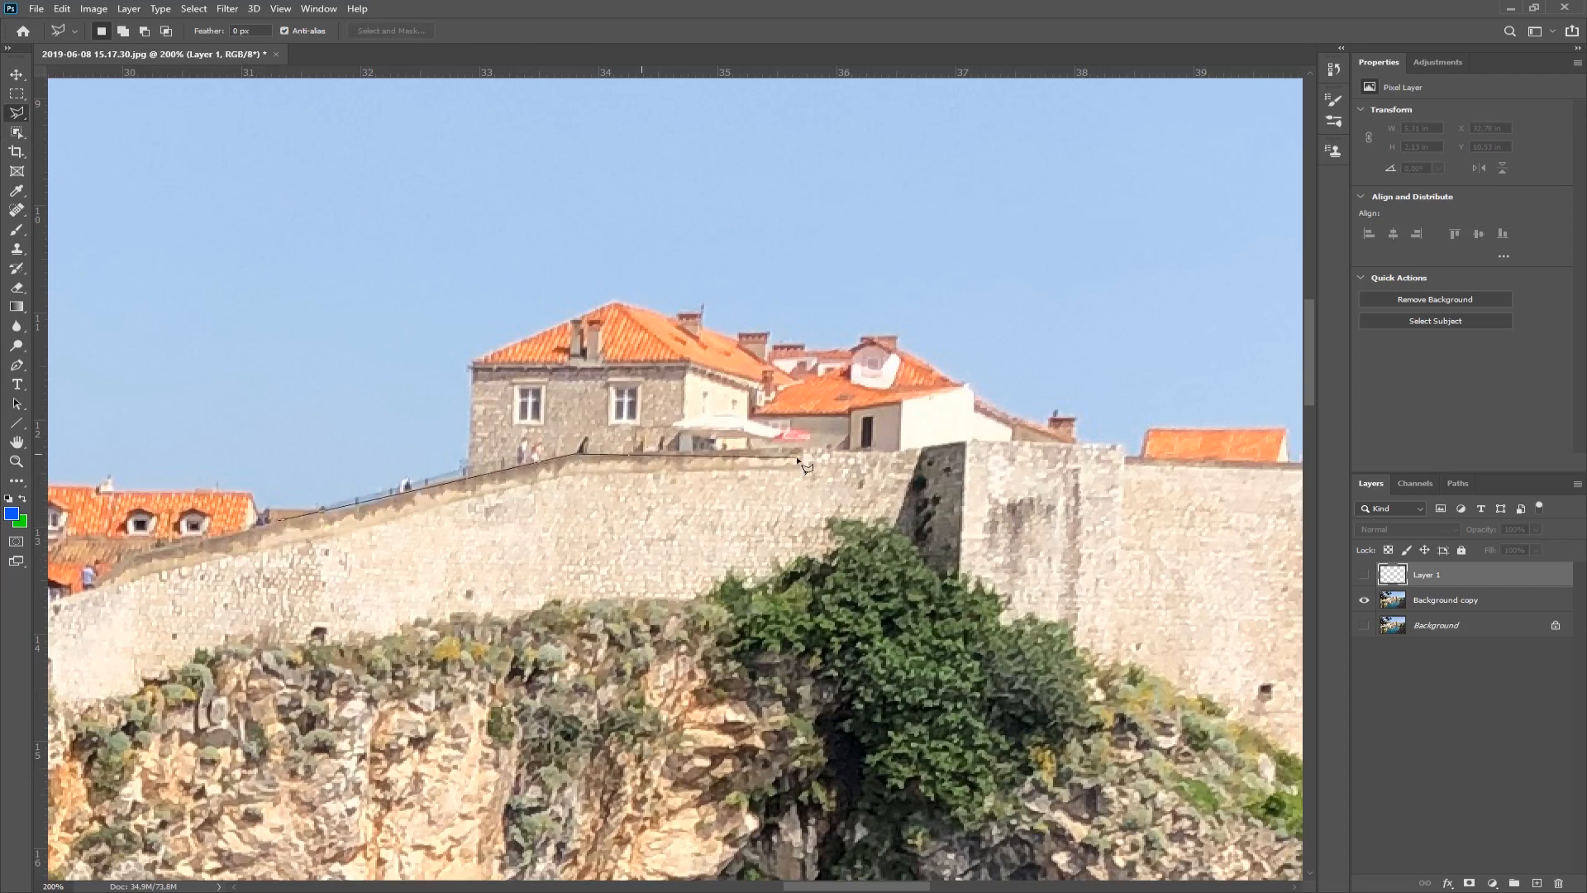
{"action": "left_click", "coordinate": [803, 448]}
{"action": "left_click", "coordinate": [898, 453]}
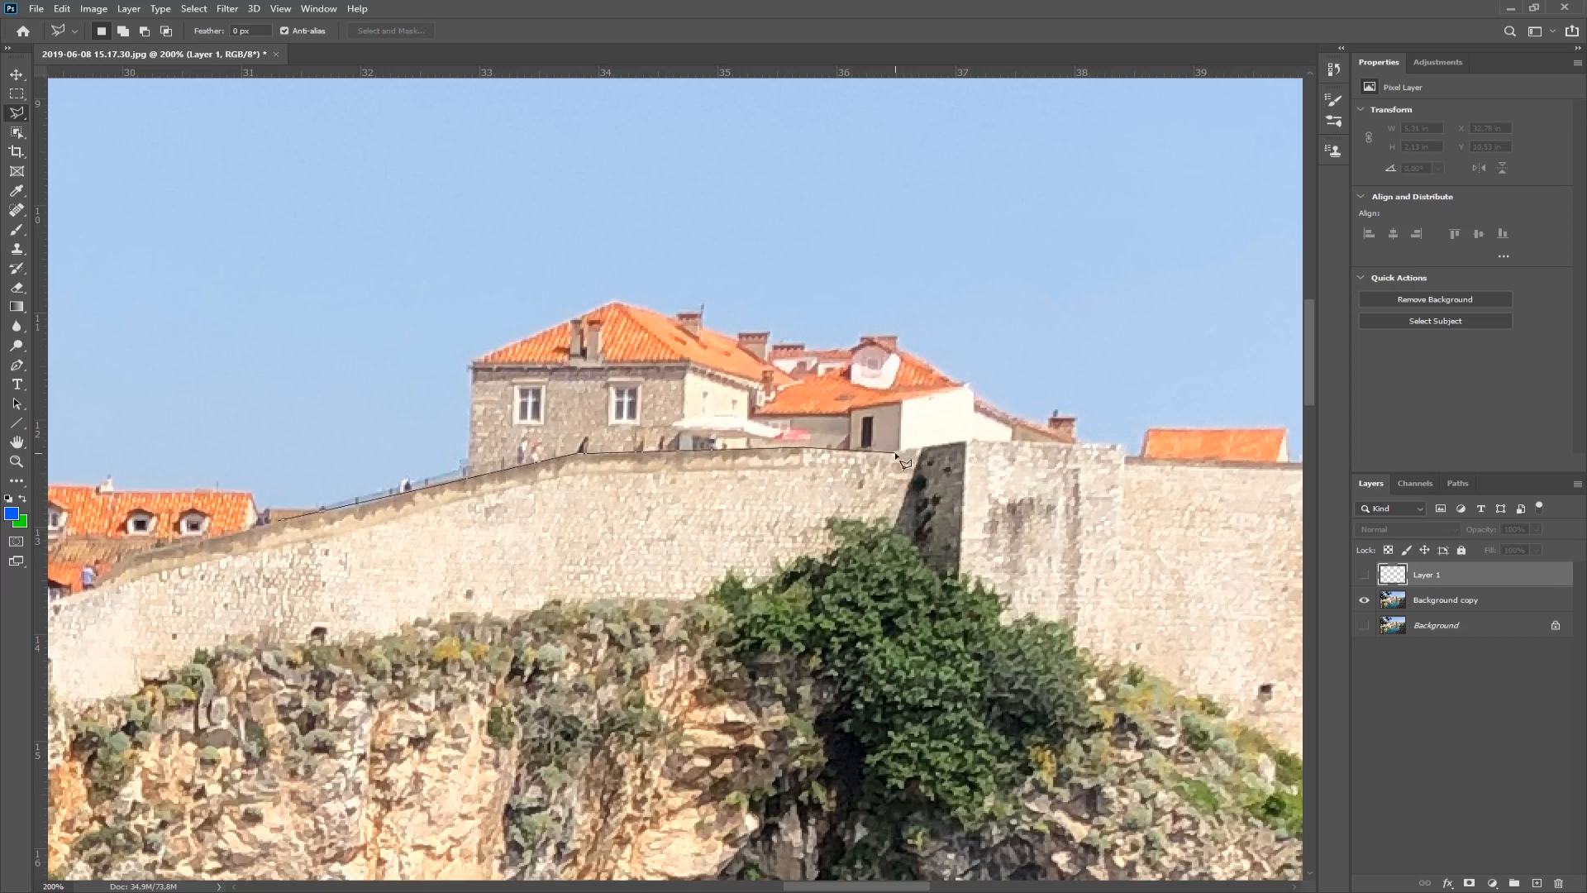
{"action": "left_click", "coordinate": [968, 442]}
{"action": "left_click", "coordinate": [1125, 444]}
{"action": "left_click", "coordinate": [1129, 457]}
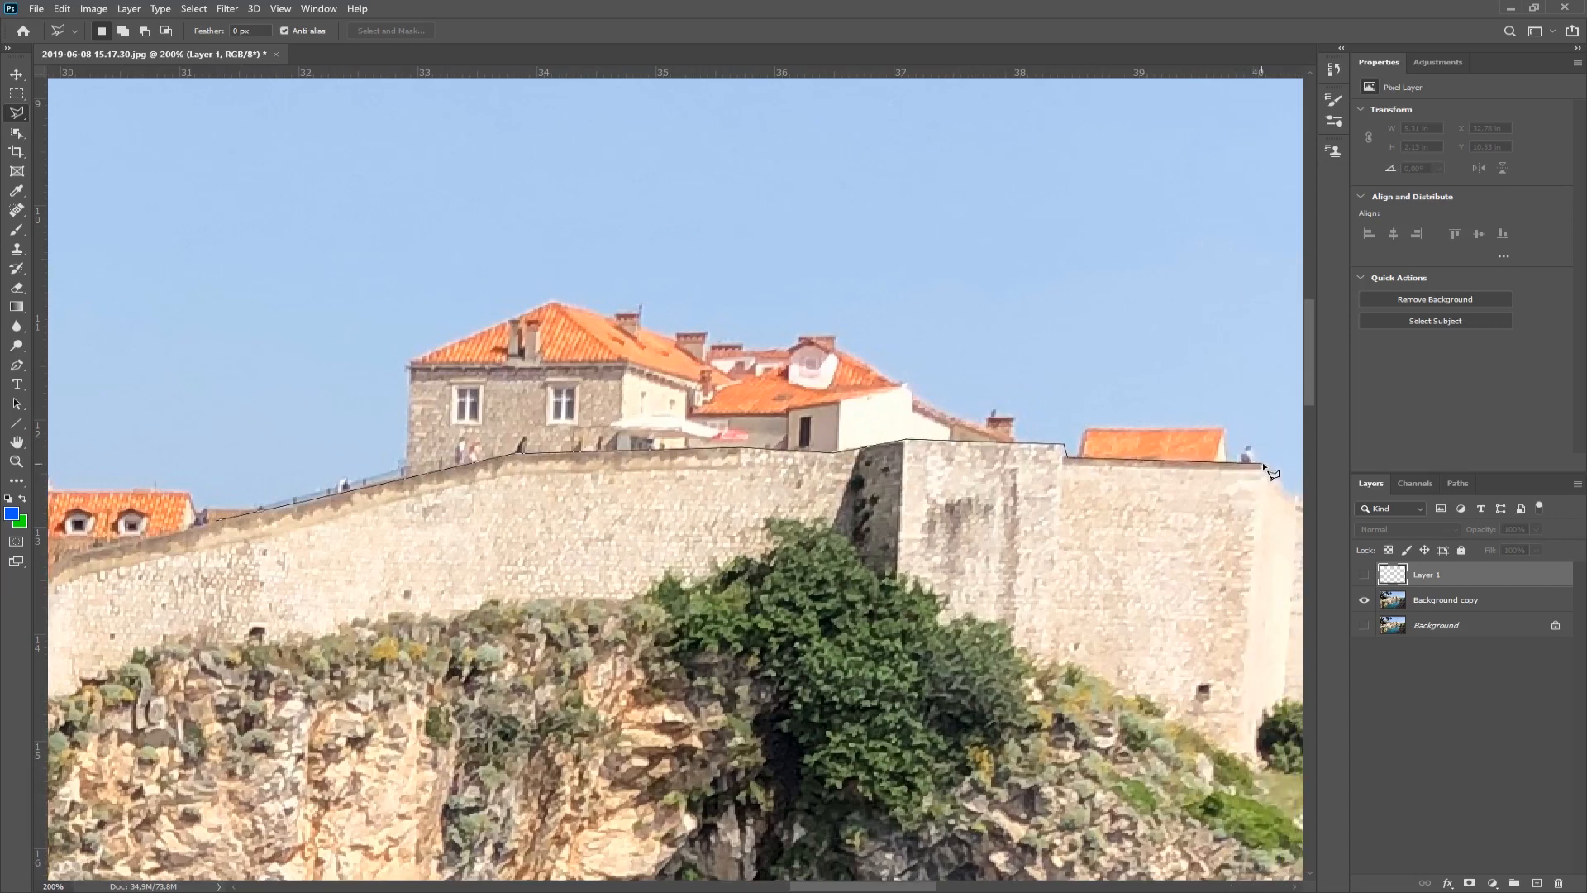
{"action": "left_click", "coordinate": [1262, 466]}
{"action": "left_click", "coordinate": [1249, 600]}
{"action": "double_click", "coordinate": [251, 625]}
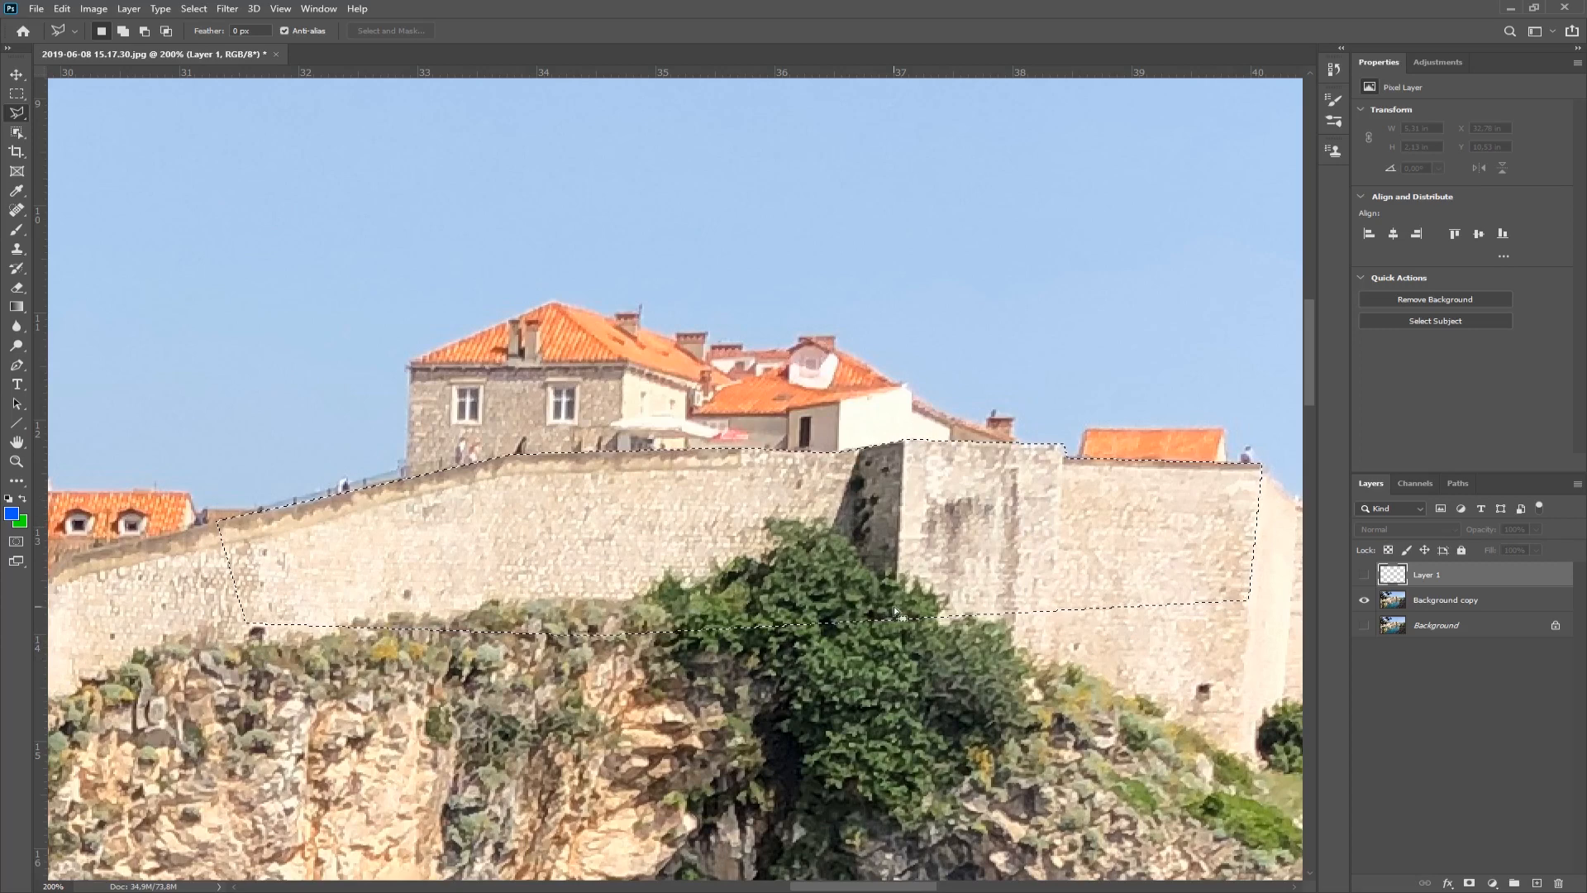
Step: Show the sky patch layer, add a layer mask from the wall selection and invert it so the patch covers only the buildings
{"action": "left_click", "coordinate": [1364, 574]}
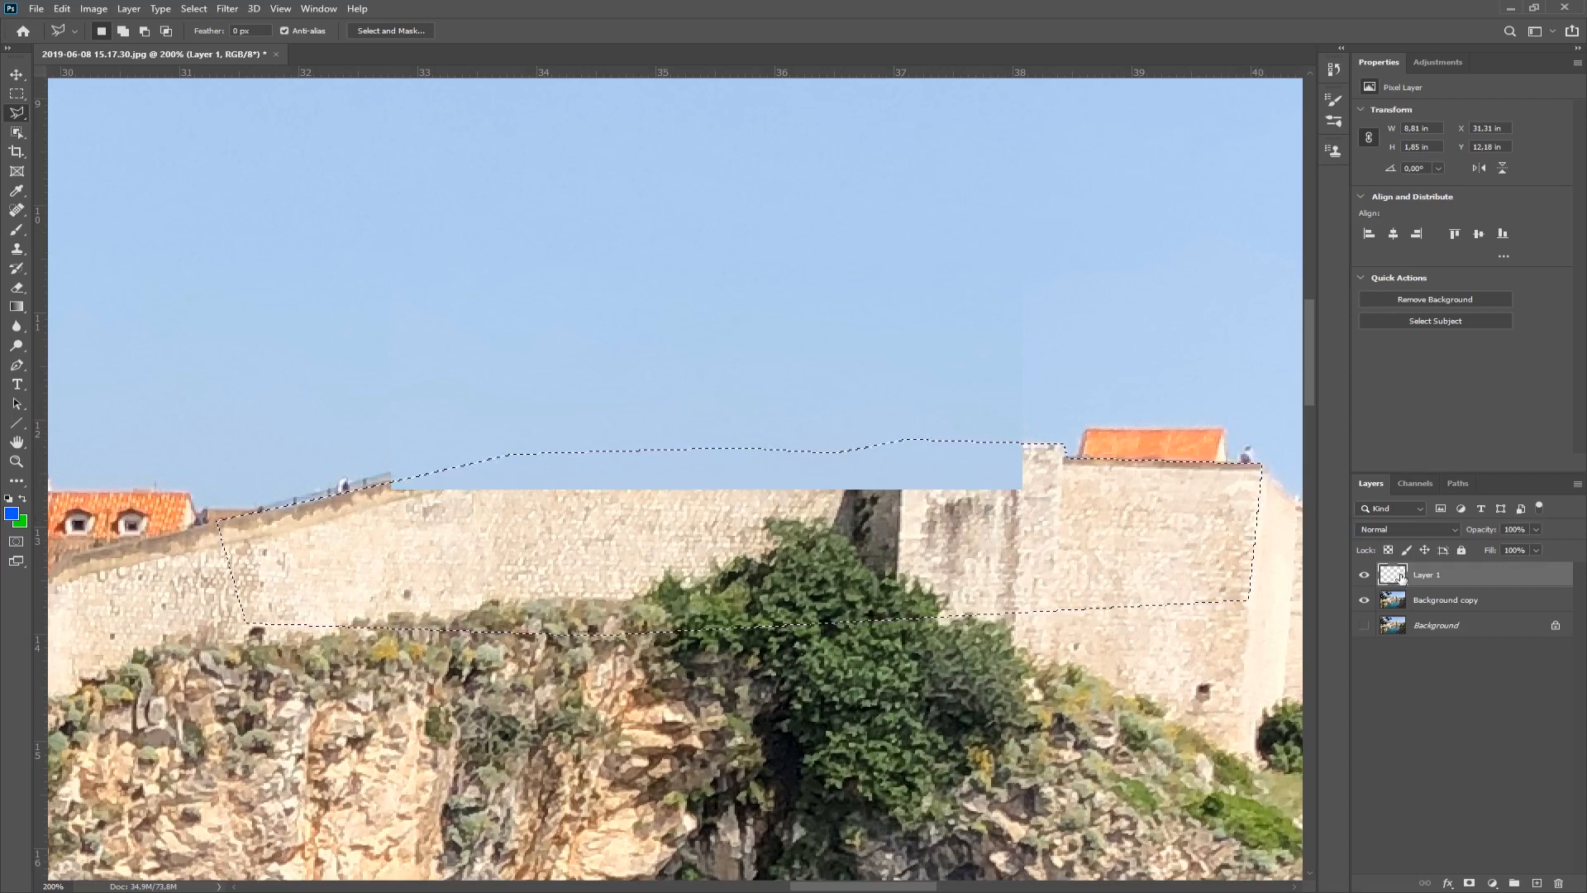
{"action": "left_click", "coordinate": [1469, 883]}
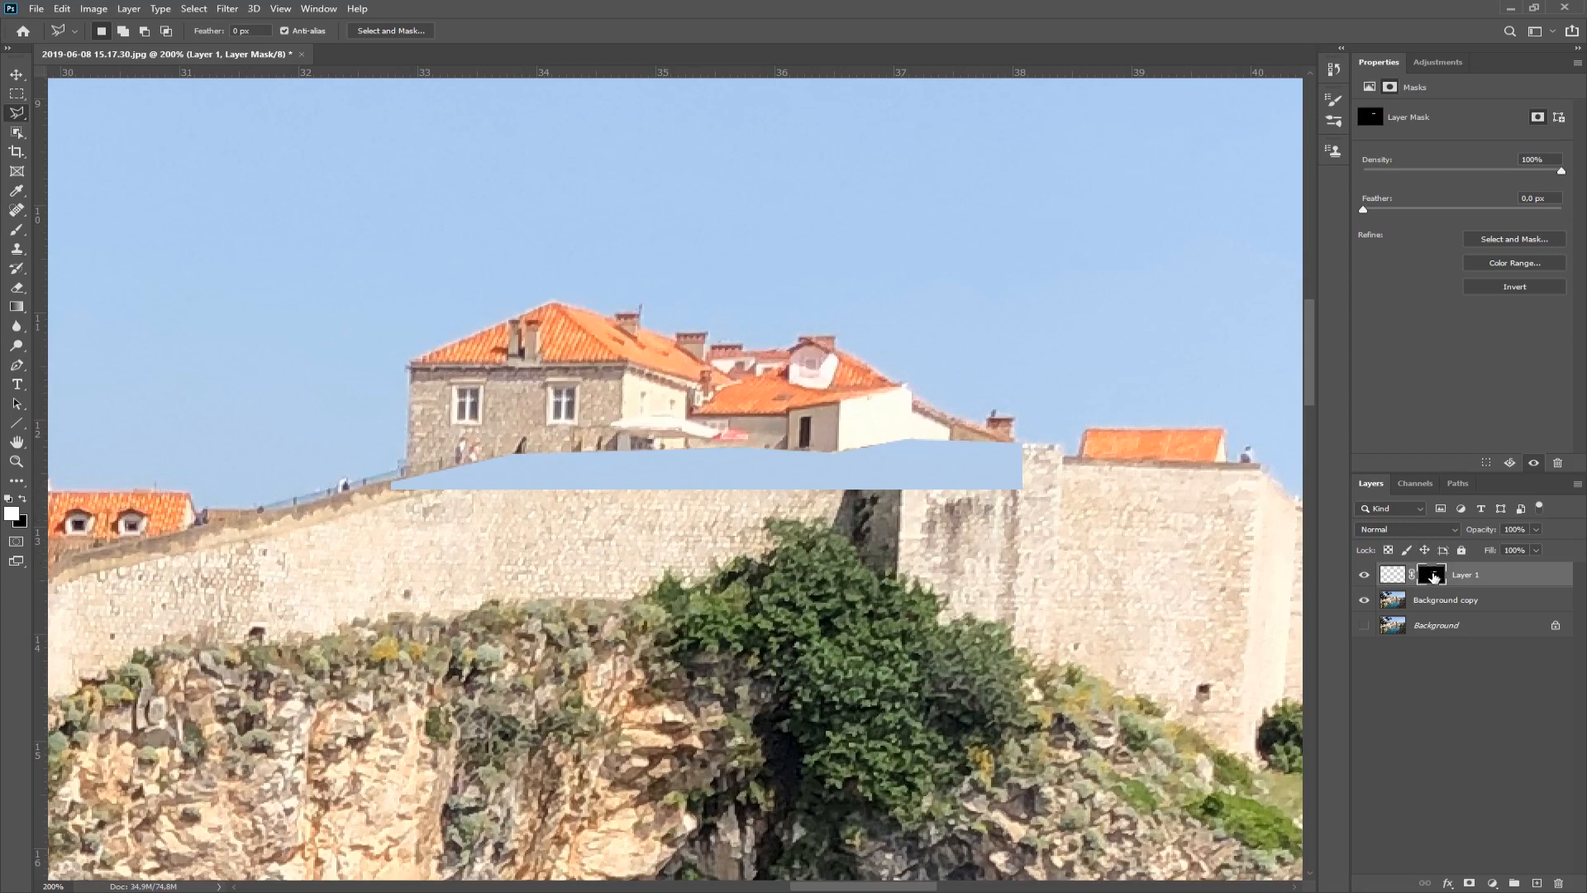
{"action": "key", "text": "ctrl+i"}
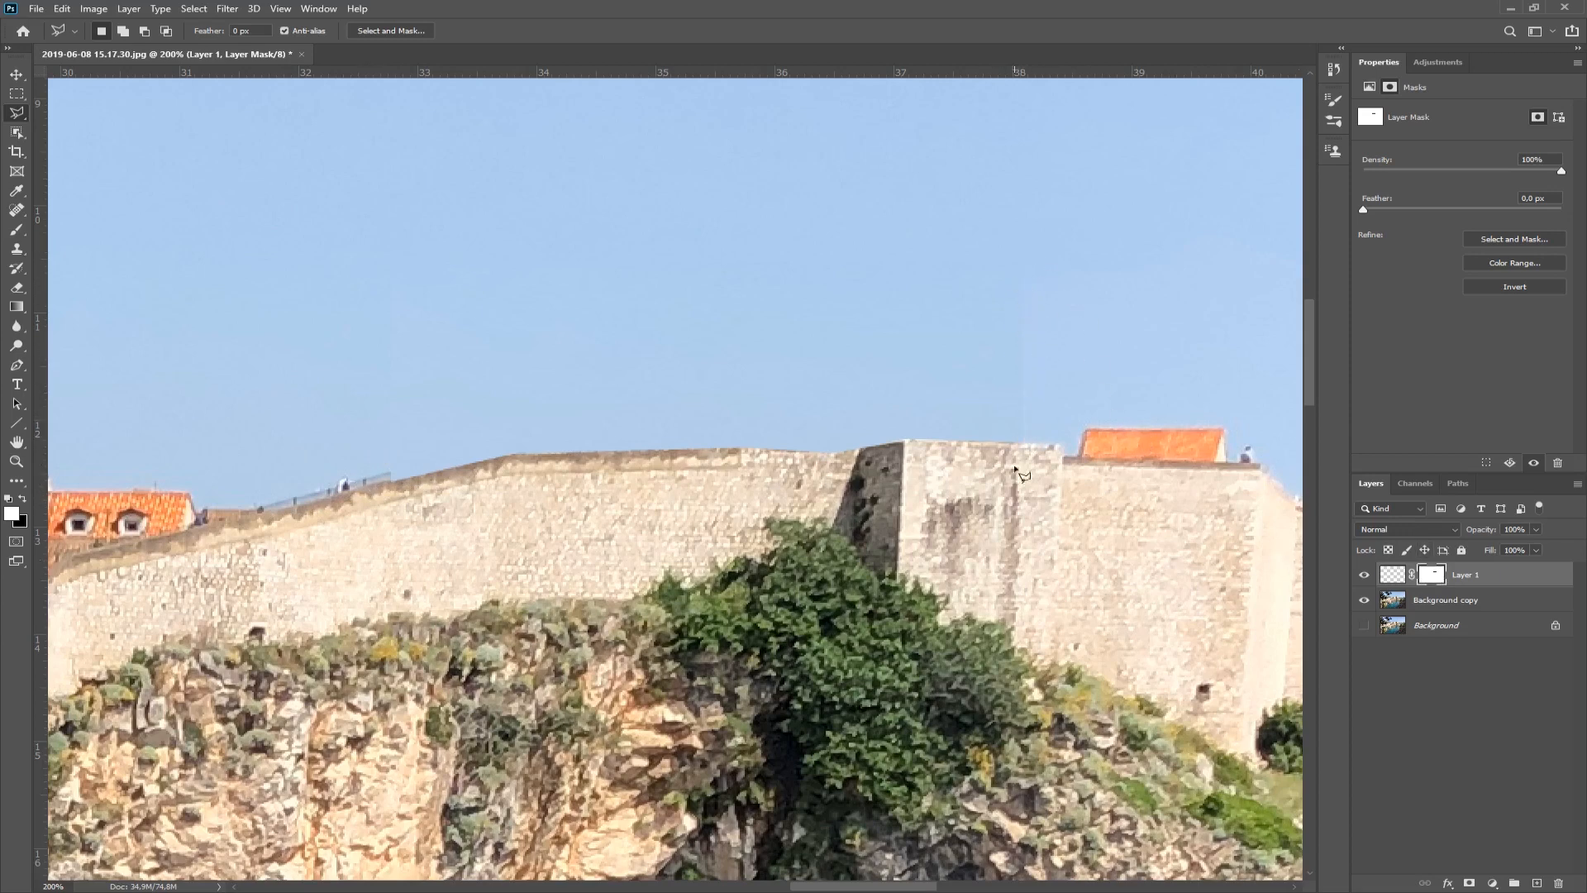
{"action": "left_click", "coordinate": [1364, 575]}
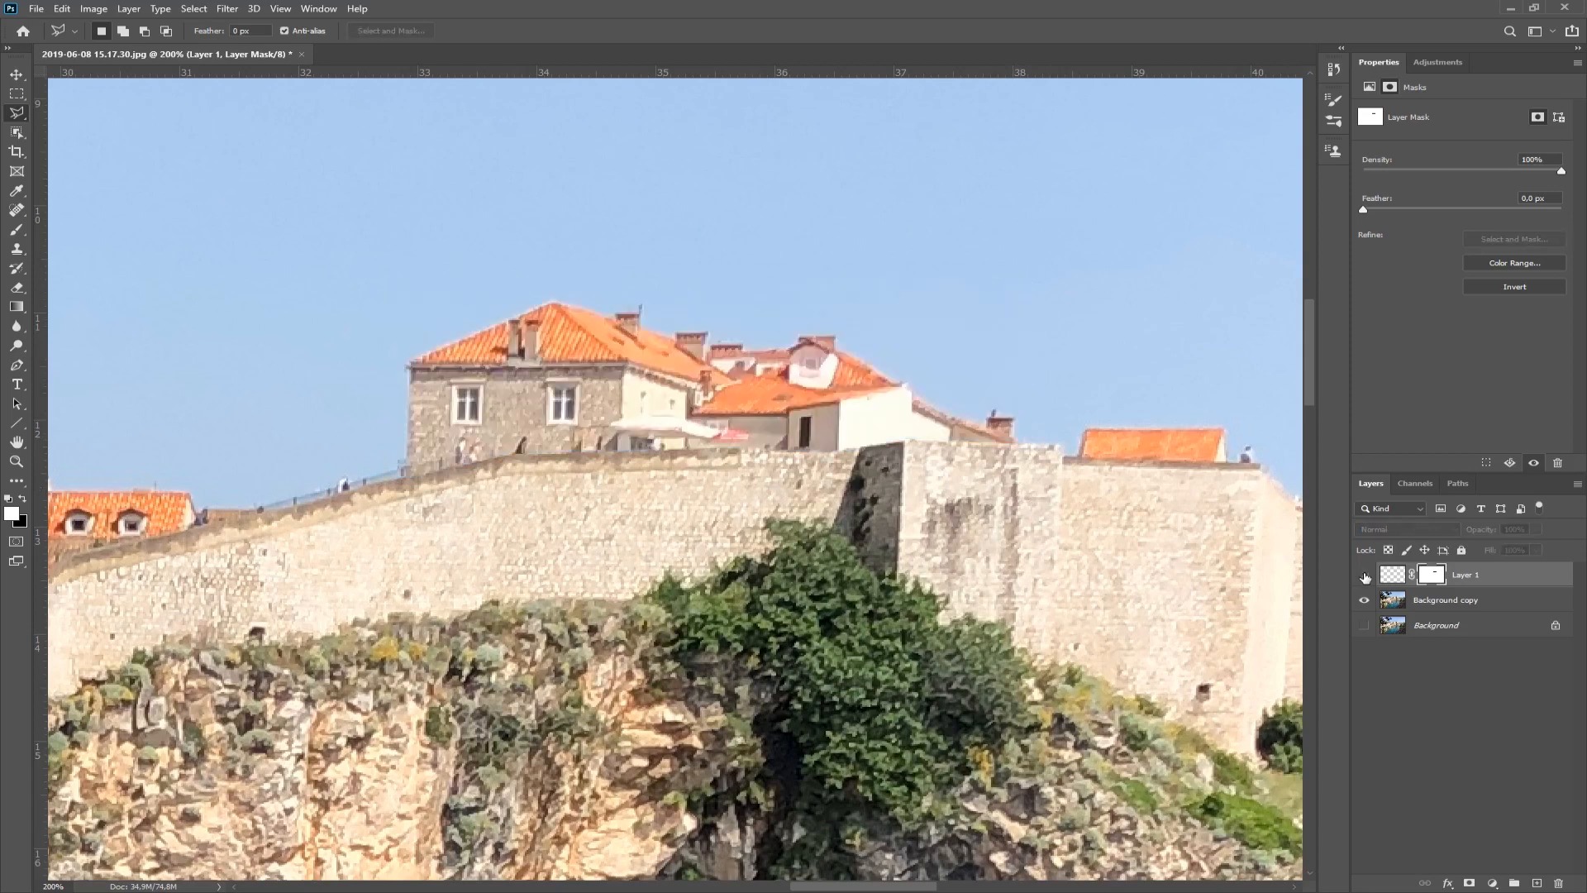
{"action": "left_click", "coordinate": [1364, 575]}
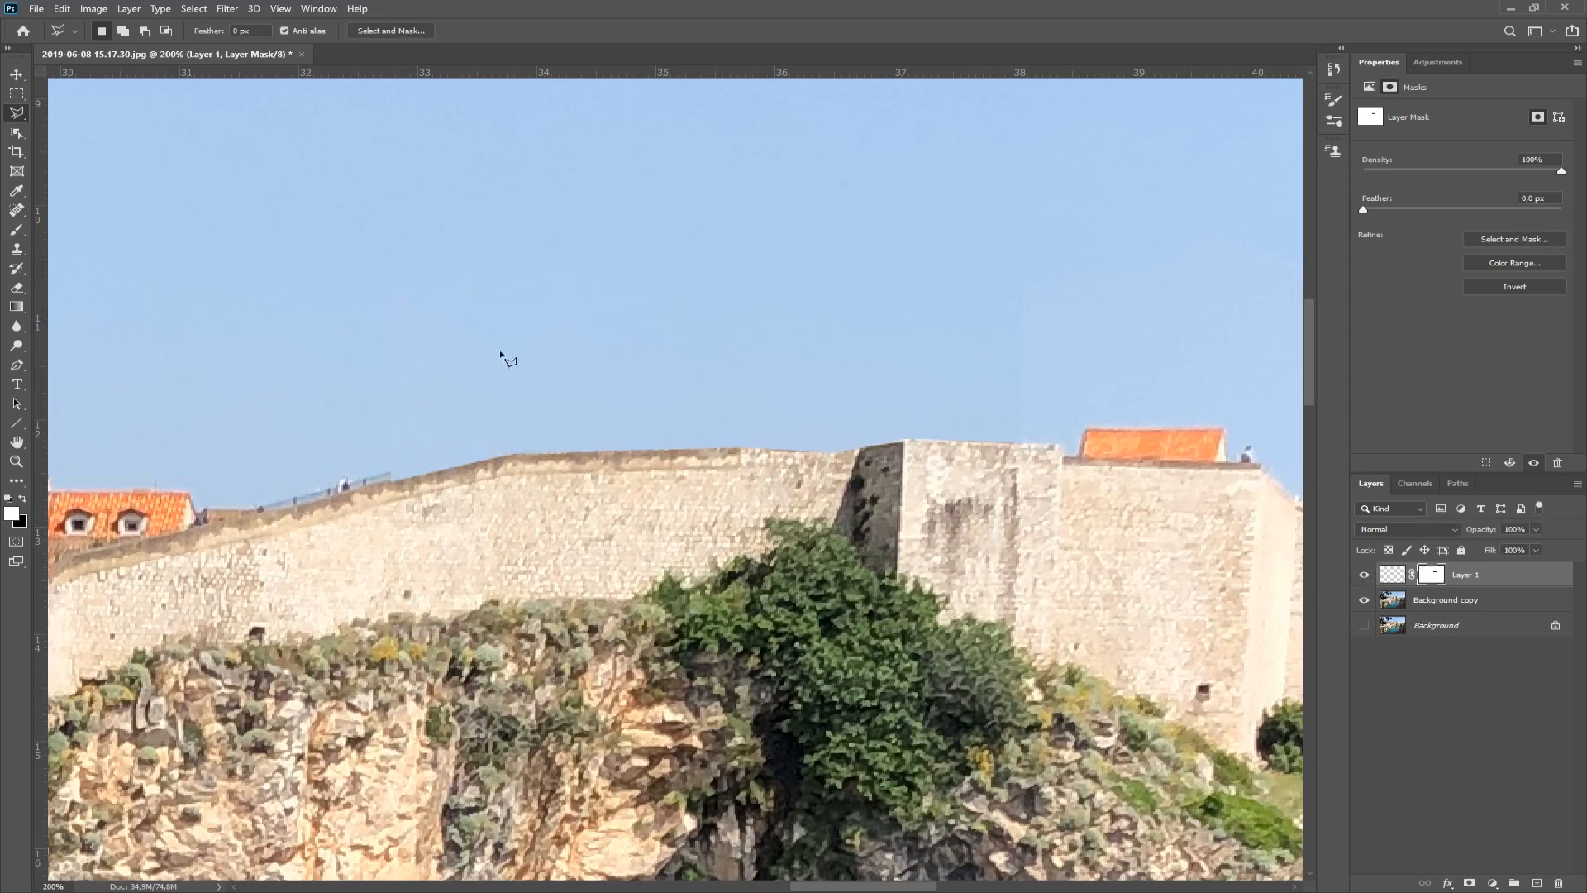
Step: Prepare a 17 px Soft Round brush with black as foreground, and isolate the masked sky patch by hiding the Background copy layer
{"action": "left_click", "coordinate": [16, 230]}
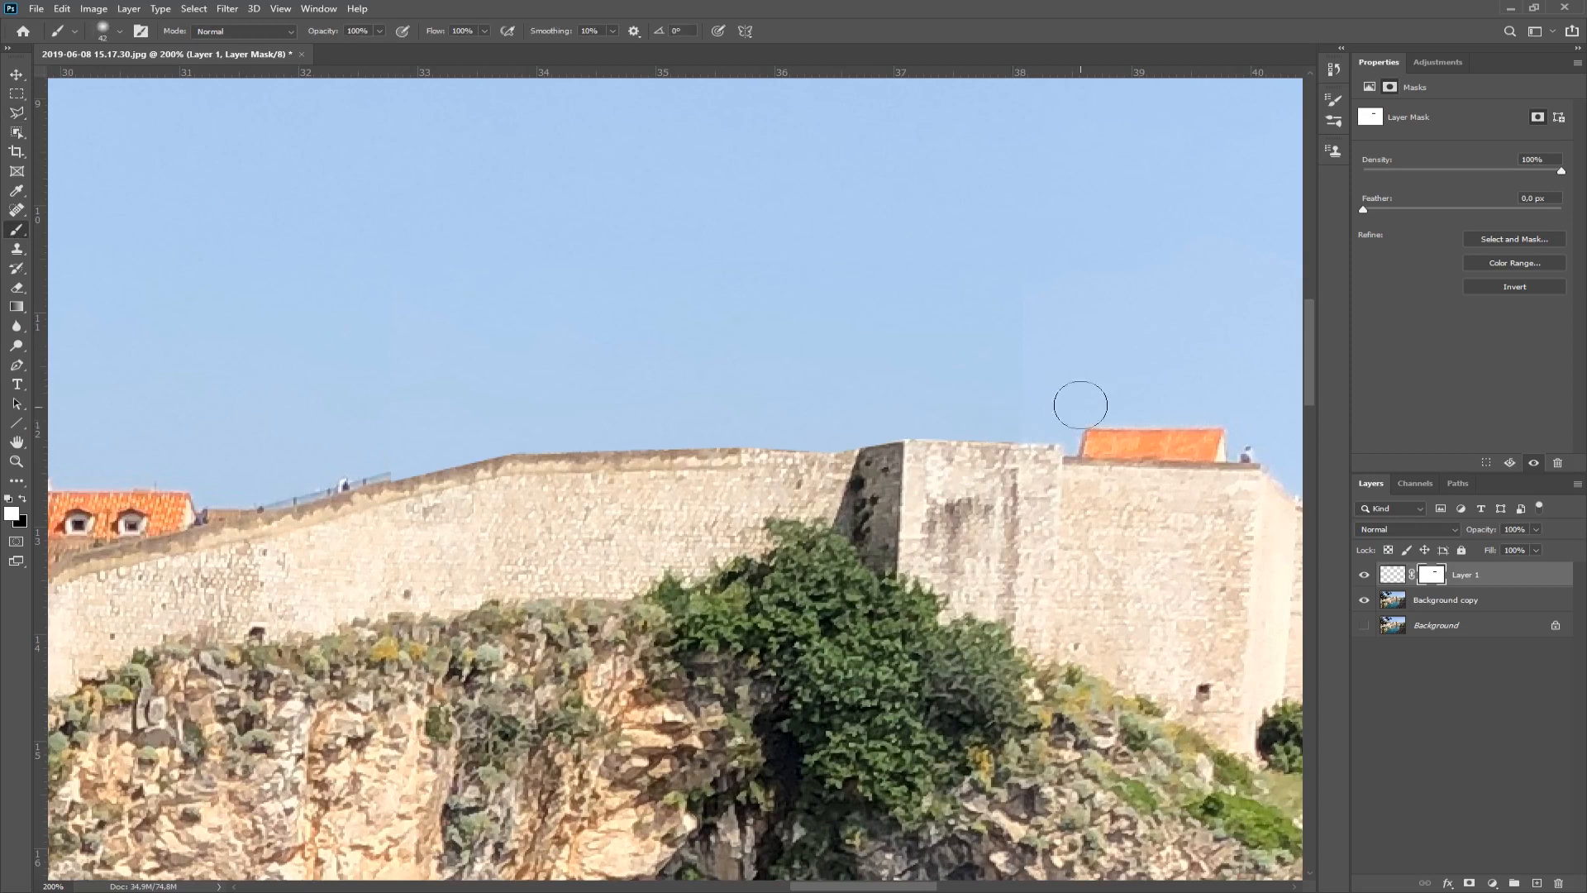
{"action": "right_click", "coordinate": [994, 350]}
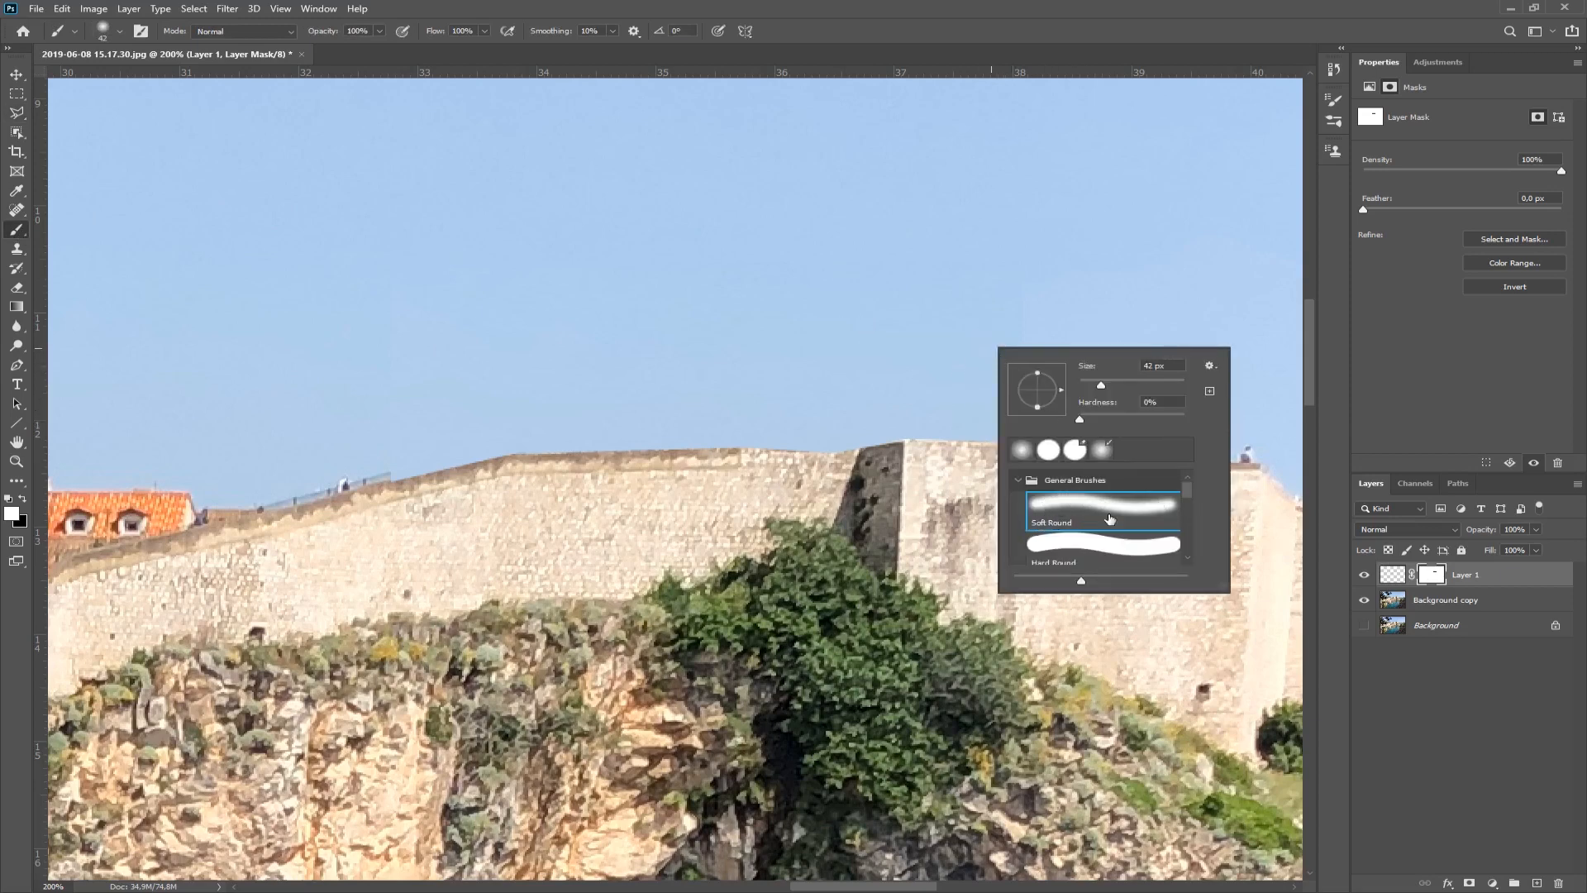
{"action": "left_click", "coordinate": [1091, 497]}
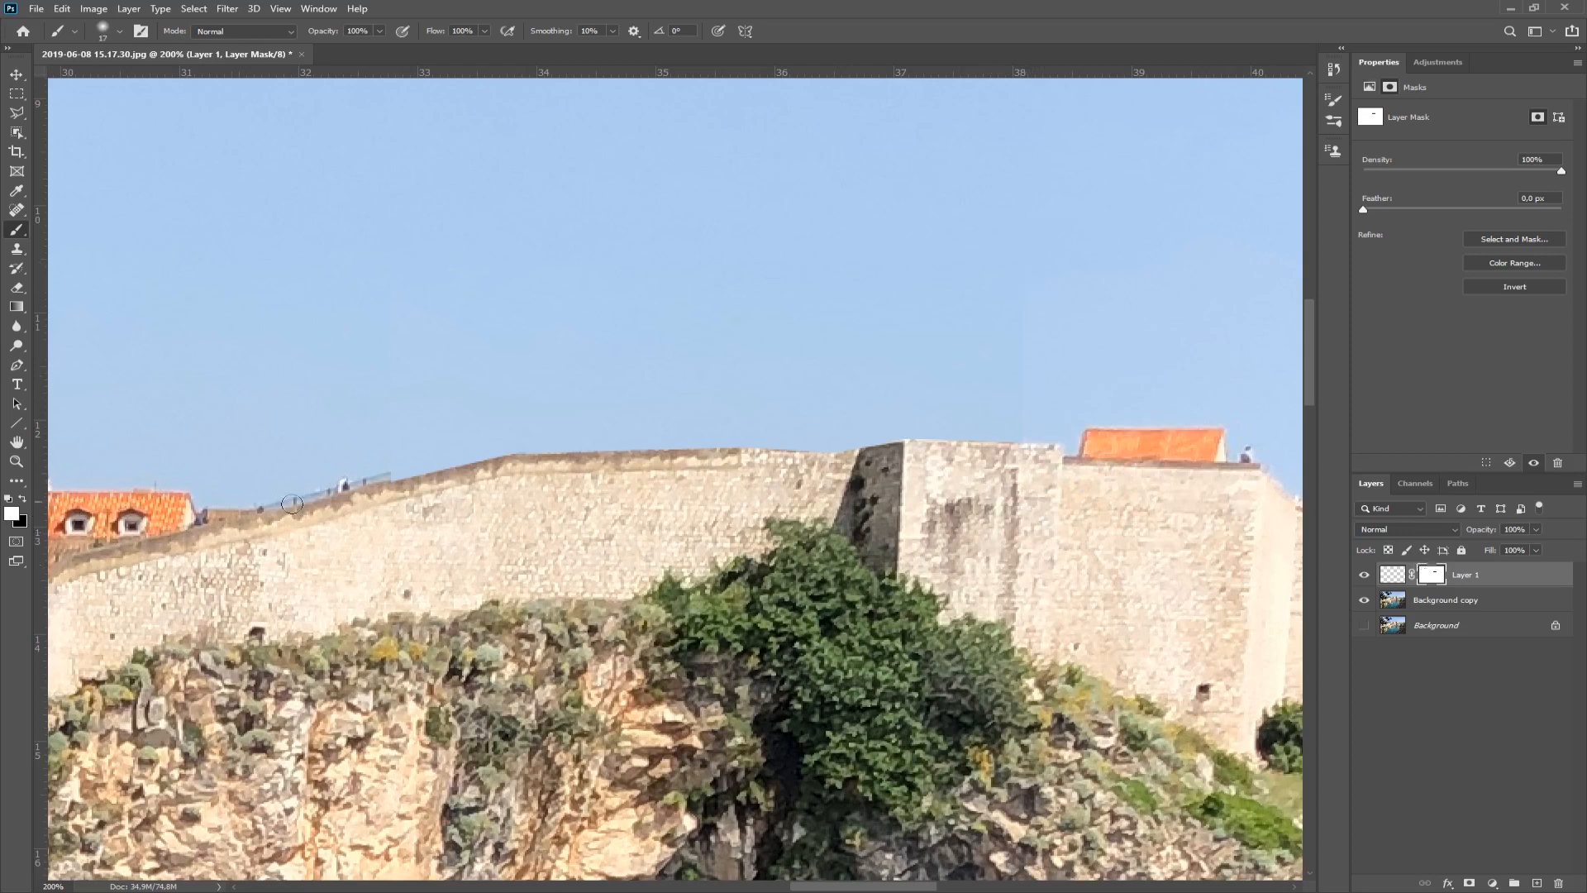
{"action": "left_click", "coordinate": [1364, 601]}
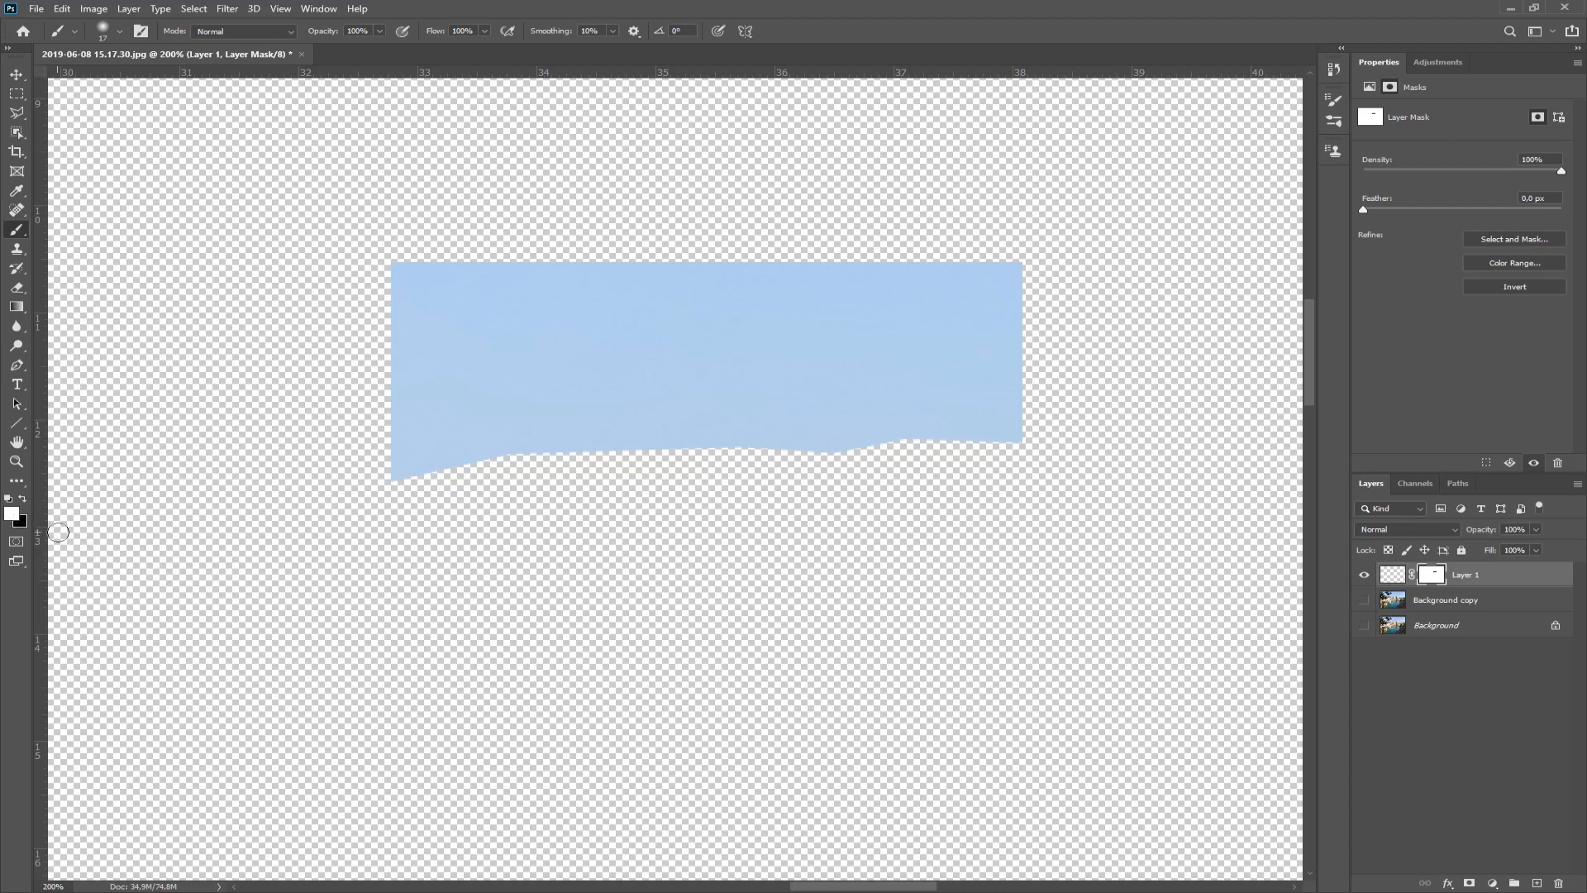
{"action": "key", "text": "x"}
{"action": "key", "text": "x"}
{"action": "key", "text": "x"}
{"action": "key", "text": "x"}
{"action": "key", "text": "x"}
Step: Try freehand black brush strokes on the mask near one end of the sky patch, and undo them
{"action": "mouse_move", "coordinate": [1027, 453]}
{"action": "left_mouse_down"}
{"action": "mouse_move", "coordinate": [950, 347]}
{"action": "mouse_move", "coordinate": [916, 358]}
{"action": "mouse_move", "coordinate": [910, 462]}
{"action": "mouse_move", "coordinate": [1038, 277]}
{"action": "mouse_move", "coordinate": [1052, 445]}
{"action": "mouse_move", "coordinate": [1068, 310]}
{"action": "mouse_move", "coordinate": [986, 417]}
{"action": "left_mouse_up"}
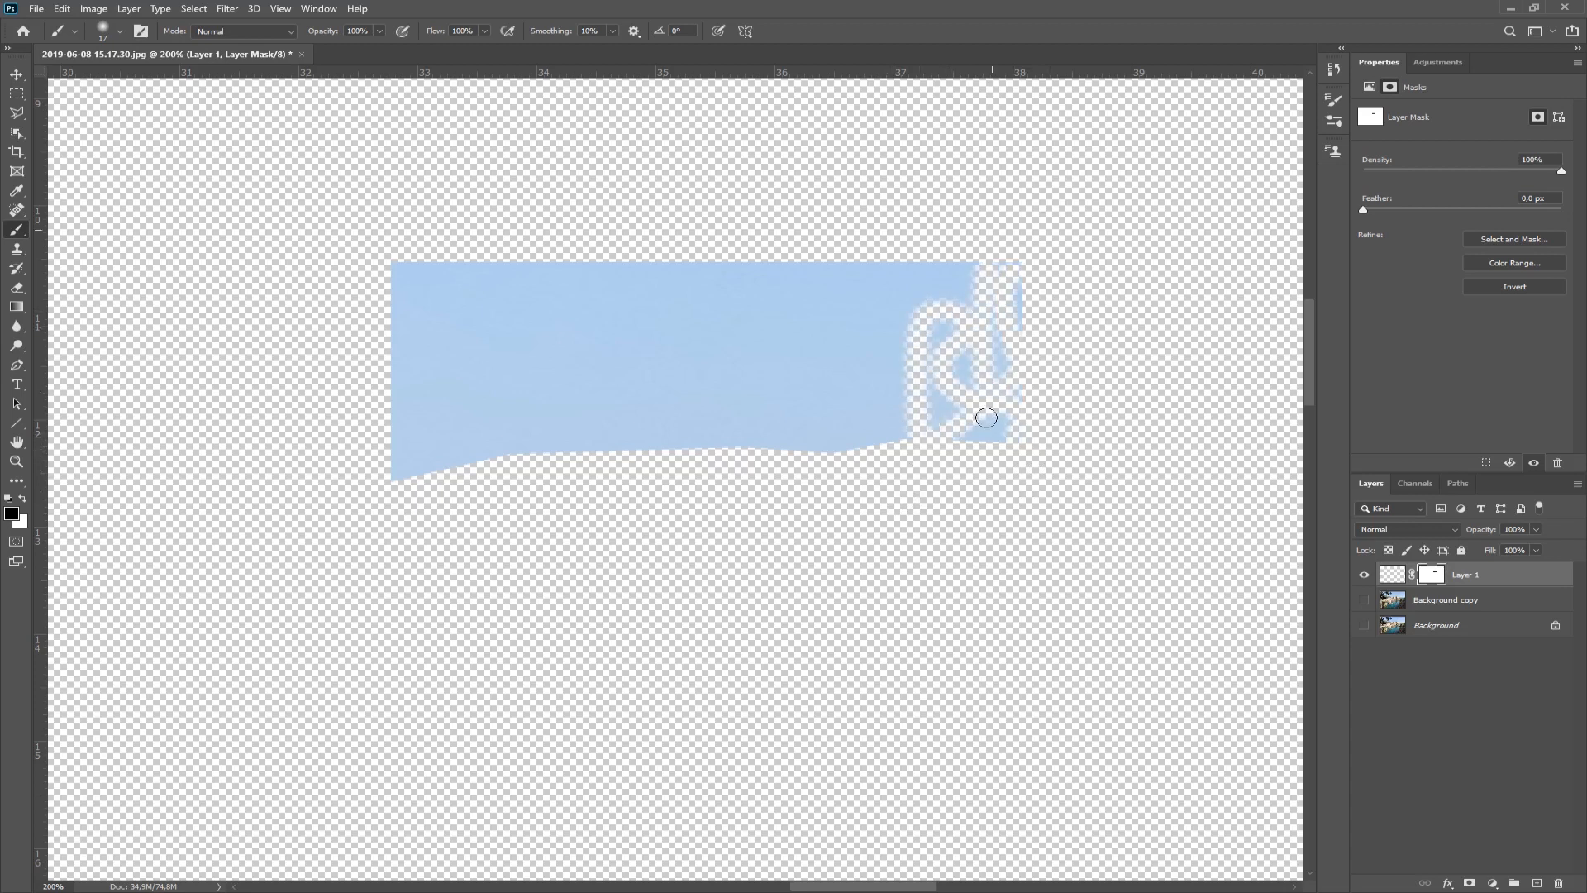
{"action": "key", "text": "ctrl+z"}
{"action": "key", "text": "ctrl+z"}
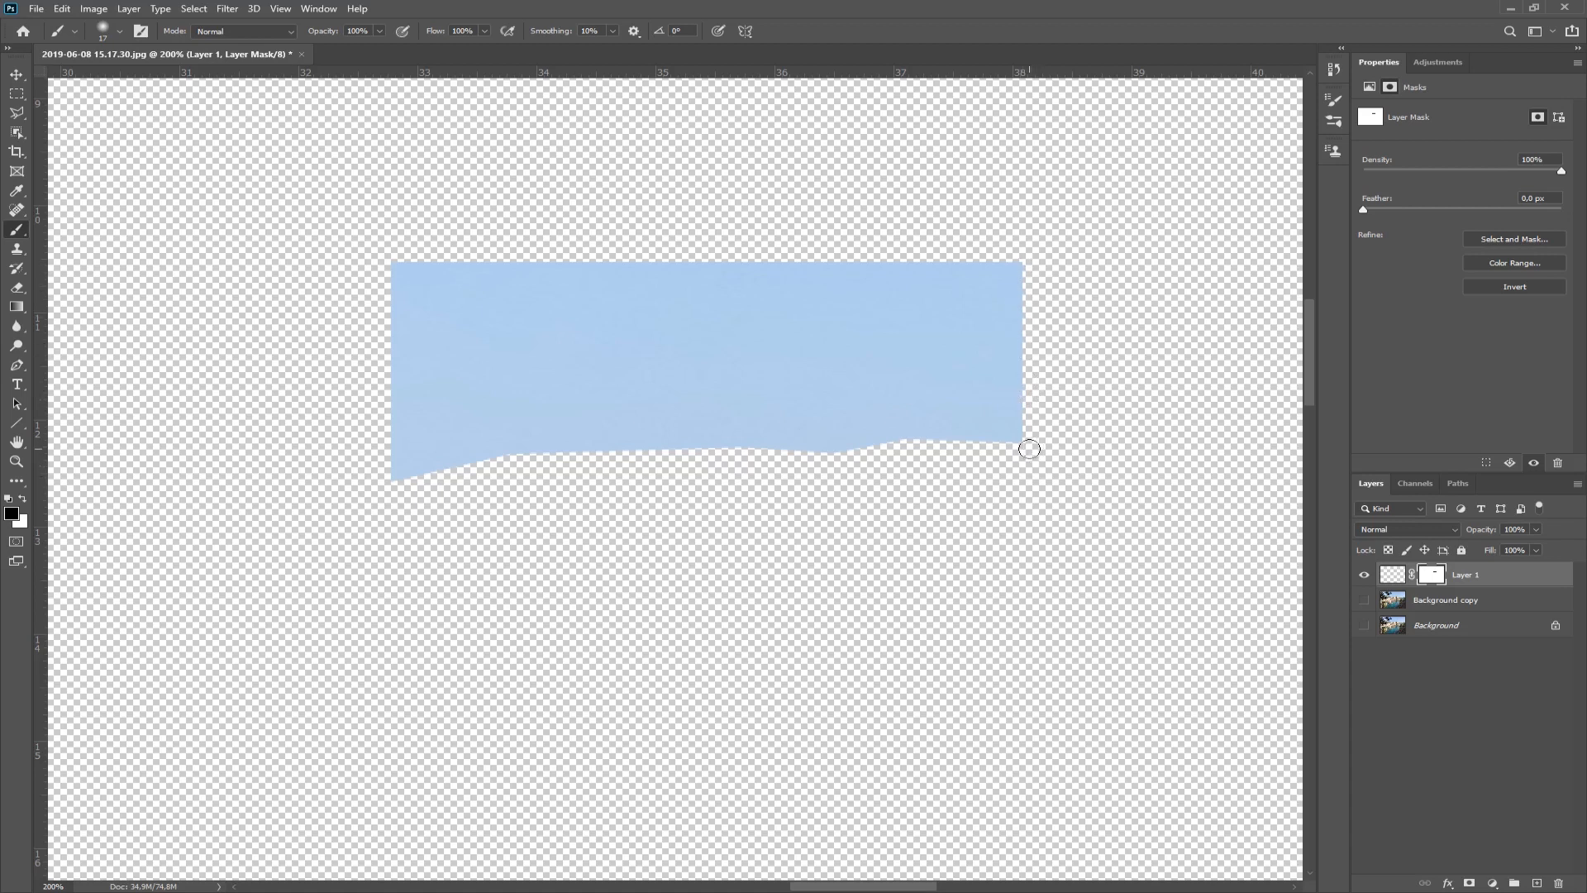
Step: Soften the sky patch's side and upper edges with straight black strokes on its mask, and compare the result over the restored Background copy
{"action": "left_click", "coordinate": [1027, 251], "text": "shift"}
{"action": "left_click", "coordinate": [382, 258], "text": "shift"}
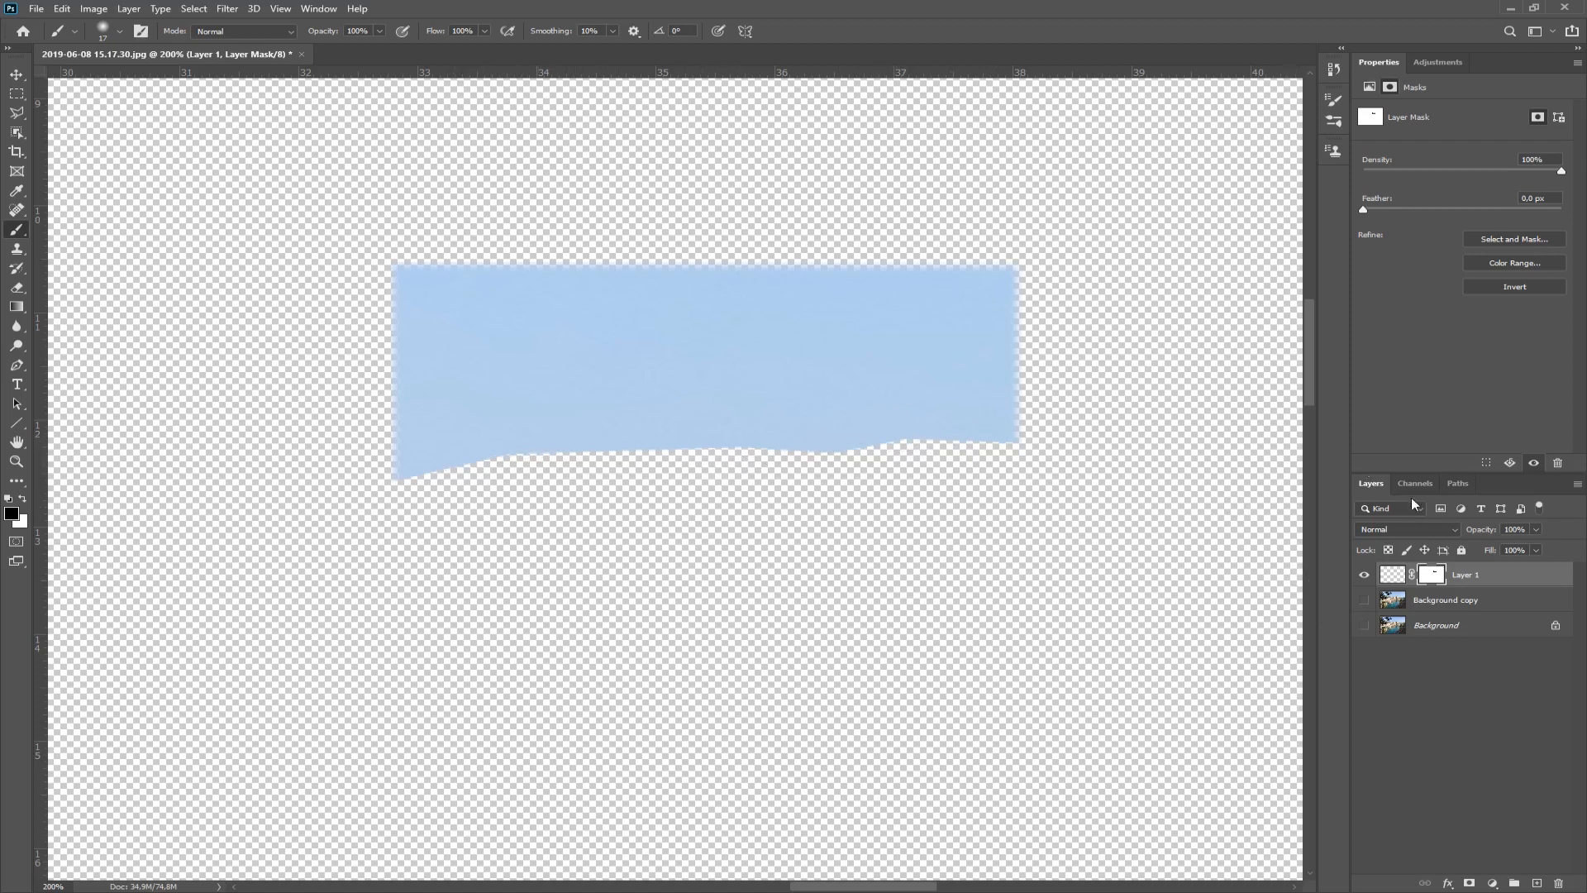
{"action": "left_click", "coordinate": [1364, 600]}
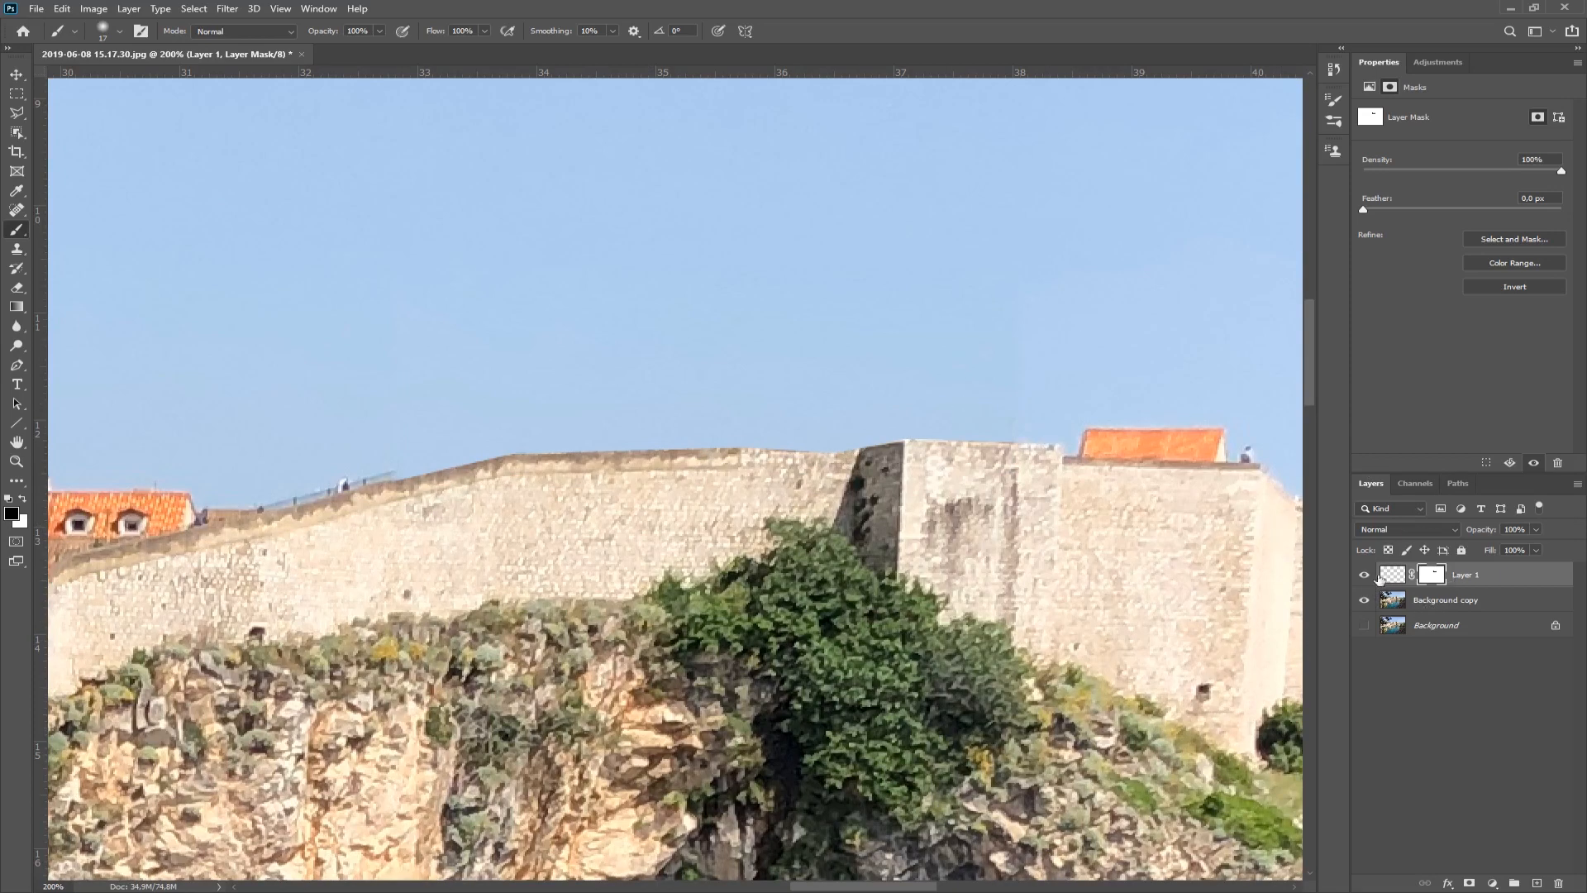
{"action": "left_click", "coordinate": [1364, 576]}
{"action": "left_click", "coordinate": [1365, 576]}
{"action": "left_click", "coordinate": [1363, 576]}
{"action": "left_click", "coordinate": [1363, 576]}
Step: Add a Levels adjustment layer above the sky patch and clip it to that layer
{"action": "left_click", "coordinate": [1492, 884]}
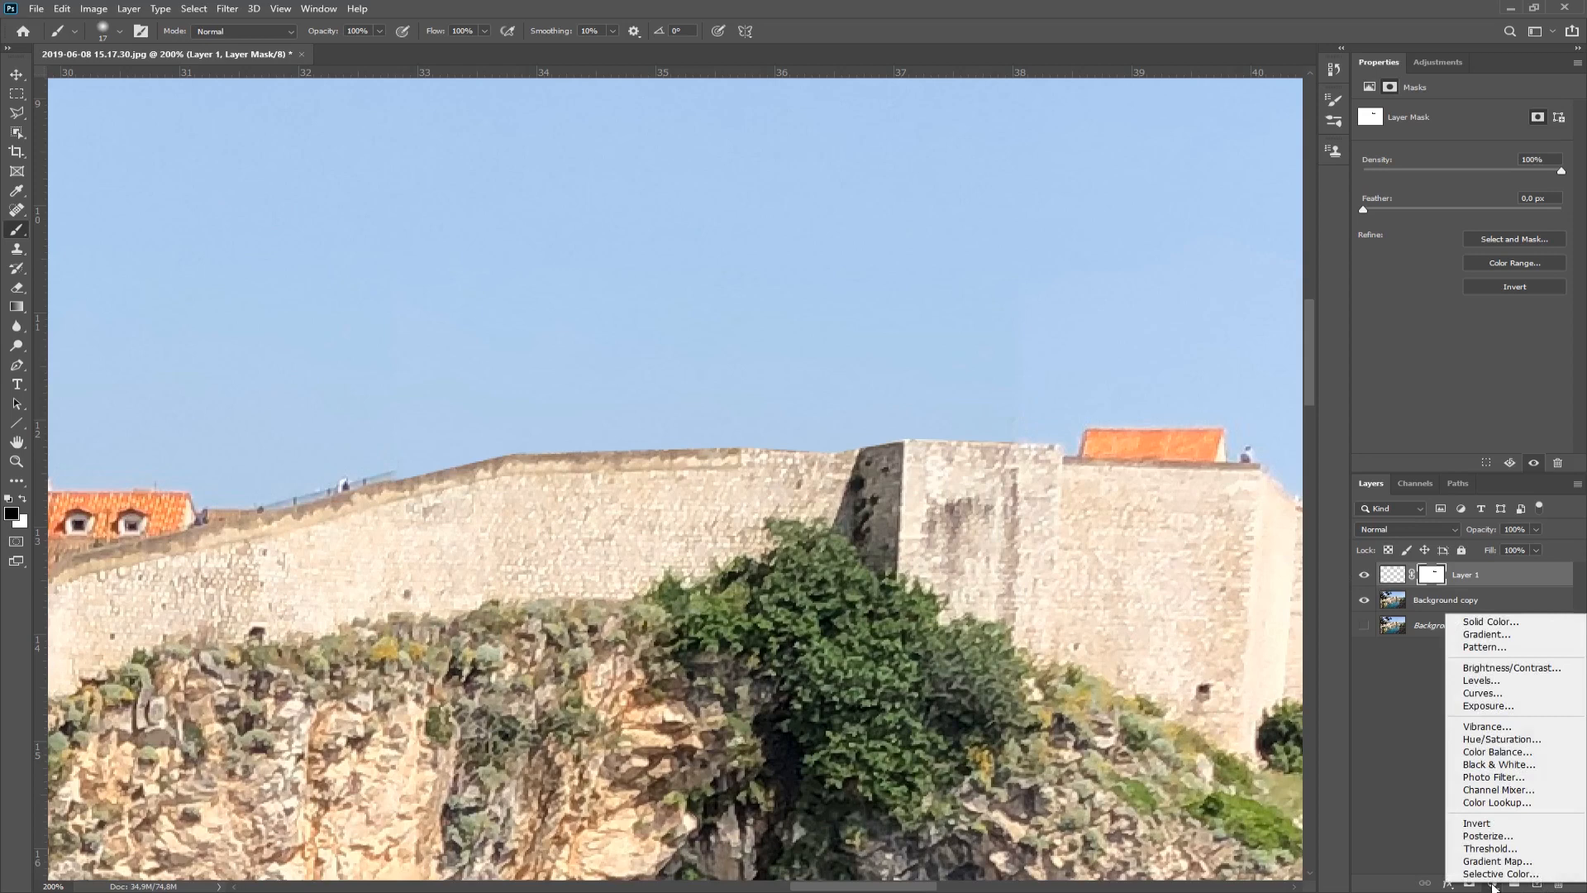
{"action": "left_click", "coordinate": [1496, 682]}
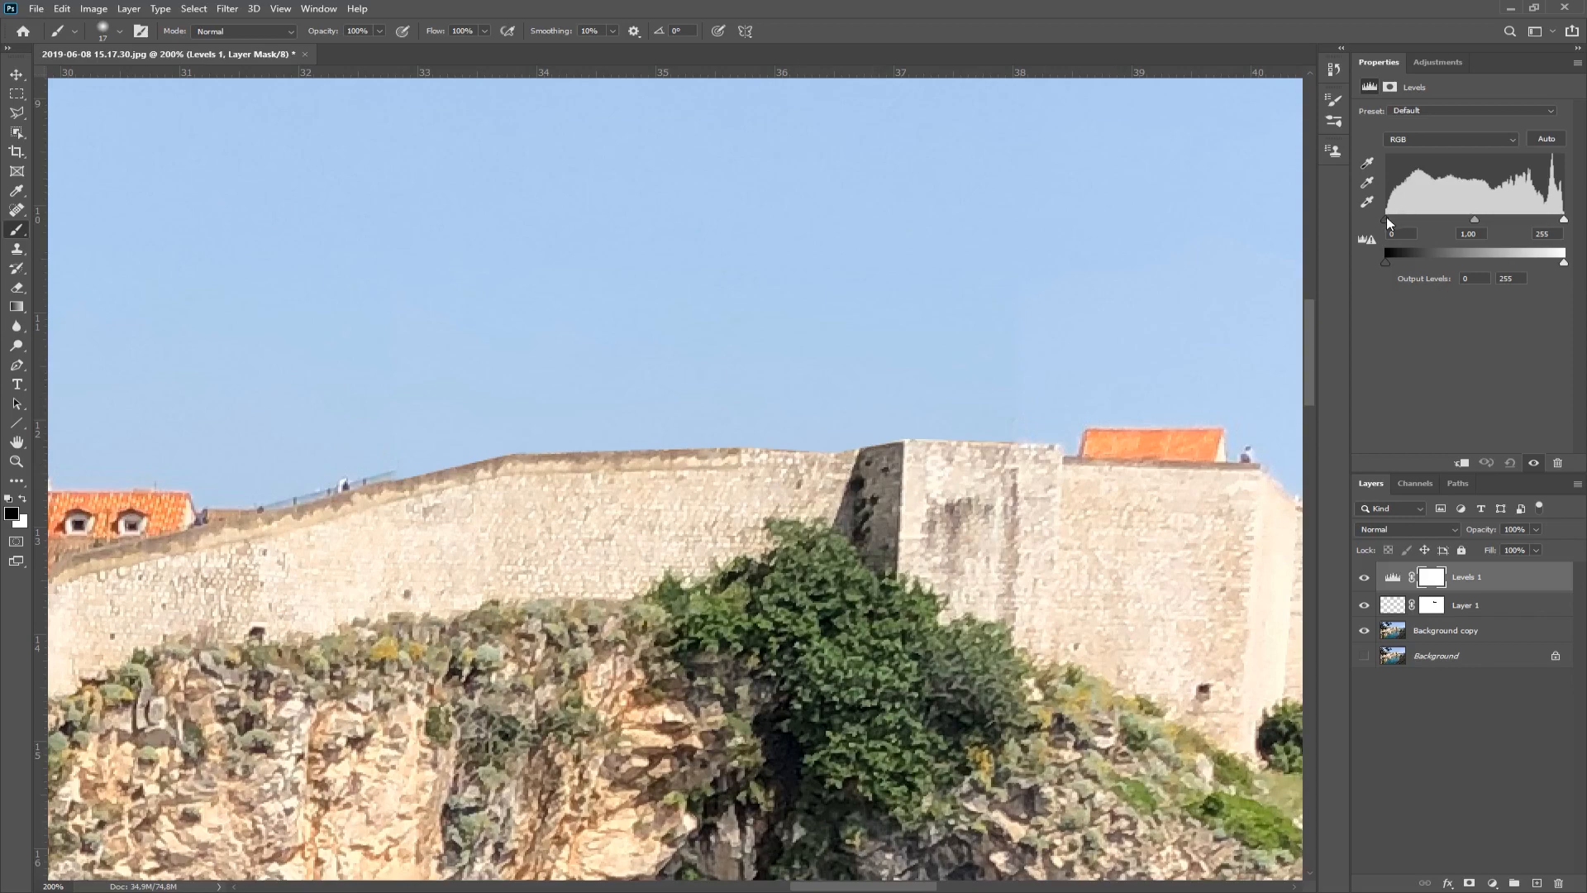
{"action": "mouse_move", "coordinate": [1388, 221]}
{"action": "left_mouse_down"}
{"action": "mouse_move", "coordinate": [1444, 220]}
{"action": "mouse_move", "coordinate": [1379, 225]}
{"action": "left_mouse_up"}
{"action": "left_click", "coordinate": [1494, 590]}
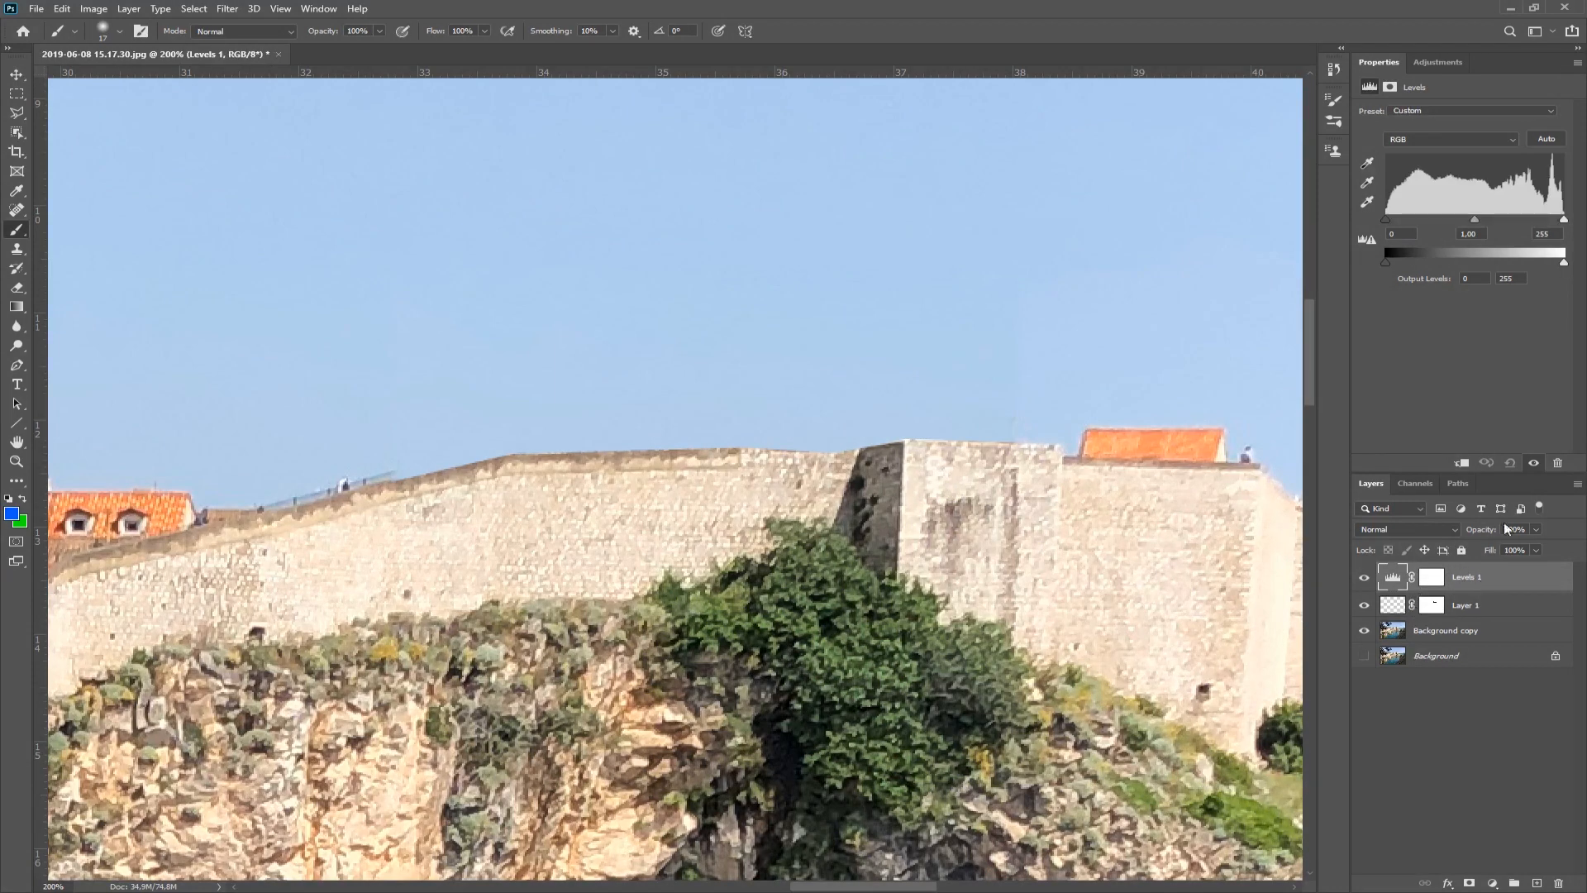
{"action": "left_click", "coordinate": [1462, 465]}
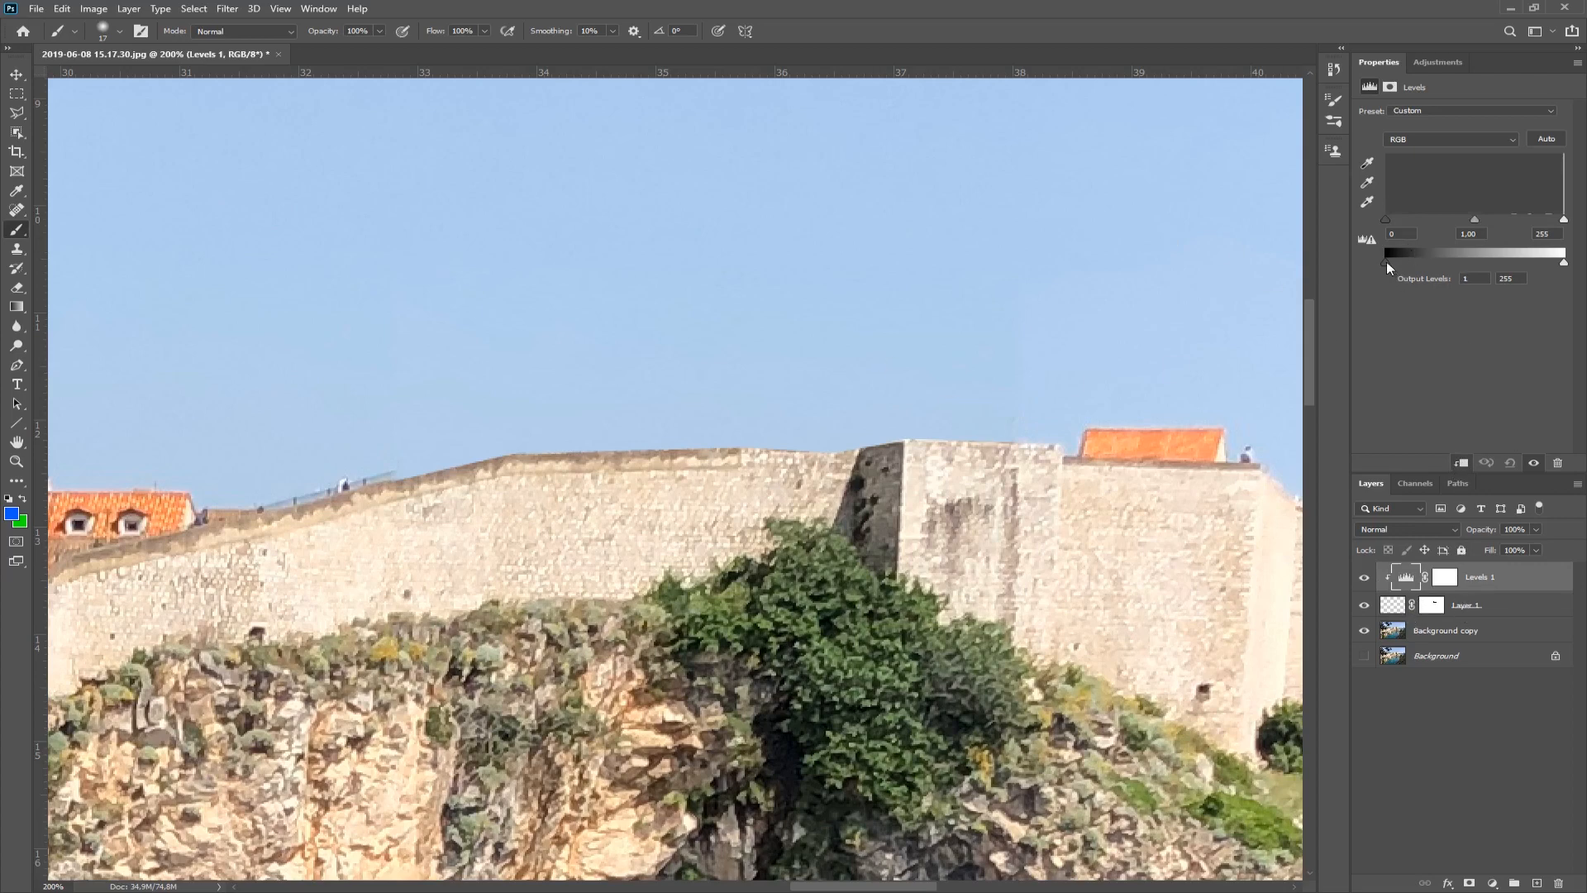
Step: Try the input and output sliders of the clipped Levels adjustment, compare its effect, and delete the adjustment layer
{"action": "left_click_drag", "start_coordinate": [1416, 261], "coordinate": [1390, 261]}
{"action": "left_click_drag", "start_coordinate": [1565, 265], "coordinate": [1579, 267]}
{"action": "mouse_move", "coordinate": [1385, 221]}
{"action": "left_mouse_down"}
{"action": "mouse_move", "coordinate": [1404, 222]}
{"action": "mouse_move", "coordinate": [1373, 222]}
{"action": "left_mouse_up"}
{"action": "left_click_drag", "start_coordinate": [1562, 222], "coordinate": [1579, 219]}
{"action": "left_click", "coordinate": [1362, 576]}
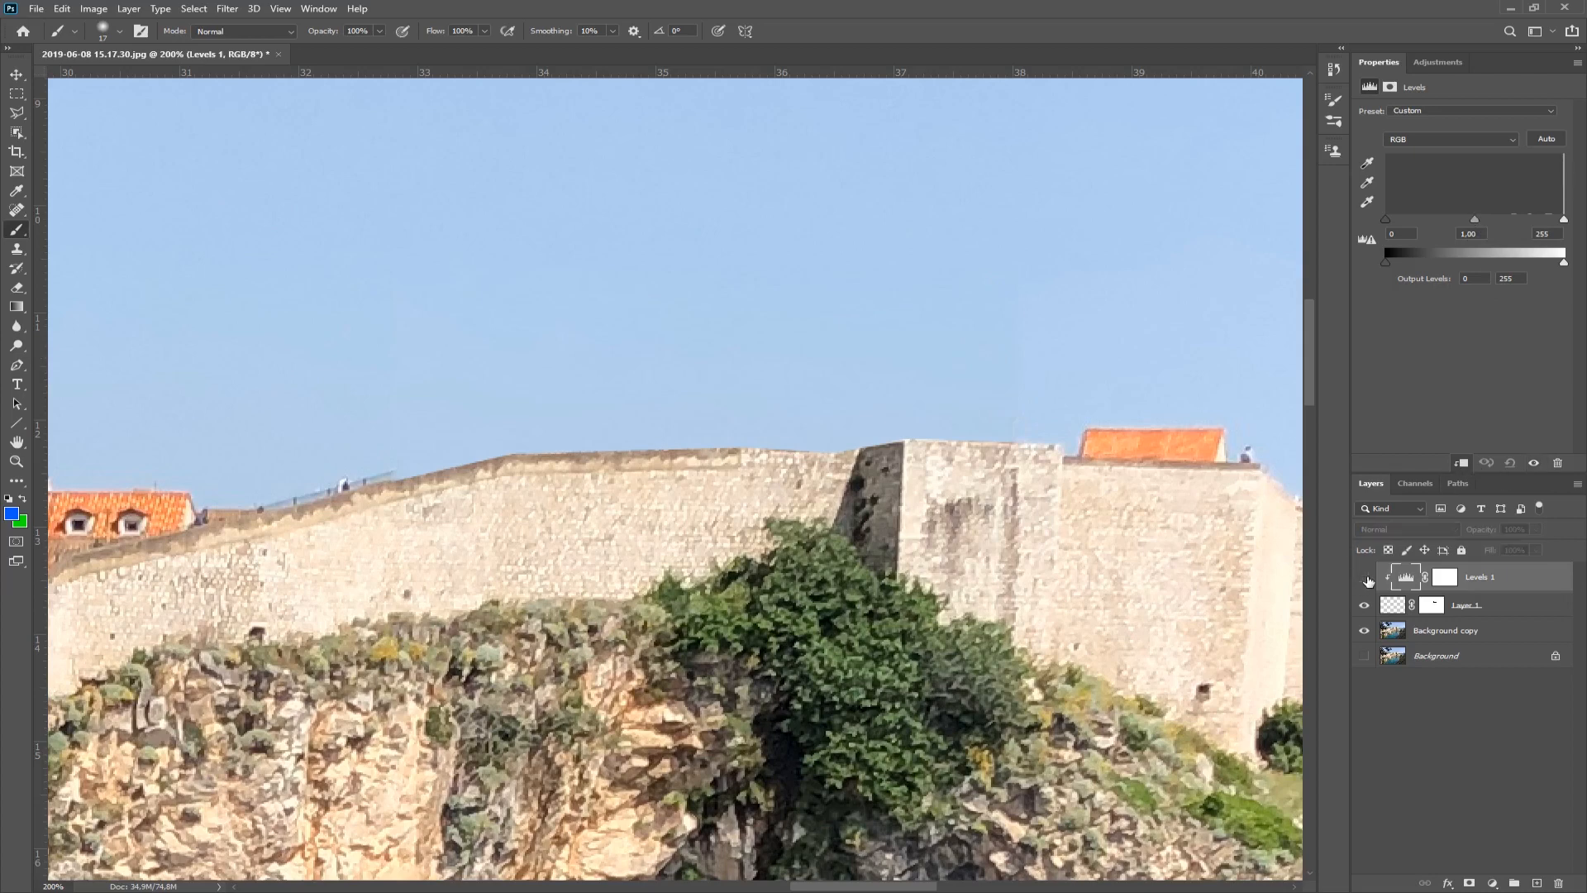
{"action": "left_click", "coordinate": [1361, 576]}
{"action": "left_click", "coordinate": [1362, 576]}
{"action": "left_click_drag", "start_coordinate": [1484, 581], "coordinate": [1557, 881]}
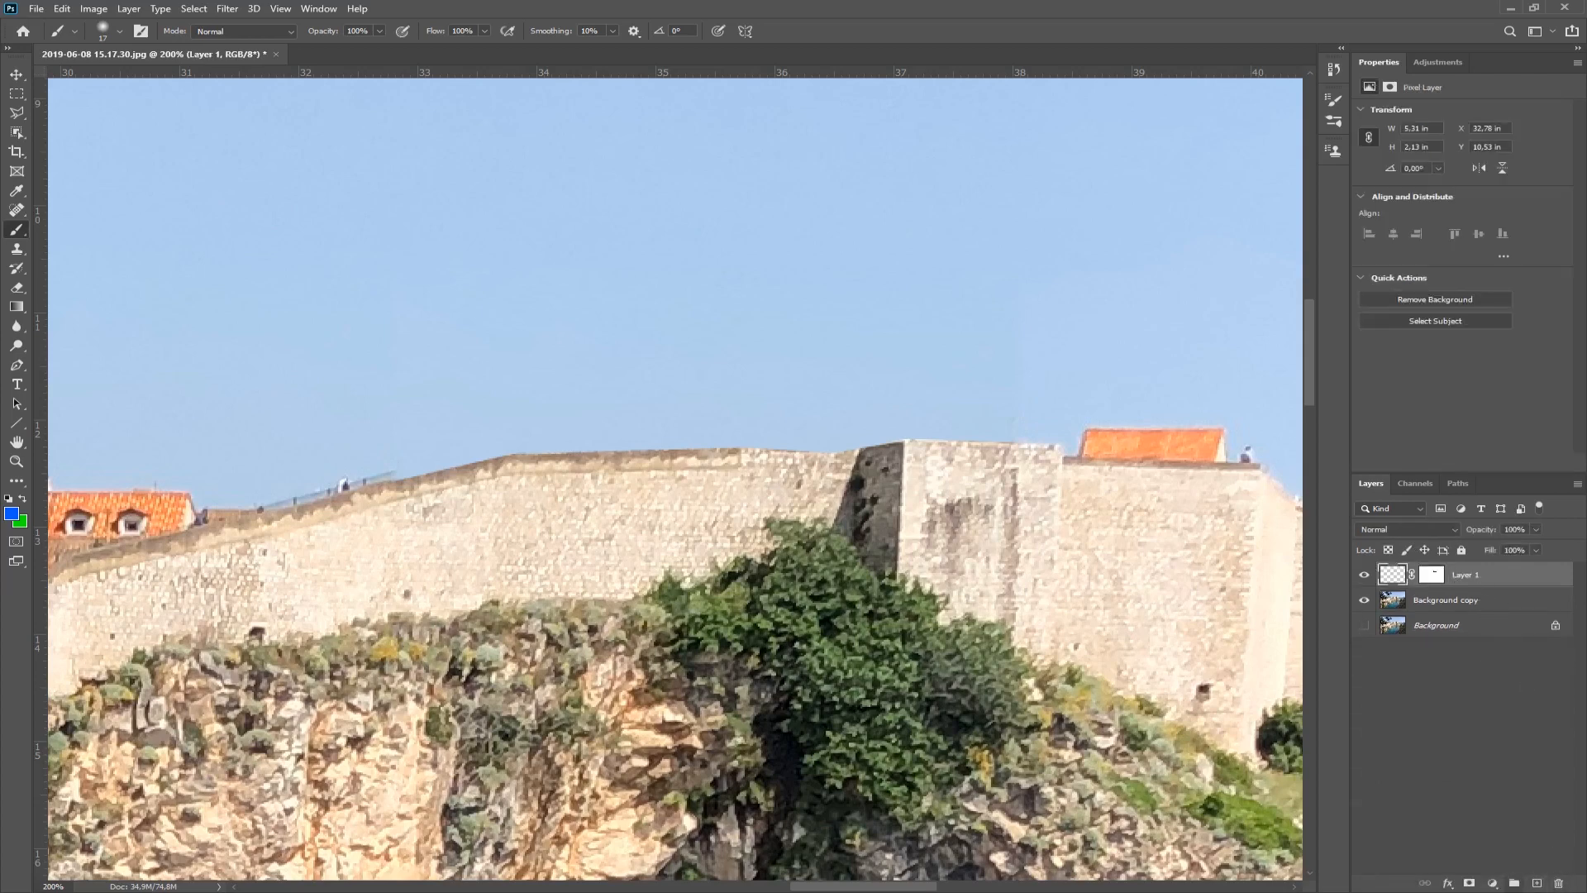
Step: Try a Curves adjustment clipped to the sky patch with a point at input 115, output 120, and delete the adjustment layer
{"action": "left_click", "coordinate": [1493, 885]}
{"action": "left_click", "coordinate": [1486, 695]}
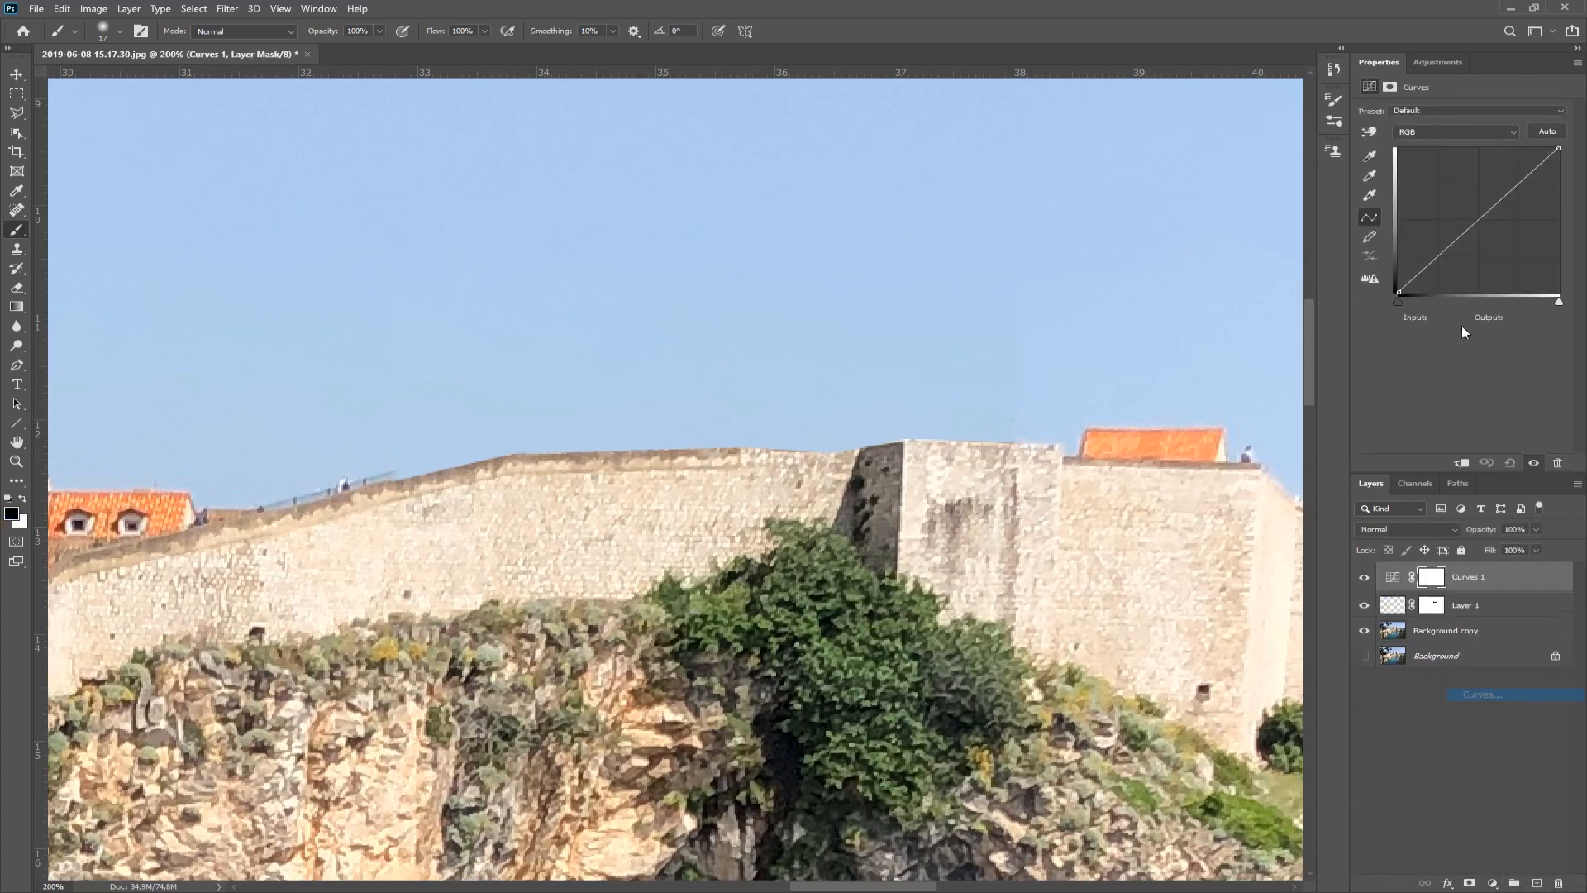
{"action": "mouse_move", "coordinate": [1472, 225]}
{"action": "left_mouse_down"}
{"action": "mouse_move", "coordinate": [1482, 240]}
{"action": "mouse_move", "coordinate": [1470, 225]}
{"action": "left_mouse_up"}
{"action": "left_click", "coordinate": [1462, 463]}
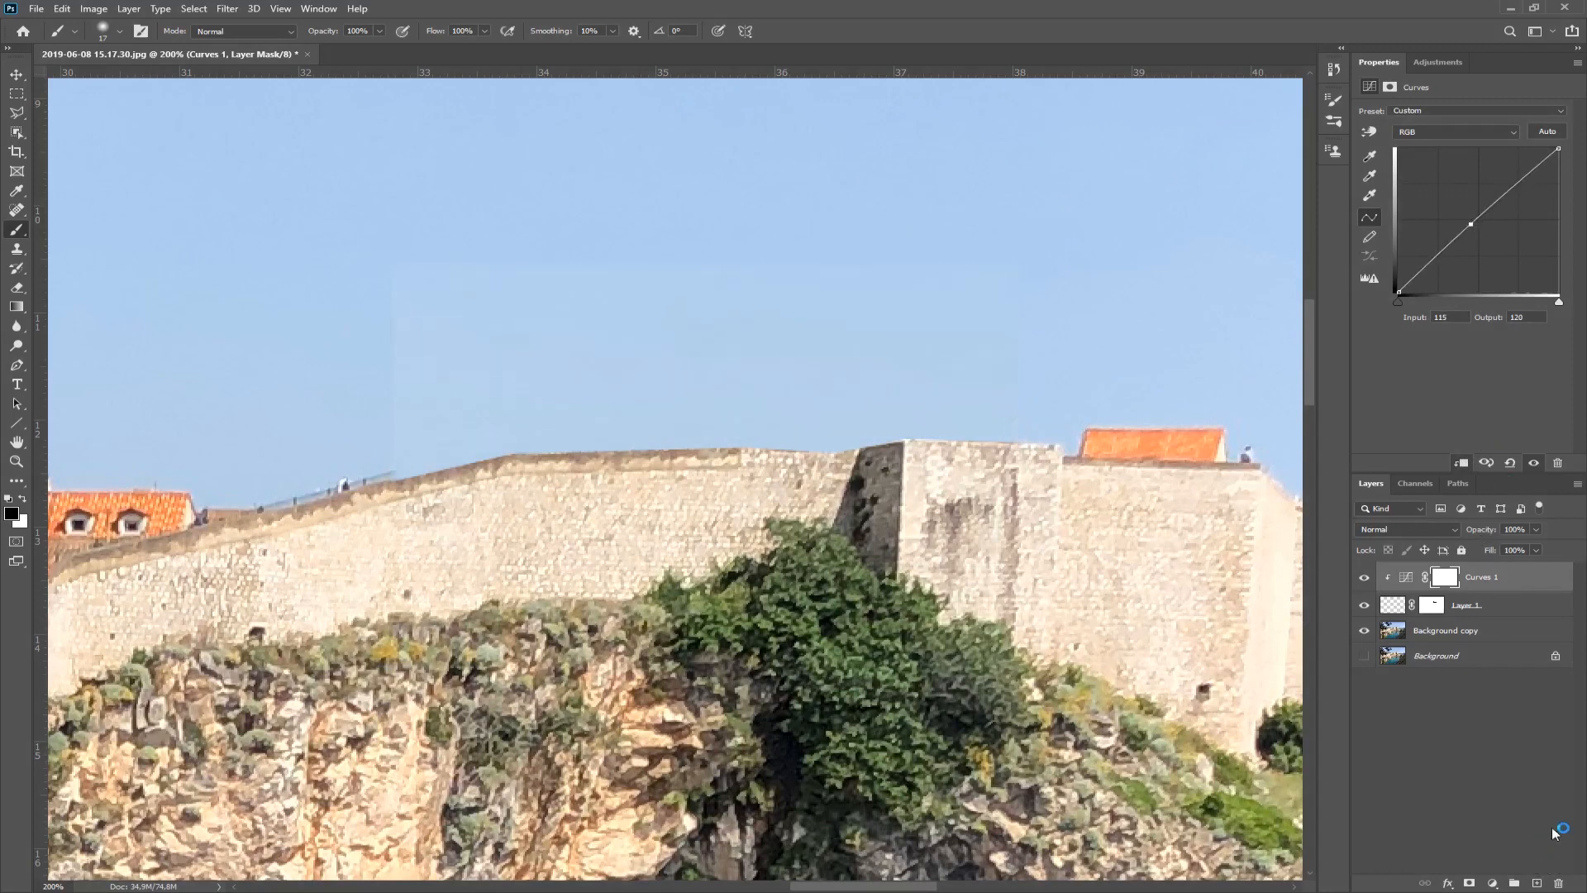
{"action": "left_click_drag", "start_coordinate": [1486, 582], "coordinate": [1558, 884]}
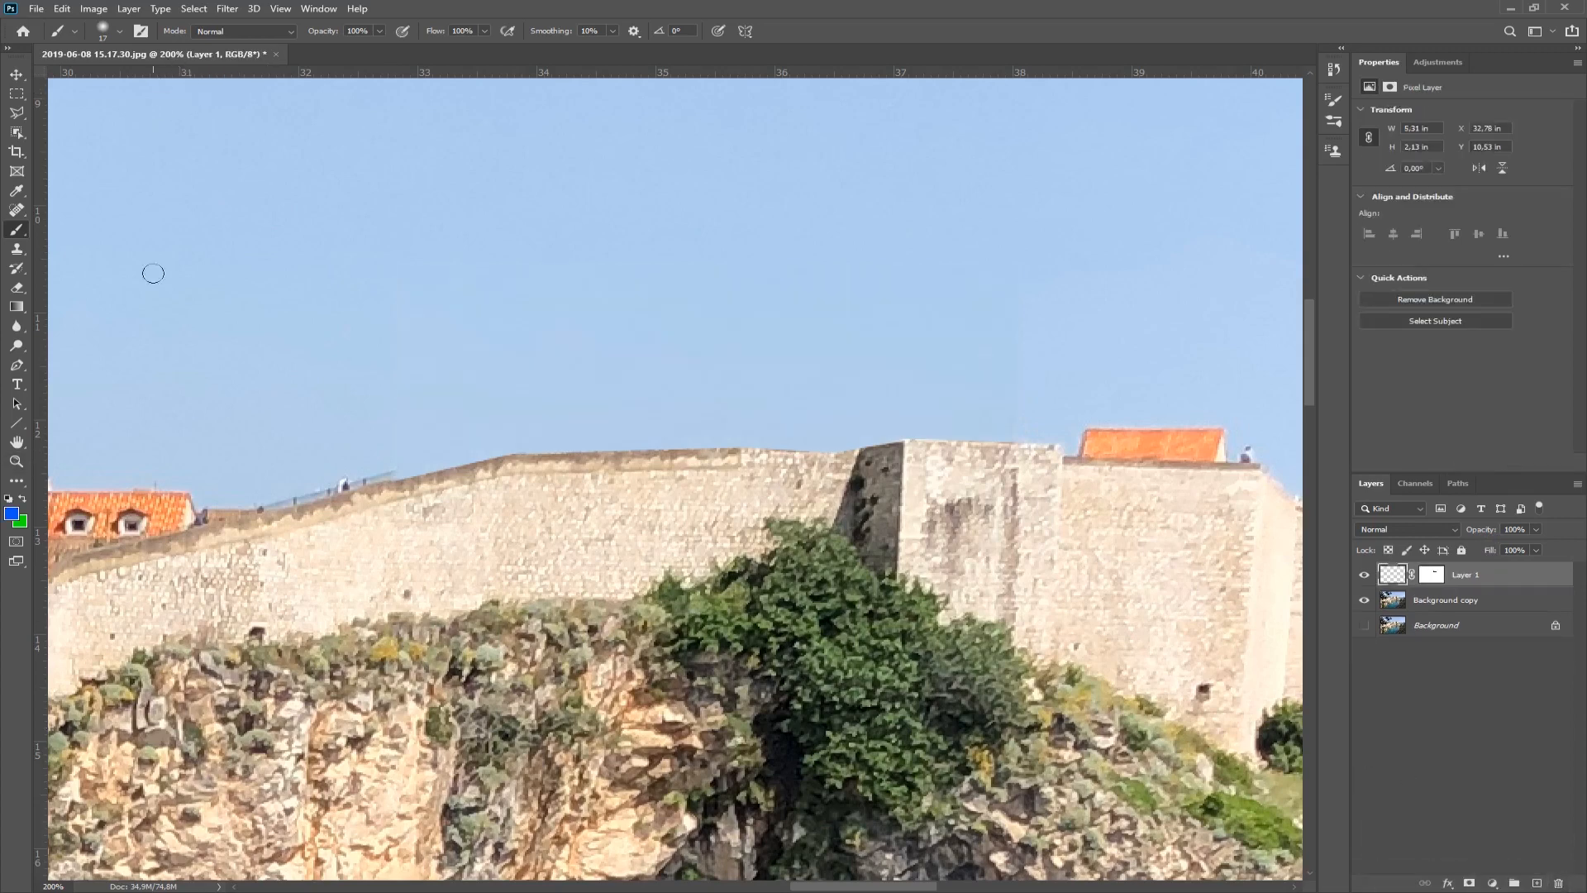
Step: Add an empty layer directly above Background copy and choose the Clone Stamp tool for retouching the round tower
{"action": "left_click", "coordinate": [16, 461]}
{"action": "right_click", "coordinate": [319, 418]}
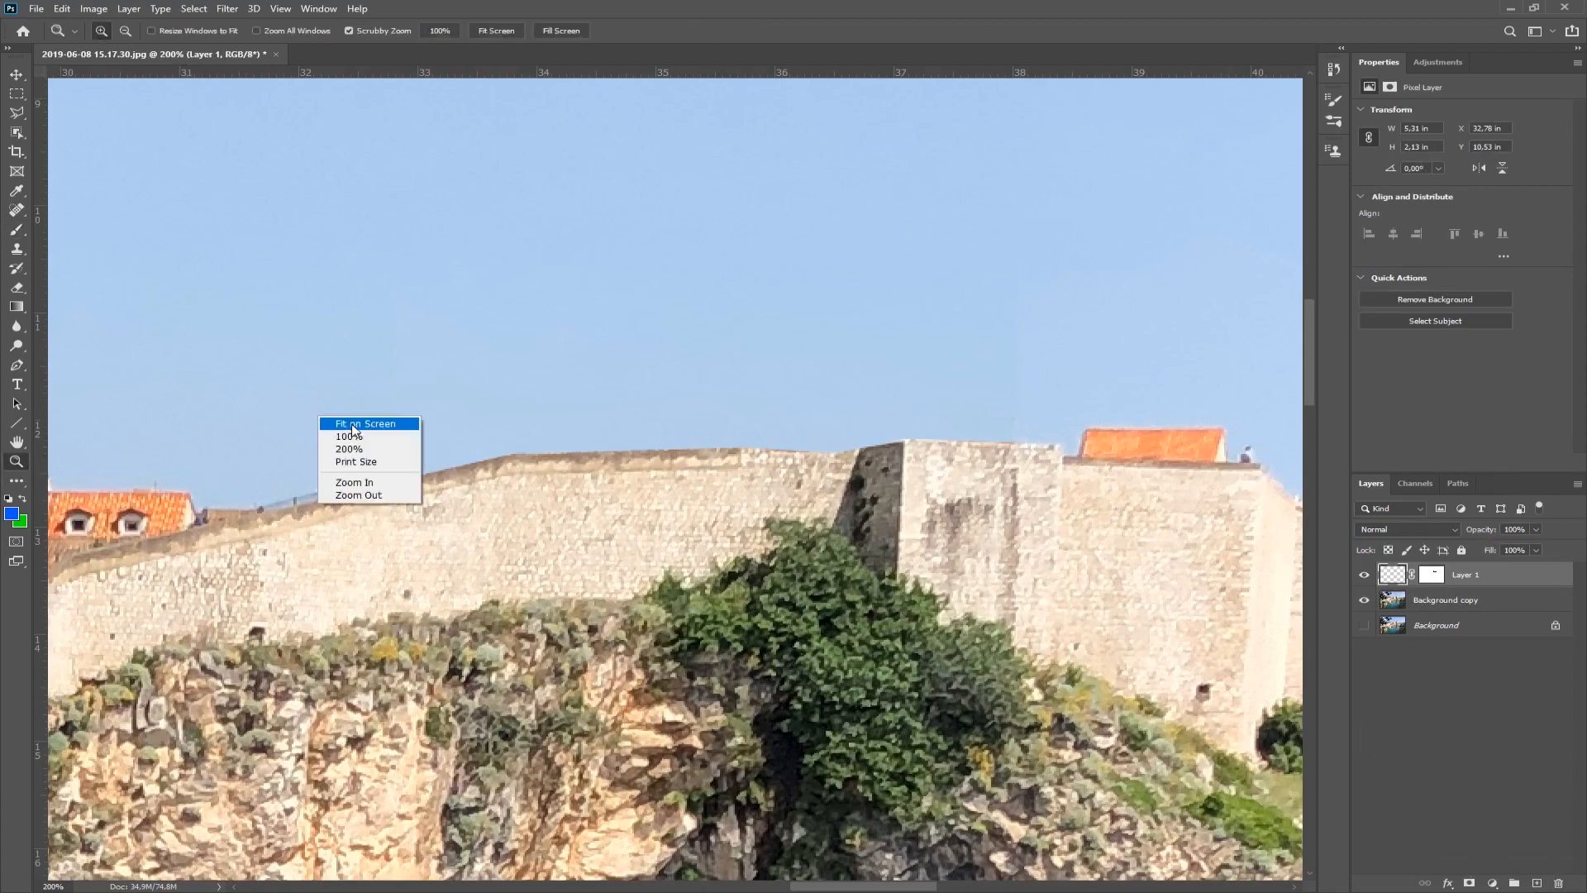
{"action": "left_click", "coordinate": [348, 427]}
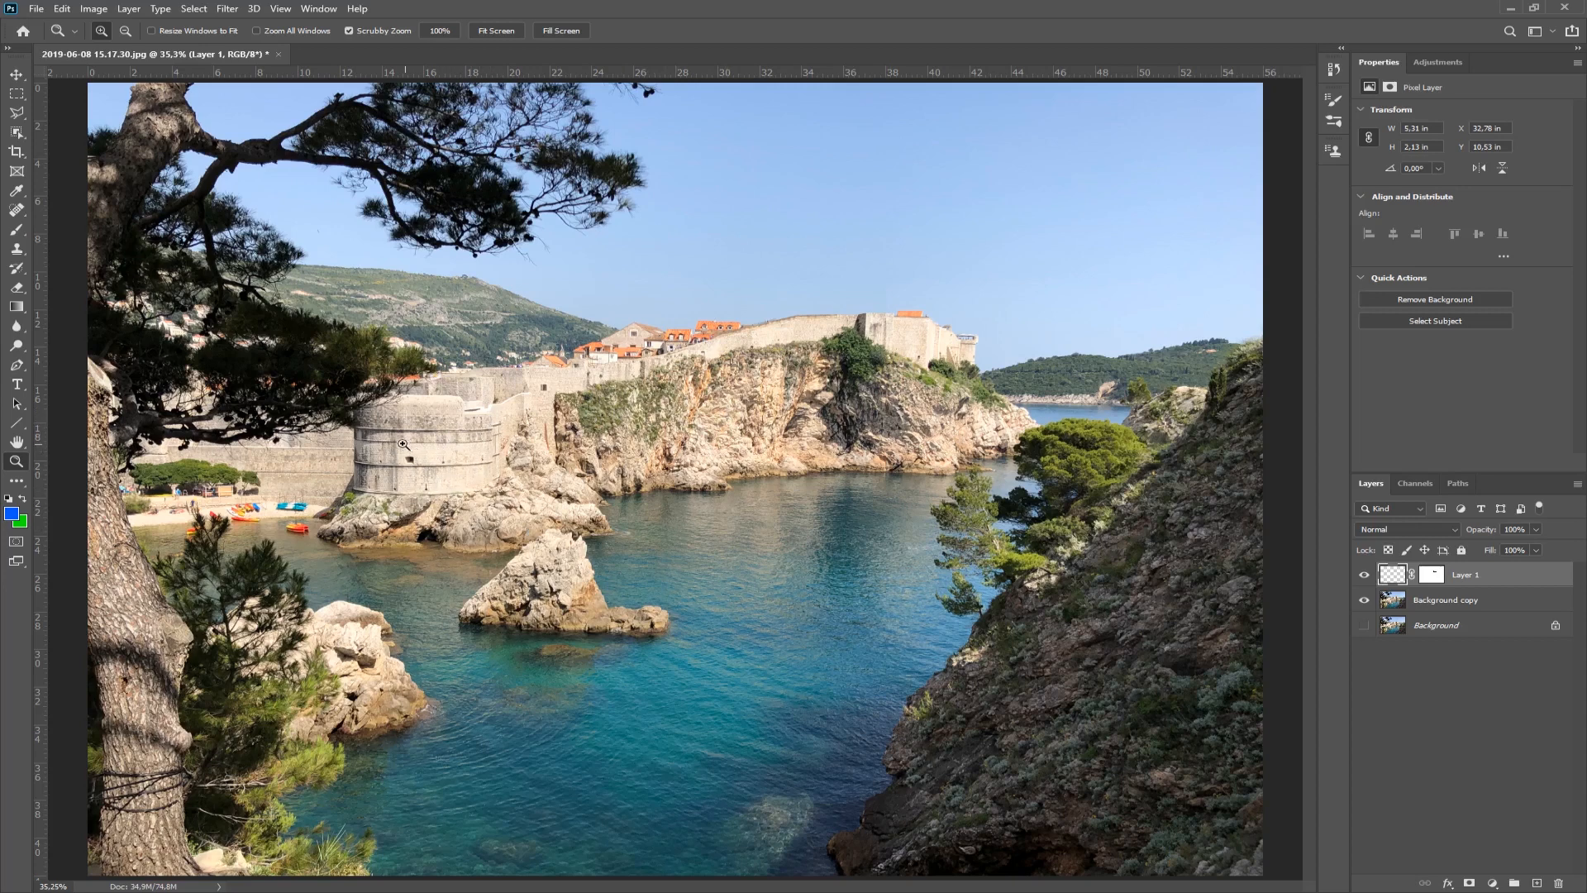
{"action": "left_click_drag", "start_coordinate": [398, 442], "coordinate": [525, 536]}
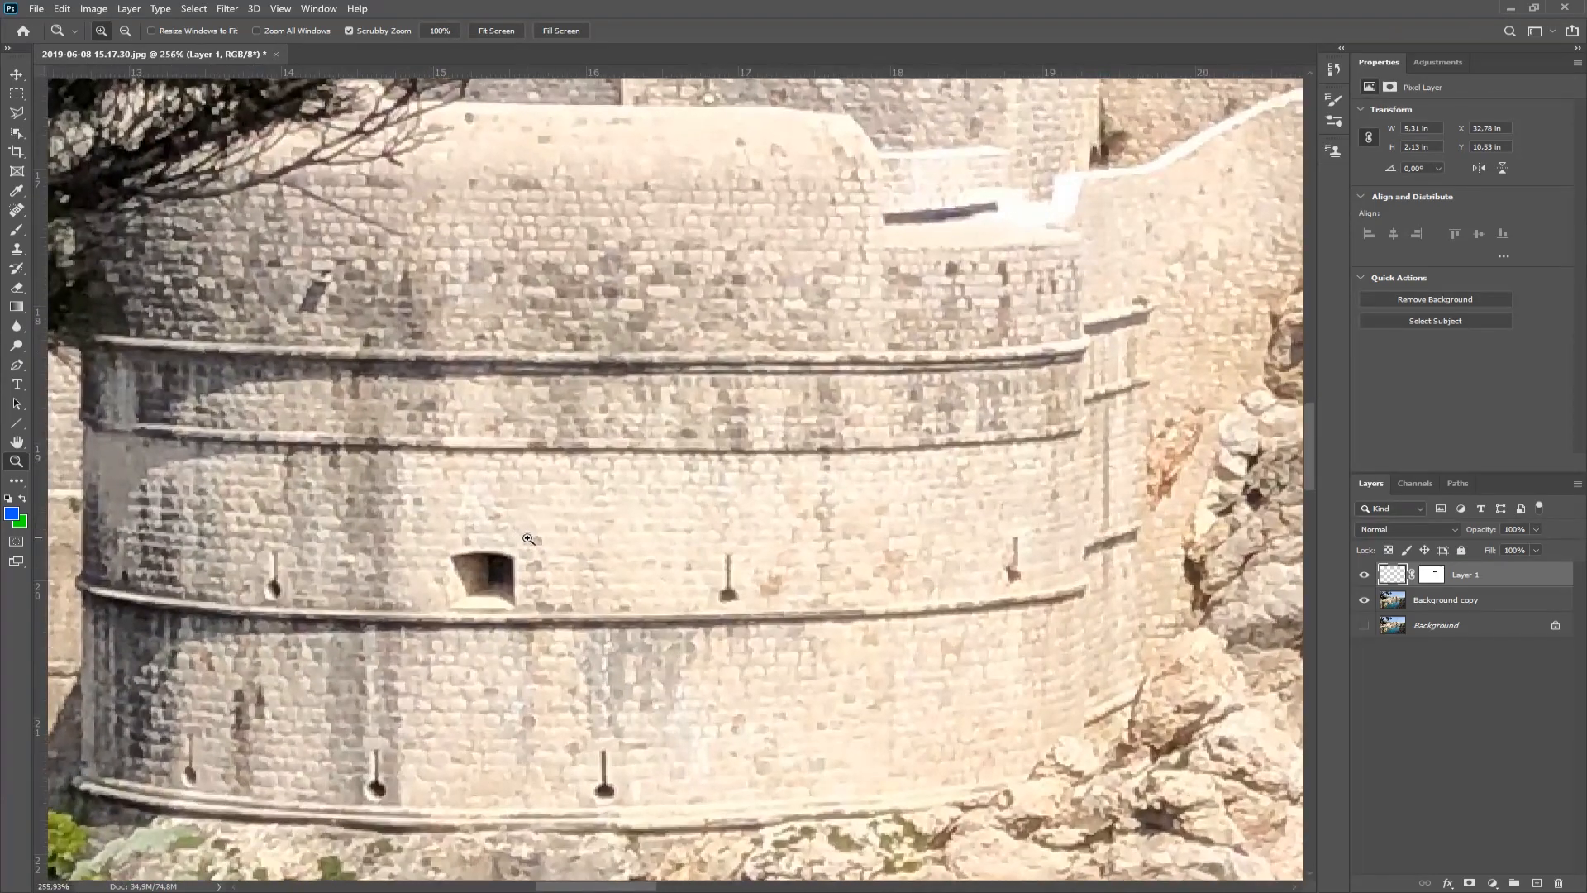
{"action": "scroll", "coordinate": [583, 583], "scroll_direction": "down", "scroll_amount": 5}
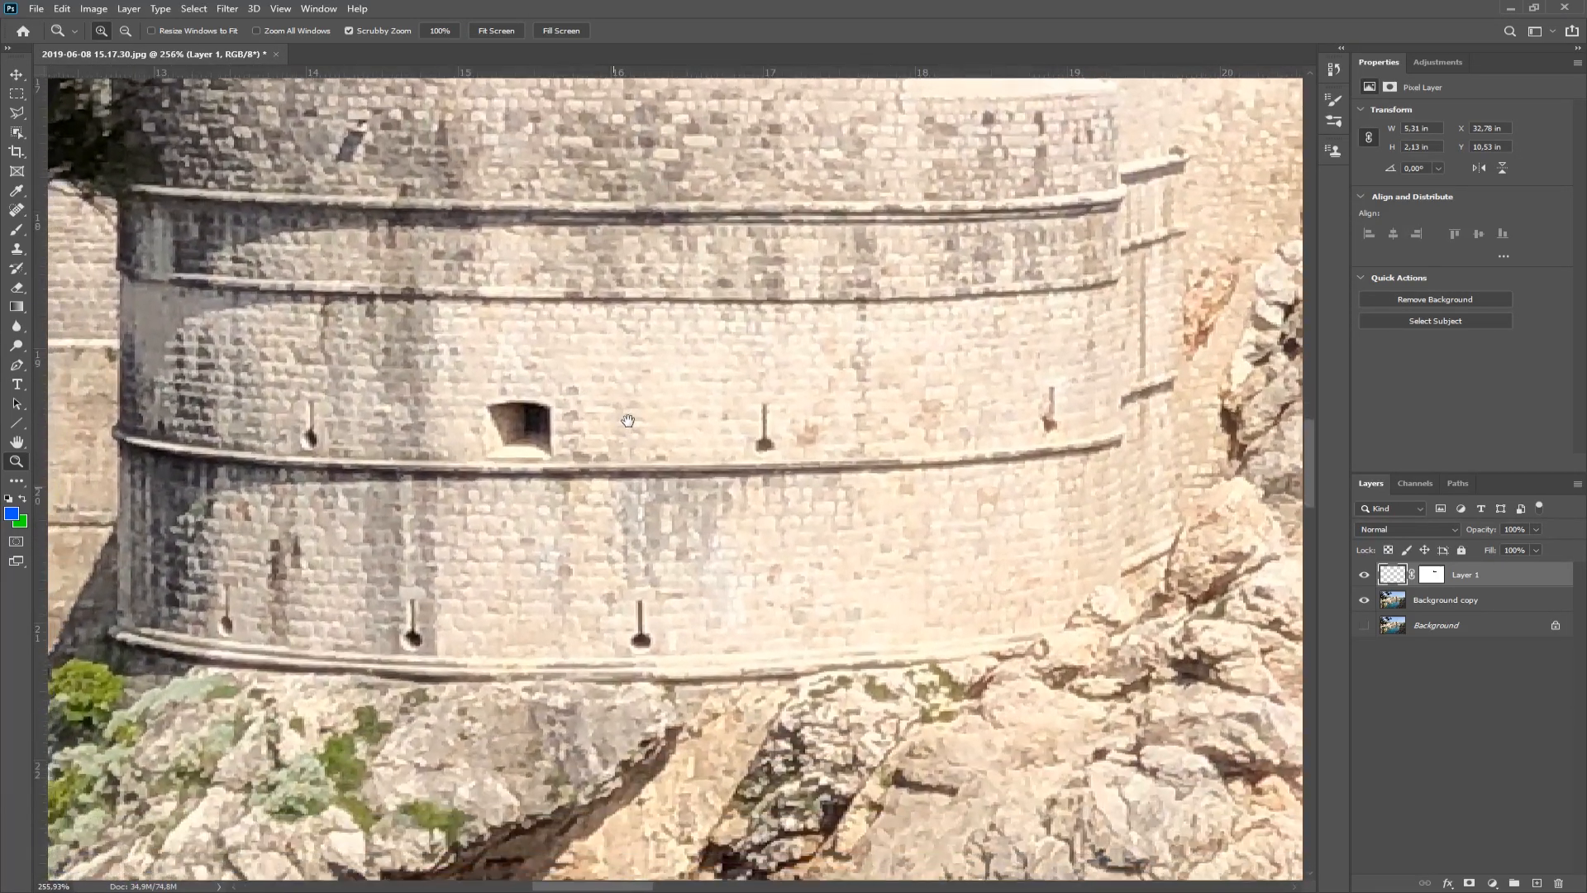
{"action": "left_click_drag", "start_coordinate": [731, 543], "coordinate": [668, 496]}
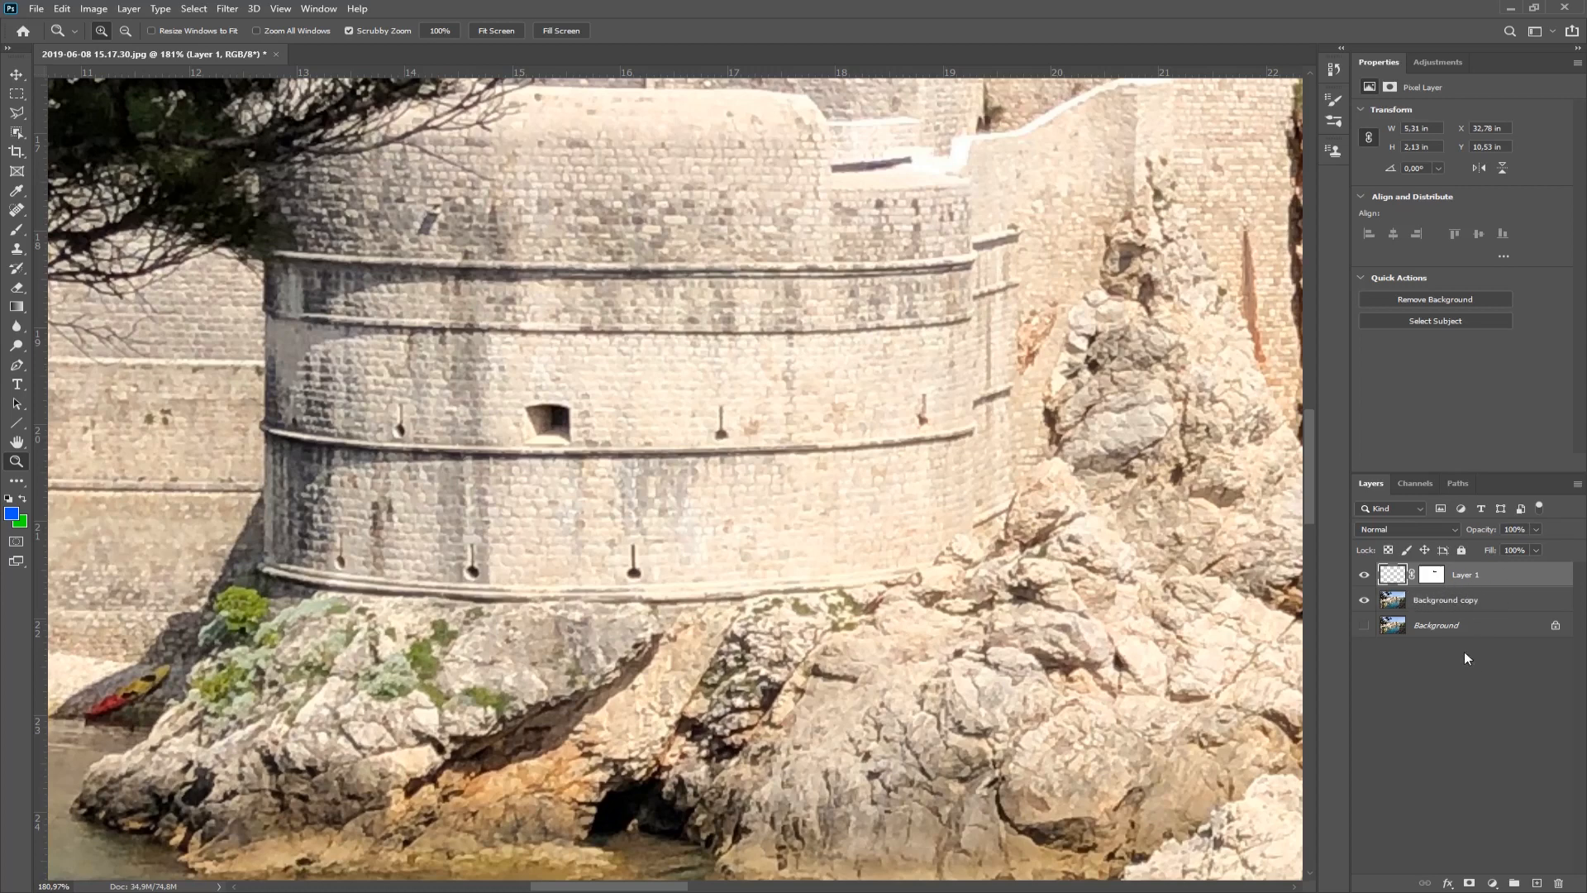
{"action": "left_click", "coordinate": [1448, 602]}
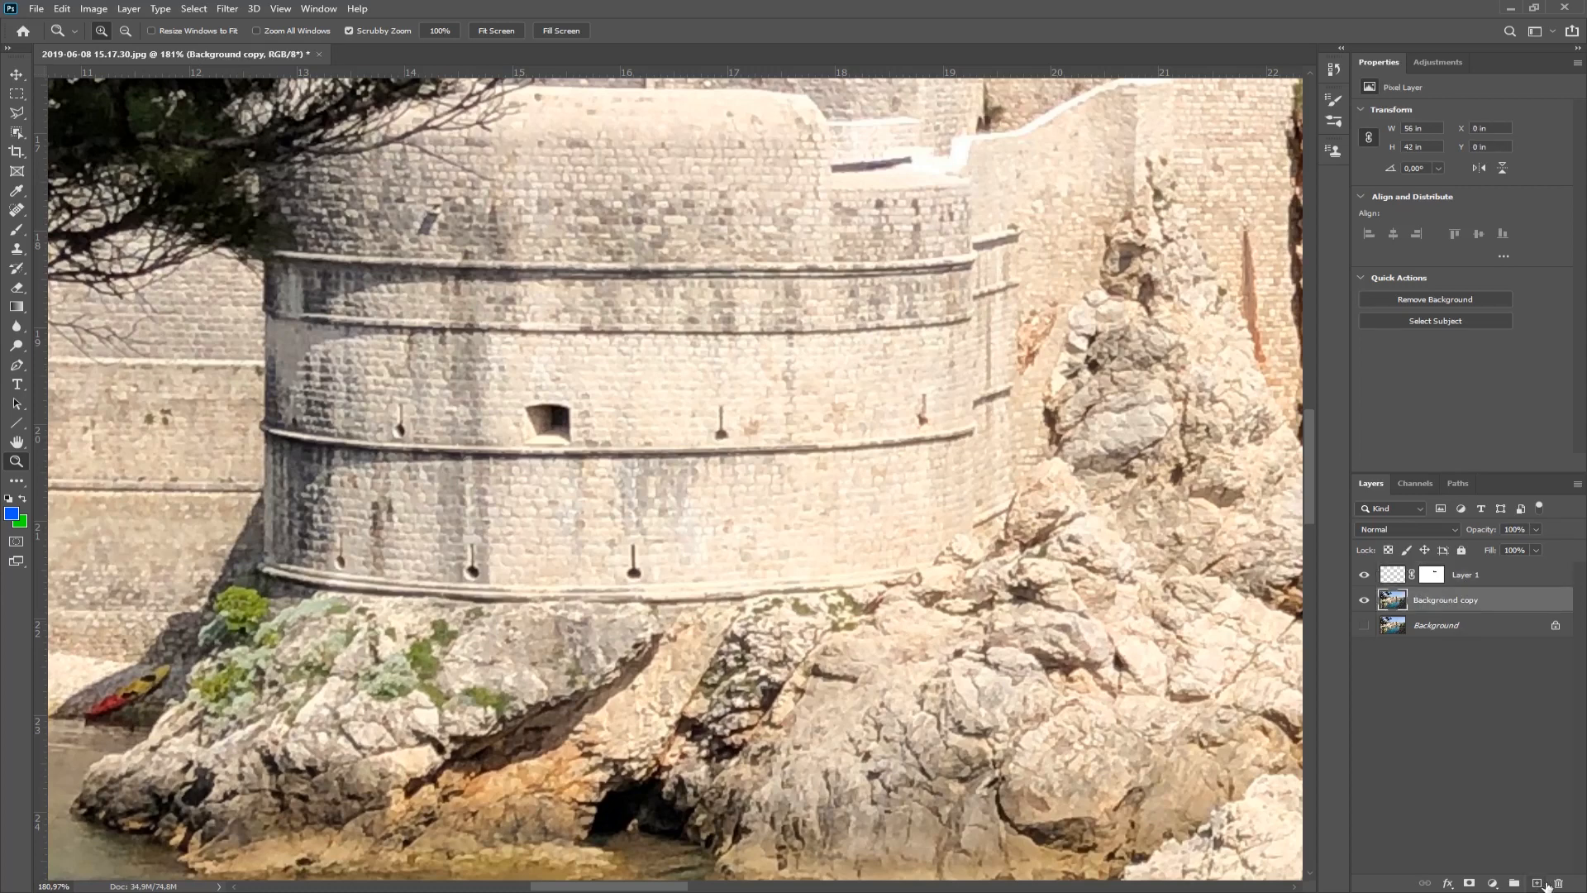
{"action": "left_click", "coordinate": [1537, 883]}
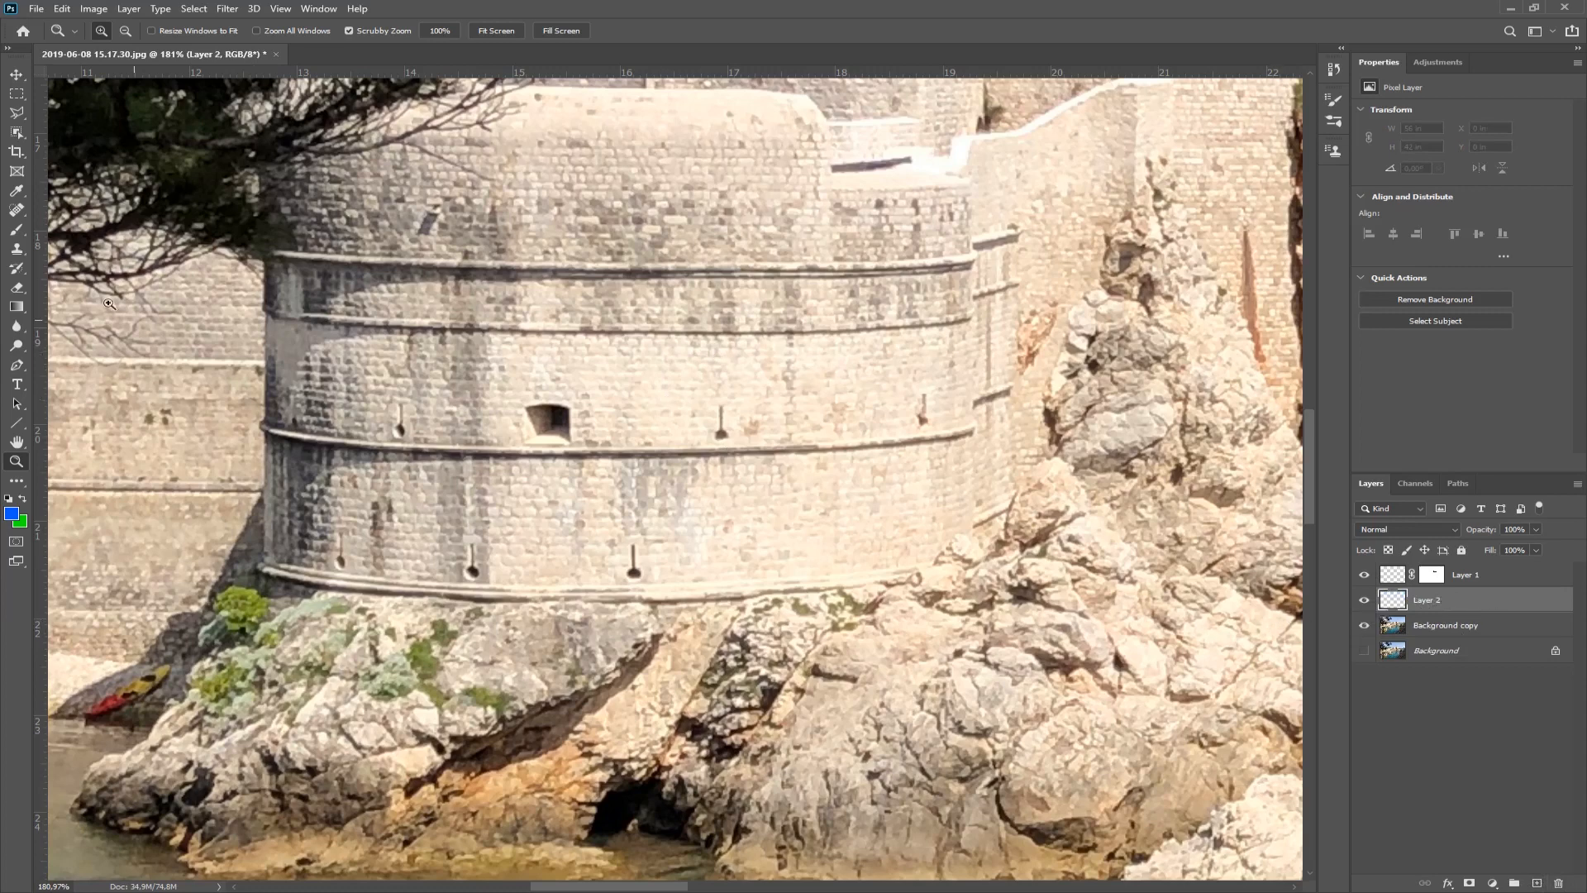
{"action": "left_click", "coordinate": [16, 252]}
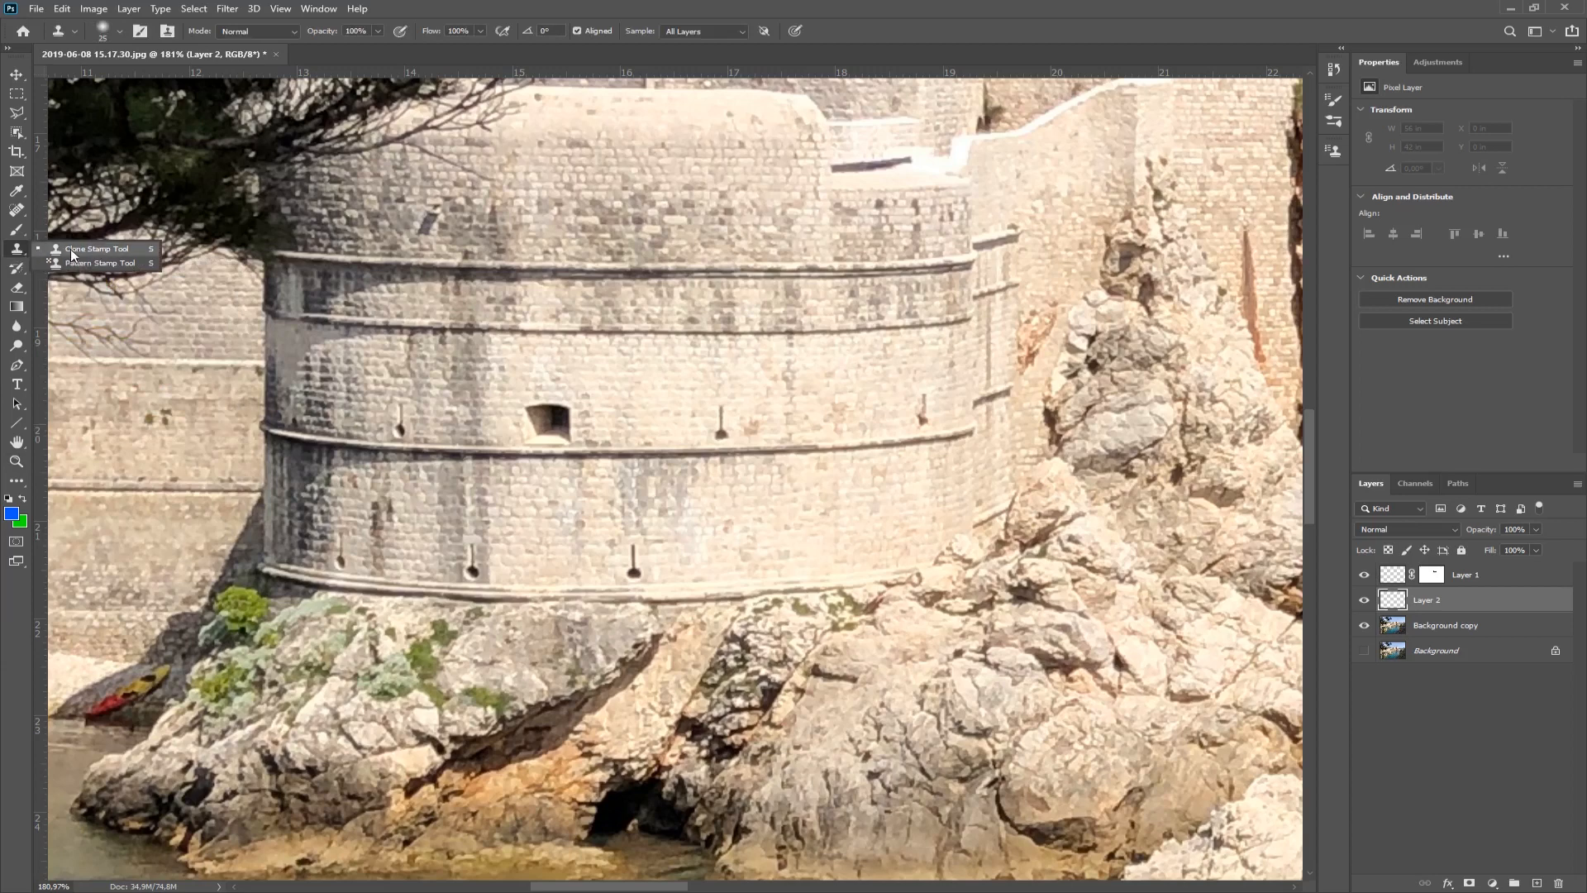
{"action": "left_click", "coordinate": [71, 250]}
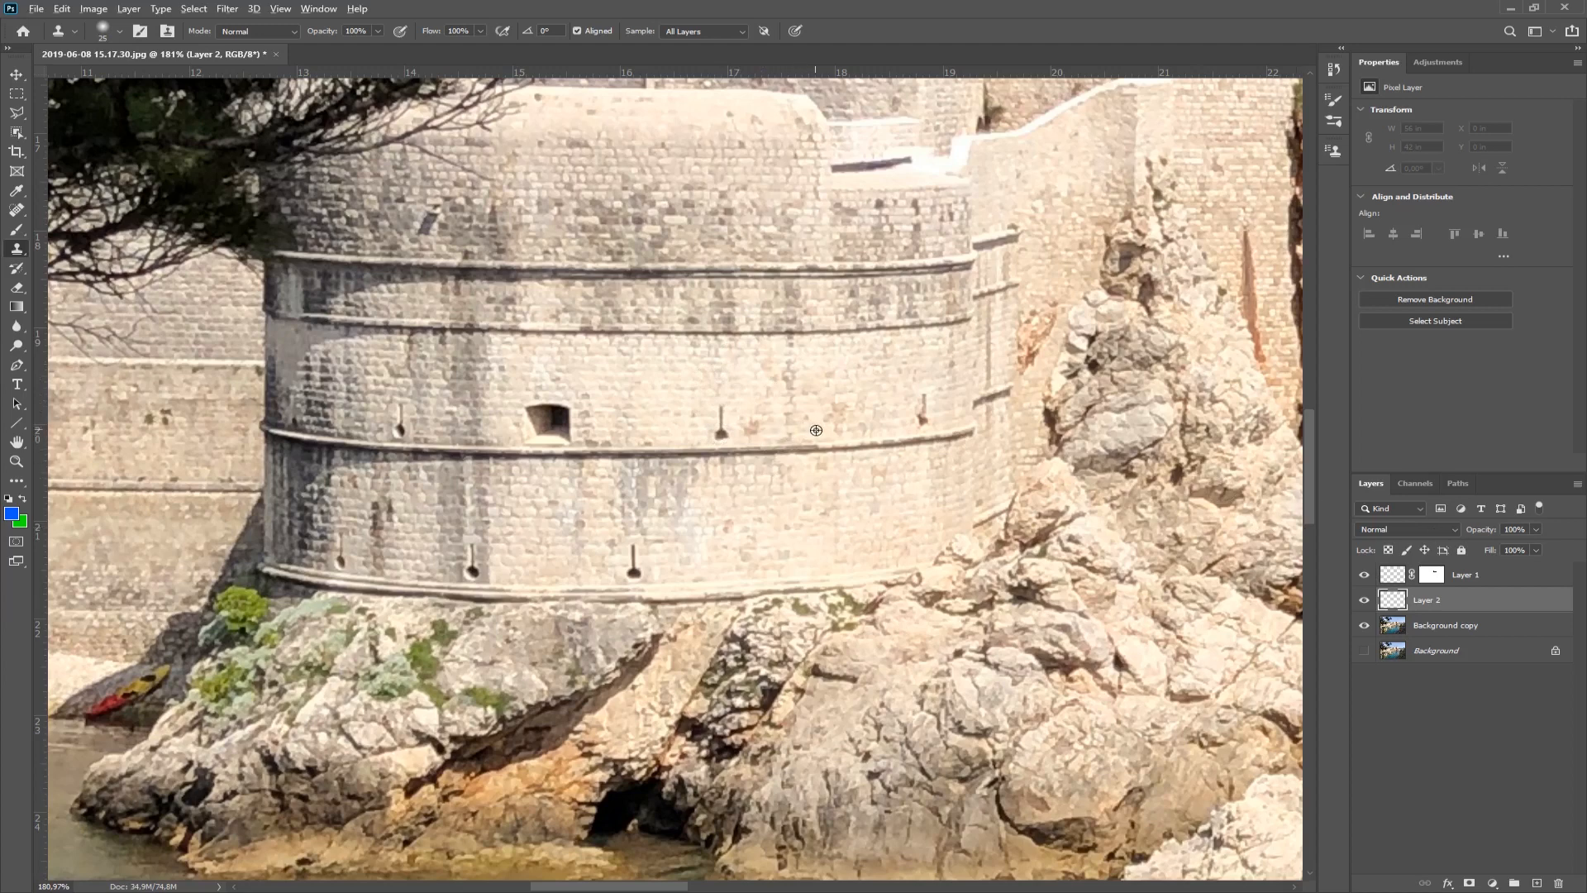
Step: Try cloning a patch of sea water onto the round tower's wall, and undo the stroke
{"action": "left_click_drag", "start_coordinate": [816, 470], "coordinate": [825, 250]}
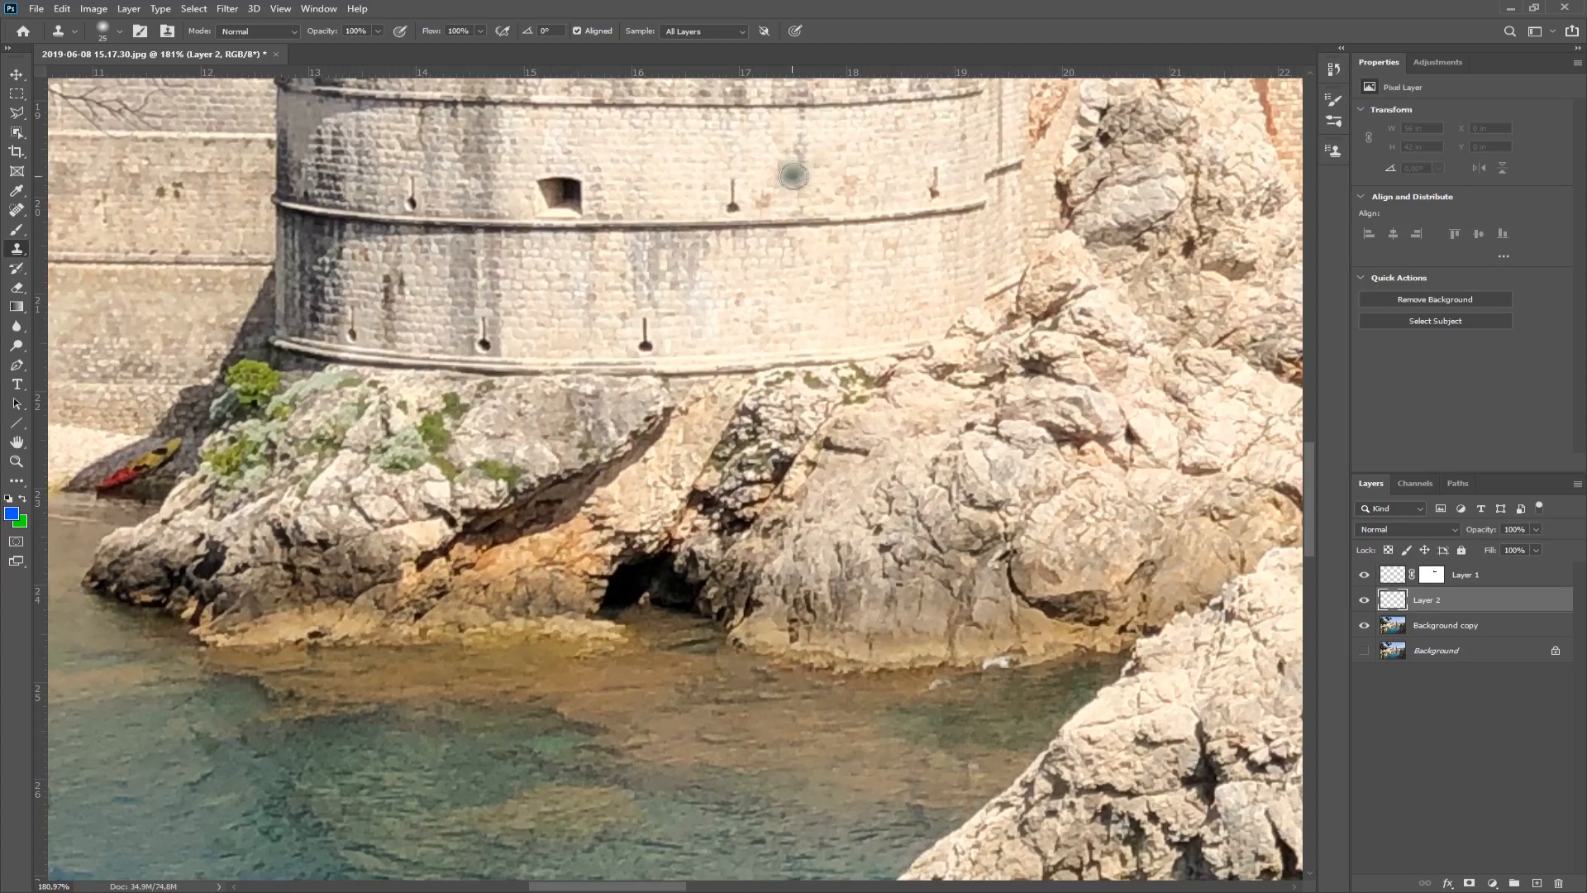
{"action": "mouse_move", "coordinate": [790, 170]}
{"action": "left_mouse_down"}
{"action": "mouse_move", "coordinate": [745, 225]}
{"action": "mouse_move", "coordinate": [753, 151]}
{"action": "mouse_move", "coordinate": [817, 180]}
{"action": "mouse_move", "coordinate": [802, 139]}
{"action": "mouse_move", "coordinate": [819, 191]}
{"action": "mouse_move", "coordinate": [774, 177]}
{"action": "mouse_move", "coordinate": [784, 215]}
{"action": "mouse_move", "coordinate": [777, 165]}
{"action": "mouse_move", "coordinate": [813, 151]}
{"action": "mouse_move", "coordinate": [825, 191]}
{"action": "mouse_move", "coordinate": [777, 205]}
{"action": "left_mouse_up"}
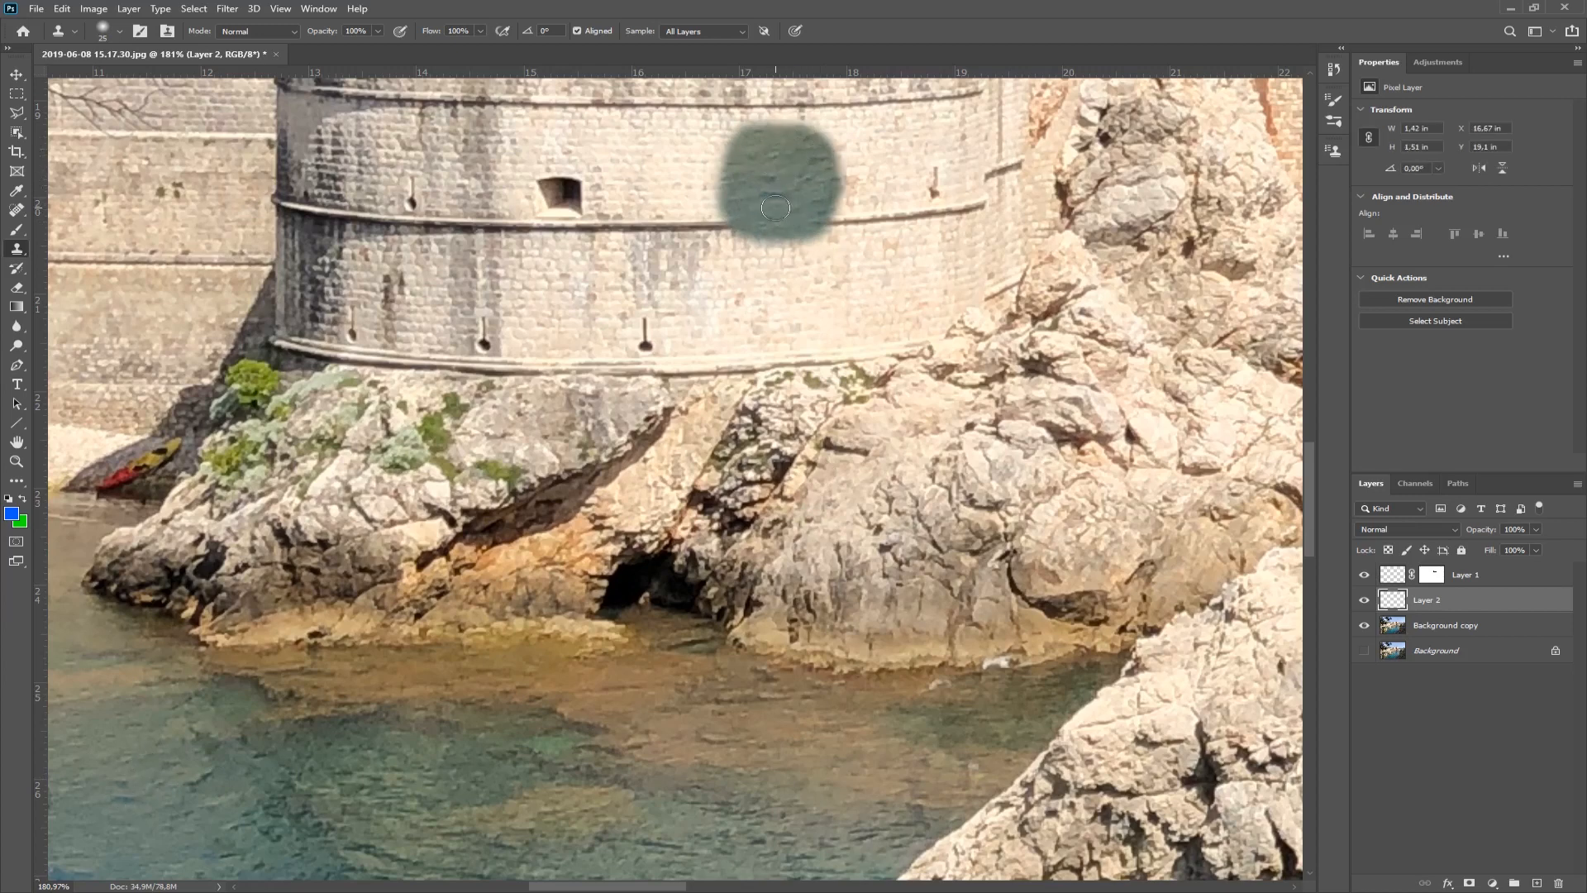
{"action": "key", "text": "ctrl+z"}
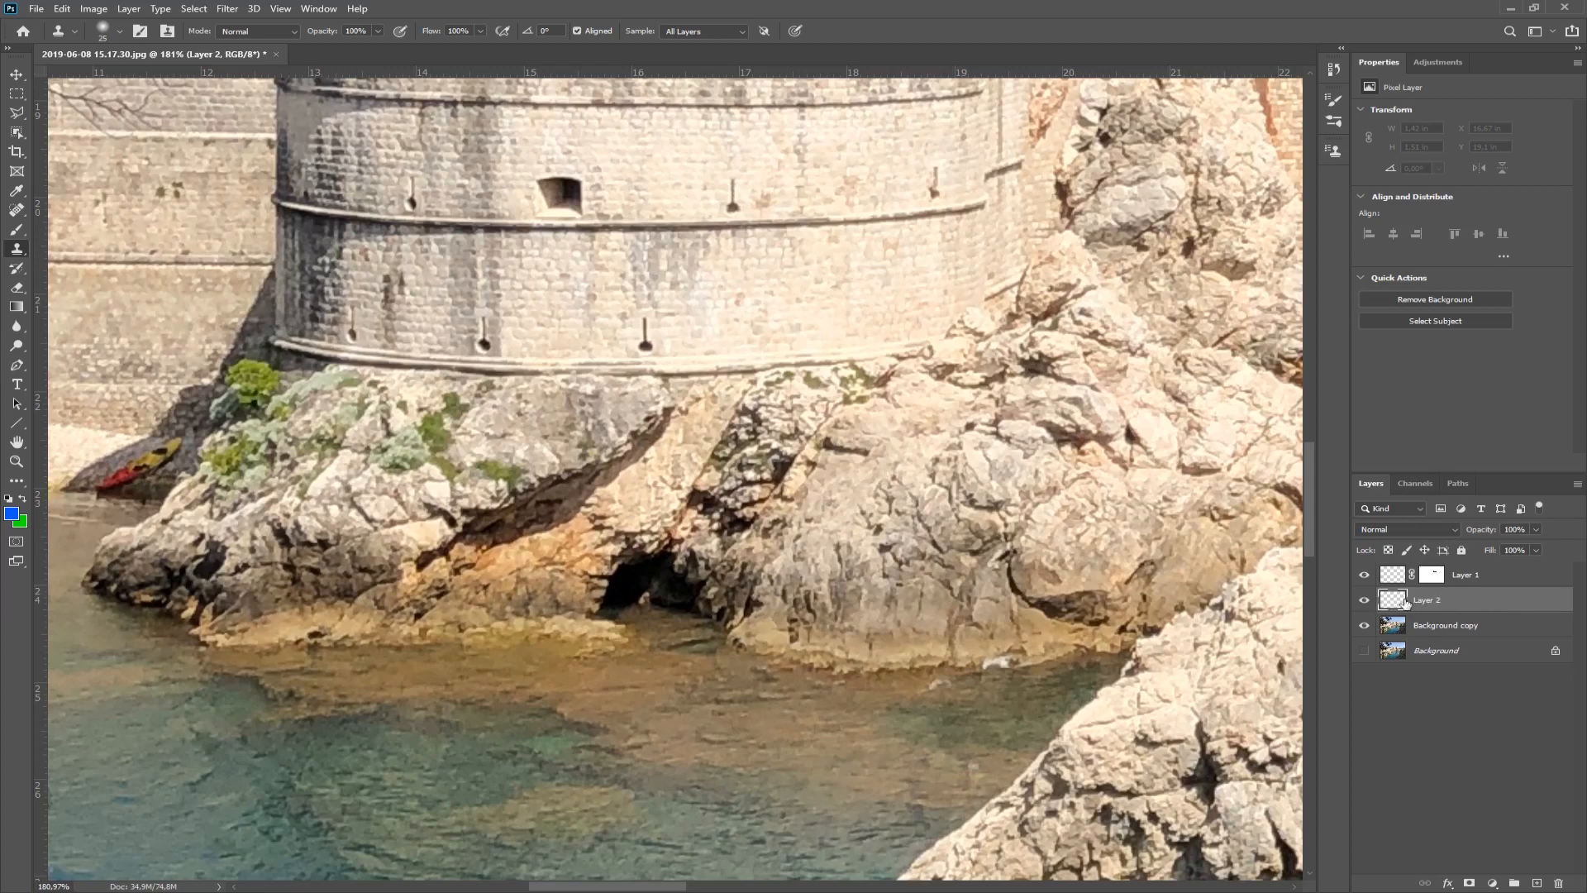
Step: Make Layer 2 active, keep the Clone Stamp sampling All Layers, and hide Layer 1
{"action": "left_click", "coordinate": [1429, 629]}
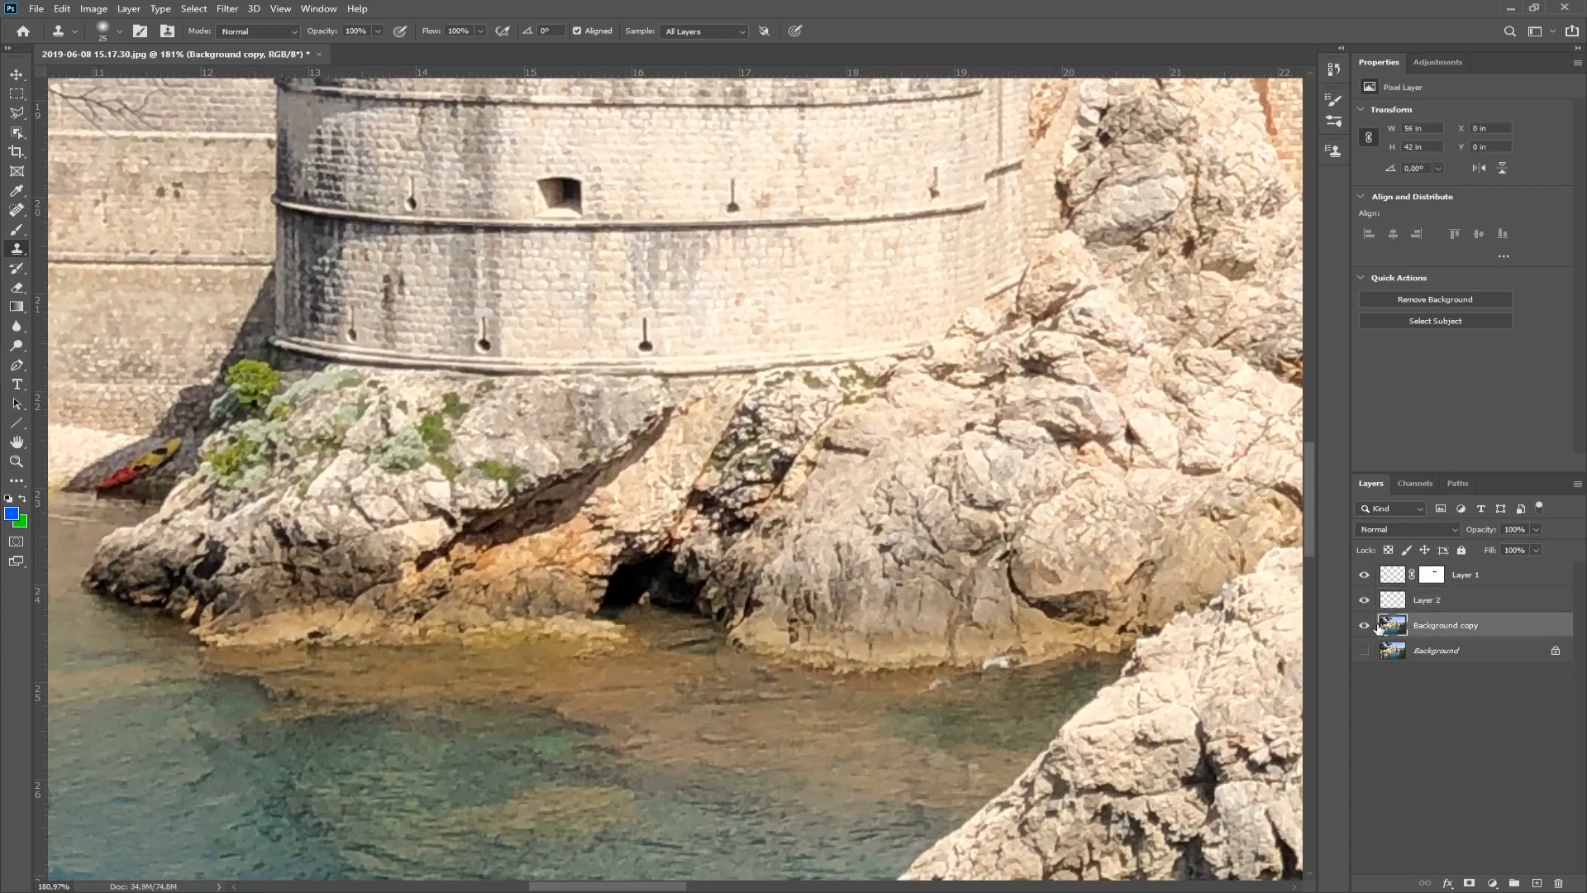
{"action": "left_click", "coordinate": [1439, 607]}
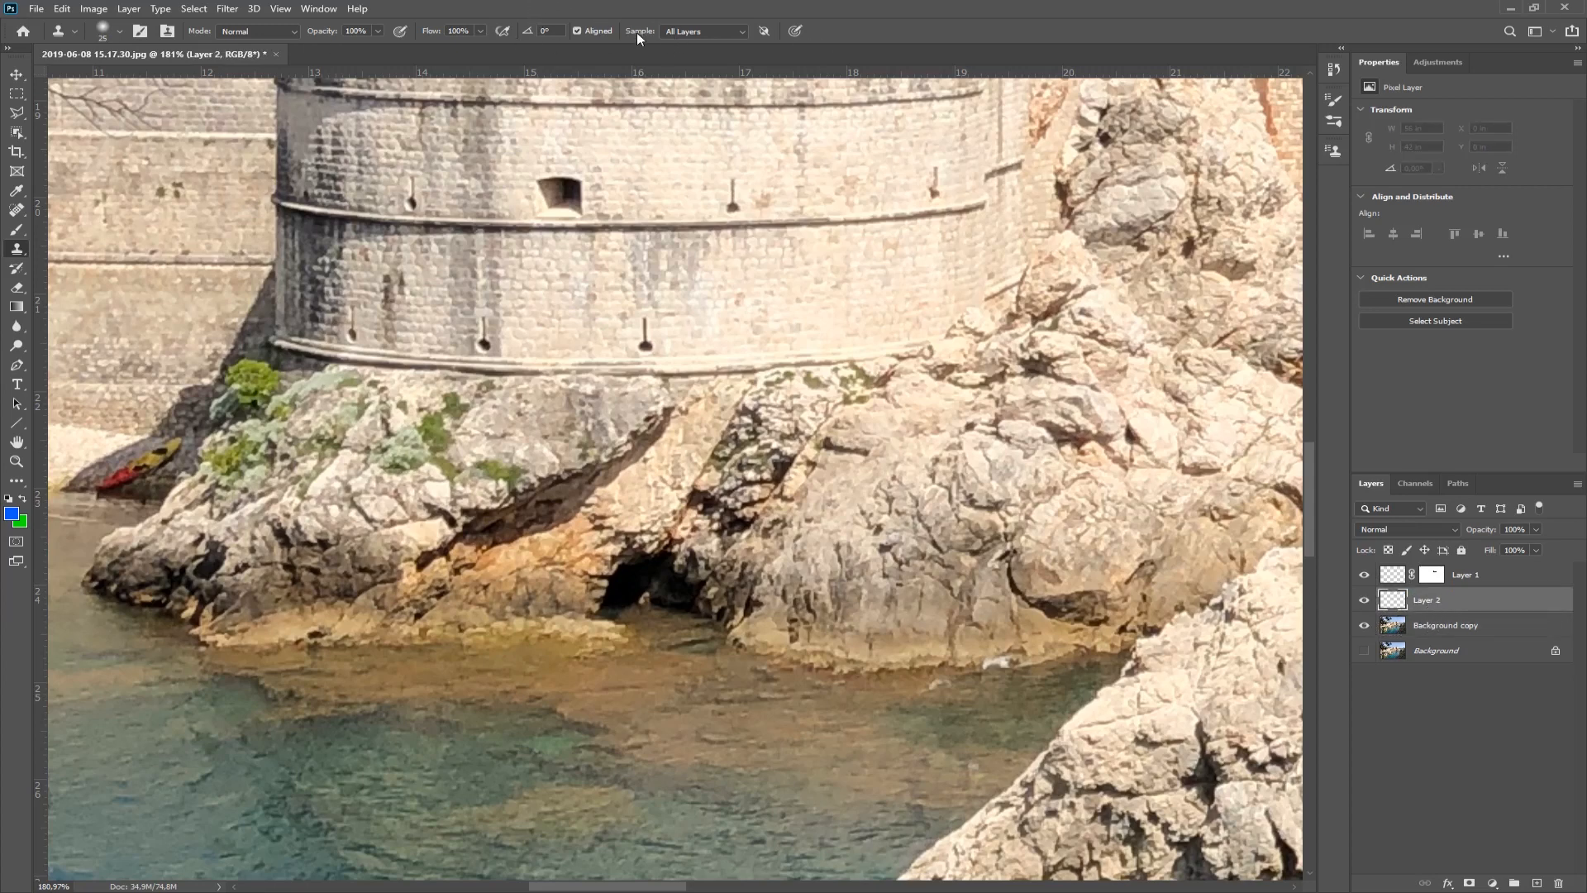
{"action": "left_click", "coordinate": [742, 31]}
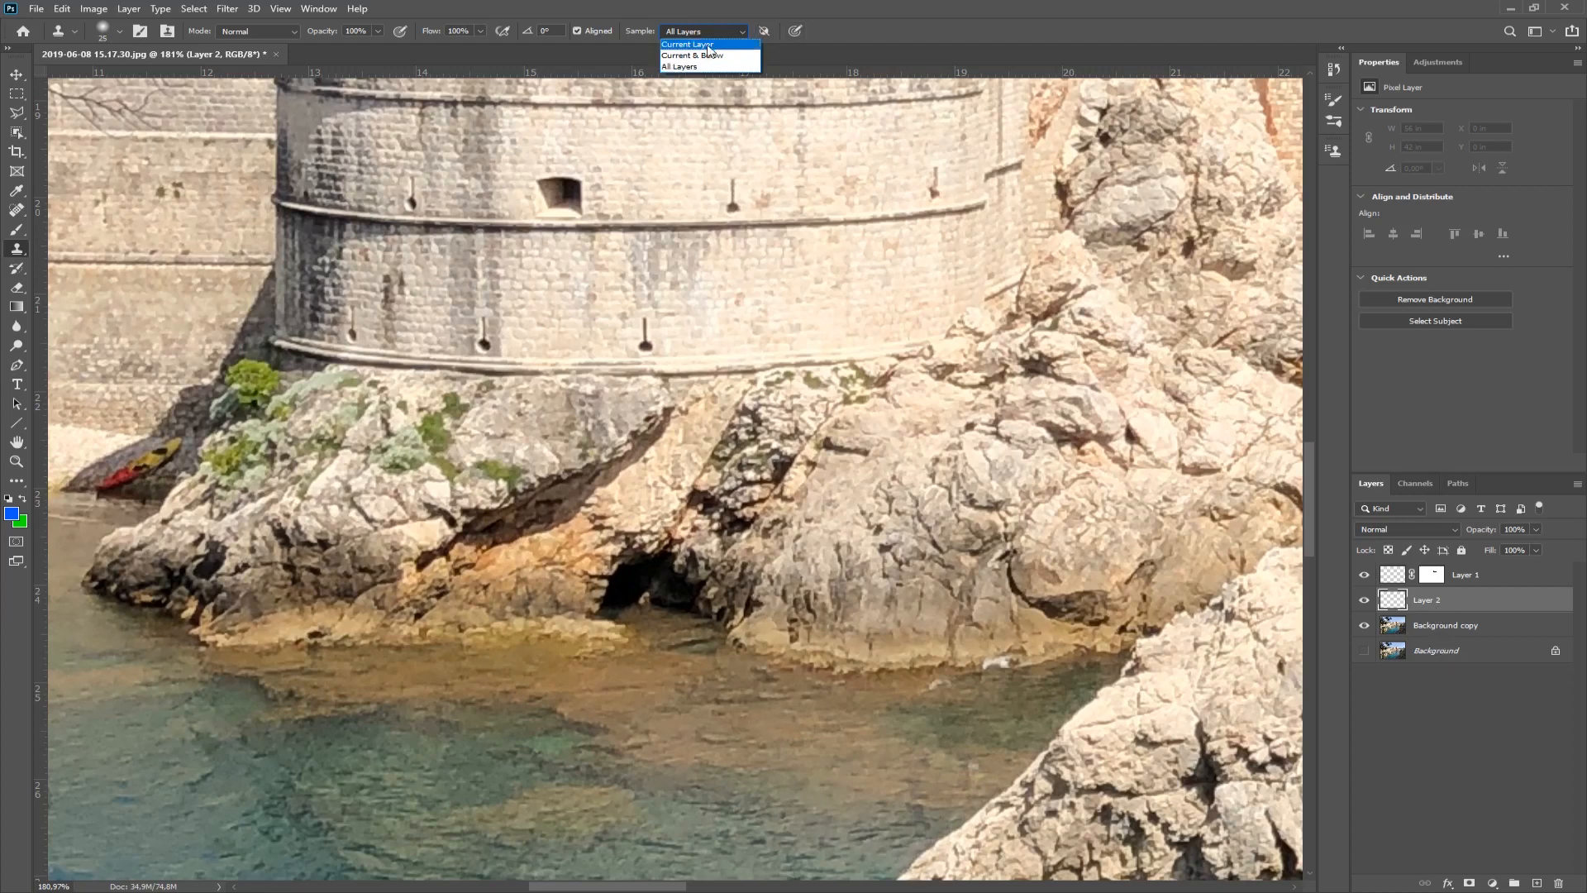
{"action": "left_click", "coordinate": [690, 68]}
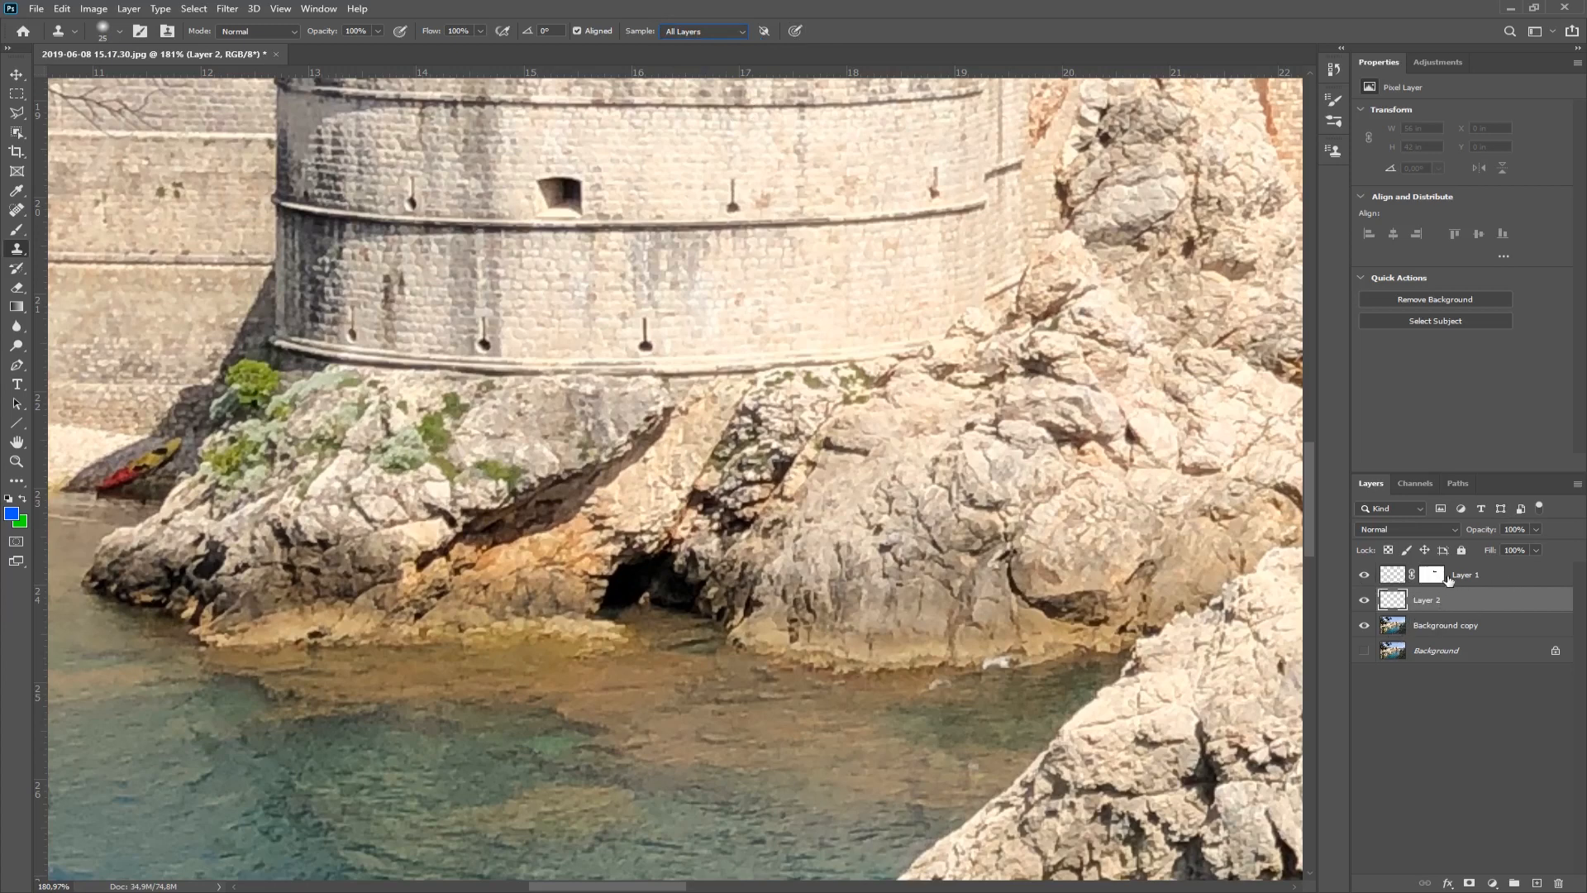
{"action": "left_click", "coordinate": [1366, 576]}
Step: Clone neighbouring stonework over the two arrow slits on the tower's middle band, on the sea side of the window opening
{"action": "left_click", "coordinate": [795, 197], "text": "alt"}
{"action": "mouse_move", "coordinate": [733, 215]}
{"action": "left_mouse_down"}
{"action": "mouse_move", "coordinate": [731, 195]}
{"action": "mouse_move", "coordinate": [750, 205]}
{"action": "left_mouse_up"}
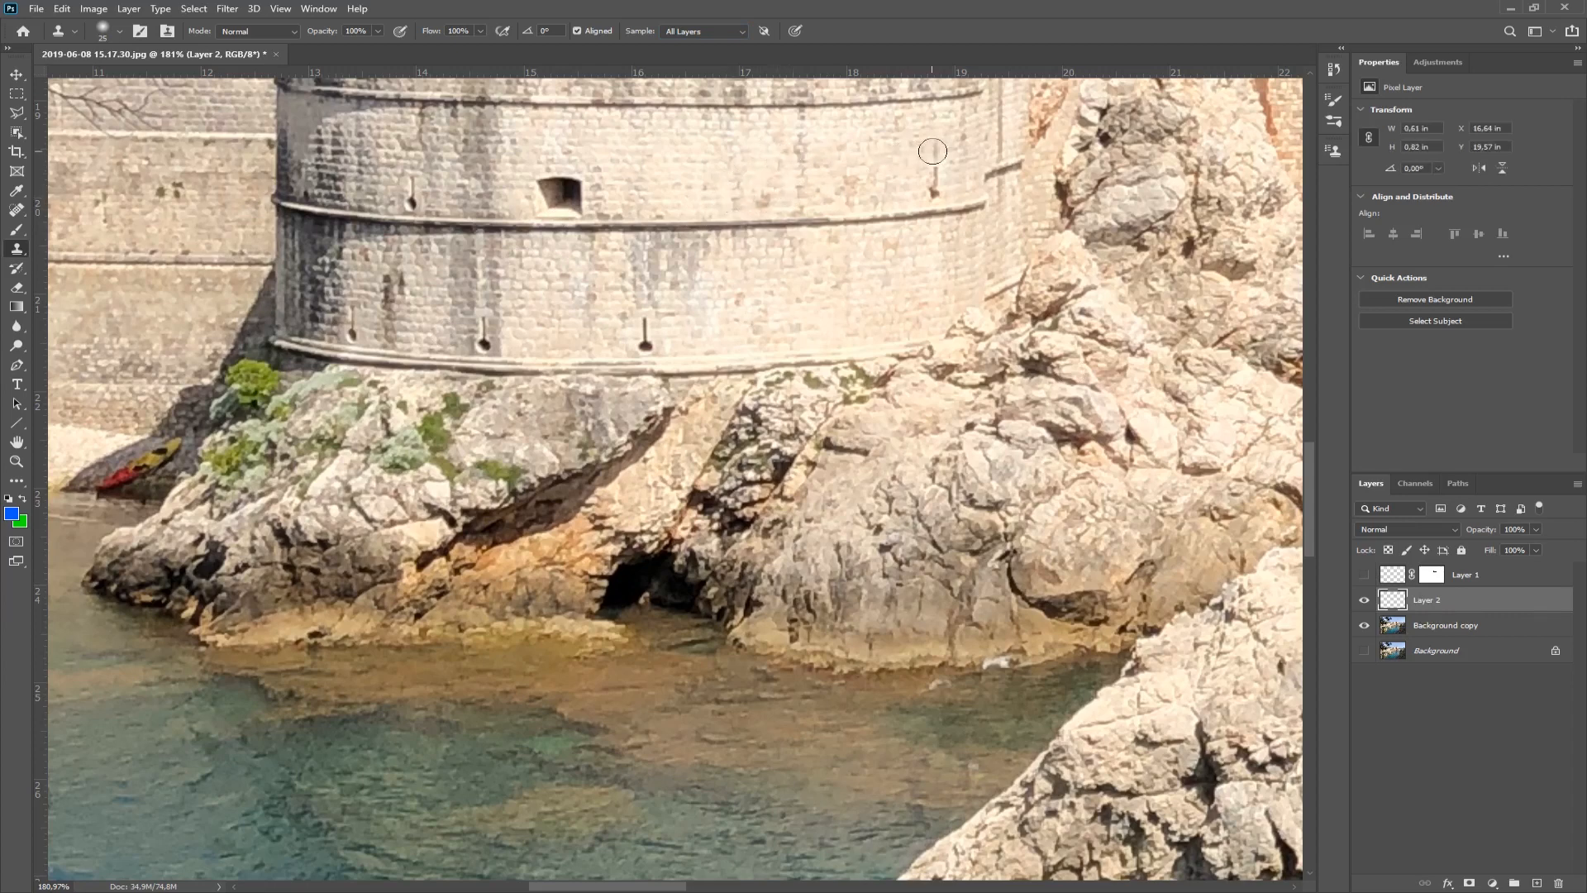
{"action": "left_click", "coordinate": [898, 169], "text": "alt"}
{"action": "mouse_move", "coordinate": [933, 193]}
{"action": "left_mouse_down"}
{"action": "mouse_move", "coordinate": [932, 174]}
{"action": "mouse_move", "coordinate": [886, 168]}
{"action": "left_mouse_up"}
{"action": "left_click", "coordinate": [883, 169], "text": "alt"}
{"action": "left_click", "coordinate": [937, 182]}
Step: Look through the Clone Stamp's brush presets, size and hardness options, and its brush tip shape settings
{"action": "right_click", "coordinate": [874, 248]}
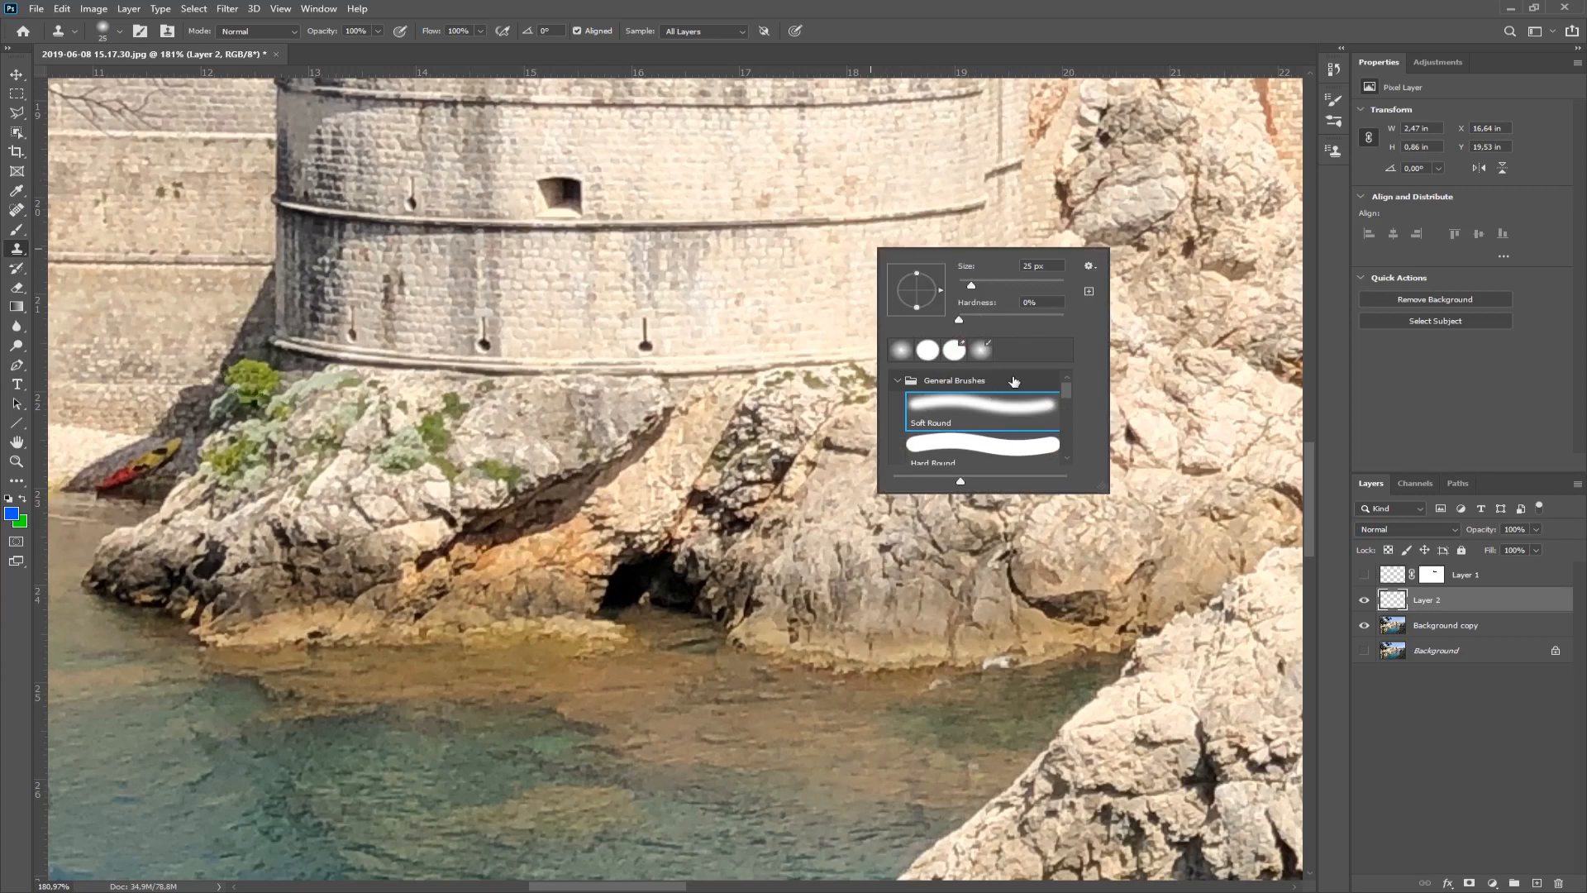
{"action": "mouse_move", "coordinate": [1070, 393]}
{"action": "left_mouse_down"}
{"action": "mouse_move", "coordinate": [1072, 450]}
{"action": "mouse_move", "coordinate": [1073, 390]}
{"action": "left_mouse_up"}
{"action": "left_click", "coordinate": [1093, 418]}
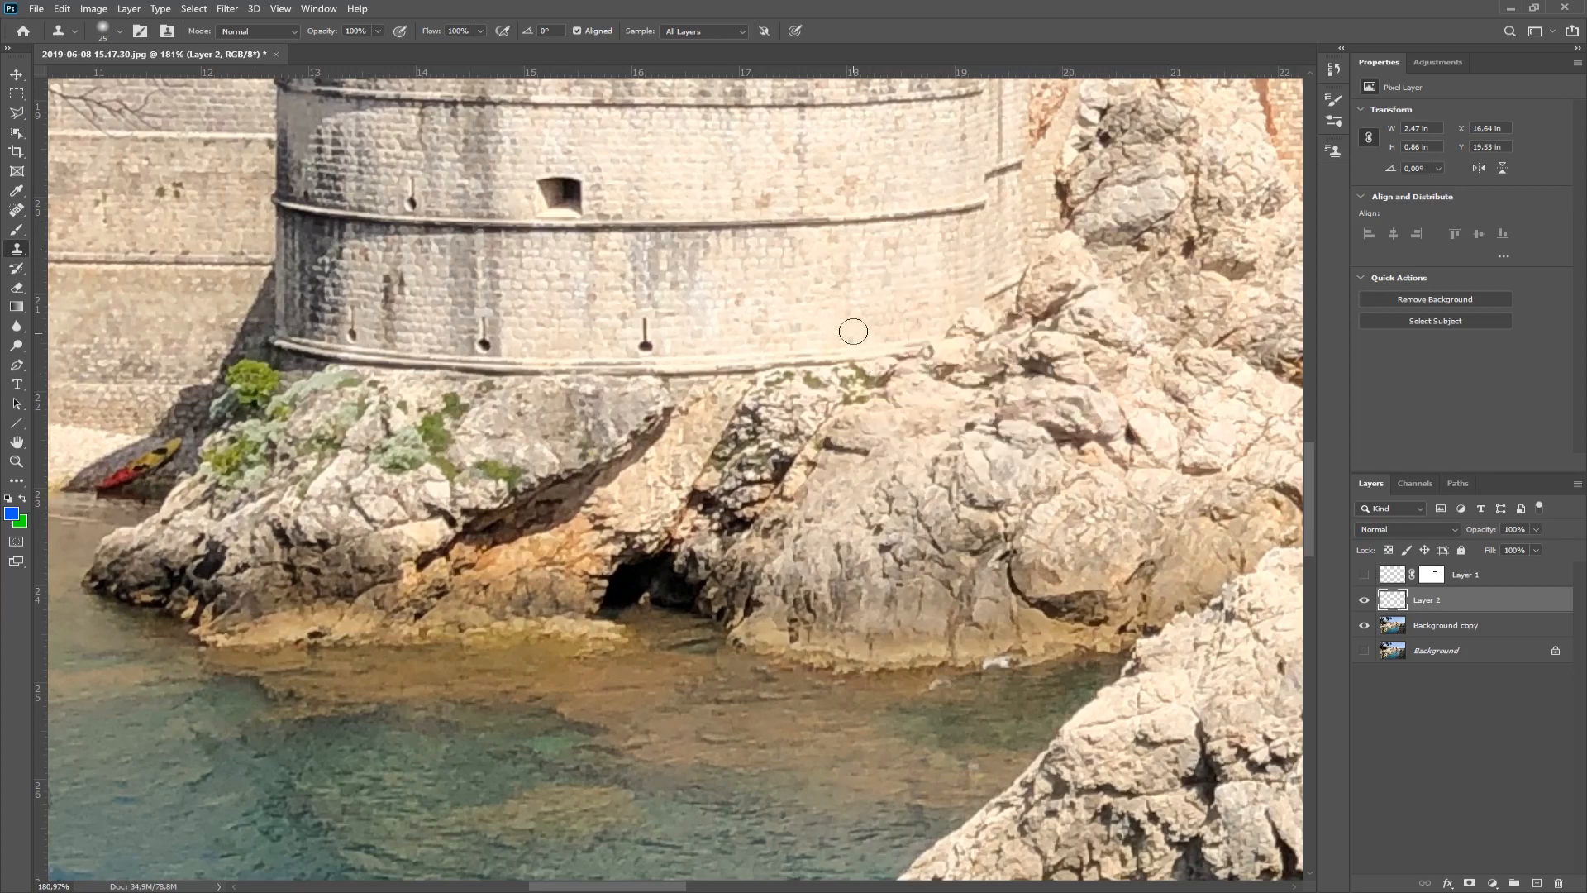
{"action": "right_click", "coordinate": [851, 331]}
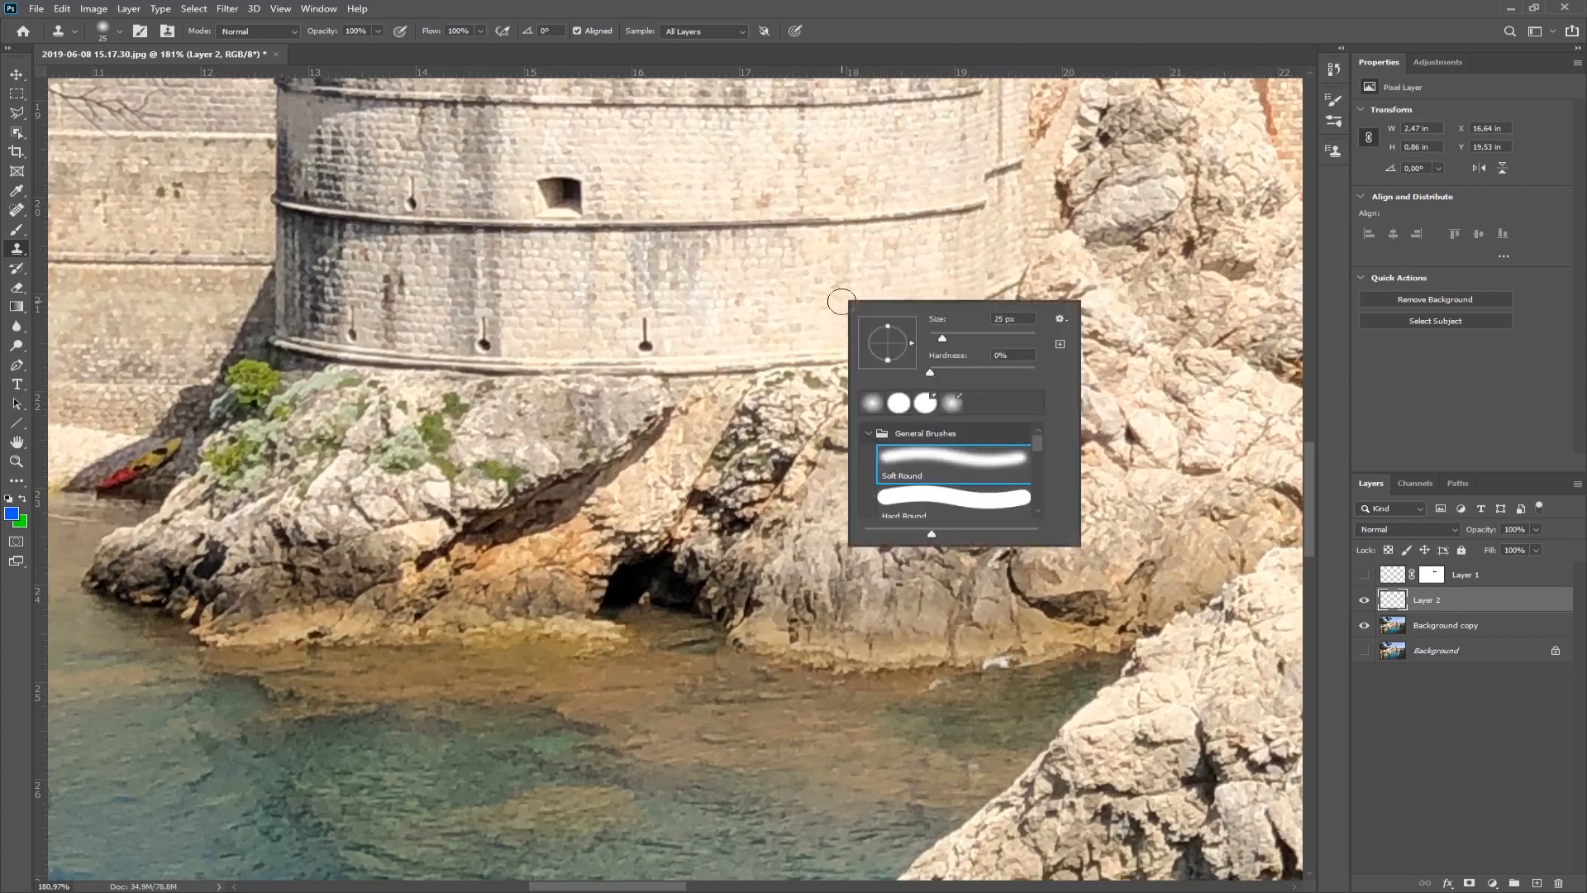
{"action": "left_click", "coordinate": [141, 31]}
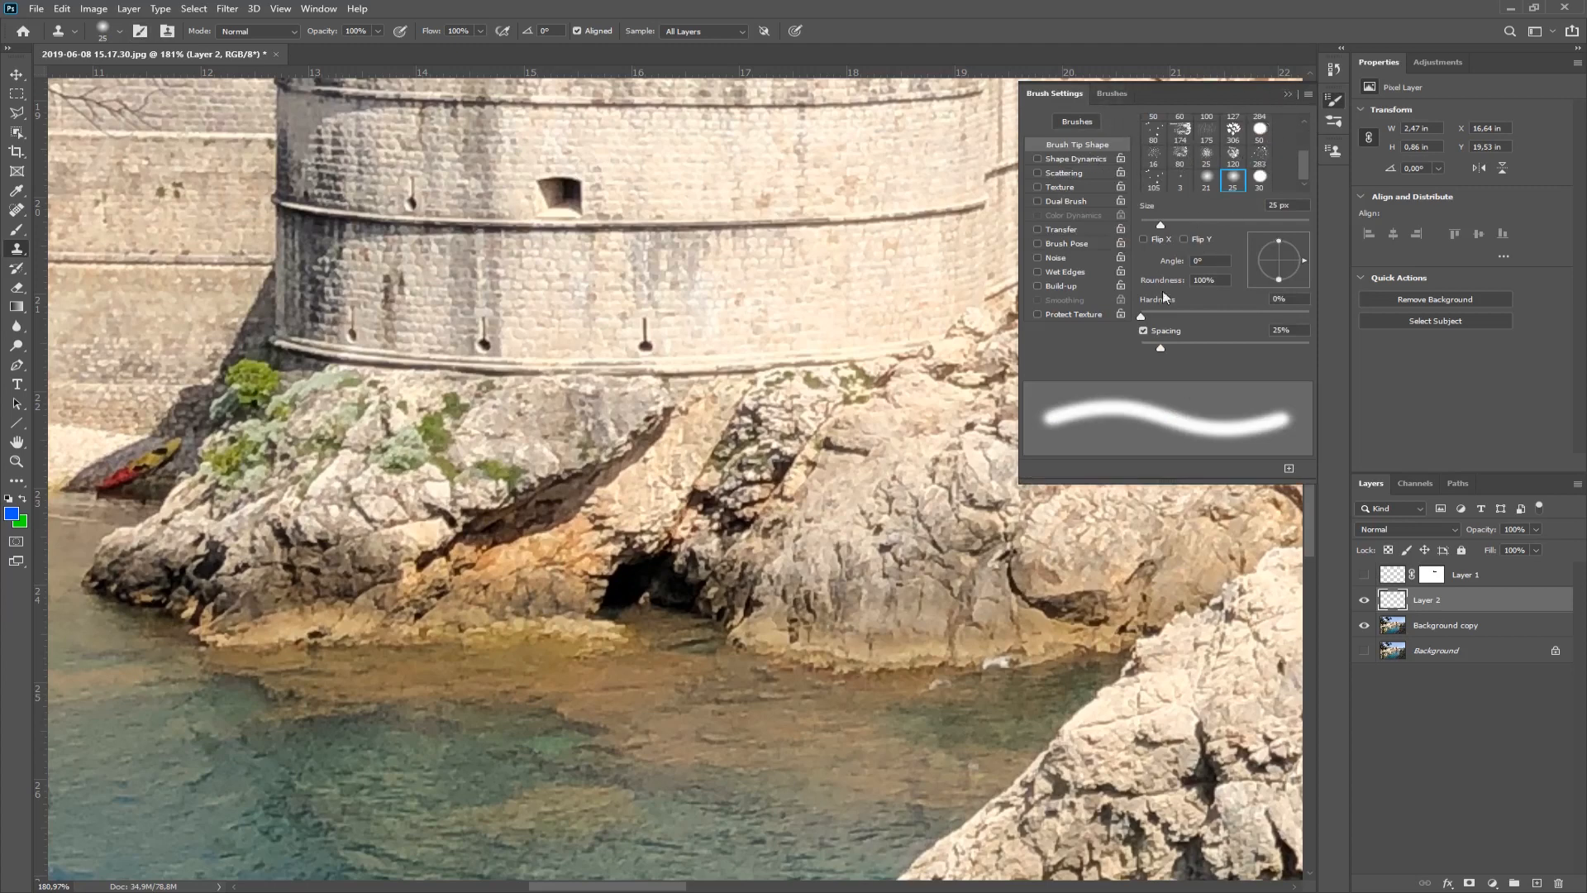
{"action": "left_click", "coordinate": [1287, 93]}
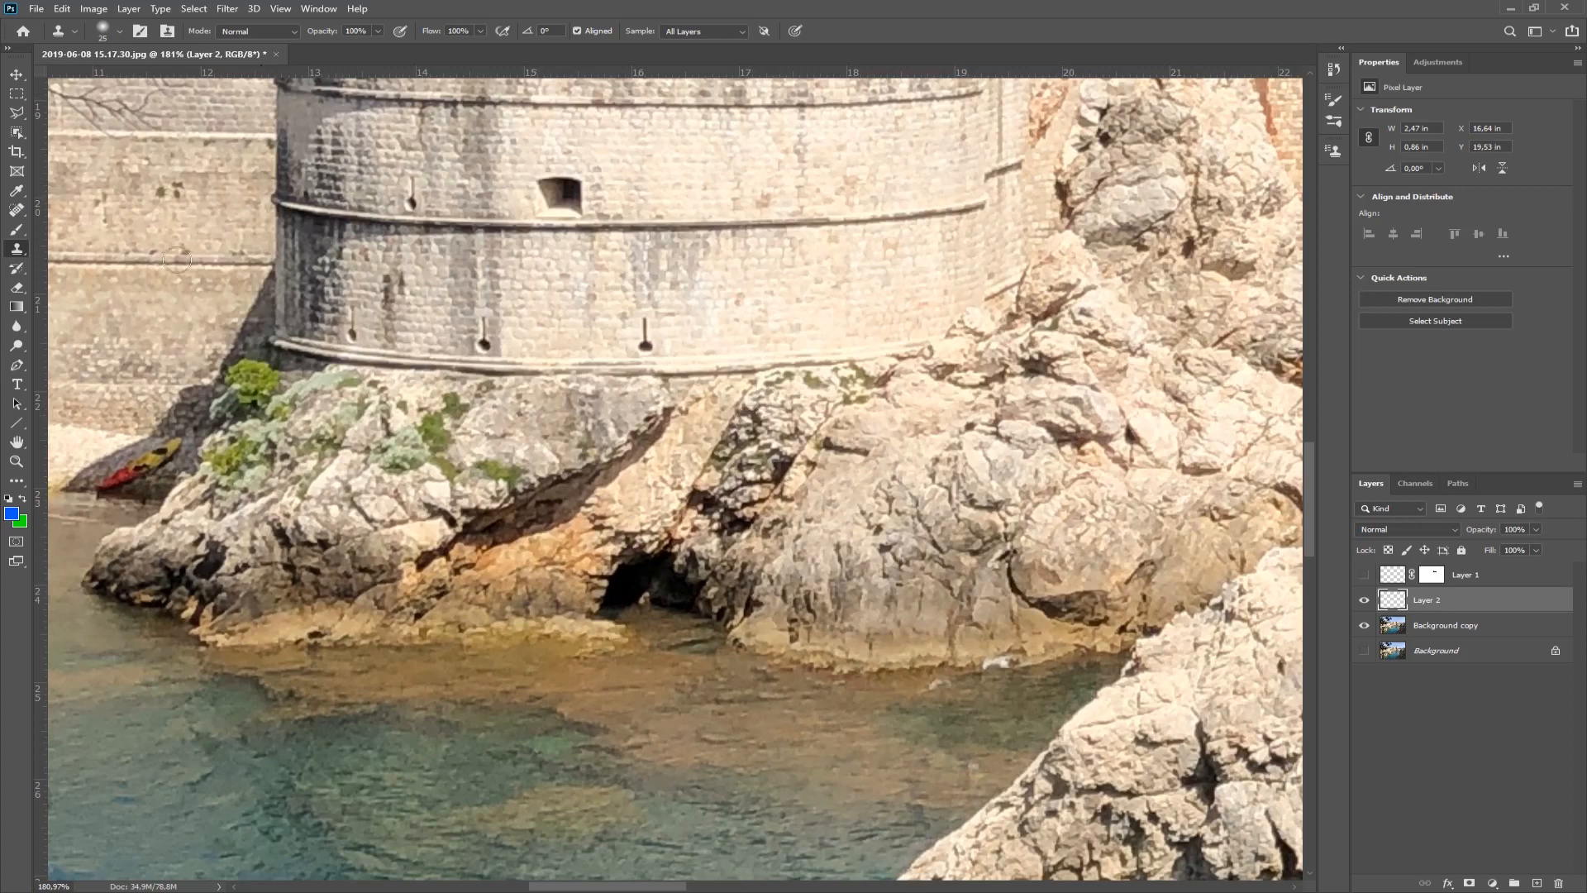
Step: With the first clone source, clone the tower's window opening once on either side of it along the same band
{"action": "left_click", "coordinate": [168, 31]}
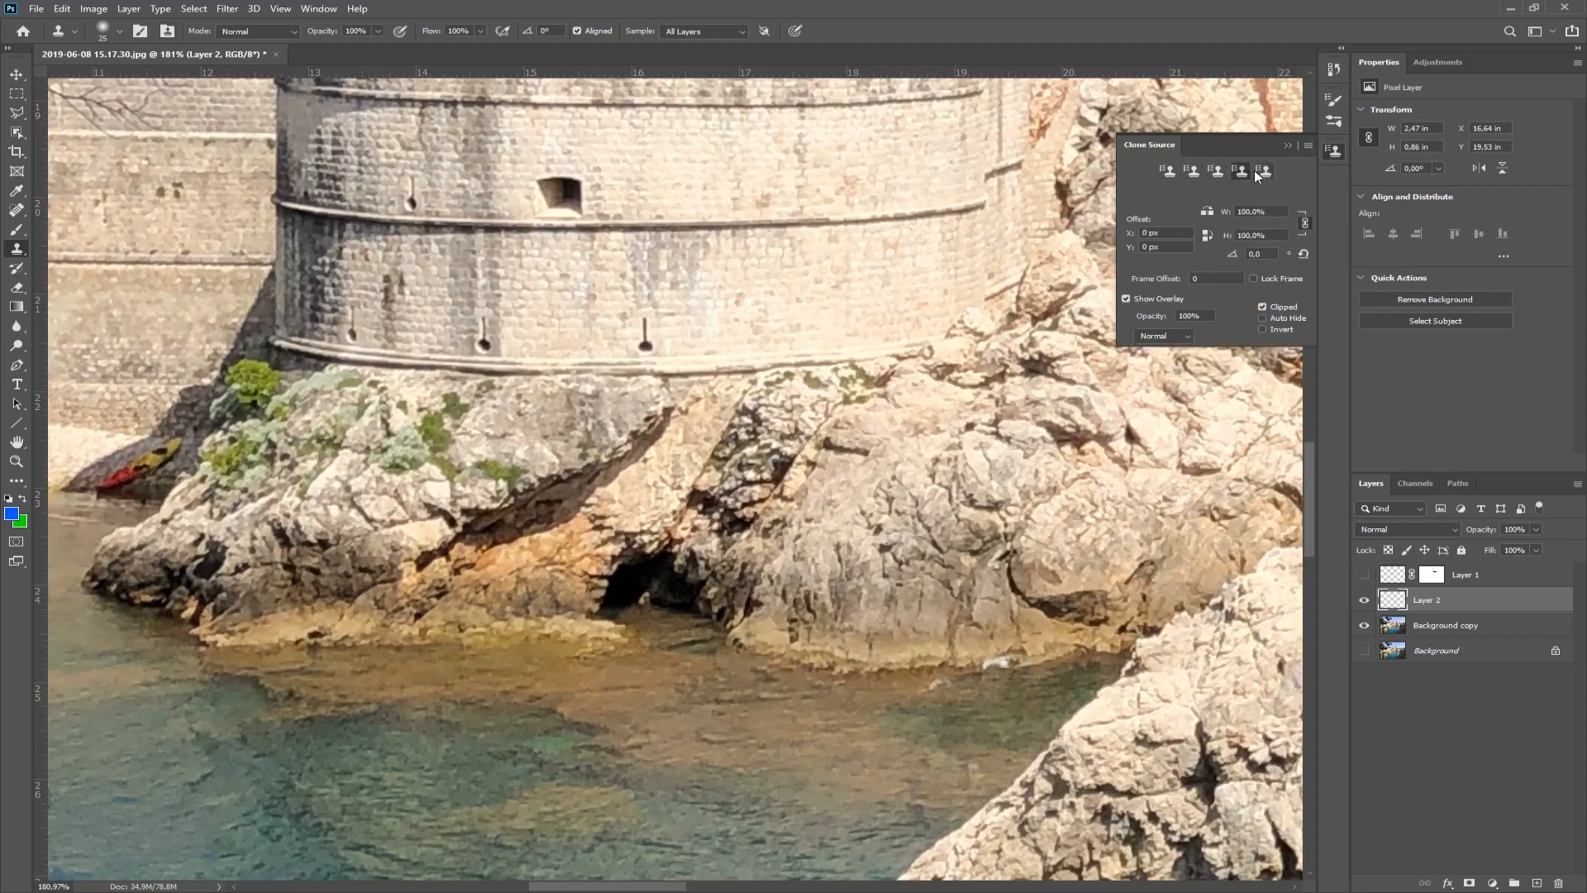
{"action": "left_click", "coordinate": [1168, 171]}
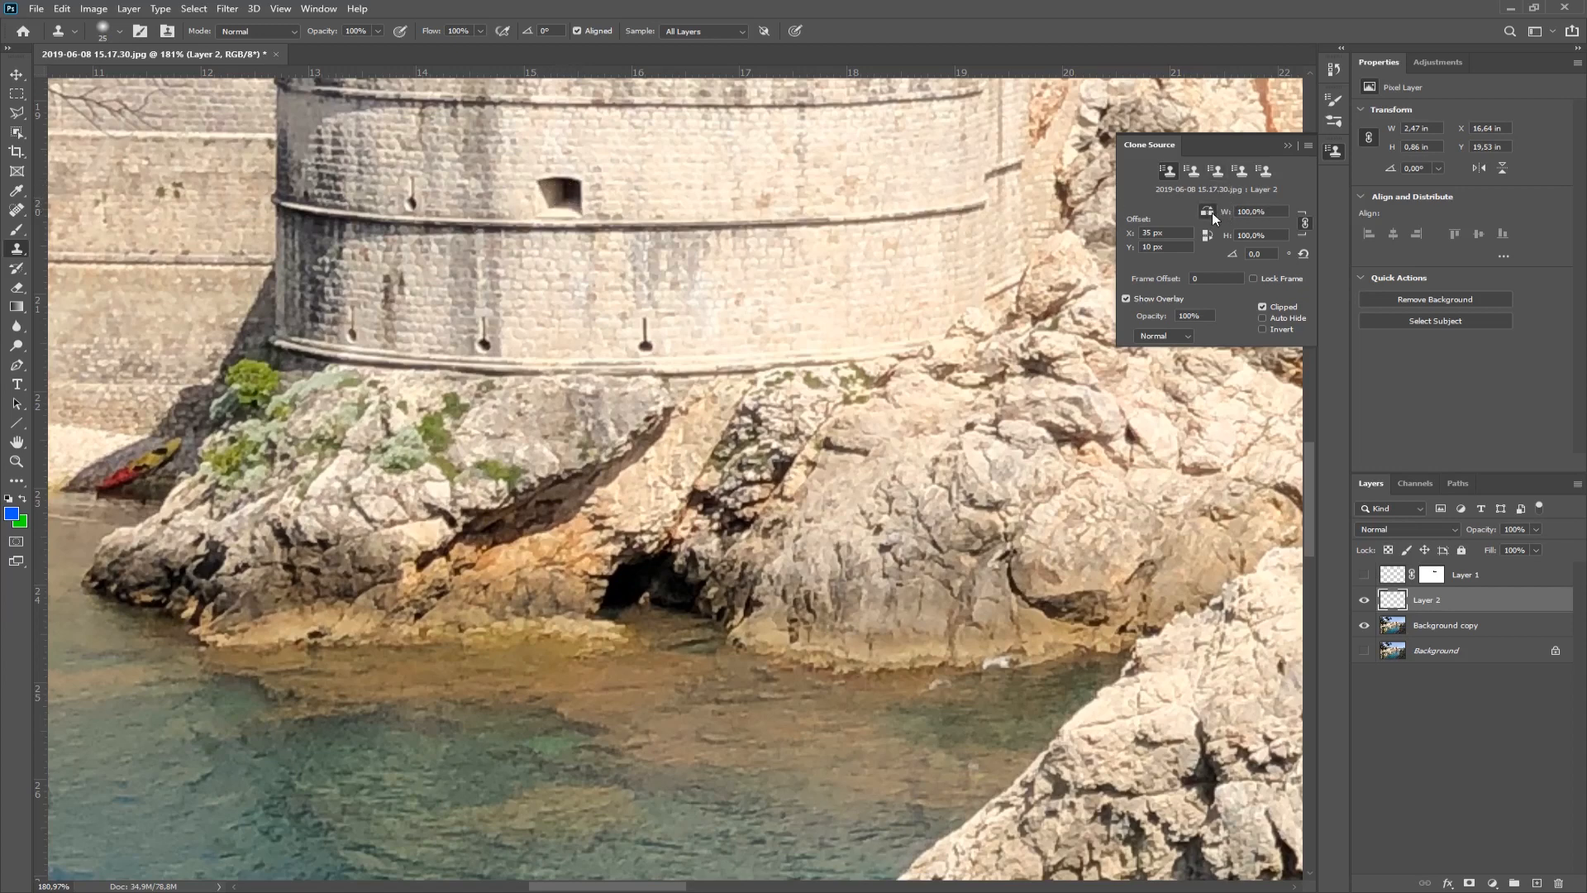
{"action": "left_click", "coordinate": [580, 181], "text": "alt"}
{"action": "mouse_move", "coordinate": [705, 185]}
{"action": "left_mouse_down"}
{"action": "mouse_move", "coordinate": [712, 202]}
{"action": "mouse_move", "coordinate": [735, 193]}
{"action": "mouse_move", "coordinate": [712, 183]}
{"action": "mouse_move", "coordinate": [701, 196]}
{"action": "mouse_move", "coordinate": [720, 207]}
{"action": "mouse_move", "coordinate": [743, 171]}
{"action": "left_mouse_up"}
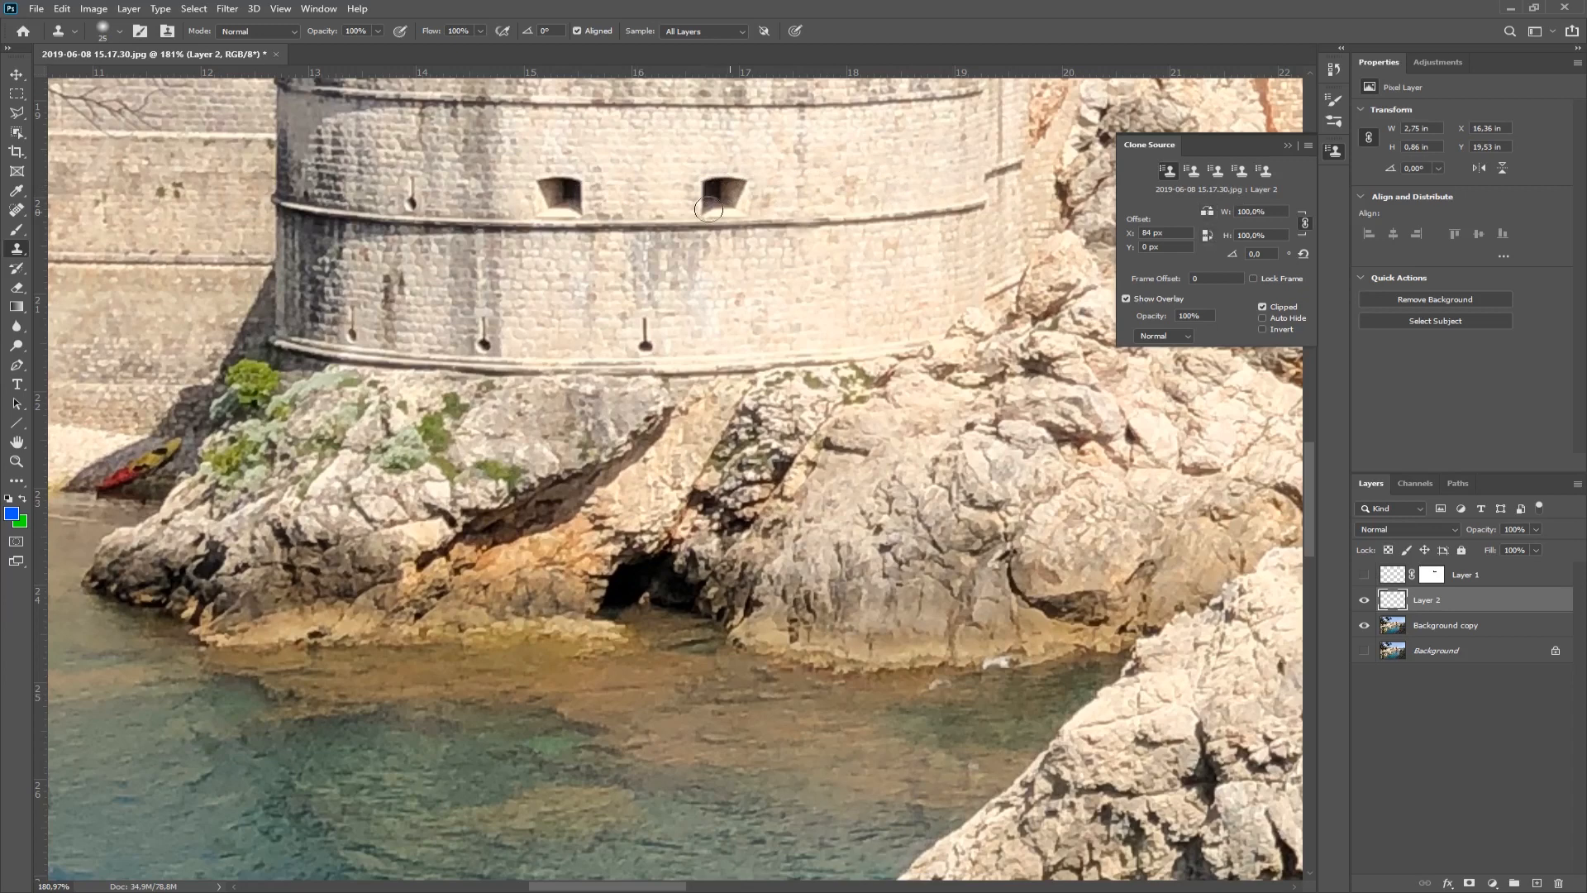
{"action": "left_click", "coordinate": [582, 182], "text": "alt"}
{"action": "mouse_move", "coordinate": [468, 180]}
{"action": "left_mouse_down"}
{"action": "mouse_move", "coordinate": [443, 203]}
{"action": "mouse_move", "coordinate": [462, 205]}
{"action": "mouse_move", "coordinate": [436, 185]}
{"action": "mouse_move", "coordinate": [430, 221]}
{"action": "left_mouse_up"}
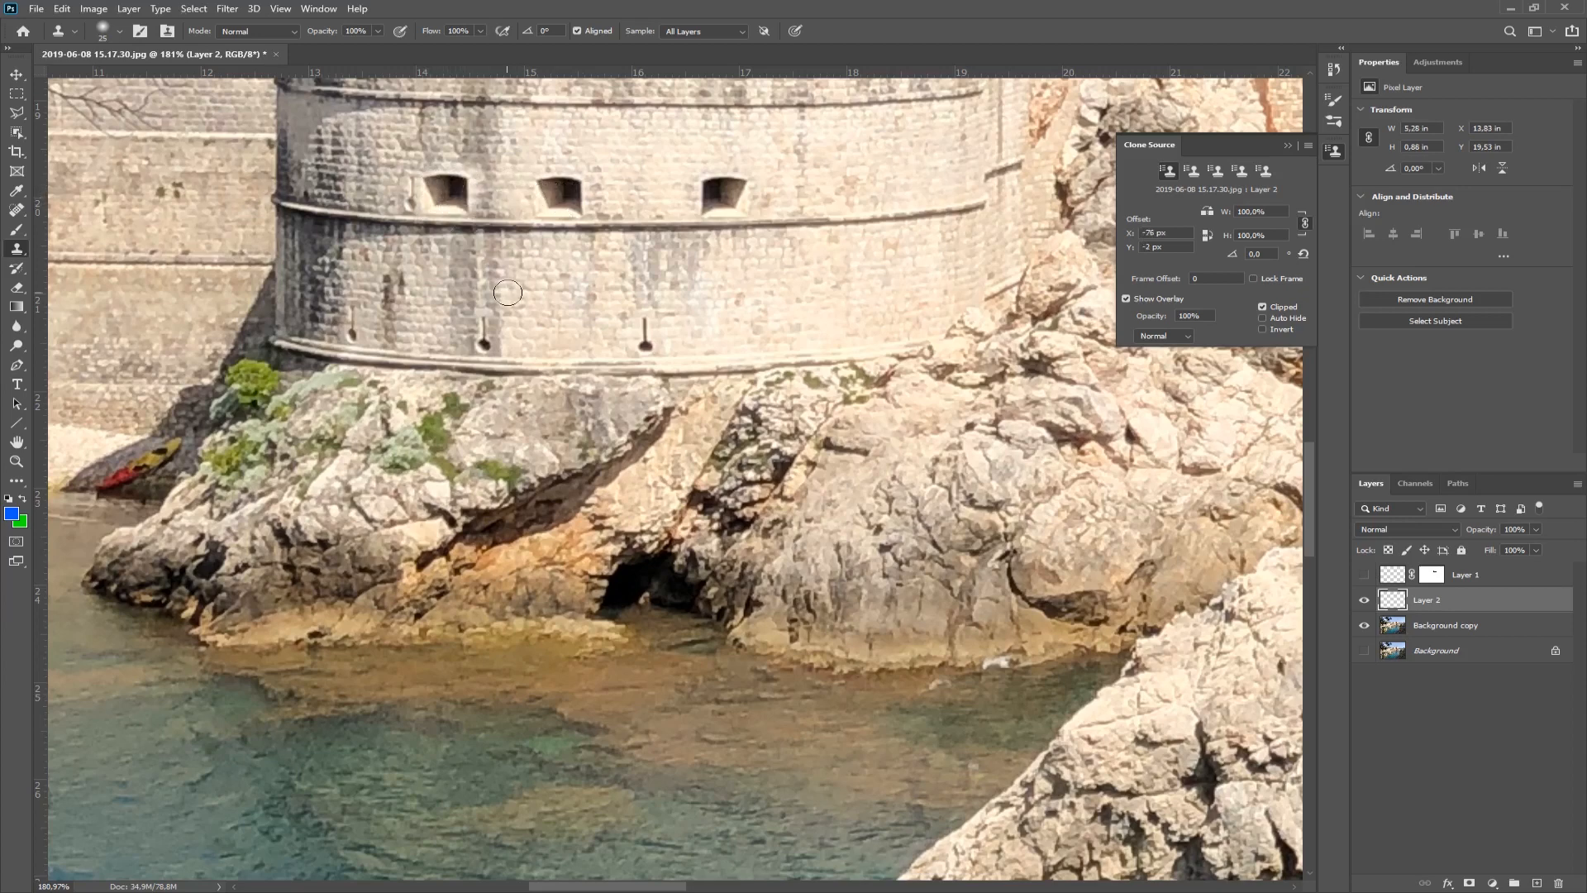
Step: Compare the cloned retouching with the original tower by toggling Layer 2's visibility, and delete that layer
{"action": "left_click", "coordinate": [1365, 601]}
{"action": "left_click", "coordinate": [1365, 601]}
{"action": "left_click", "coordinate": [1364, 601]}
{"action": "left_click", "coordinate": [1364, 601]}
{"action": "left_click", "coordinate": [1365, 601]}
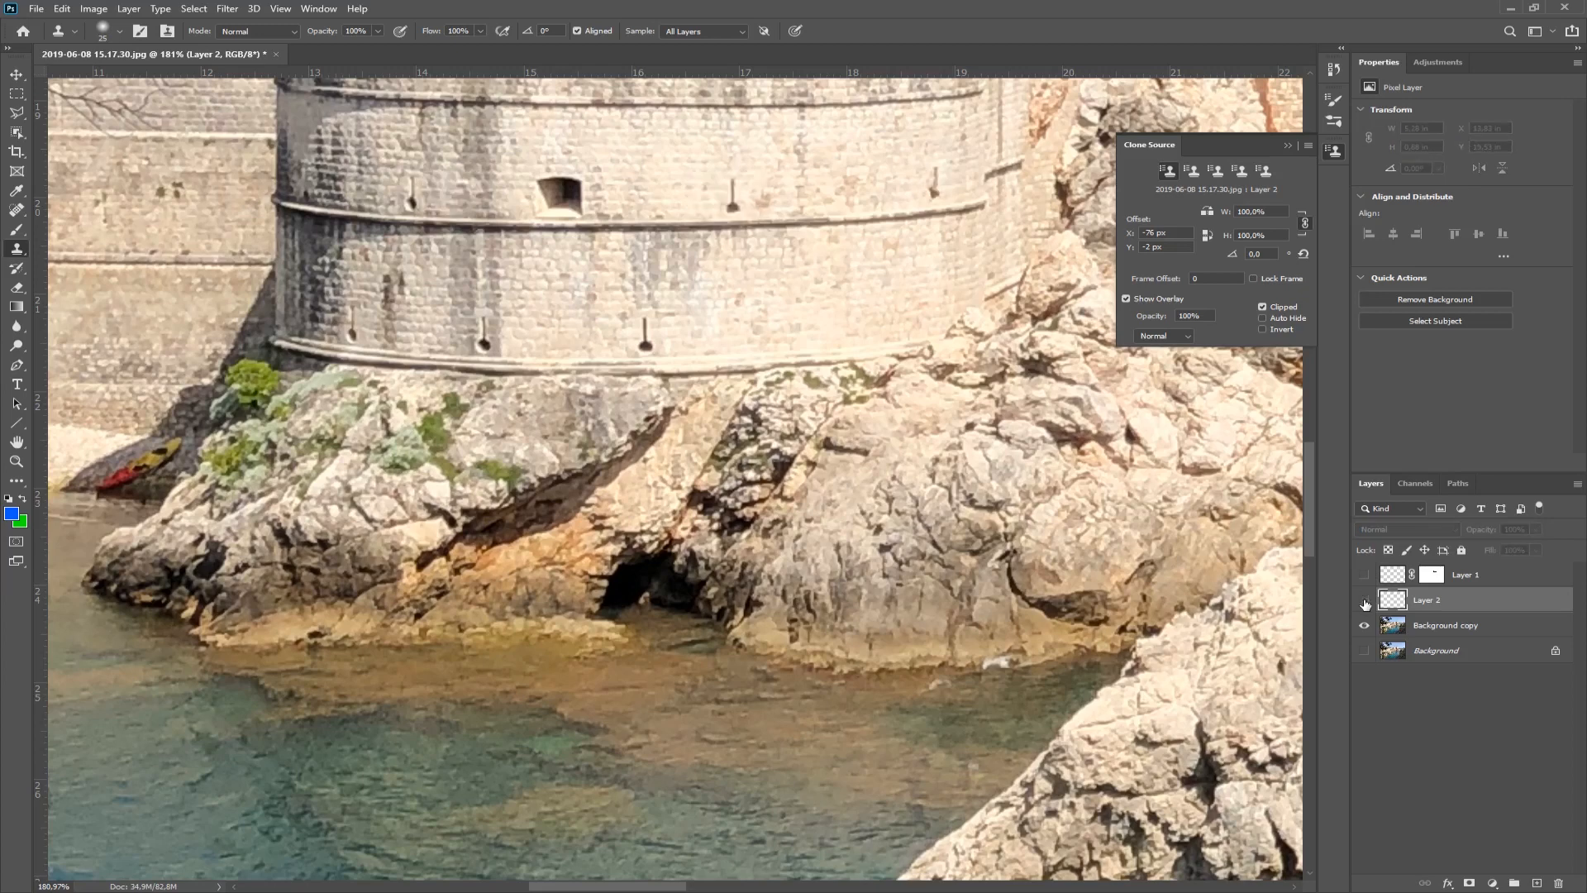
{"action": "left_click", "coordinate": [1364, 601]}
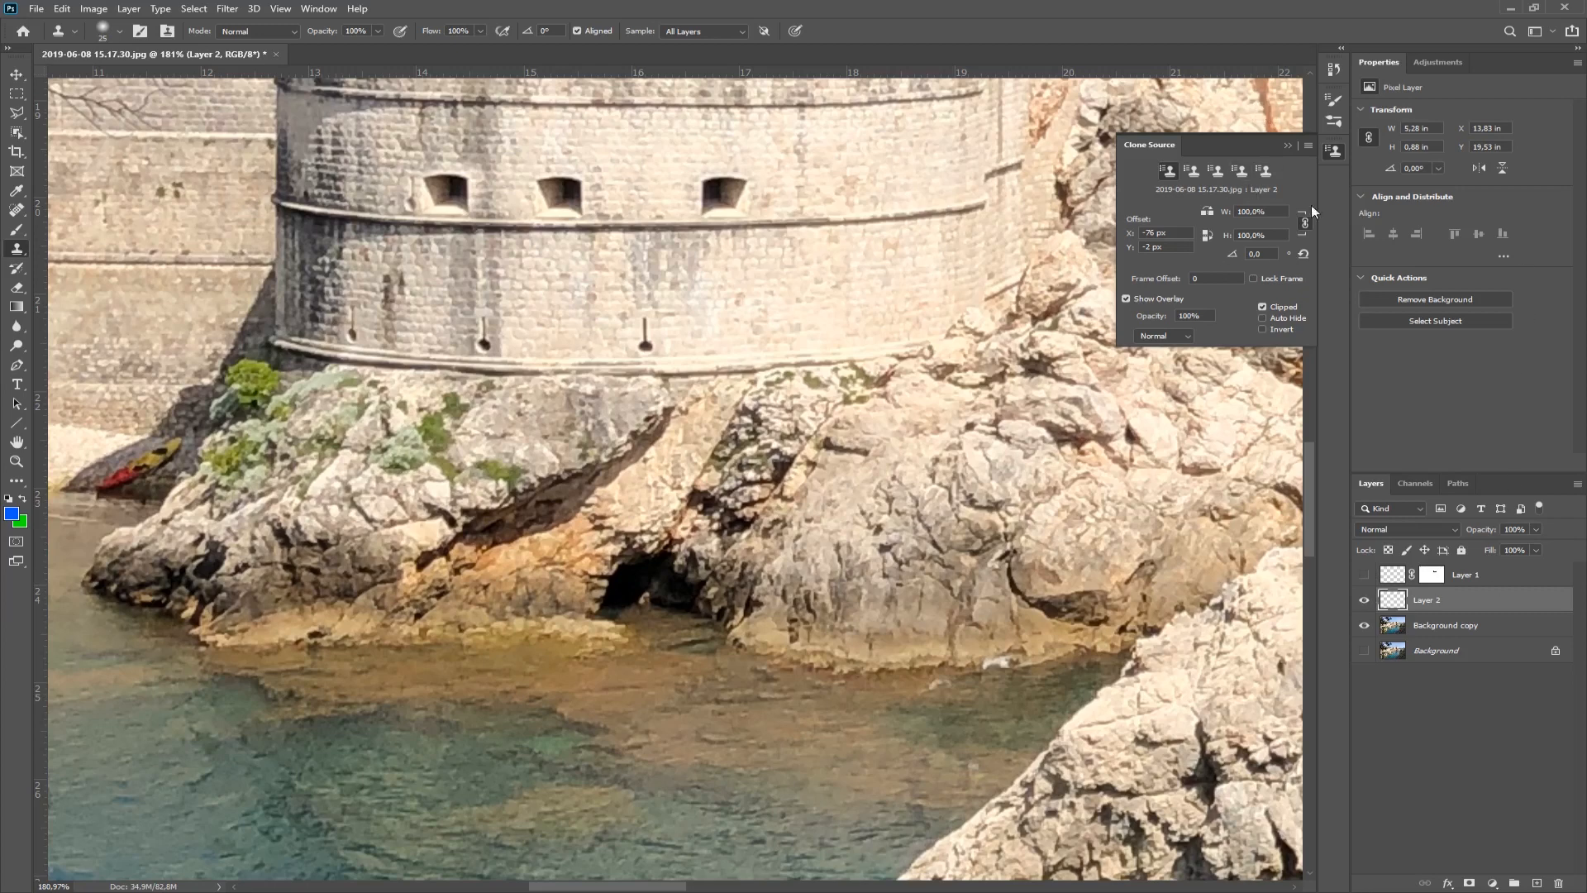
{"action": "left_click", "coordinate": [1287, 148]}
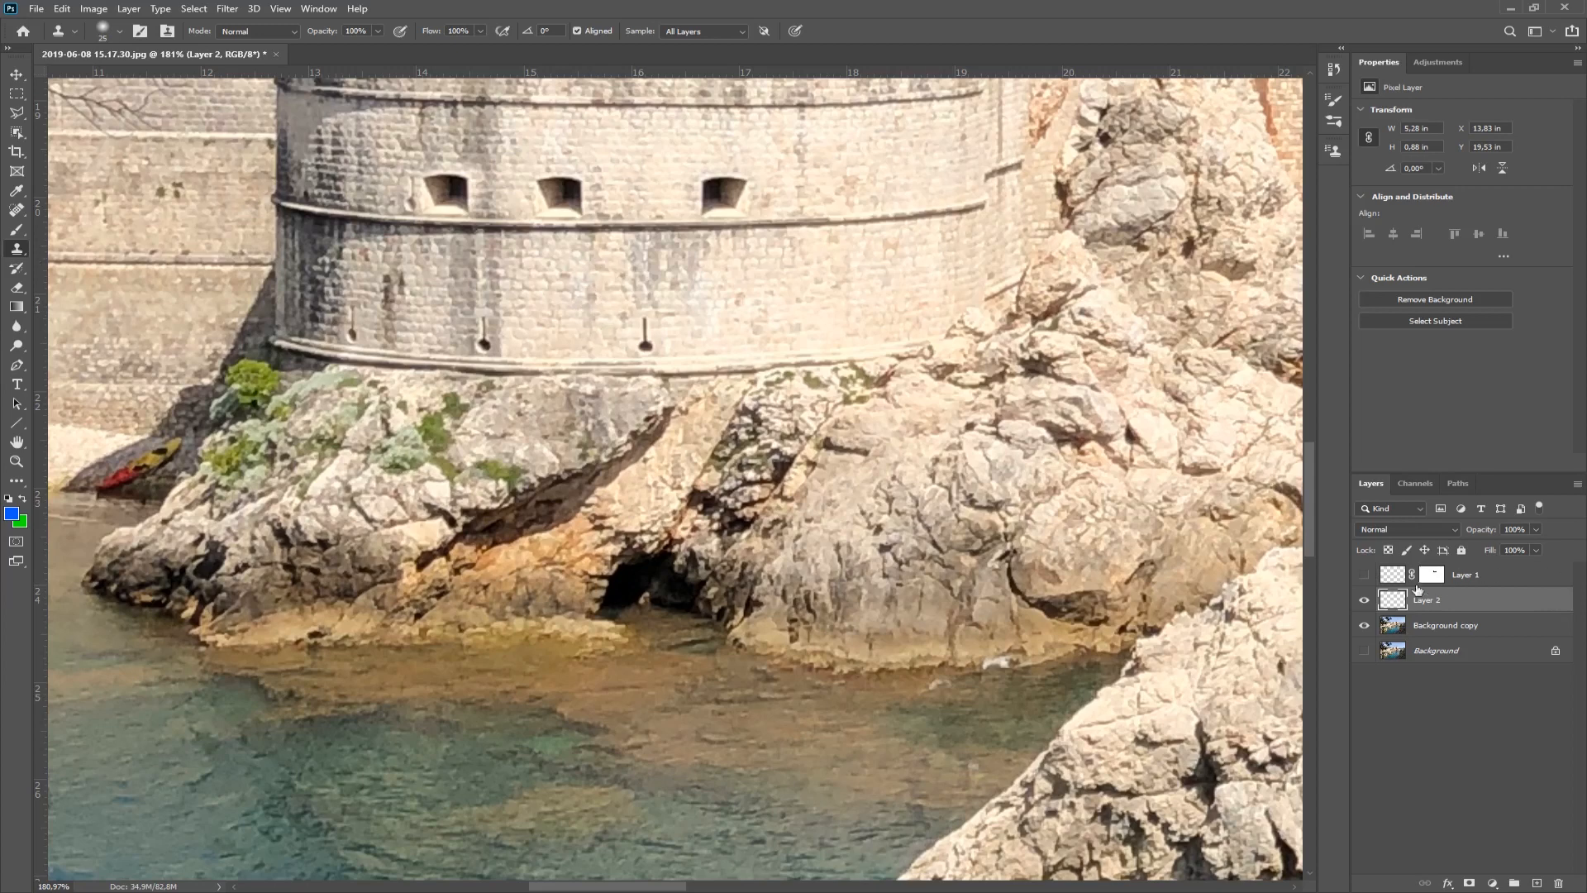
{"action": "mouse_move", "coordinate": [1459, 602]}
{"action": "left_mouse_down"}
{"action": "mouse_move", "coordinate": [1479, 774]}
{"action": "mouse_move", "coordinate": [1512, 847]}
{"action": "mouse_move", "coordinate": [1558, 883]}
{"action": "left_mouse_up"}
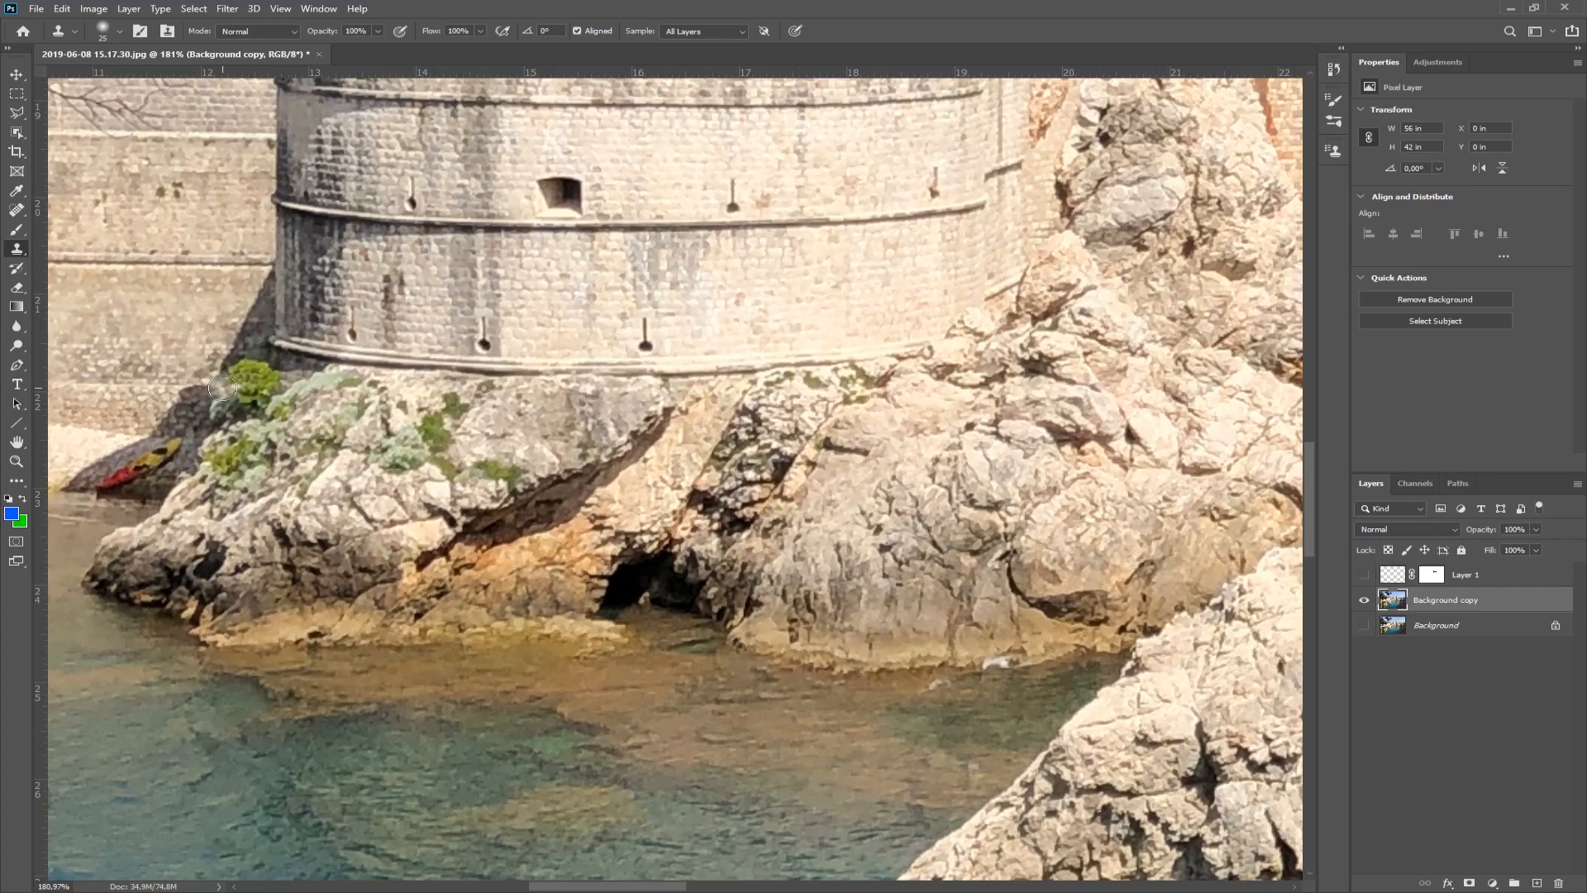
Step: Paint a soft blue dot on the open sky with the Brush tool and remove it with the Spot Healing Brush
{"action": "left_click", "coordinate": [16, 212]}
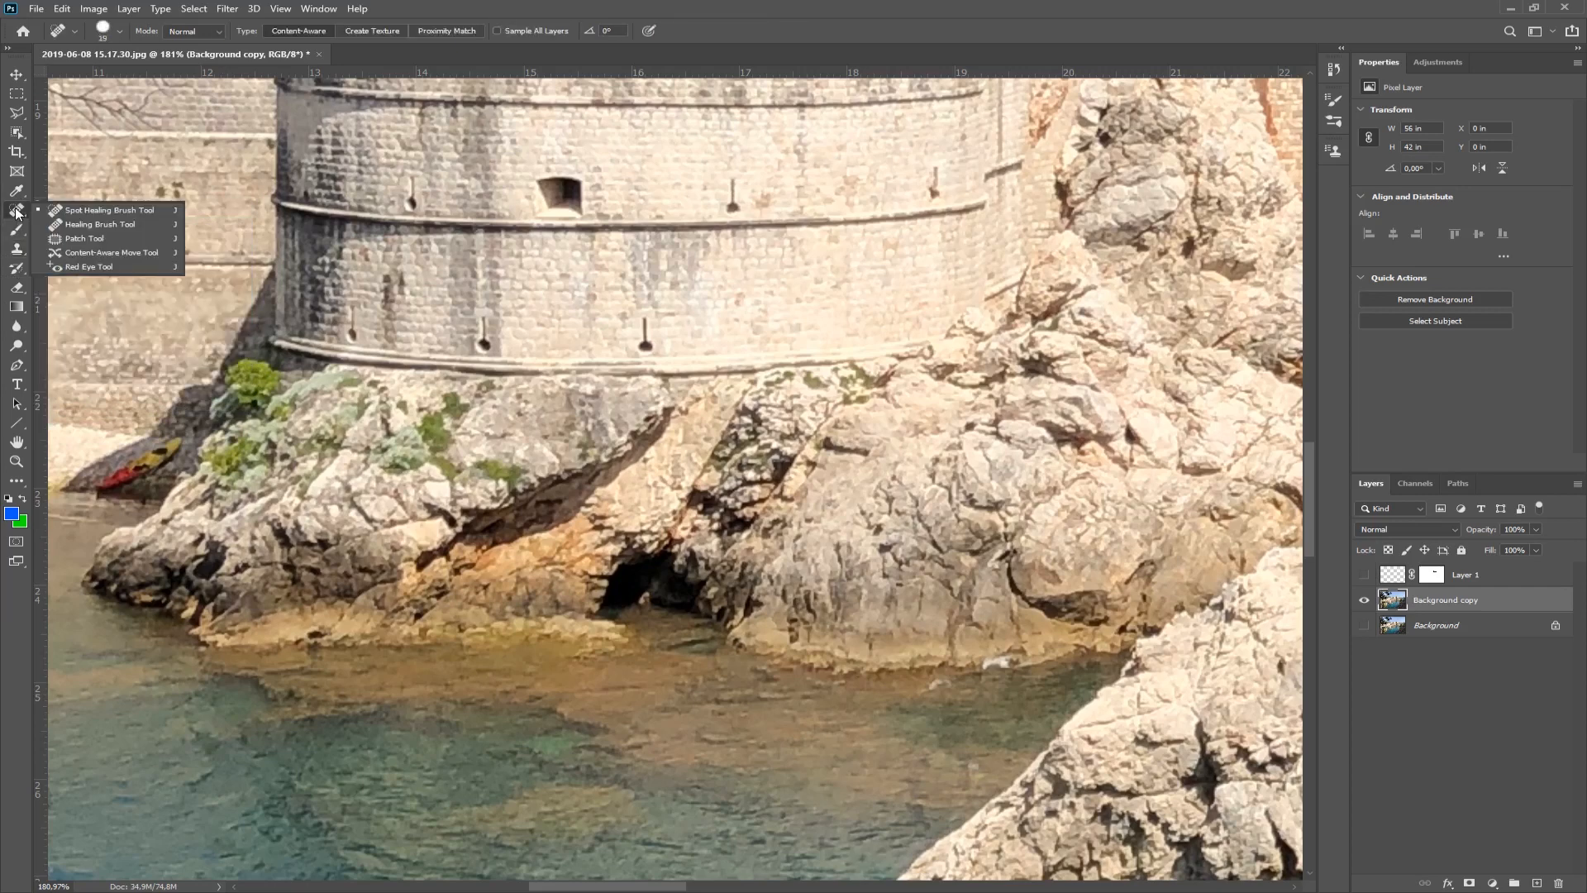
{"action": "left_click", "coordinate": [78, 215]}
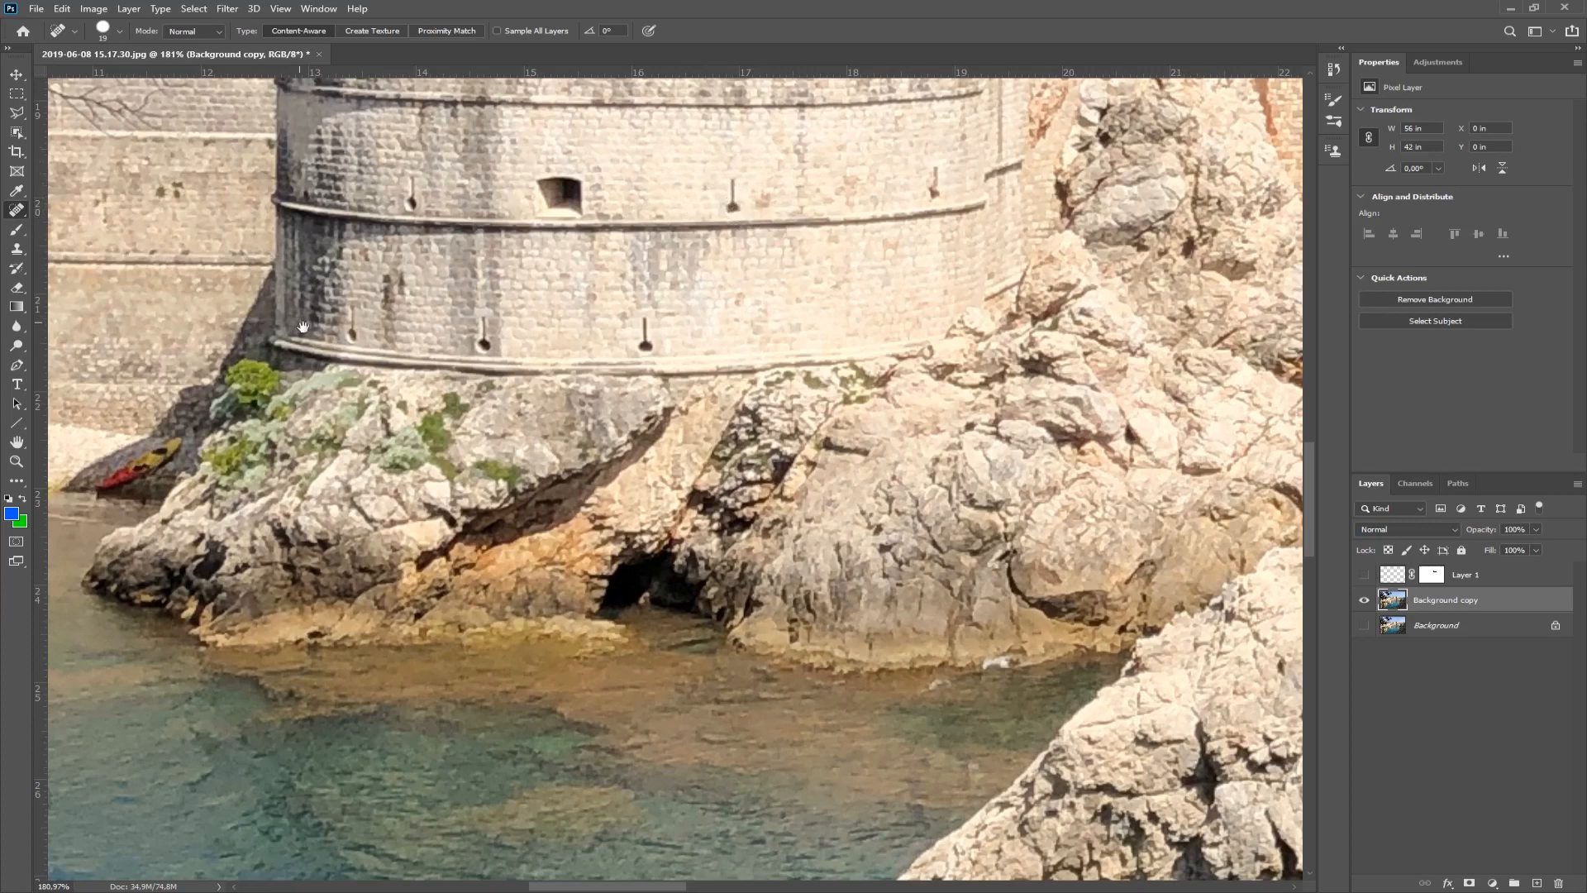
{"action": "left_click_drag", "start_coordinate": [303, 320], "coordinate": [647, 568]}
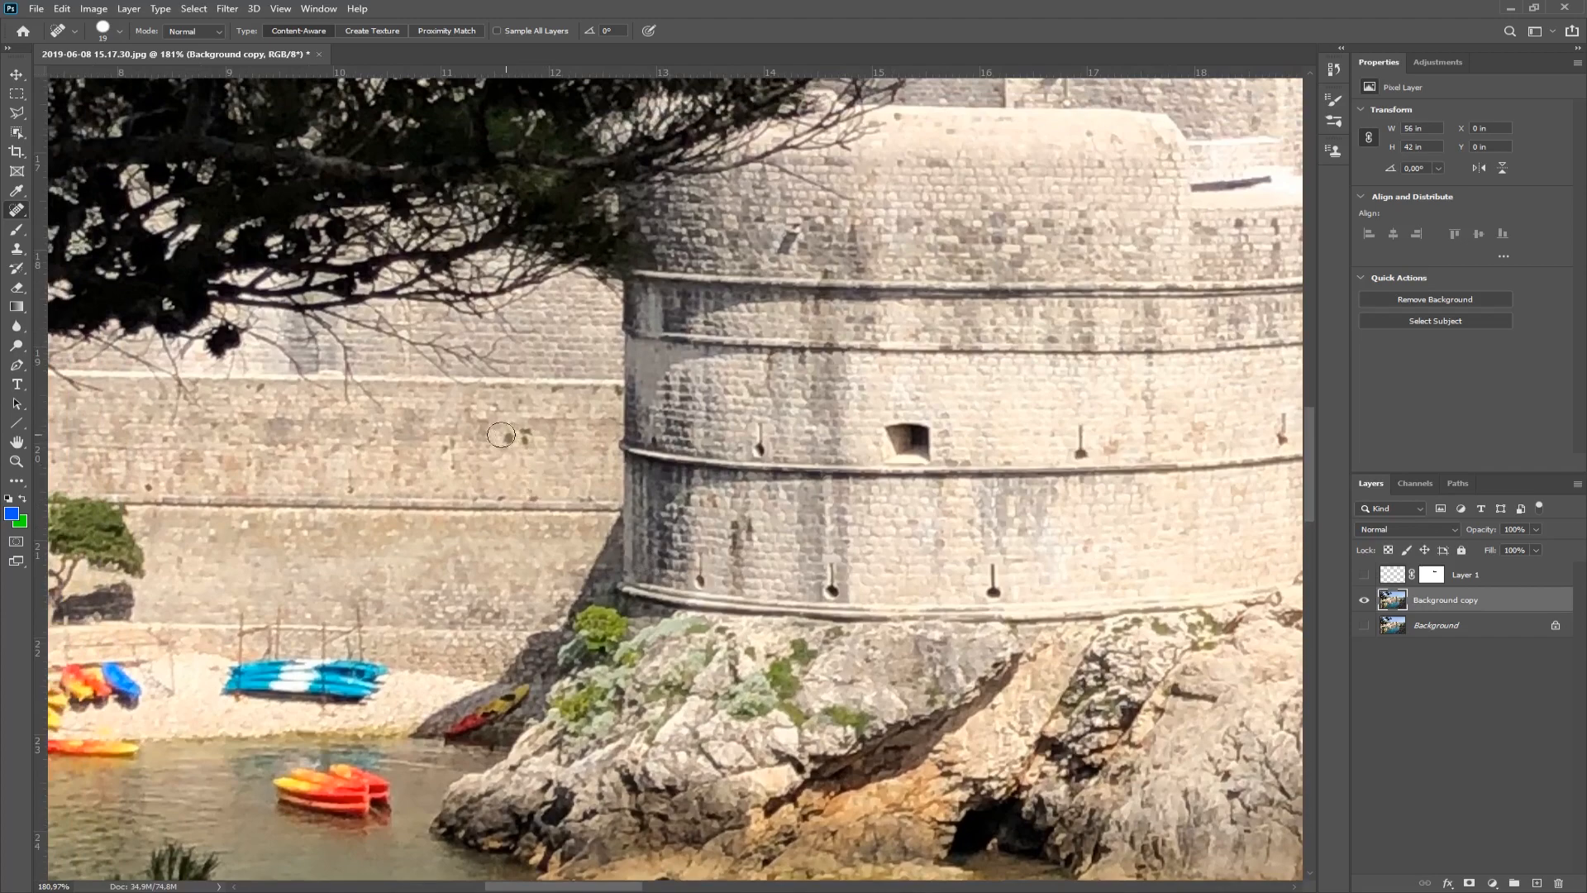
{"action": "left_click_drag", "start_coordinate": [1014, 406], "coordinate": [648, 626]}
{"action": "left_click_drag", "start_coordinate": [1175, 234], "coordinate": [710, 529]}
{"action": "left_click_drag", "start_coordinate": [1121, 231], "coordinate": [579, 659]}
{"action": "left_click_drag", "start_coordinate": [707, 555], "coordinate": [670, 563]}
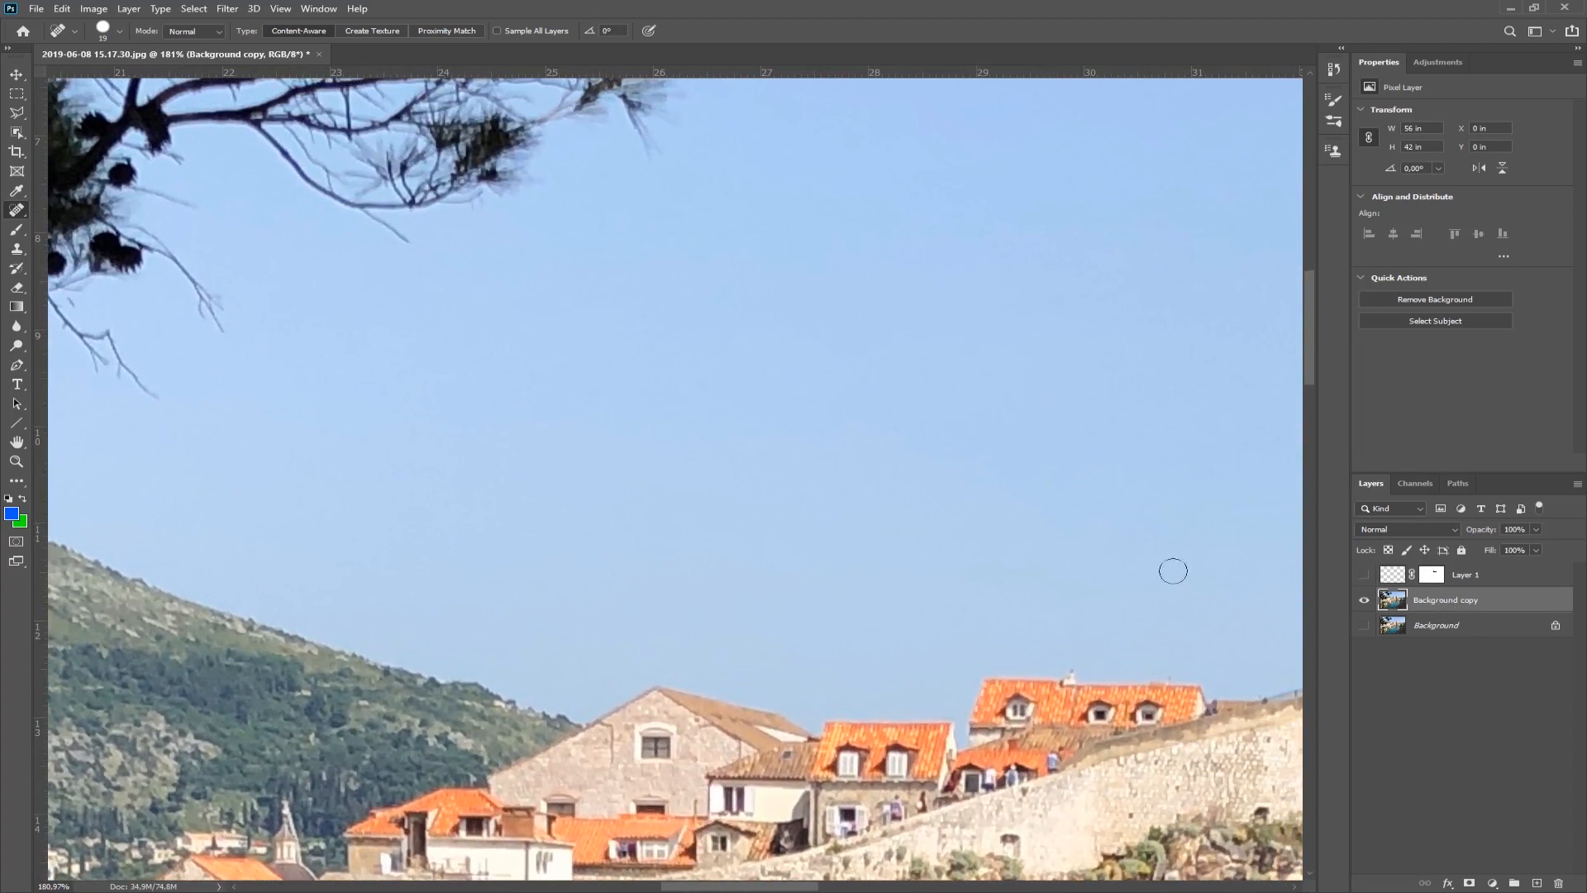
{"action": "key", "text": "b"}
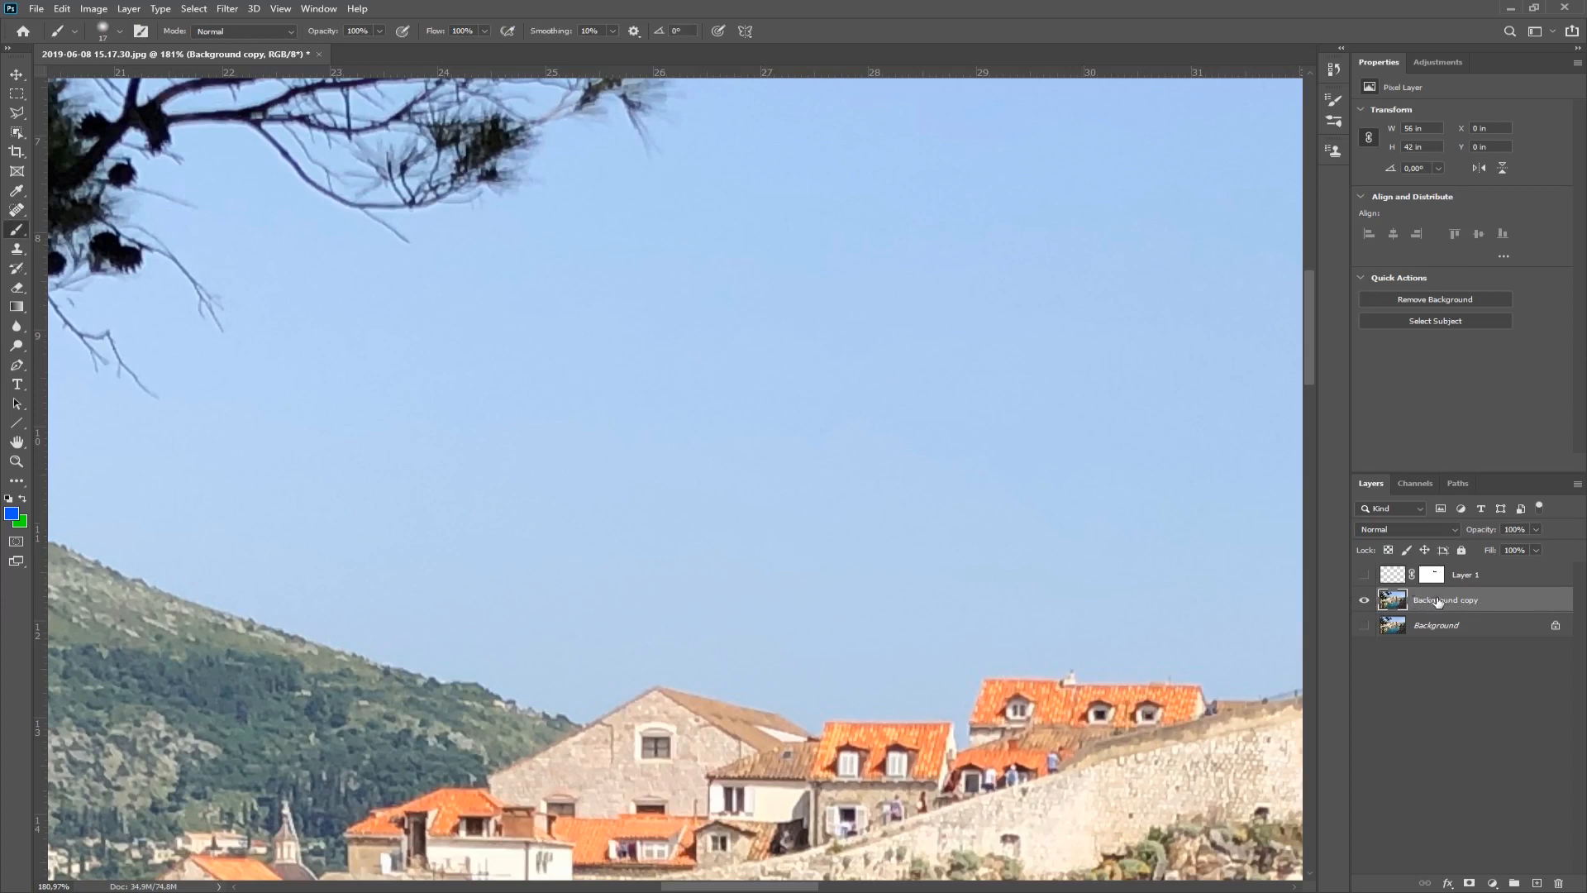
{"action": "left_click", "coordinate": [828, 318]}
{"action": "left_click", "coordinate": [18, 212]}
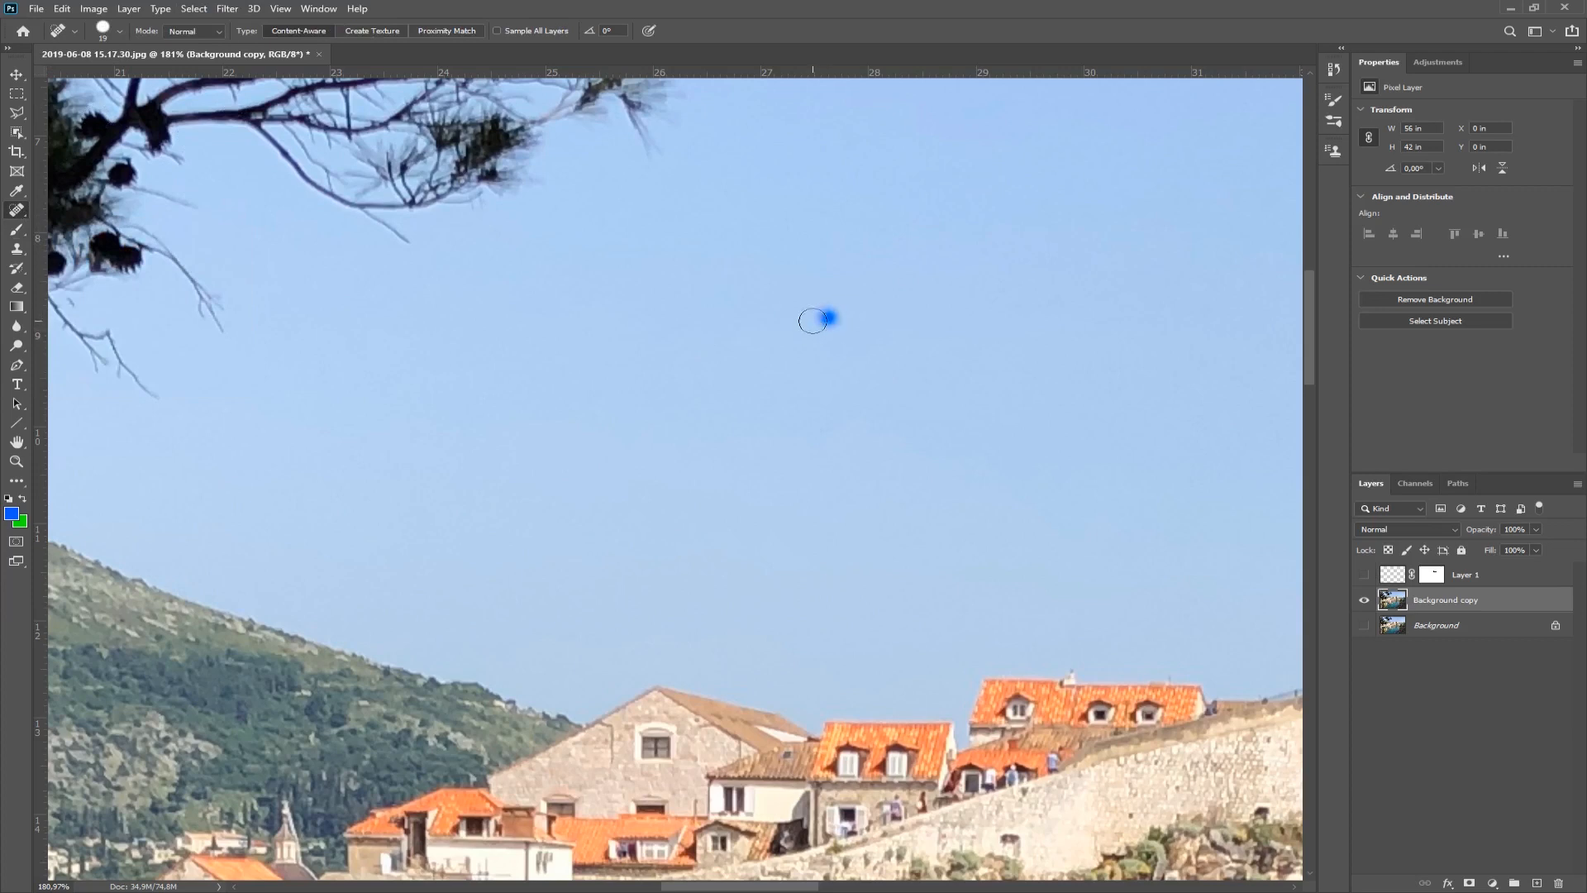
{"action": "mouse_move", "coordinate": [841, 317]}
{"action": "left_mouse_down"}
{"action": "mouse_move", "coordinate": [822, 322]}
{"action": "mouse_move", "coordinate": [831, 307]}
{"action": "mouse_move", "coordinate": [838, 326]}
{"action": "left_mouse_up"}
Step: Try healing away the gable window of the large stone house directly on Background copy, and undo it
{"action": "left_click_drag", "start_coordinate": [832, 588], "coordinate": [890, 218]}
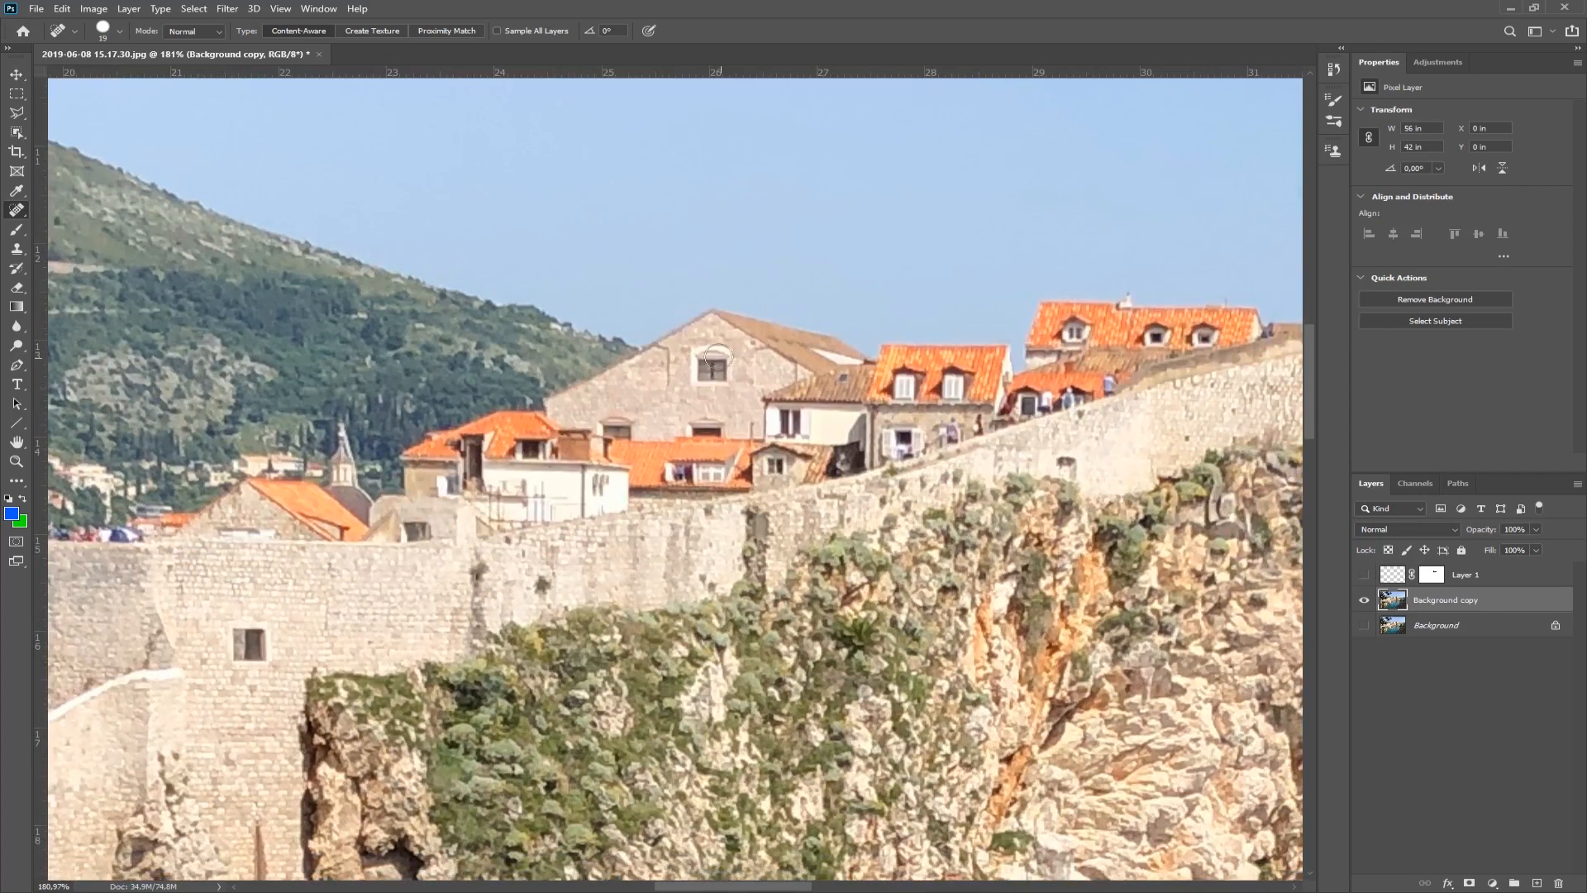
{"action": "mouse_move", "coordinate": [698, 354]}
{"action": "left_mouse_down"}
{"action": "mouse_move", "coordinate": [696, 374]}
{"action": "mouse_move", "coordinate": [717, 380]}
{"action": "mouse_move", "coordinate": [721, 357]}
{"action": "mouse_move", "coordinate": [704, 347]}
{"action": "mouse_move", "coordinate": [701, 364]}
{"action": "left_mouse_up"}
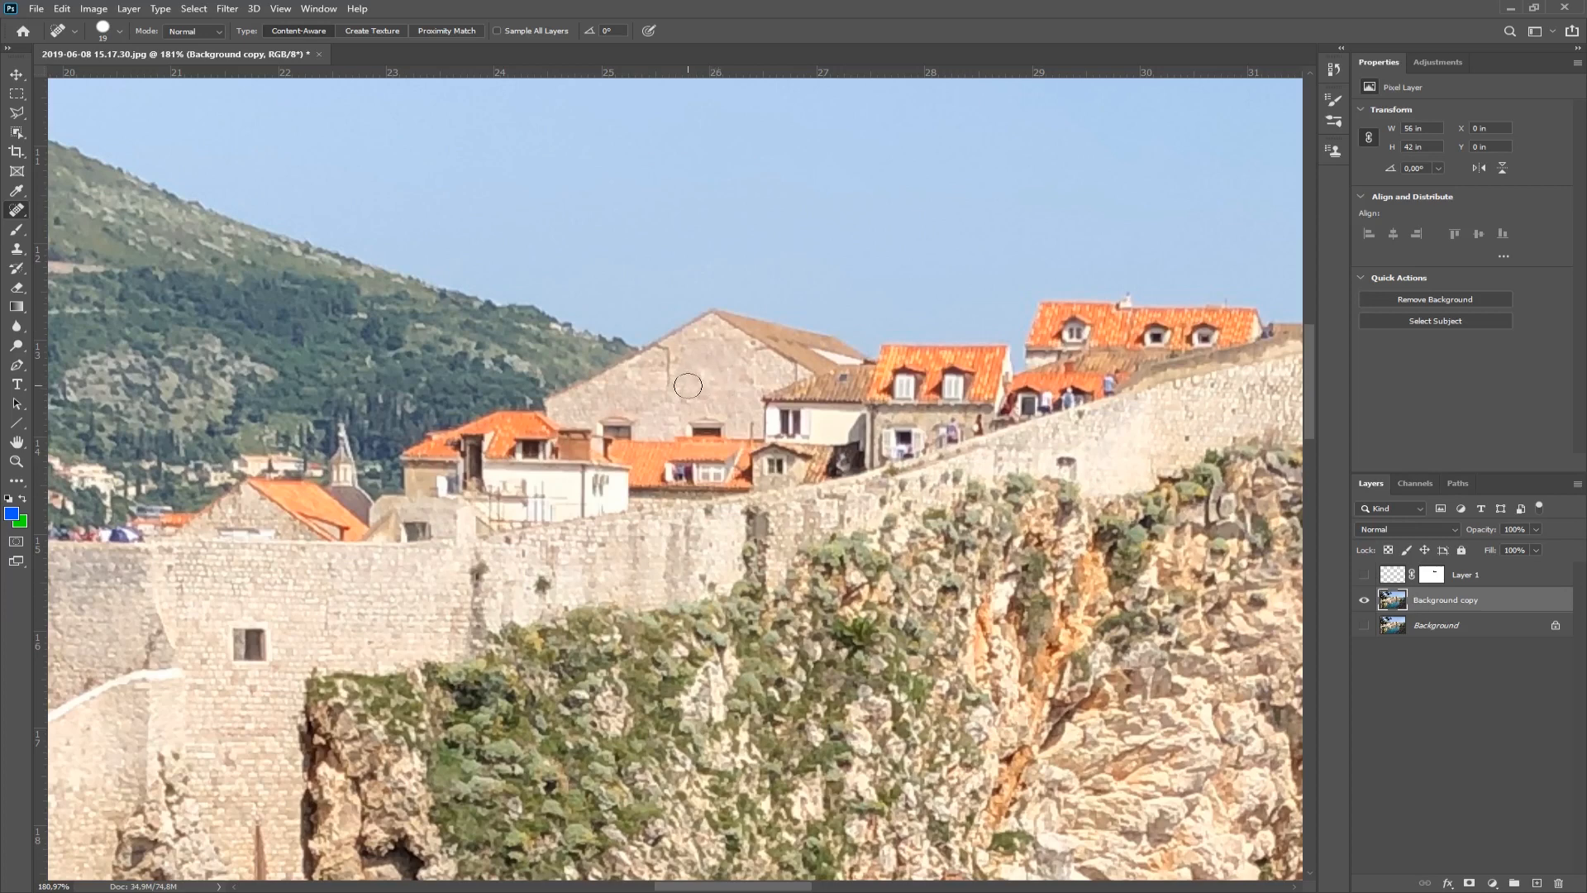
{"action": "key", "text": "ctrl+z"}
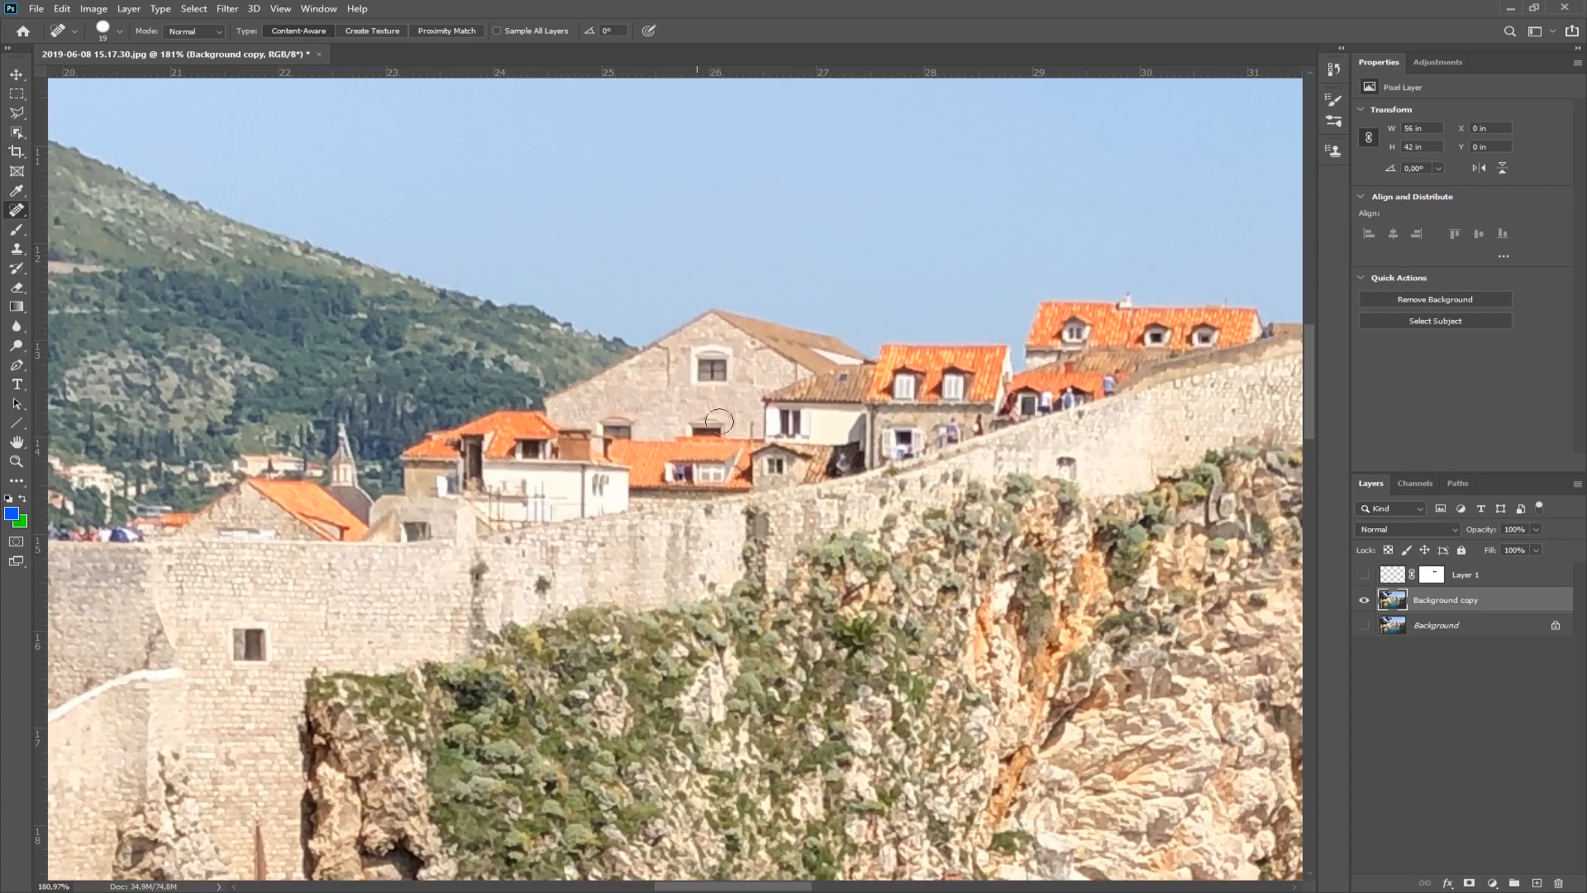
Step: Add a new layer above Background copy and heal away the stone house's gable window on it, sampling all layers
{"action": "left_click", "coordinate": [1536, 883]}
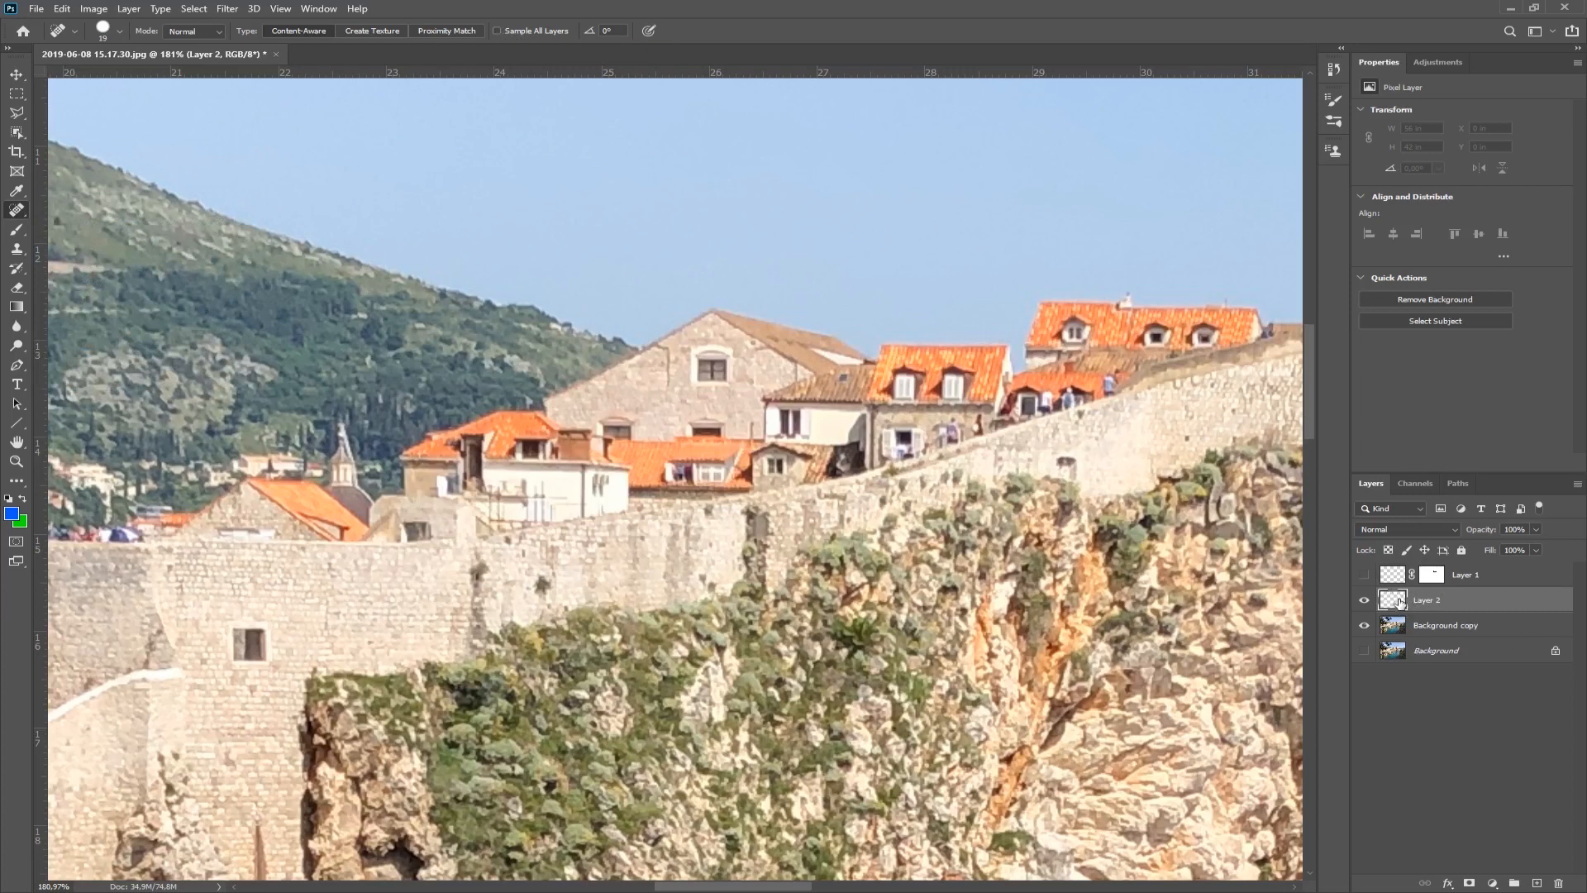
{"action": "left_click", "coordinate": [497, 31]}
{"action": "mouse_move", "coordinate": [699, 378]}
{"action": "left_mouse_down"}
{"action": "mouse_move", "coordinate": [727, 363]}
{"action": "mouse_move", "coordinate": [699, 350]}
{"action": "mouse_move", "coordinate": [700, 367]}
{"action": "left_mouse_up"}
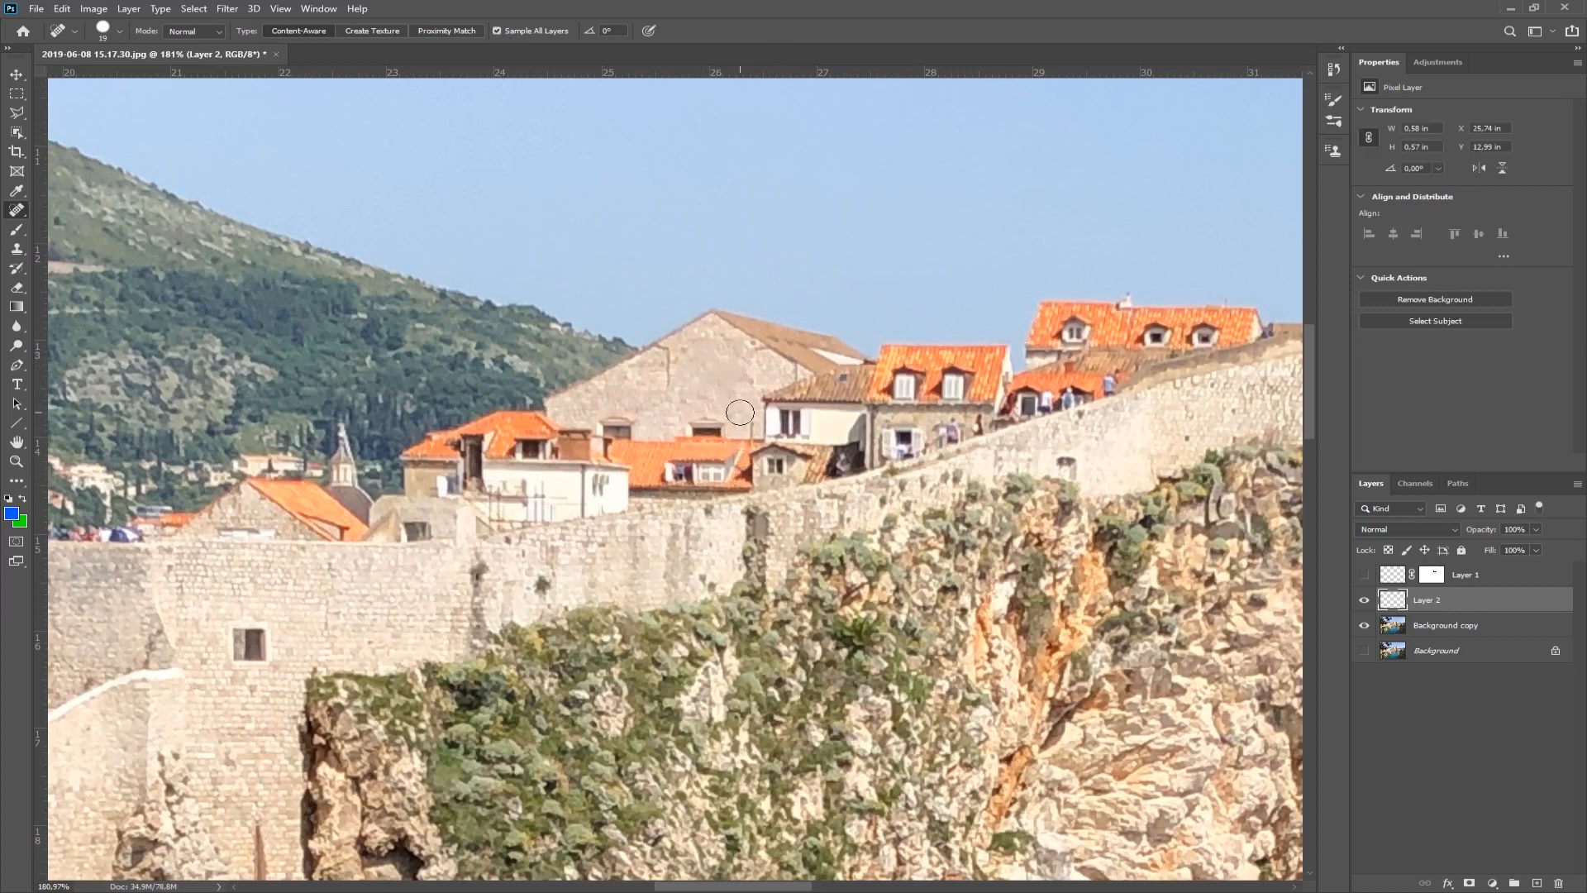
Step: Inspect the healed patch alone and against the original photo by toggling the visibility of Background copy and Layer 2
{"action": "left_click", "coordinate": [1364, 625]}
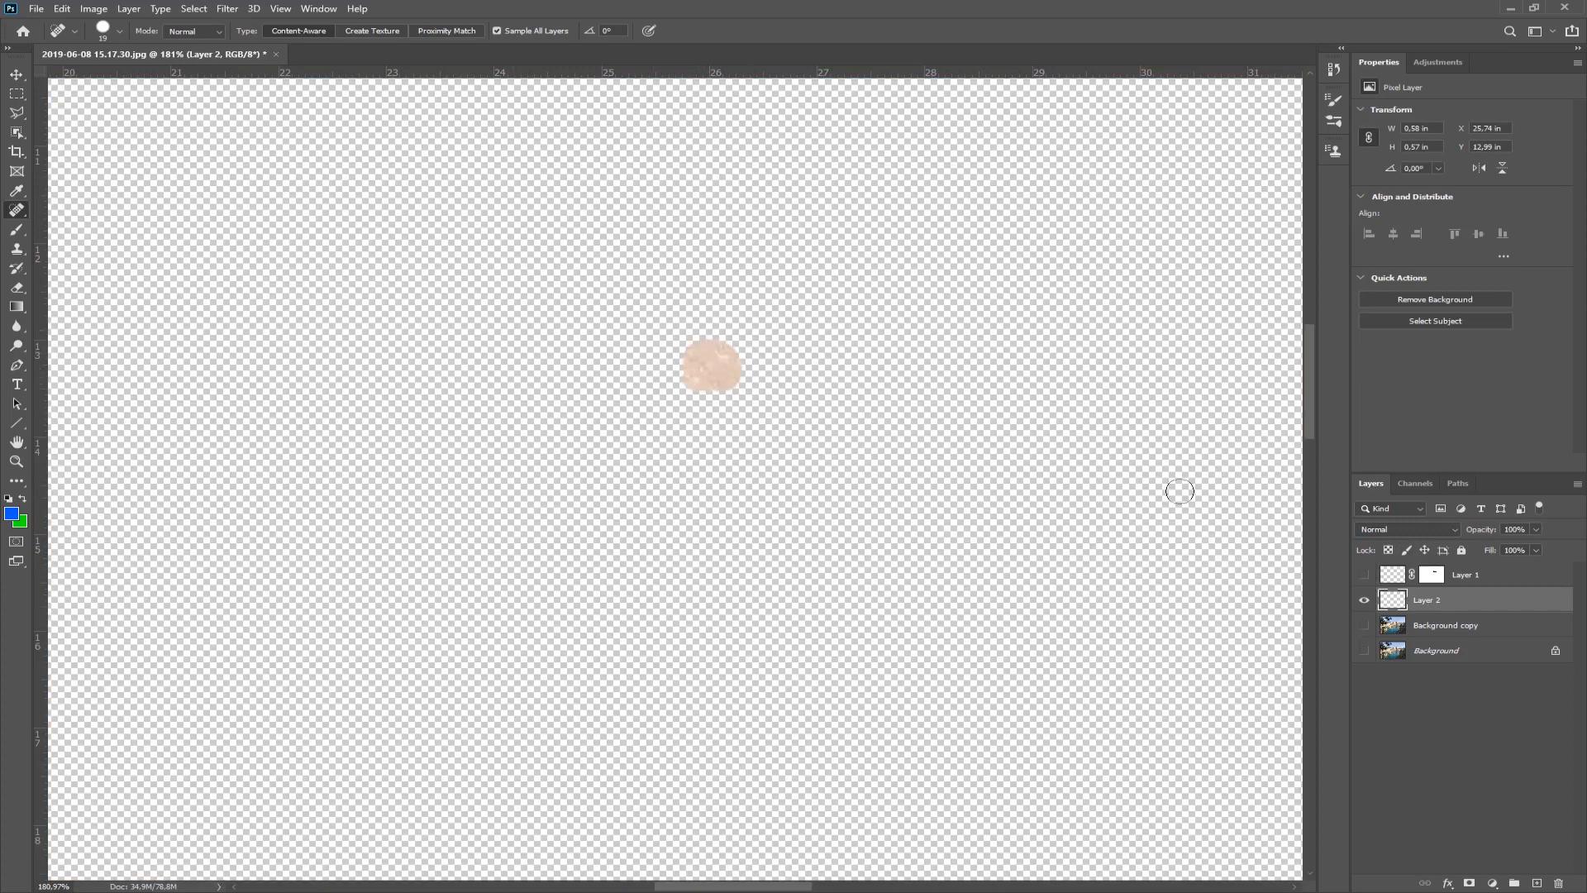
{"action": "left_click", "coordinate": [1365, 626]}
{"action": "left_click", "coordinate": [1364, 600]}
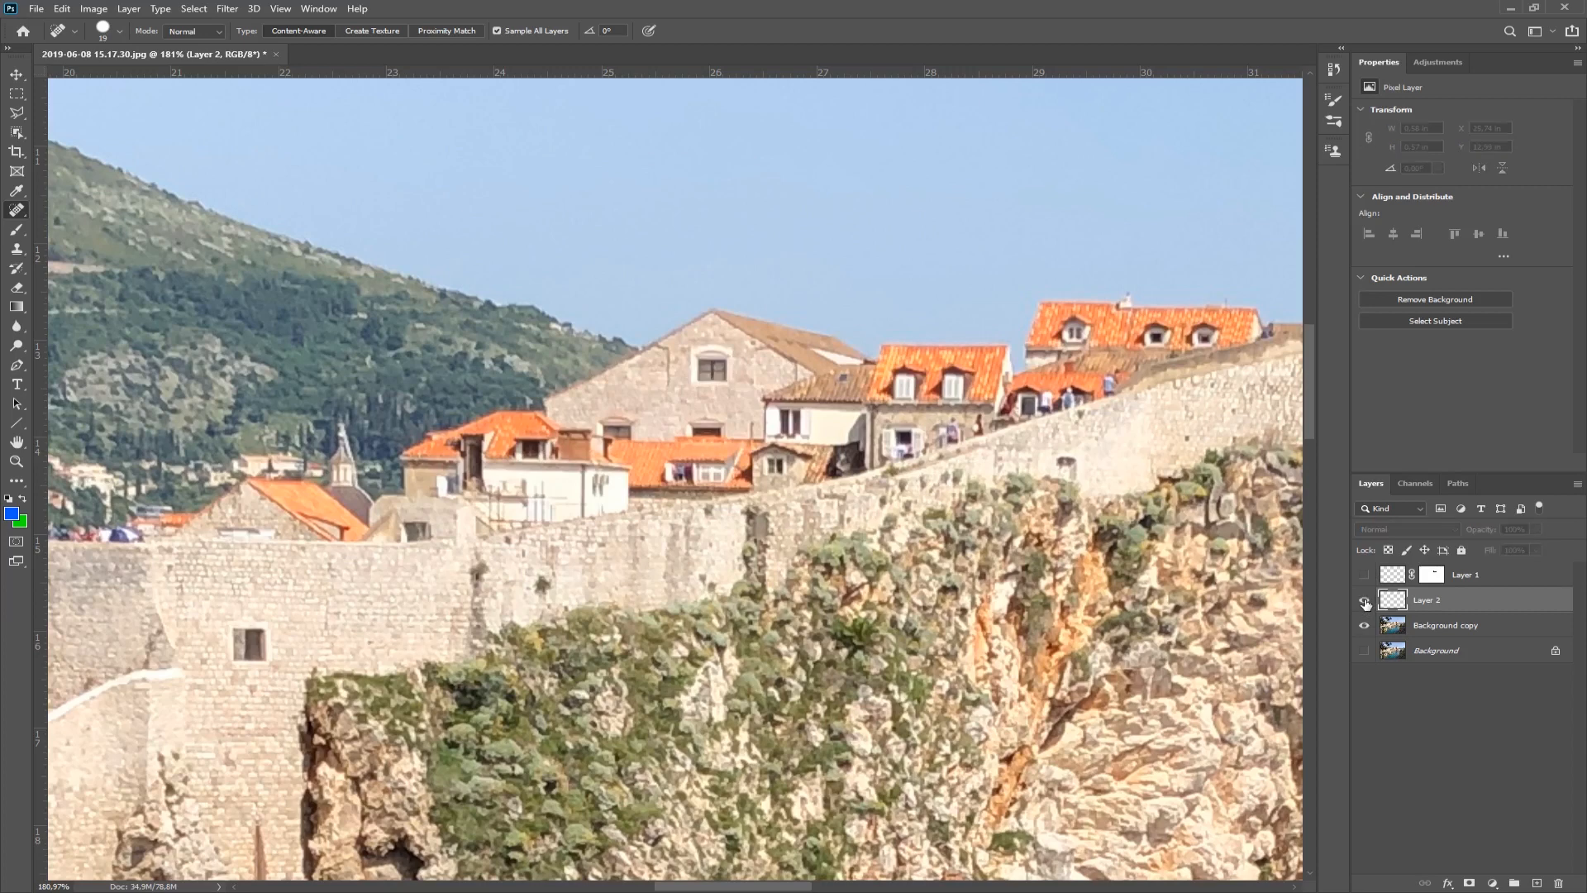
{"action": "left_click", "coordinate": [1365, 600]}
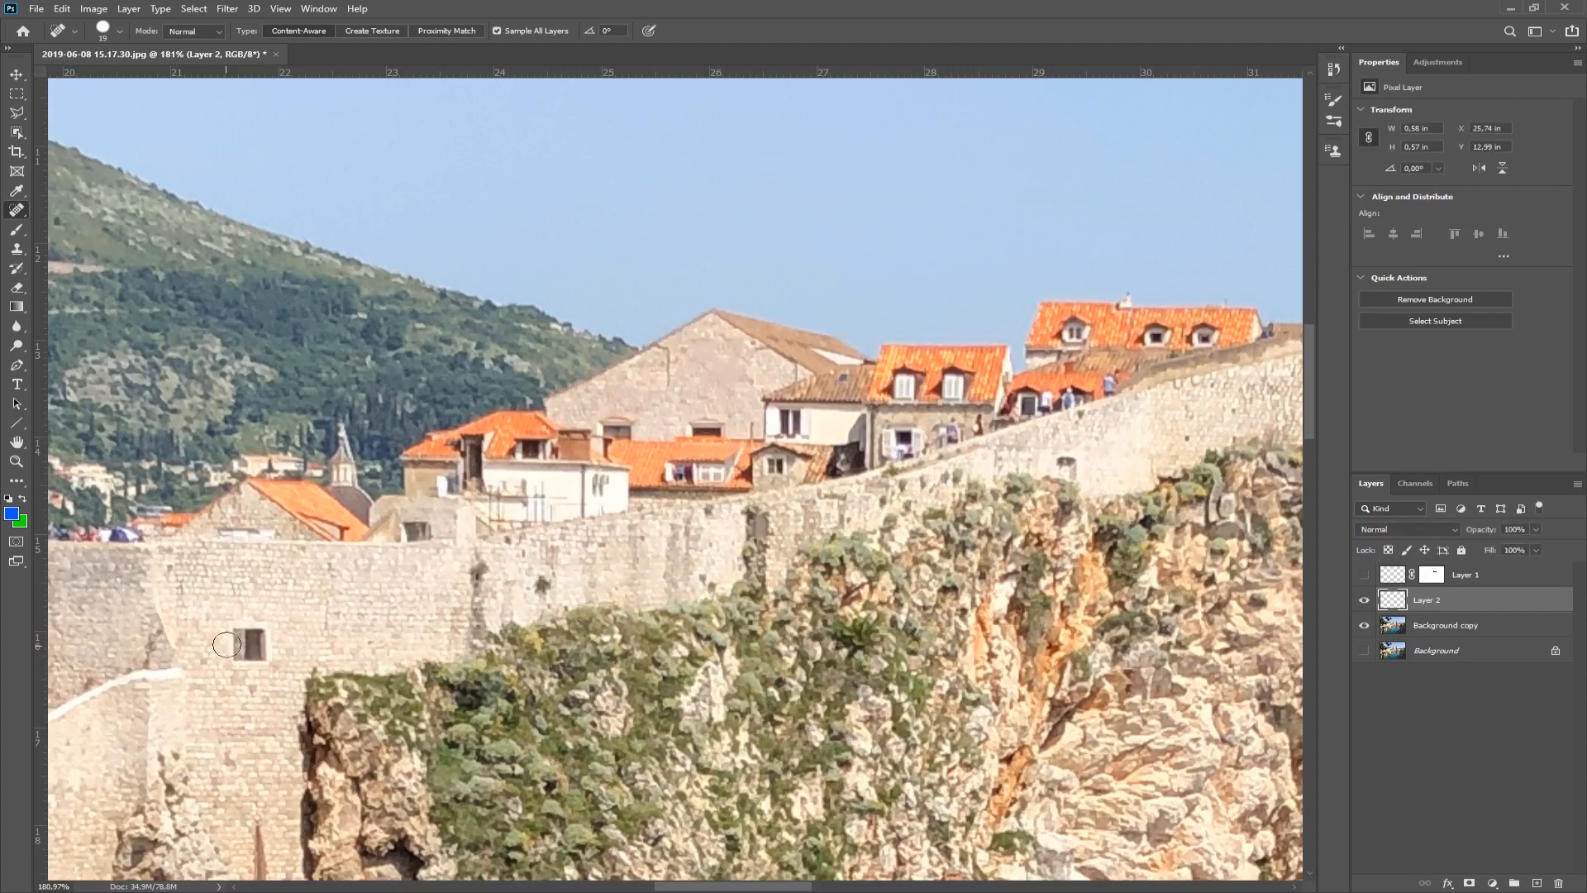
Step: Heal away the fortress wall's window beside the cliff and three arrow slits on the round tower
{"action": "mouse_move", "coordinate": [233, 626]}
{"action": "left_mouse_down"}
{"action": "mouse_move", "coordinate": [248, 662]}
{"action": "mouse_move", "coordinate": [267, 657]}
{"action": "mouse_move", "coordinate": [260, 628]}
{"action": "mouse_move", "coordinate": [248, 649]}
{"action": "left_mouse_up"}
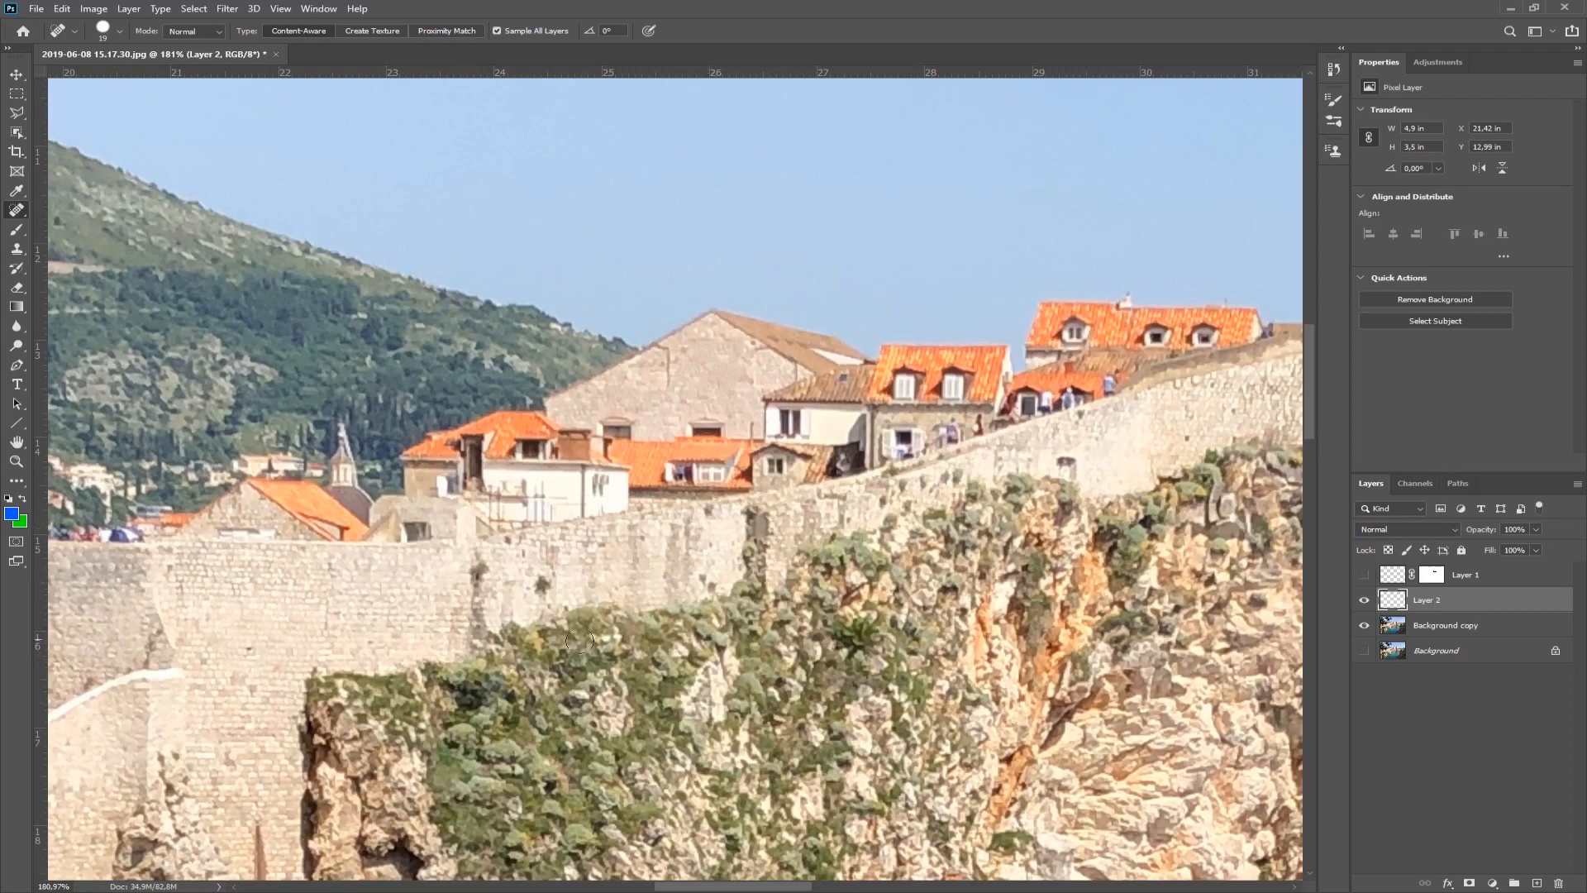
{"action": "left_click_drag", "start_coordinate": [533, 655], "coordinate": [659, 546]}
{"action": "left_click_drag", "start_coordinate": [331, 581], "coordinate": [690, 401]}
{"action": "left_click_drag", "start_coordinate": [289, 742], "coordinate": [690, 420]}
{"action": "left_click_drag", "start_coordinate": [545, 458], "coordinate": [558, 484]}
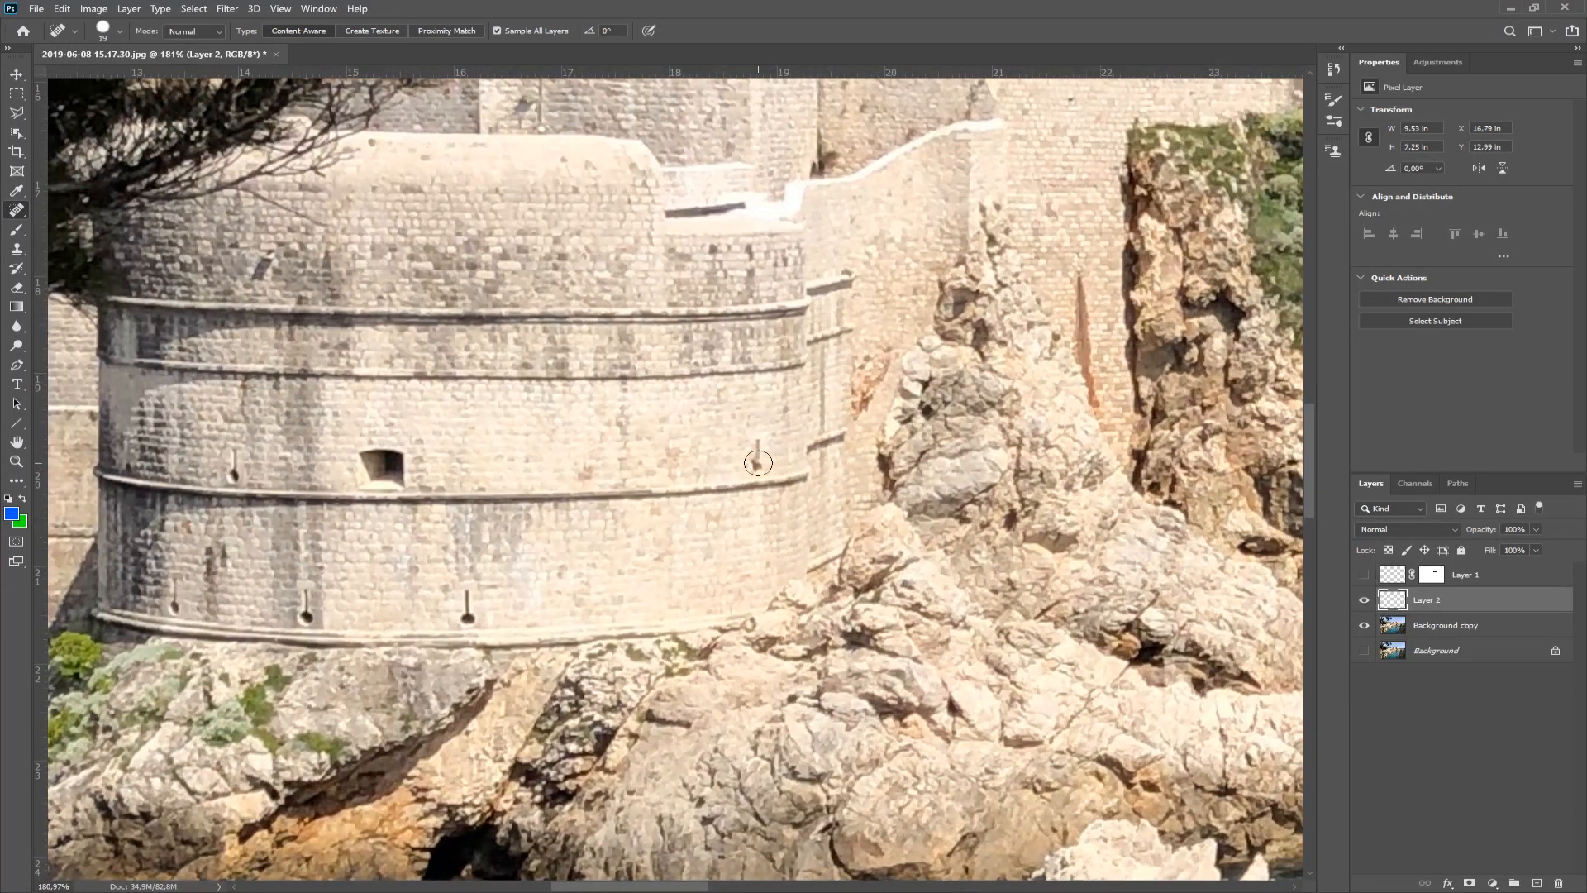
{"action": "mouse_move", "coordinate": [757, 467]}
{"action": "left_mouse_down"}
{"action": "mouse_move", "coordinate": [757, 446]}
{"action": "mouse_move", "coordinate": [748, 477]}
{"action": "left_mouse_up"}
{"action": "left_click_drag", "start_coordinate": [468, 588], "coordinate": [469, 615]}
Step: Review the whole retouched photo, hide Layer 2, and make Background copy the active layer
{"action": "key", "text": "z"}
{"action": "right_click", "coordinate": [657, 478]}
{"action": "left_click", "coordinate": [693, 491]}
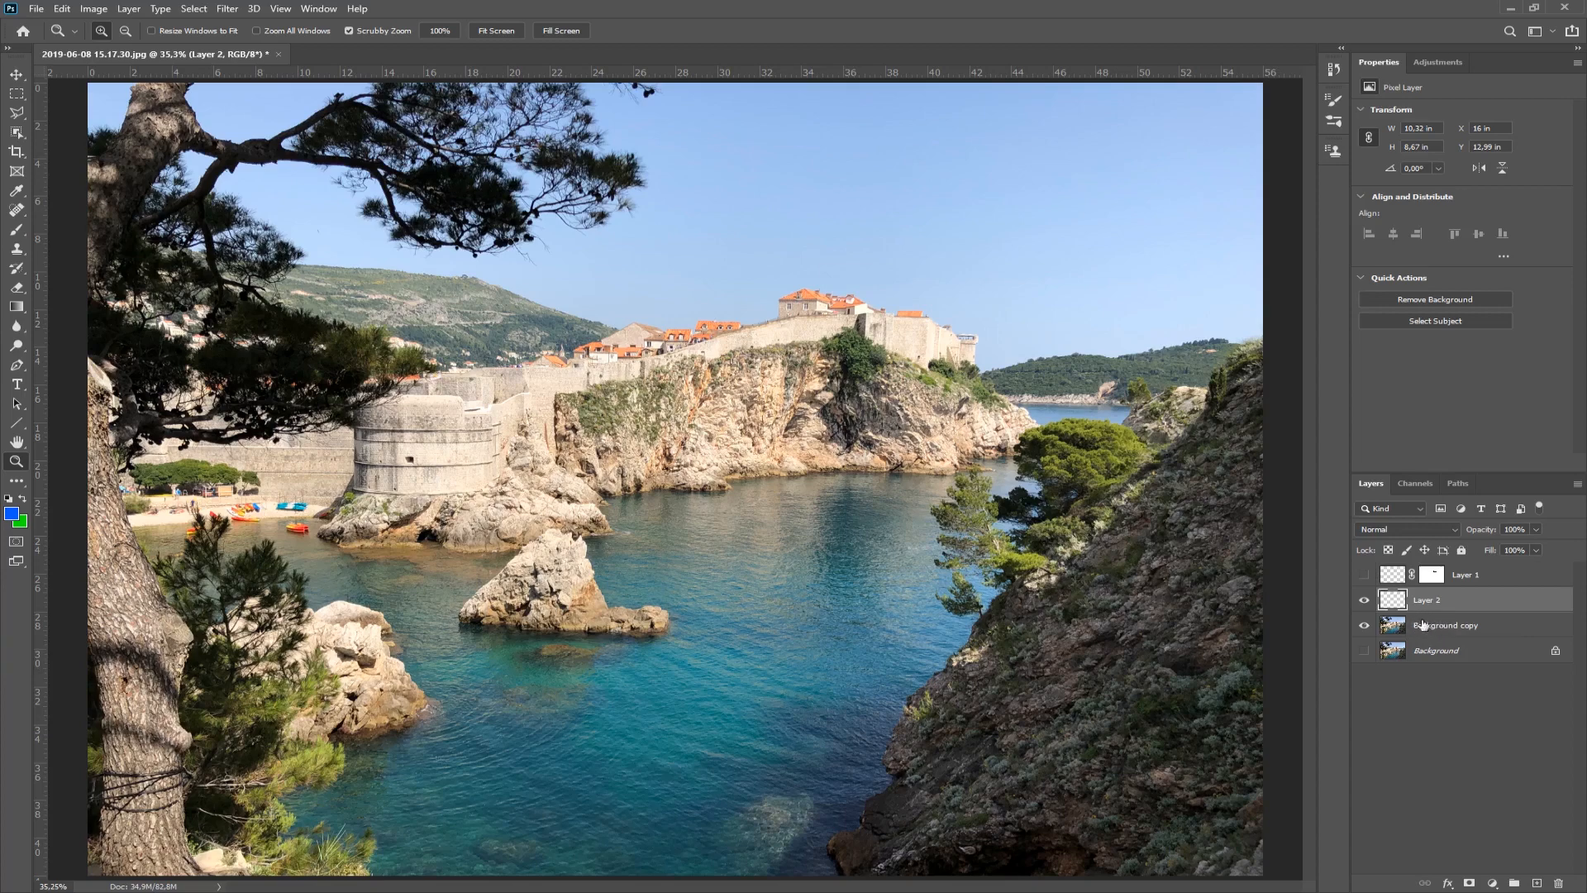
{"action": "left_click", "coordinate": [1364, 601]}
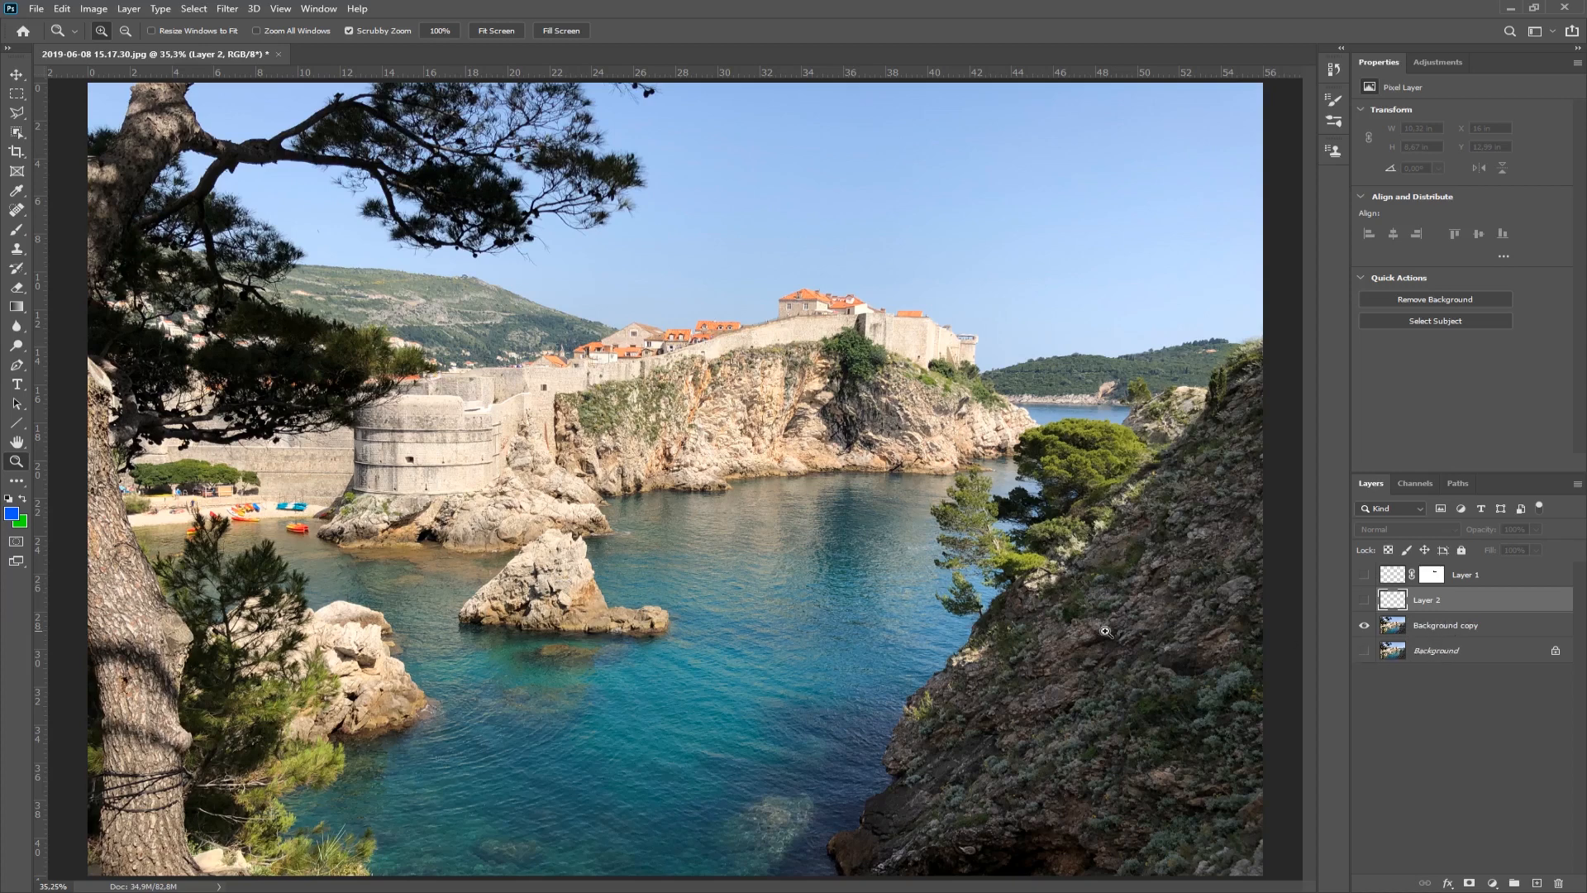
{"action": "left_click", "coordinate": [1432, 627]}
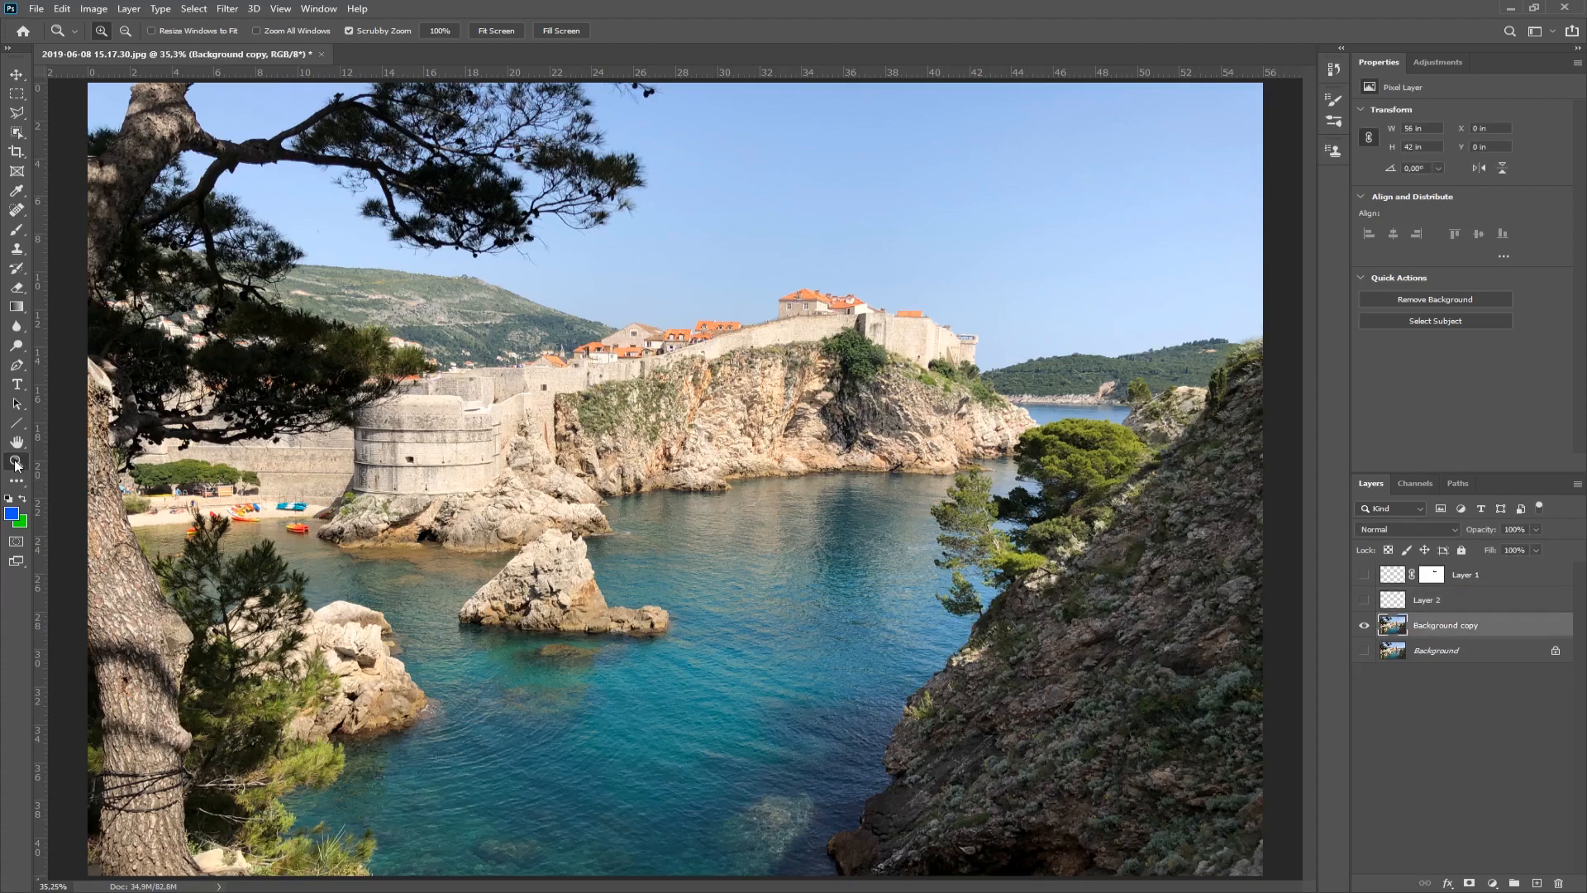
Step: With the Lasso tool and a 3 px feather, select the rock islet in the bay with some surrounding water
{"action": "right_click", "coordinate": [554, 580]}
{"action": "left_click", "coordinate": [585, 612]}
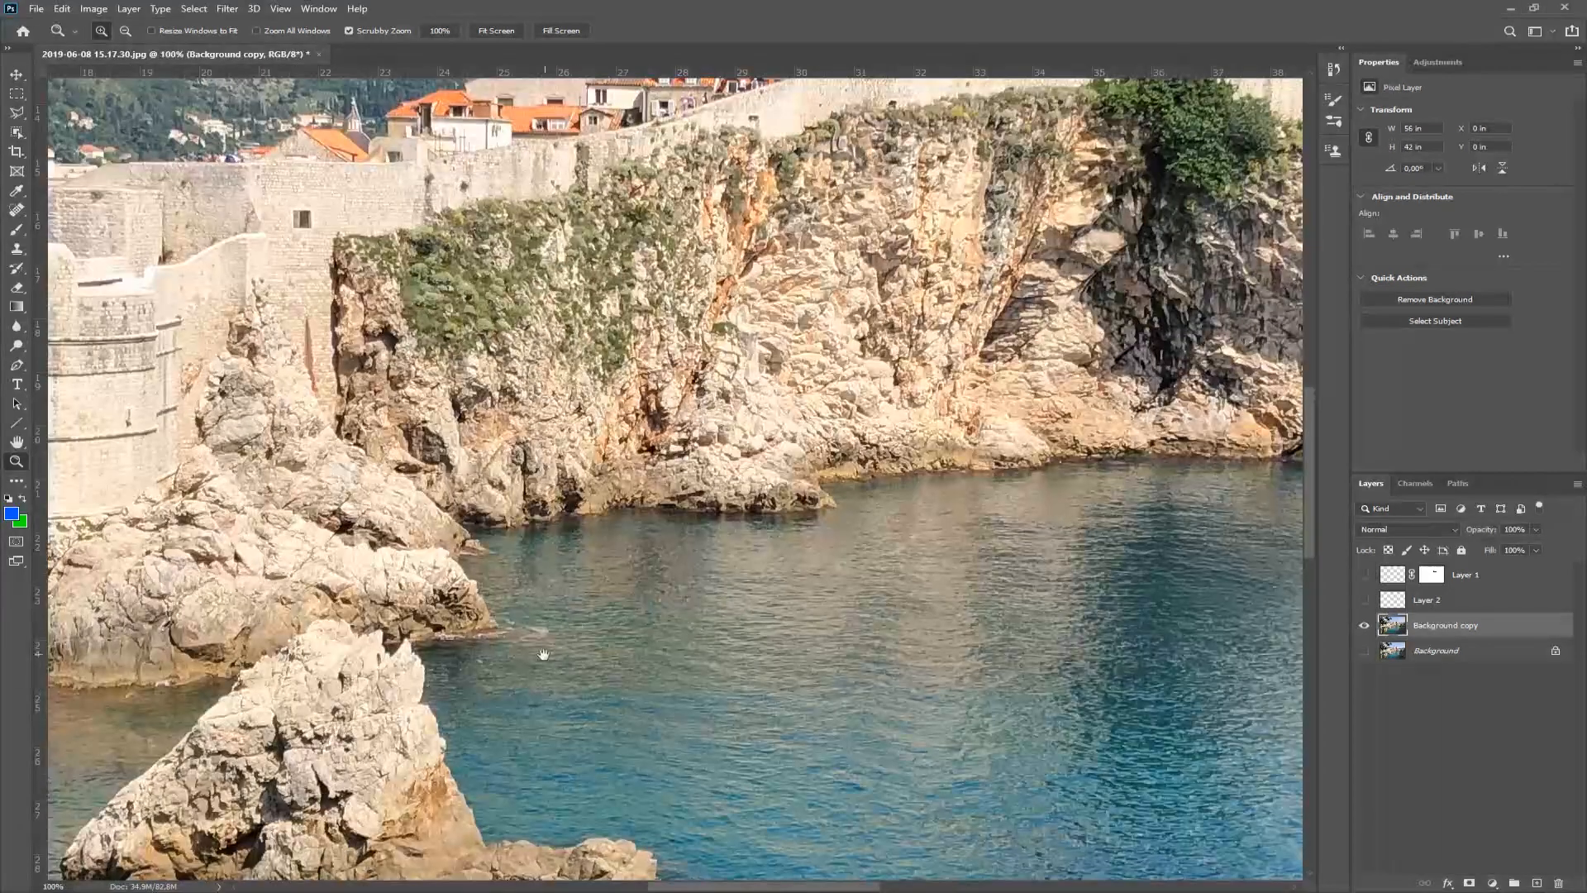
{"action": "left_click_drag", "start_coordinate": [542, 649], "coordinate": [798, 333]}
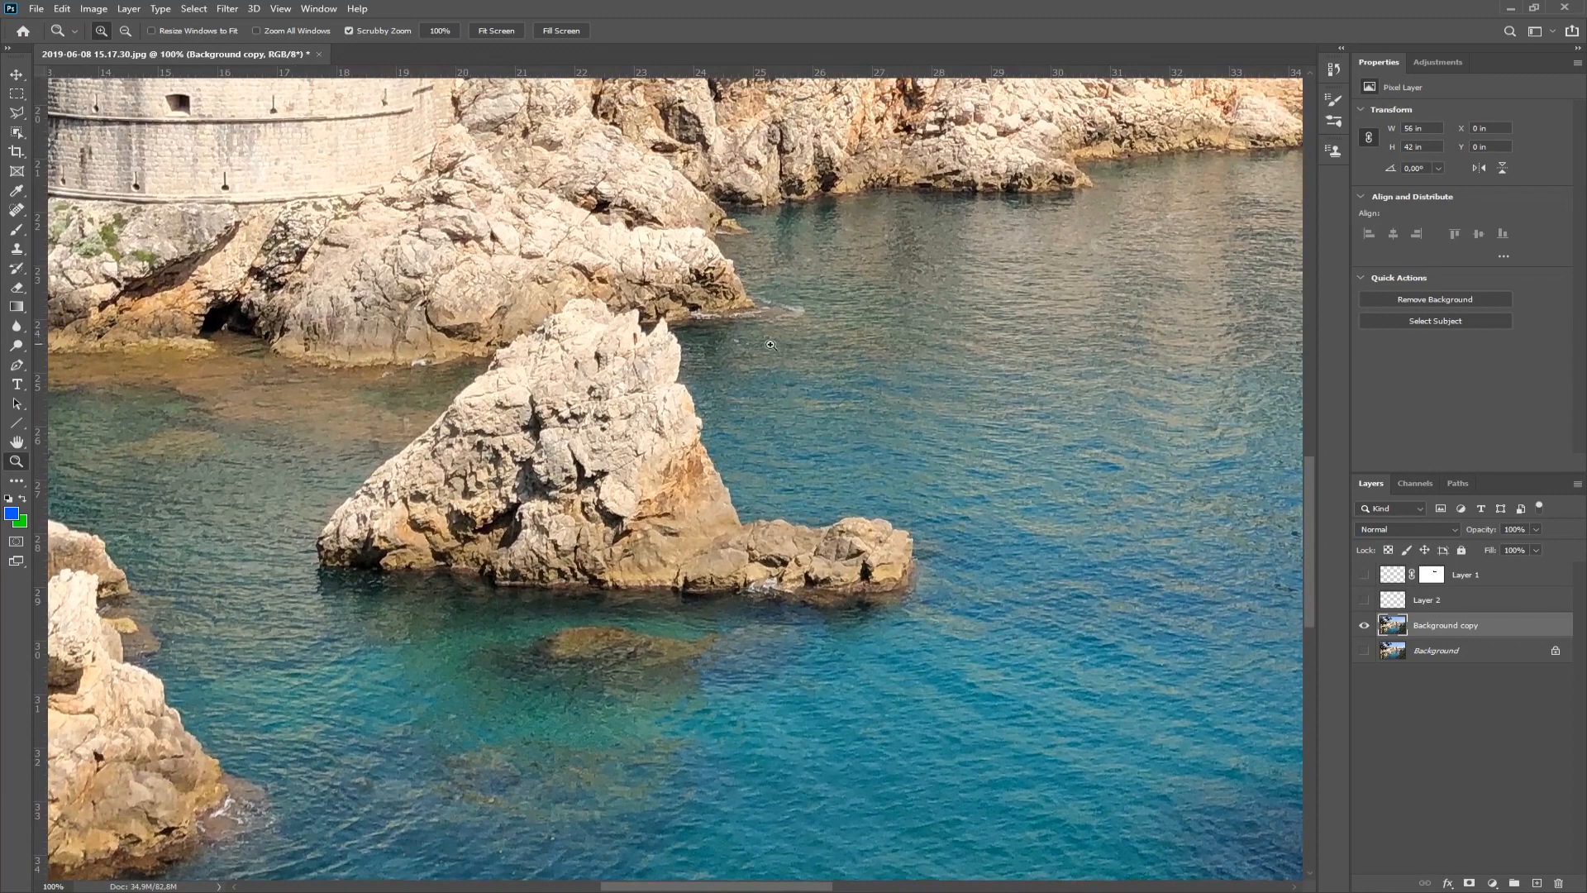
{"action": "left_click", "coordinate": [18, 116]}
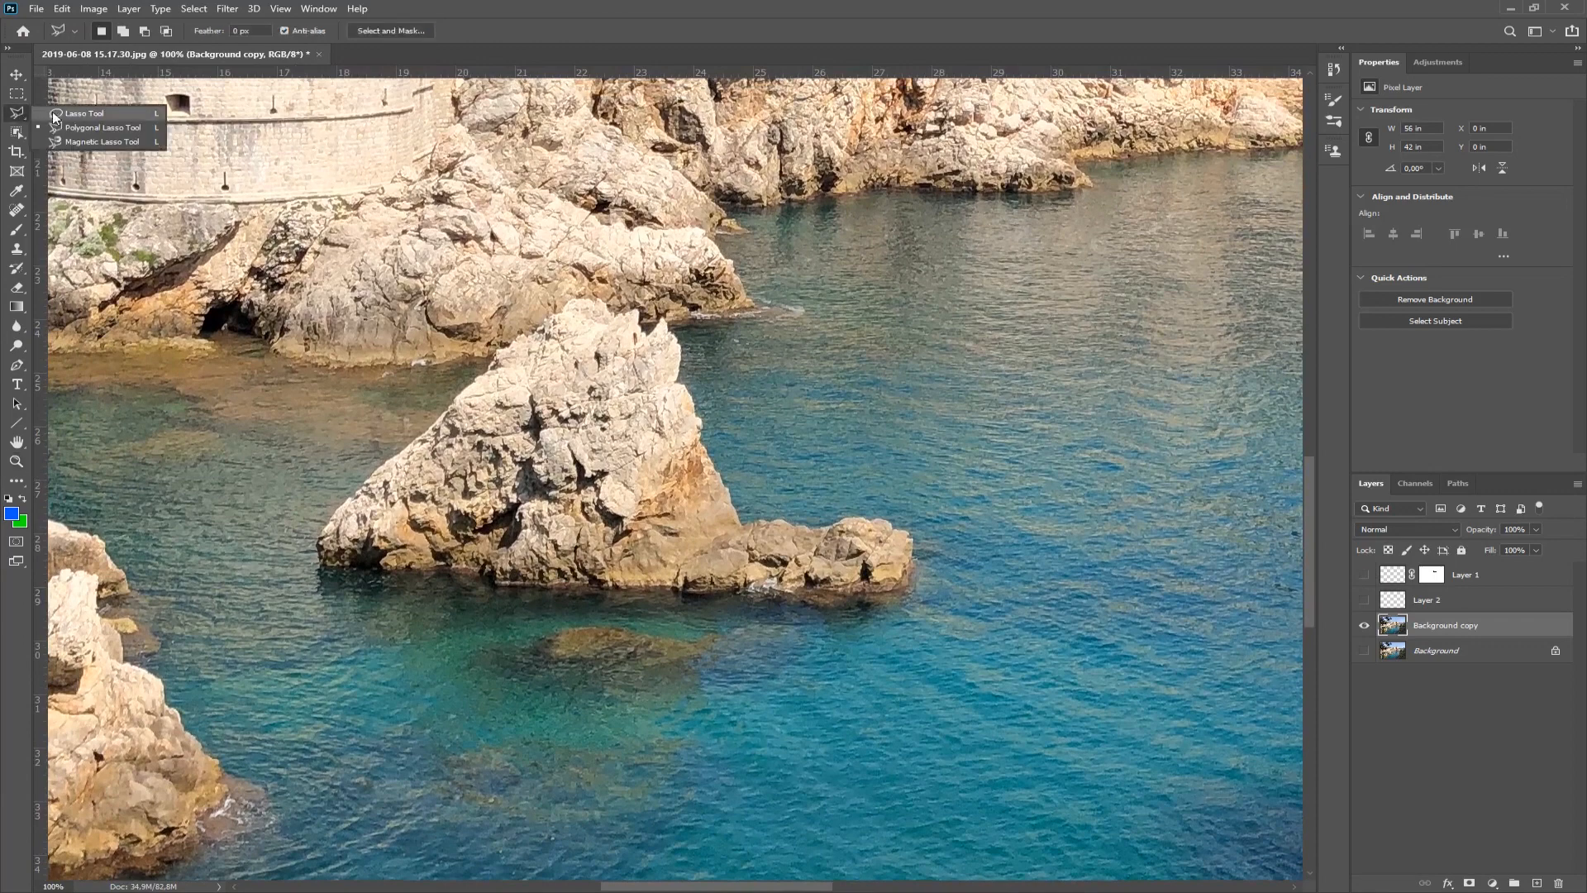
{"action": "left_click", "coordinate": [83, 116]}
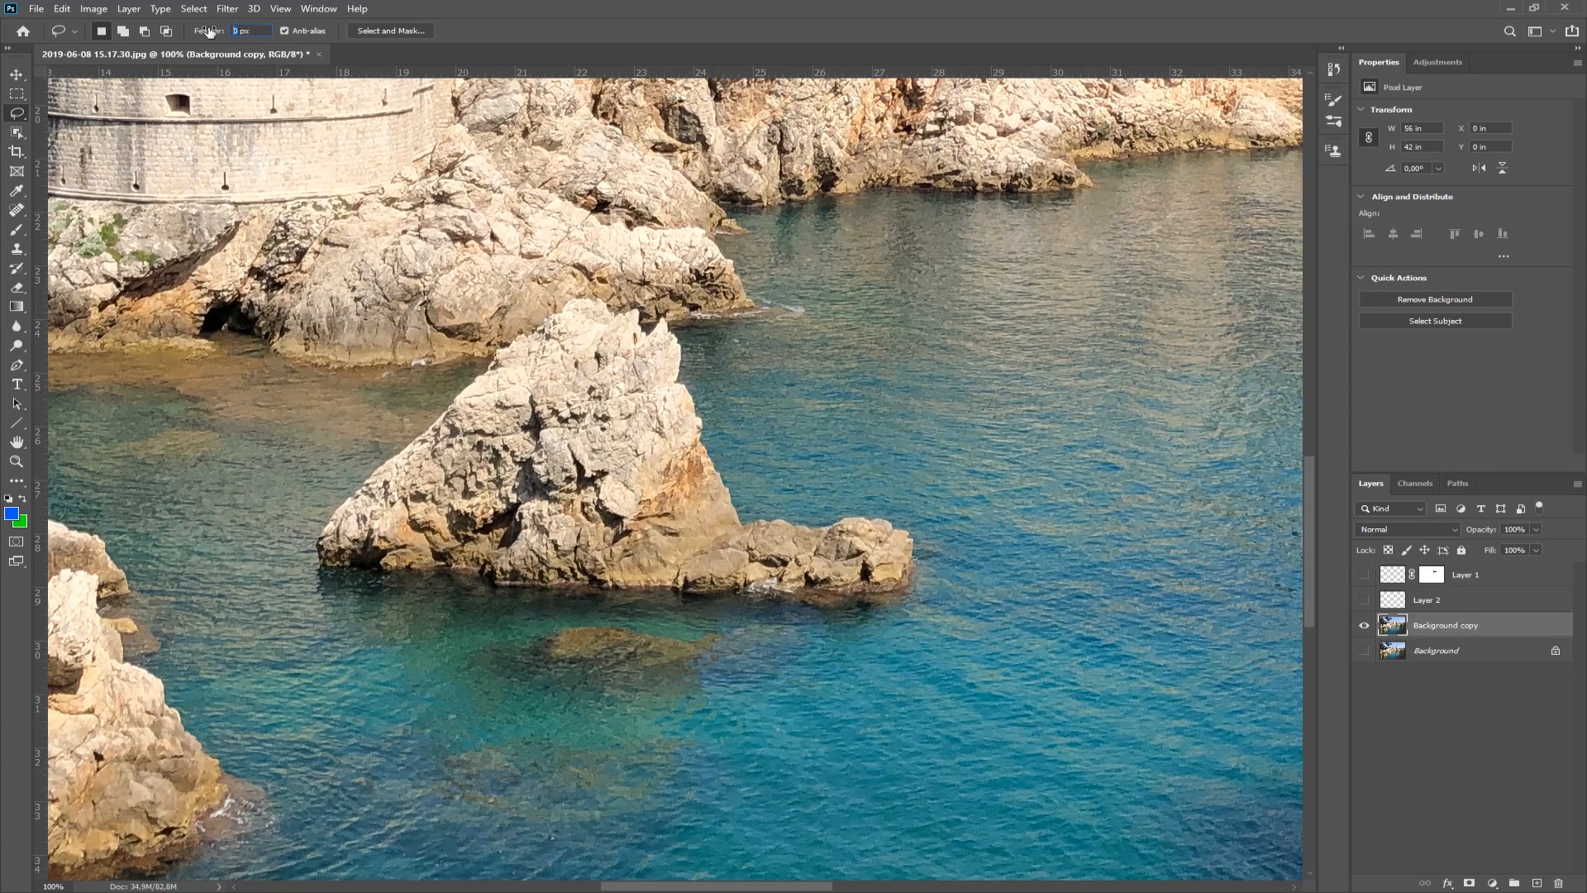
{"action": "type", "text": "3"}
{"action": "key", "text": "Return"}
{"action": "left_click_drag", "start_coordinate": [517, 314], "coordinate": [418, 411]}
{"action": "mouse_move", "coordinate": [299, 526]}
{"action": "left_mouse_down"}
{"action": "mouse_move", "coordinate": [297, 575]}
{"action": "mouse_move", "coordinate": [381, 656]}
{"action": "mouse_move", "coordinate": [457, 695]}
{"action": "mouse_move", "coordinate": [542, 712]}
{"action": "mouse_move", "coordinate": [804, 703]}
{"action": "mouse_move", "coordinate": [860, 684]}
{"action": "mouse_move", "coordinate": [959, 600]}
{"action": "mouse_move", "coordinate": [958, 533]}
{"action": "mouse_move", "coordinate": [939, 512]}
{"action": "mouse_move", "coordinate": [774, 497]}
{"action": "mouse_move", "coordinate": [730, 371]}
{"action": "mouse_move", "coordinate": [694, 323]}
{"action": "mouse_move", "coordinate": [529, 316]}
{"action": "left_mouse_up"}
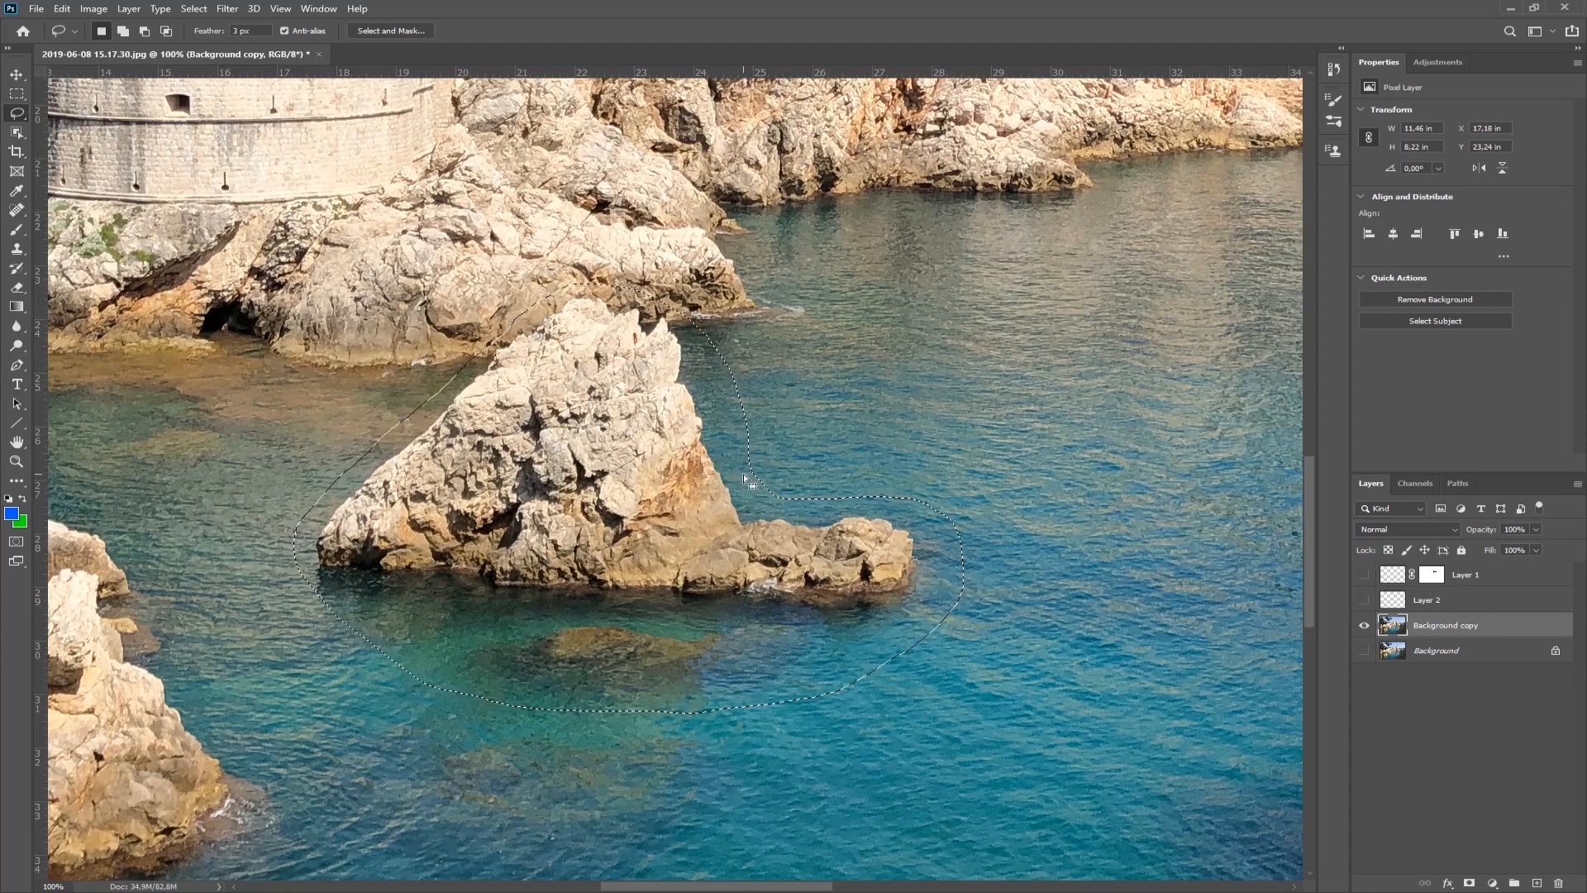
Step: Fill the islet selection with Content-Aware contents, Color Adaptation on, Normal mode and 100% opacity, and deselect
{"action": "left_click", "coordinate": [62, 9]}
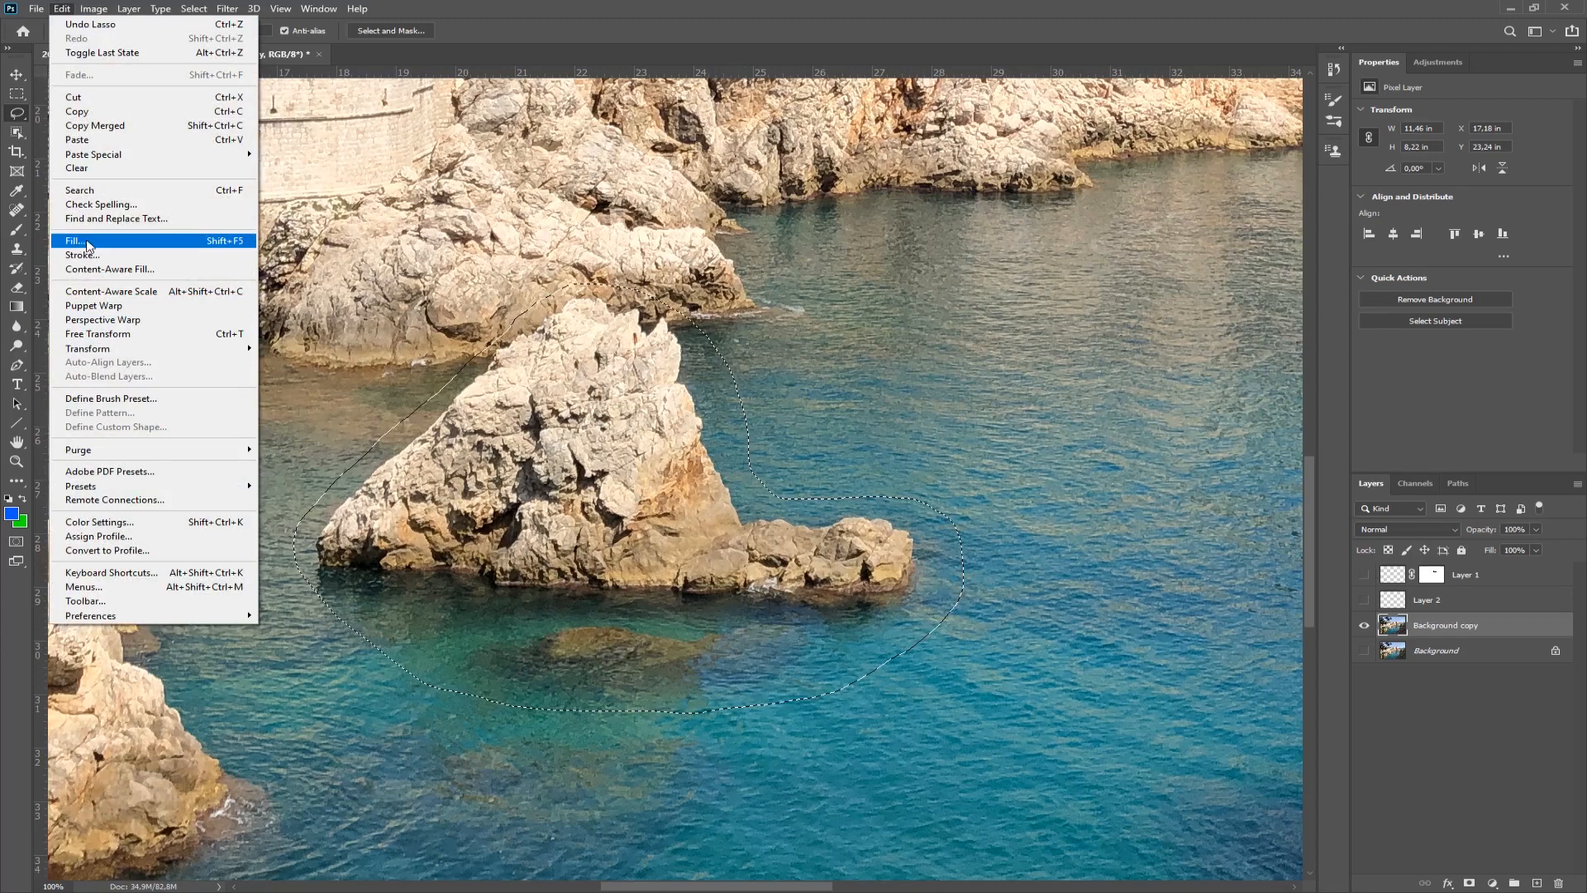
{"action": "left_click", "coordinate": [66, 6]}
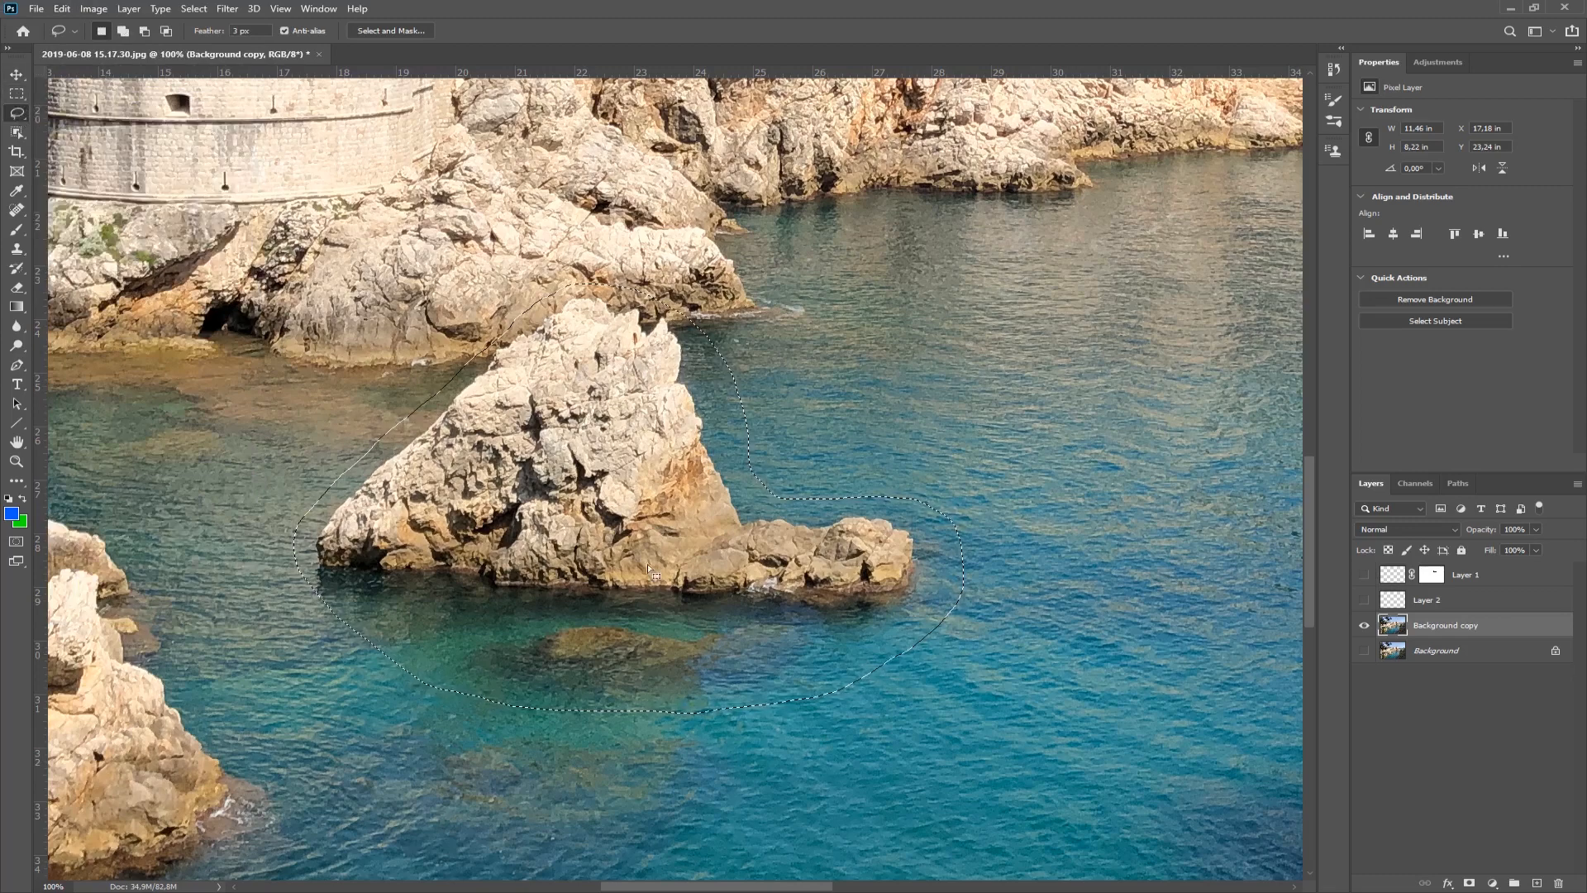
{"action": "right_click", "coordinate": [622, 511]}
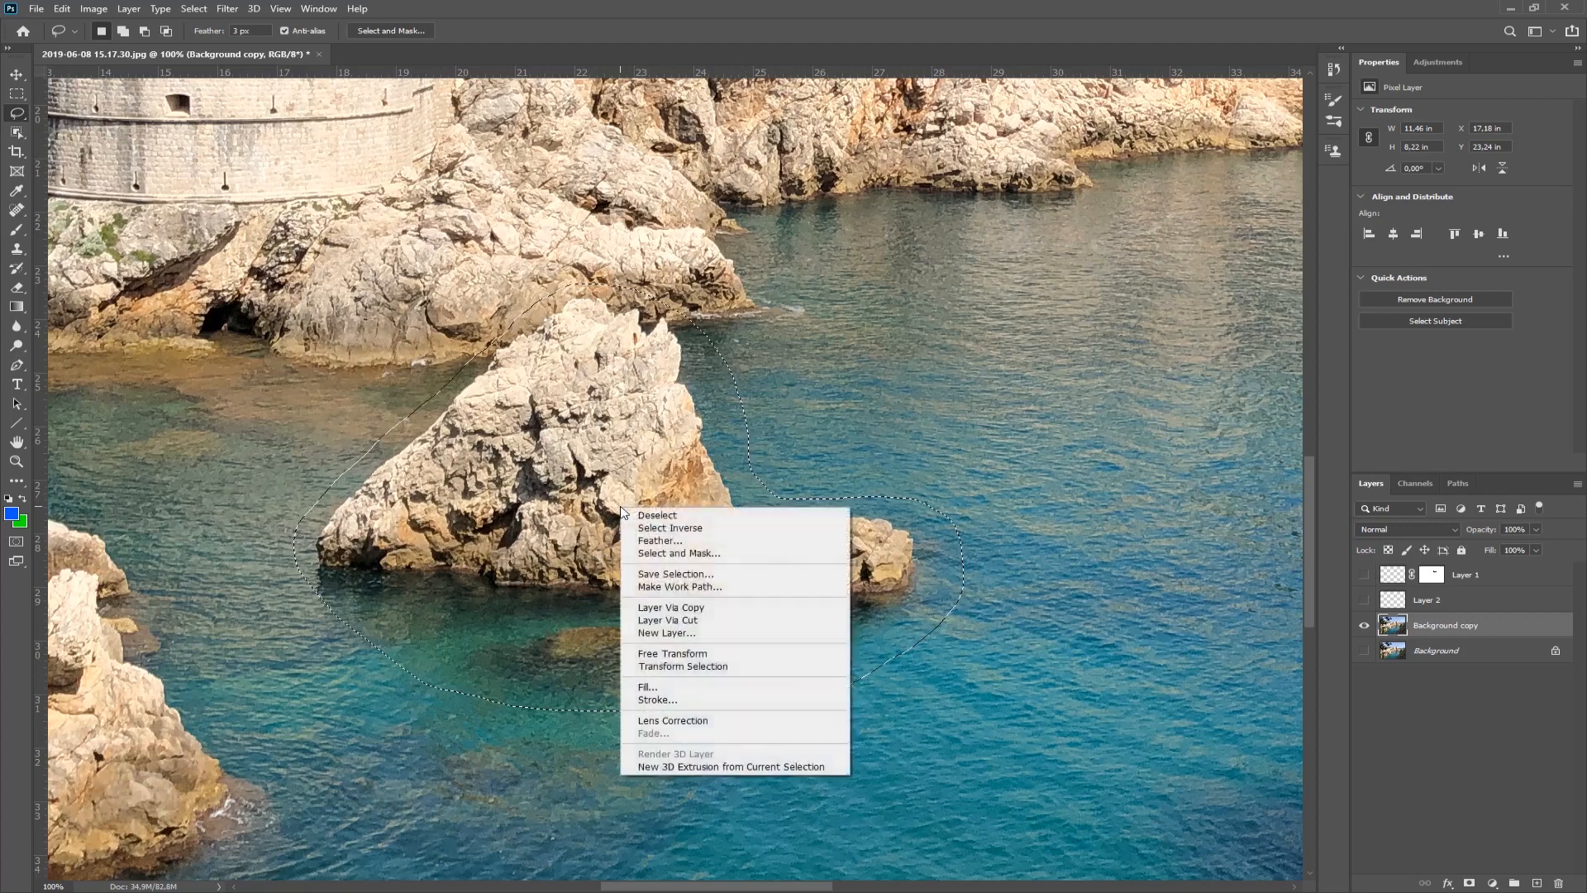
{"action": "left_click", "coordinate": [687, 688]}
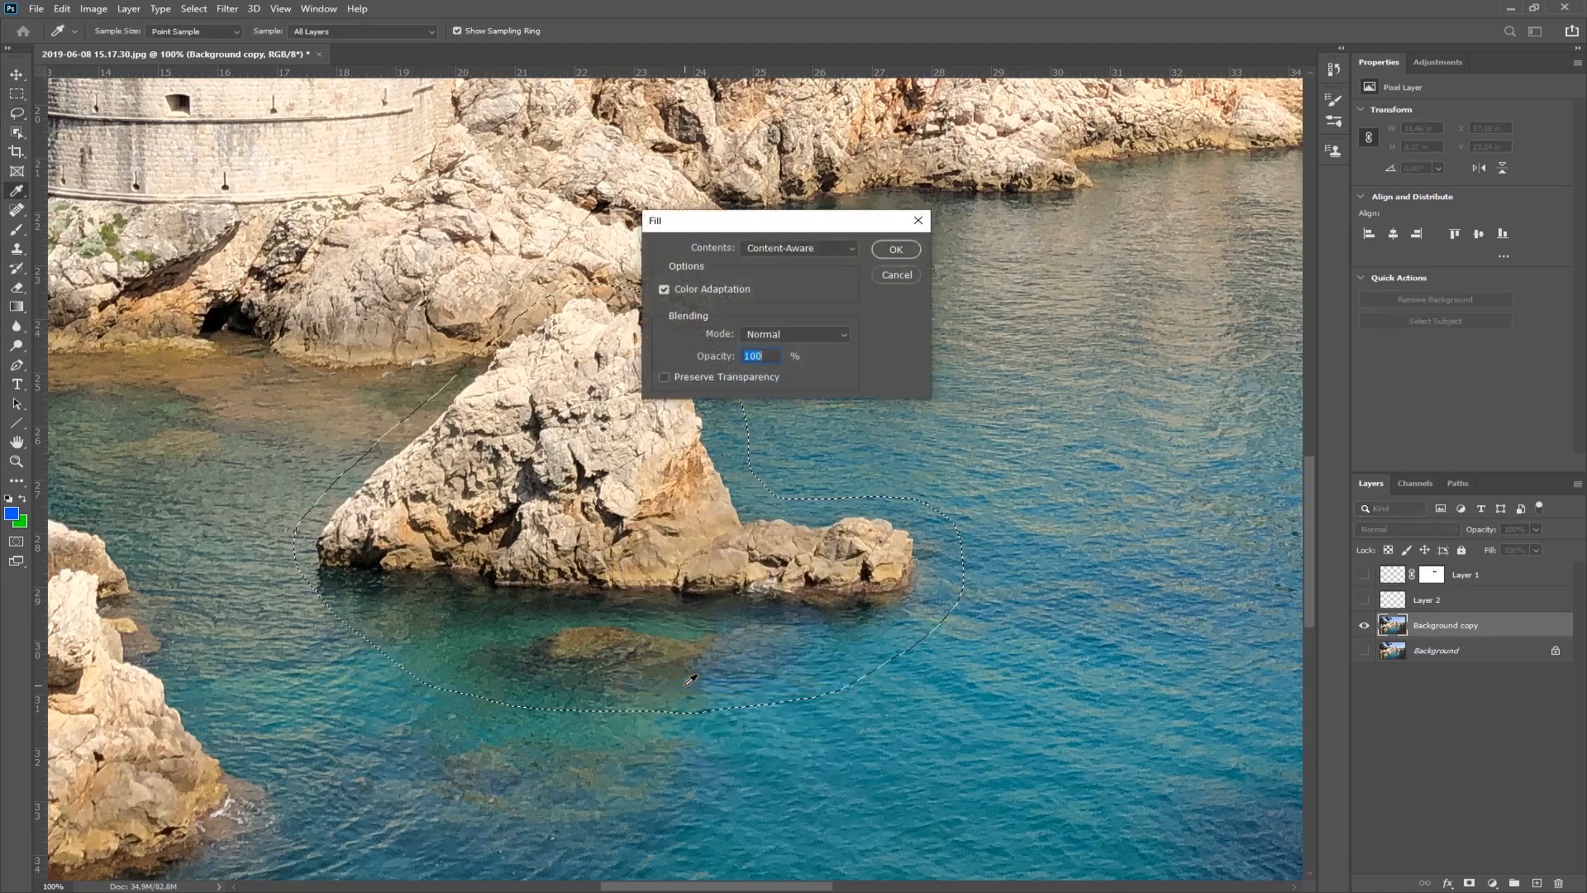
{"action": "left_click", "coordinate": [836, 251]}
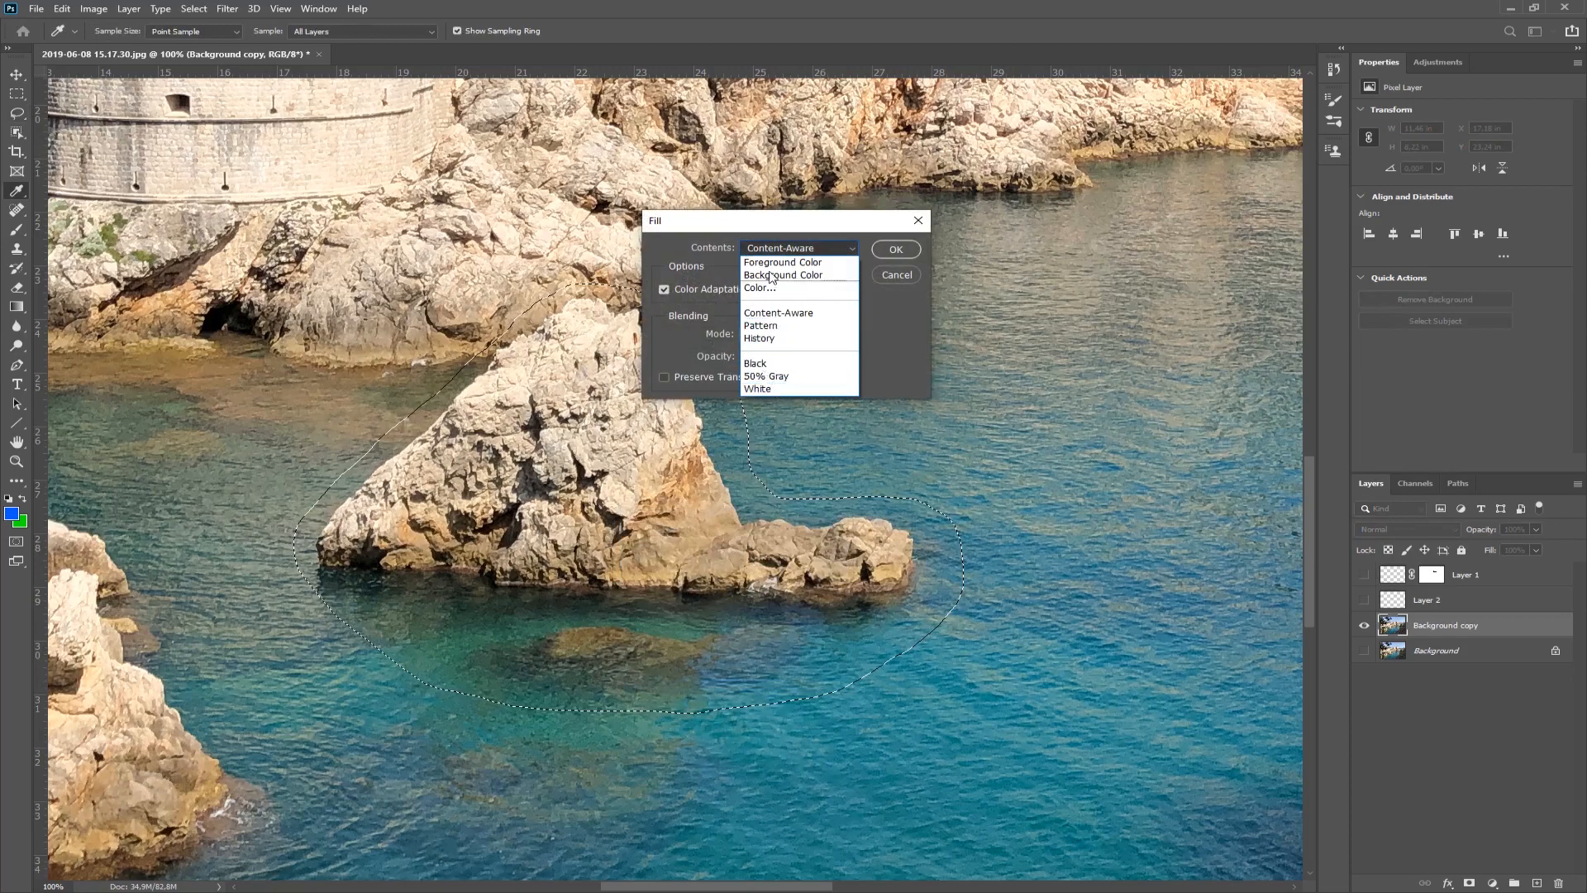
{"action": "left_click", "coordinate": [777, 313]}
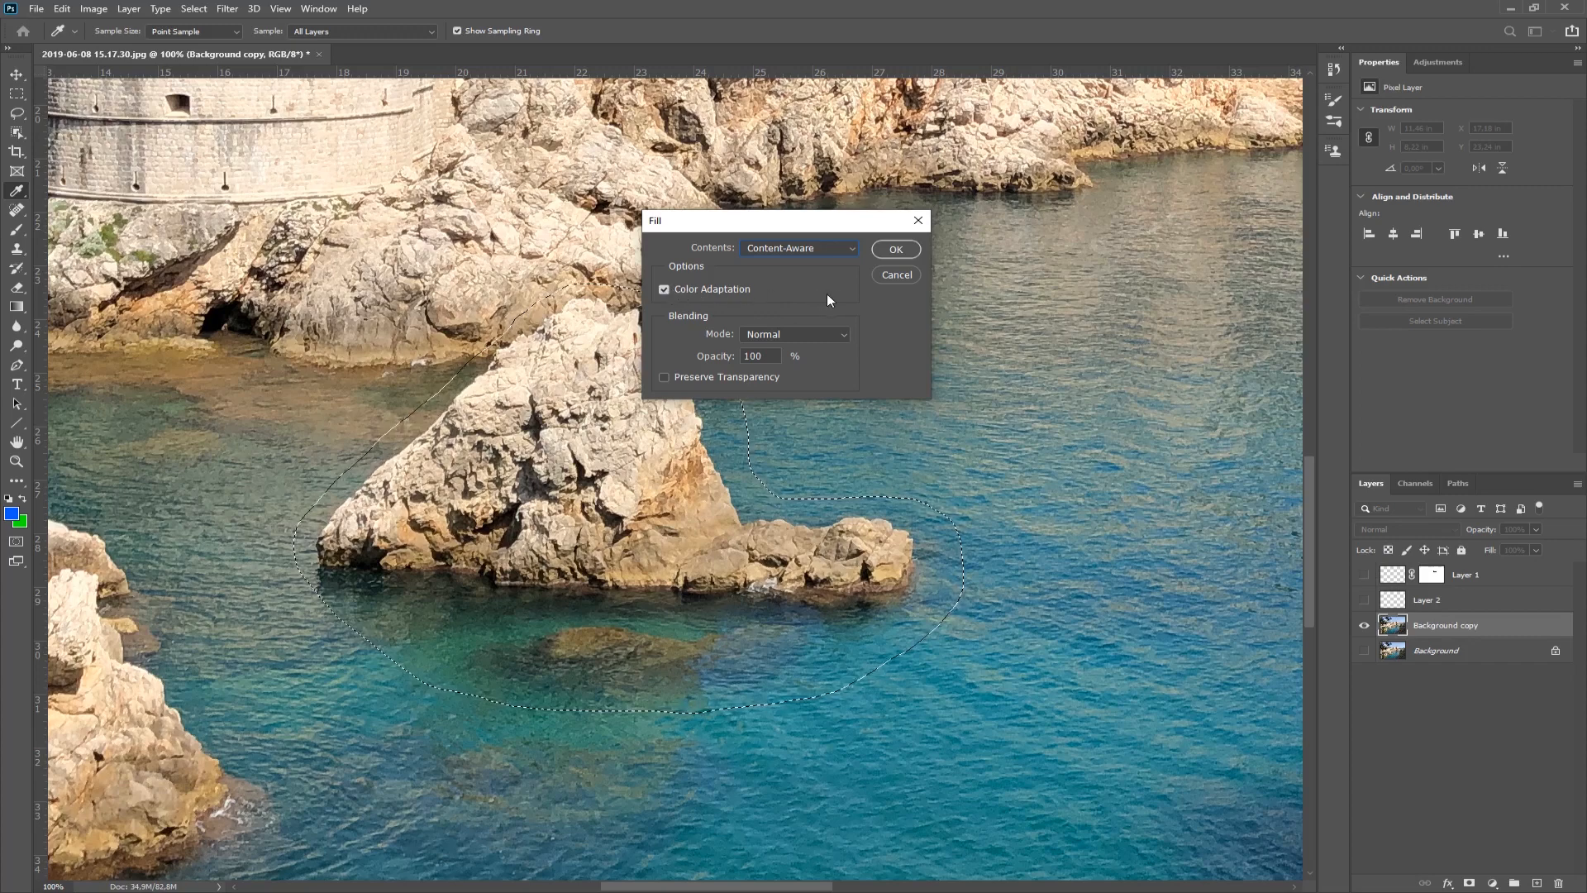
{"action": "left_click", "coordinate": [895, 250]}
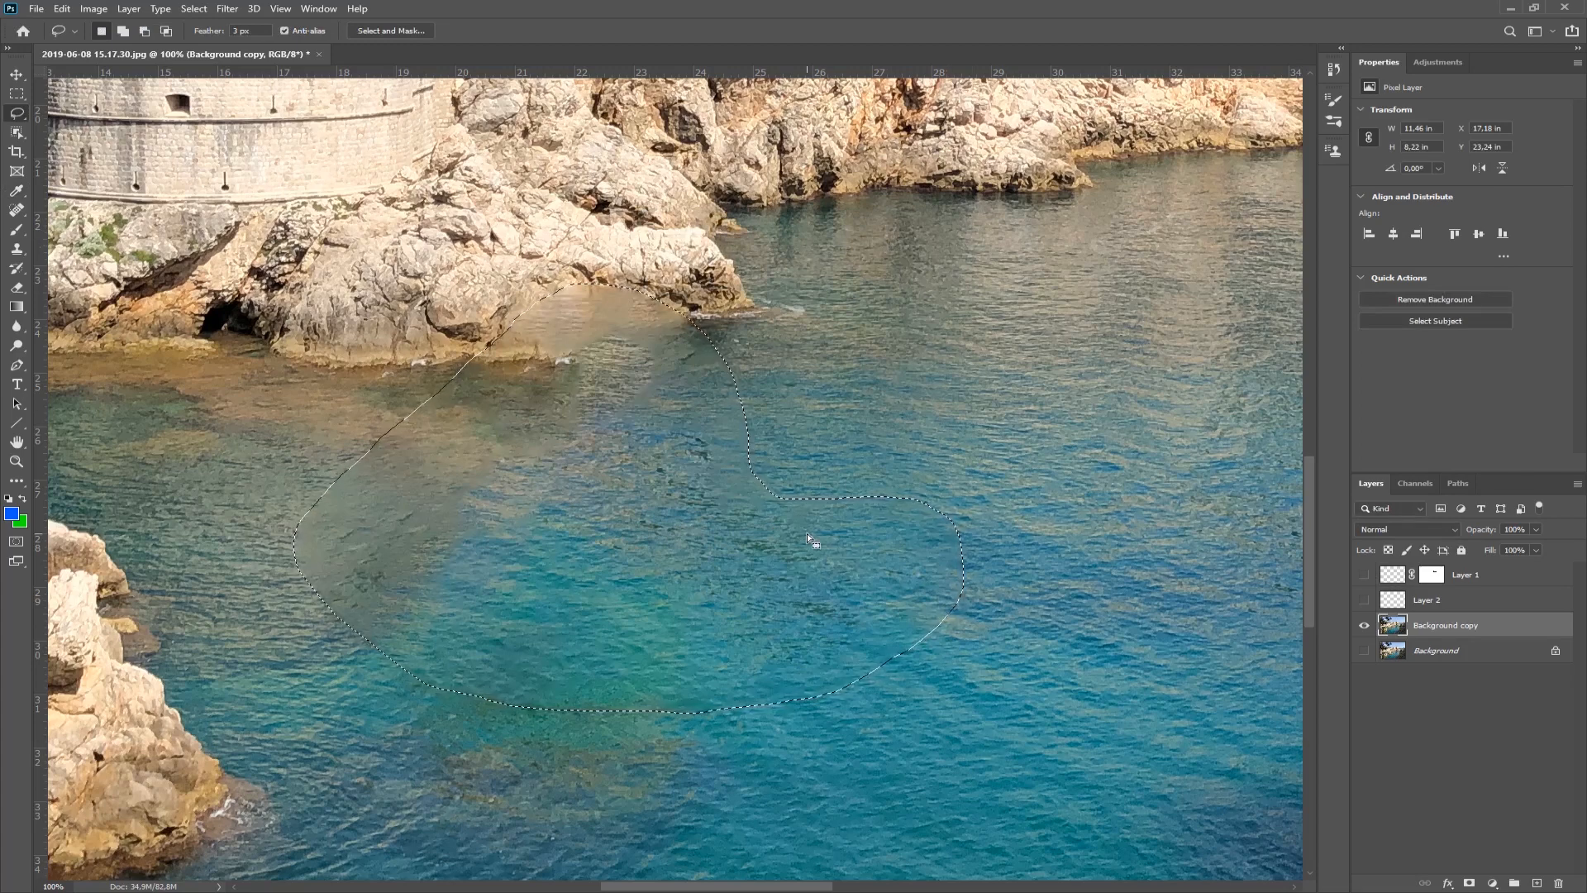
{"action": "key", "text": "ctrl+d"}
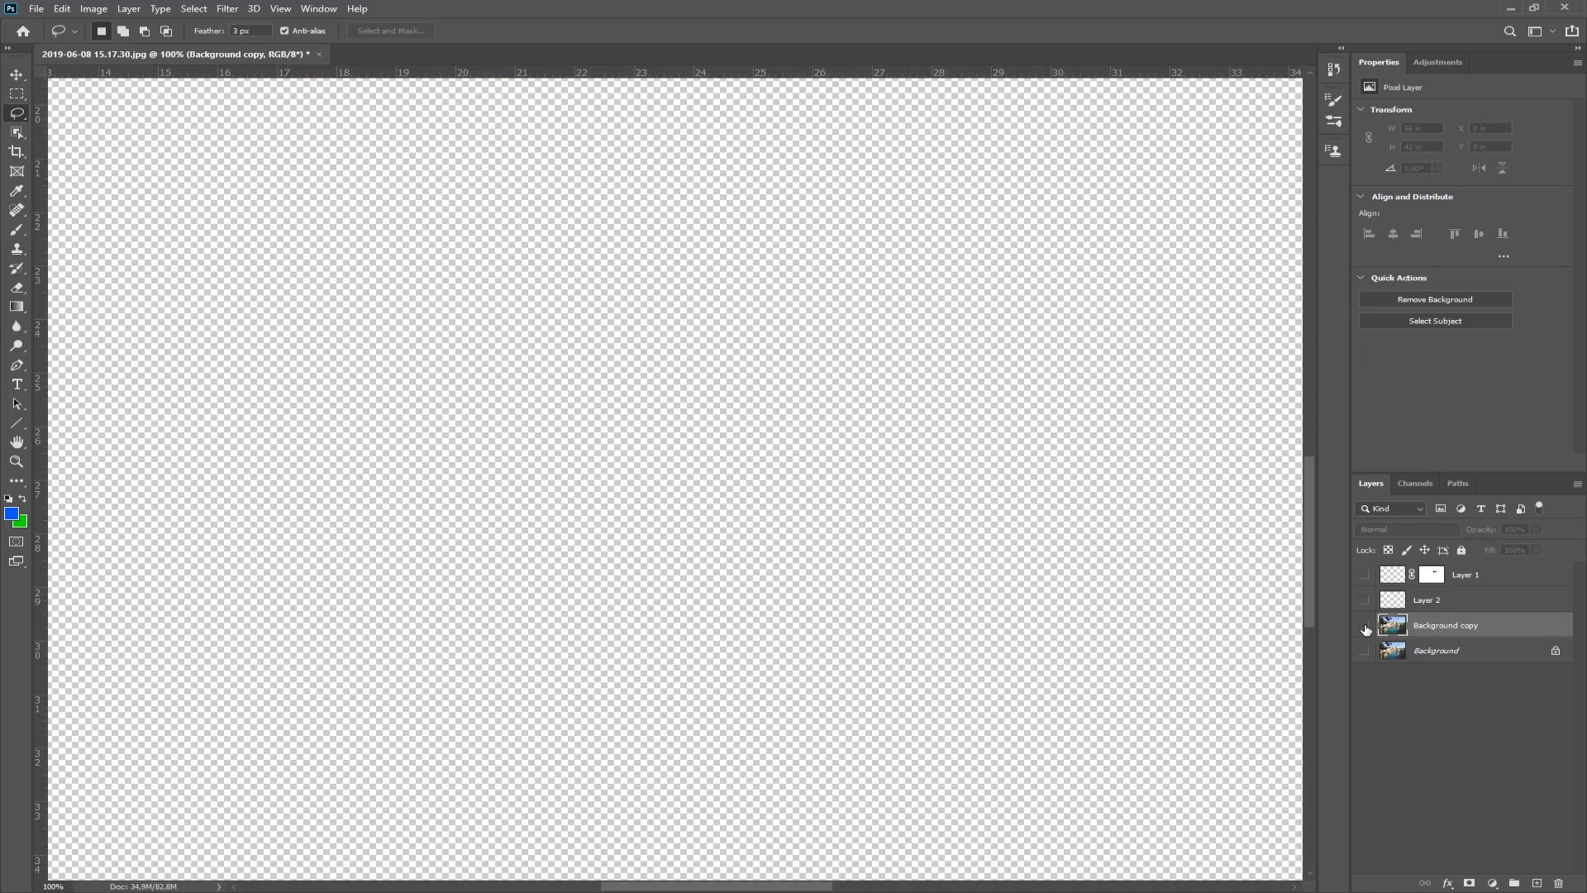
Step: Compare the filled water area with the original islet by toggling Background copy's visibility over the Background layer
{"action": "left_click", "coordinate": [1365, 626]}
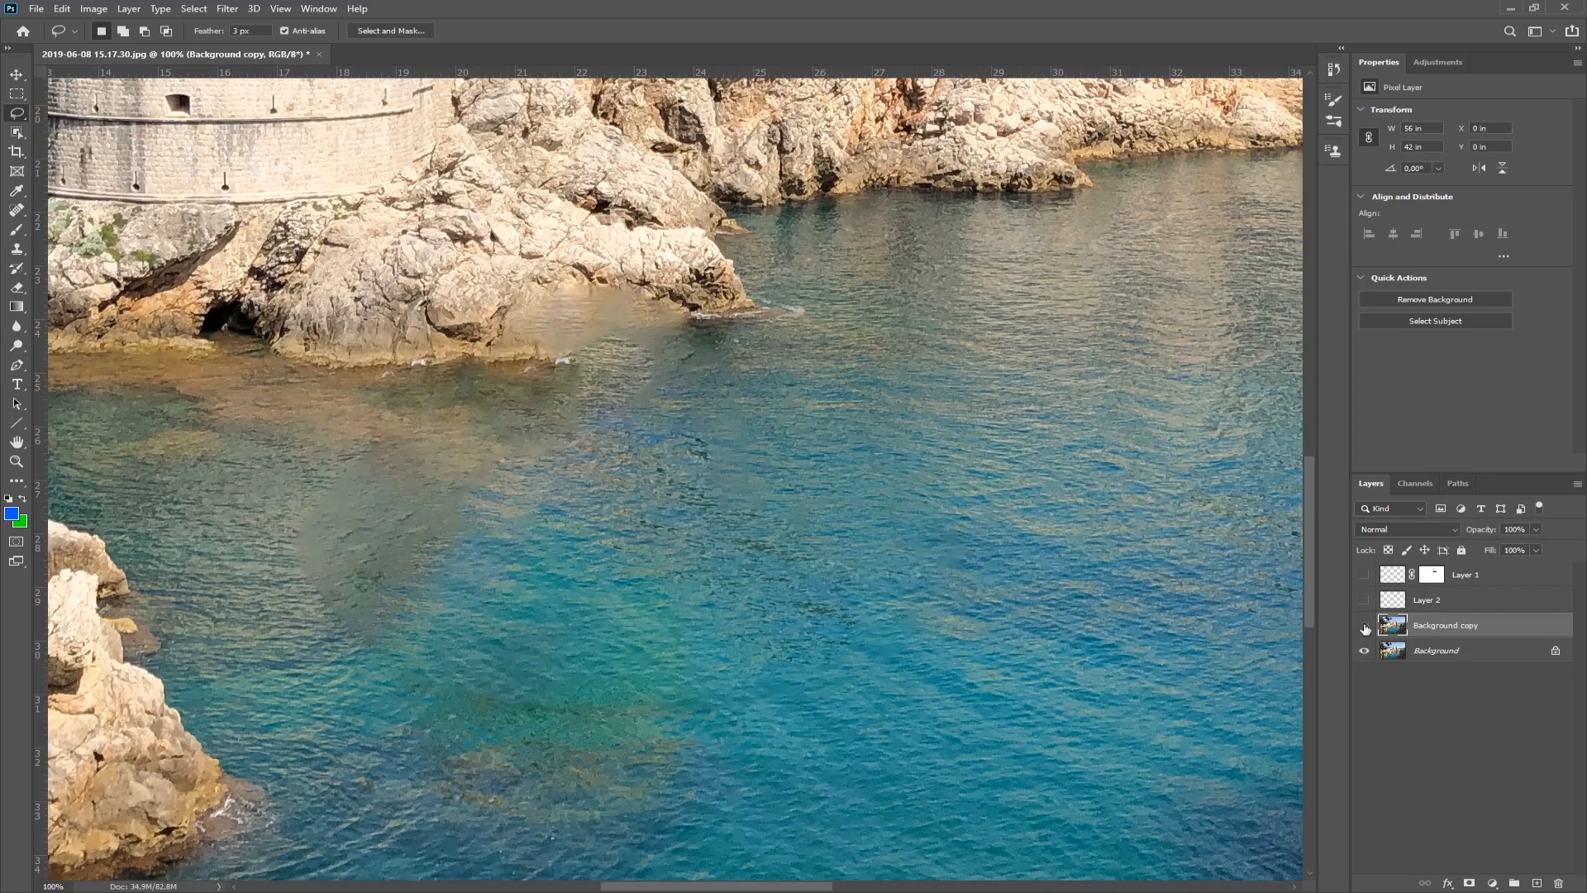
{"action": "left_click", "coordinate": [1364, 627]}
{"action": "left_click", "coordinate": [1365, 627]}
{"action": "left_click", "coordinate": [1365, 627]}
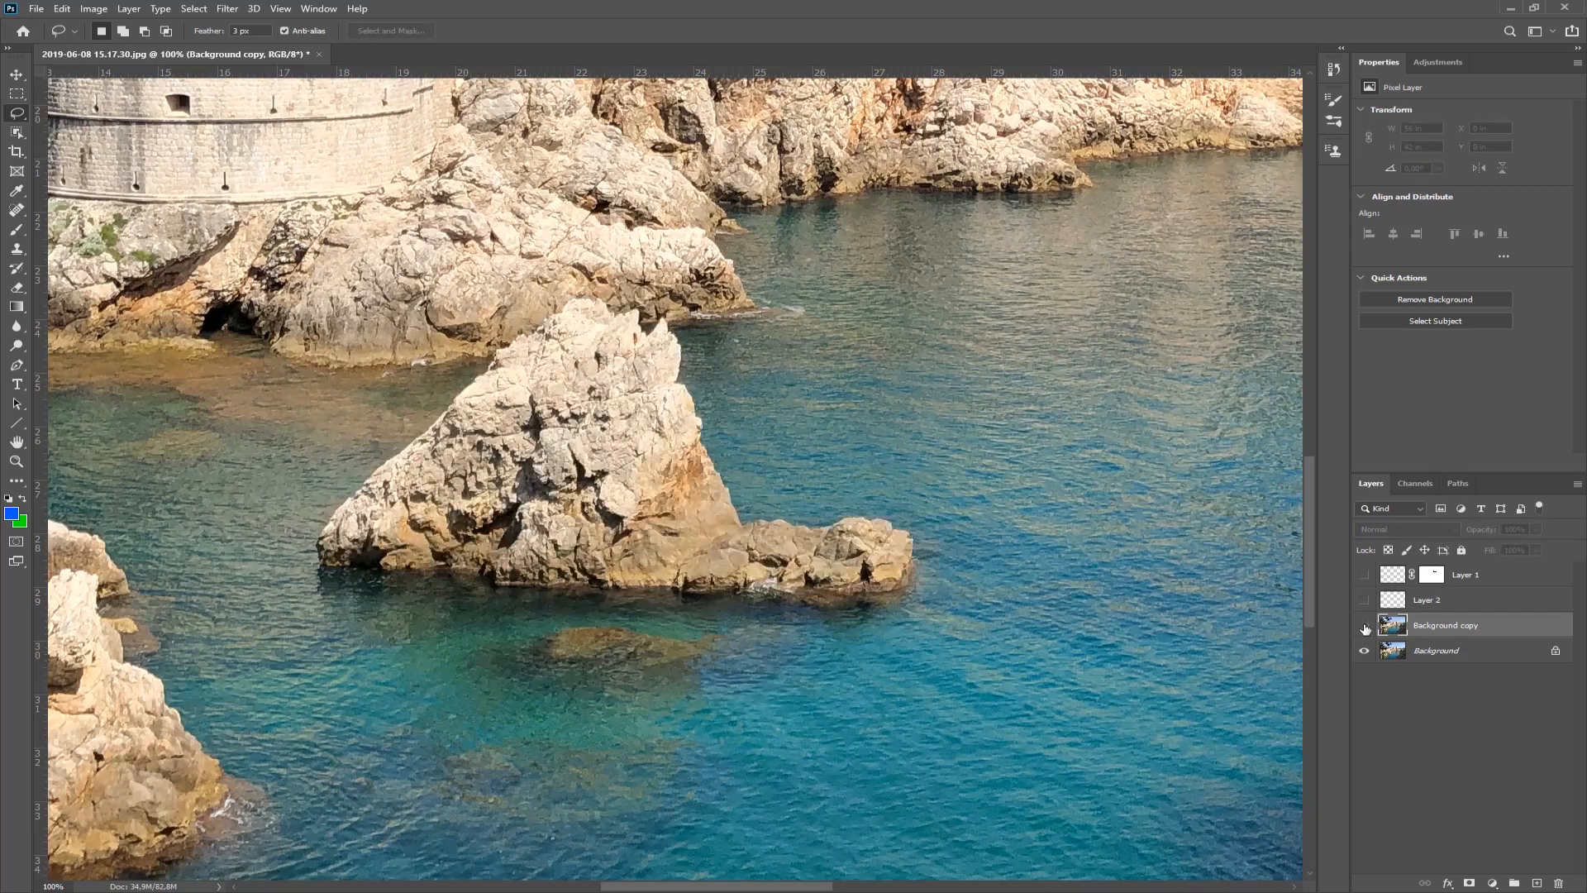
{"action": "left_click", "coordinate": [1364, 627]}
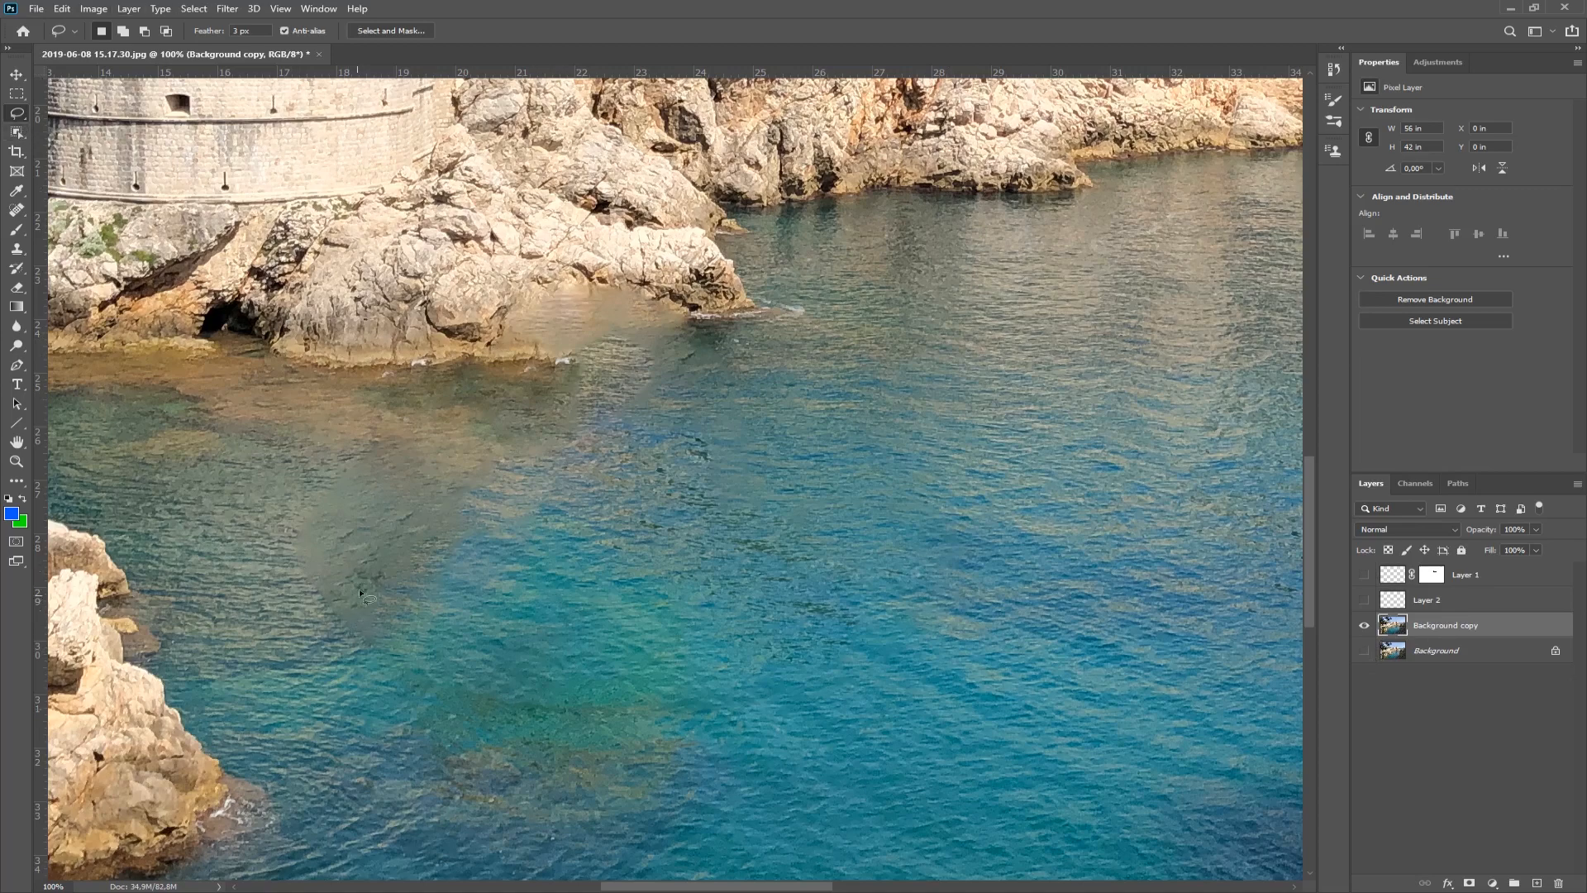
Step: Blend the smudged, unevenly coloured water near the rocky shore using the Clone Stamp with a larger Soft Round brush
{"action": "left_click", "coordinate": [16, 250]}
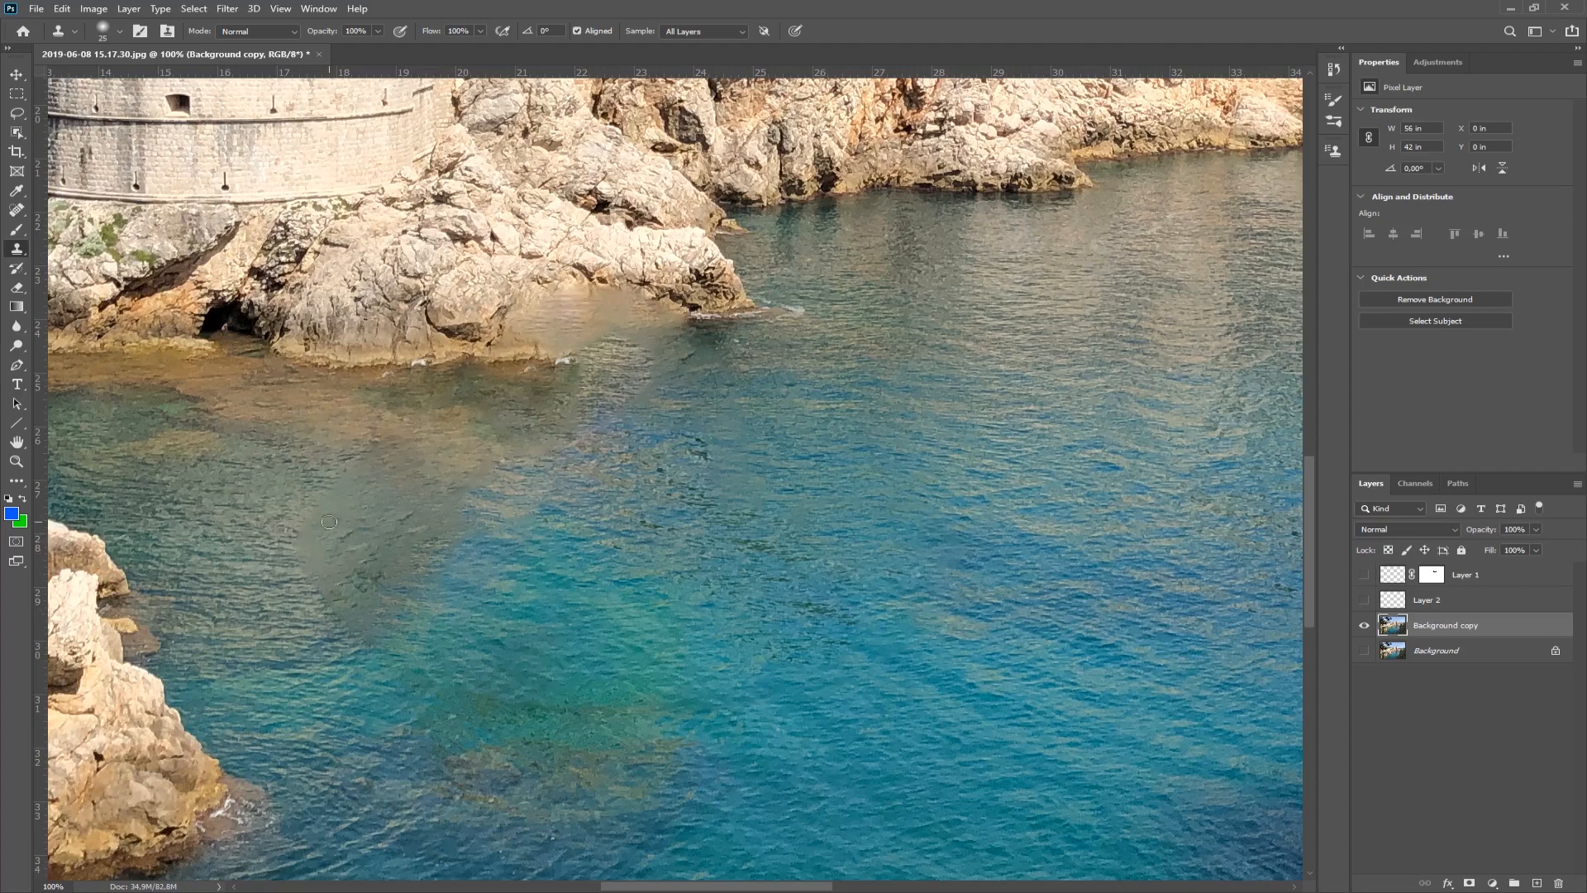
{"action": "right_click", "coordinate": [245, 521]}
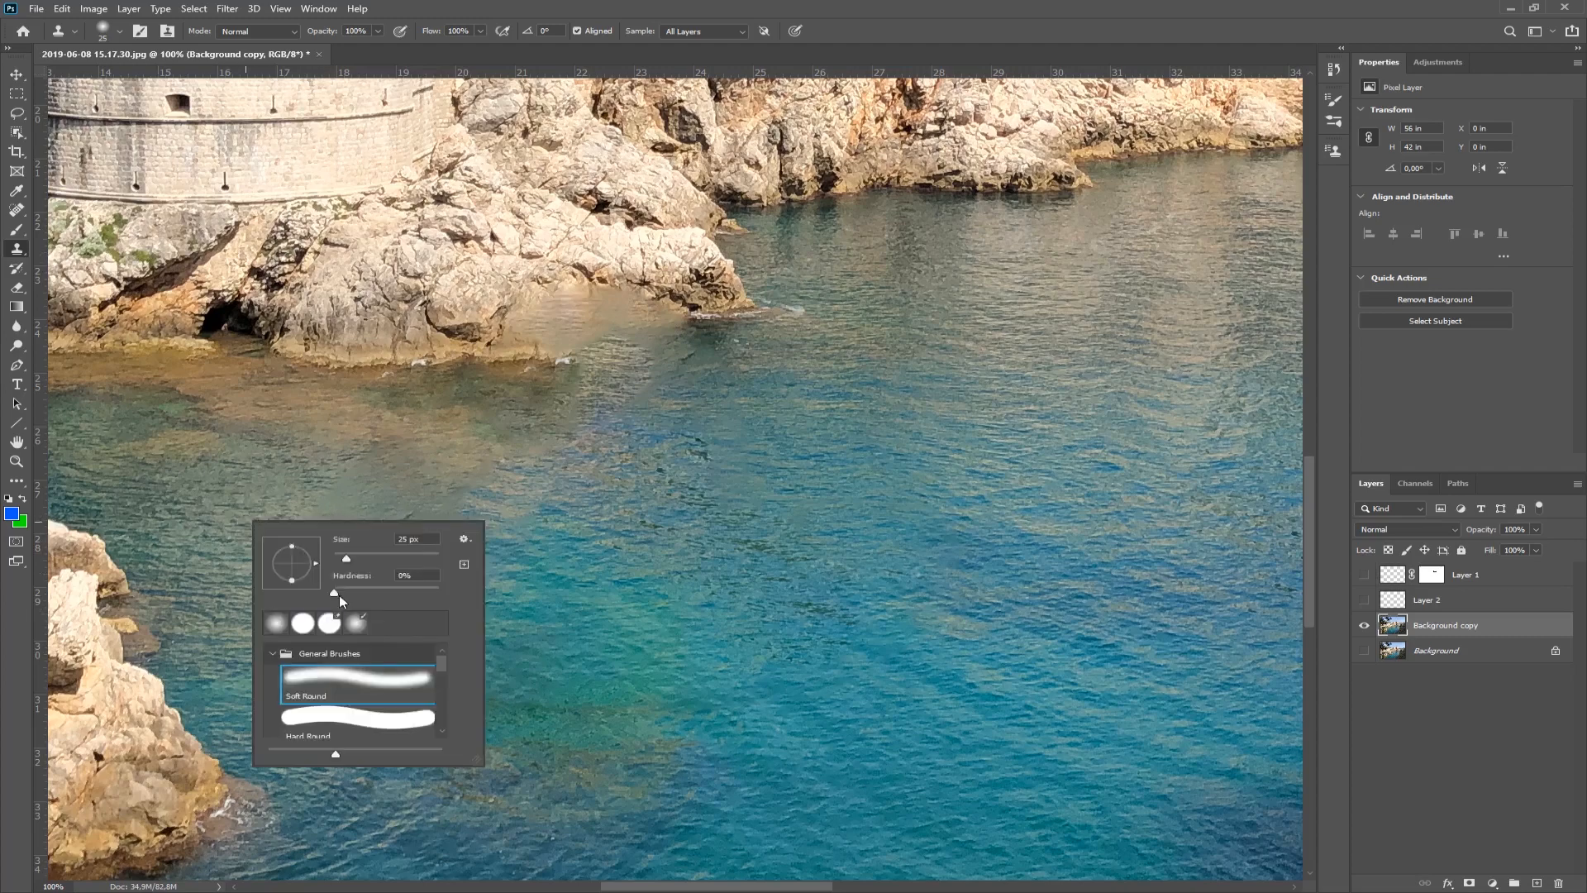
{"action": "left_click", "coordinate": [329, 679]}
{"action": "left_click_drag", "start_coordinate": [359, 559], "coordinate": [362, 559]}
{"action": "key", "text": "Return"}
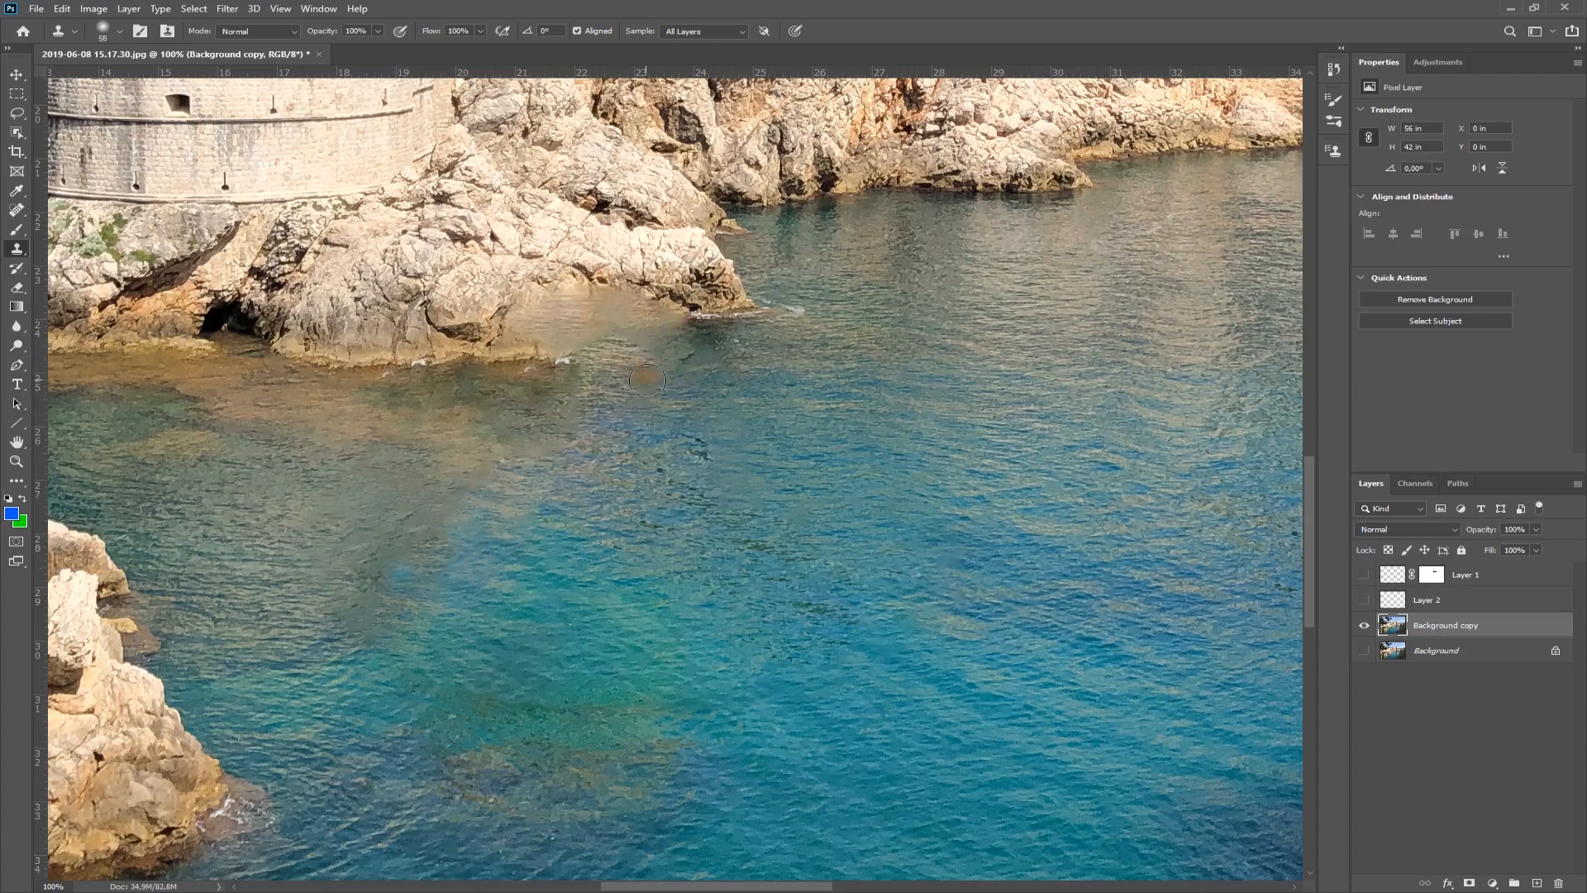
{"action": "scroll", "coordinate": [628, 364], "scroll_direction": "up", "scroll_amount": 3}
{"action": "mouse_move", "coordinate": [562, 453]}
{"action": "left_mouse_down"}
{"action": "mouse_move", "coordinate": [553, 471]}
{"action": "mouse_move", "coordinate": [617, 429]}
{"action": "mouse_move", "coordinate": [717, 415]}
{"action": "mouse_move", "coordinate": [543, 468]}
{"action": "left_mouse_up"}
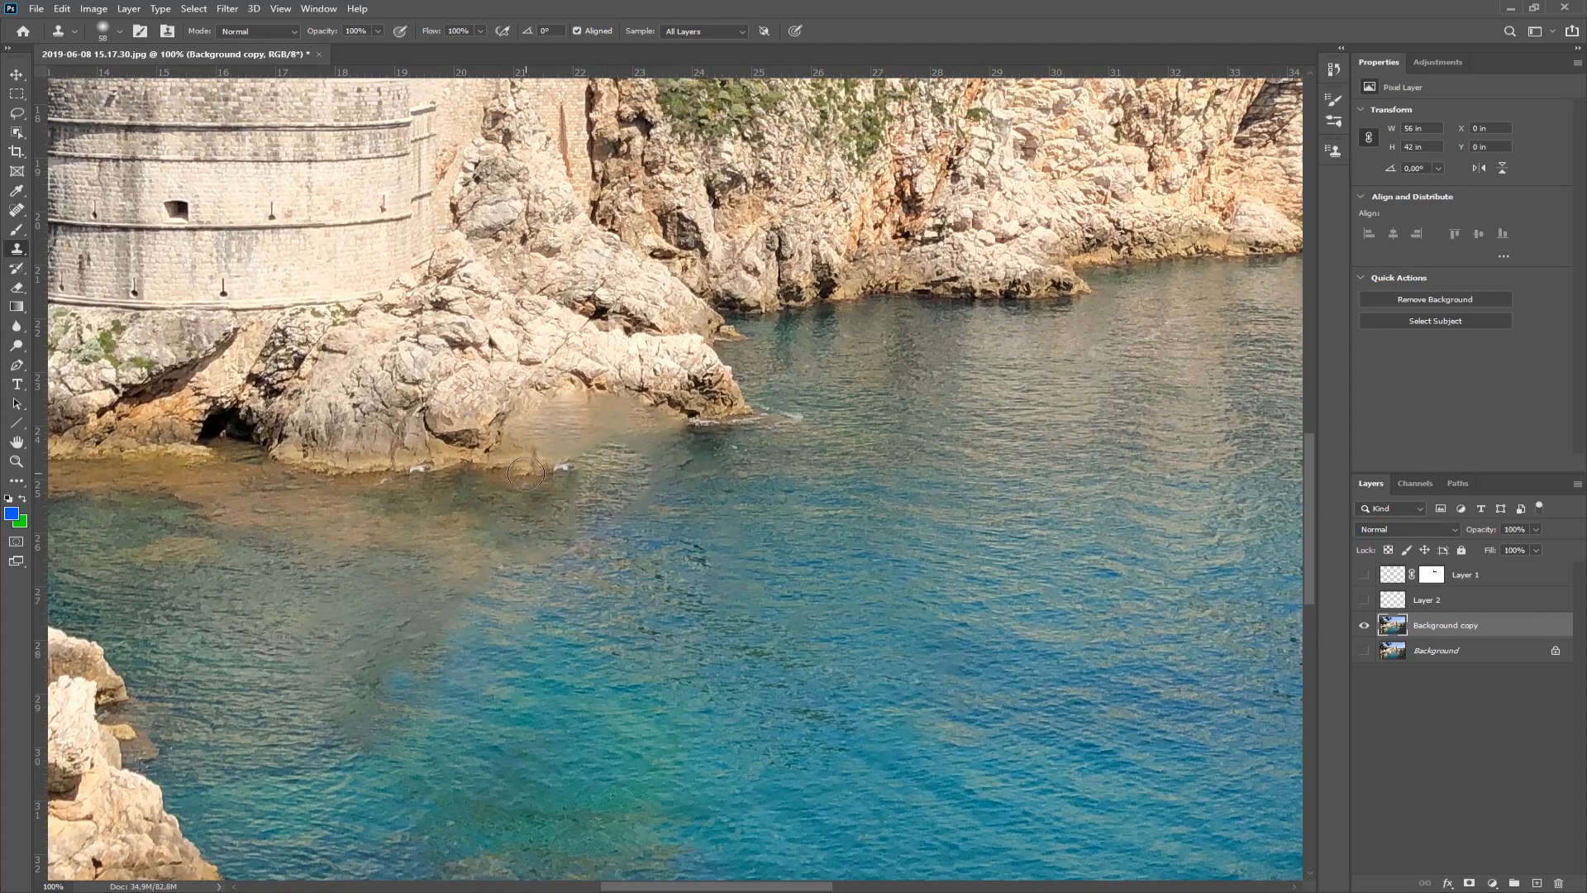
Step: Clone the rock's waterline edge over the blurred shoreline below the fortress to rebuild a clean rock edge
{"action": "left_click", "coordinate": [364, 471], "text": "alt"}
{"action": "left_click_drag", "start_coordinate": [555, 460], "coordinate": [573, 460]}
{"action": "left_click", "coordinate": [553, 447]}
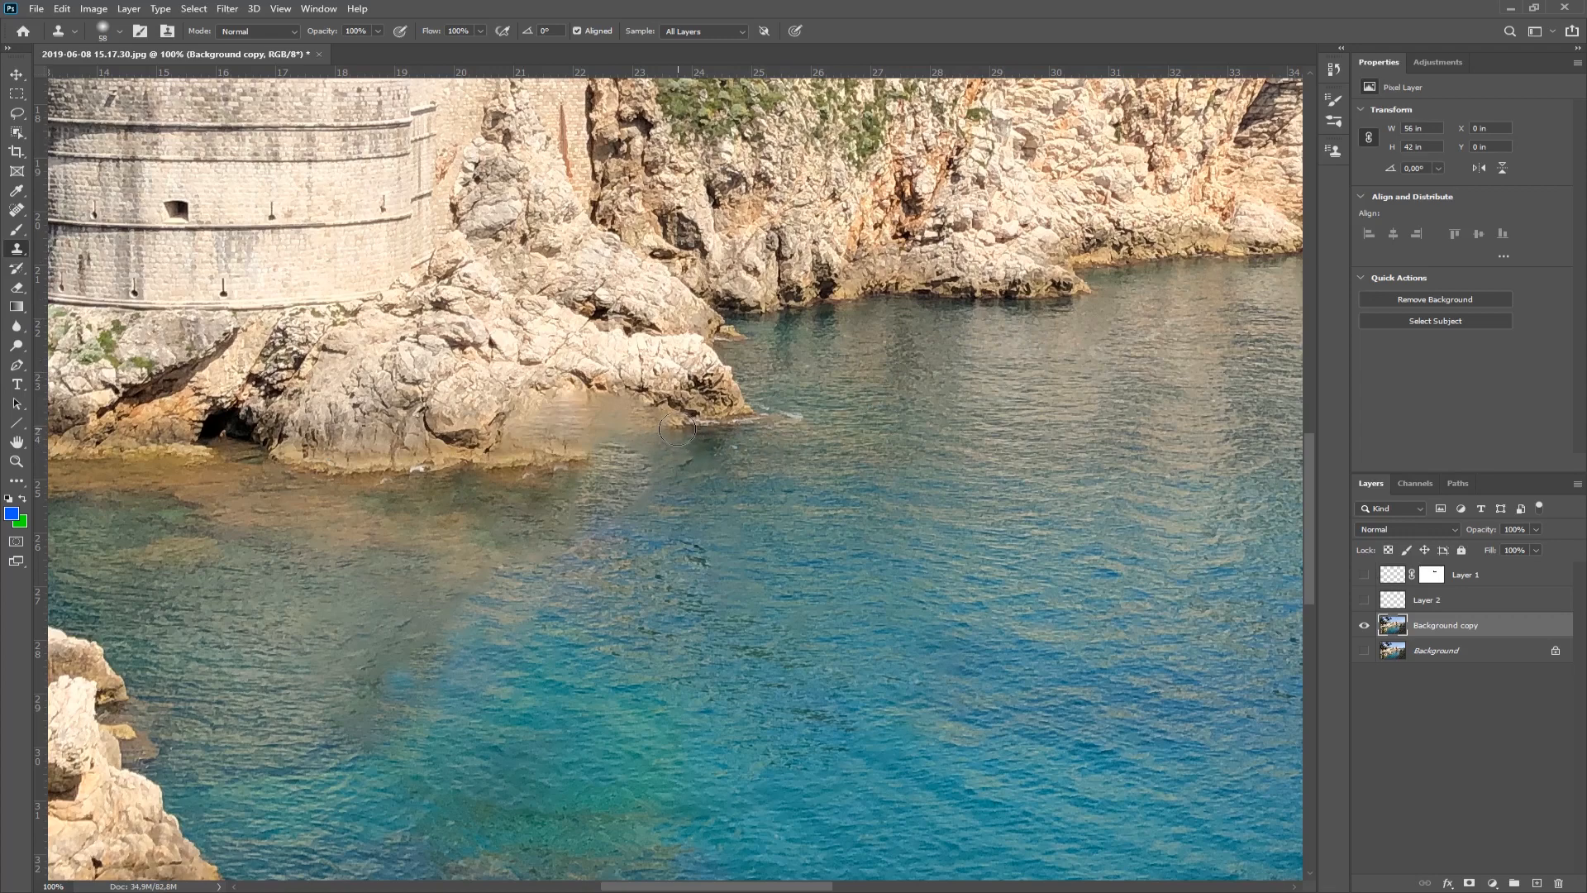
{"action": "mouse_move", "coordinate": [664, 430]}
{"action": "left_mouse_down"}
{"action": "mouse_move", "coordinate": [697, 443]}
{"action": "mouse_move", "coordinate": [612, 436]}
{"action": "left_mouse_up"}
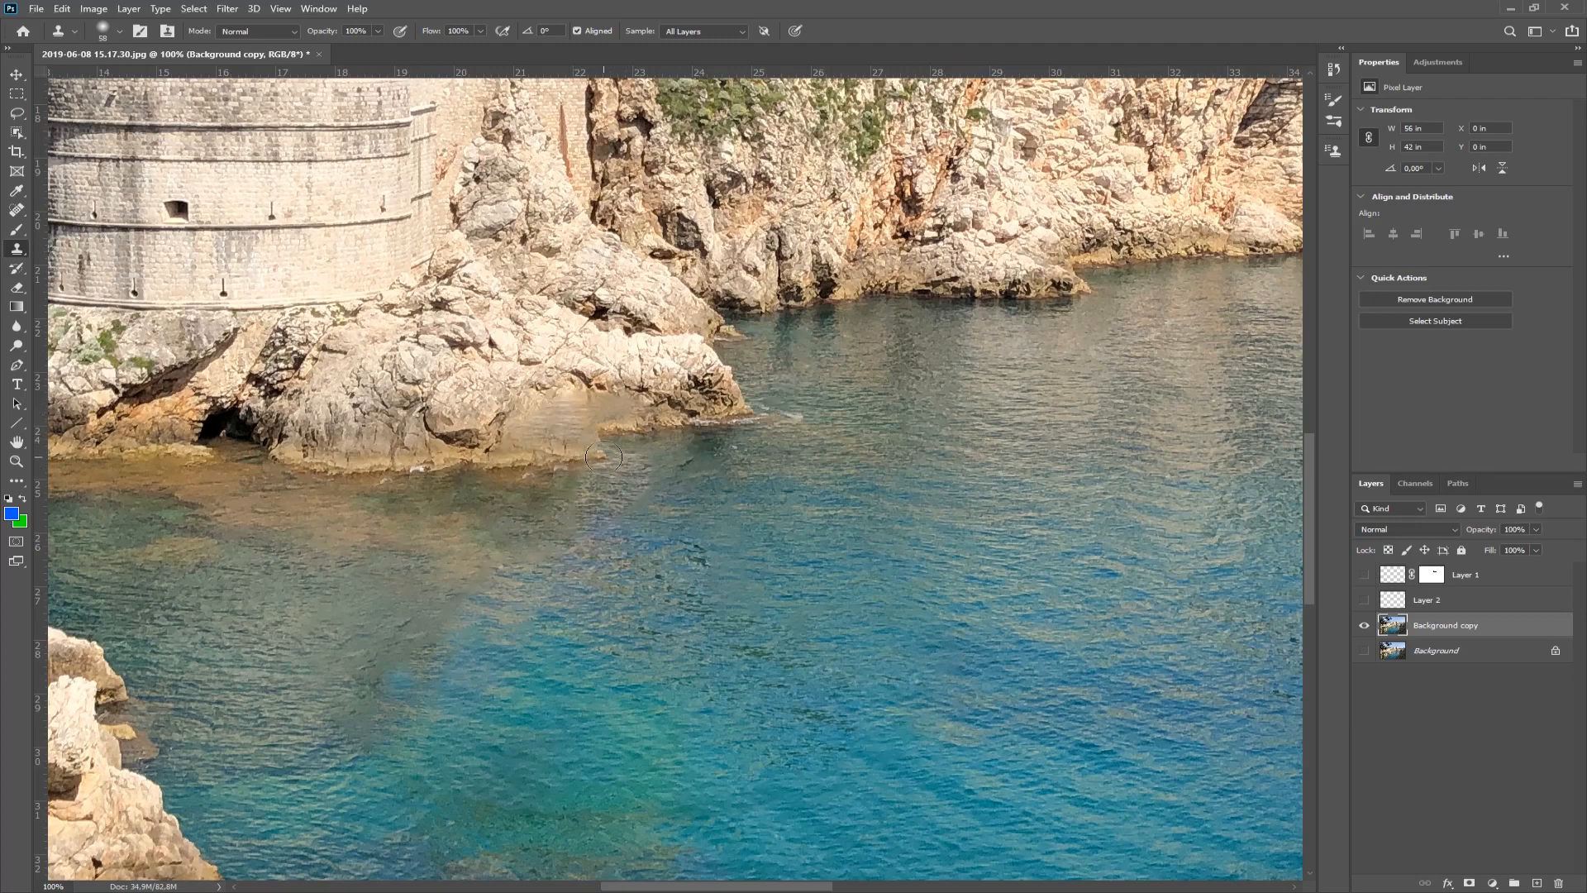
{"action": "left_click", "coordinate": [601, 444]}
{"action": "left_click", "coordinate": [594, 463]}
{"action": "left_click", "coordinate": [576, 465]}
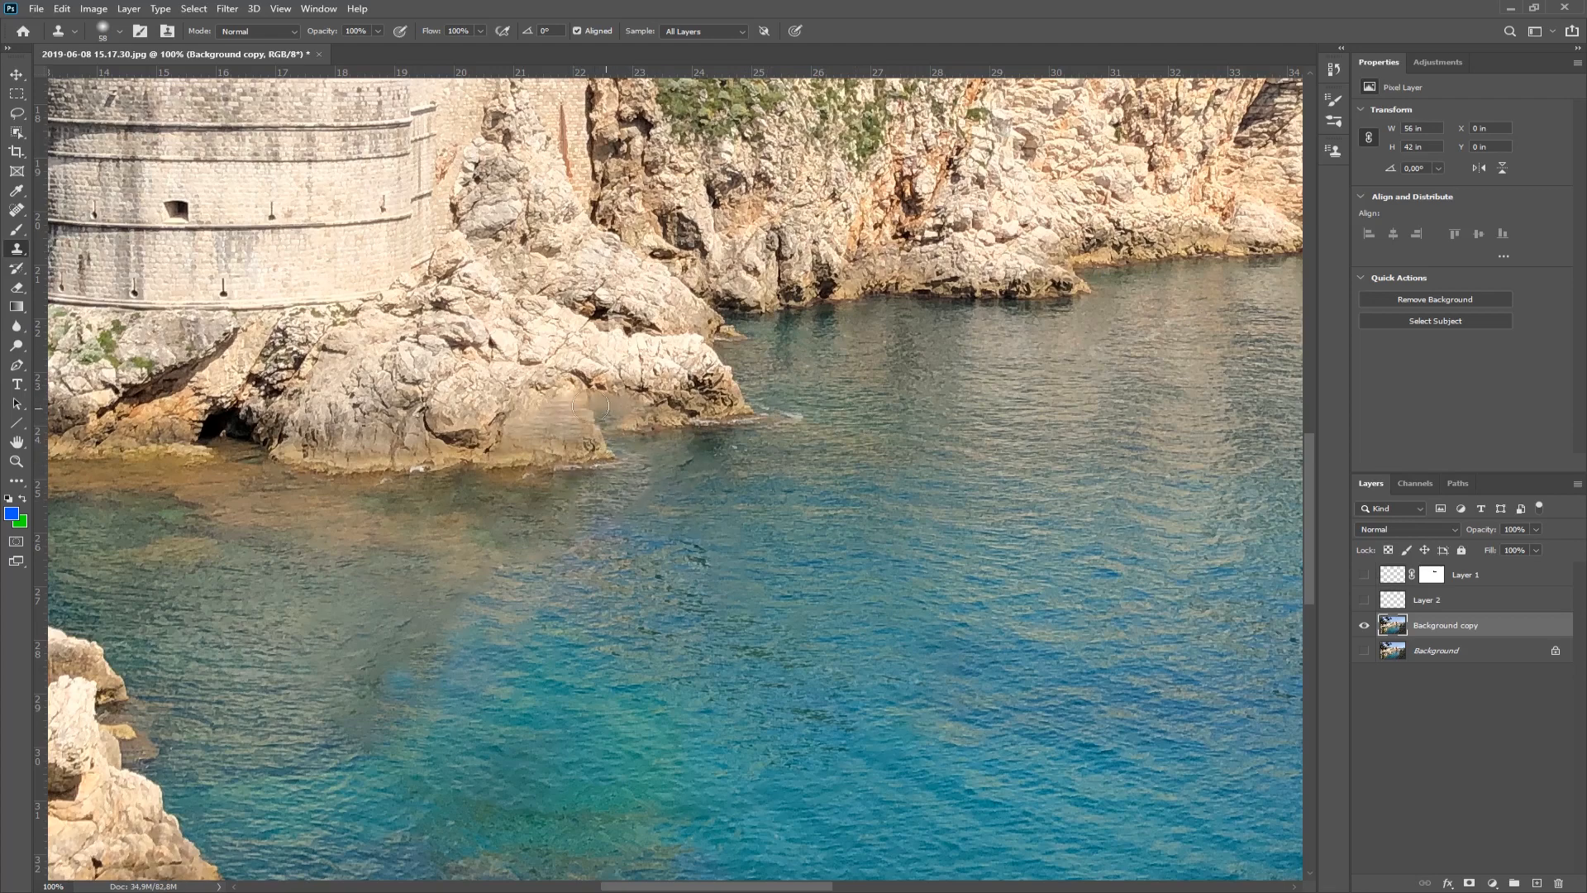
Step: Clone nearby rock texture over the blurred rock face just above the rebuilt shoreline
{"action": "left_click", "coordinate": [388, 389], "text": "alt"}
{"action": "left_click", "coordinate": [522, 429]}
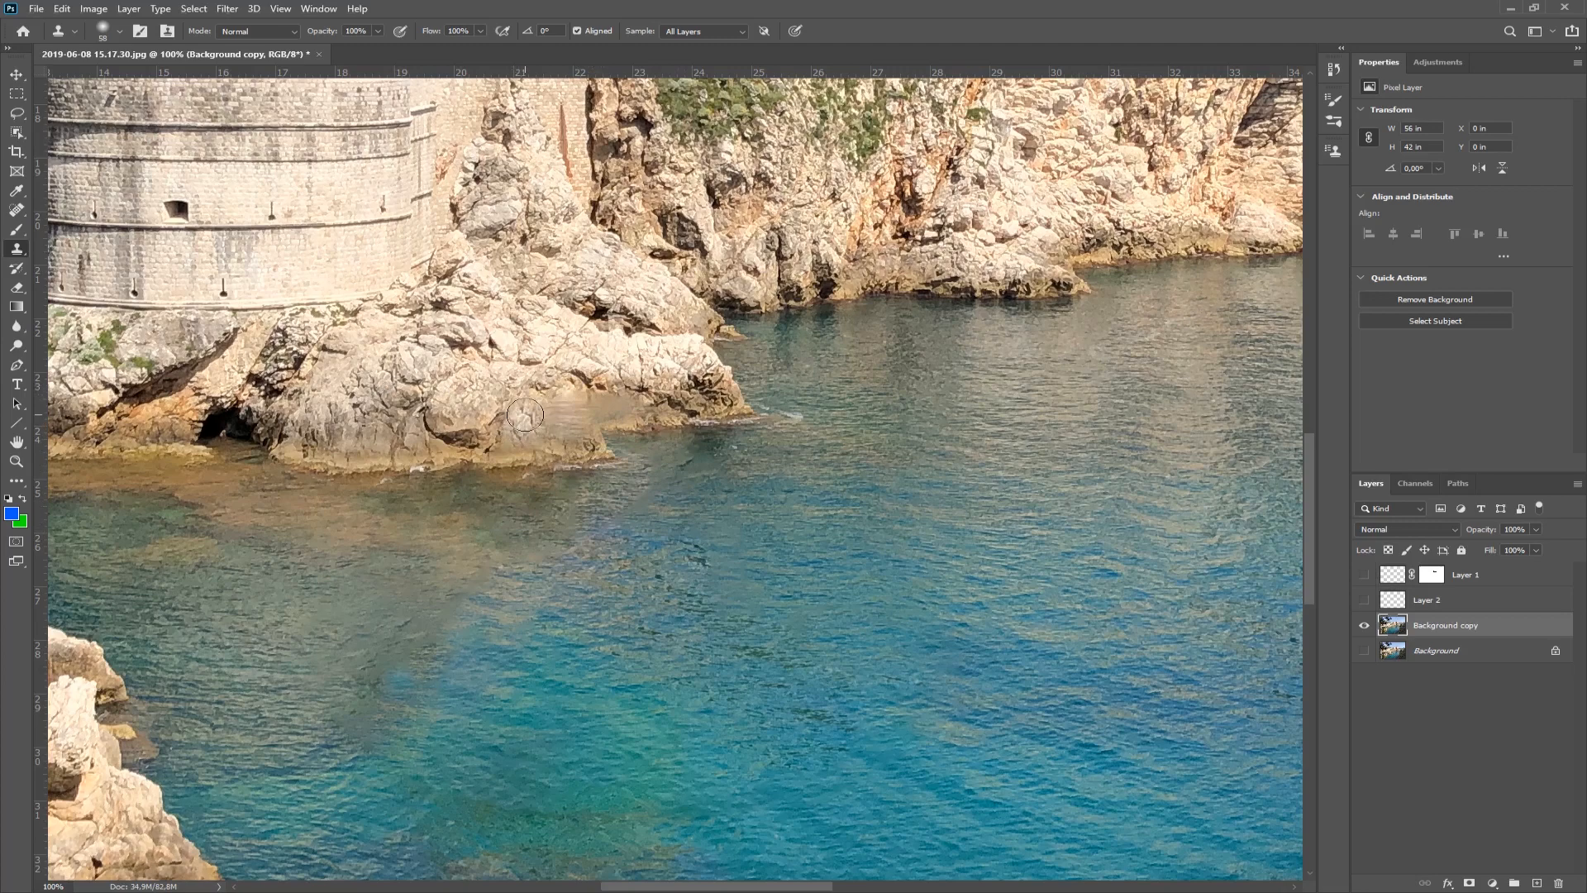
{"action": "left_click", "coordinate": [525, 410]}
{"action": "left_click", "coordinate": [544, 340], "text": "alt"}
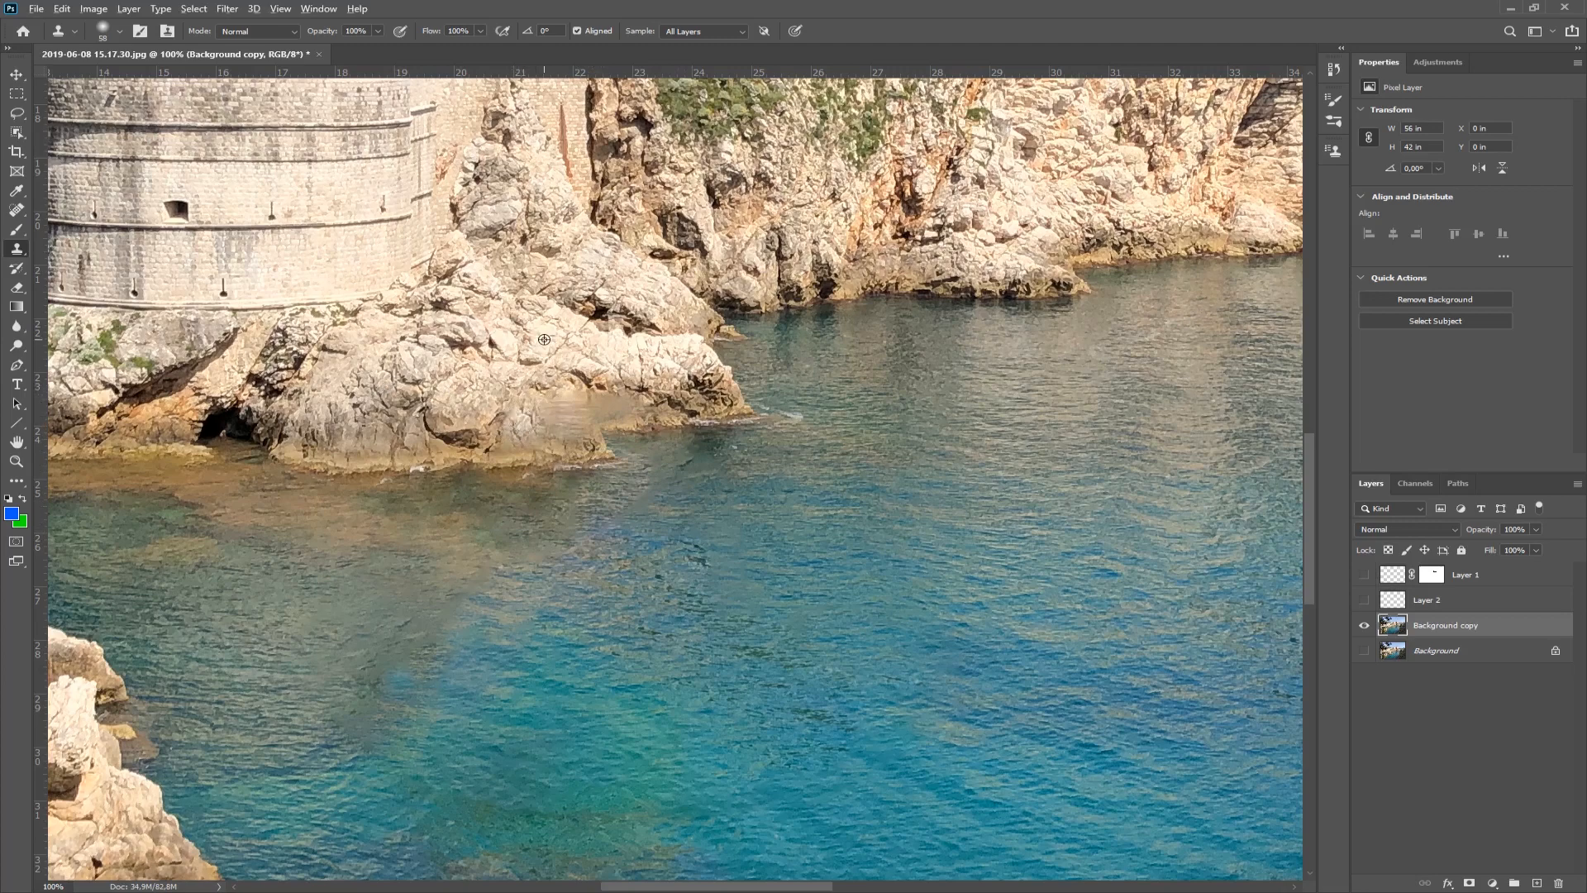
{"action": "left_click", "coordinate": [578, 422]}
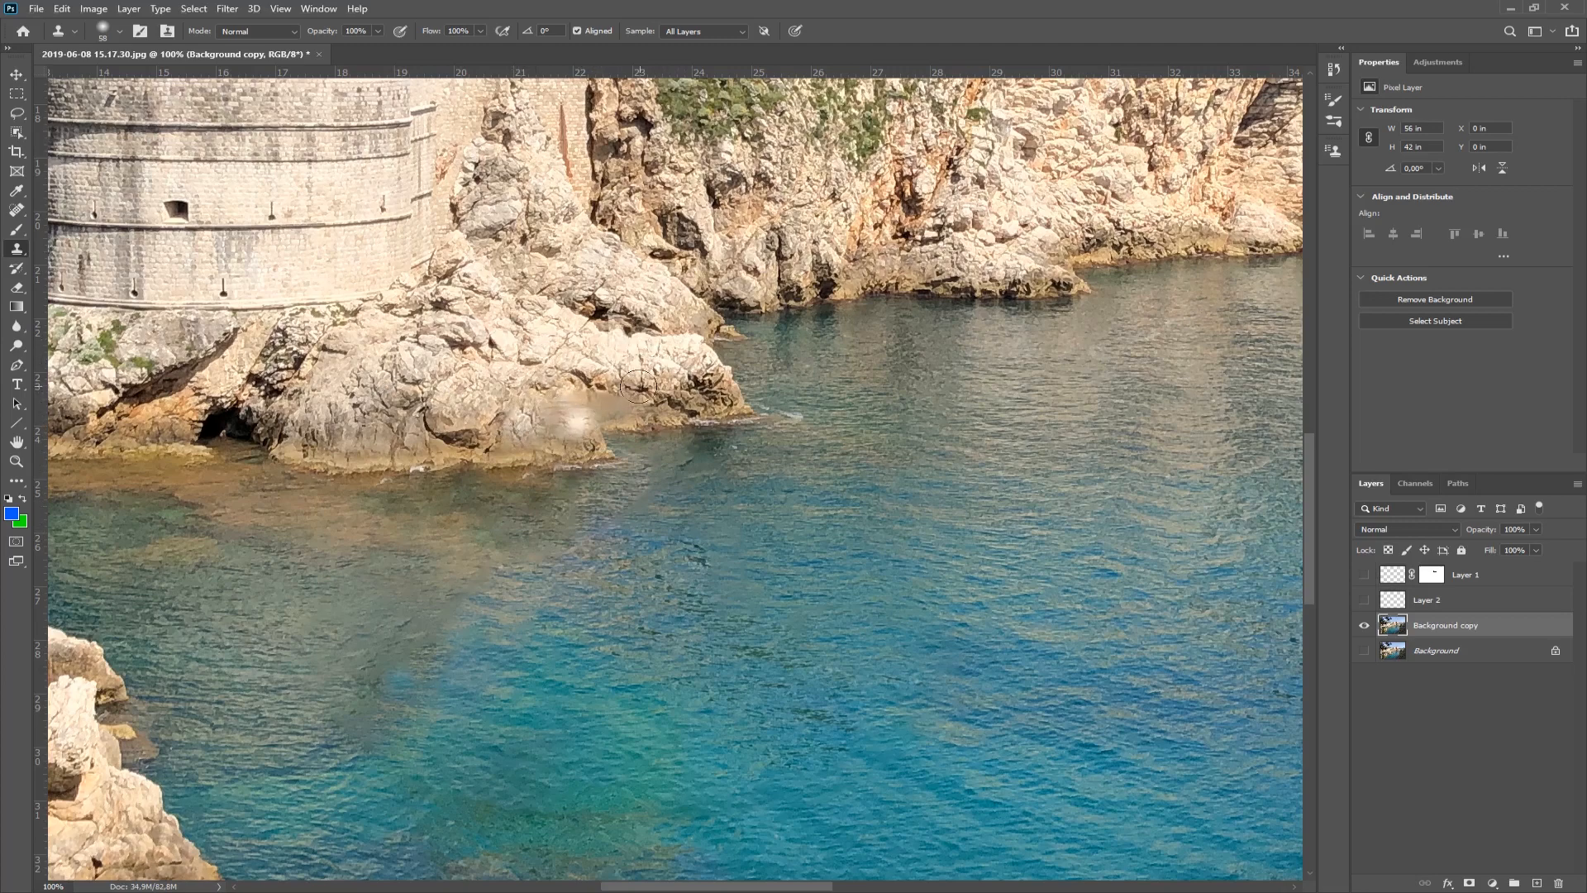
{"action": "left_click", "coordinate": [616, 405]}
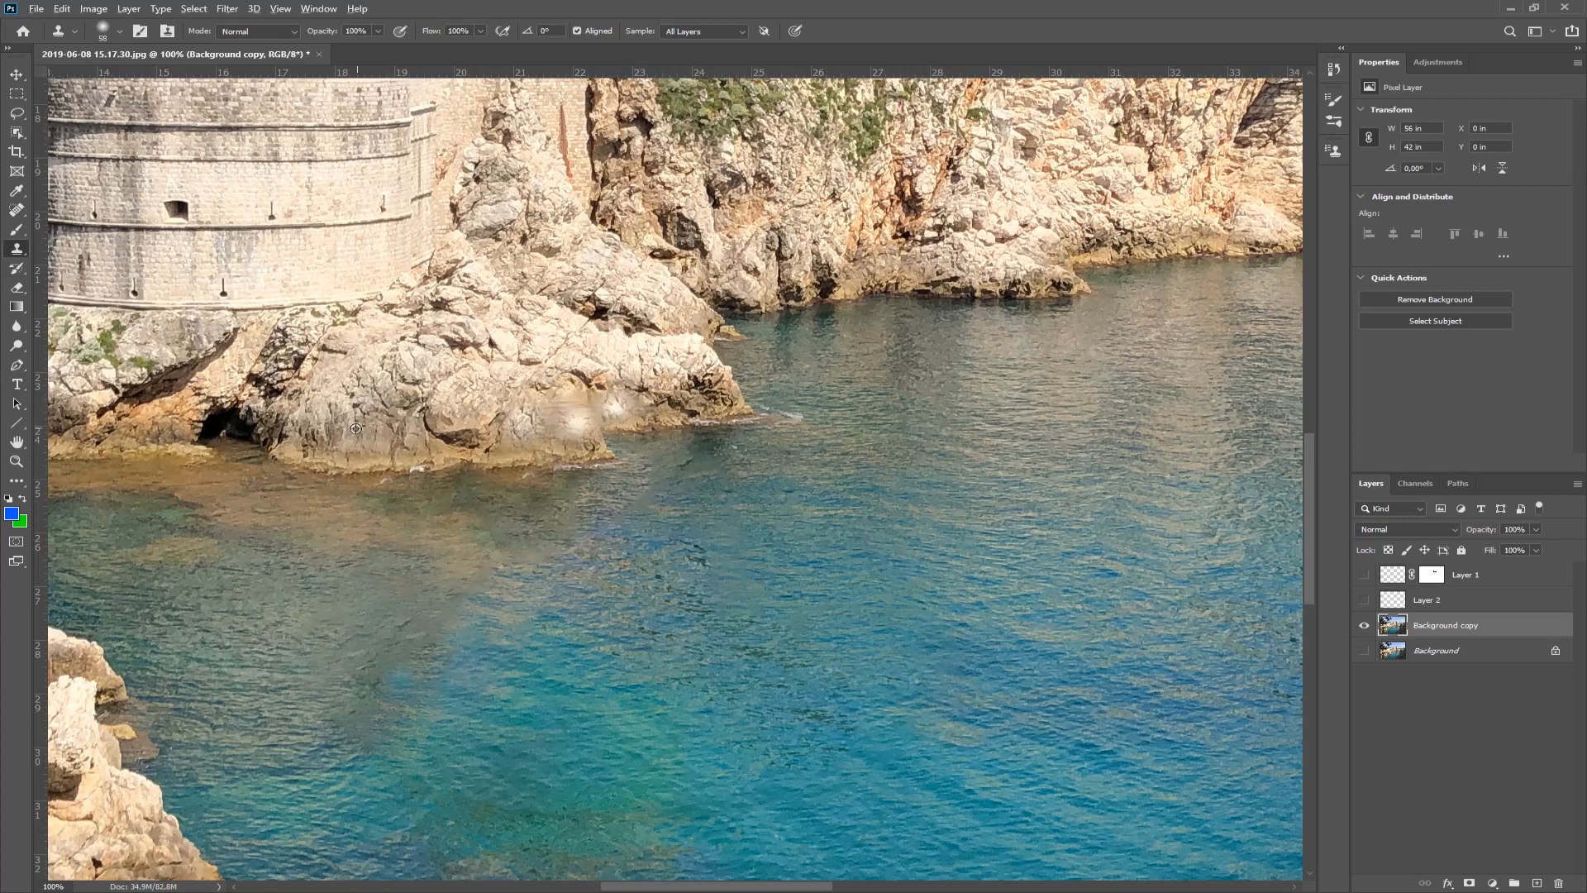
{"action": "left_click", "coordinate": [617, 410]}
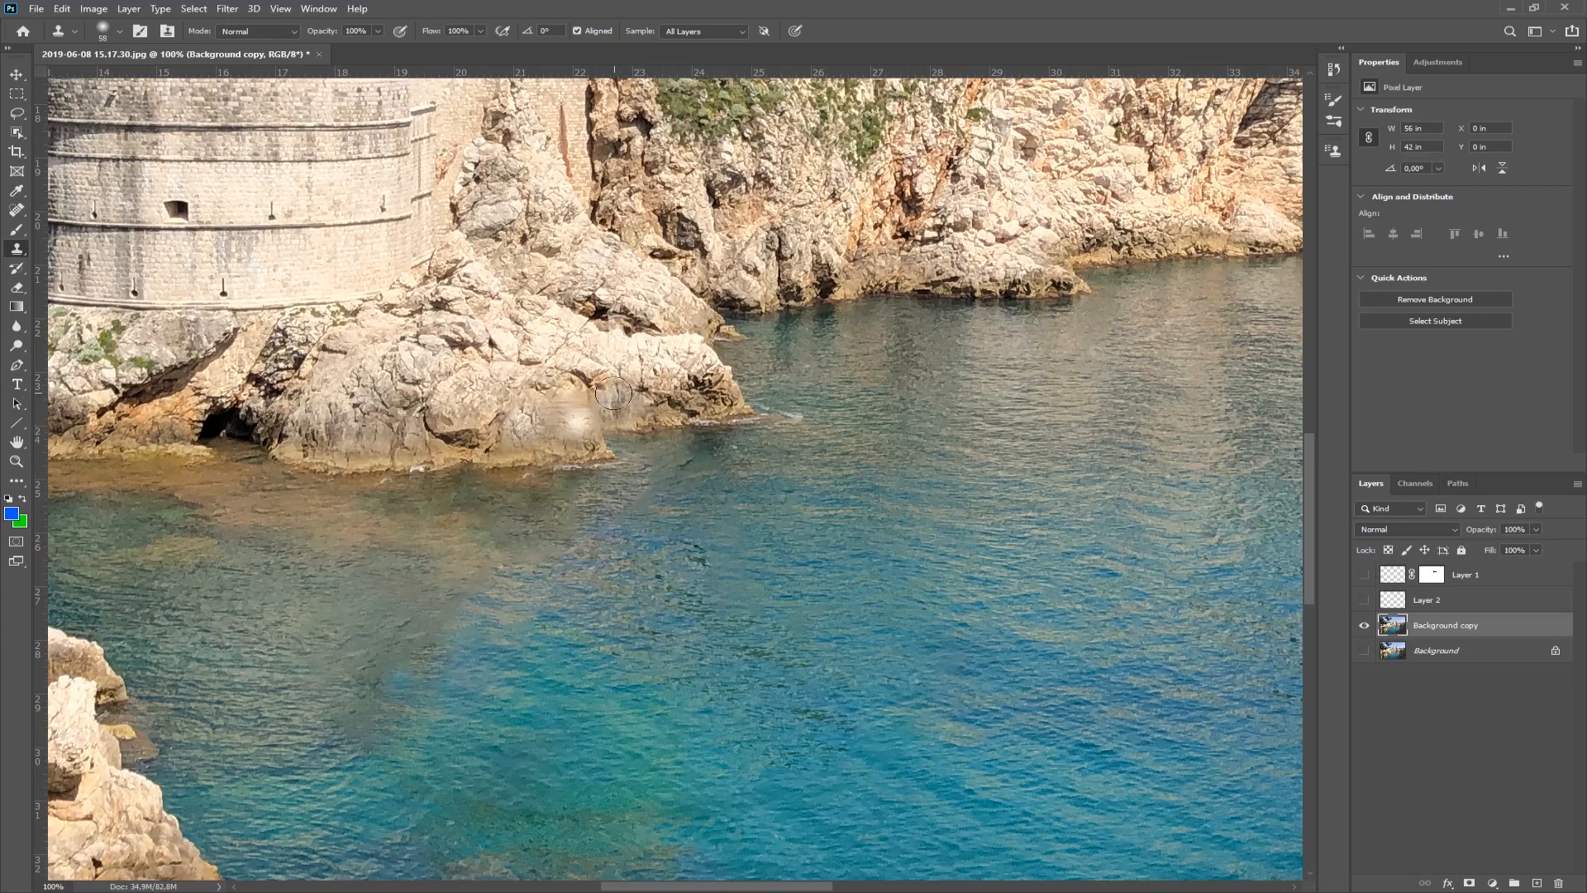
{"action": "left_click", "coordinate": [556, 400]}
{"action": "left_click", "coordinate": [357, 398], "text": "alt"}
{"action": "left_click", "coordinate": [573, 400]}
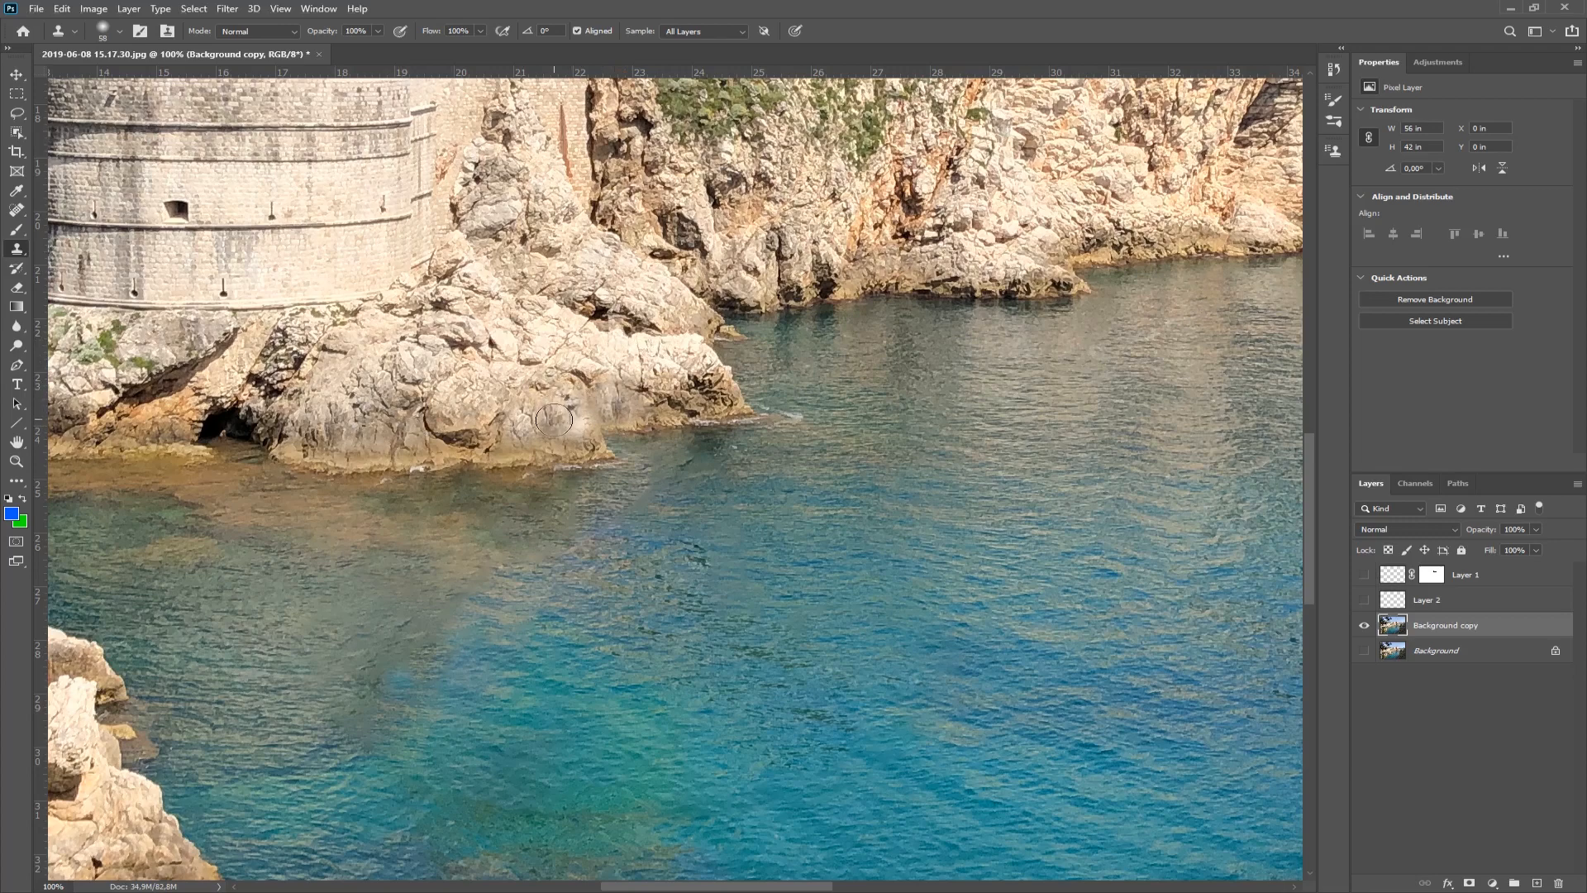
{"action": "left_click", "coordinate": [746, 408]}
Step: Clone darker rock texture over the bright smudge remaining on the repaired rock face, working at 200% zoom
{"action": "left_click", "coordinate": [16, 460]}
{"action": "right_click", "coordinate": [584, 489]}
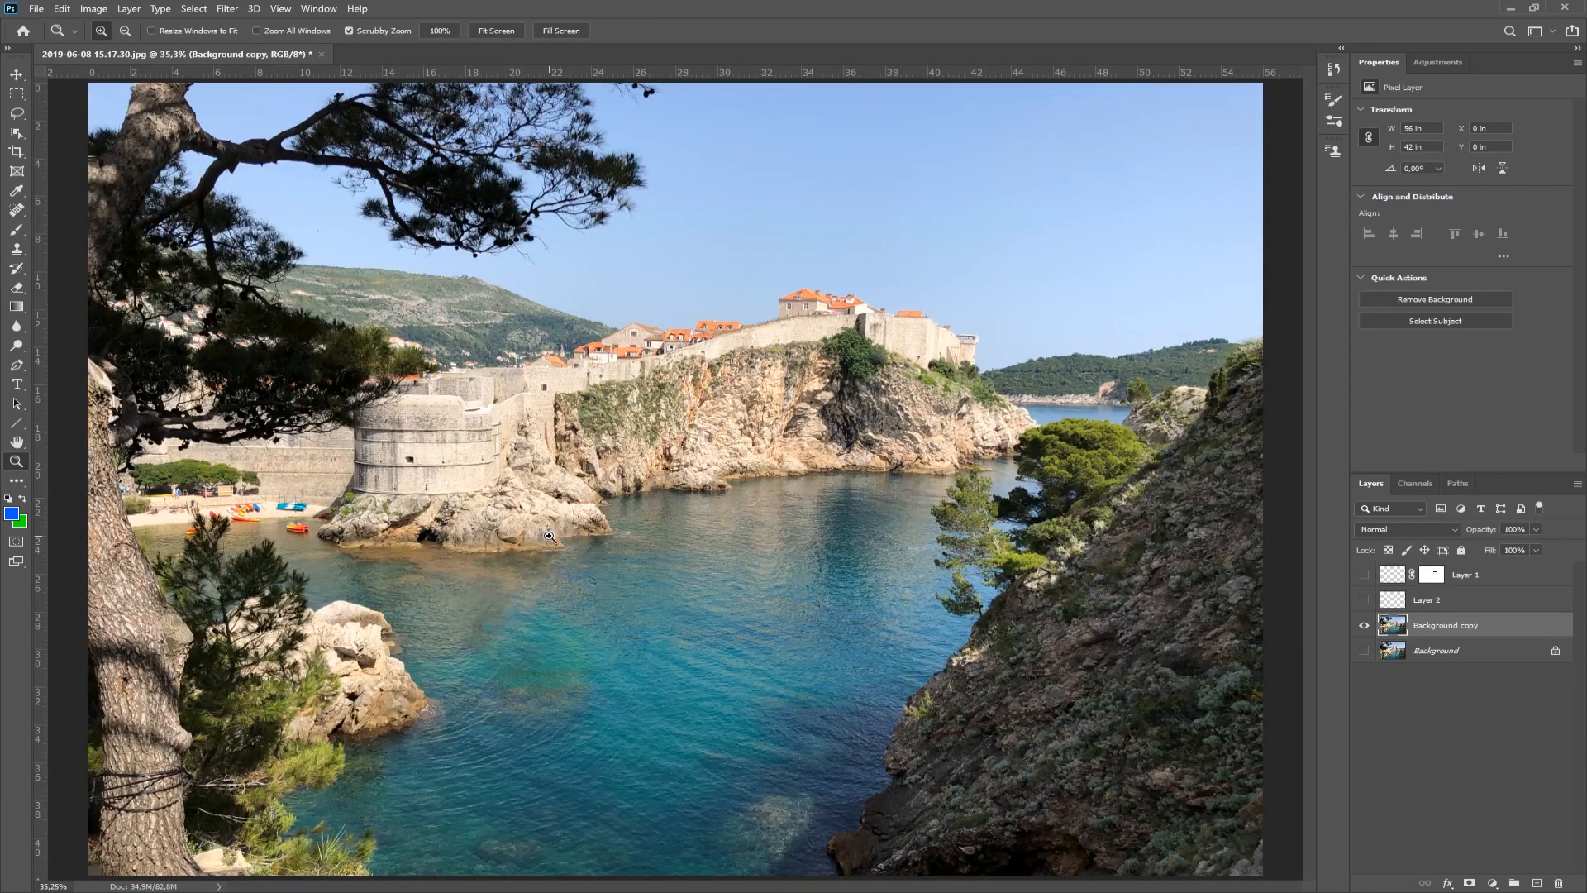
{"action": "left_click_drag", "start_coordinate": [549, 536], "coordinate": [549, 549]}
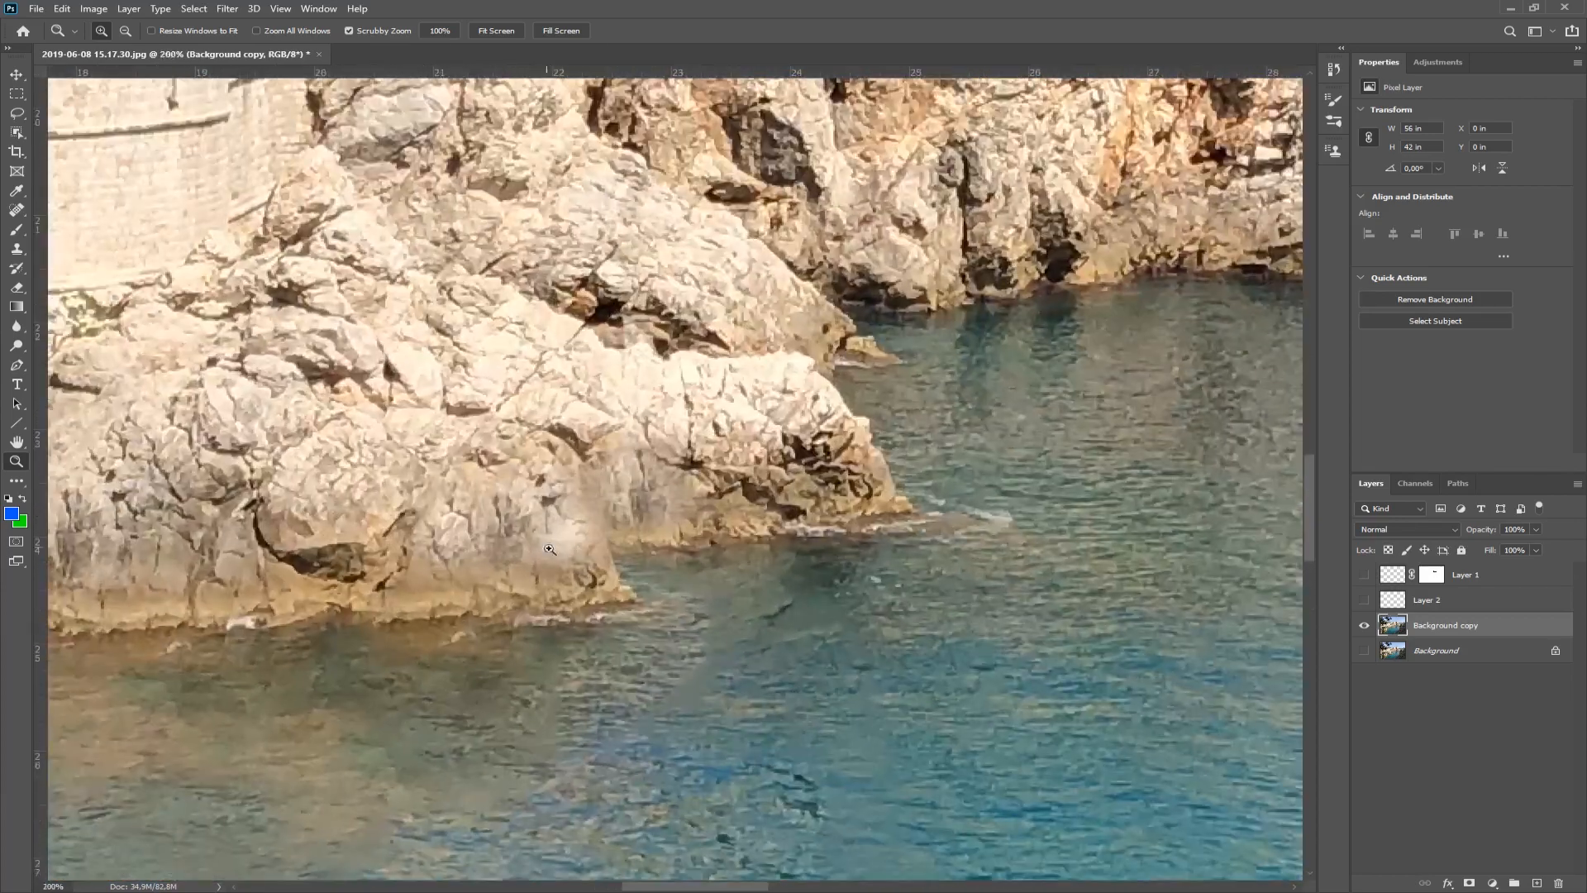
{"action": "left_click", "coordinate": [18, 250]}
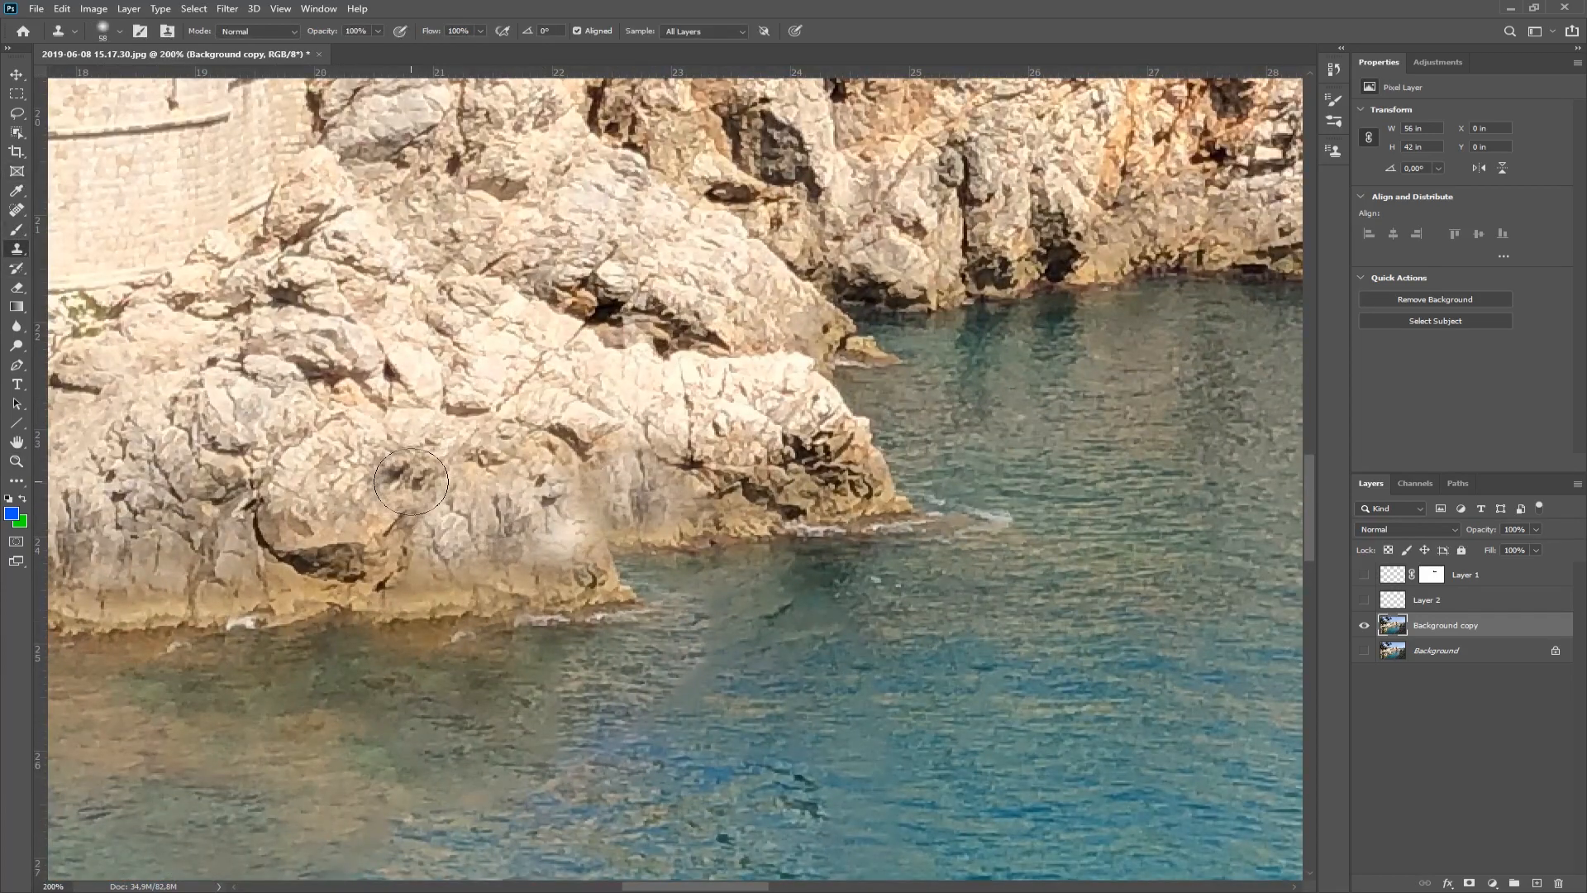
{"action": "left_click", "coordinate": [381, 473], "text": "alt"}
{"action": "left_click", "coordinate": [560, 535]}
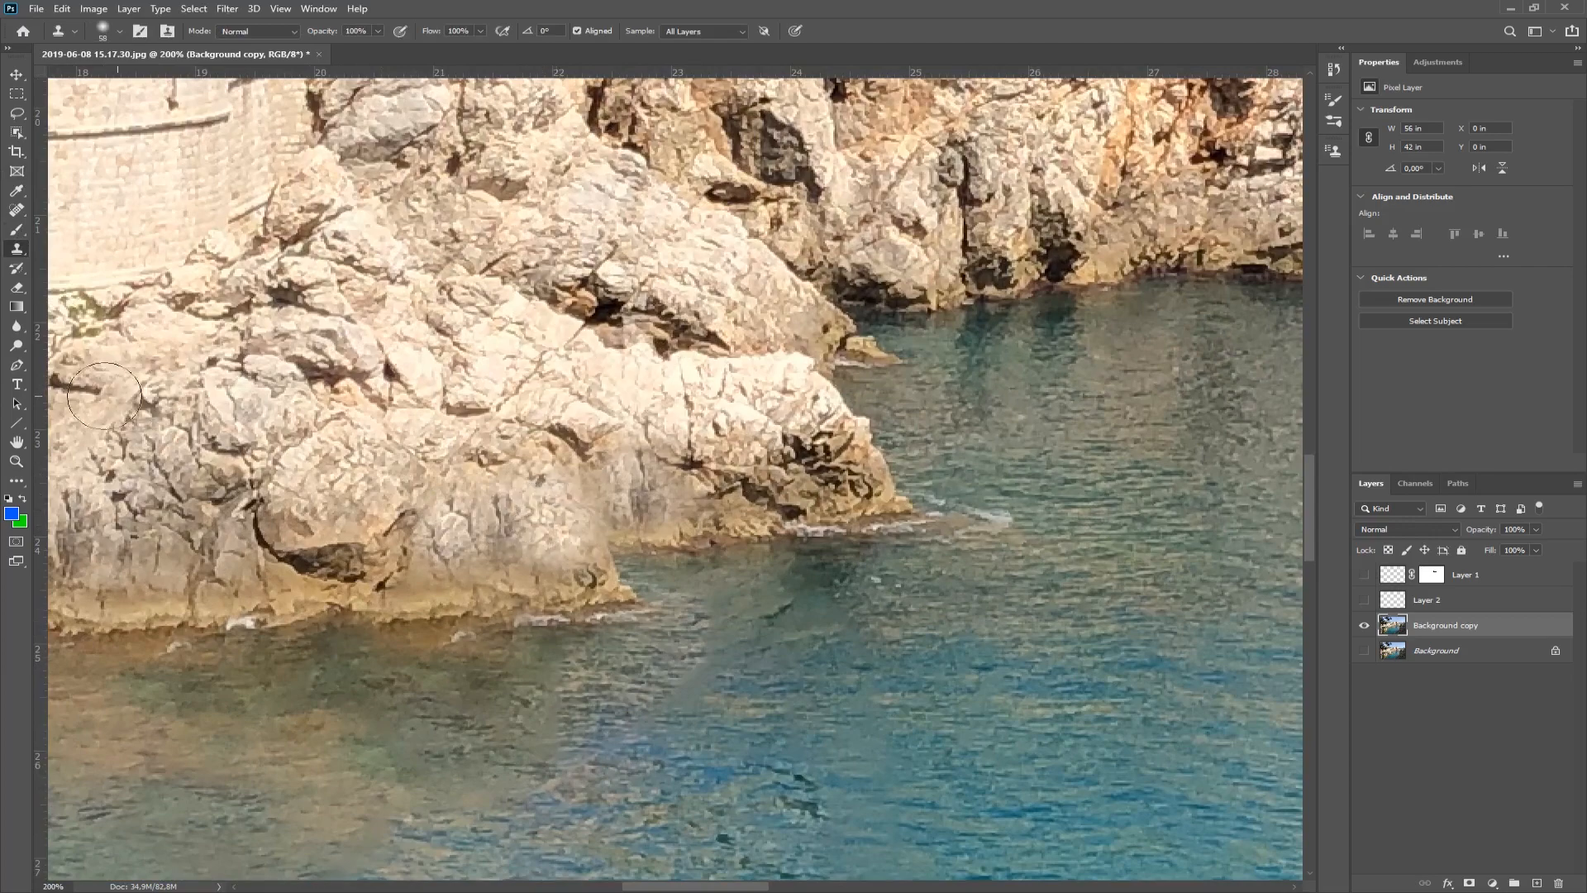
Step: Review the whole fortress photo and compare the edits by toggling the visibility of Layer 2 and Layer 1
{"action": "left_click", "coordinate": [16, 461]}
{"action": "right_click", "coordinate": [415, 457]}
{"action": "left_click", "coordinate": [436, 467]}
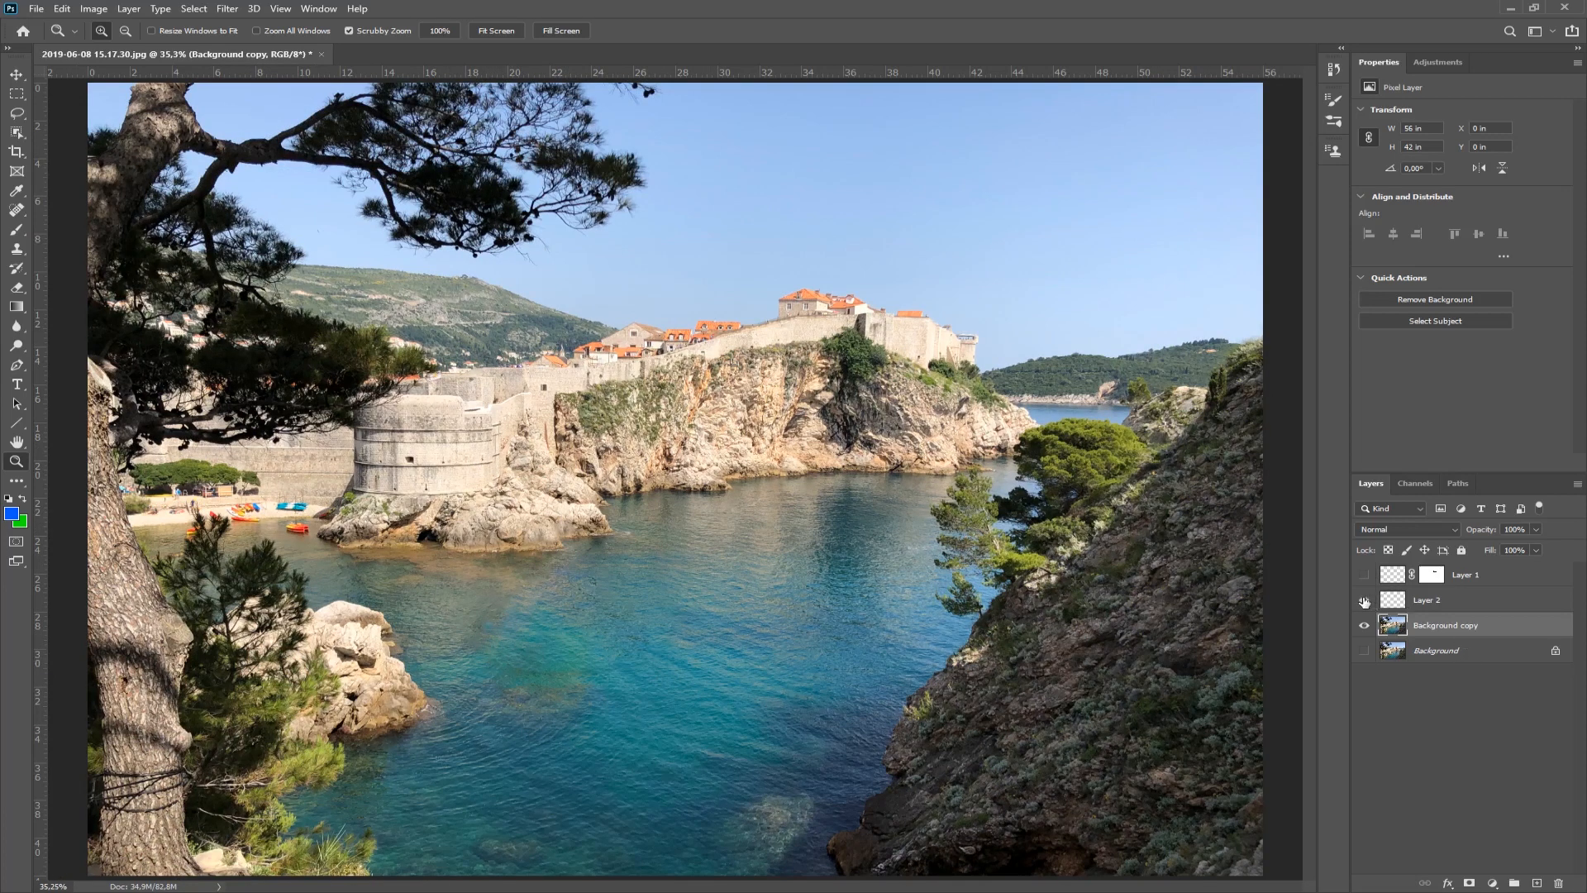
{"action": "left_click", "coordinate": [1365, 575]}
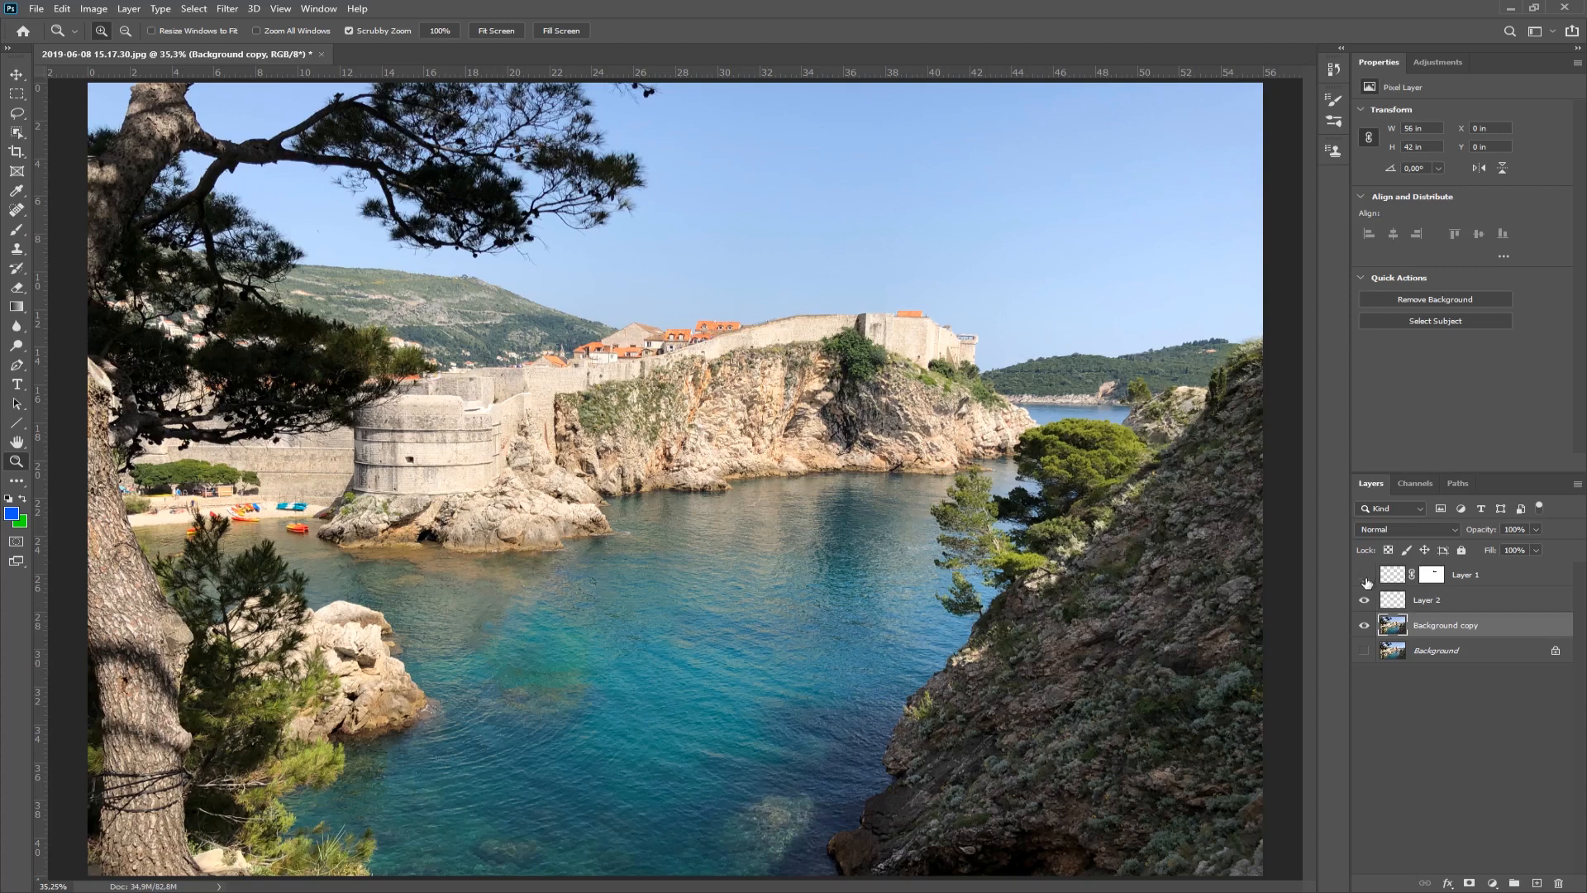
{"action": "left_click", "coordinate": [1364, 601]}
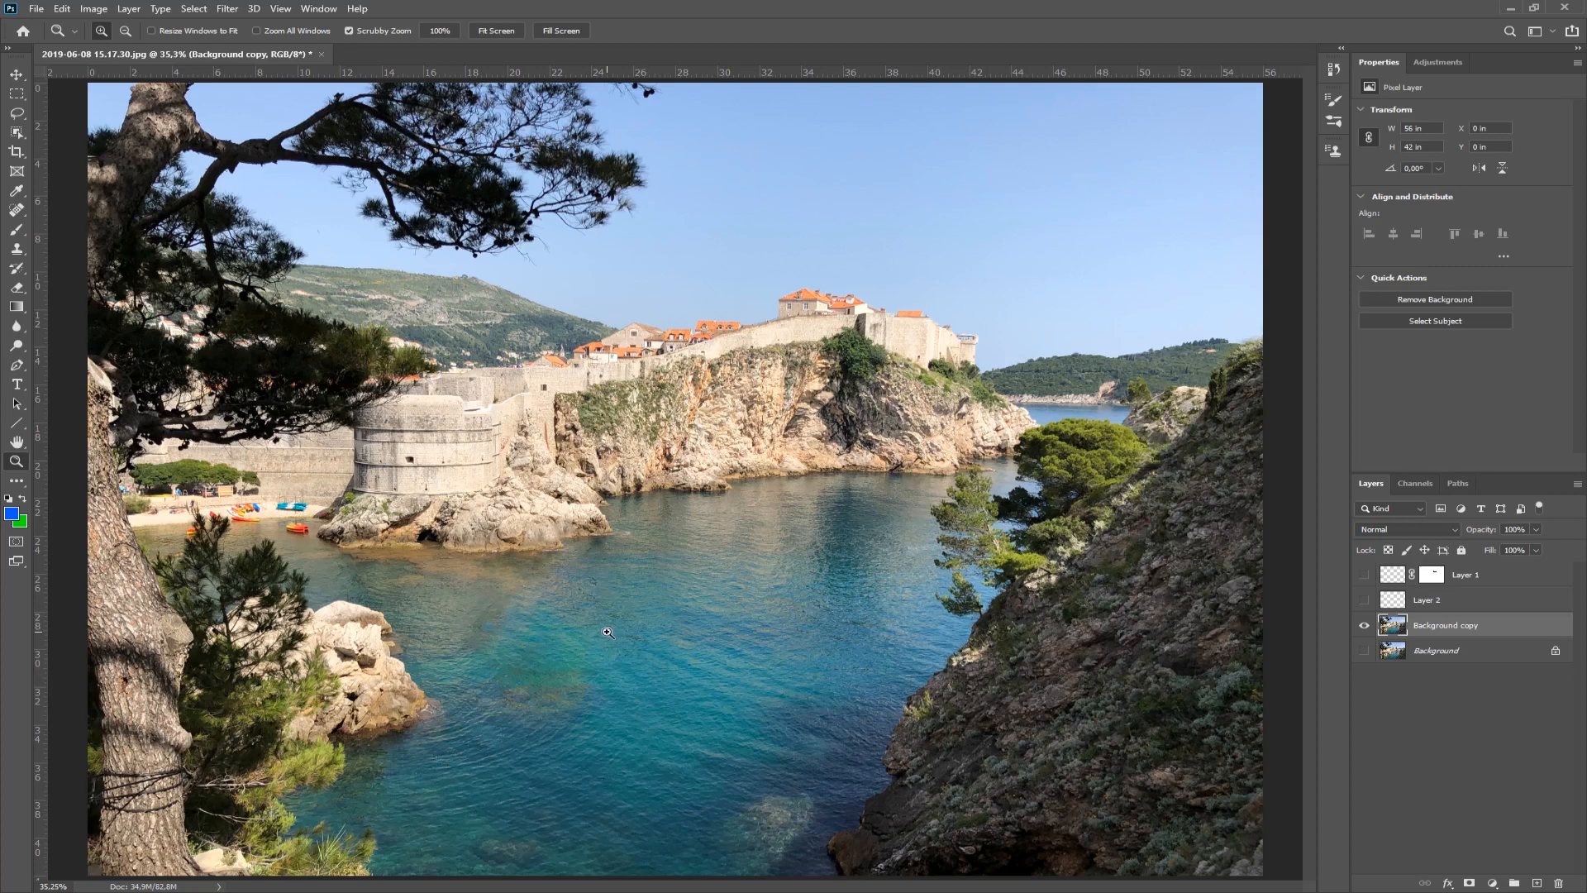
{"action": "left_click", "coordinate": [321, 53]}
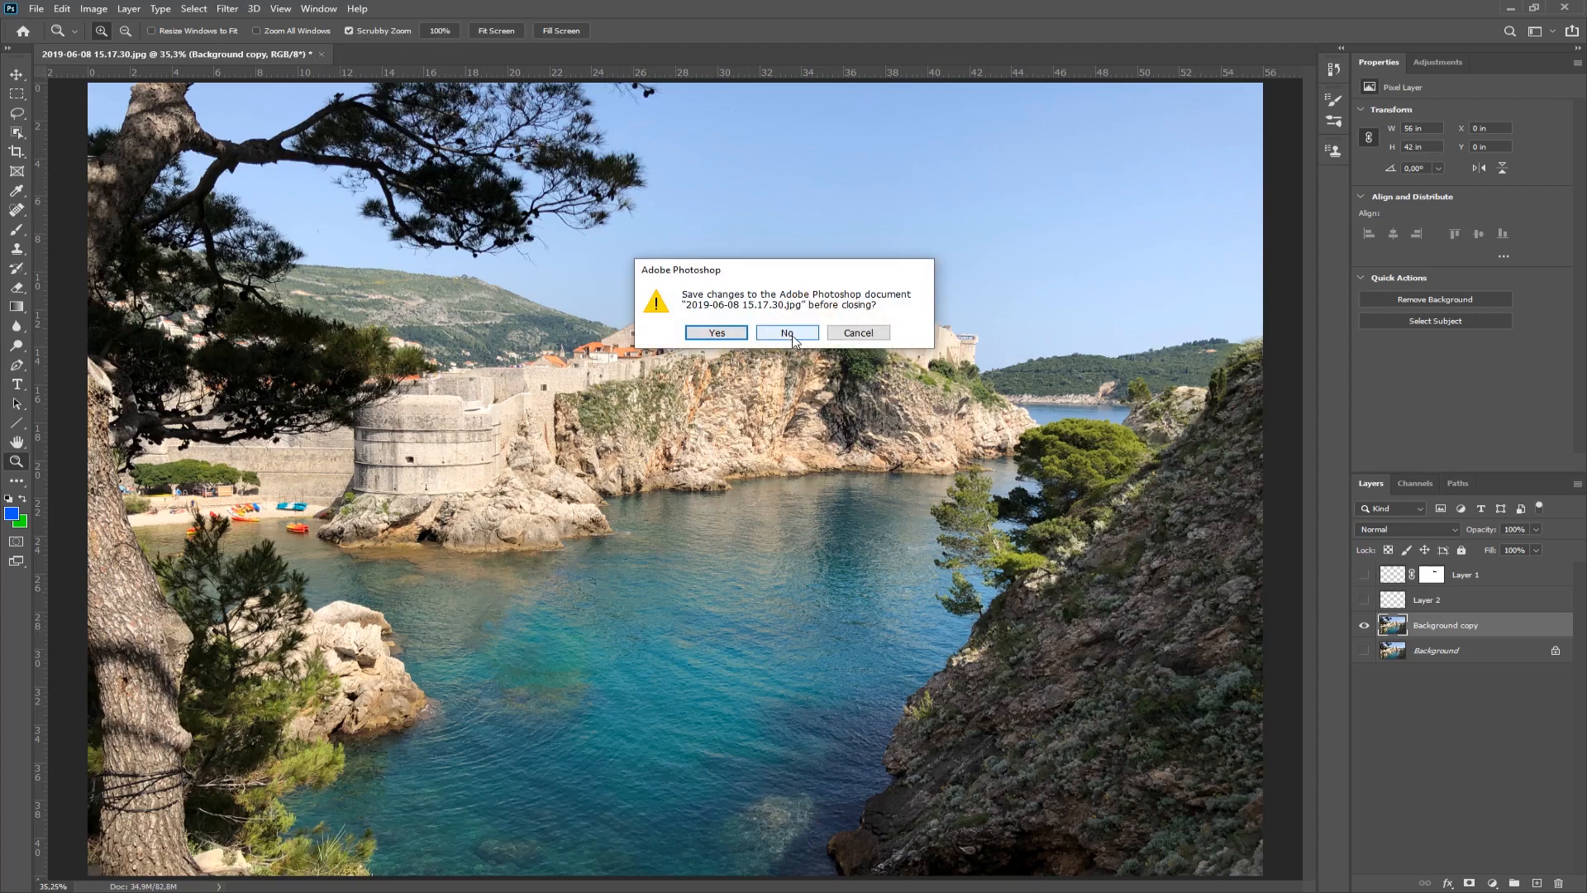
{"action": "left_click", "coordinate": [859, 339]}
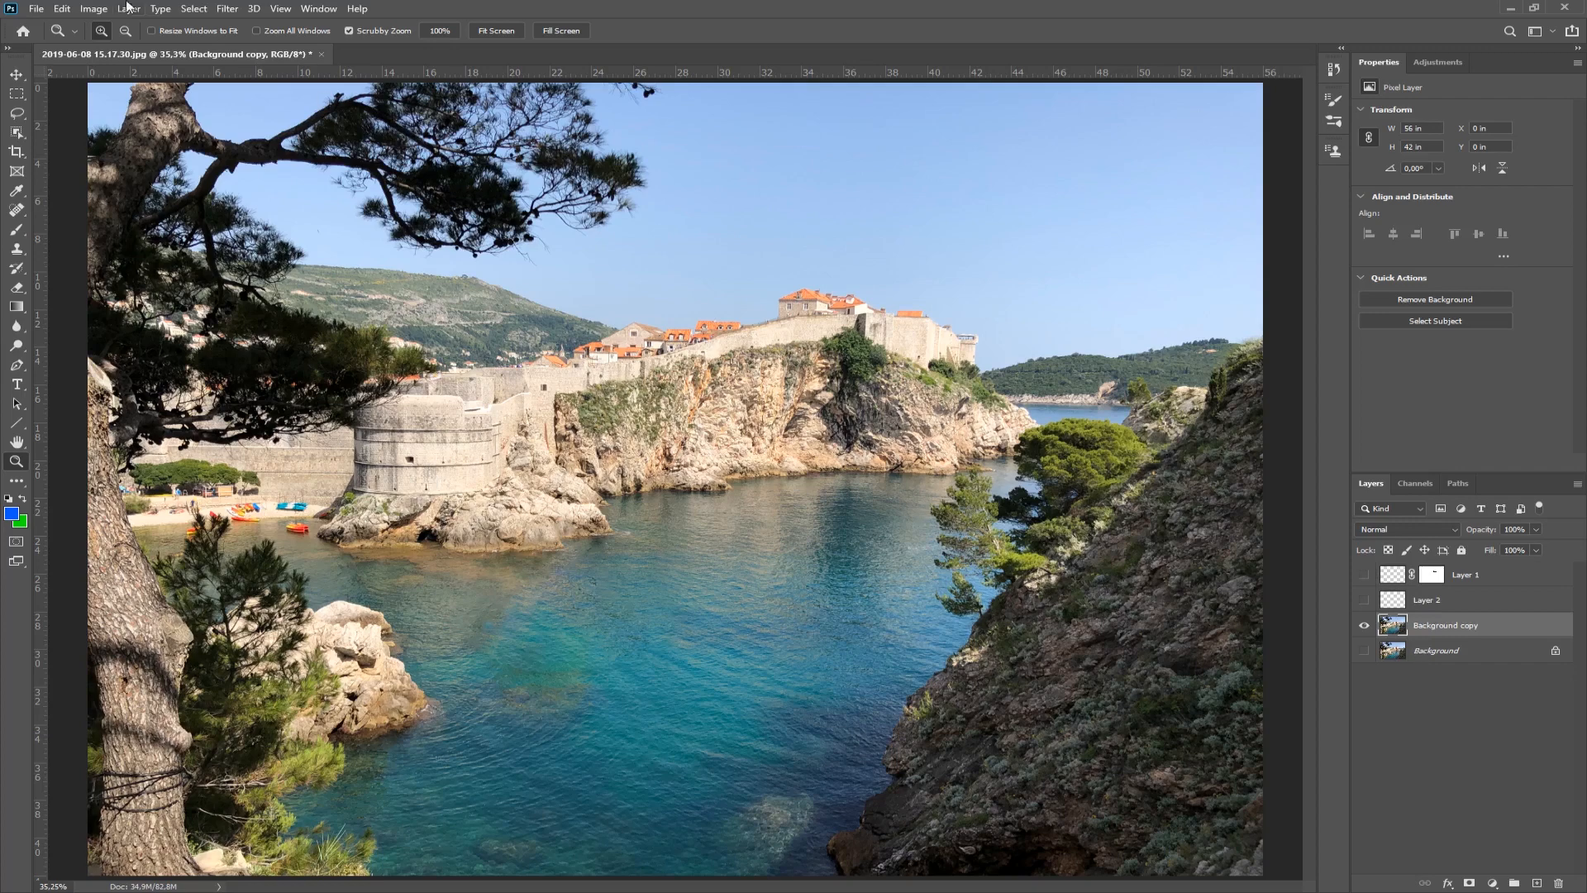
{"action": "left_click", "coordinate": [38, 10]}
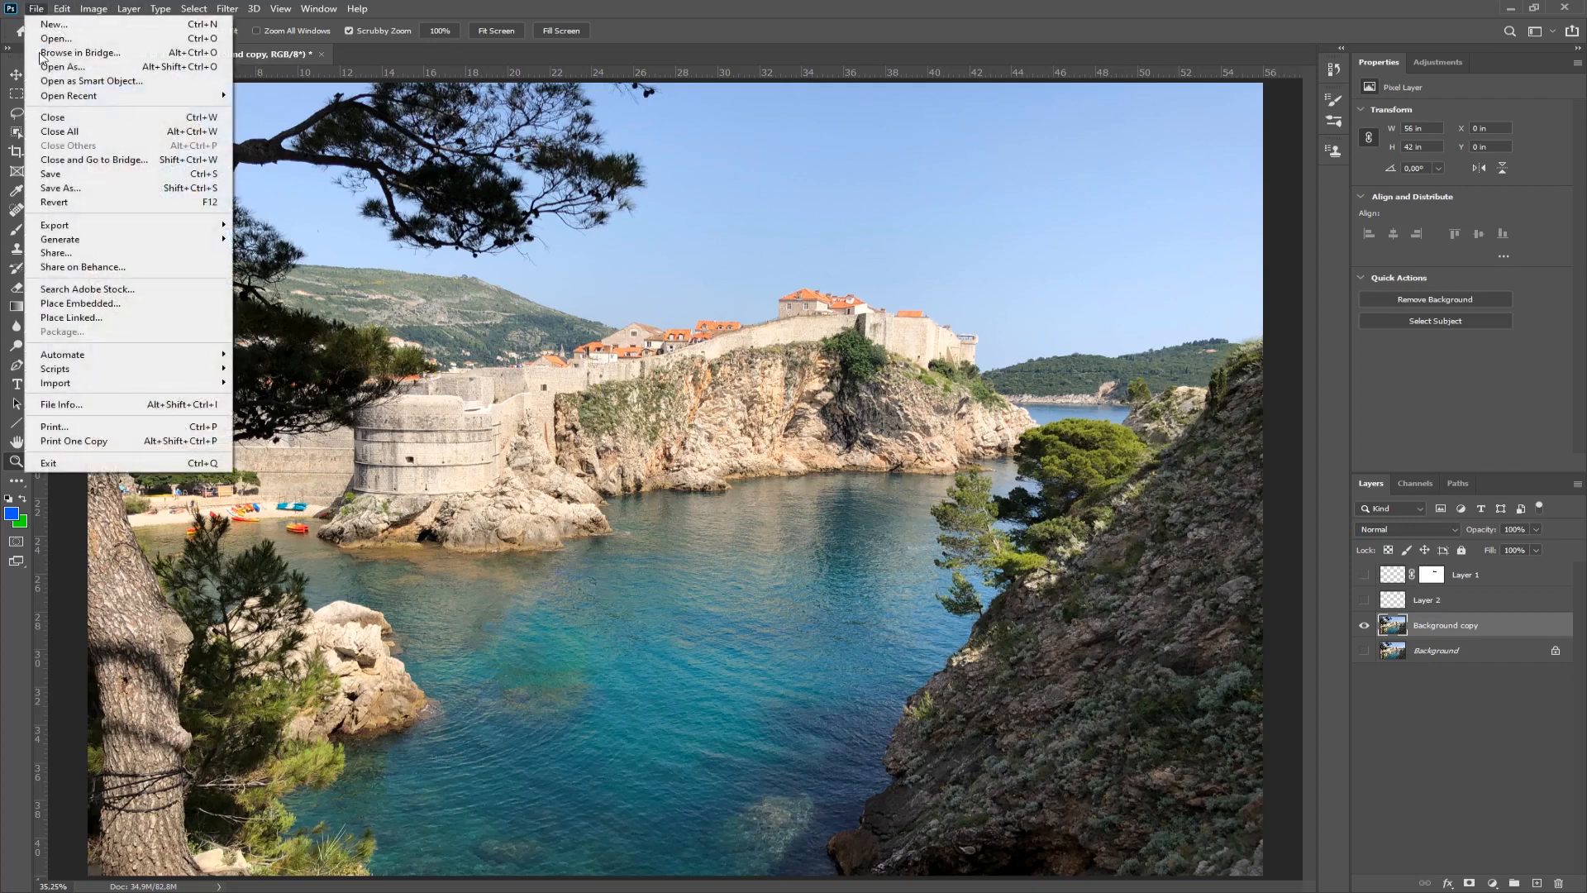
{"action": "left_click", "coordinate": [53, 176]}
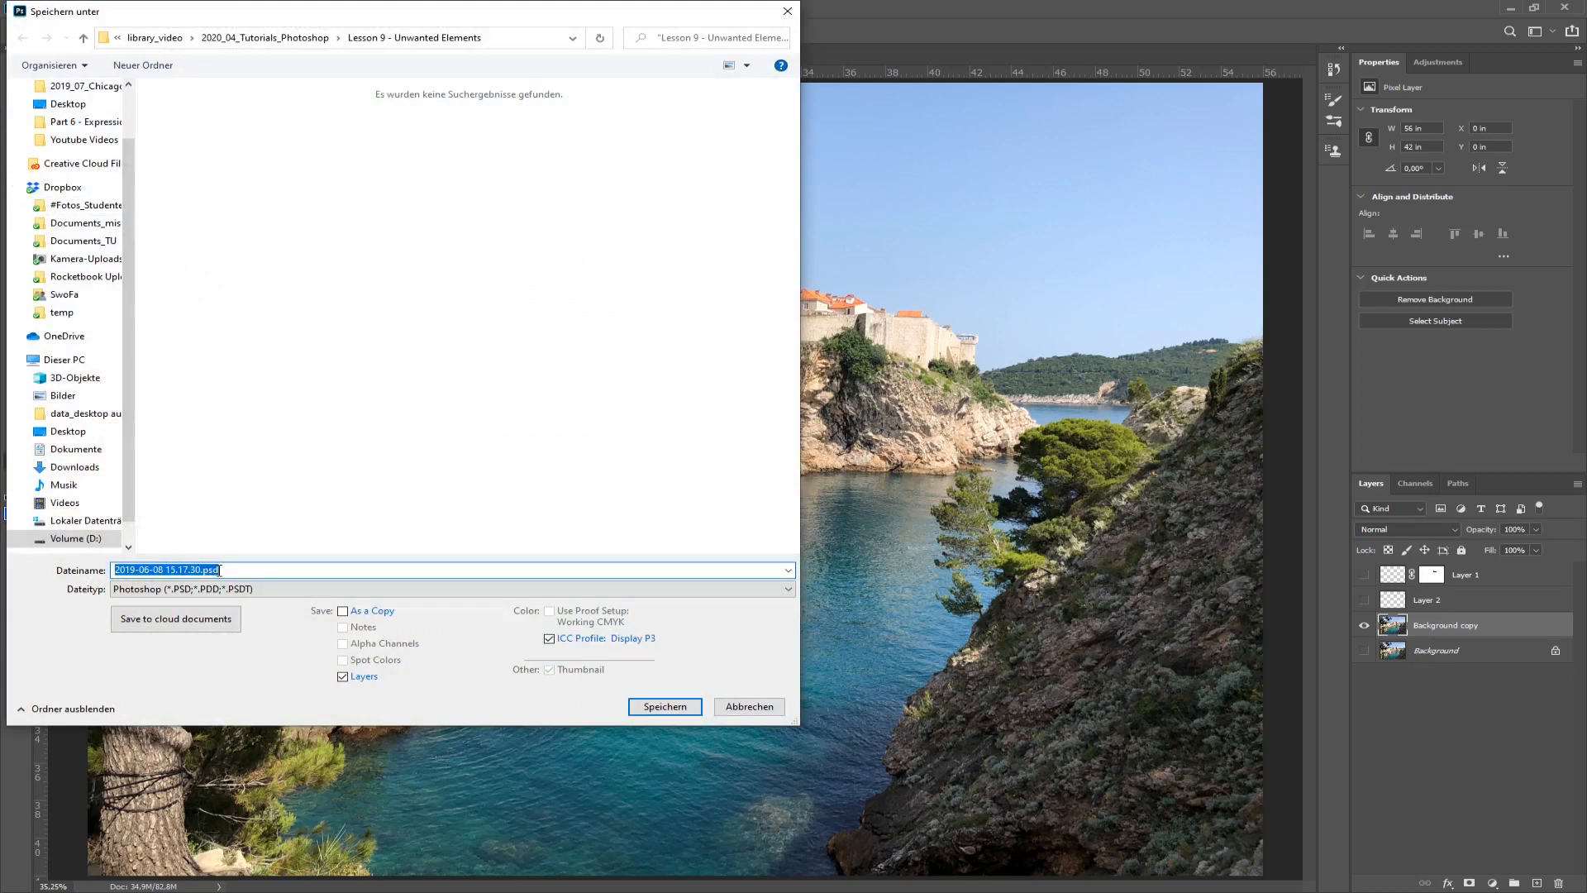
{"action": "left_click", "coordinate": [749, 707]}
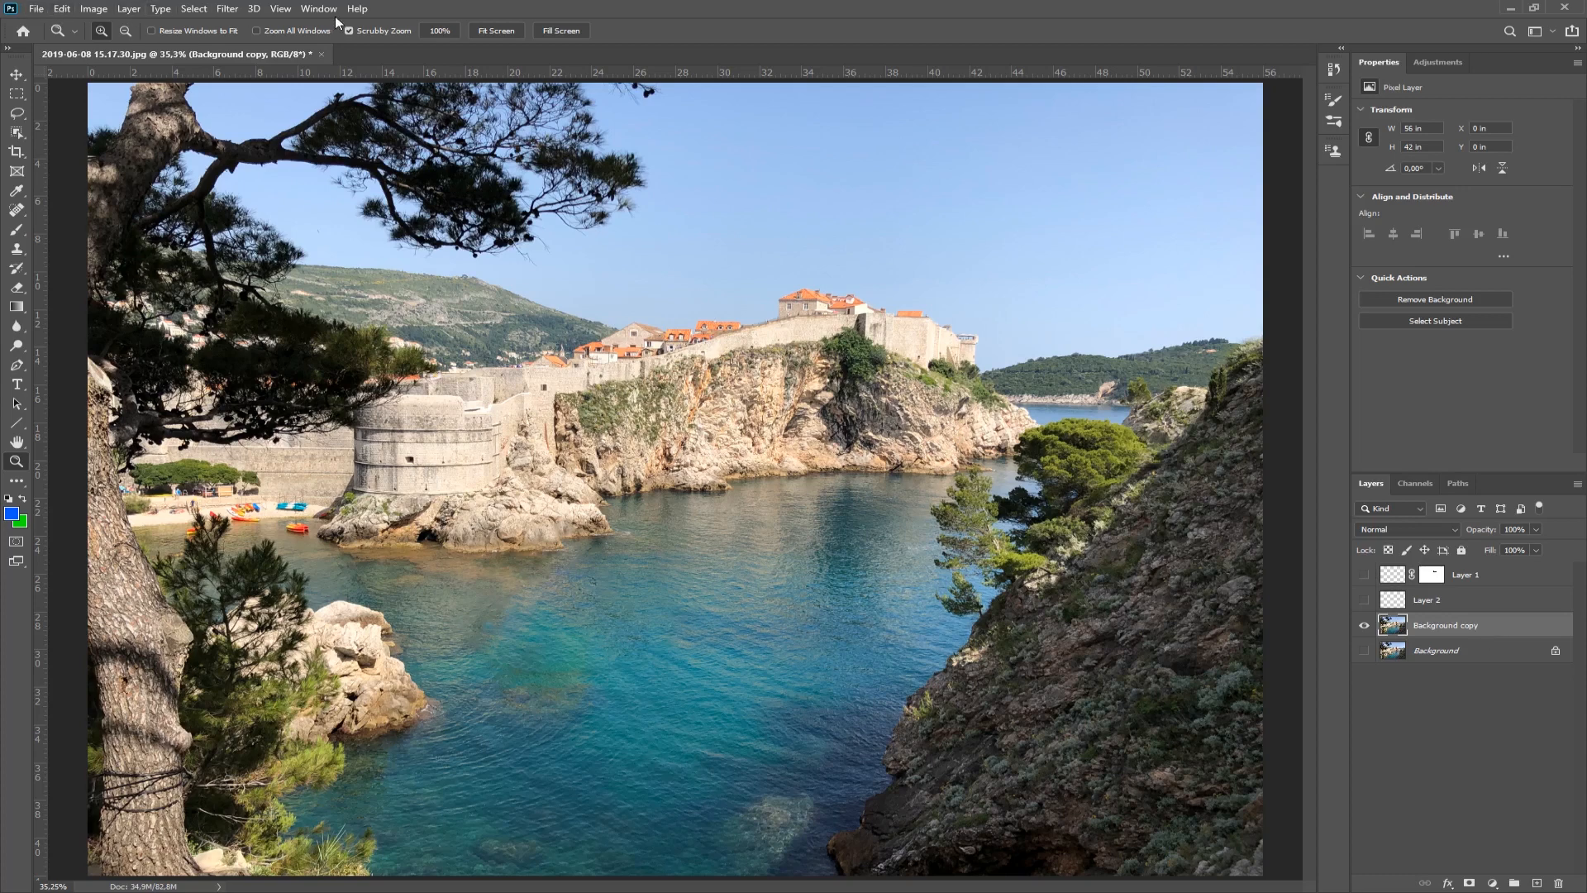
Step: Close the fortress photo without saving its changes
{"action": "left_click", "coordinate": [322, 55]}
{"action": "left_click", "coordinate": [785, 331]}
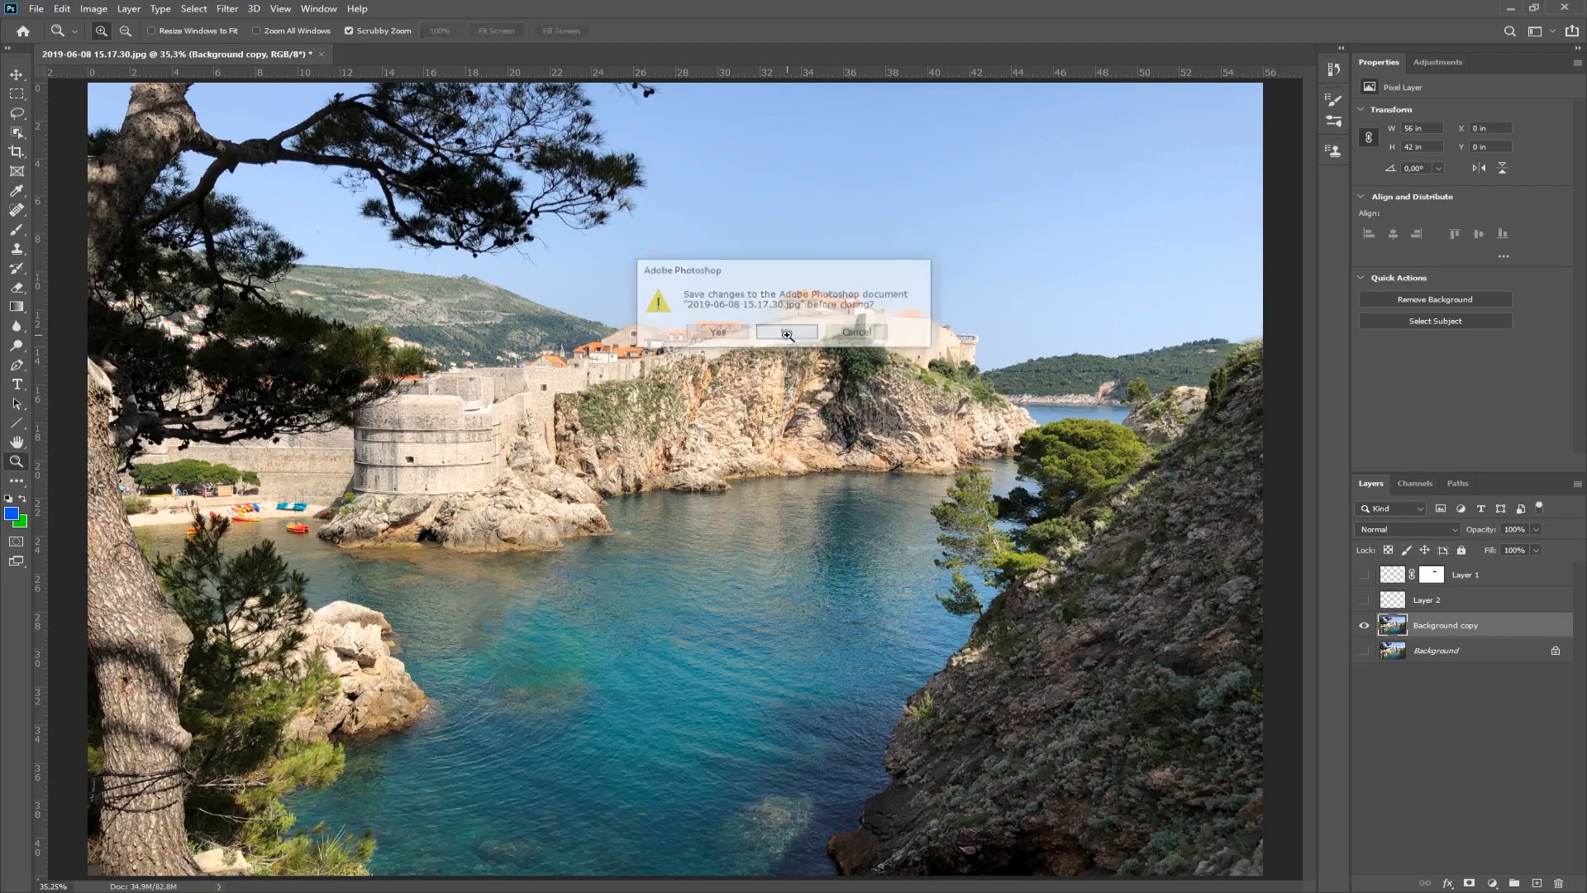
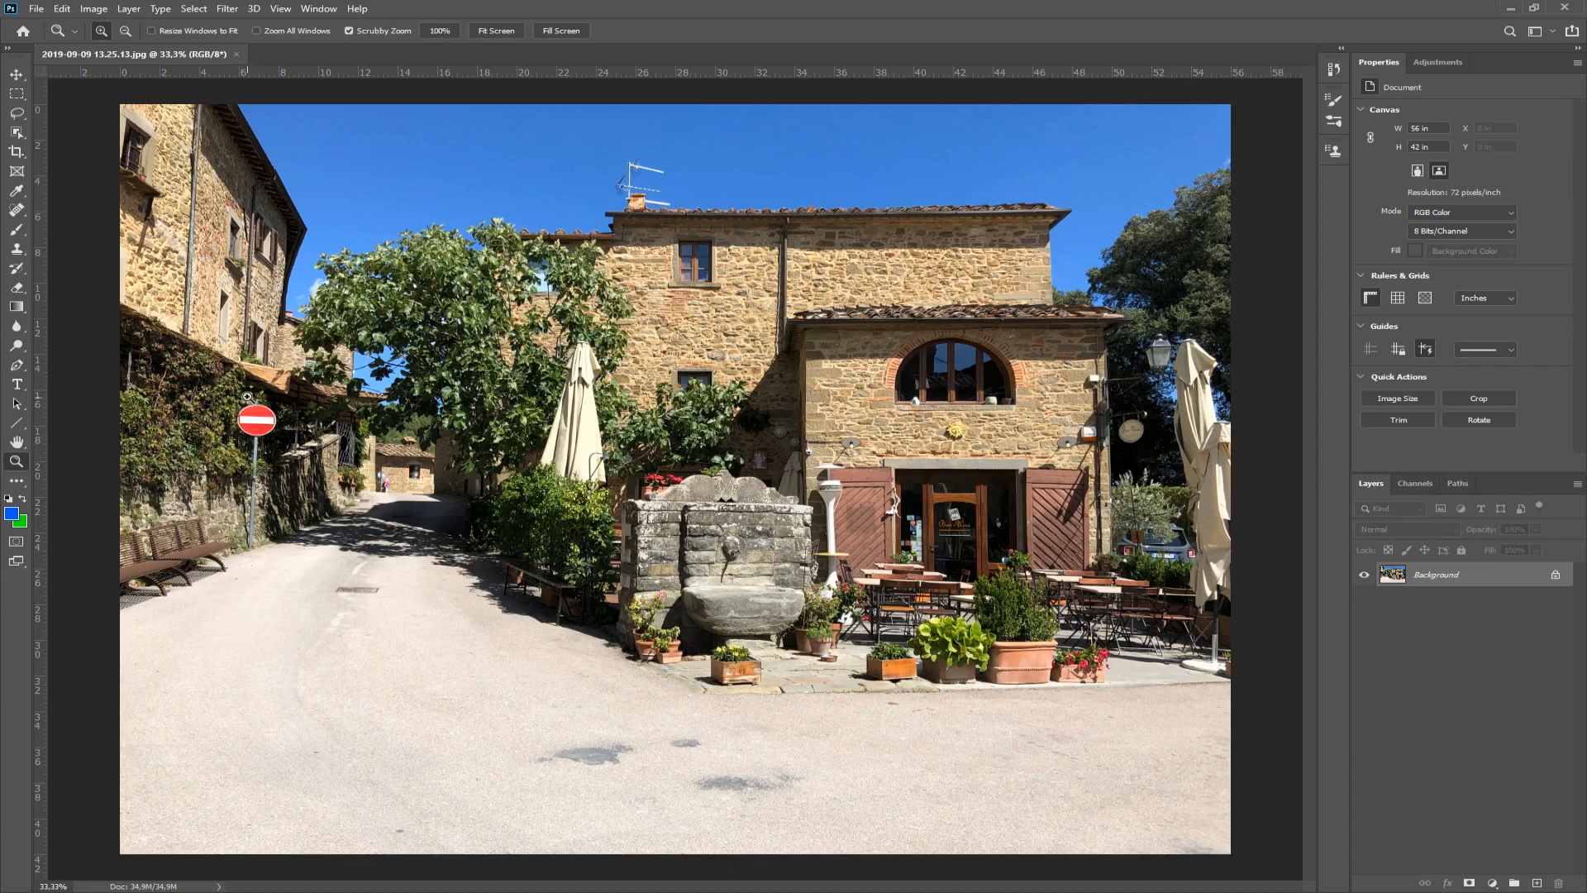
Step: Bring the no-entry sign in the street photo into close view at 100% and add a new empty layer
{"action": "right_click", "coordinate": [256, 436]}
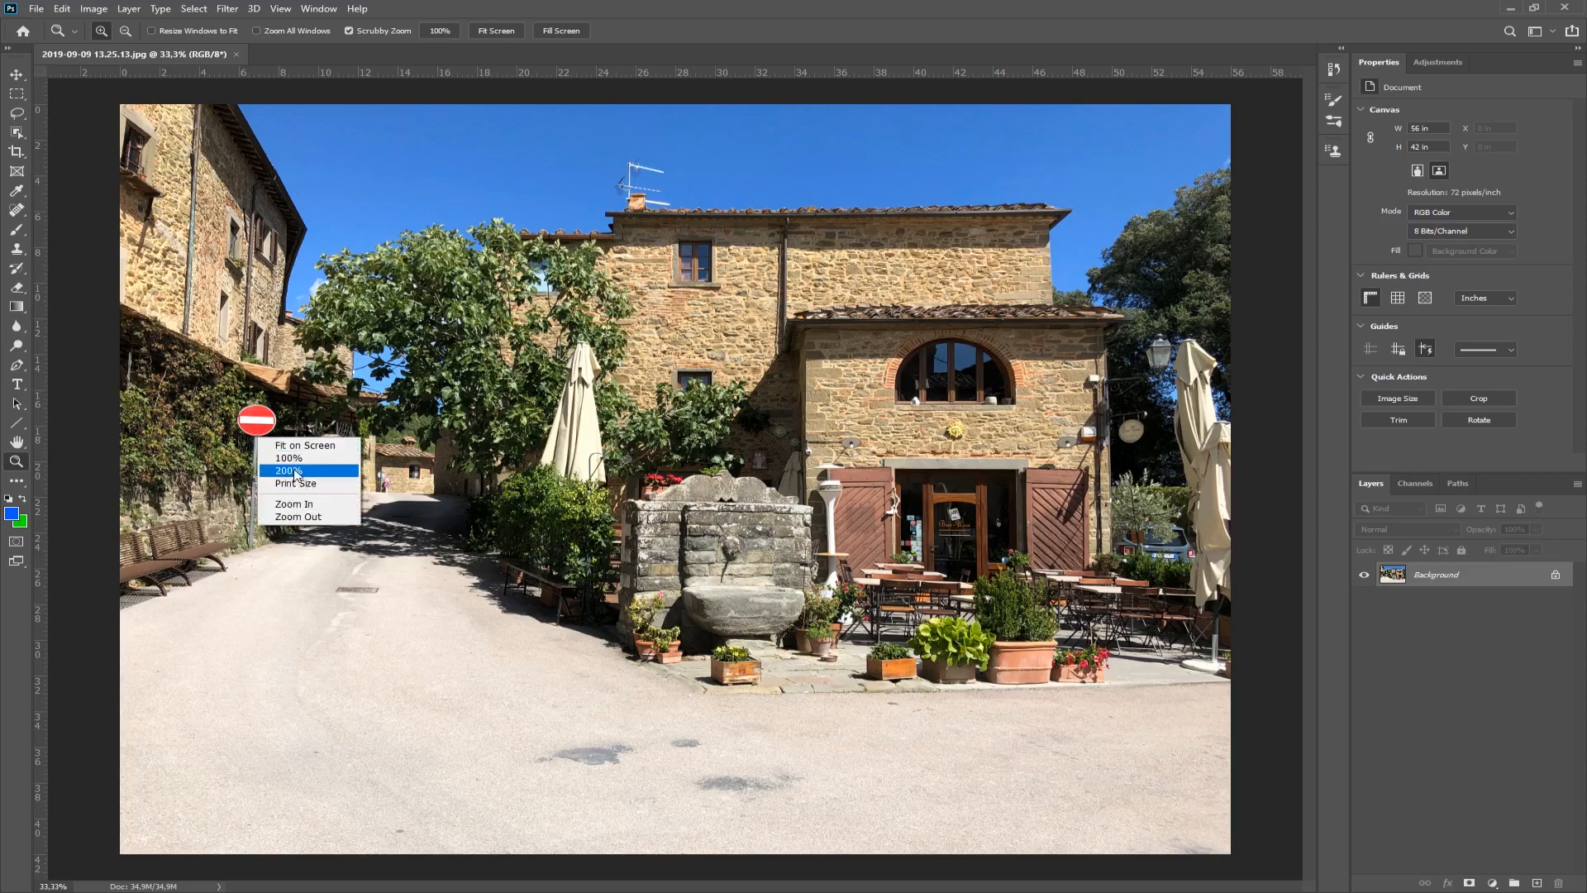
{"action": "left_click", "coordinate": [300, 459]}
{"action": "left_click_drag", "start_coordinate": [335, 546], "coordinate": [905, 535]}
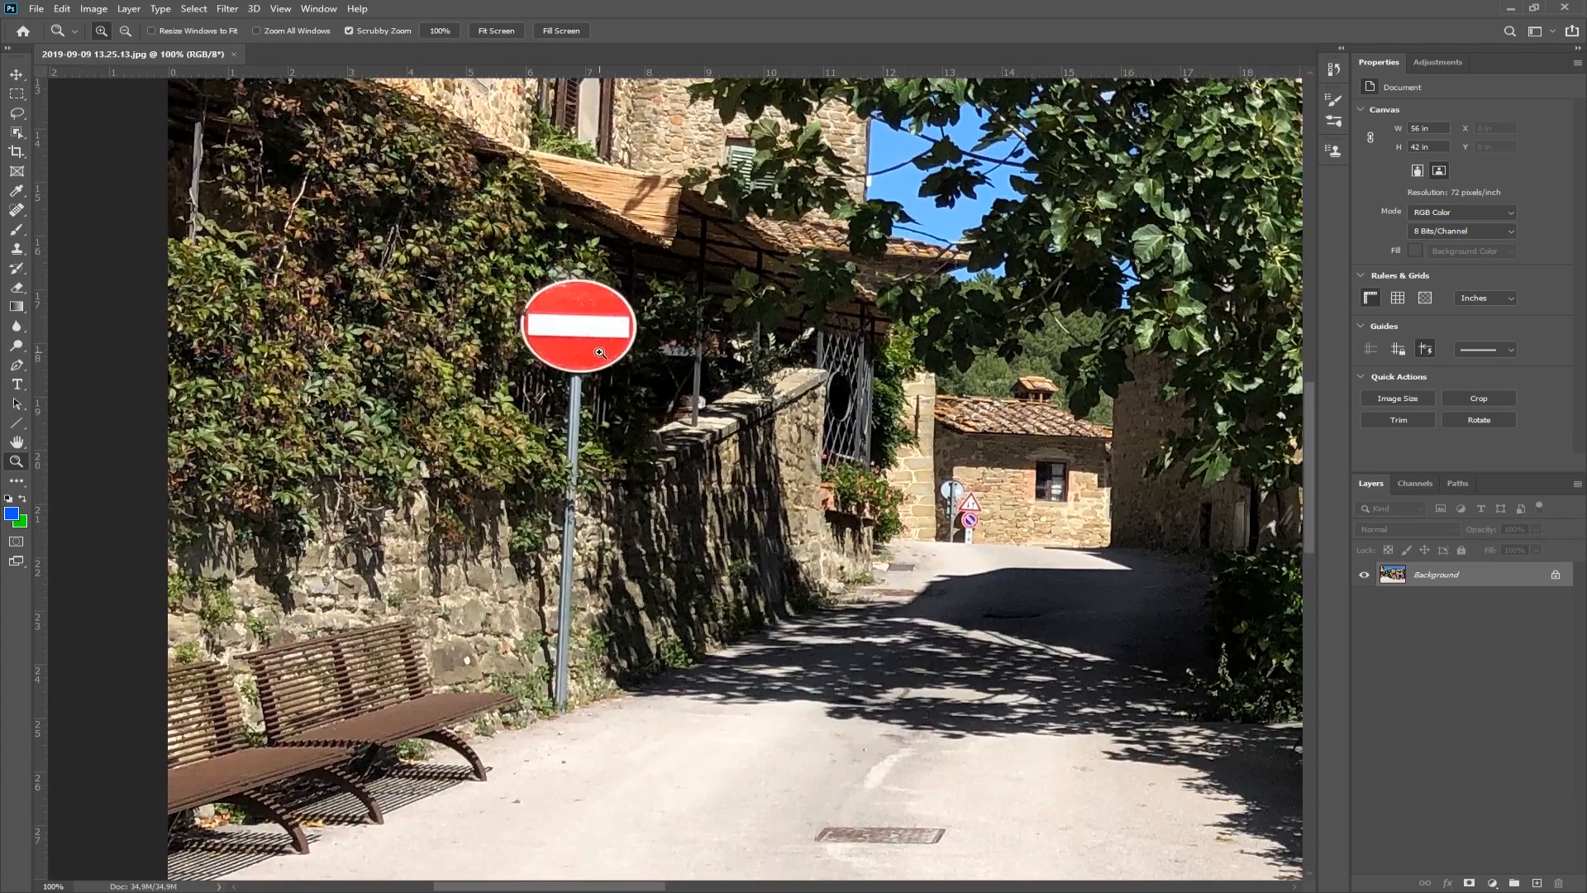
{"action": "left_click", "coordinate": [1537, 883]}
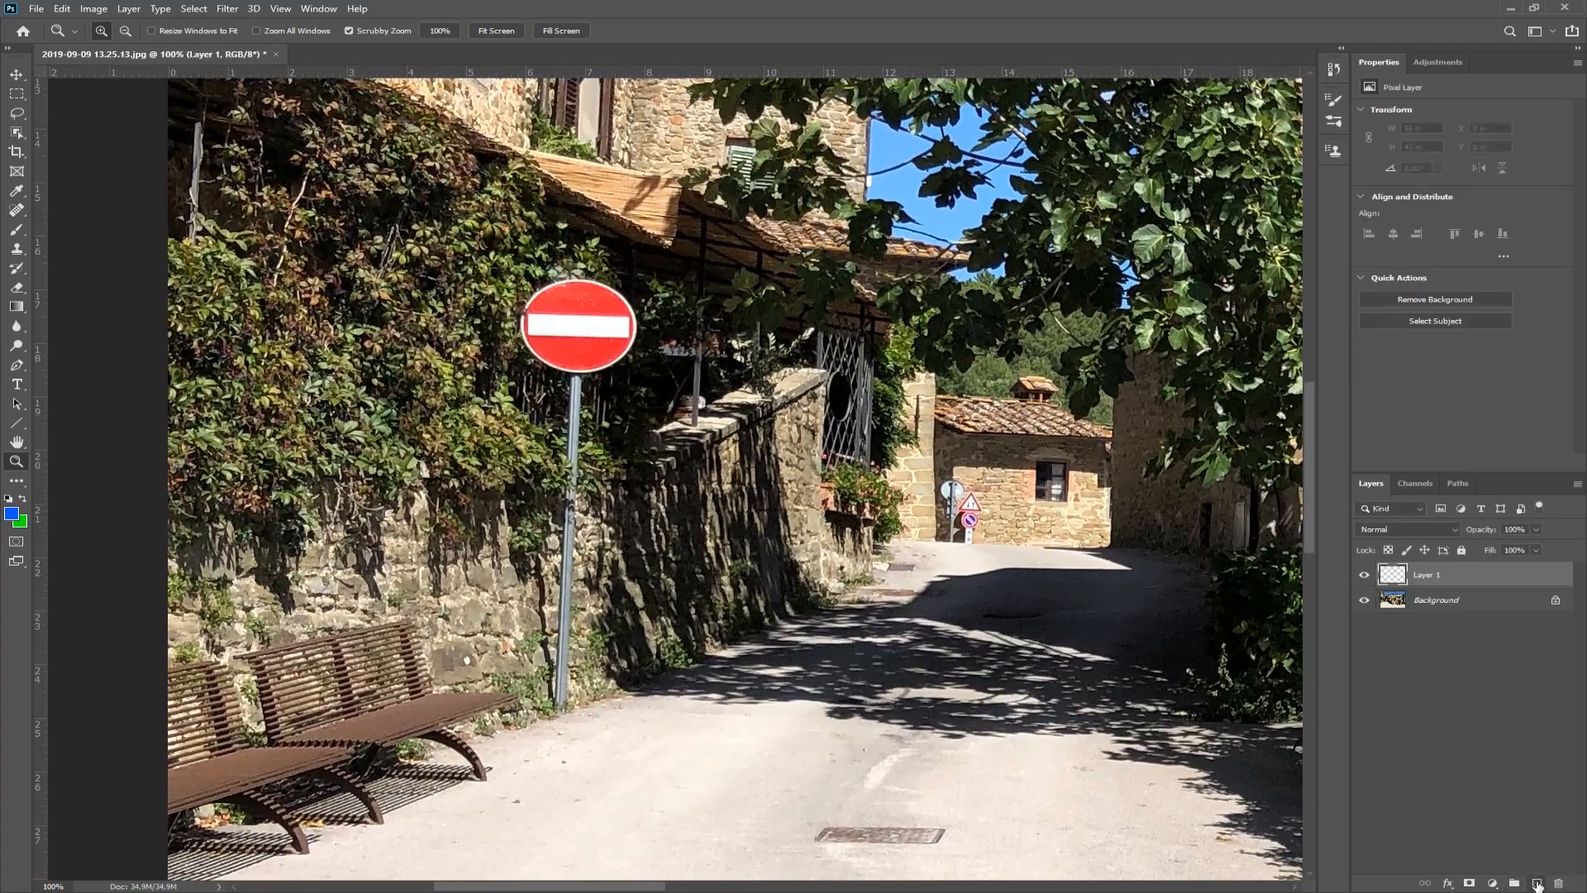
Step: Prepare the Clone Stamp with a Soft Round brush of 62 px for work on Layer 1
{"action": "left_click", "coordinate": [17, 248]}
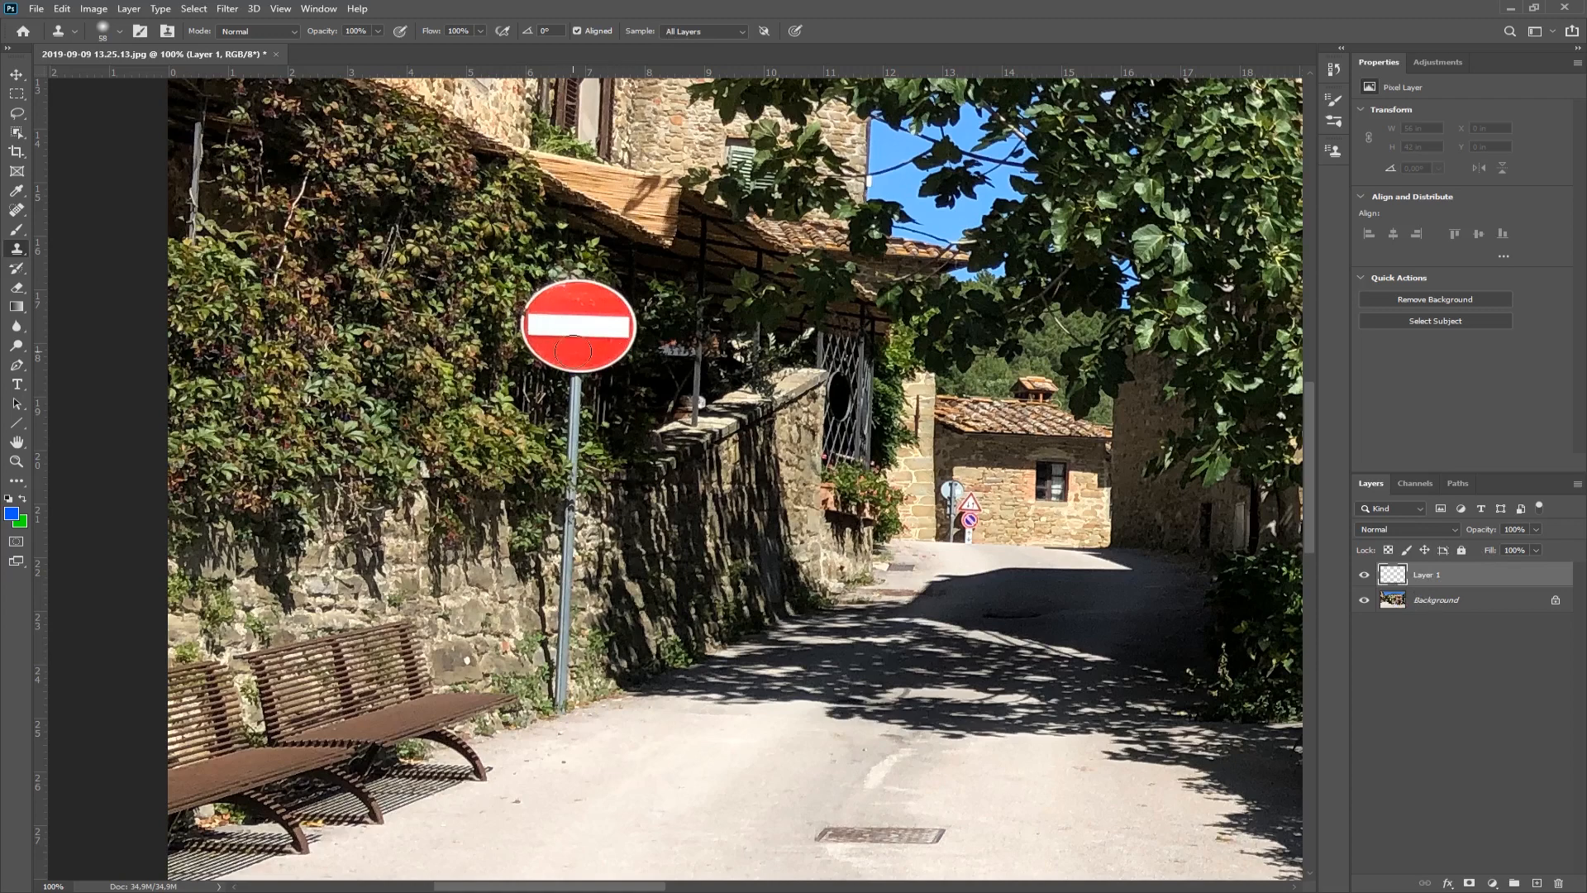
{"action": "right_click", "coordinate": [506, 281]}
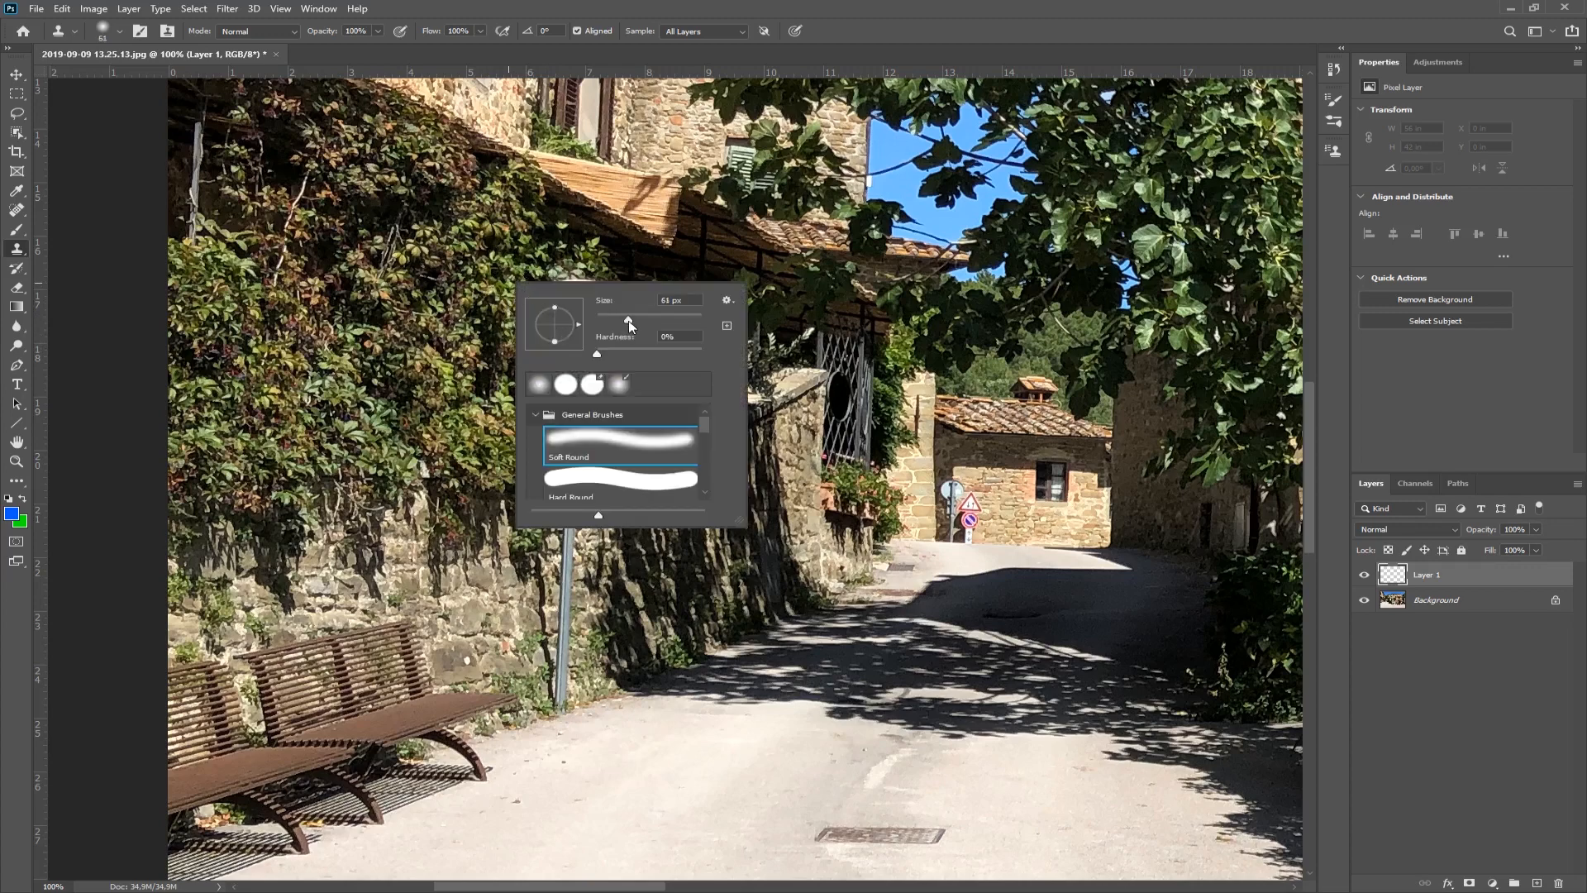
{"action": "left_click_drag", "start_coordinate": [629, 321], "coordinate": [630, 321]}
{"action": "left_click", "coordinate": [633, 258]}
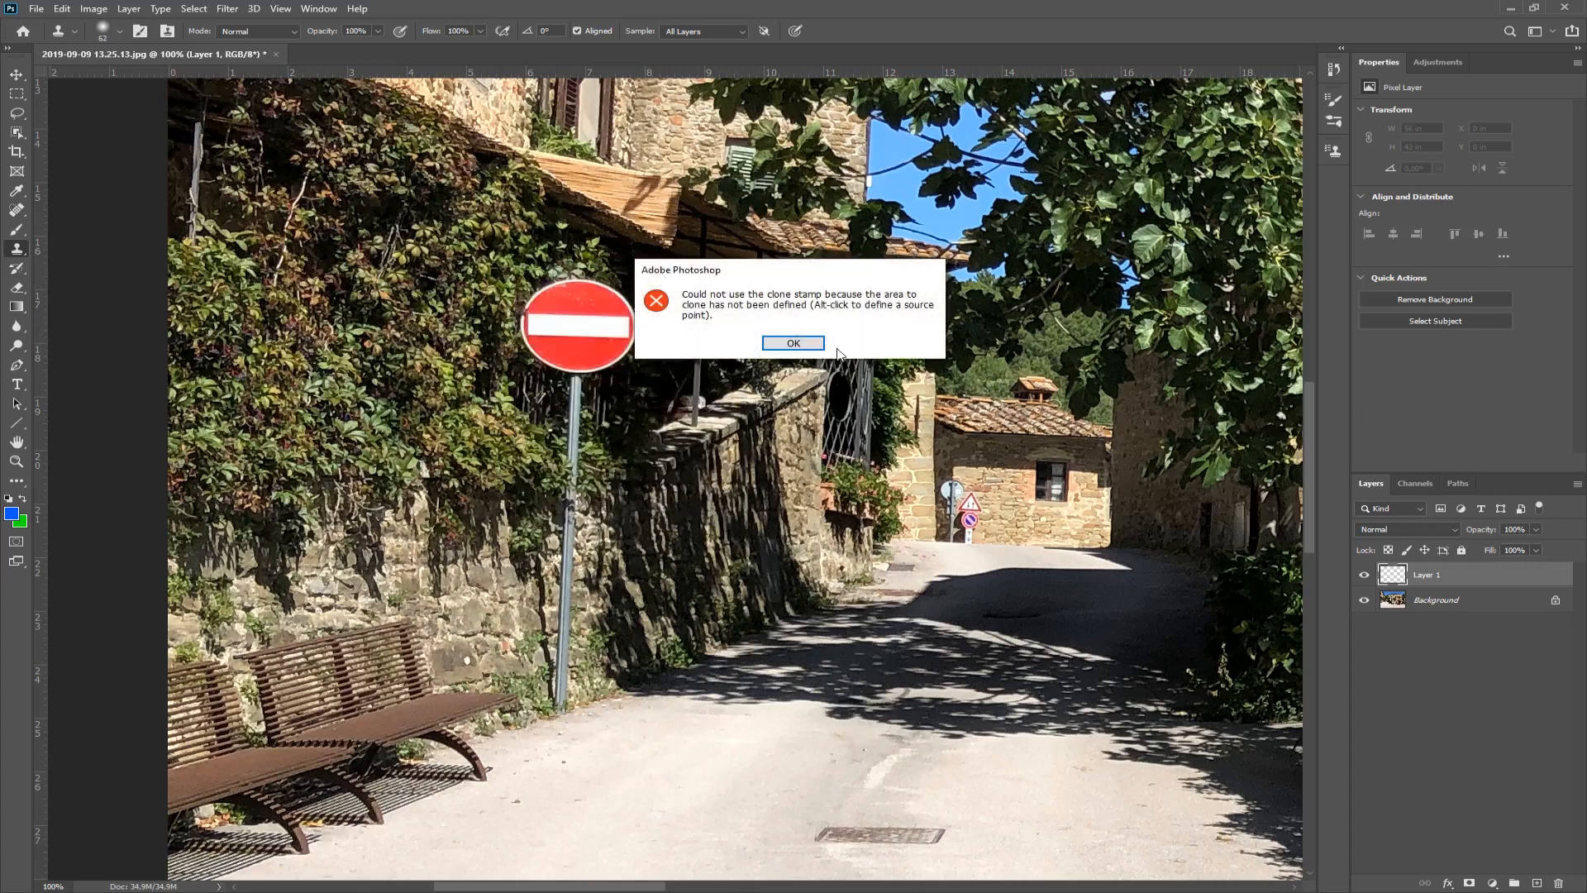
{"action": "left_click", "coordinate": [806, 344]}
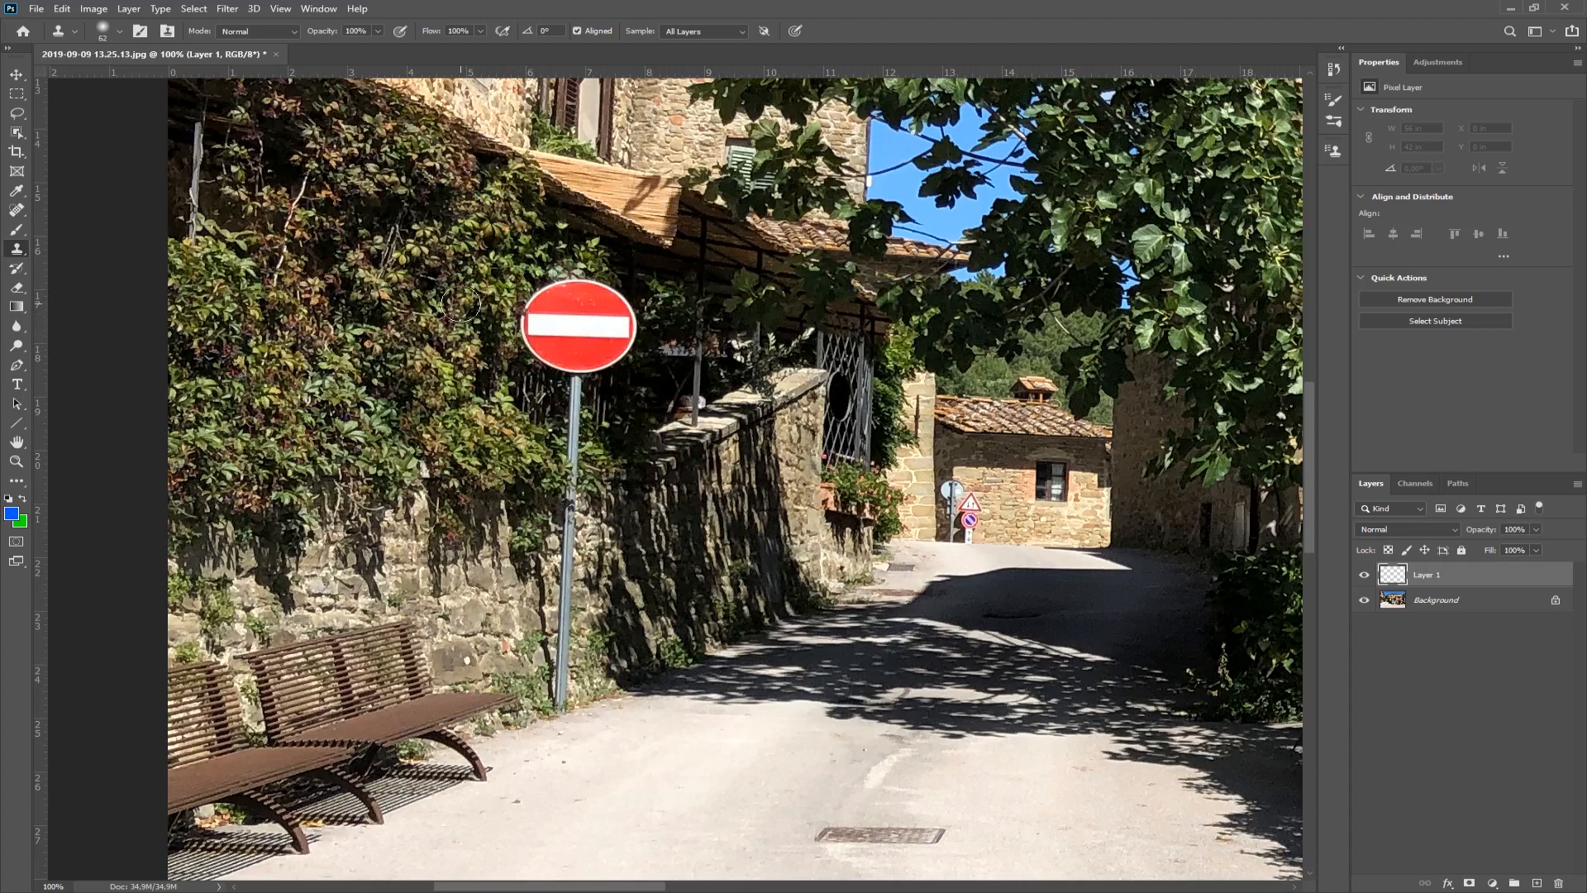
Step: Clone the surrounding foliage over most of the round no-entry sign on Layer 1
{"action": "left_click", "coordinate": [445, 260], "text": "alt"}
{"action": "left_click_drag", "start_coordinate": [526, 312], "coordinate": [532, 330]}
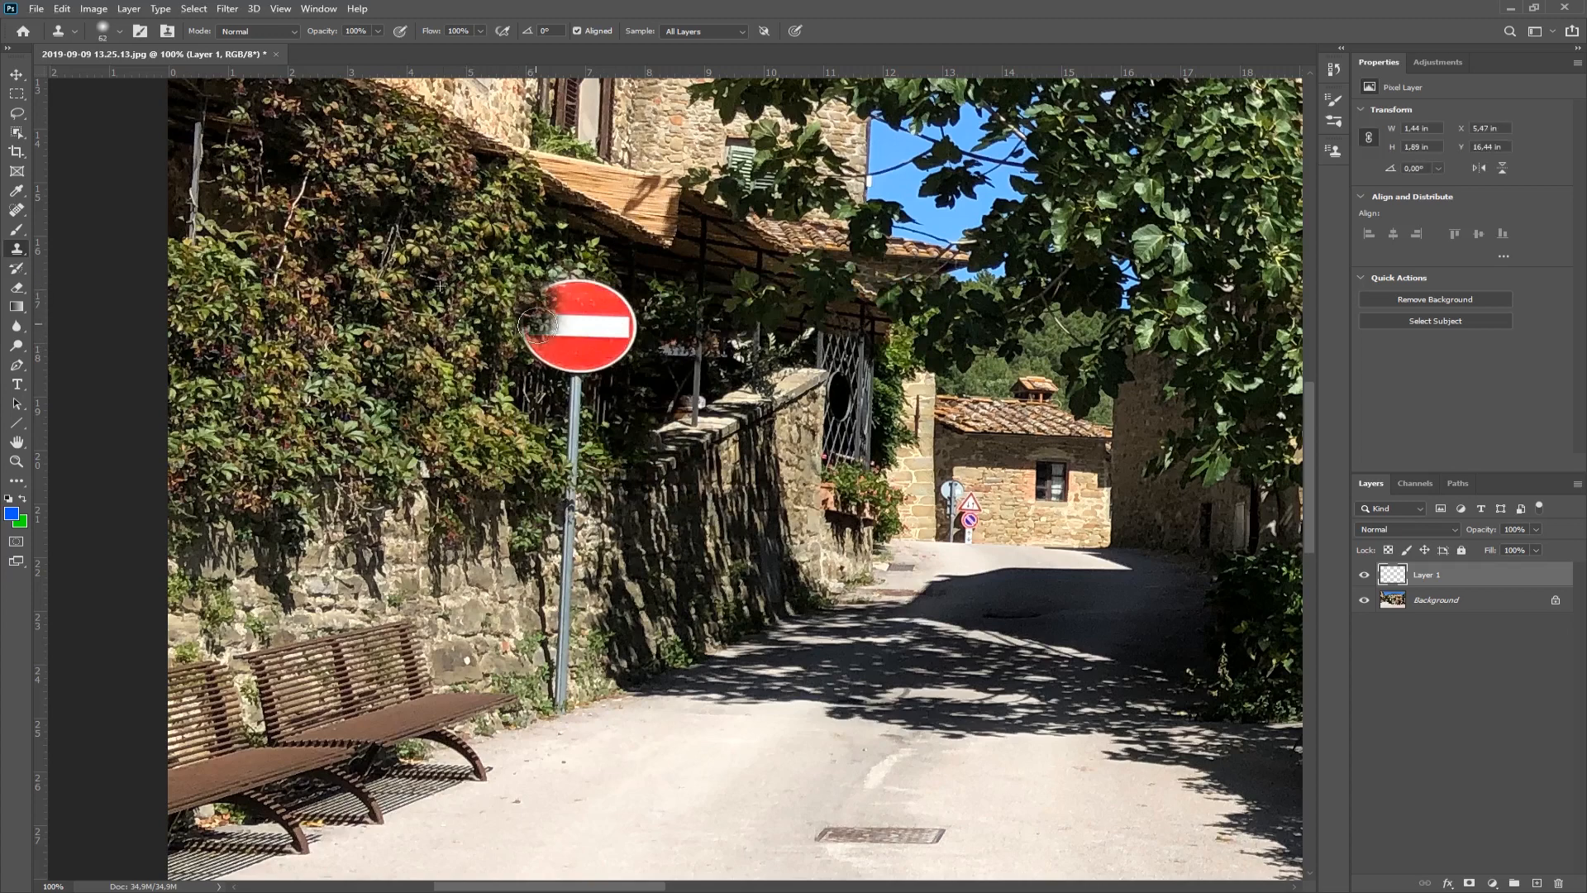
{"action": "left_click", "coordinate": [640, 387], "text": "alt"}
{"action": "mouse_move", "coordinate": [630, 357]}
{"action": "left_mouse_down"}
{"action": "mouse_move", "coordinate": [617, 327]}
{"action": "mouse_move", "coordinate": [621, 307]}
{"action": "mouse_move", "coordinate": [652, 302]}
{"action": "mouse_move", "coordinate": [548, 354]}
{"action": "mouse_move", "coordinate": [478, 425]}
{"action": "mouse_move", "coordinate": [453, 332]}
{"action": "mouse_move", "coordinate": [570, 360]}
{"action": "mouse_move", "coordinate": [544, 334]}
{"action": "mouse_move", "coordinate": [594, 294]}
{"action": "mouse_move", "coordinate": [564, 285]}
{"action": "mouse_move", "coordinate": [609, 291]}
{"action": "left_mouse_up"}
{"action": "left_click", "coordinate": [651, 303], "text": "alt"}
Step: Clone away the no-entry sign's remaining lower edge and its pole, using nearby leaves, wall stones and ground at the pole's foot
{"action": "left_click", "coordinate": [451, 333], "text": "alt"}
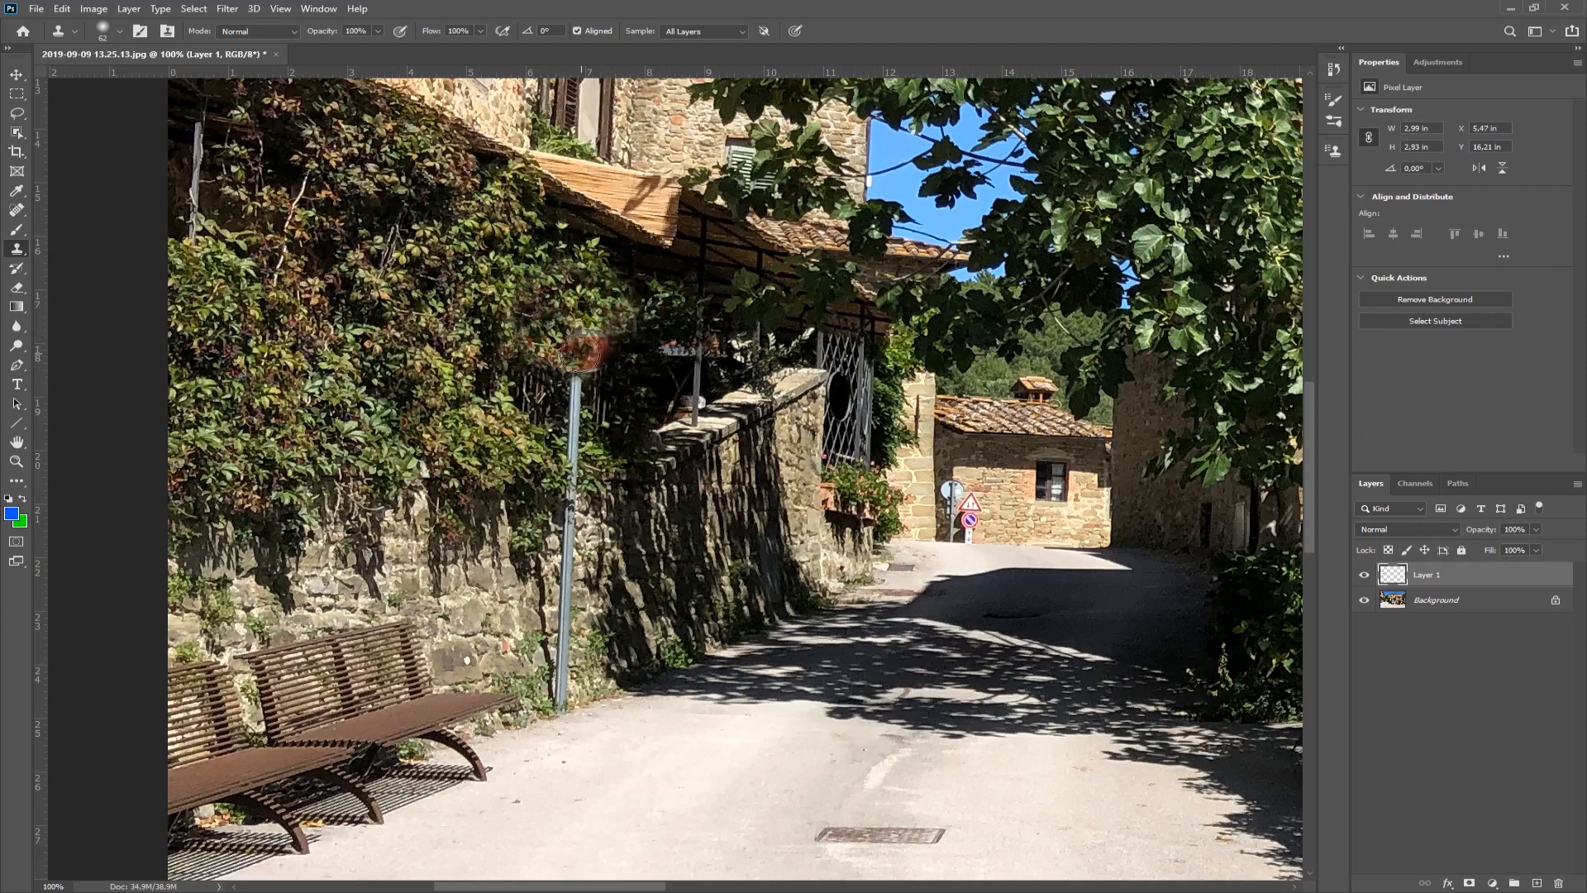
{"action": "mouse_move", "coordinate": [609, 350]}
{"action": "left_mouse_down"}
{"action": "mouse_move", "coordinate": [574, 345]}
{"action": "mouse_move", "coordinate": [573, 513]}
{"action": "mouse_move", "coordinate": [597, 554]}
{"action": "left_mouse_up"}
{"action": "left_click", "coordinate": [472, 293], "text": "alt"}
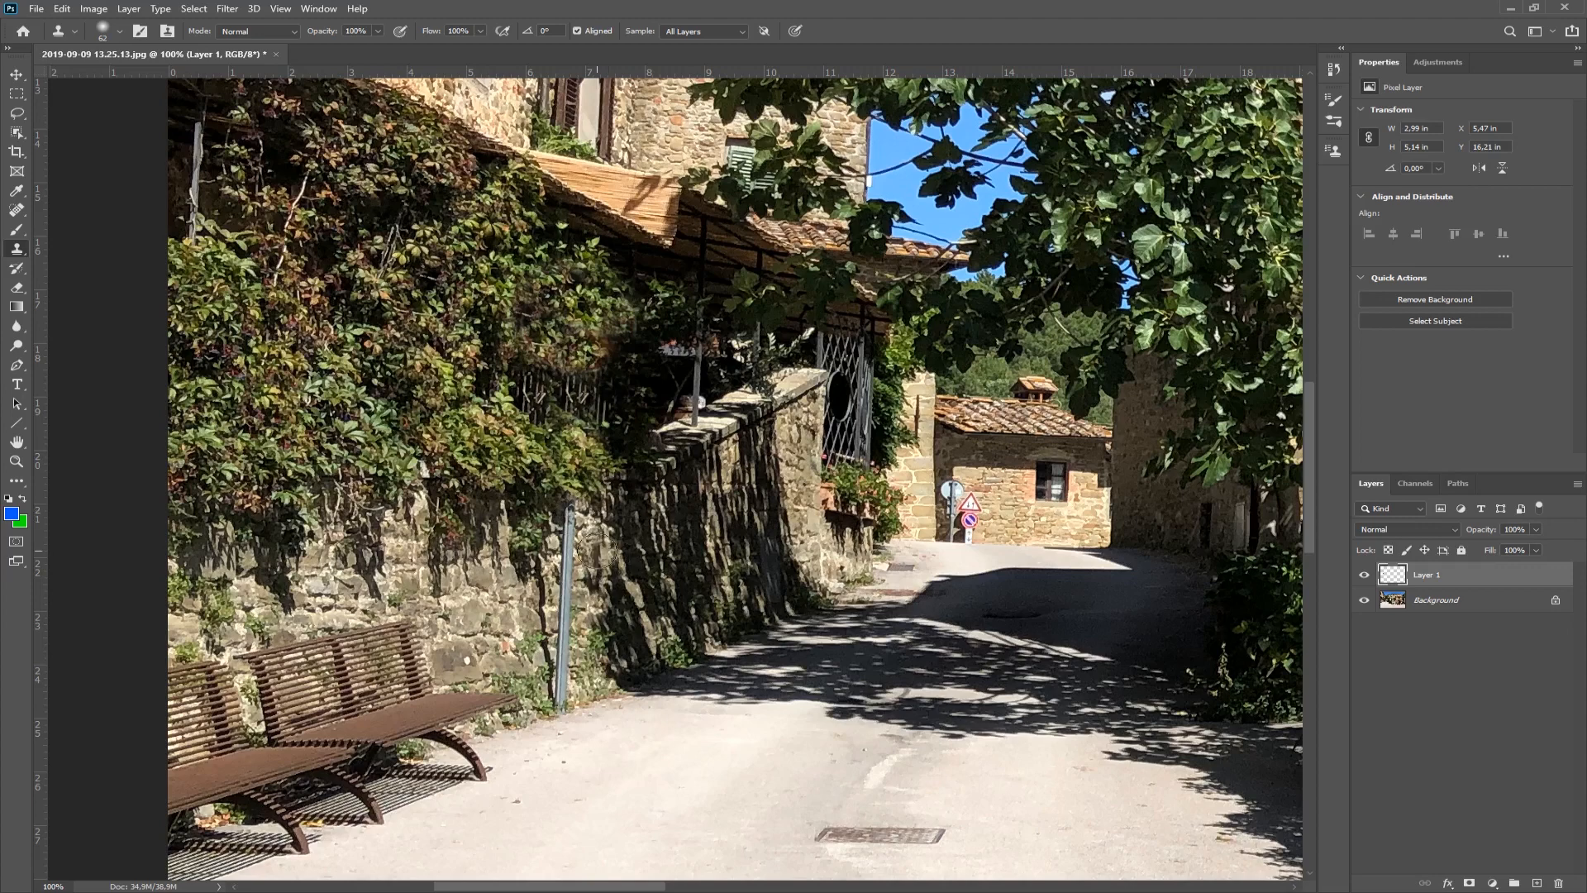
{"action": "left_click", "coordinate": [365, 529], "text": "alt"}
{"action": "mouse_move", "coordinate": [571, 525]}
{"action": "left_mouse_down"}
{"action": "mouse_move", "coordinate": [319, 589]}
{"action": "mouse_move", "coordinate": [479, 616]}
{"action": "mouse_move", "coordinate": [573, 582]}
{"action": "mouse_move", "coordinate": [567, 599]}
{"action": "mouse_move", "coordinate": [541, 572]}
{"action": "mouse_move", "coordinate": [546, 615]}
{"action": "left_mouse_up"}
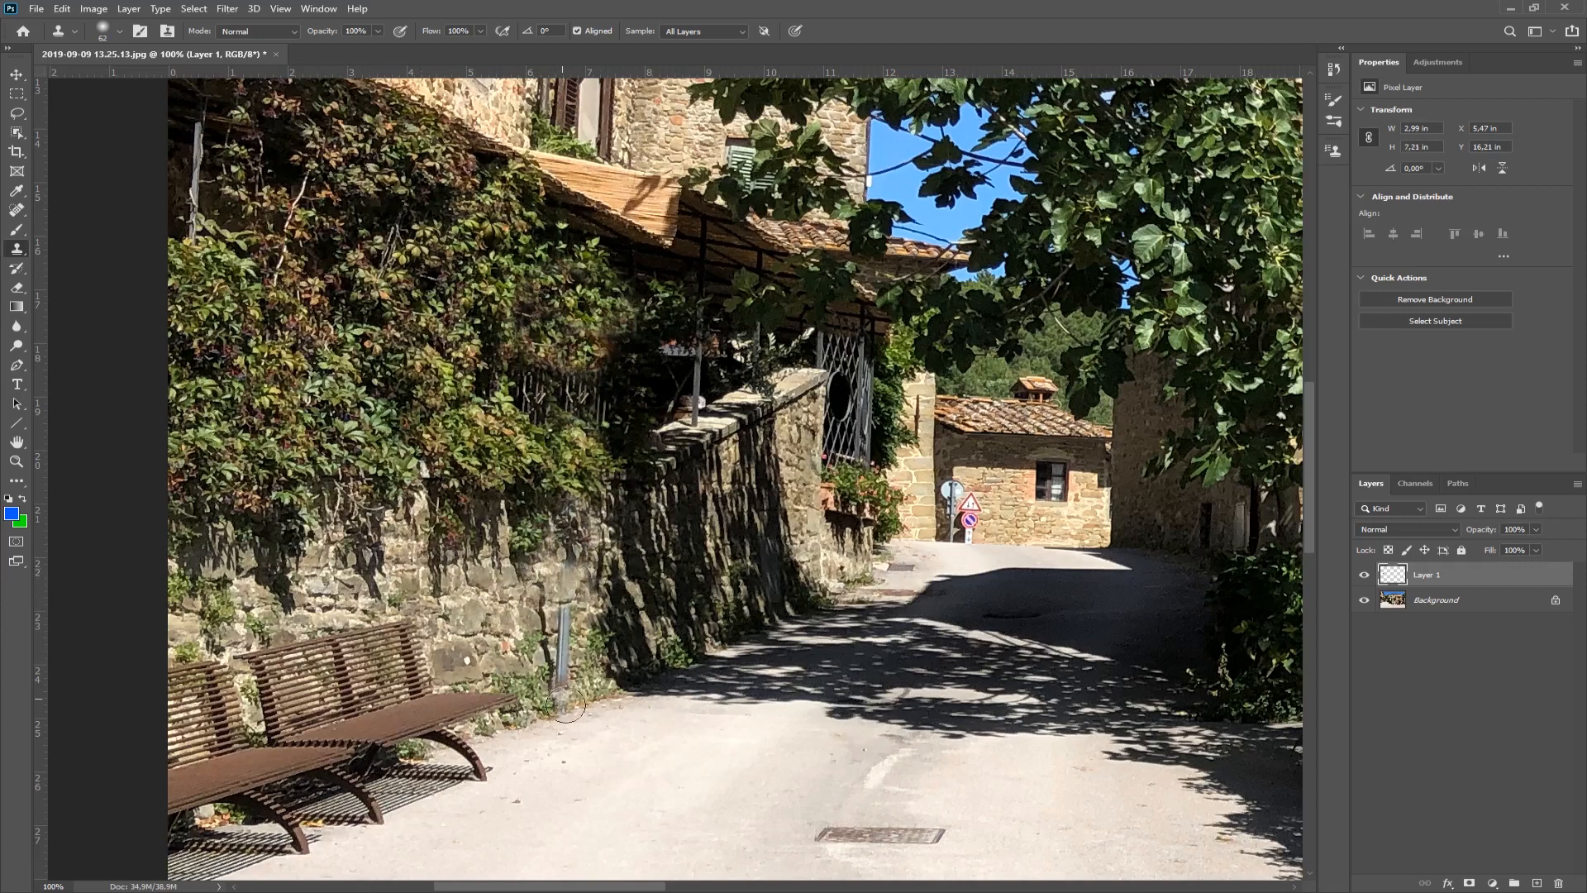
{"action": "left_click", "coordinate": [595, 693], "text": "alt"}
{"action": "left_click_drag", "start_coordinate": [559, 702], "coordinate": [562, 696]}
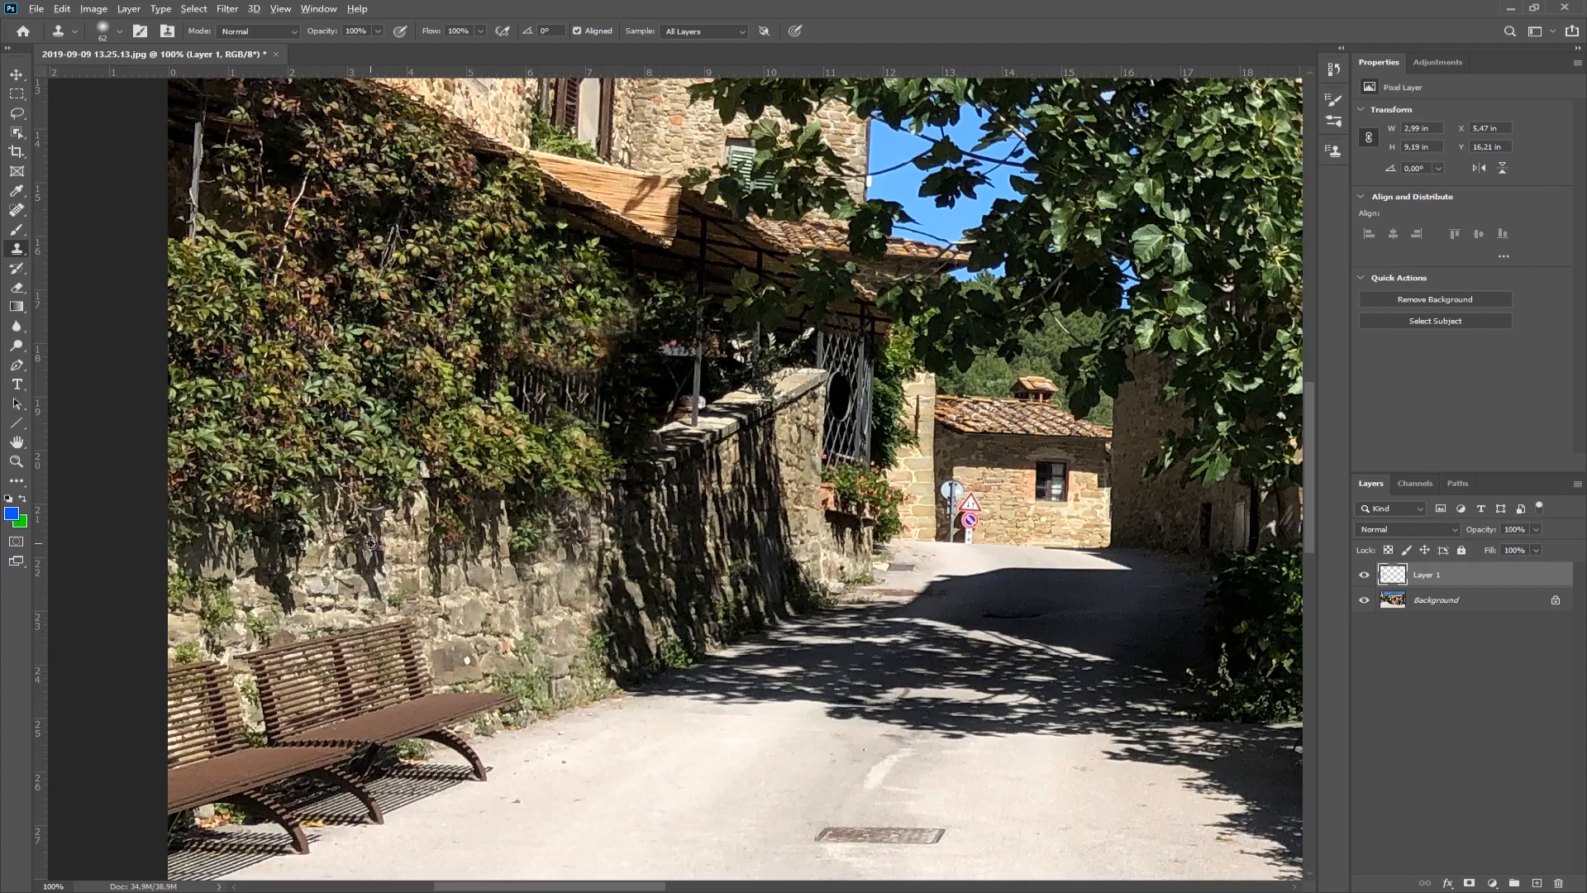
{"action": "left_click_drag", "start_coordinate": [577, 558], "coordinate": [580, 576]}
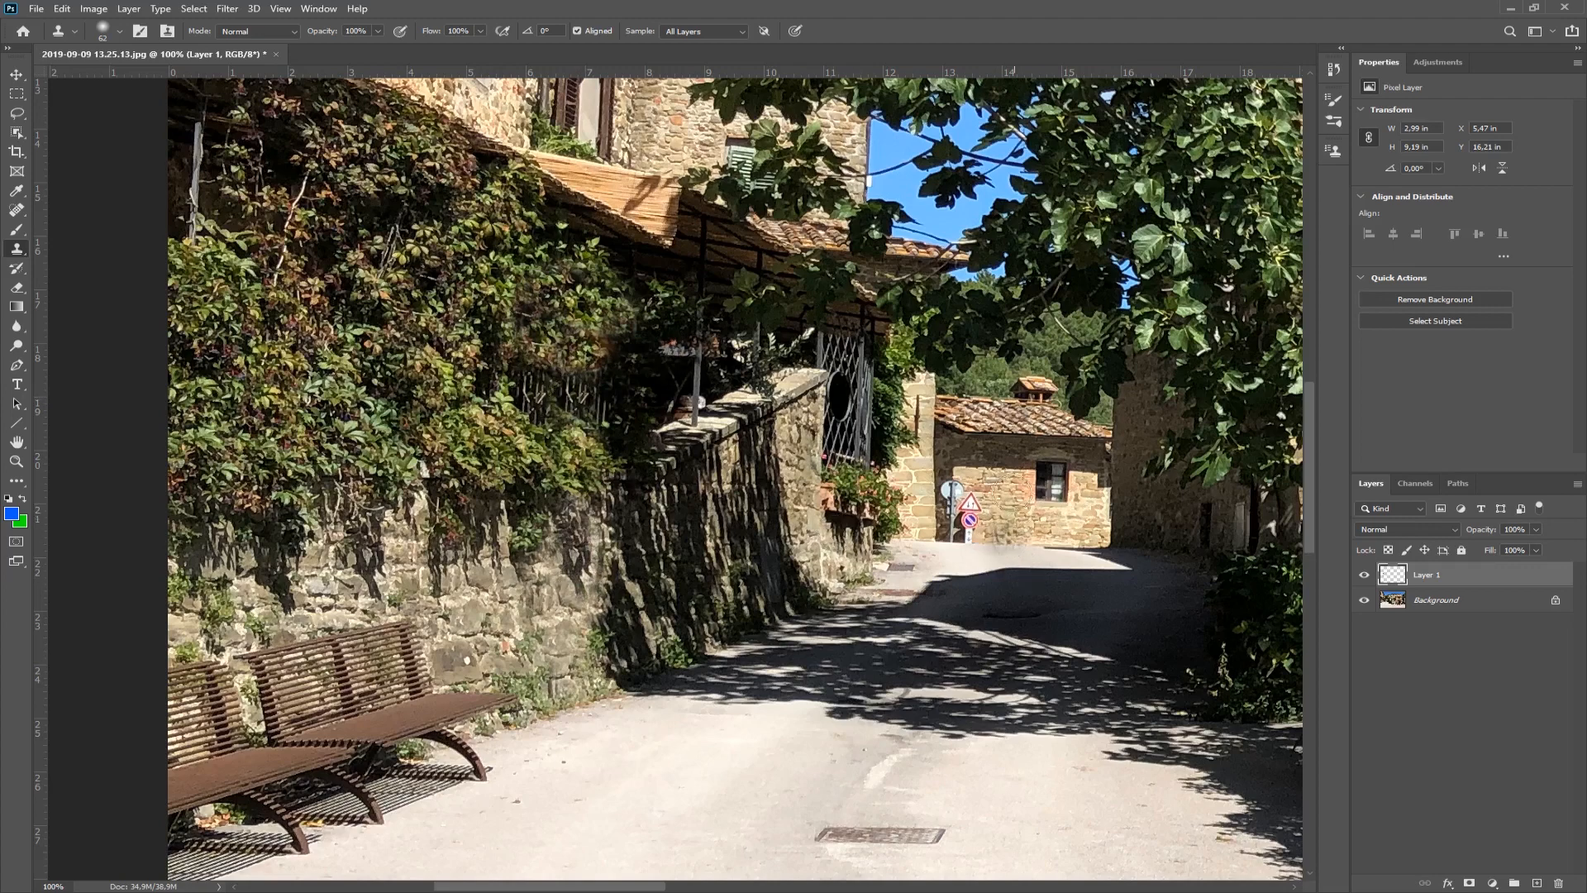
Step: Outline the far stone wall around the small traffic signs with the Polygonal Lasso, following the road edge and wall corner at 300% zoom
{"action": "left_click", "coordinate": [16, 461]}
{"action": "left_click", "coordinate": [972, 548]}
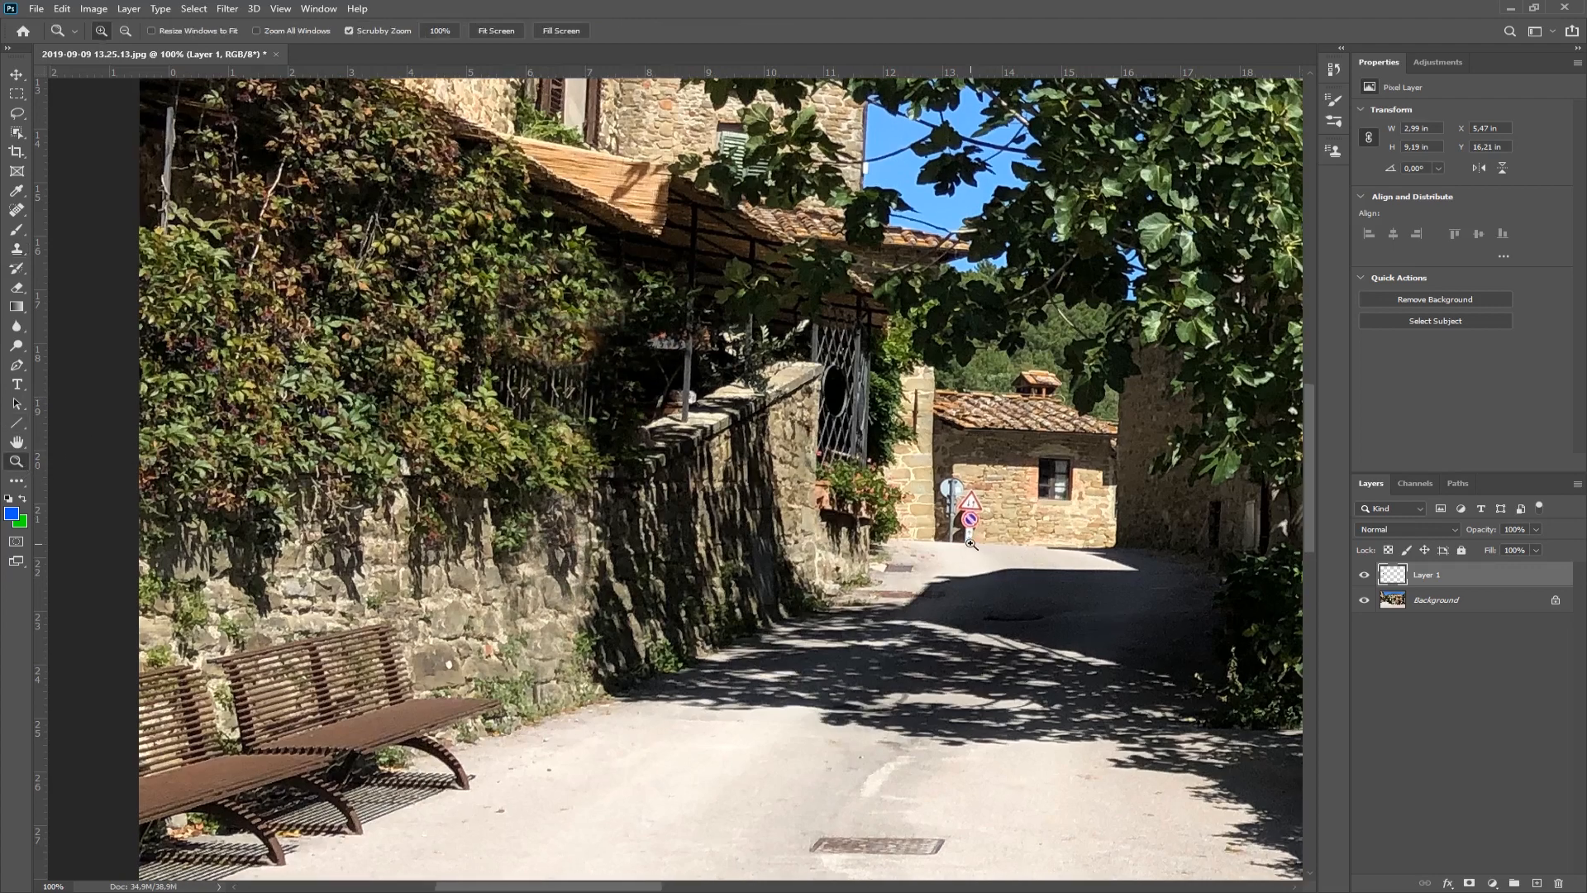
{"action": "left_click", "coordinate": [958, 514]}
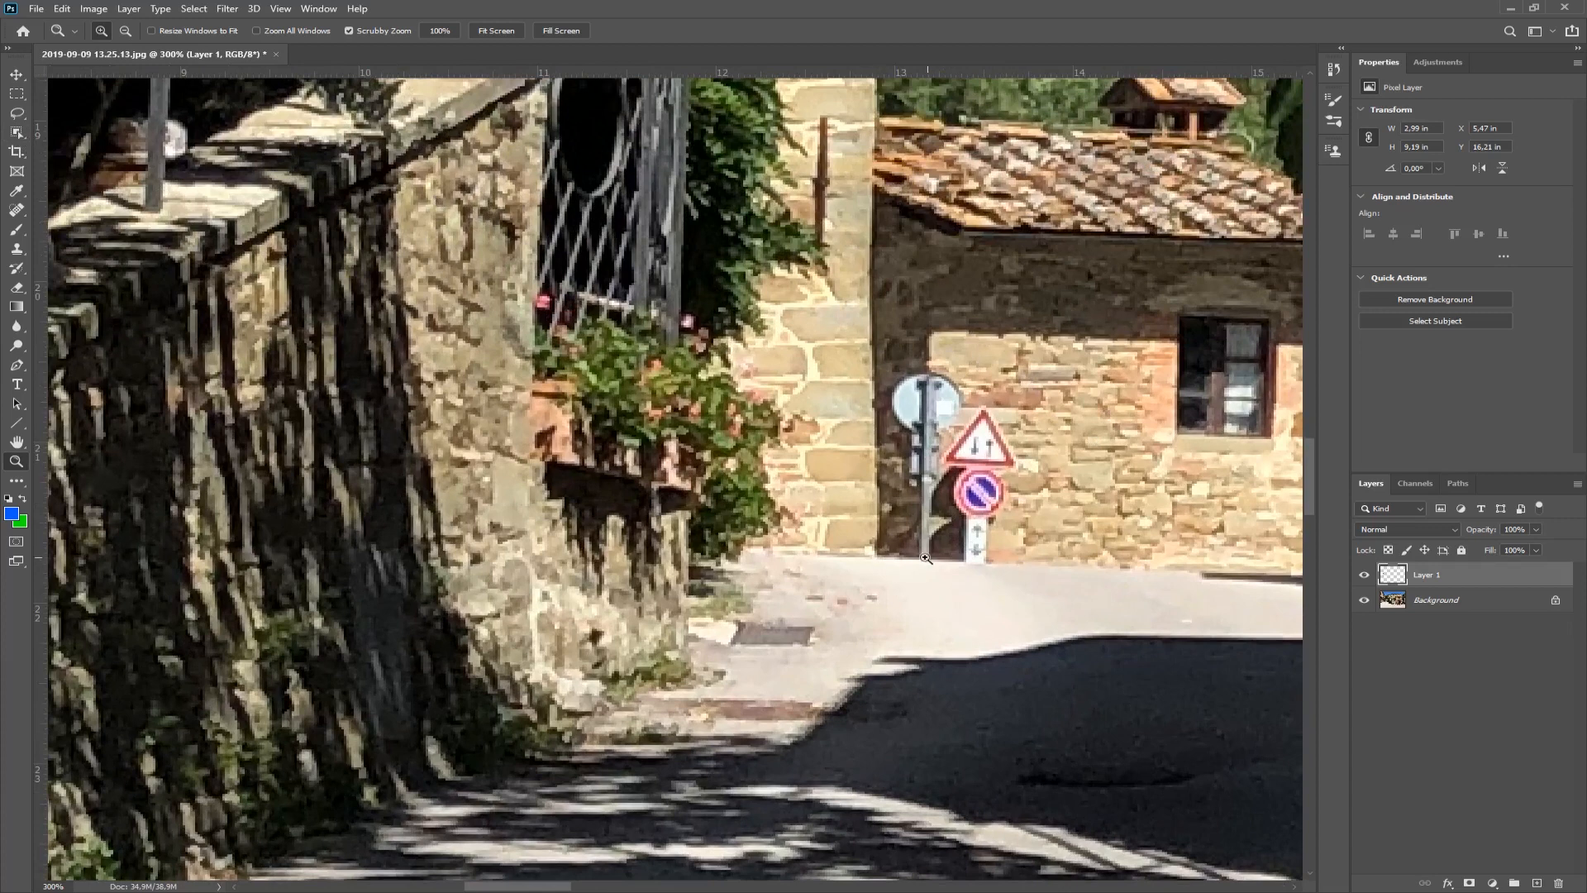
{"action": "left_click", "coordinate": [16, 113]}
{"action": "left_click", "coordinate": [65, 128]}
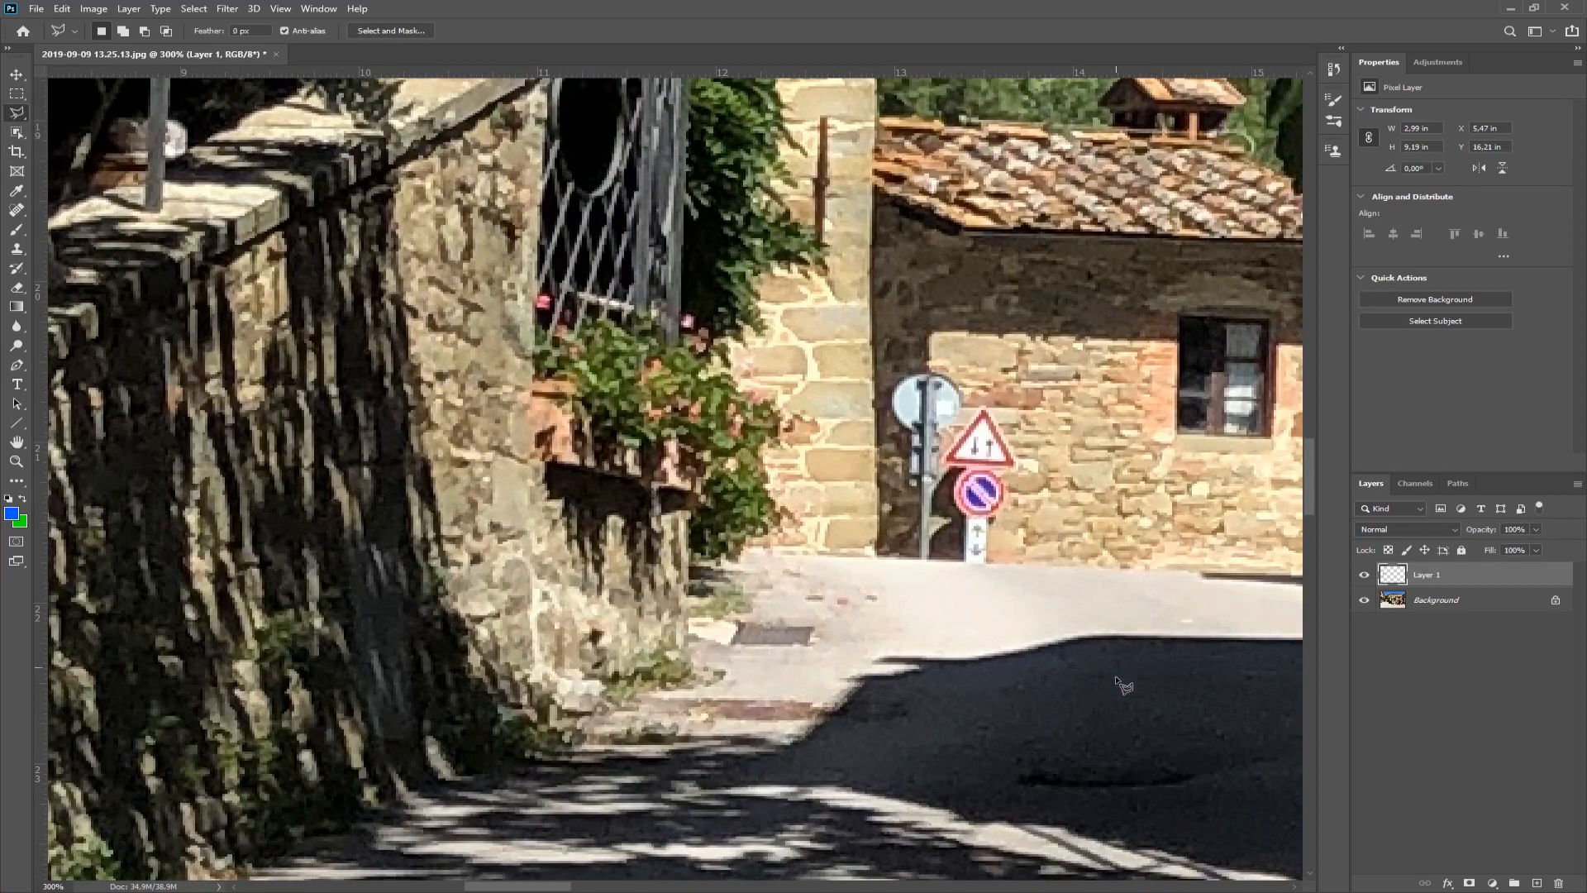
{"action": "left_click", "coordinate": [877, 558]}
{"action": "left_click", "coordinate": [1165, 570]}
{"action": "left_click", "coordinate": [1166, 278]}
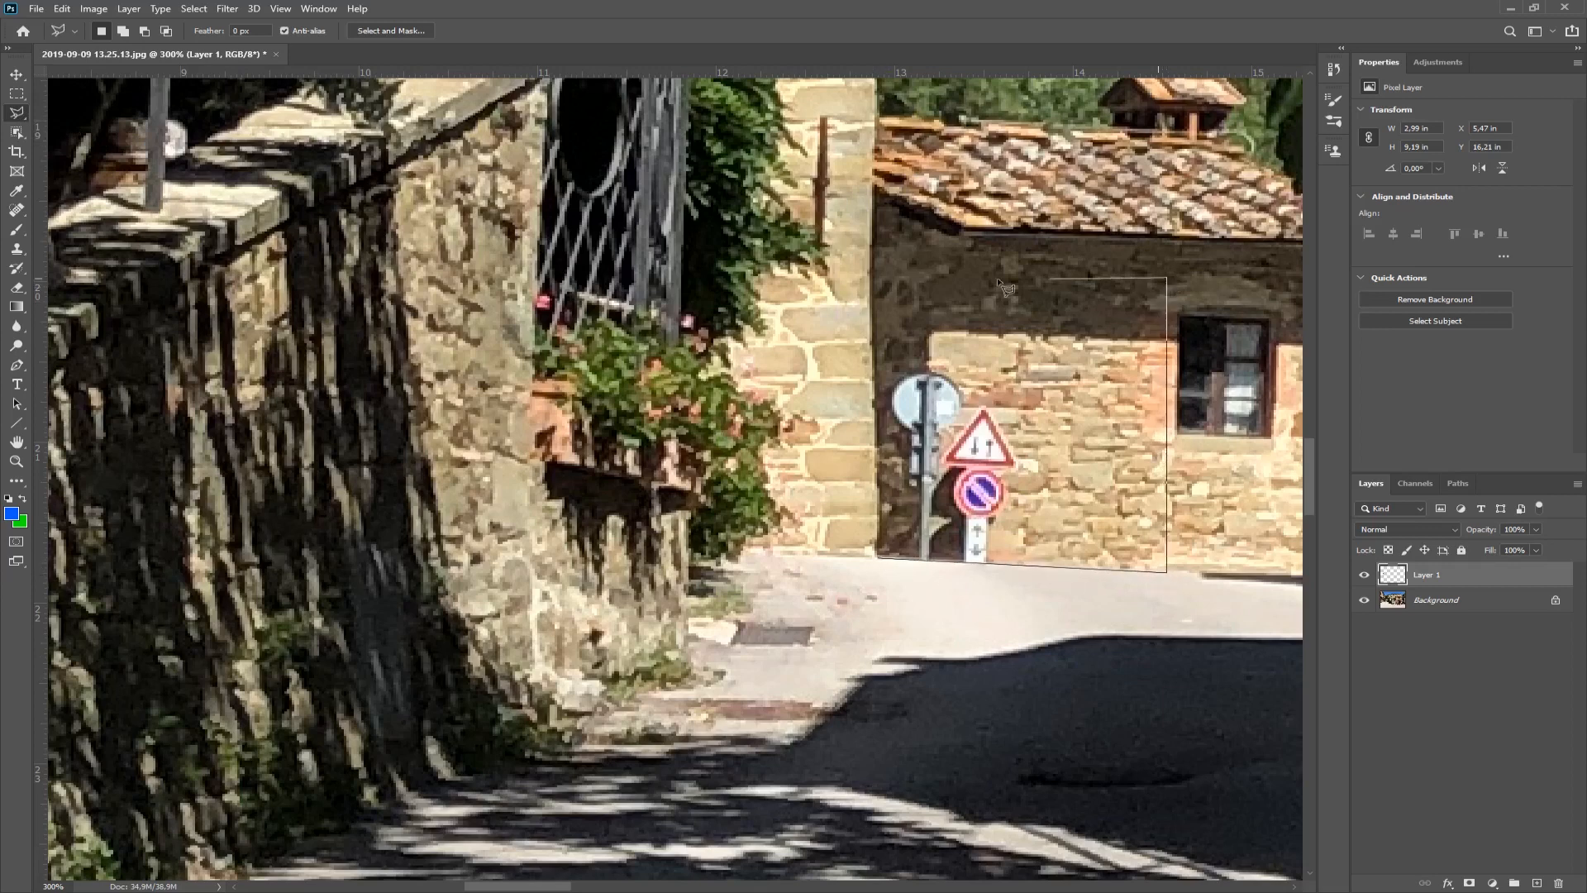
{"action": "left_click", "coordinate": [870, 268]}
{"action": "left_click", "coordinate": [878, 558]}
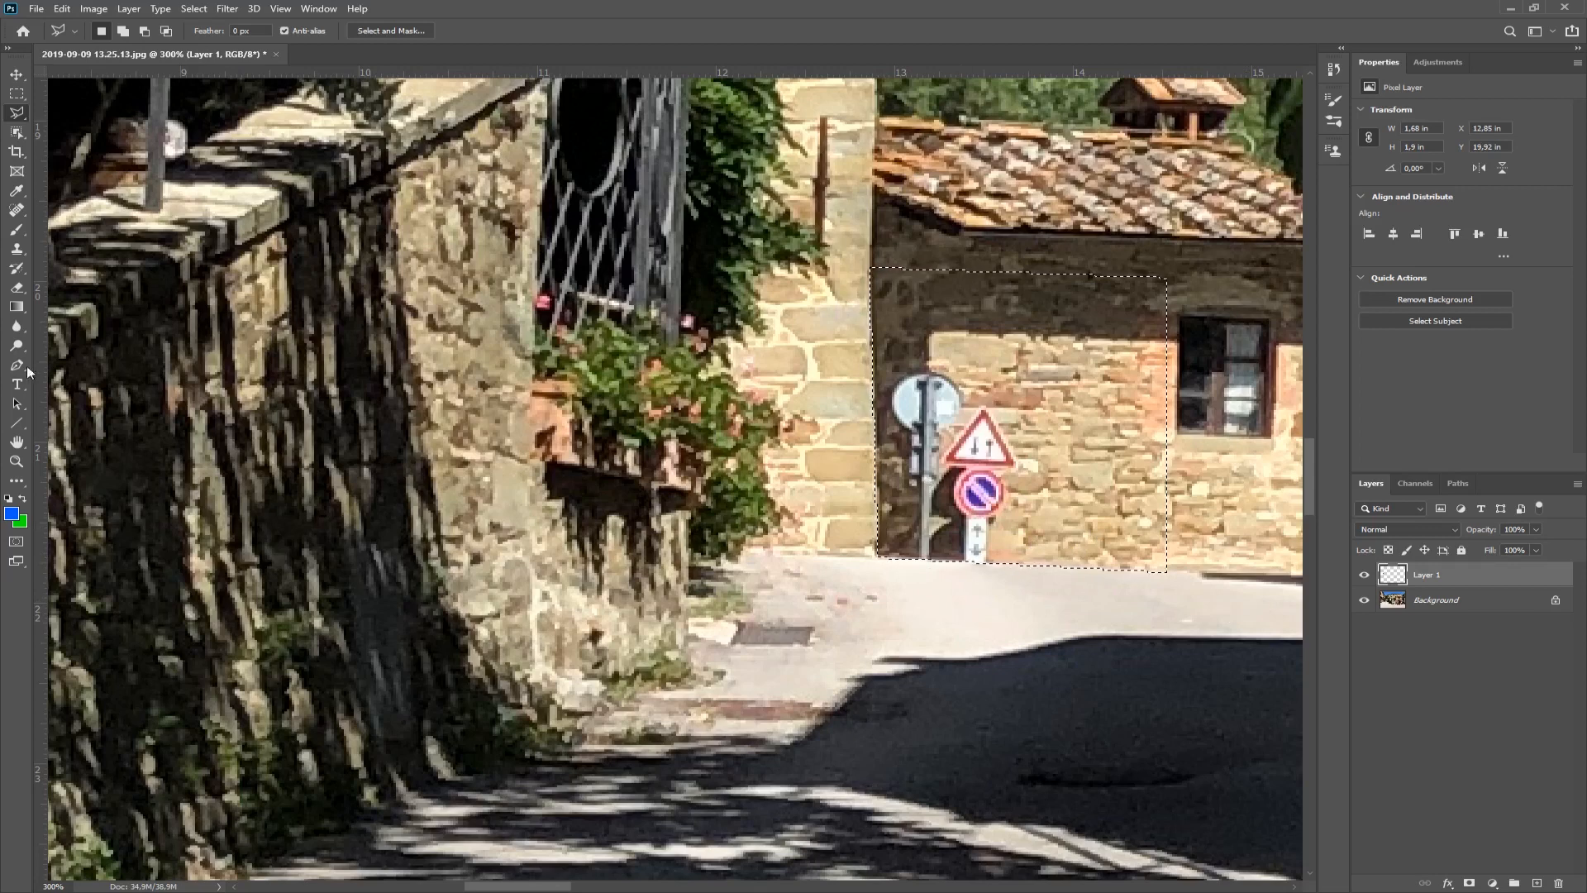
Step: Clone wall stones over the small traffic signs inside the selection with a soft brush of about 28 px, and deselect
{"action": "left_click", "coordinate": [17, 249]}
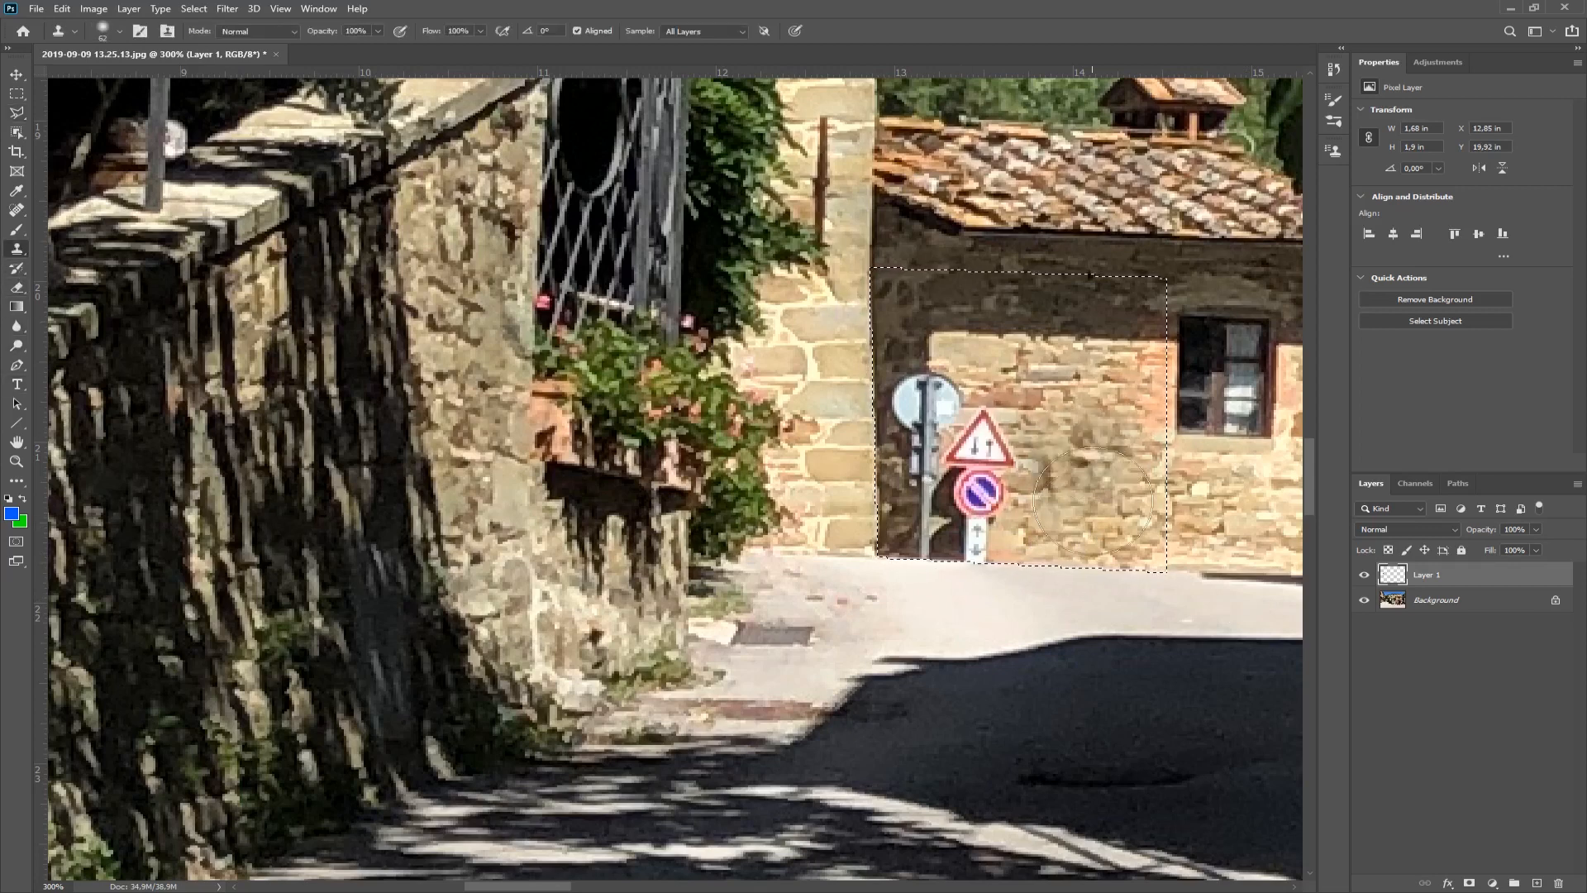
{"action": "right_click", "coordinate": [1075, 453]}
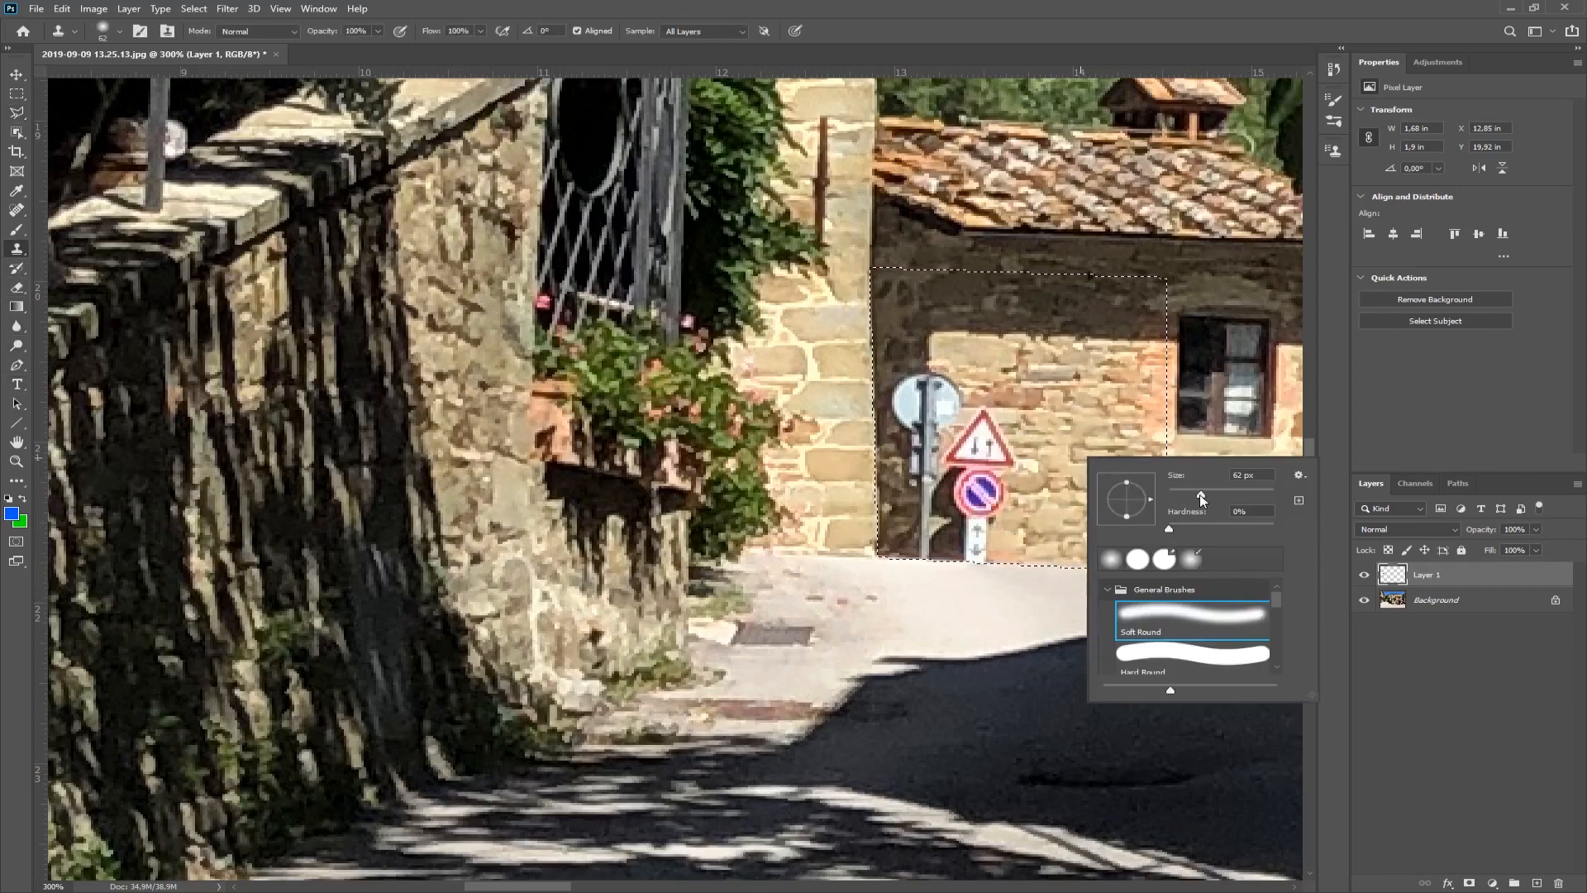
{"action": "left_click_drag", "start_coordinate": [1200, 496], "coordinate": [1183, 494]}
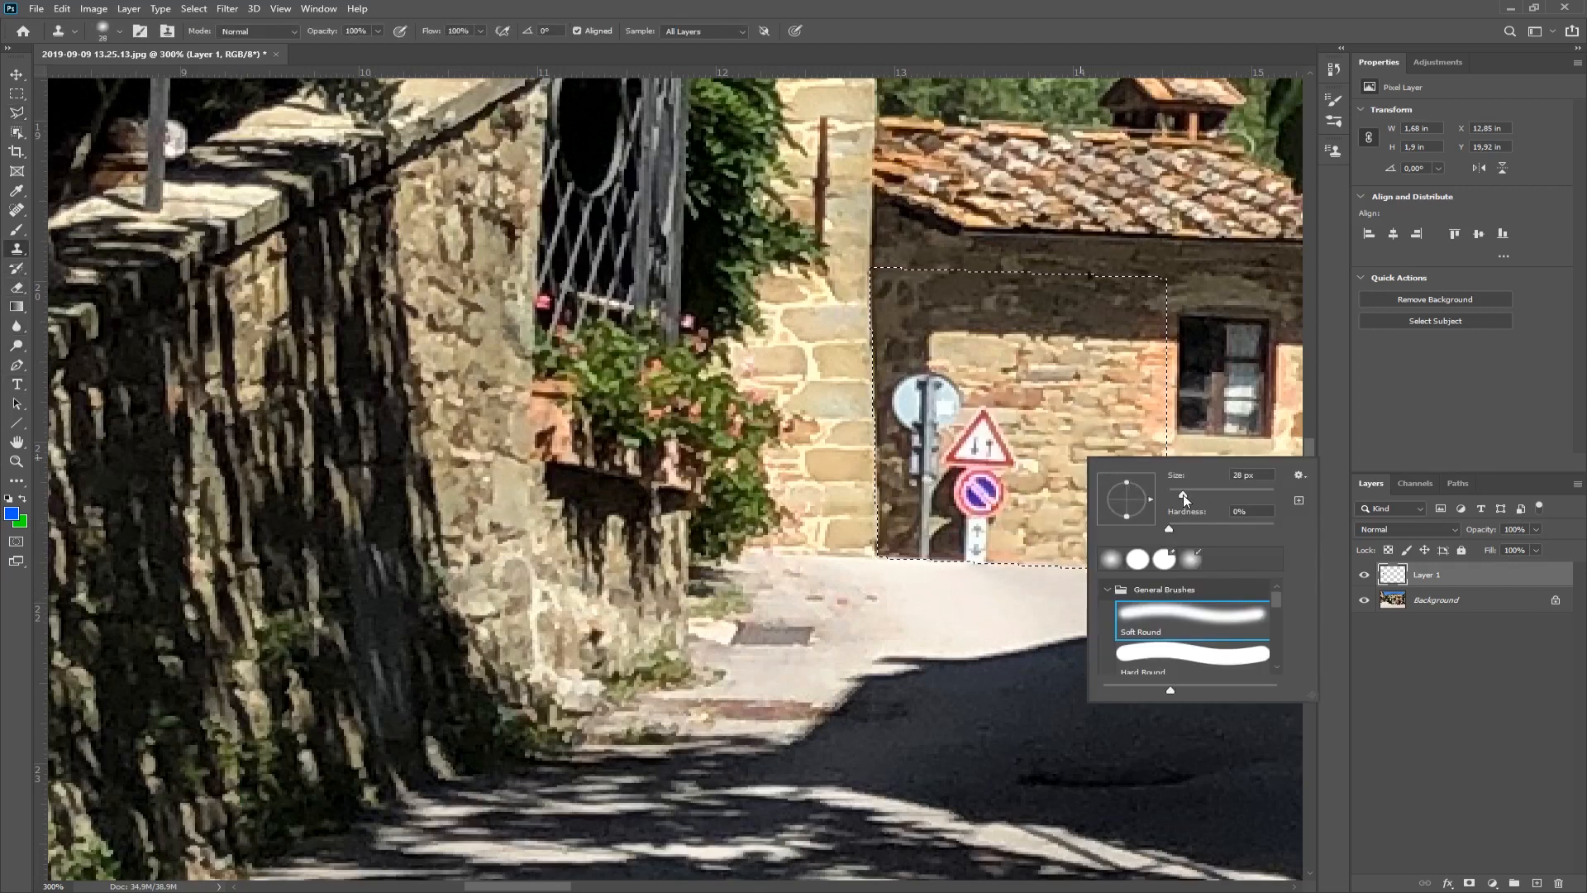
{"action": "left_click", "coordinate": [1062, 439], "text": "alt"}
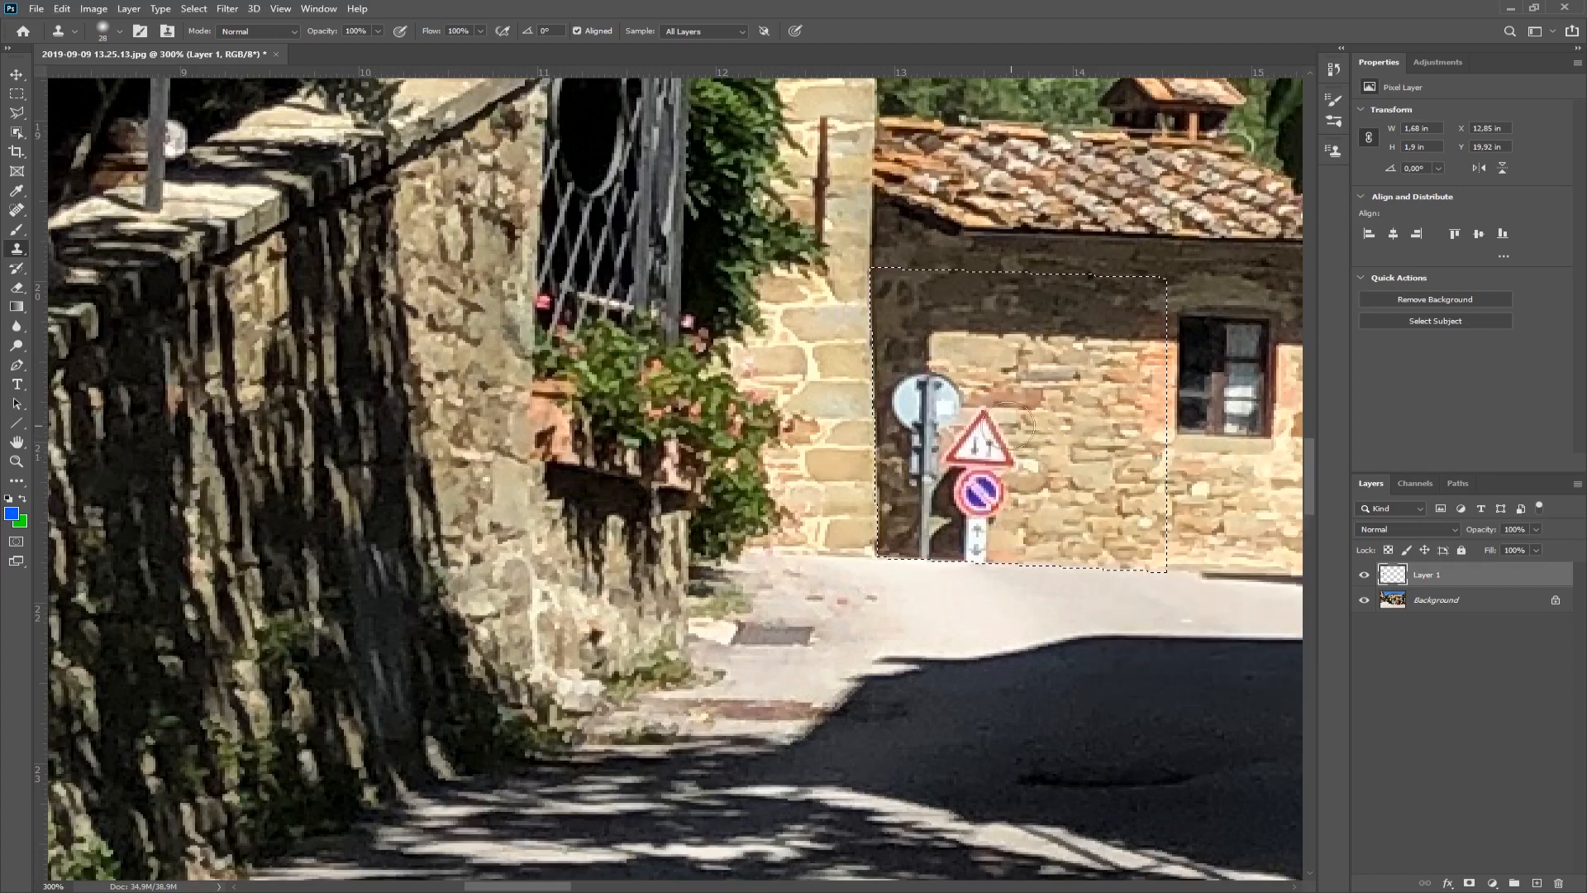
{"action": "mouse_move", "coordinate": [1009, 426]}
{"action": "left_mouse_down"}
{"action": "mouse_move", "coordinate": [972, 549]}
{"action": "mouse_move", "coordinate": [962, 484]}
{"action": "mouse_move", "coordinate": [959, 513]}
{"action": "mouse_move", "coordinate": [938, 517]}
{"action": "mouse_move", "coordinate": [960, 380]}
{"action": "mouse_move", "coordinate": [955, 408]}
{"action": "left_mouse_up"}
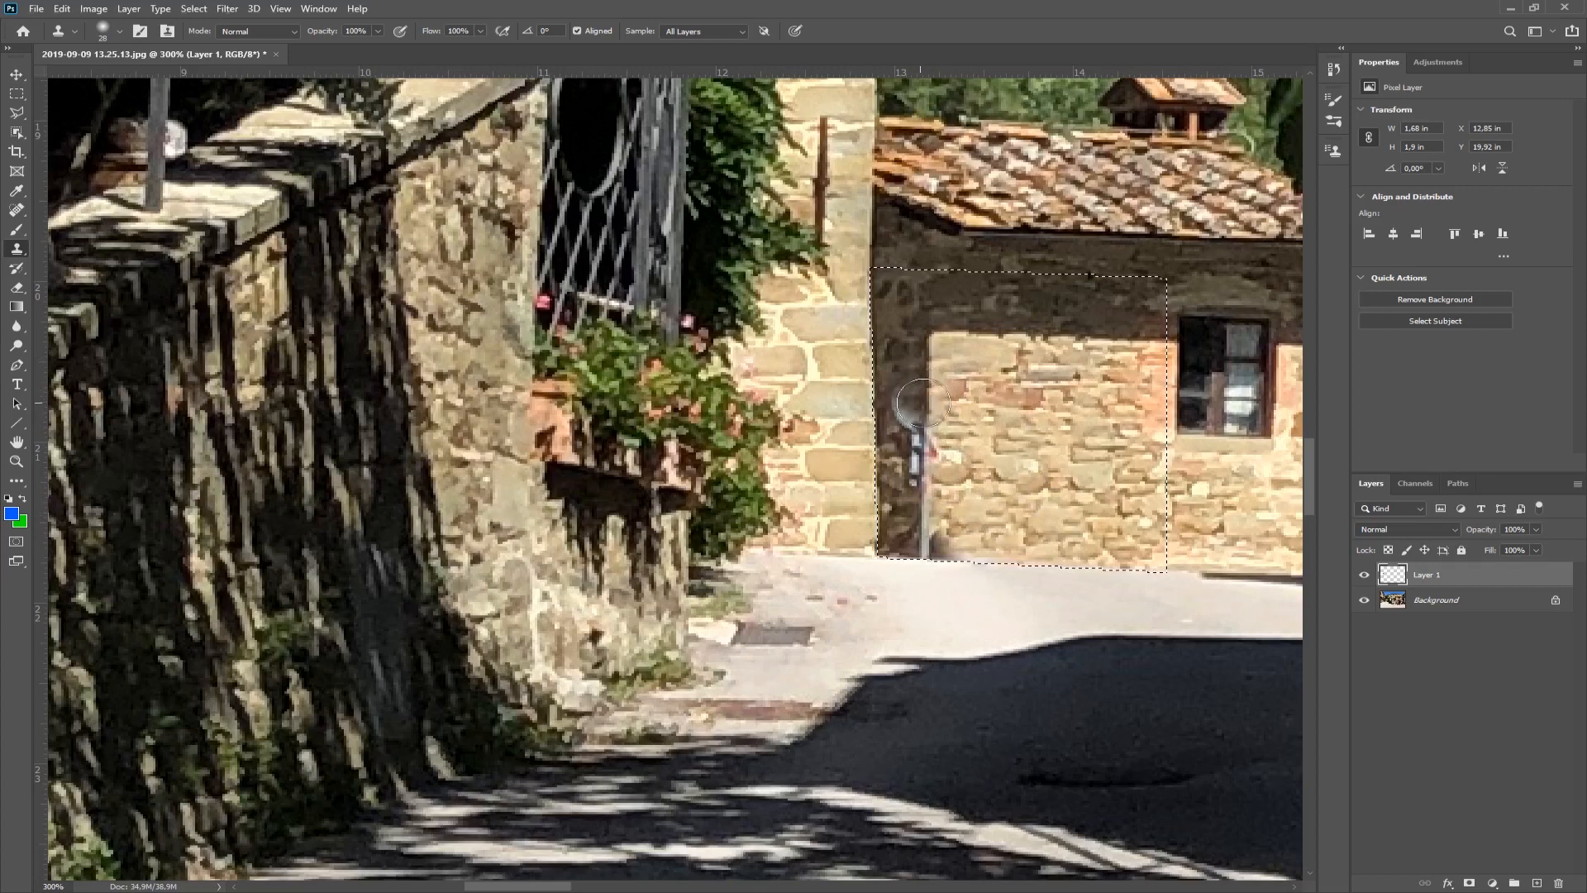
{"action": "left_click_drag", "start_coordinate": [927, 416], "coordinate": [923, 528]}
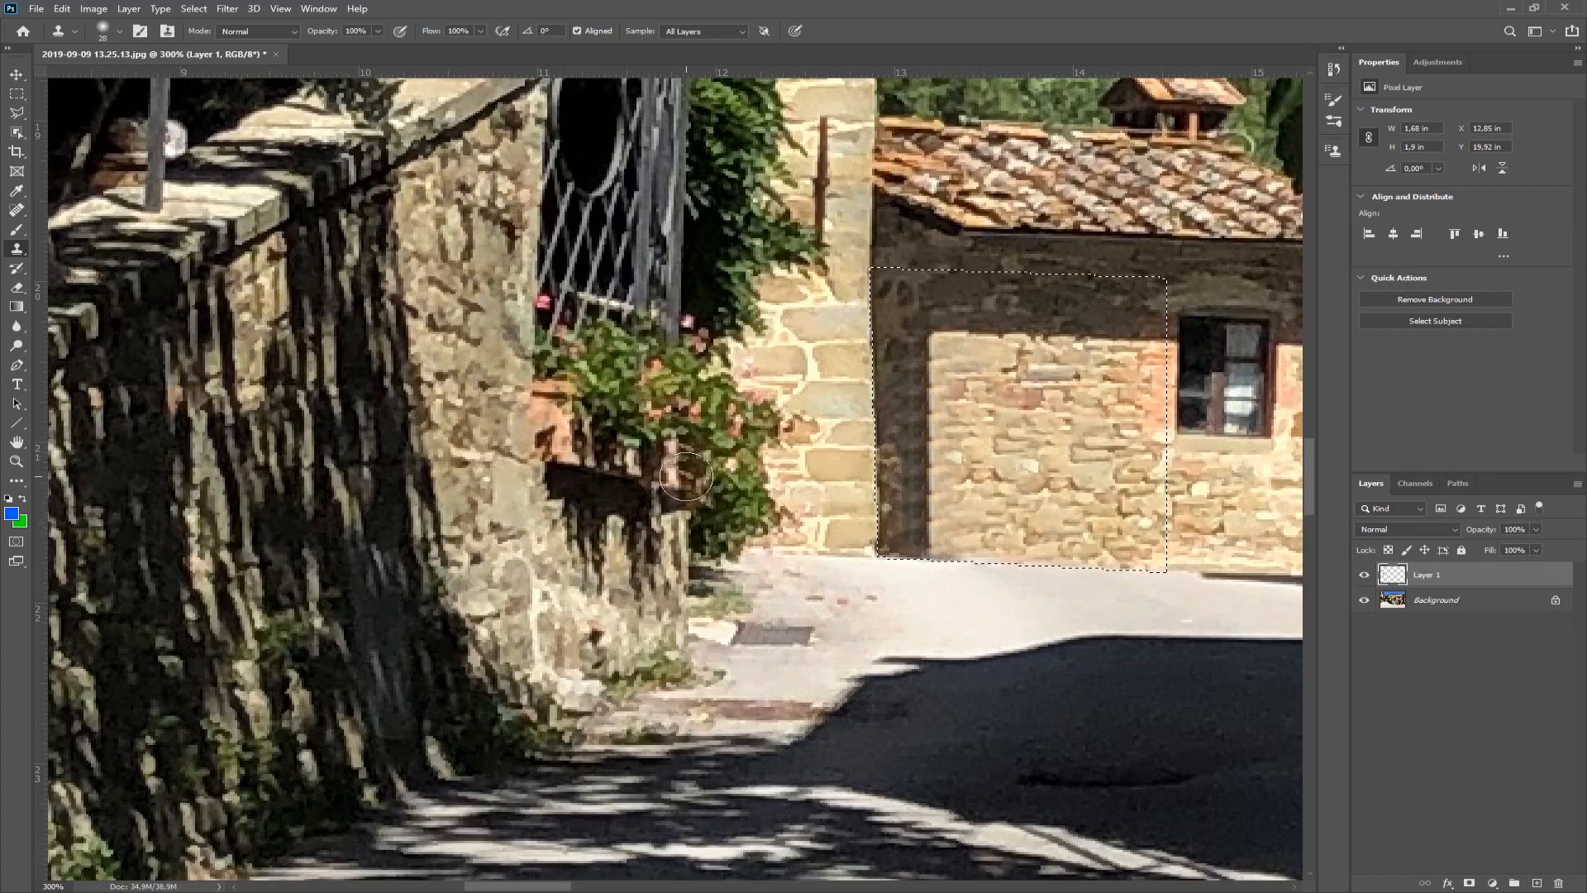
{"action": "key", "text": "ctrl+d"}
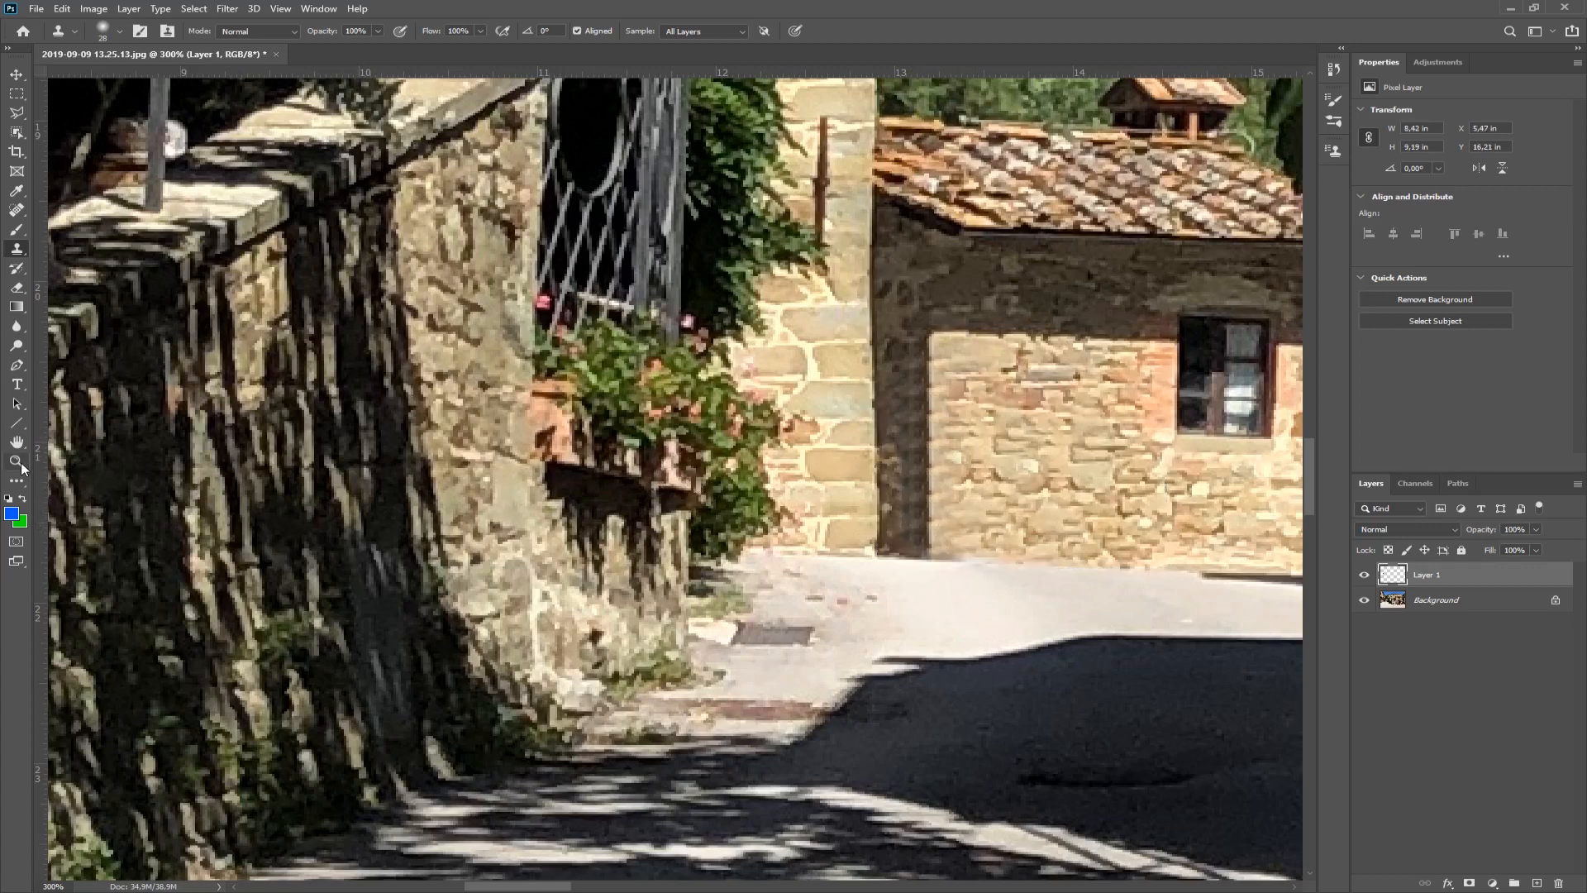
Step: Select a rectangular sky patch of about 2.79 × 3.68 in beside the rooftop antenna and copy it from the Background onto a new layer
{"action": "left_click", "coordinate": [16, 461]}
{"action": "right_click", "coordinate": [809, 468]}
{"action": "left_click", "coordinate": [821, 473]}
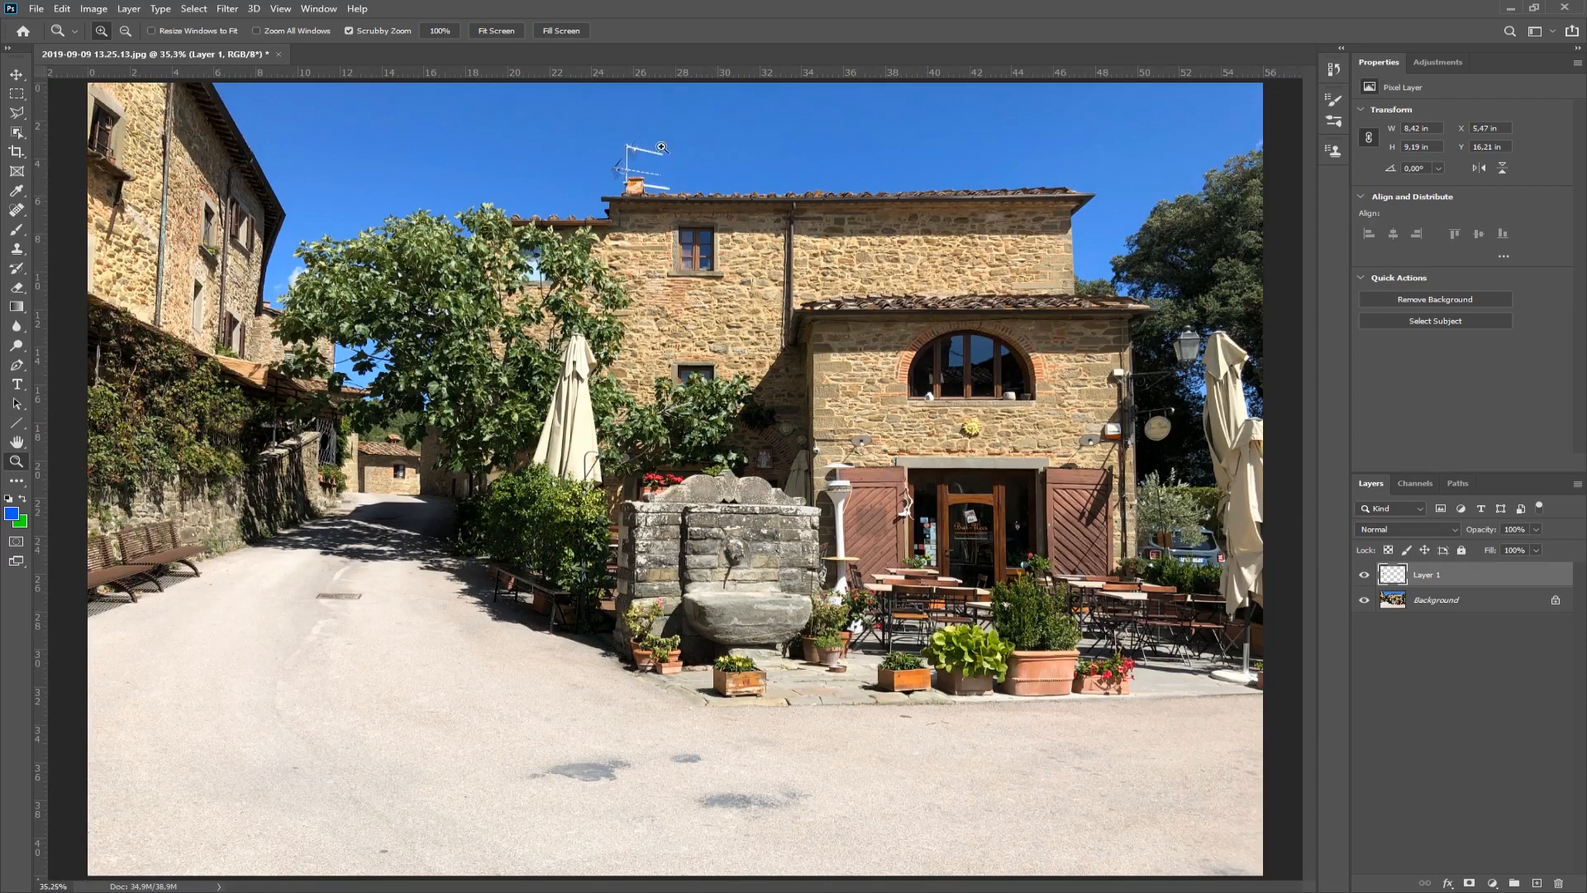
{"action": "left_click_drag", "start_coordinate": [631, 152], "coordinate": [700, 248]}
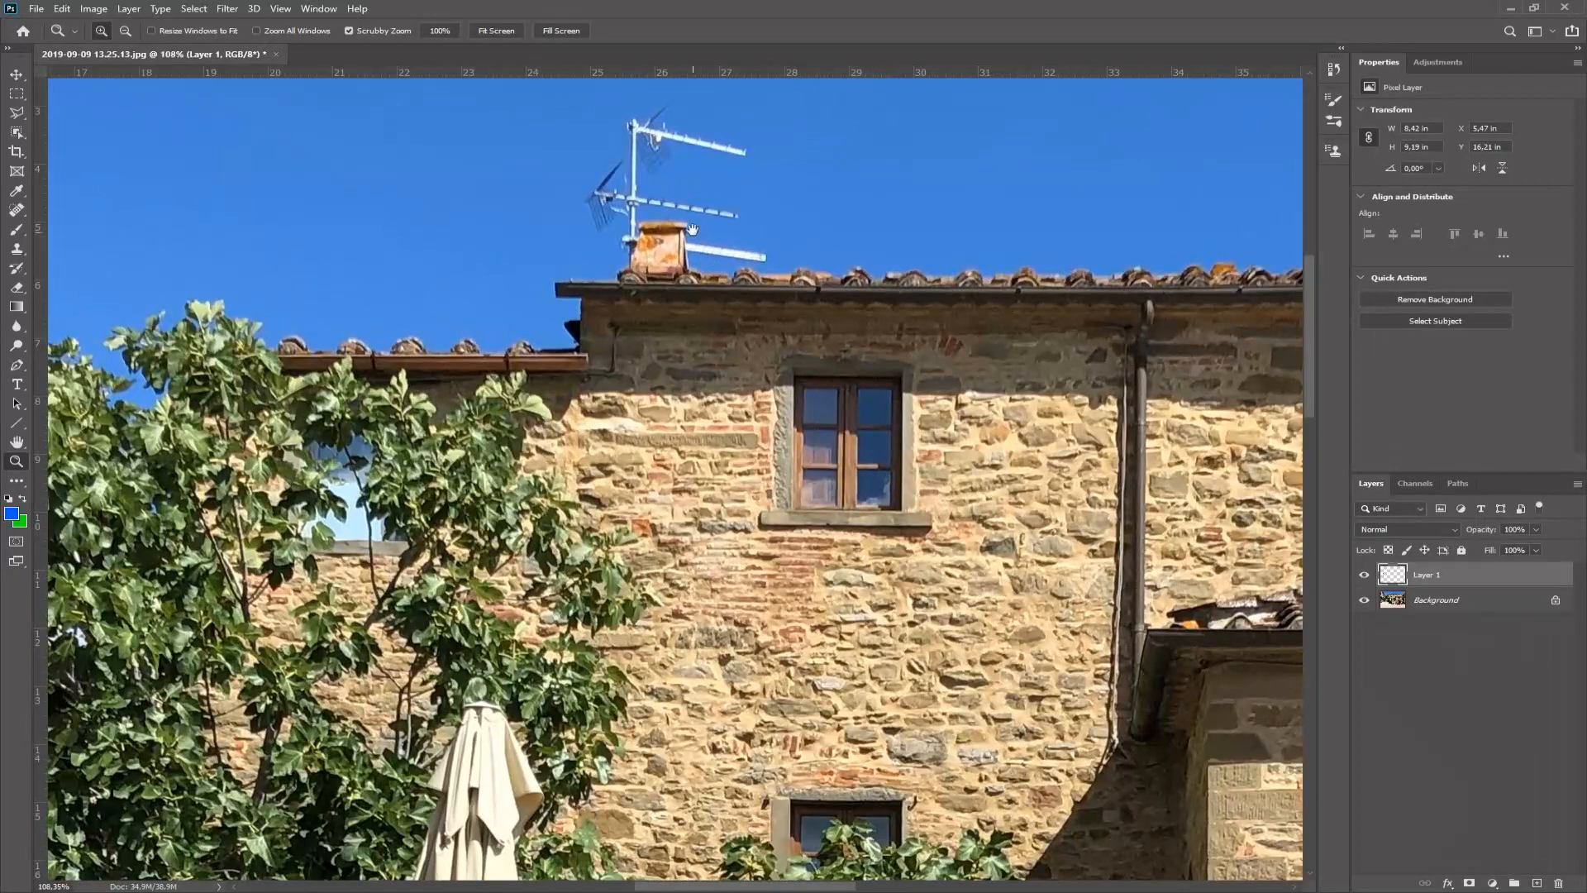
{"action": "scroll", "coordinate": [694, 289], "scroll_direction": "up", "scroll_amount": 3}
{"action": "right_click", "coordinate": [679, 329]}
{"action": "left_click", "coordinate": [716, 355]}
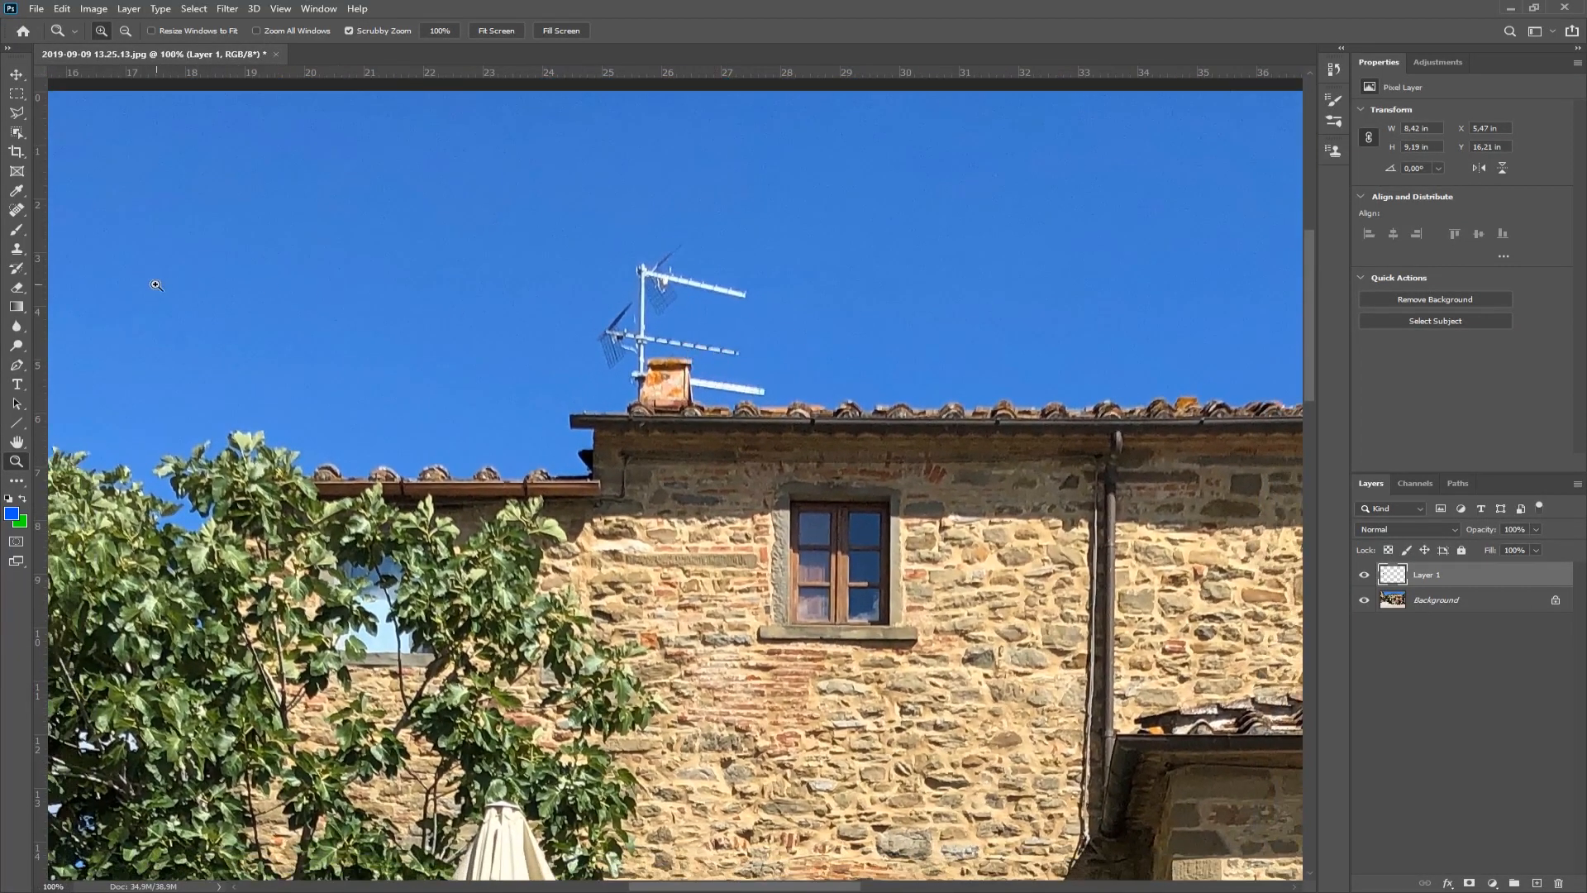
{"action": "left_click", "coordinate": [19, 97]}
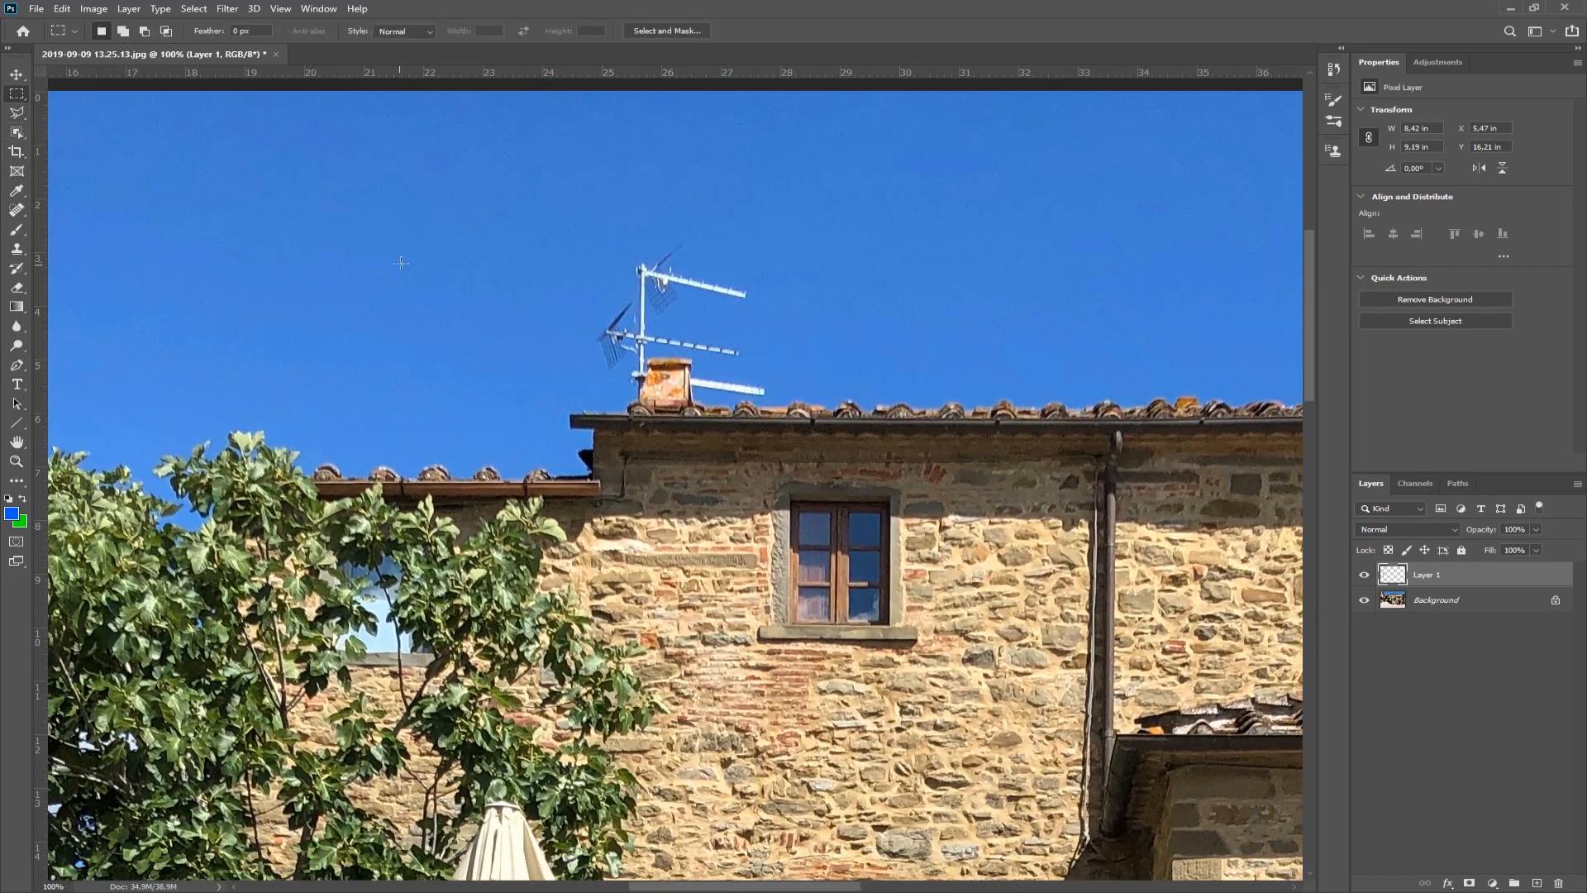
{"action": "left_click_drag", "start_coordinate": [398, 241], "coordinate": [561, 439]}
{"action": "key", "text": "ctrl+c"}
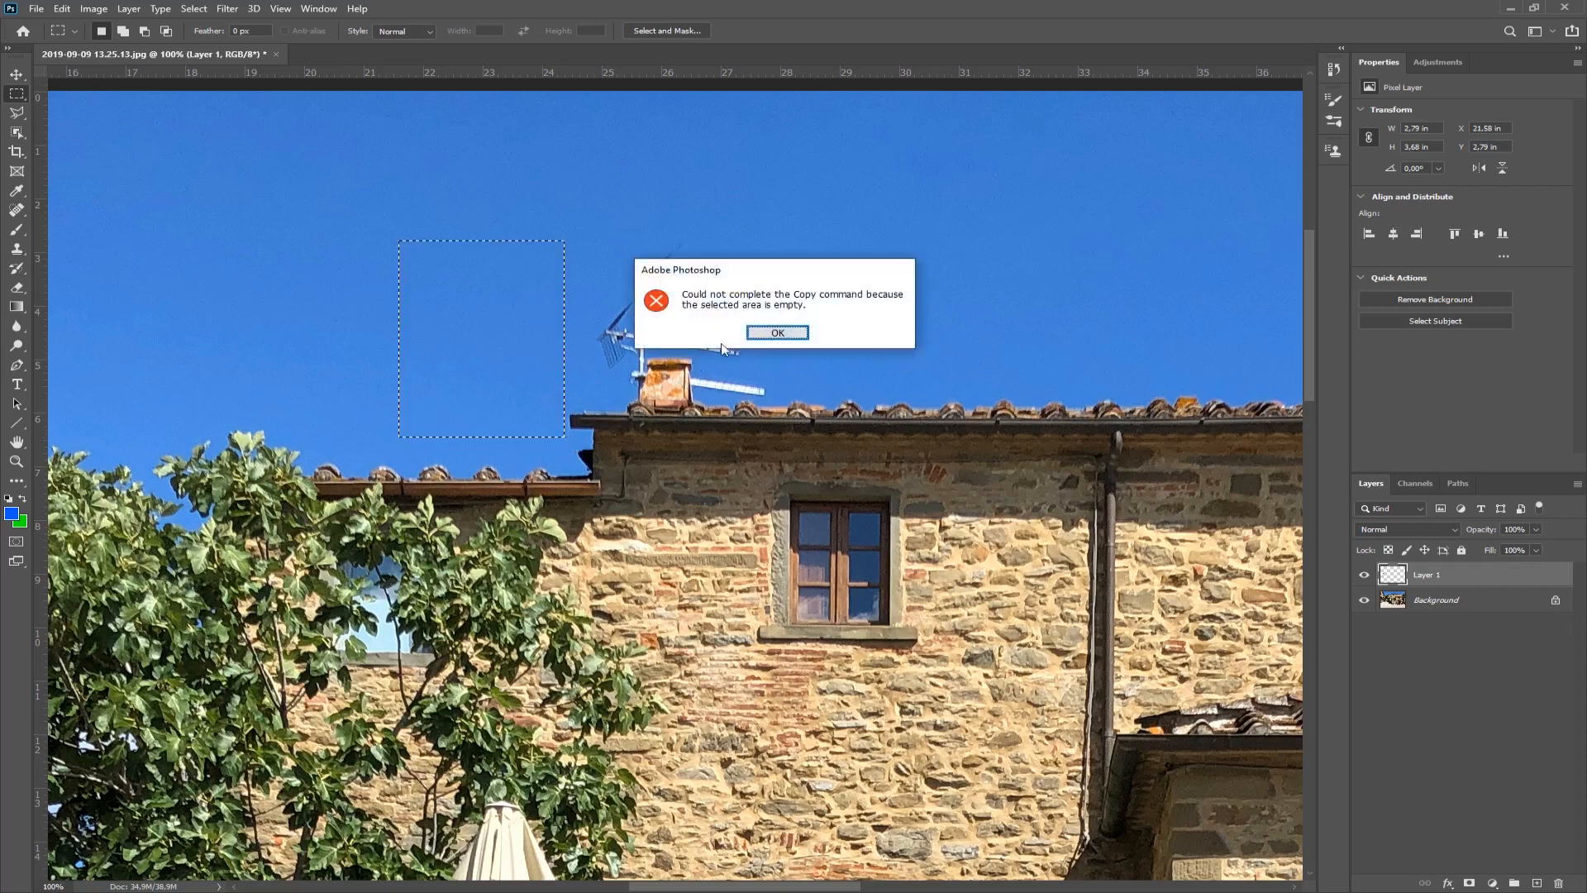
{"action": "left_click", "coordinate": [761, 335]}
{"action": "left_click", "coordinate": [1439, 600]}
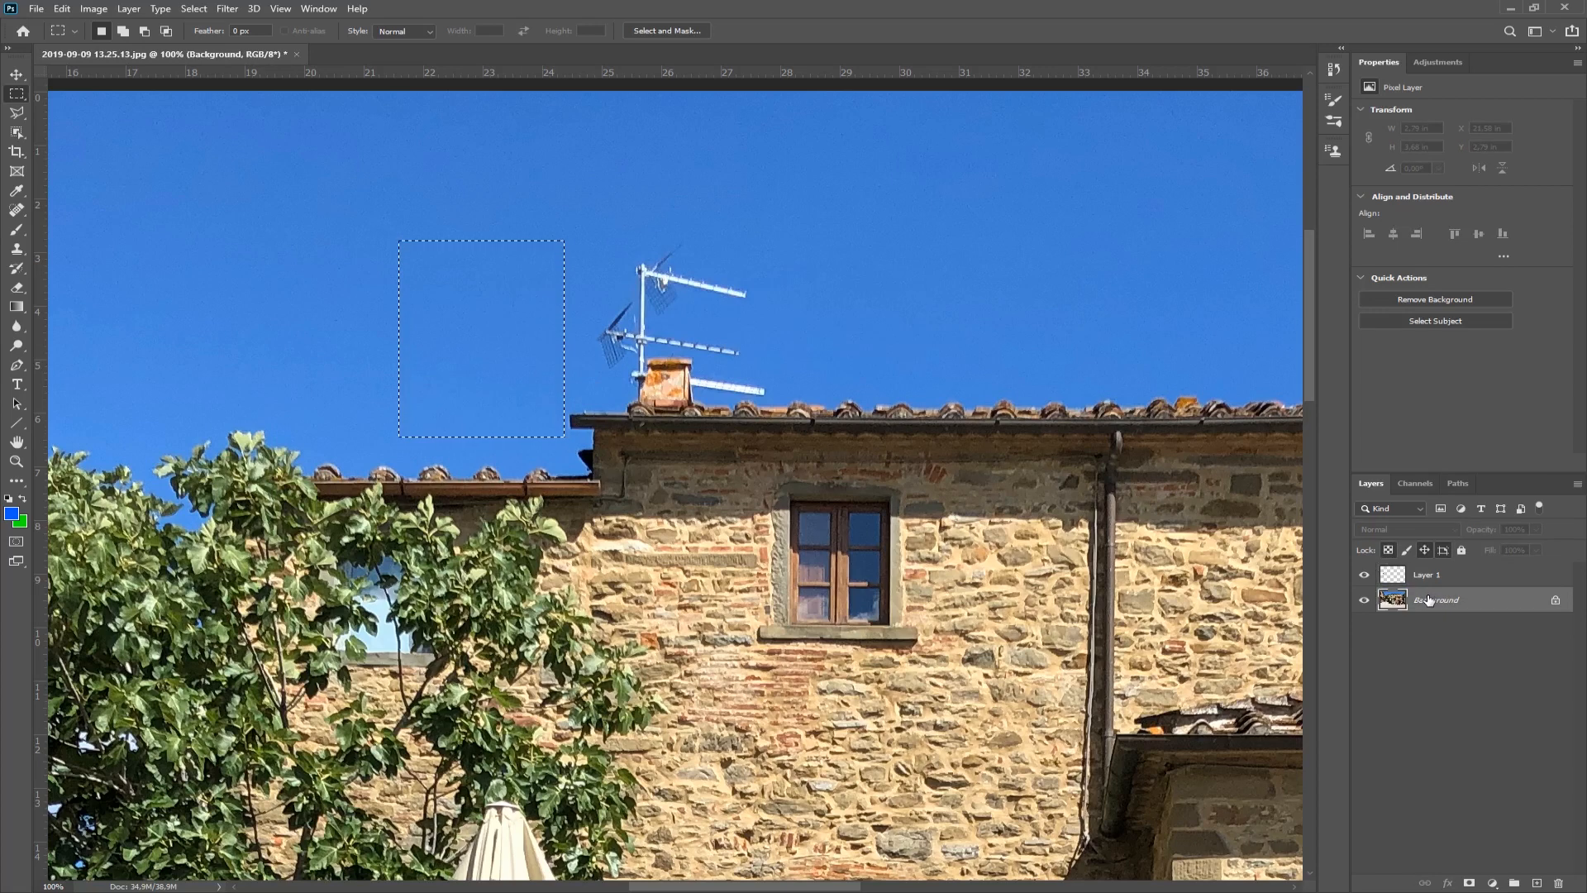
{"action": "key", "text": "ctrl+j"}
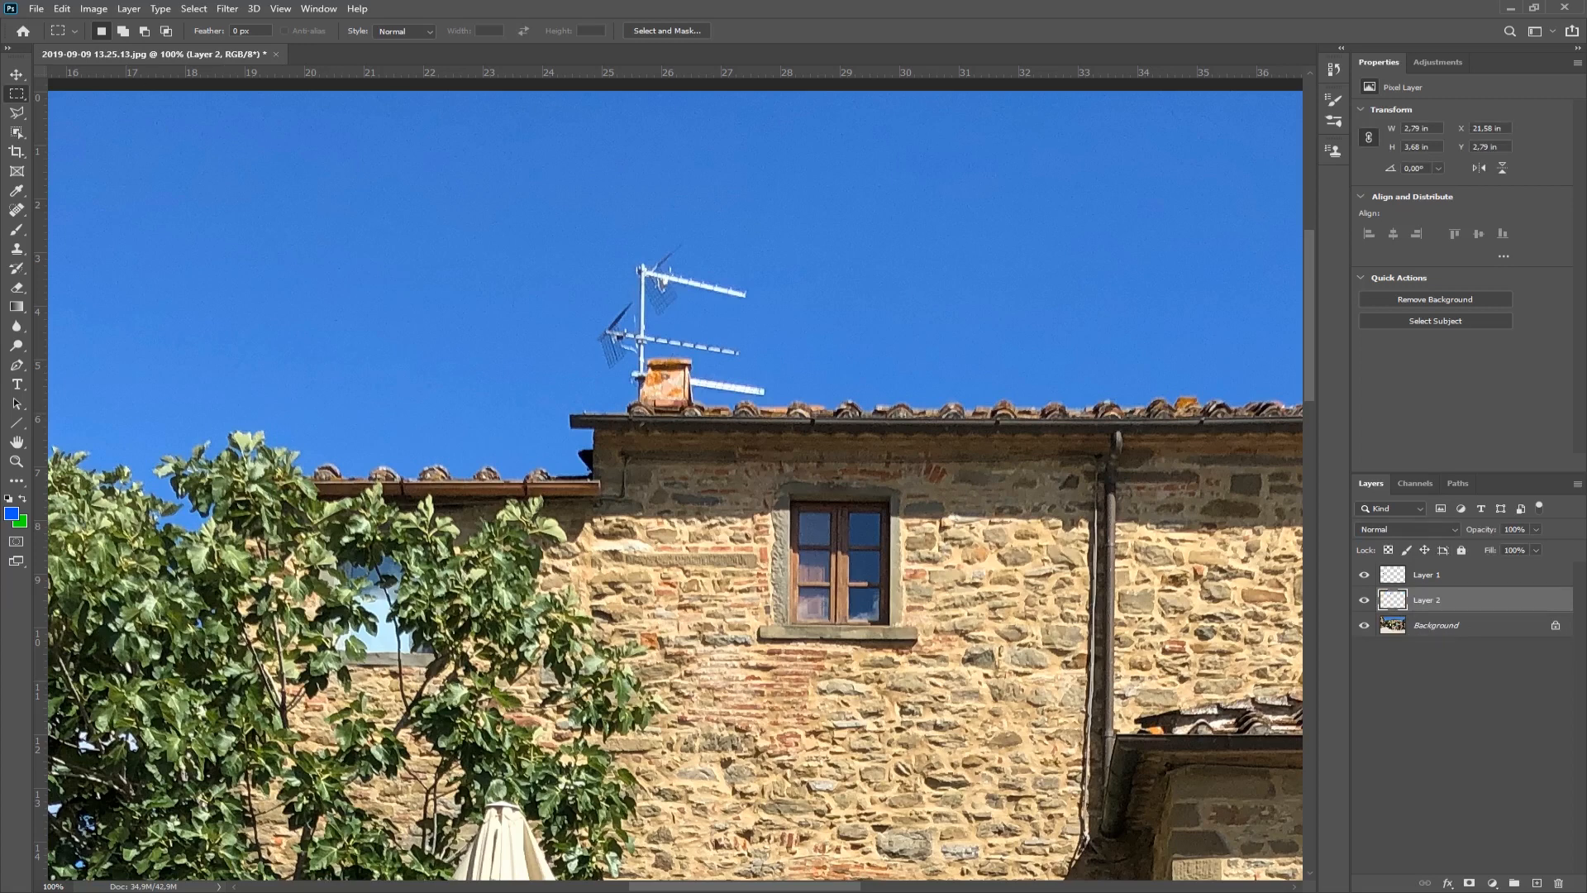
Step: Move the copied sky patch over the rooftop antenna and stretch its width to about 114% so it covers the whole antenna
{"action": "left_click", "coordinate": [16, 74]}
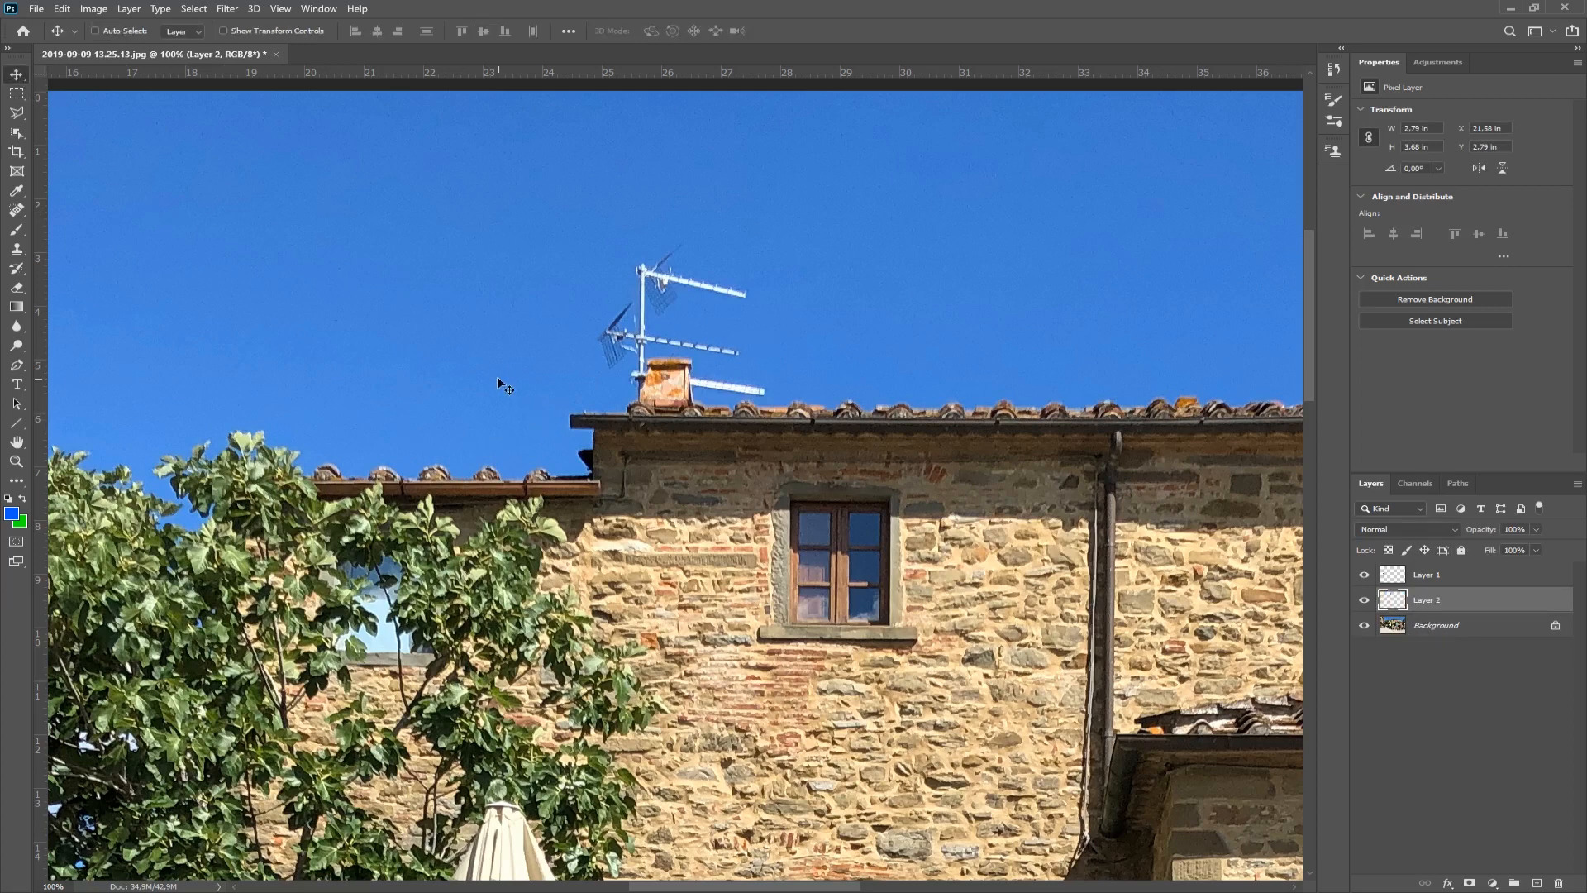
{"action": "left_click_drag", "start_coordinate": [498, 378], "coordinate": [686, 367]}
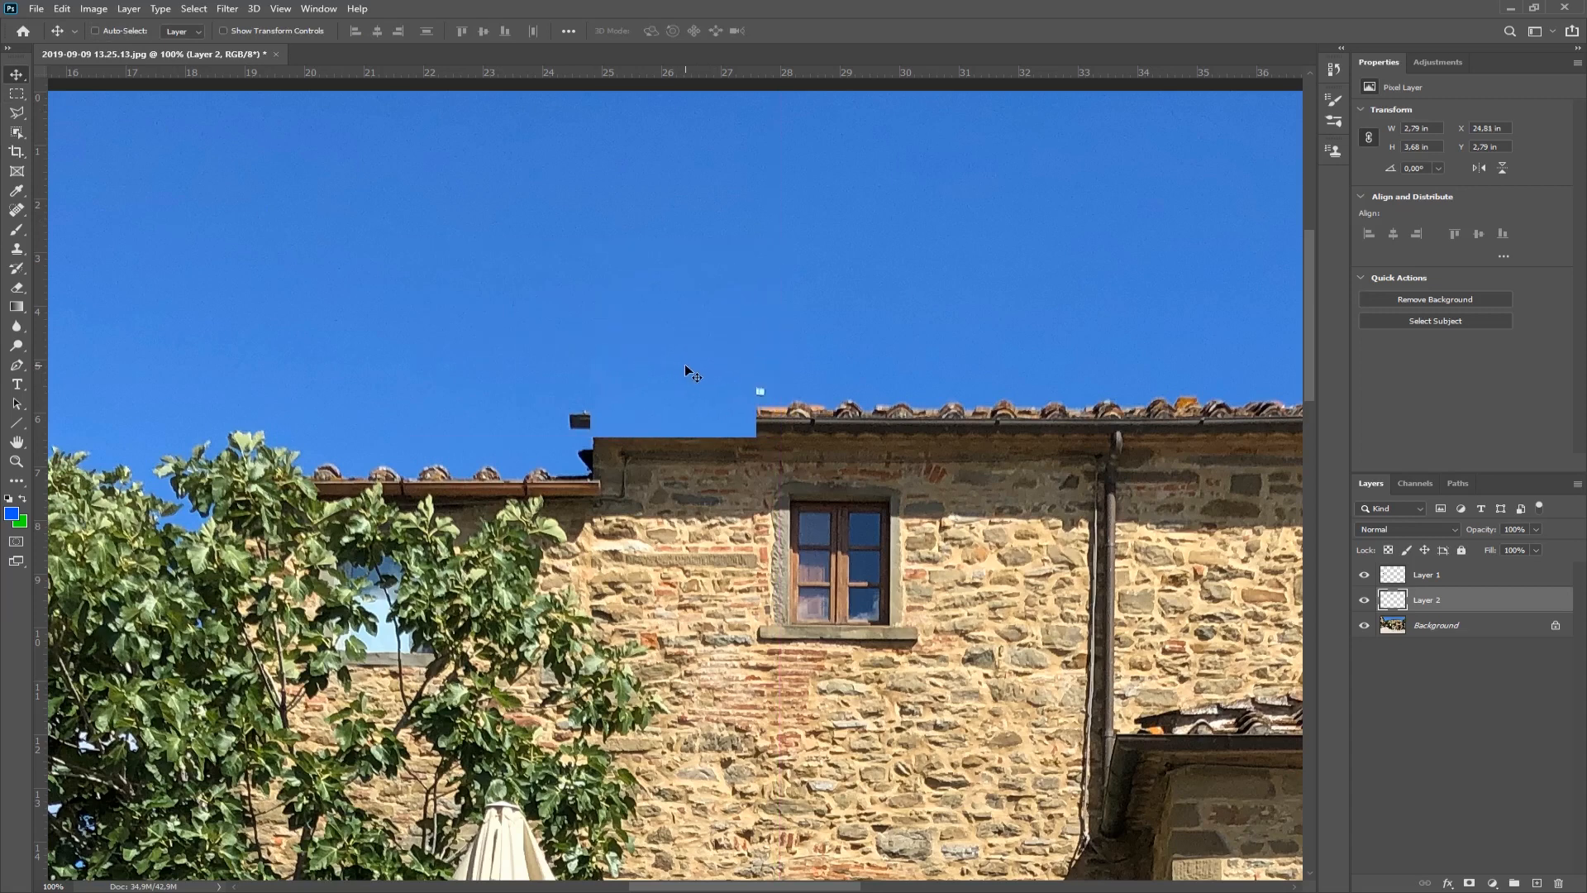
{"action": "key", "text": "ctrl+t"}
{"action": "left_click_drag", "start_coordinate": [756, 339], "coordinate": [780, 341]}
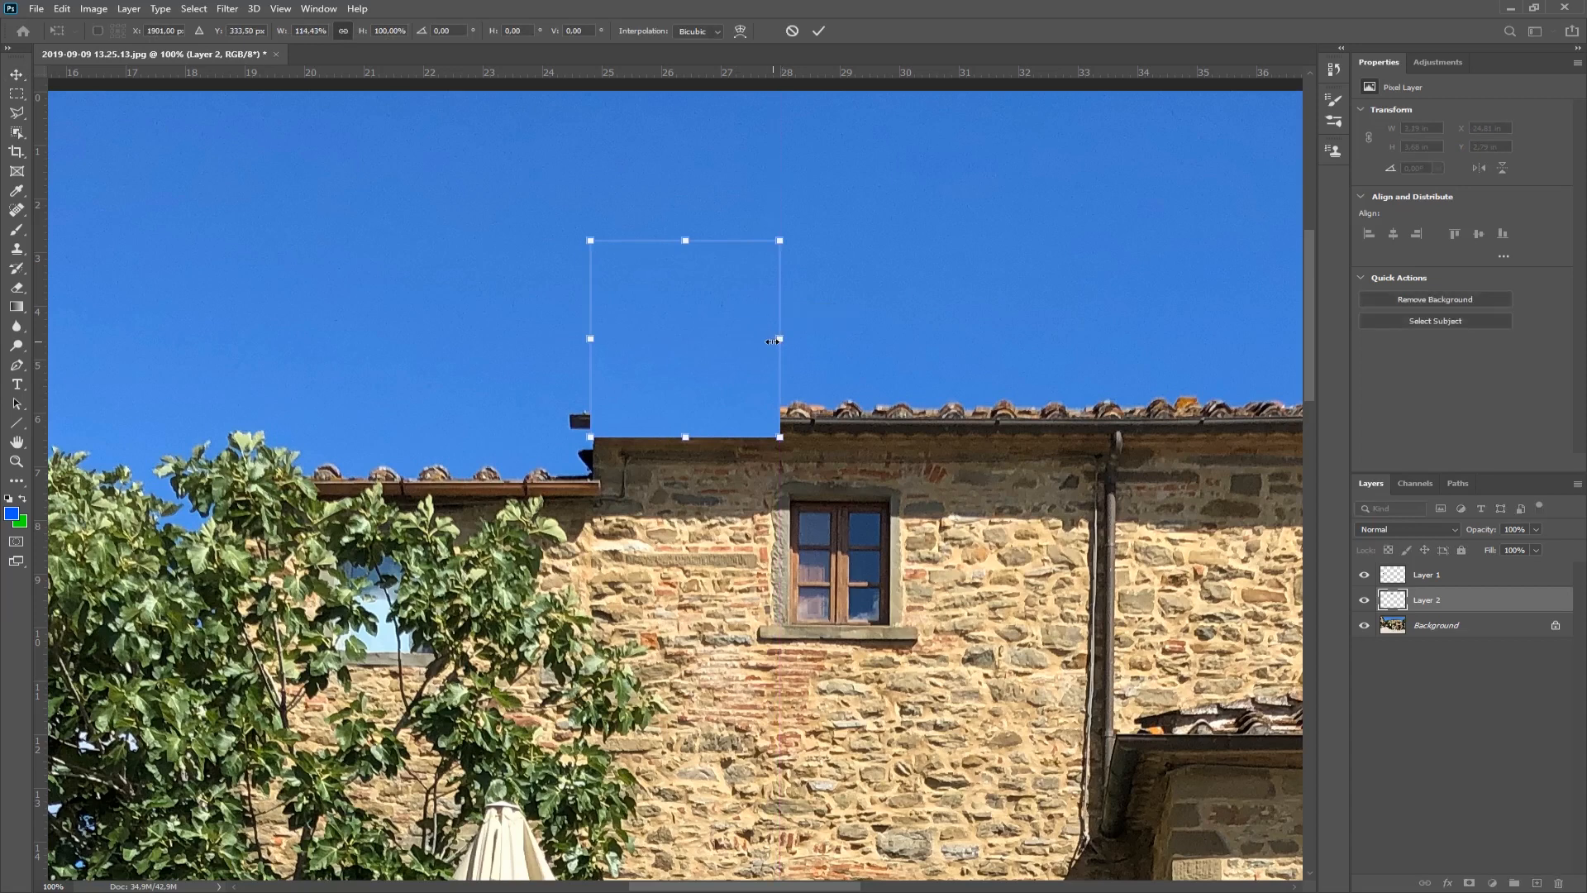
{"action": "key", "text": "Return"}
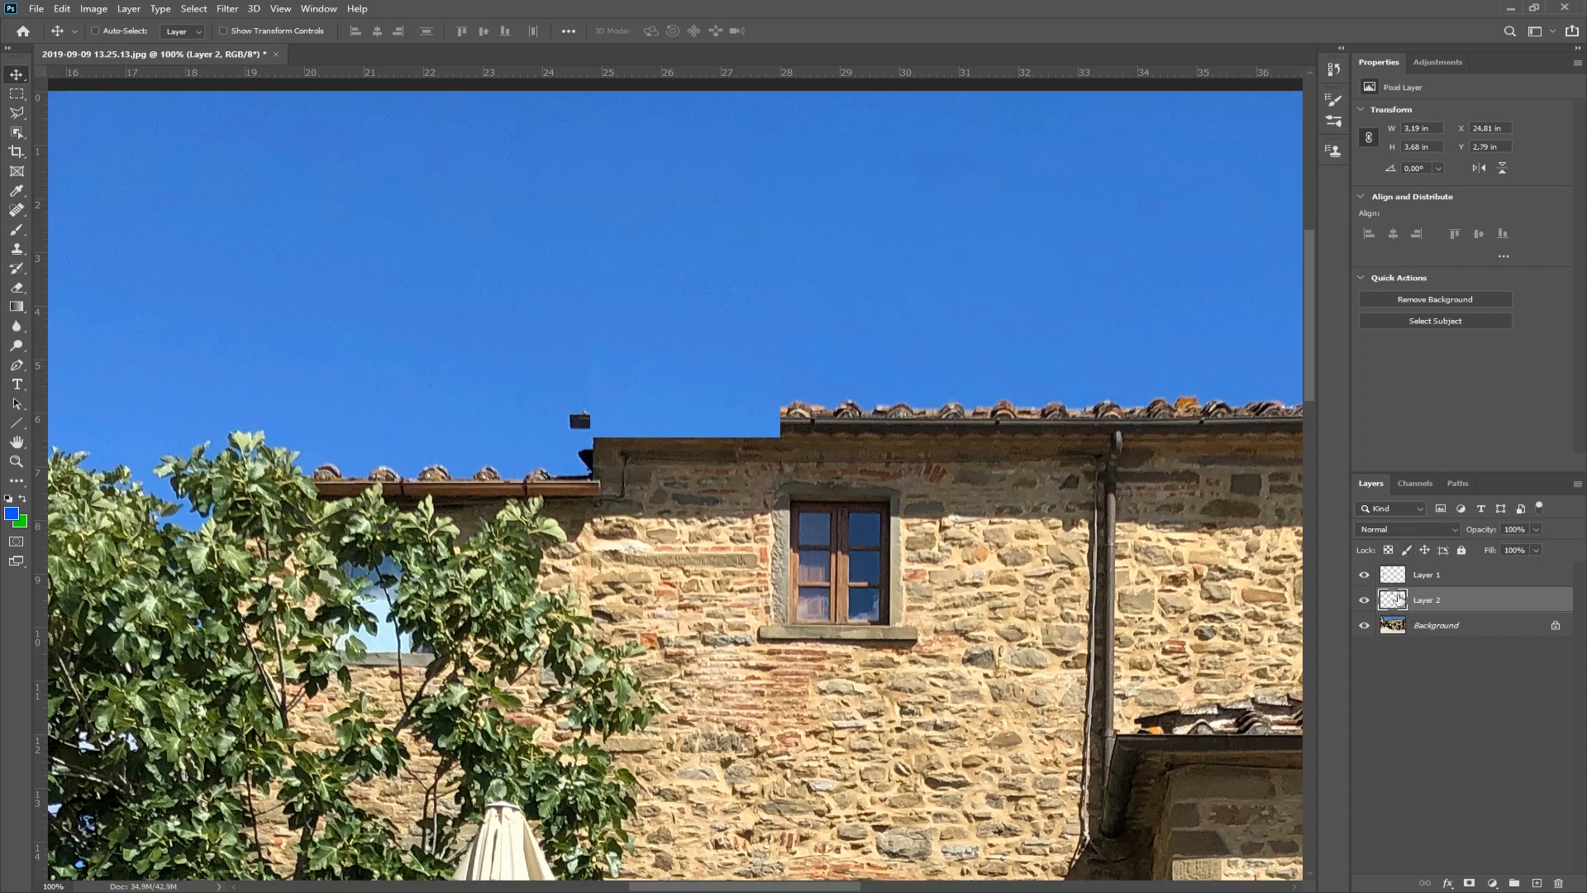
Step: Compare the roof with and without the sky patch by toggling the visibility of Layer 2
{"action": "left_click", "coordinate": [1364, 600]}
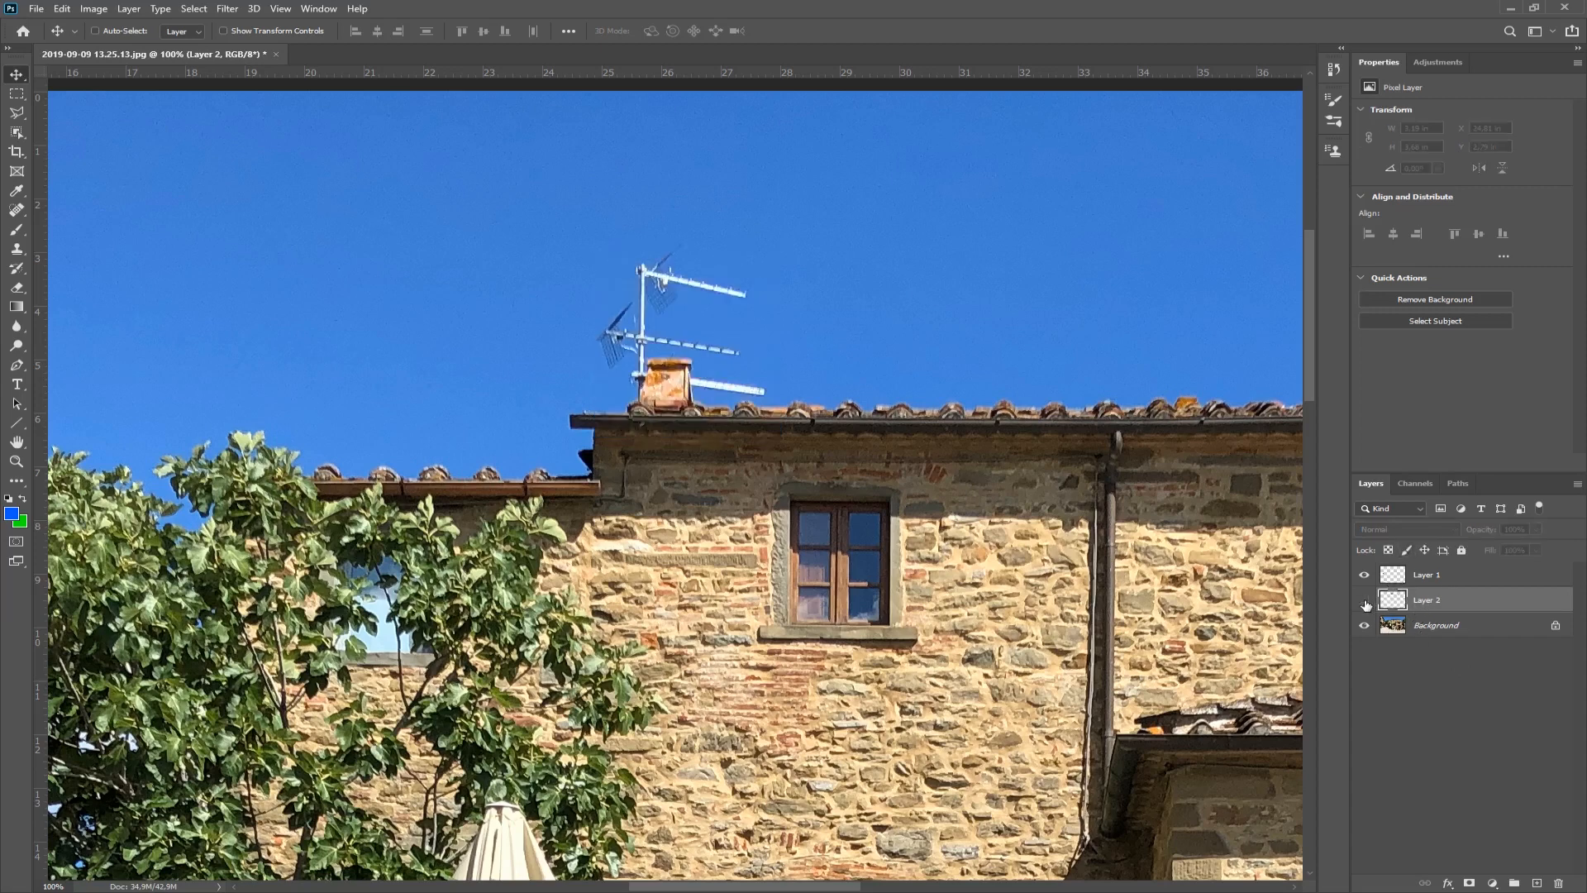
{"action": "left_click", "coordinate": [1364, 601]}
{"action": "left_click", "coordinate": [1364, 600]}
{"action": "left_click", "coordinate": [1365, 600]}
Step: Add a layer mask to the sky patch and paint it black over the roof edge and chimney to reveal them
{"action": "left_click", "coordinate": [1468, 883]}
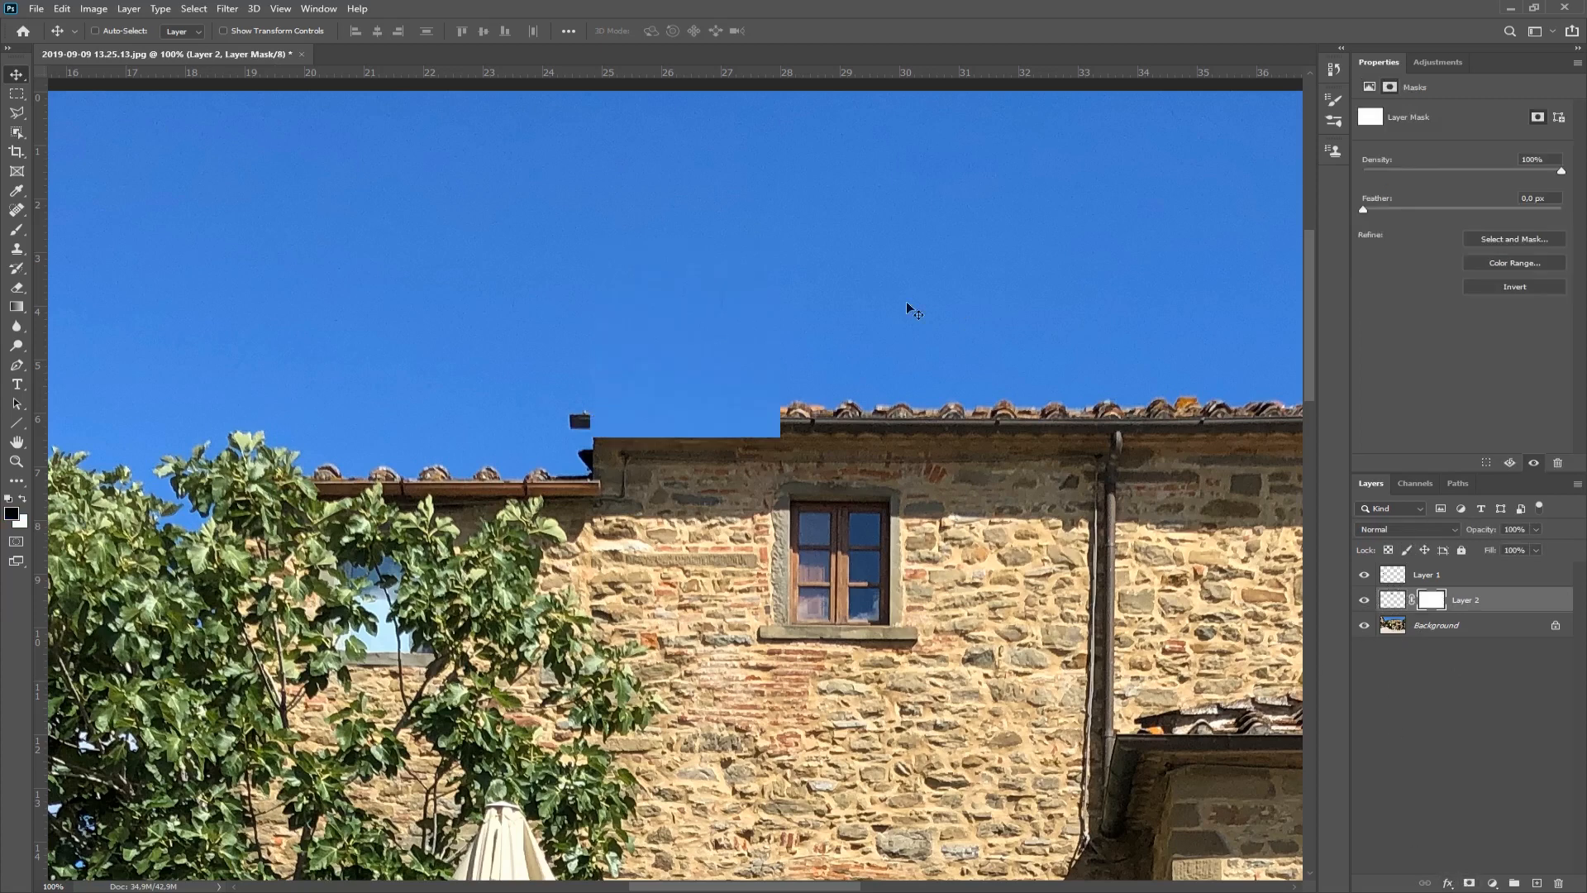
{"action": "key", "text": "b"}
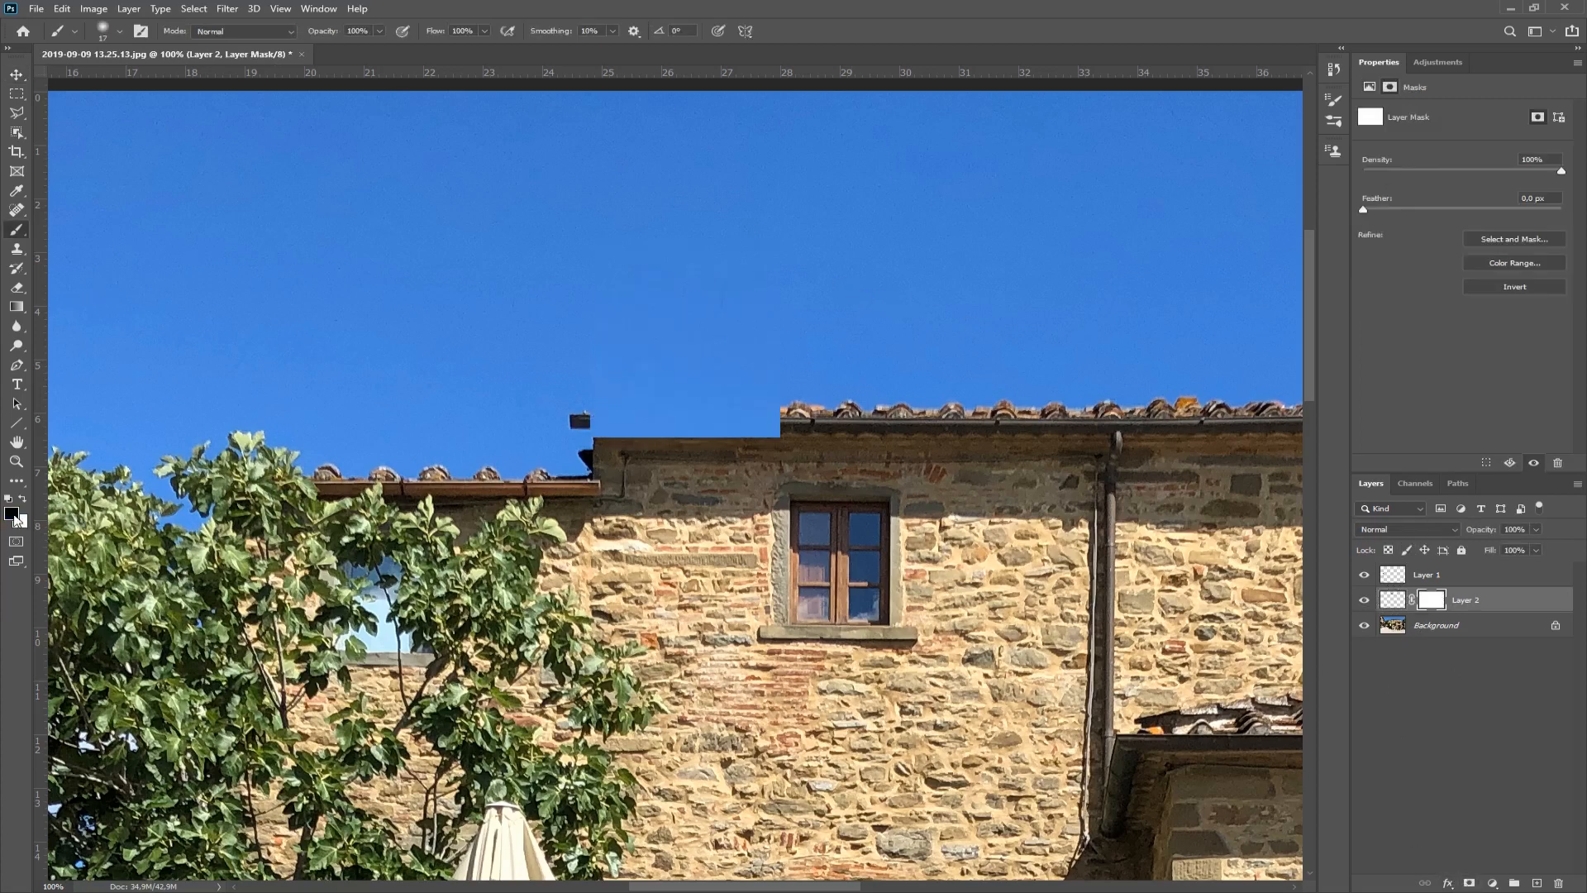
{"action": "mouse_move", "coordinate": [638, 431]}
{"action": "left_mouse_down"}
{"action": "mouse_move", "coordinate": [777, 432]}
{"action": "mouse_move", "coordinate": [750, 414]}
{"action": "mouse_move", "coordinate": [585, 418]}
{"action": "mouse_move", "coordinate": [787, 422]}
{"action": "left_mouse_up"}
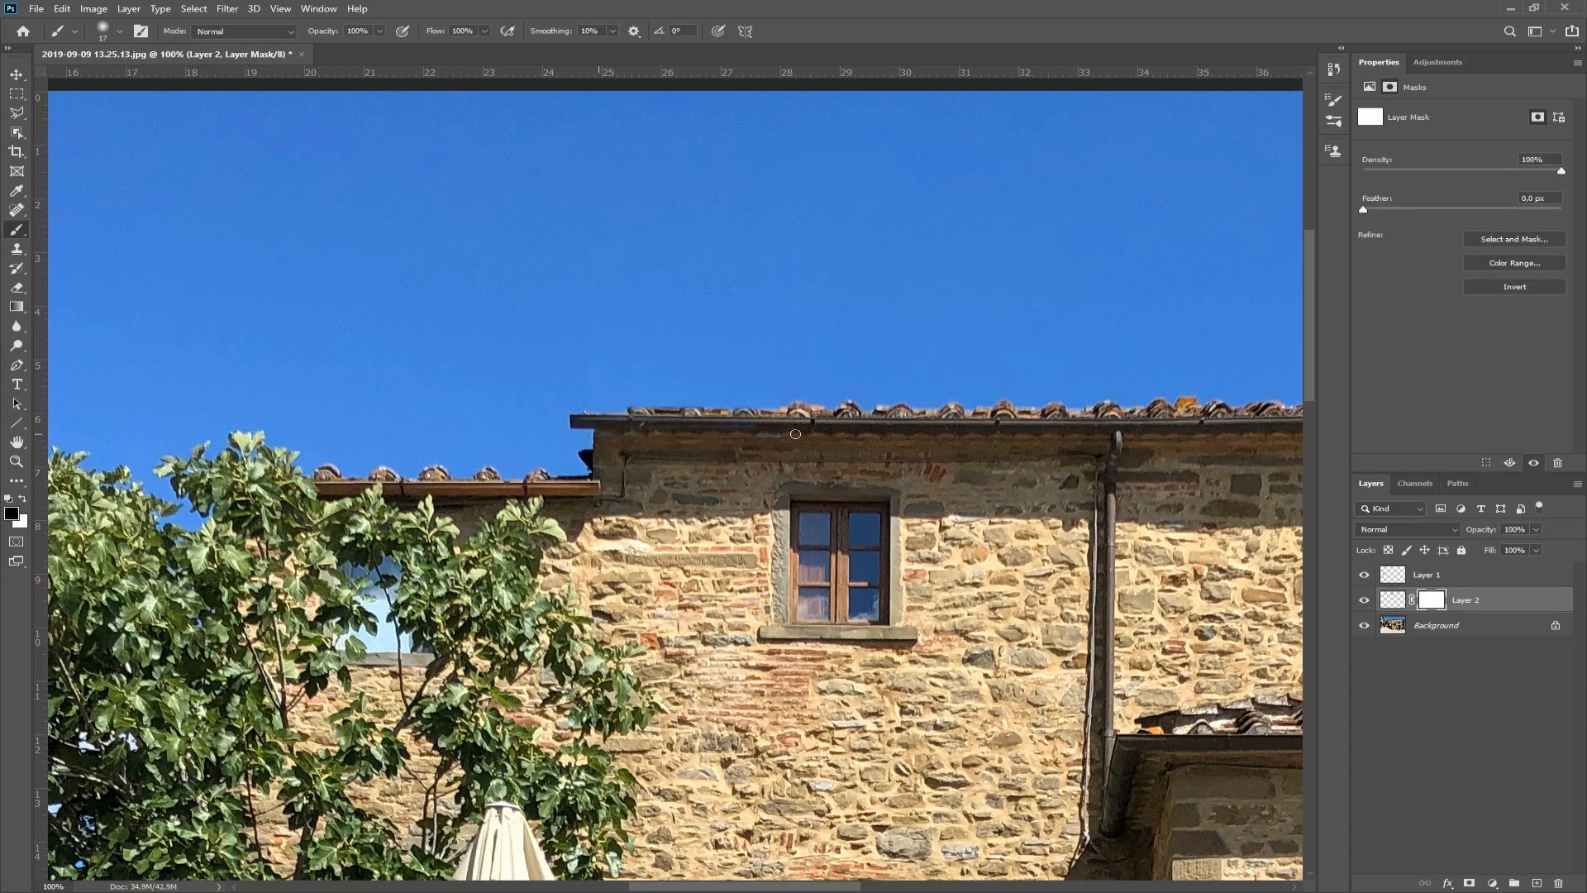
{"action": "mouse_move", "coordinate": [683, 400]}
{"action": "left_mouse_down"}
{"action": "mouse_move", "coordinate": [678, 350]}
{"action": "mouse_move", "coordinate": [650, 366]}
{"action": "mouse_move", "coordinate": [671, 414]}
{"action": "mouse_move", "coordinate": [649, 373]}
{"action": "mouse_move", "coordinate": [647, 414]}
{"action": "left_mouse_up"}
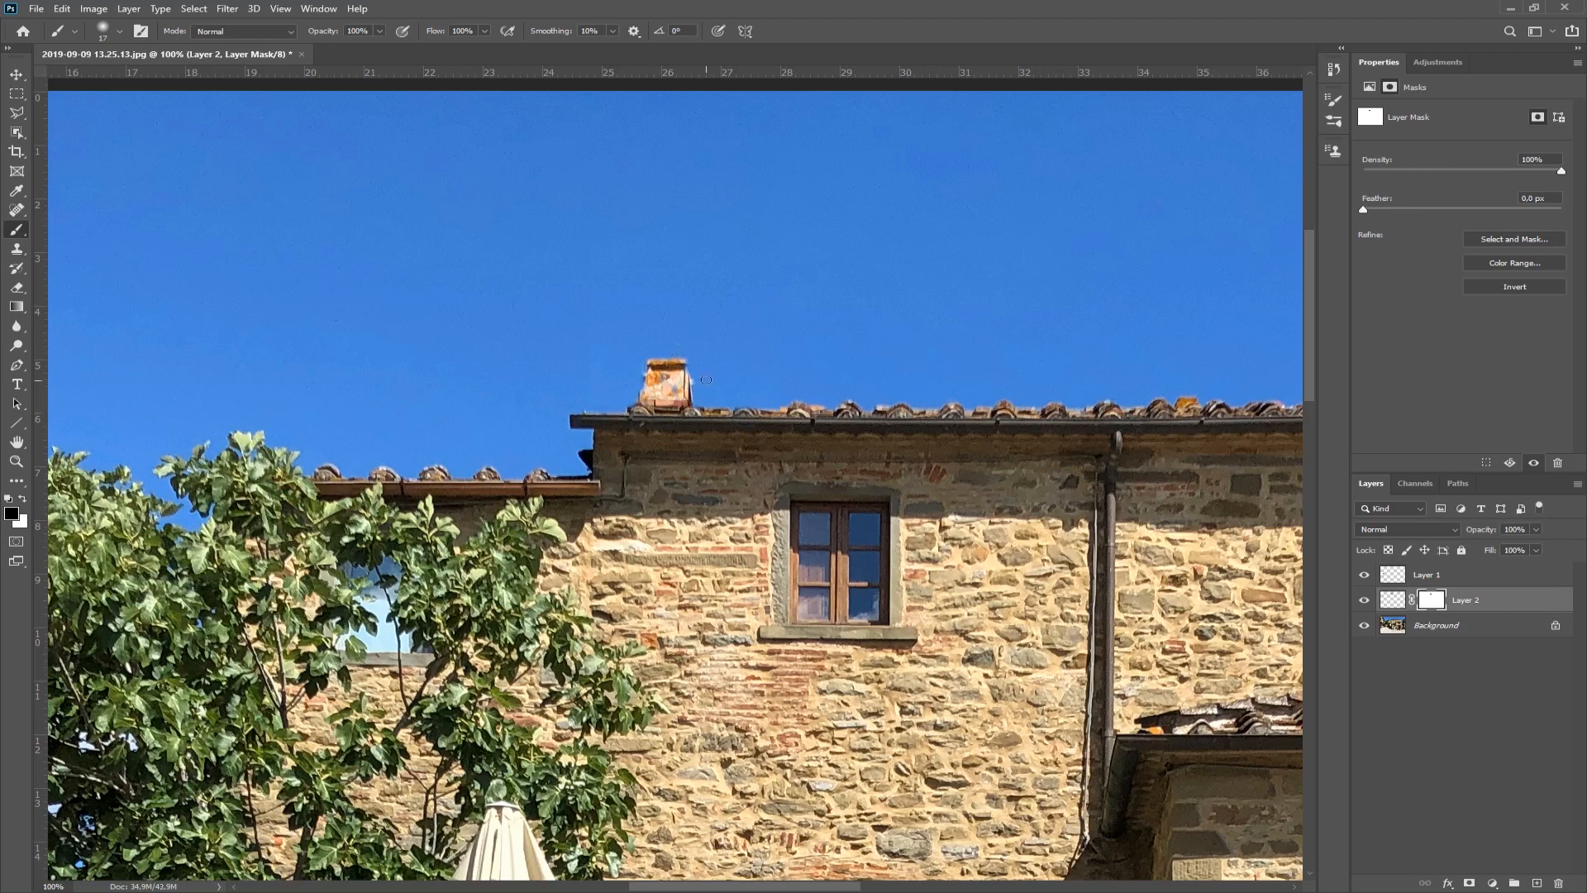
Step: Swap the mask brush between black and white, and hide the Background layer to inspect the masked sky patch on its own
{"action": "key", "text": "x"}
{"action": "key", "text": "x"}
{"action": "key", "text": "x"}
{"action": "key", "text": "x"}
{"action": "left_click", "coordinate": [1365, 625]}
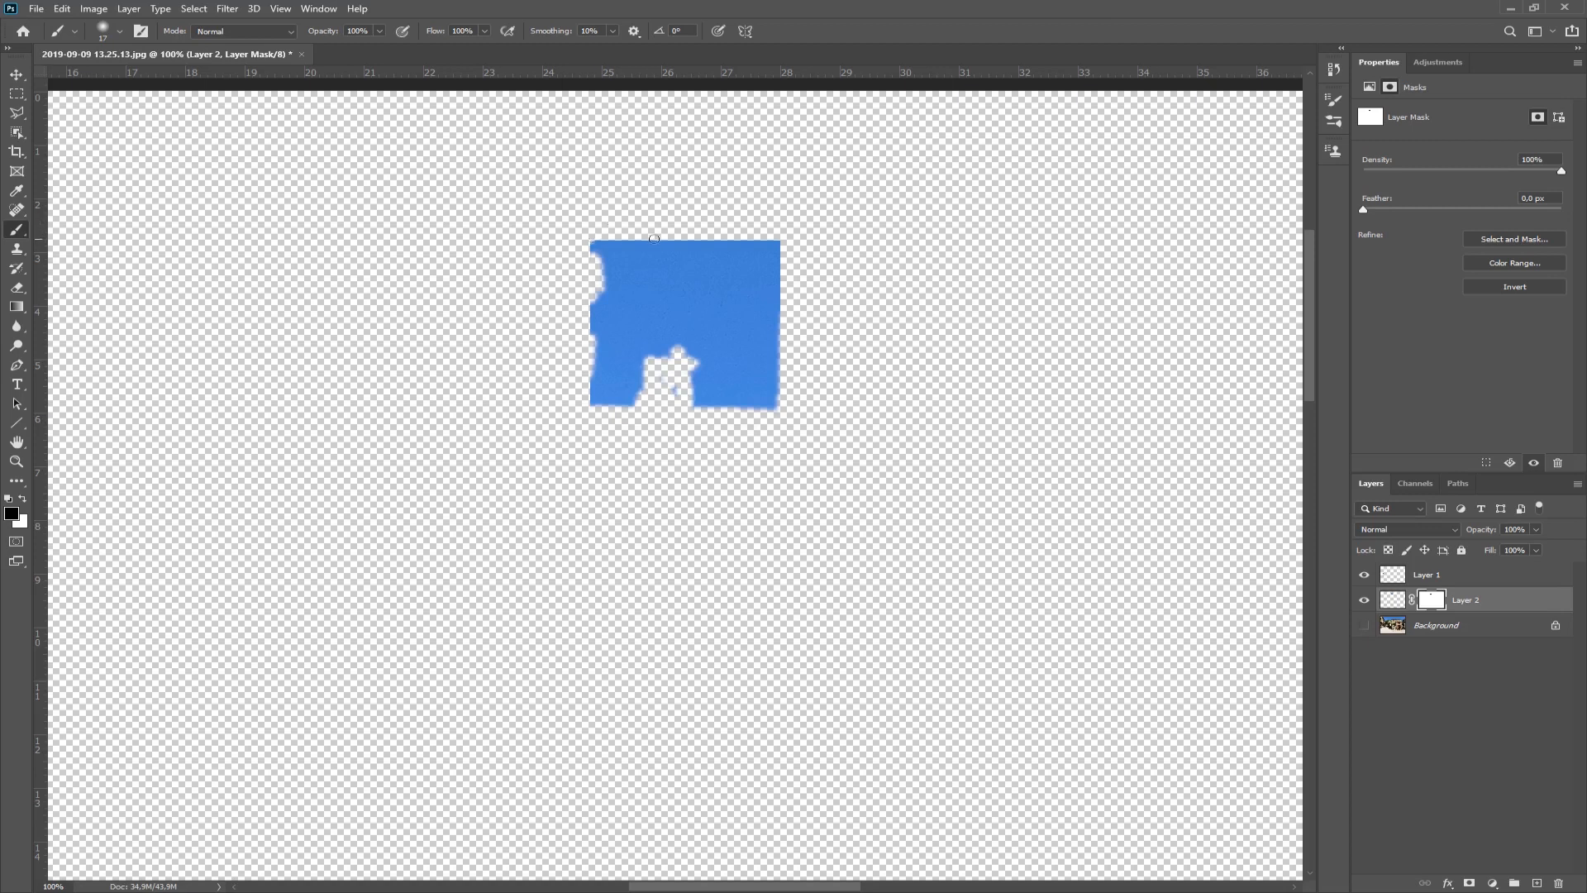
Step: Mask out the top and right edges of the sky patch with straight black strokes and show the Background layer again
{"action": "left_click", "coordinate": [780, 237], "text": "shift"}
{"action": "left_click", "coordinate": [781, 407], "text": "shift"}
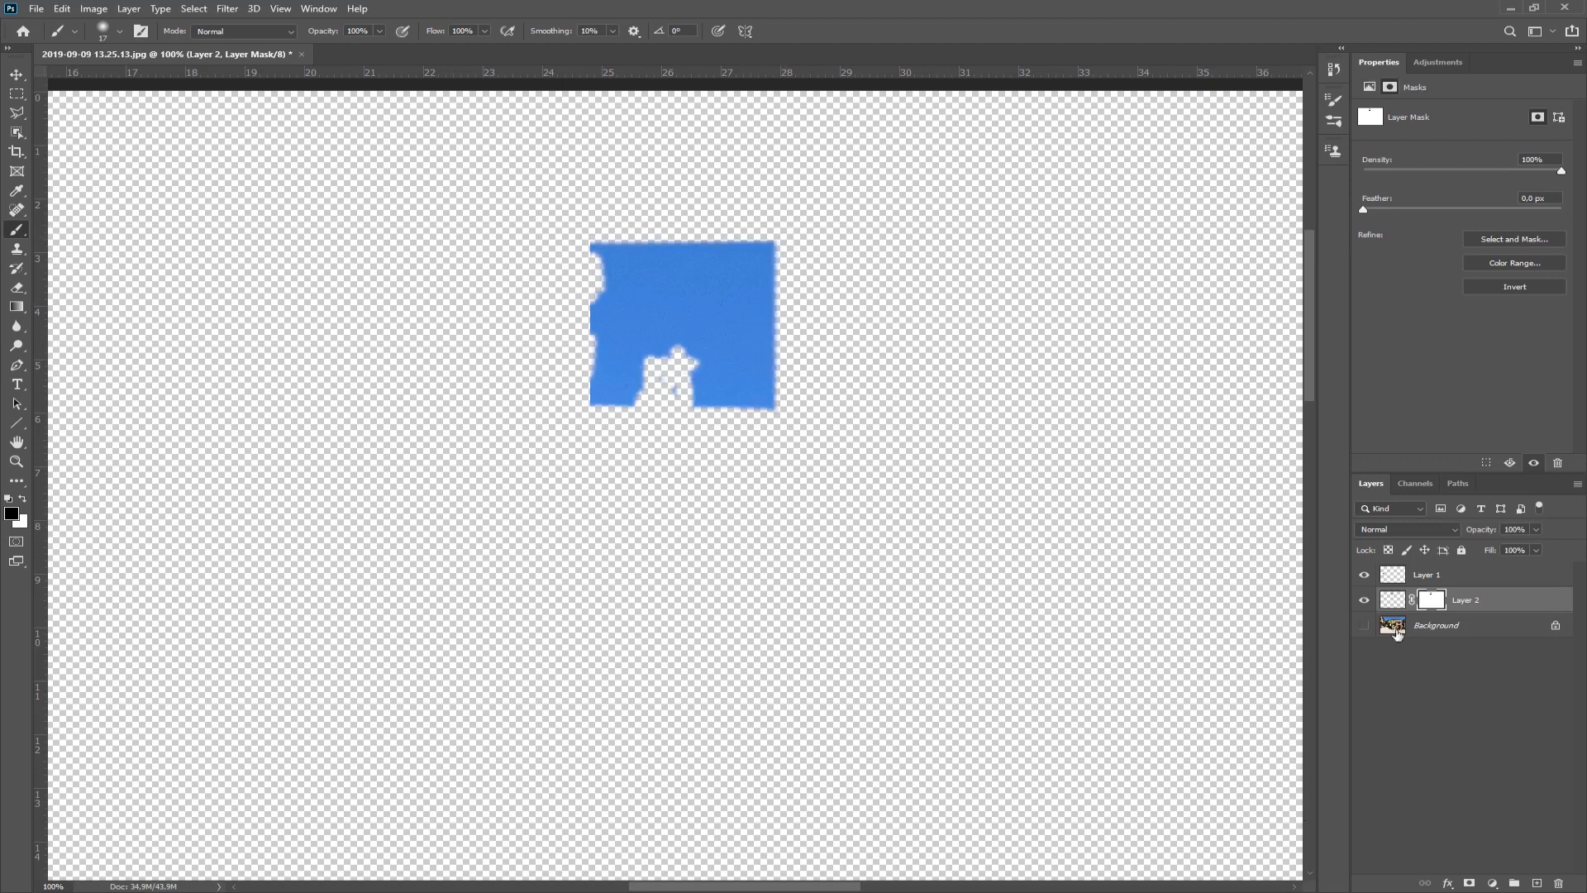
{"action": "left_click", "coordinate": [1363, 625]}
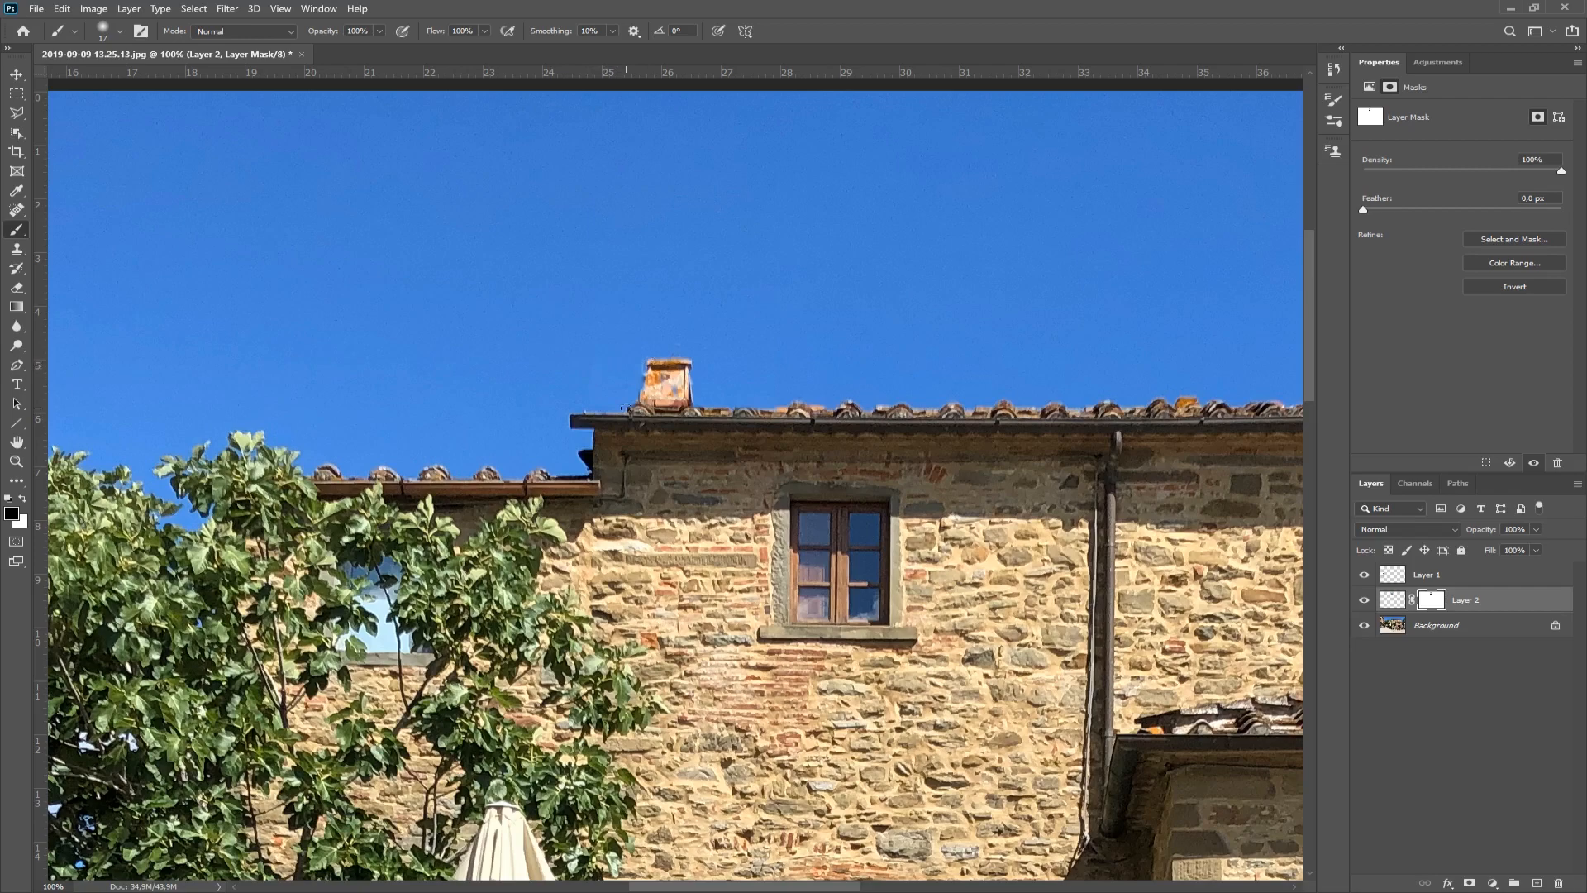
Step: Add a new empty layer and place it between Layer 2 and the Background
{"action": "left_click_drag", "start_coordinate": [945, 641], "coordinate": [749, 225]}
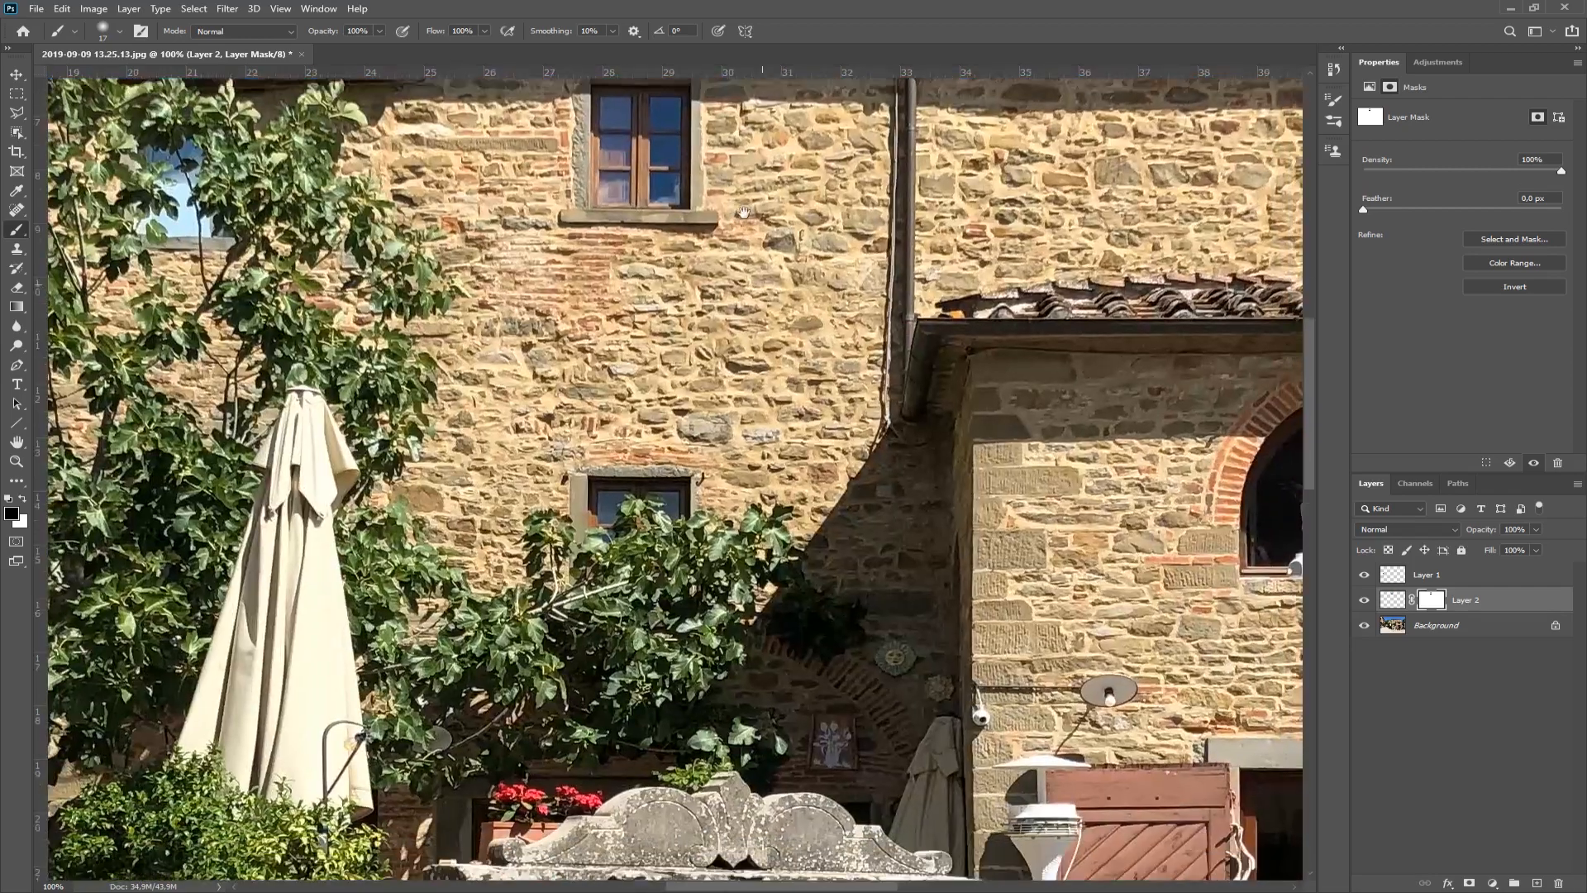
{"action": "left_click_drag", "start_coordinate": [846, 561], "coordinate": [841, 370]}
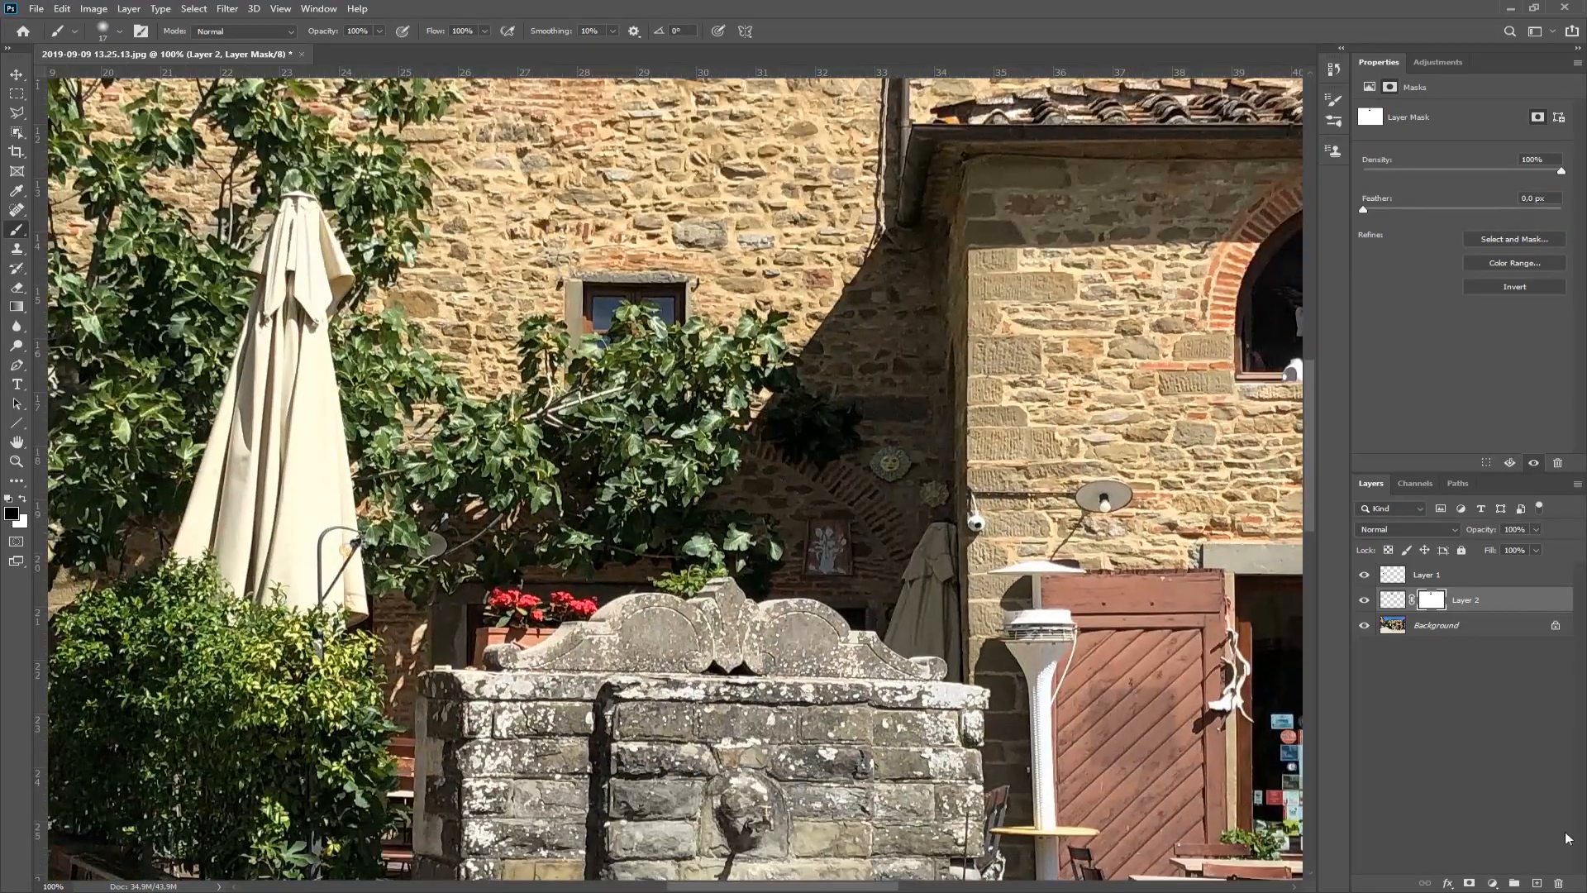
{"action": "left_click", "coordinate": [1536, 883]}
{"action": "left_click_drag", "start_coordinate": [1454, 625], "coordinate": [1426, 644]}
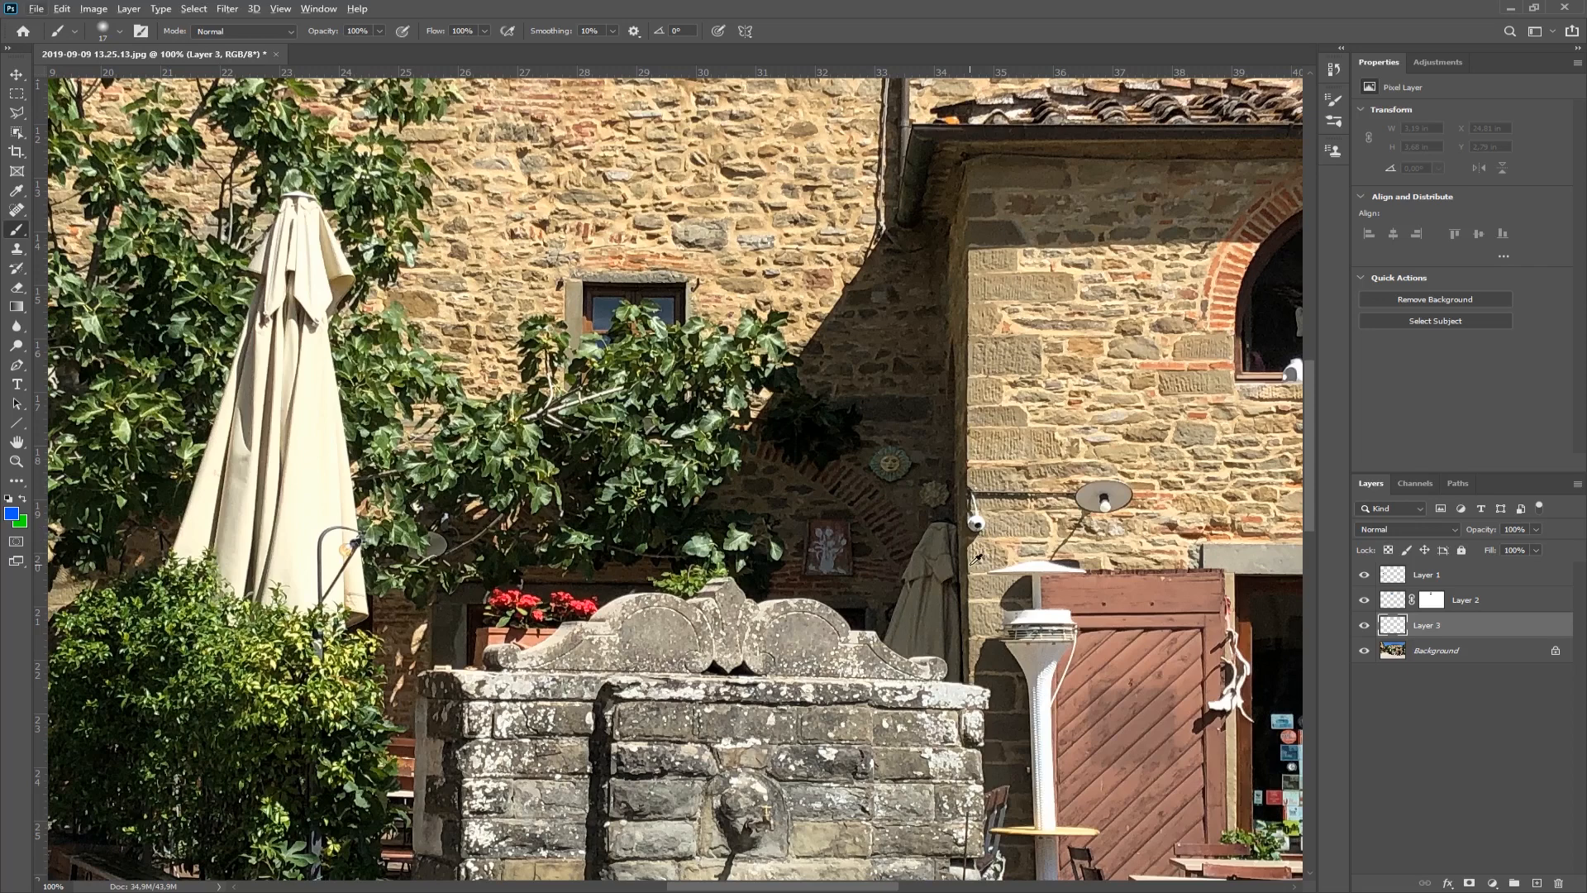
Step: Clone stone texture over the white security camera at the wall corner using the Clone Stamp on Layer 3
{"action": "left_click", "coordinate": [16, 248]}
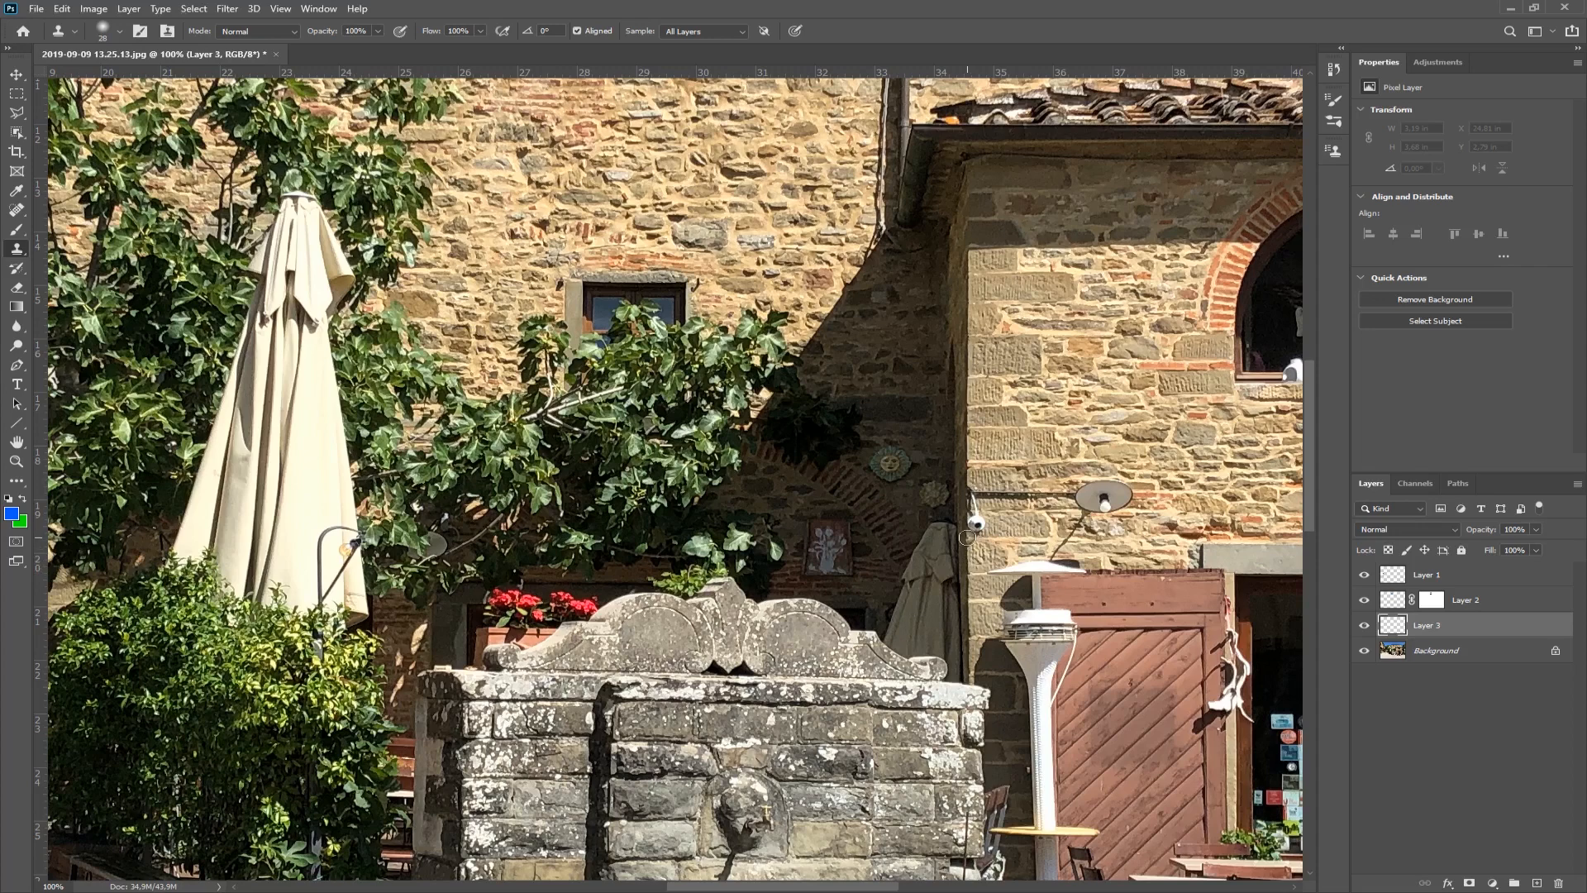
{"action": "left_click_drag", "start_coordinate": [967, 536], "coordinate": [969, 530]}
{"action": "mouse_move", "coordinate": [977, 526]}
{"action": "left_mouse_down"}
{"action": "mouse_move", "coordinate": [971, 497]}
{"action": "mouse_move", "coordinate": [961, 505]}
{"action": "left_mouse_up"}
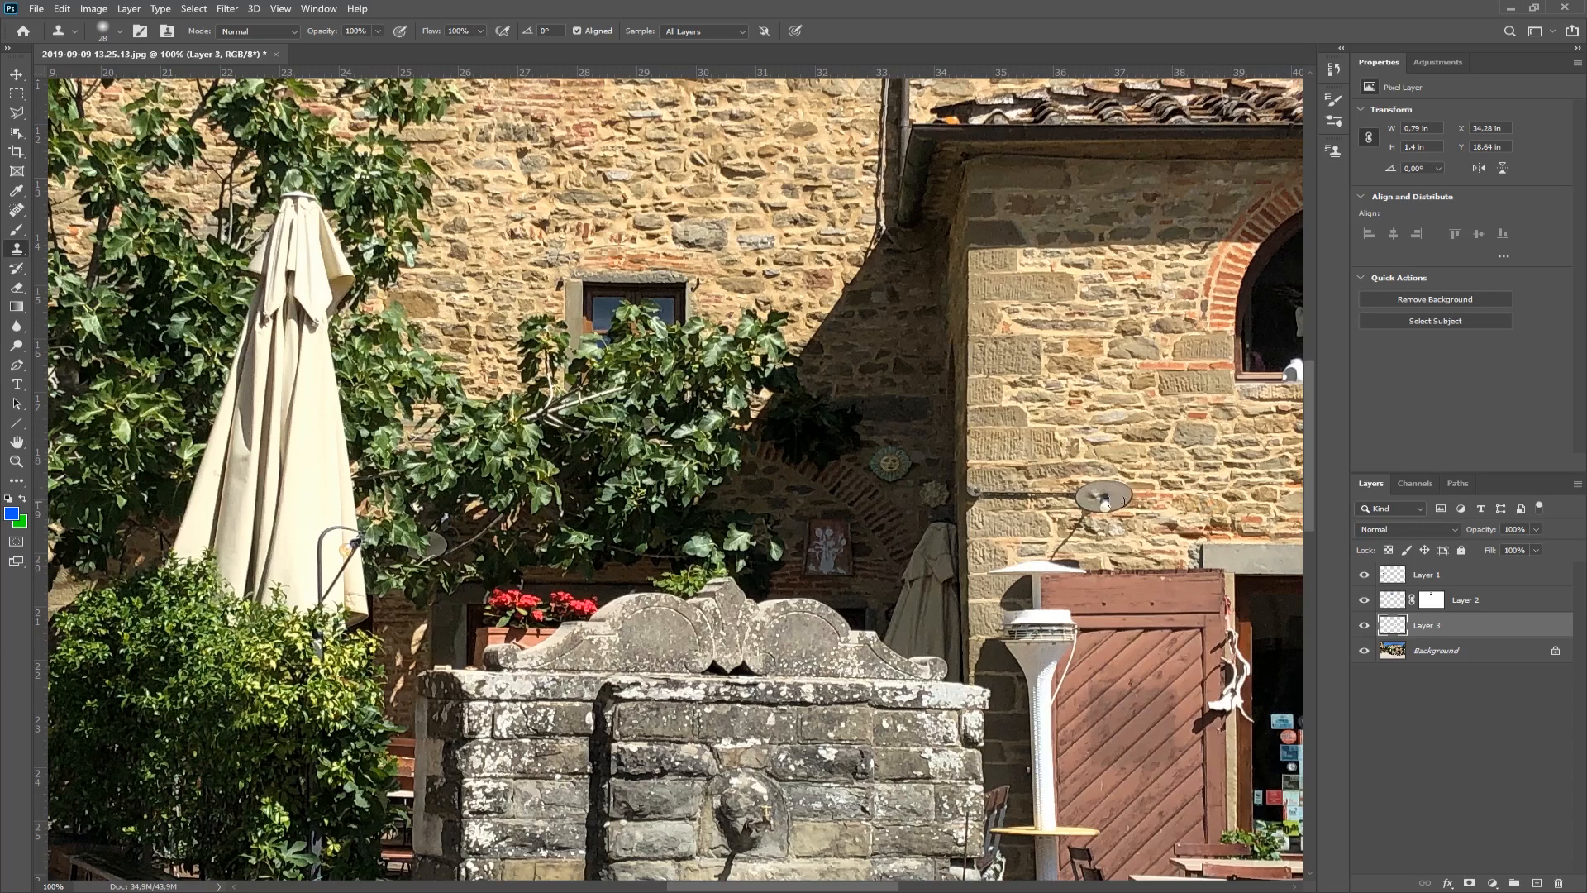
Step: Remove the round wall lamp, its cable and its shadow with the content-aware Spot Healing Brush
{"action": "left_click", "coordinate": [16, 212]}
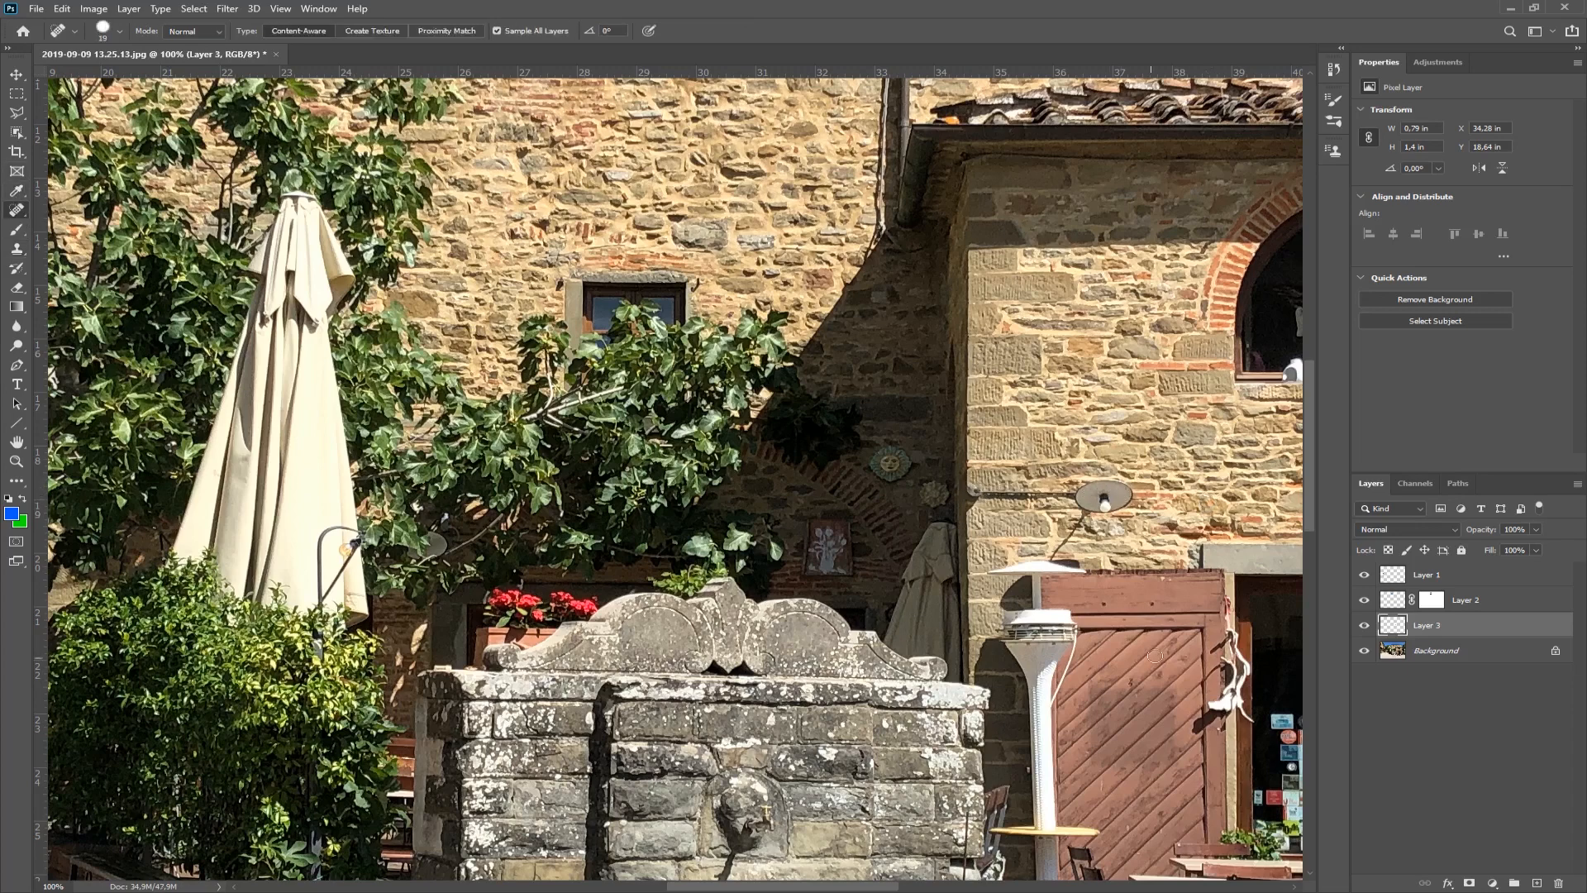
{"action": "mouse_move", "coordinate": [1137, 515]}
{"action": "left_mouse_down"}
{"action": "mouse_move", "coordinate": [1082, 493]}
{"action": "mouse_move", "coordinate": [1114, 501]}
{"action": "mouse_move", "coordinate": [1086, 496]}
{"action": "mouse_move", "coordinate": [1103, 513]}
{"action": "mouse_move", "coordinate": [1123, 495]}
{"action": "mouse_move", "coordinate": [1113, 486]}
{"action": "mouse_move", "coordinate": [983, 496]}
{"action": "left_mouse_up"}
{"action": "left_click_drag", "start_coordinate": [1083, 512], "coordinate": [1057, 554]}
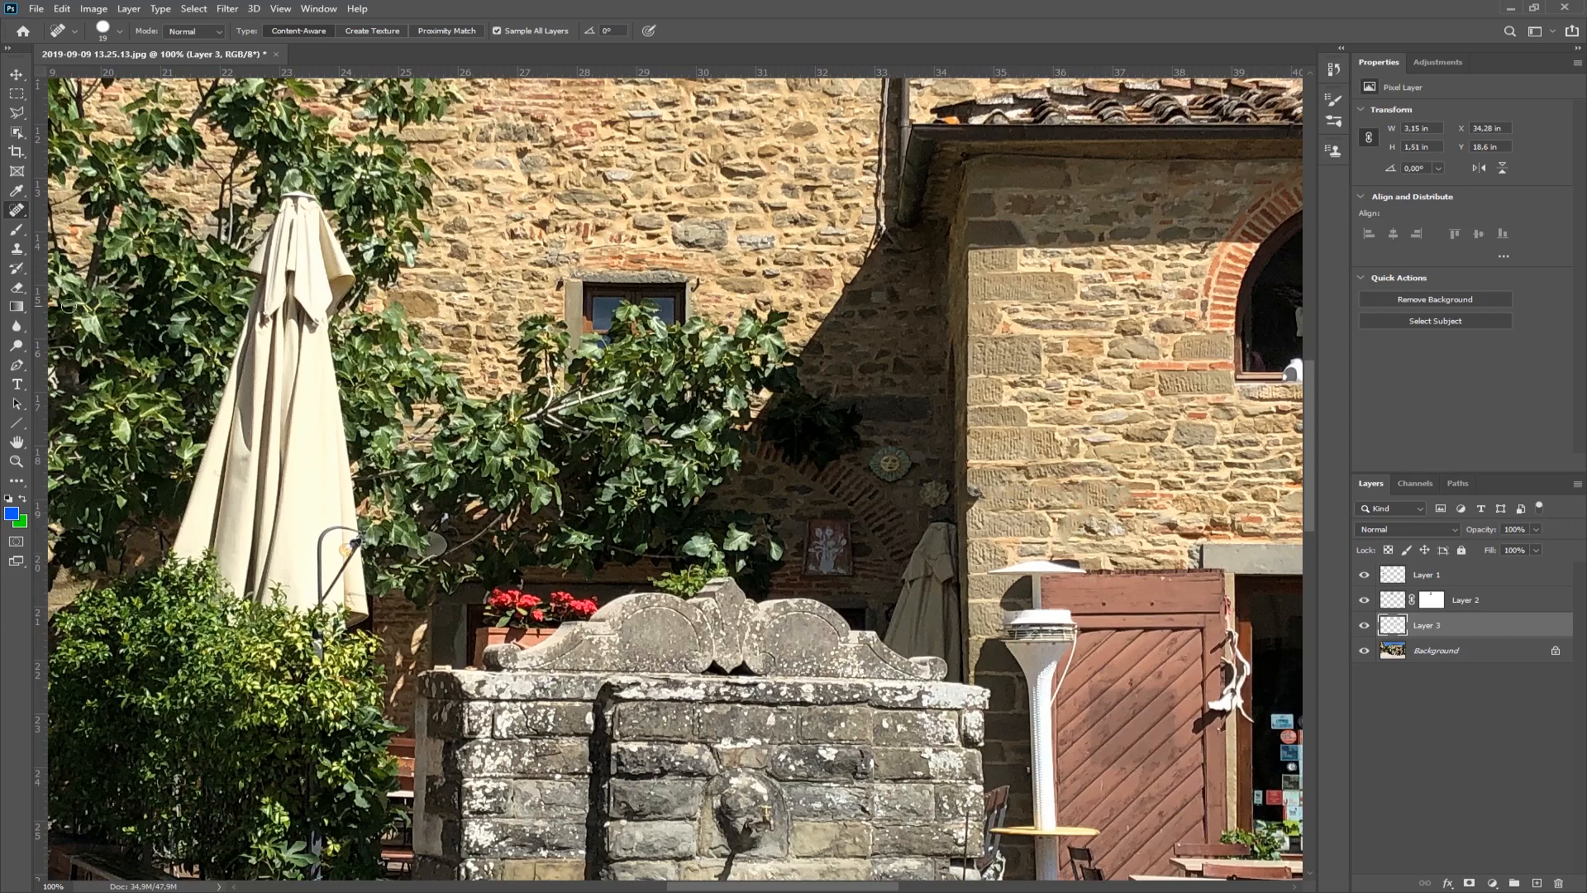
Step: Clone clean wall over the dark remnant at the wall corner with the Clone Stamp
{"action": "left_click", "coordinate": [16, 248]}
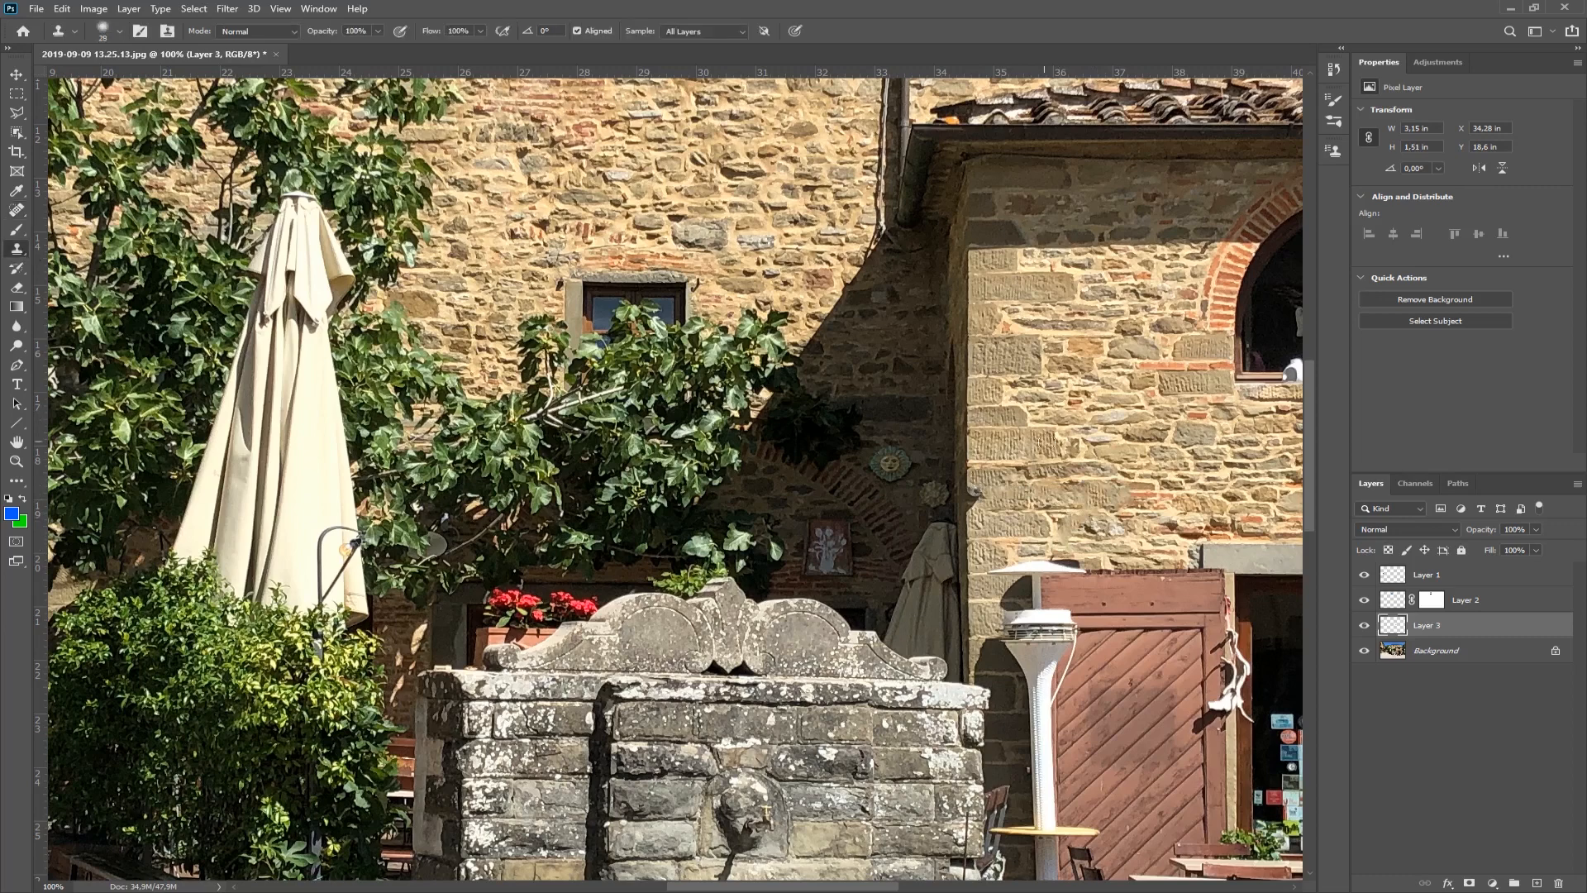
{"action": "left_click", "coordinate": [968, 462], "text": "alt"}
{"action": "left_click_drag", "start_coordinate": [970, 505], "coordinate": [1002, 508]}
Step: Inspect the café front, fountain and terrace for further unwanted elements, and fit the whole photo in view
{"action": "left_click_drag", "start_coordinate": [1160, 543], "coordinate": [654, 510]}
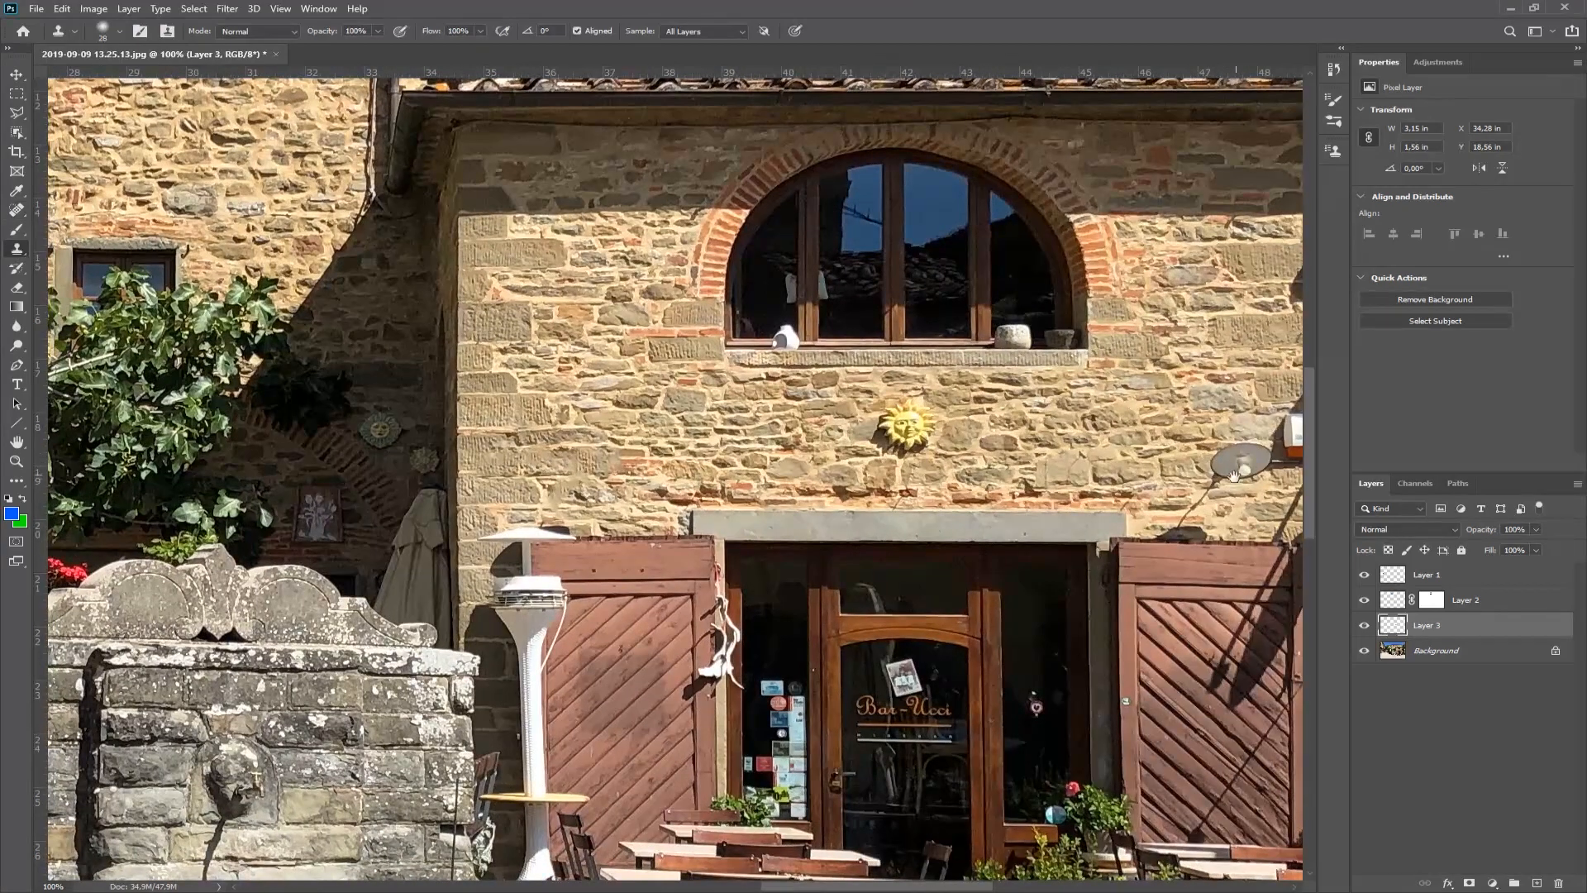
{"action": "left_click_drag", "start_coordinate": [1239, 481], "coordinate": [1018, 472]}
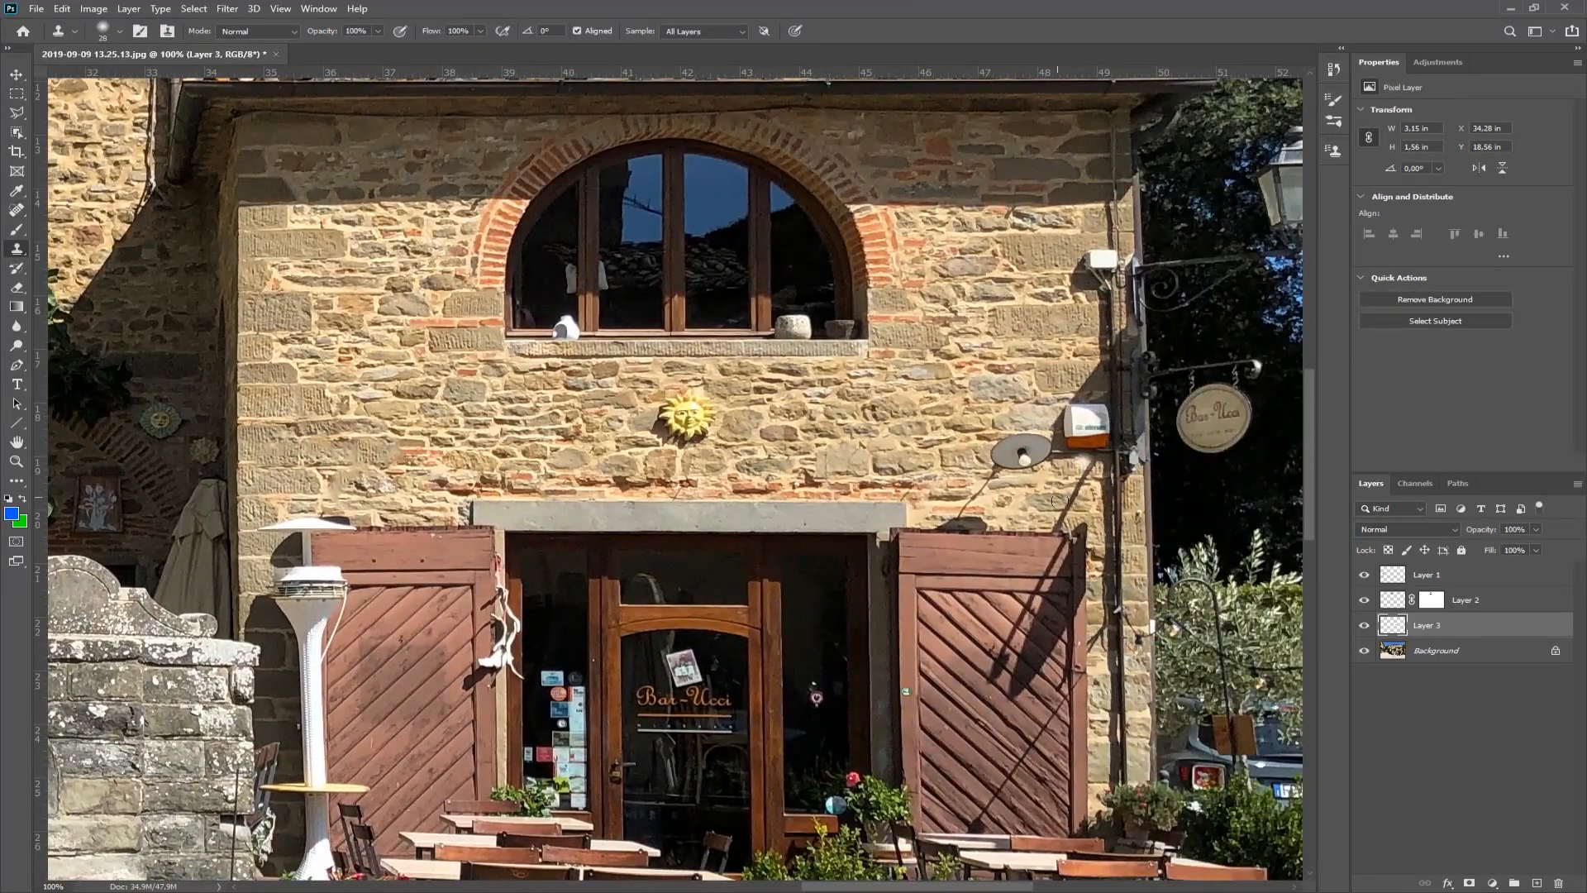
{"action": "left_click_drag", "start_coordinate": [978, 398], "coordinate": [1004, 291]}
{"action": "left_click_drag", "start_coordinate": [663, 502], "coordinate": [1239, 387]}
{"action": "left_click_drag", "start_coordinate": [1075, 645], "coordinate": [993, 334]}
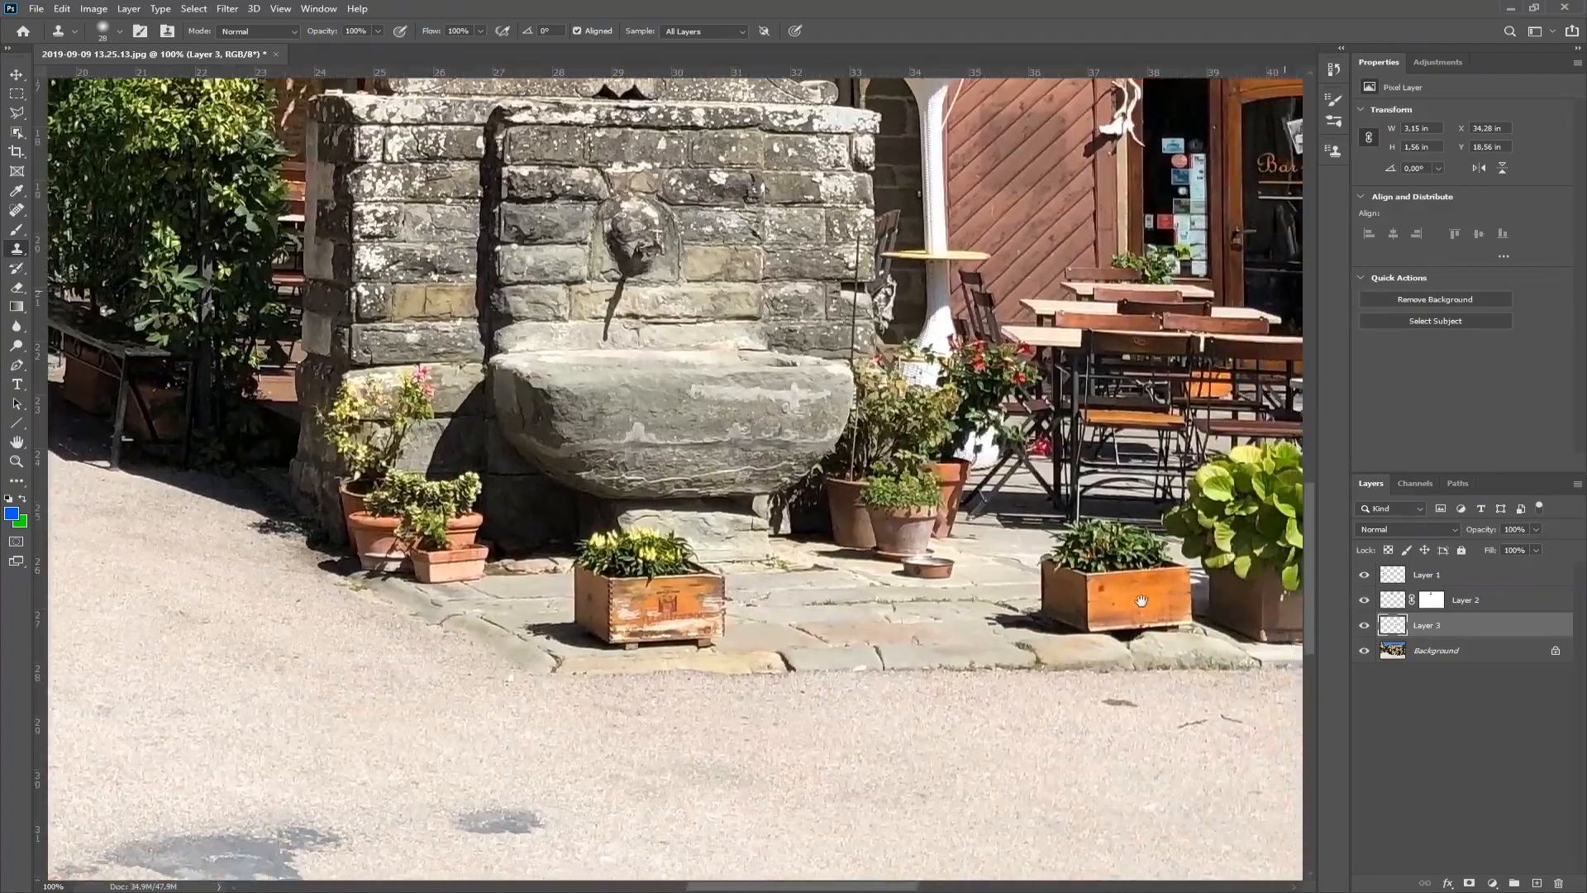
{"action": "mouse_move", "coordinate": [1057, 596]}
{"action": "left_mouse_down"}
{"action": "mouse_move", "coordinate": [562, 570]}
{"action": "mouse_move", "coordinate": [1055, 584]}
{"action": "left_mouse_up"}
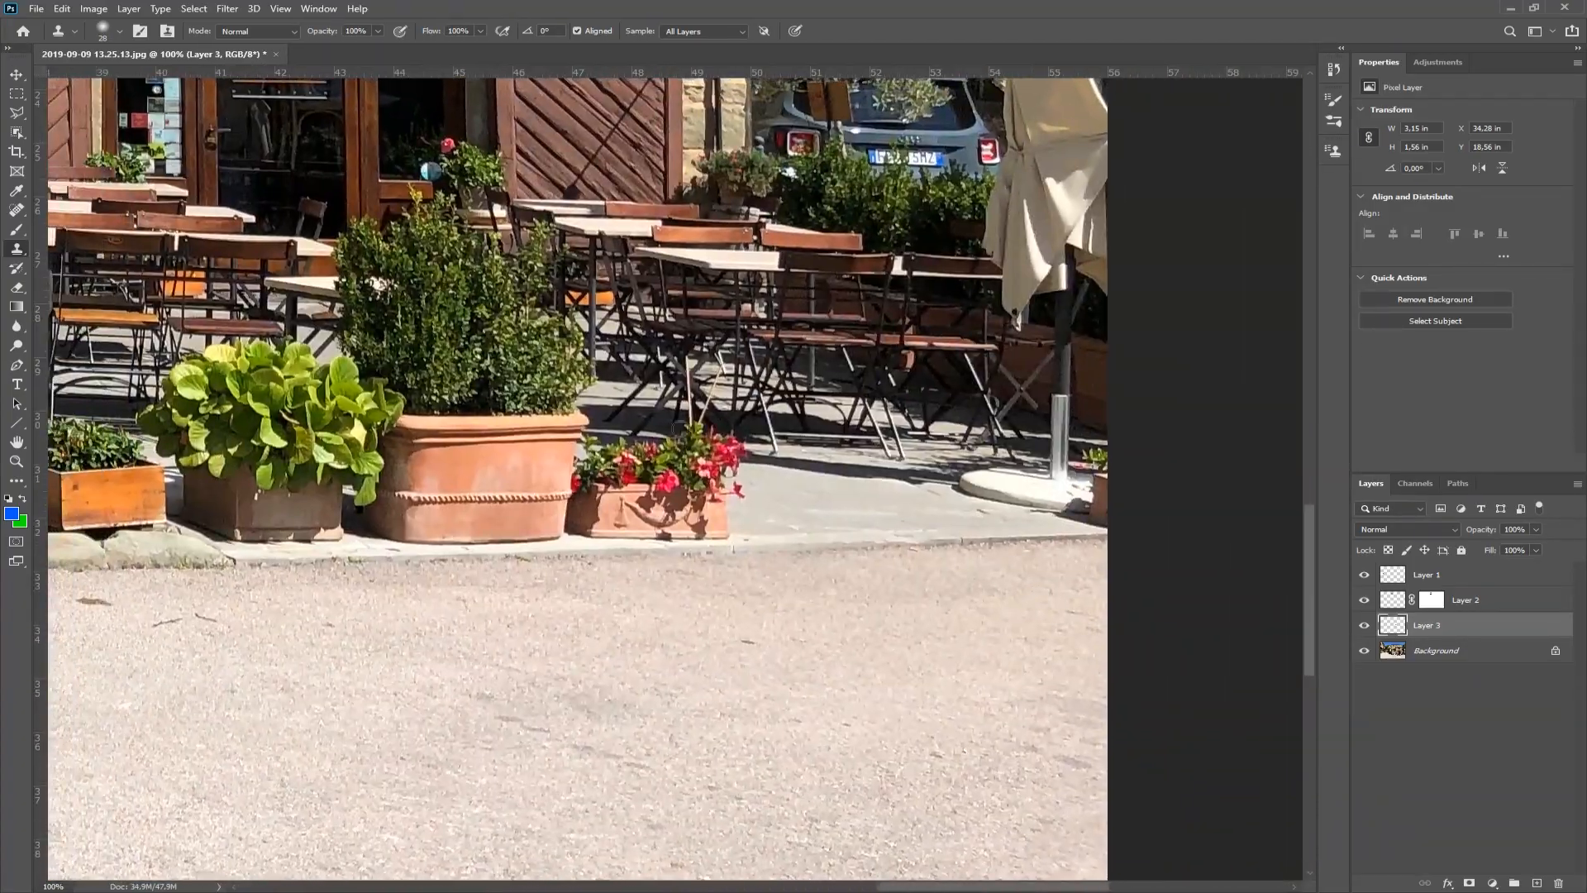
{"action": "left_click", "coordinate": [17, 462]}
{"action": "right_click", "coordinate": [586, 478]}
{"action": "left_click", "coordinate": [602, 484]}
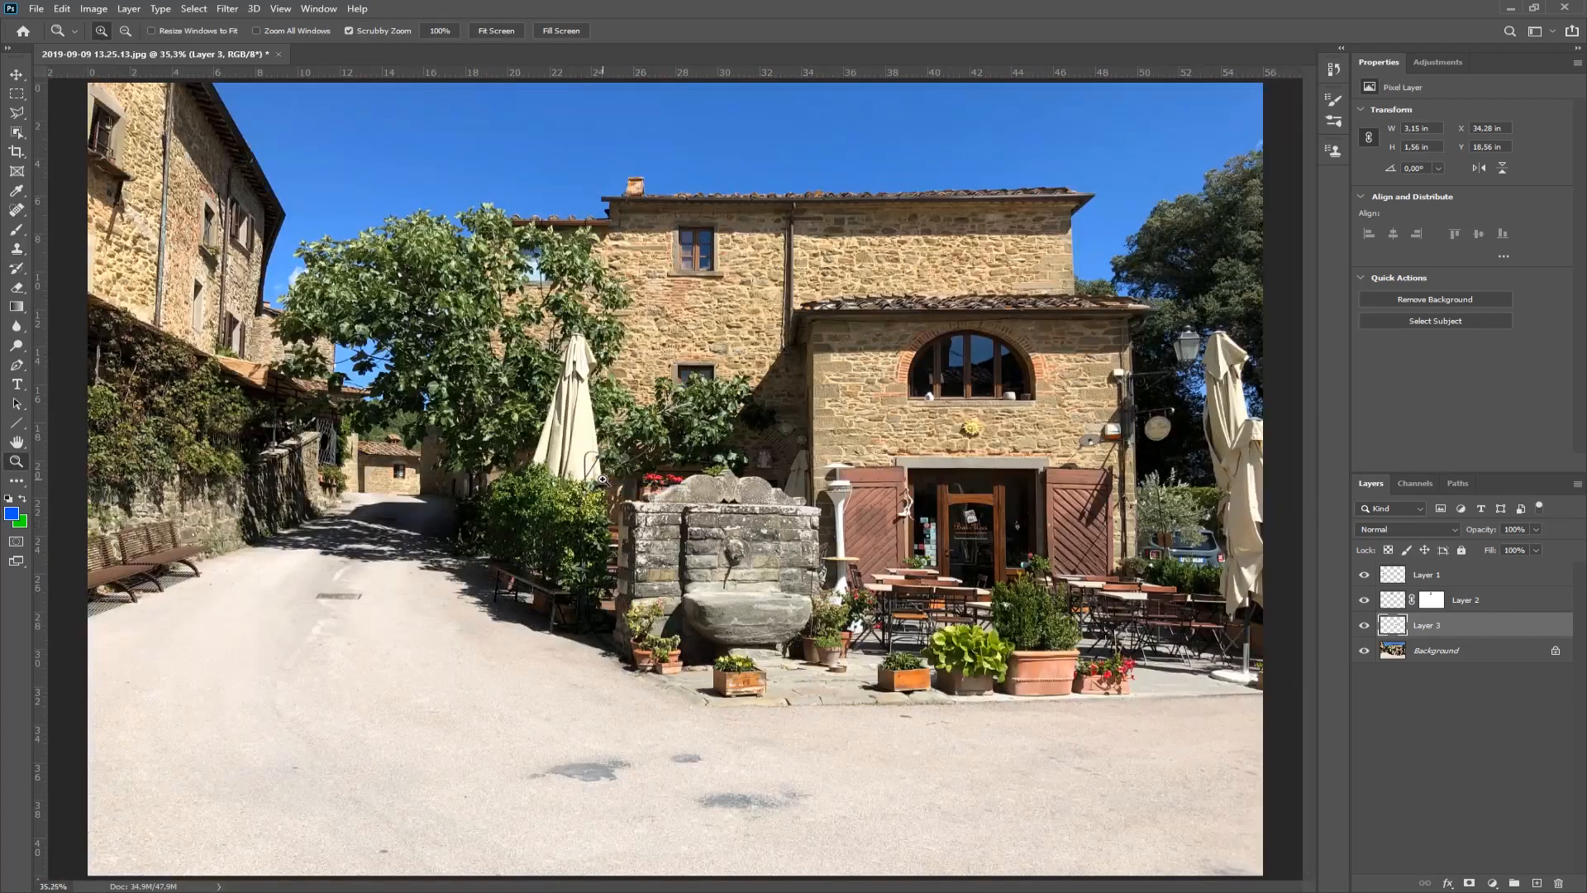
Step: Select Layer 1 and flatten all layers into a single image
{"action": "left_click", "coordinate": [1425, 582]}
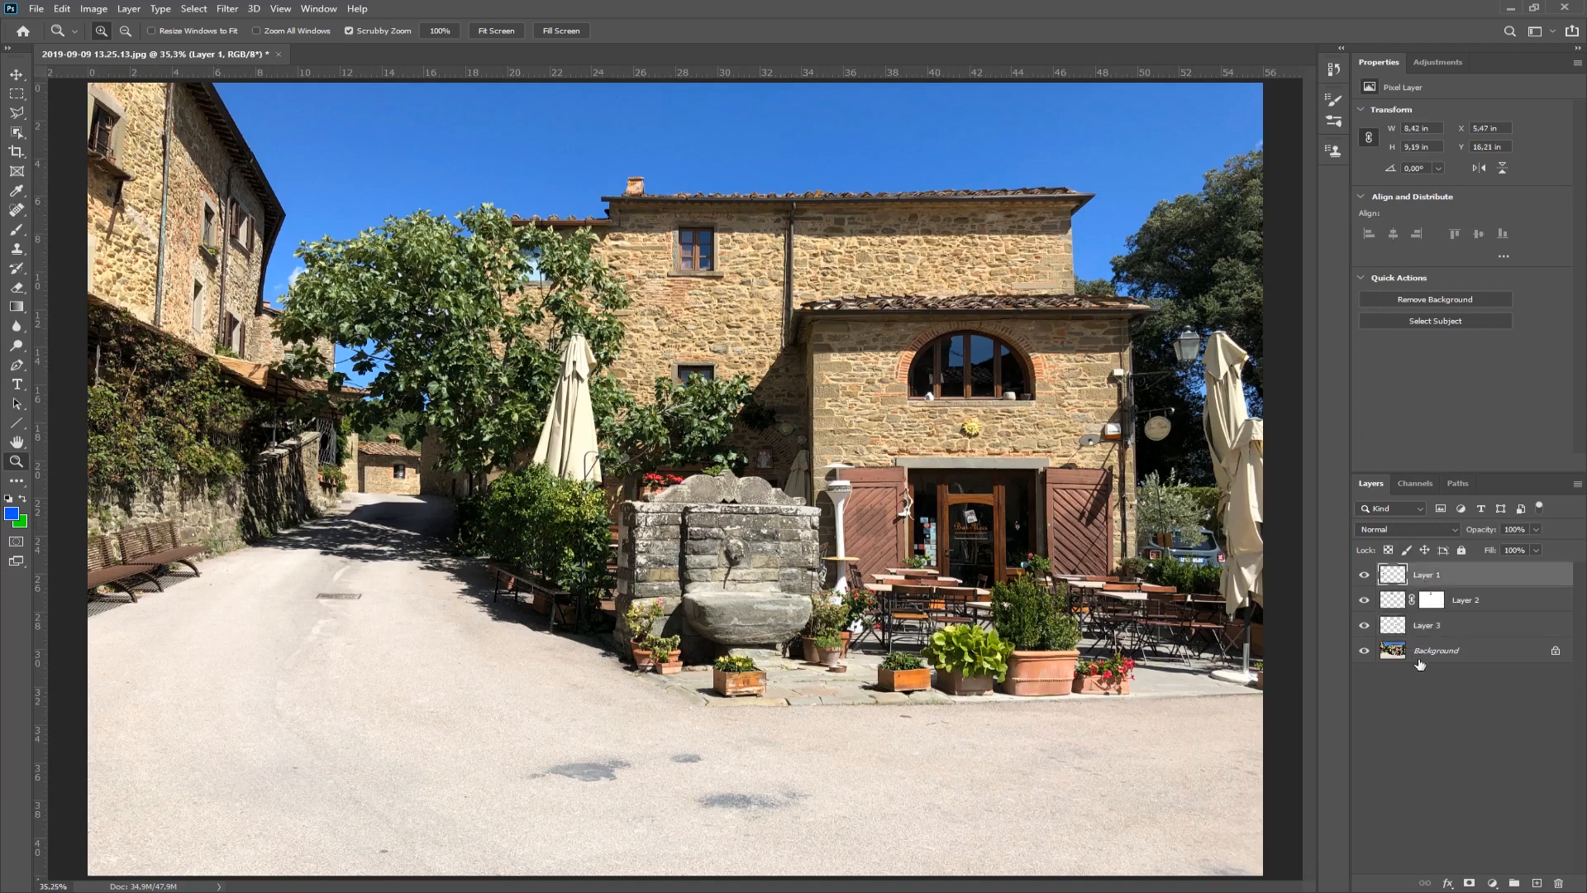
{"action": "left_click", "coordinate": [103, 10]}
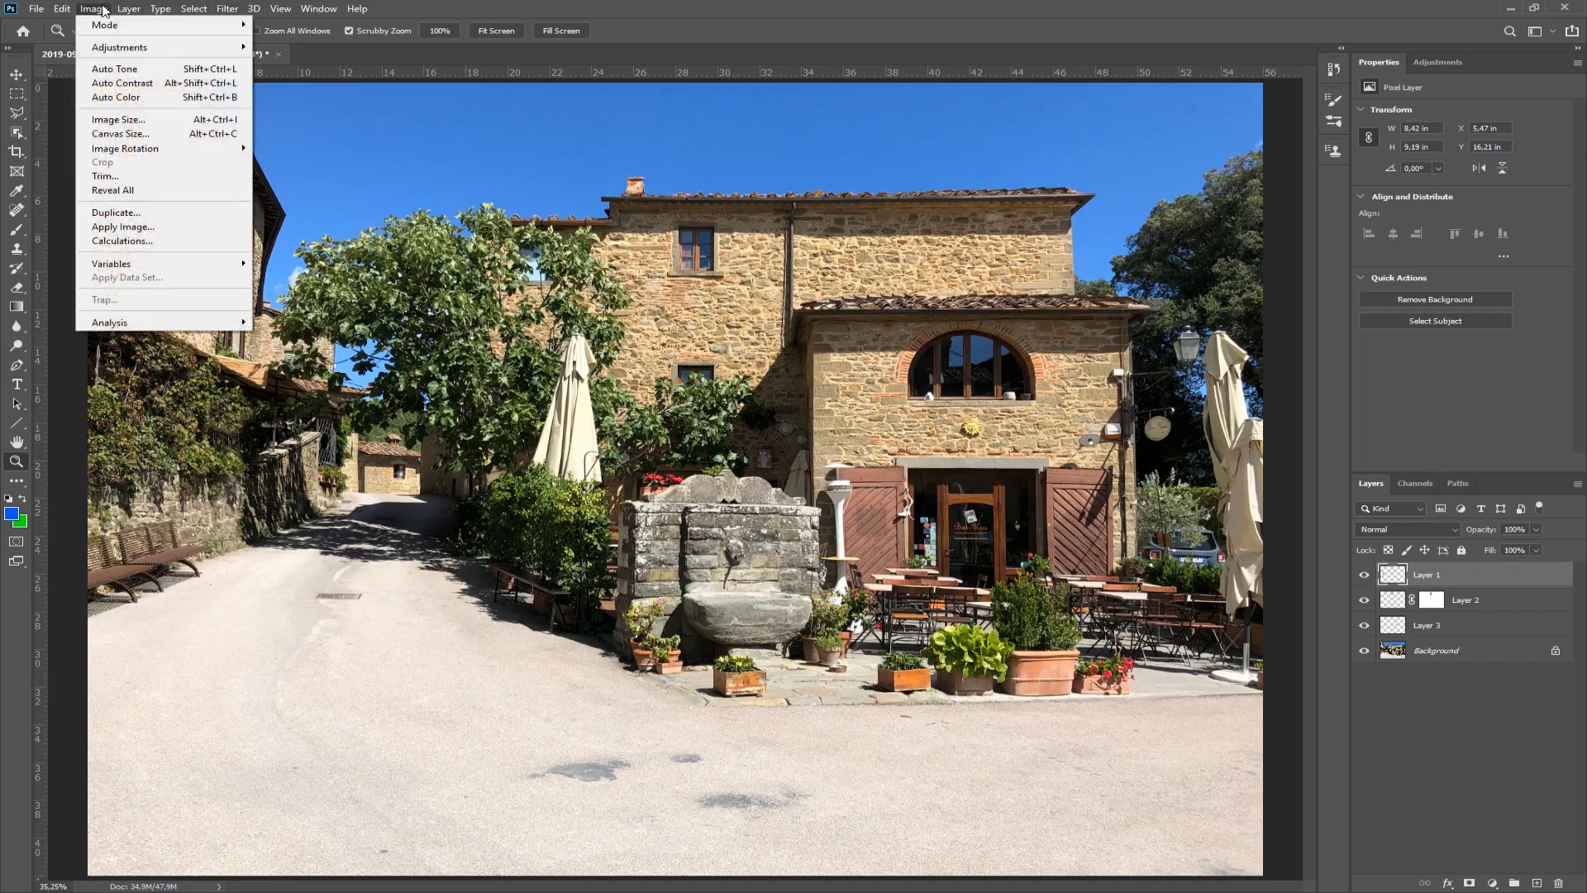
{"action": "mouse_move", "coordinate": [131, 10]}
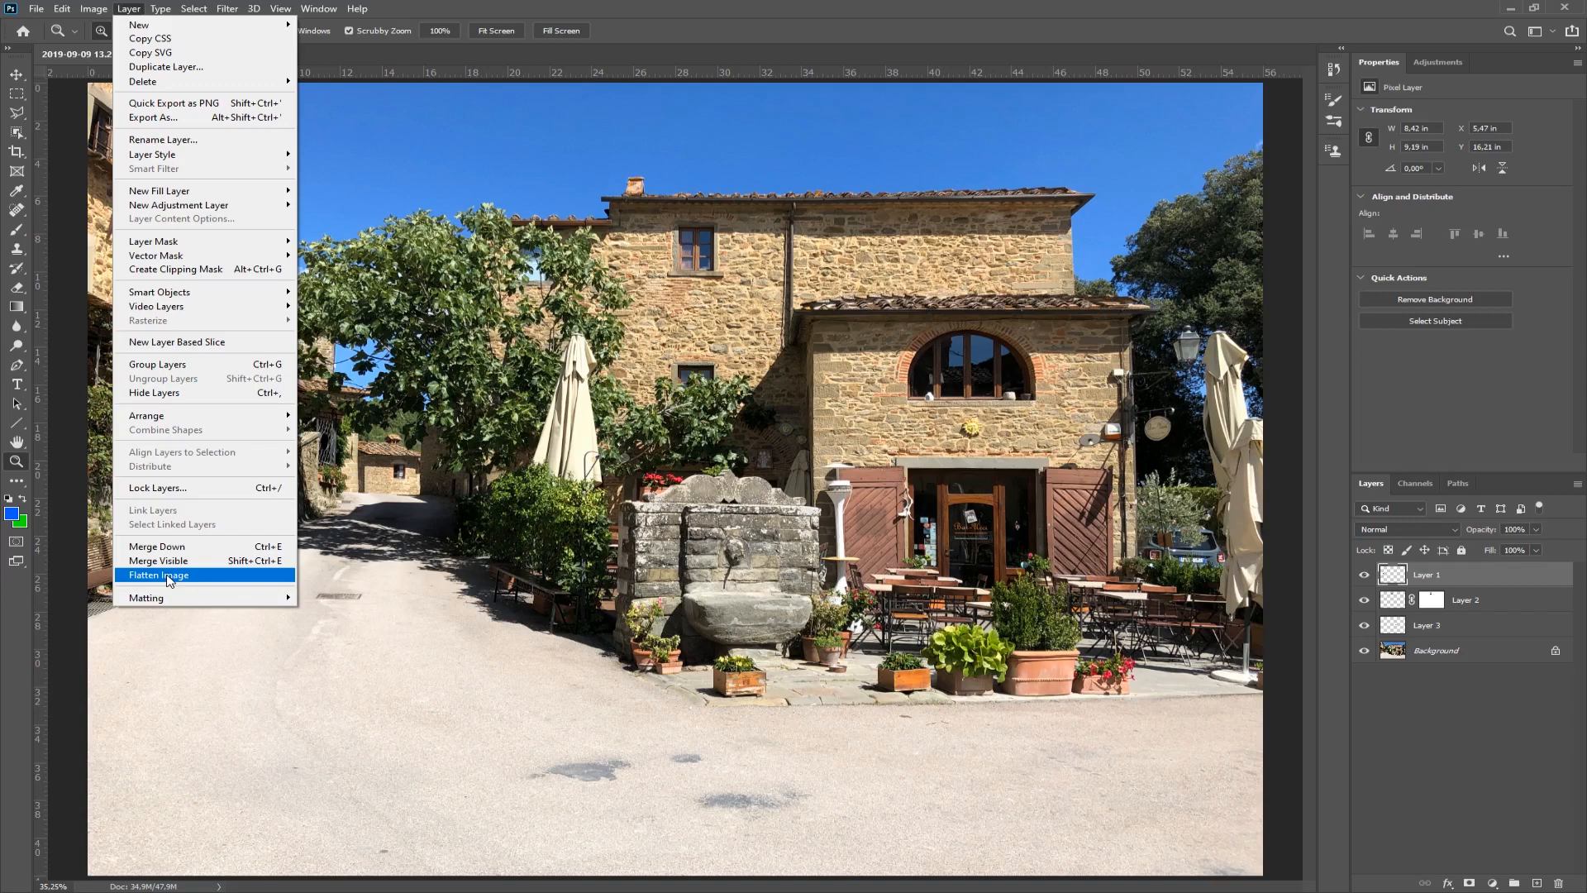
{"action": "left_click", "coordinate": [159, 575]}
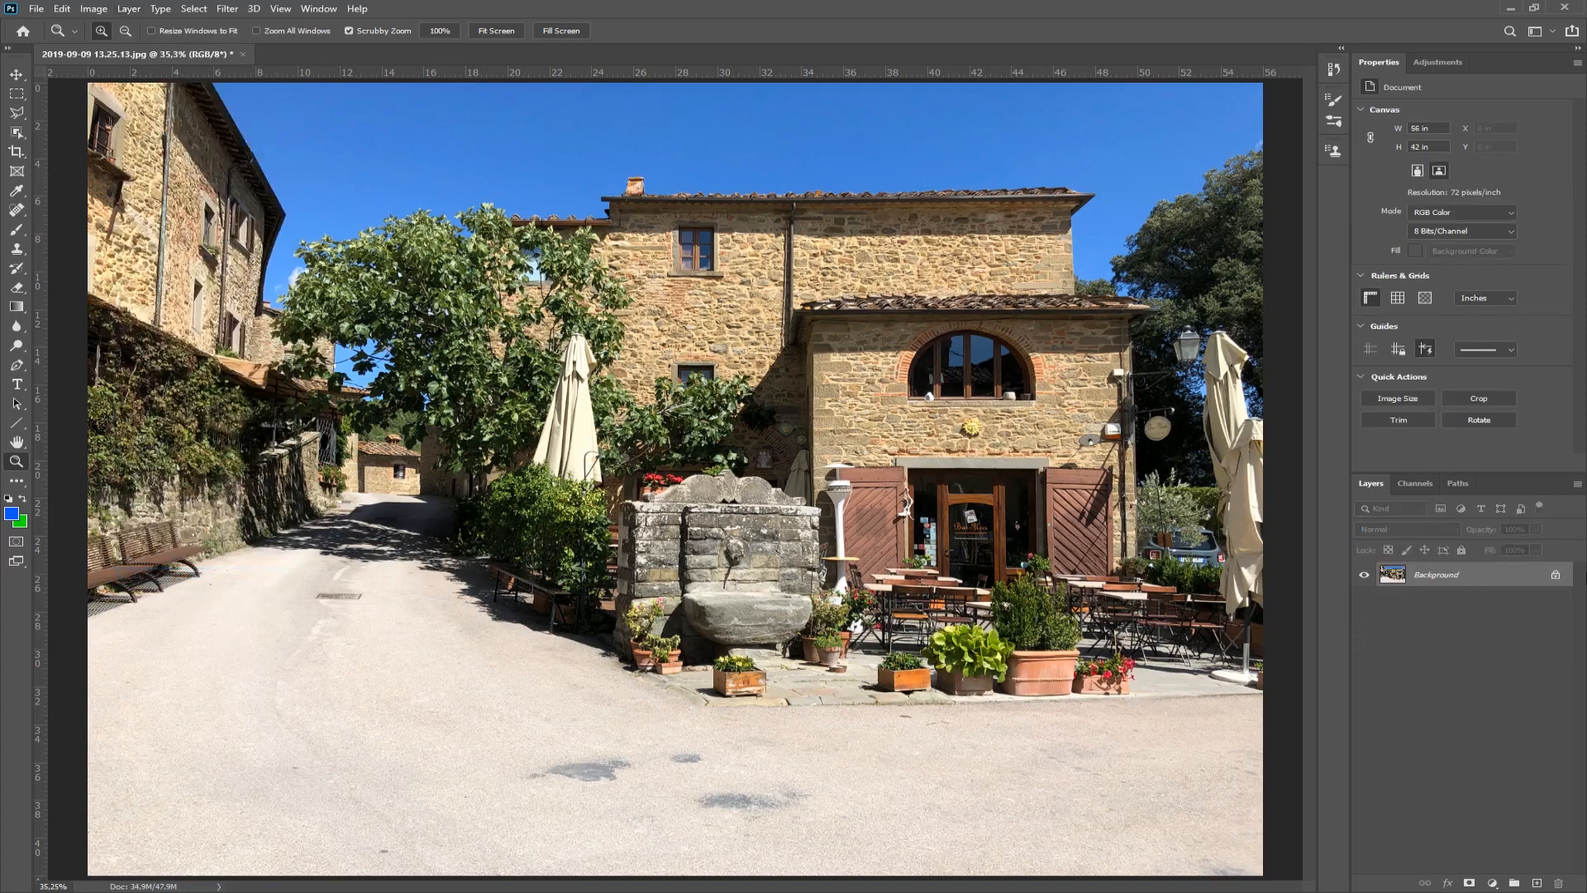
Step: Place one vertical guide along the café's outer right corner and another along the drainpipe of the building at left
{"action": "left_click", "coordinate": [226, 10]}
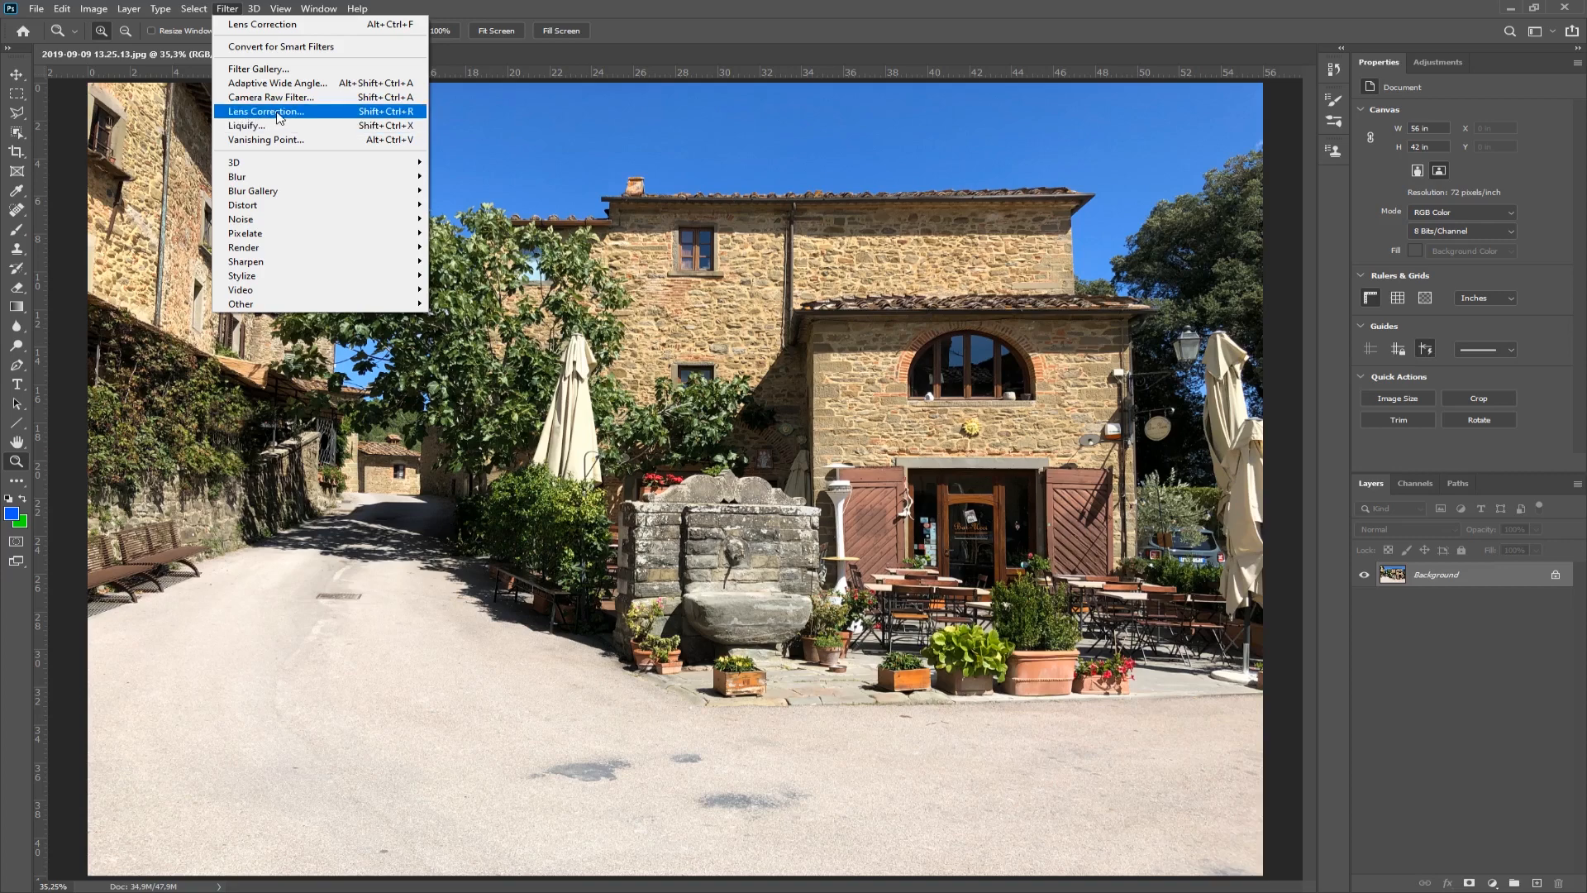
{"action": "left_click", "coordinate": [775, 9]}
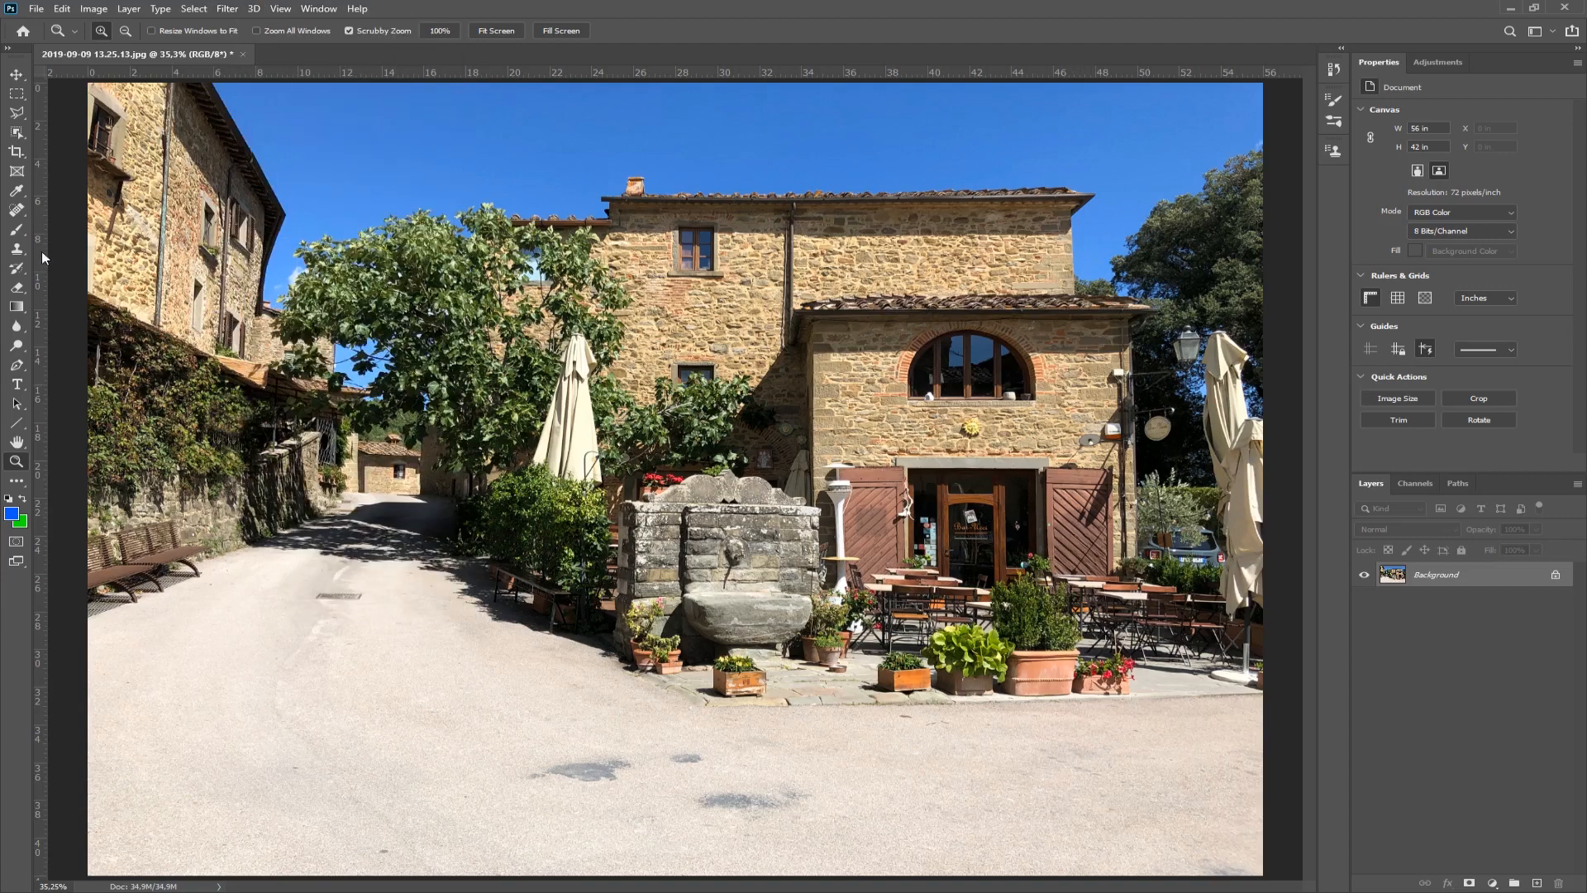
{"action": "left_click_drag", "start_coordinate": [40, 195], "coordinate": [1137, 519]}
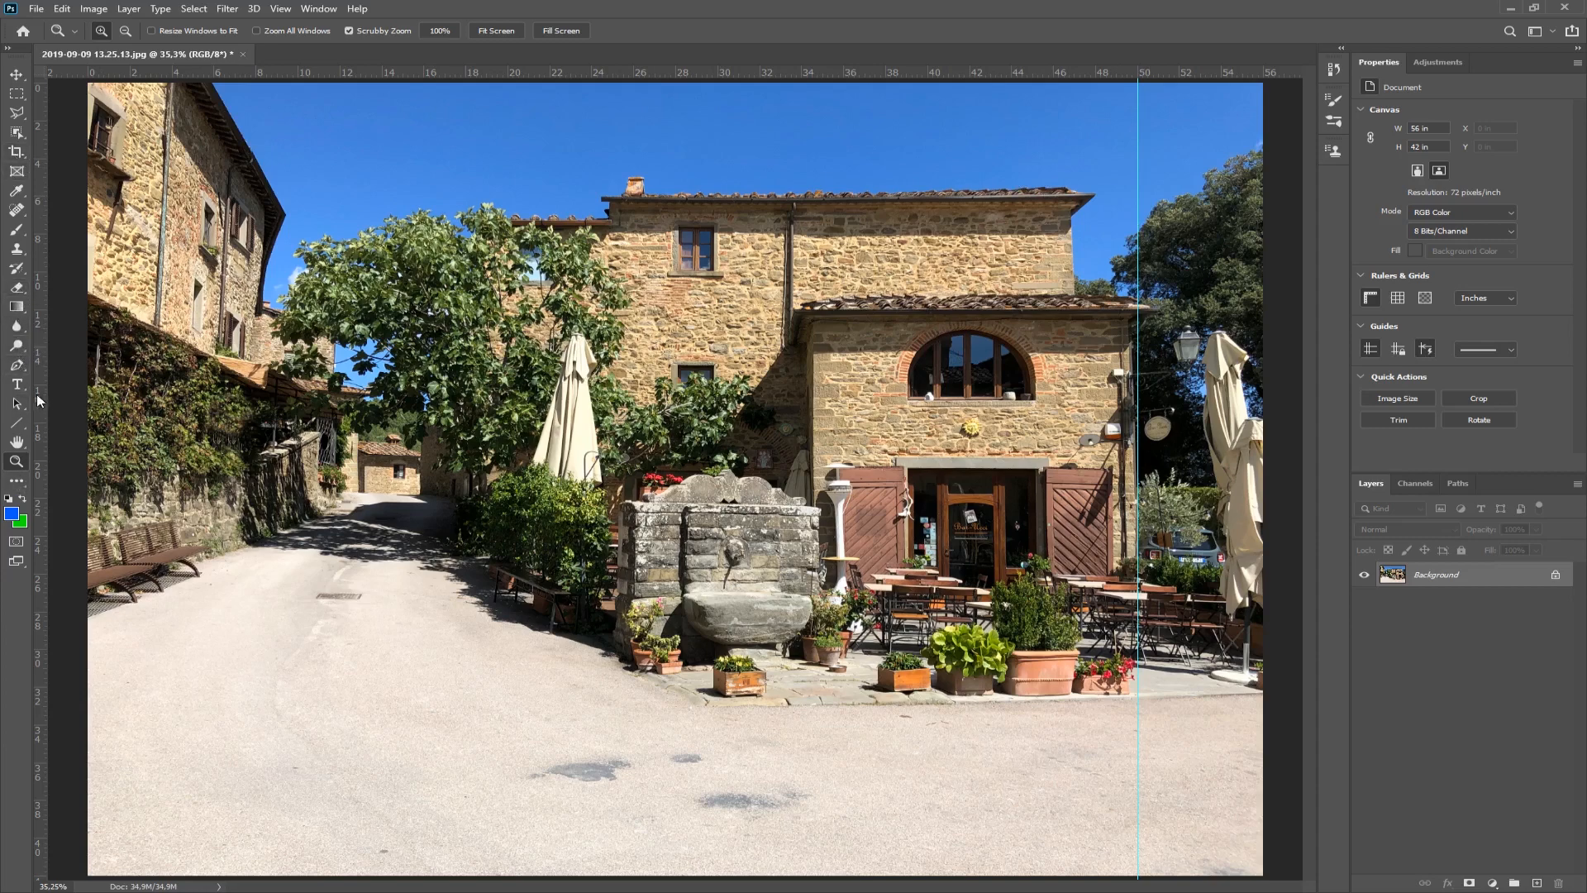
{"action": "left_click_drag", "start_coordinate": [42, 402], "coordinate": [162, 399]}
Step: Open the Lens Correction filter, bring its dialog fully into view, and toggle the preview grid off and on again
{"action": "left_click", "coordinate": [228, 10]}
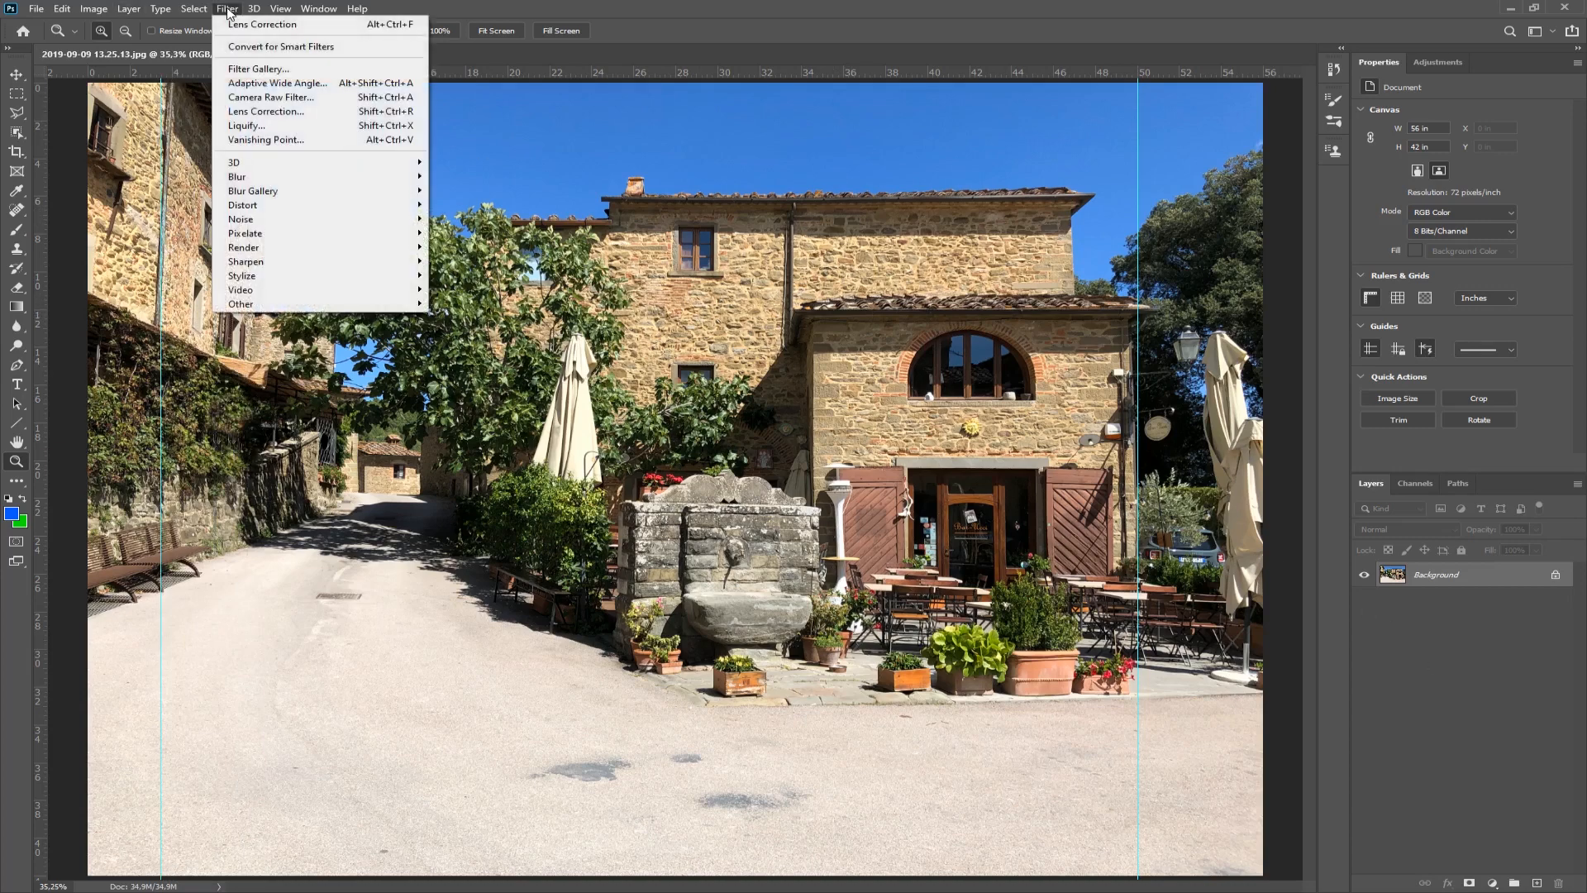
{"action": "left_click", "coordinate": [264, 111]}
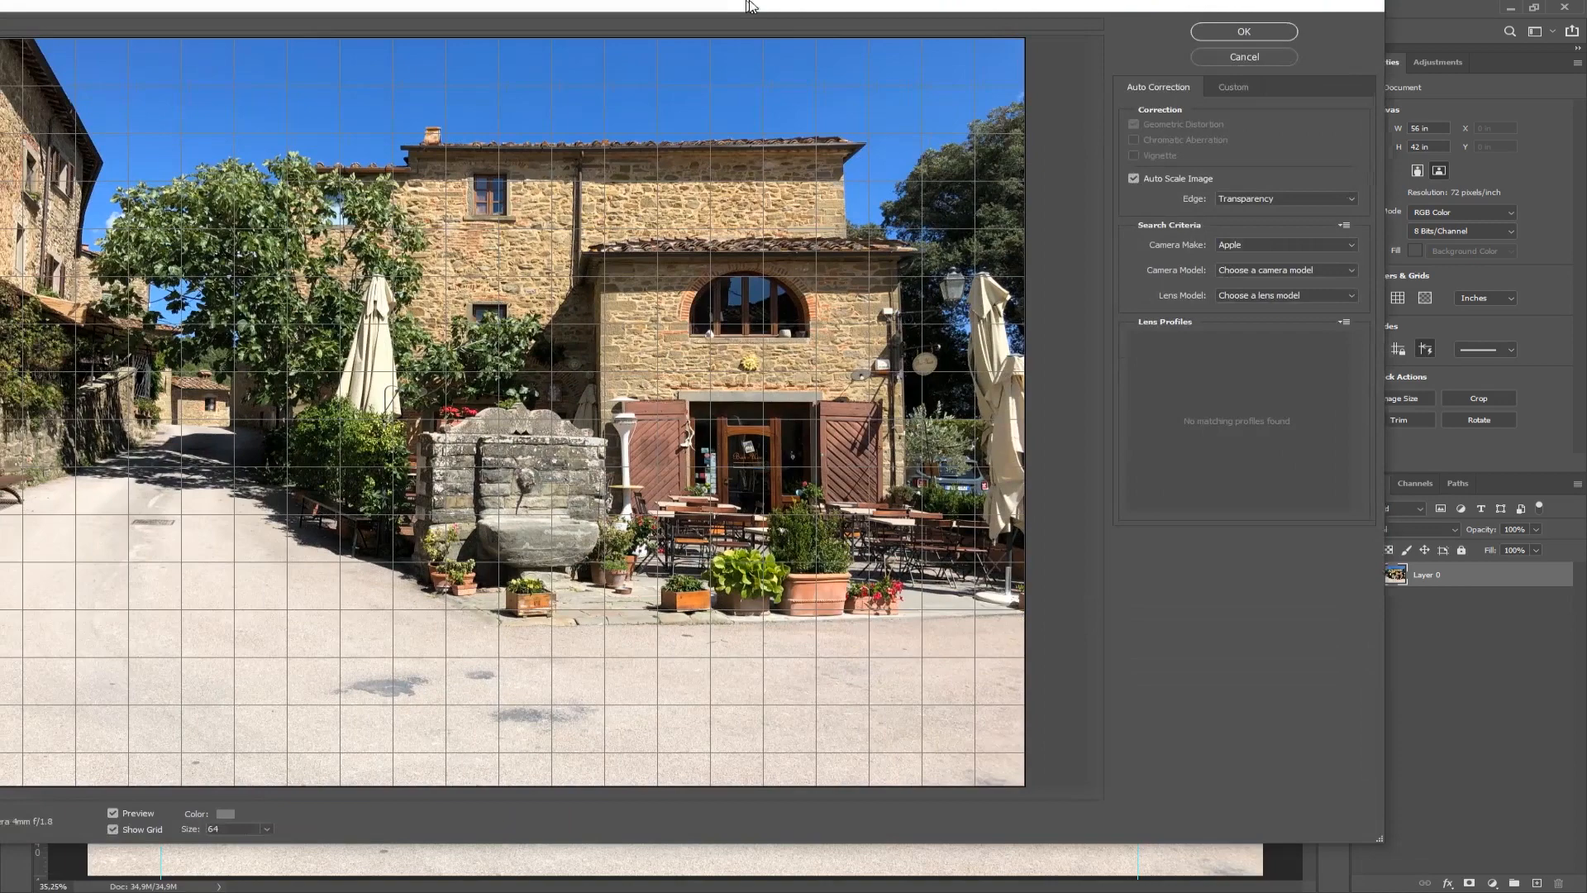
{"action": "left_click_drag", "start_coordinate": [747, 7], "coordinate": [912, 23]}
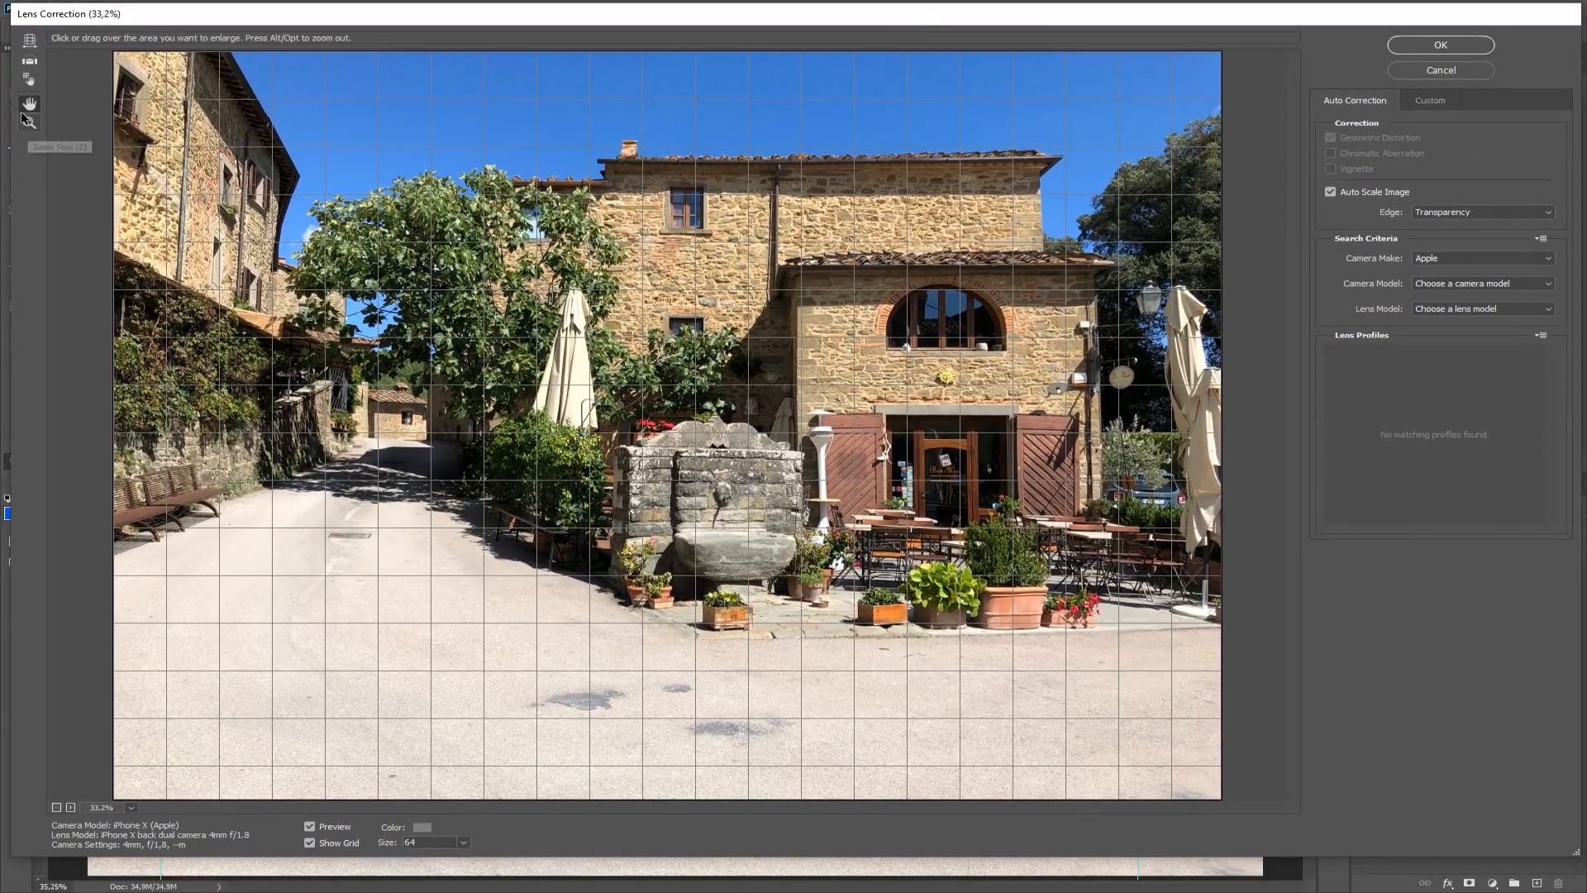
{"action": "left_click", "coordinate": [310, 844]}
{"action": "left_click", "coordinate": [310, 845]}
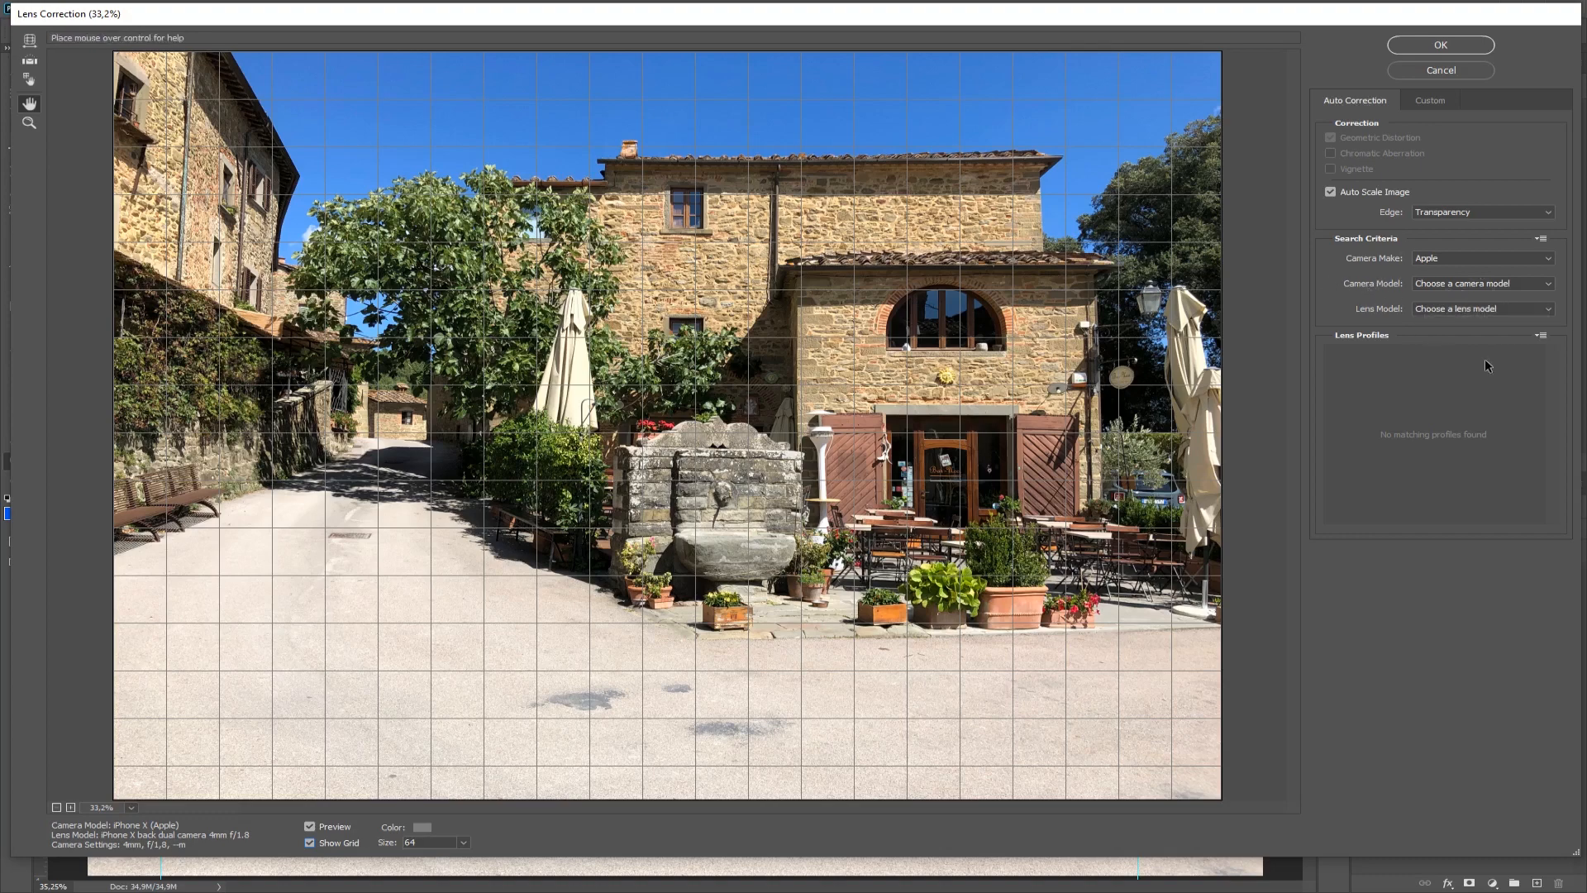
Step: Set the vertical perspective to -12 in the custom lens correction to straighten the leaning buildings
{"action": "left_click", "coordinate": [1429, 103]}
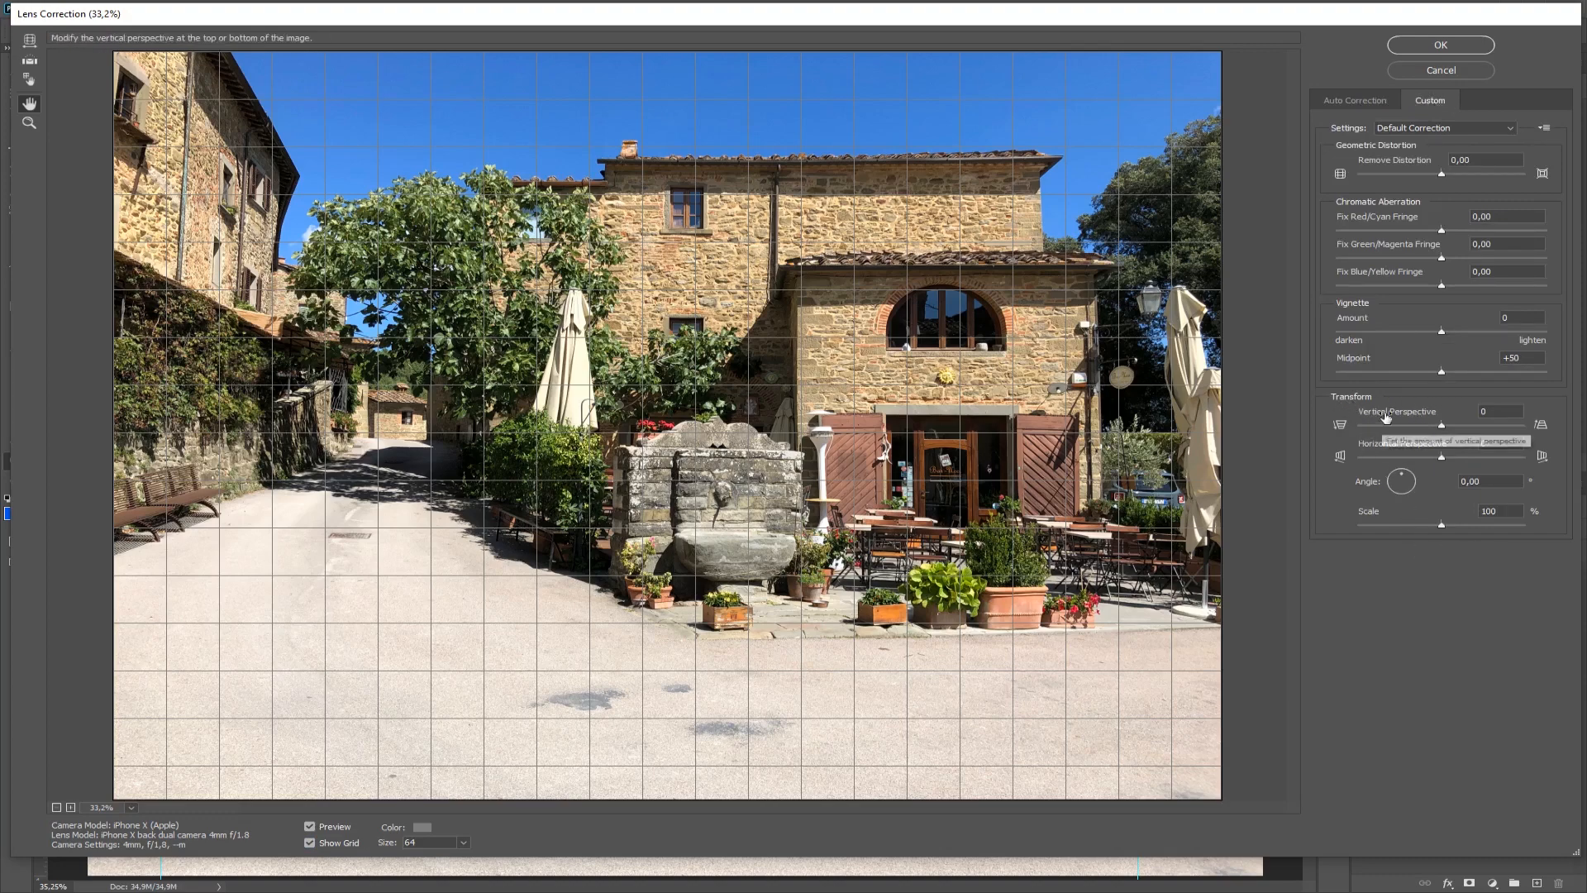
{"action": "left_click", "coordinate": [1441, 428]}
{"action": "mouse_move", "coordinate": [1441, 428]}
{"action": "left_mouse_down"}
{"action": "mouse_move", "coordinate": [1377, 428]}
{"action": "mouse_move", "coordinate": [1513, 428]}
{"action": "mouse_move", "coordinate": [1420, 425]}
{"action": "mouse_move", "coordinate": [1437, 427]}
{"action": "left_mouse_up"}
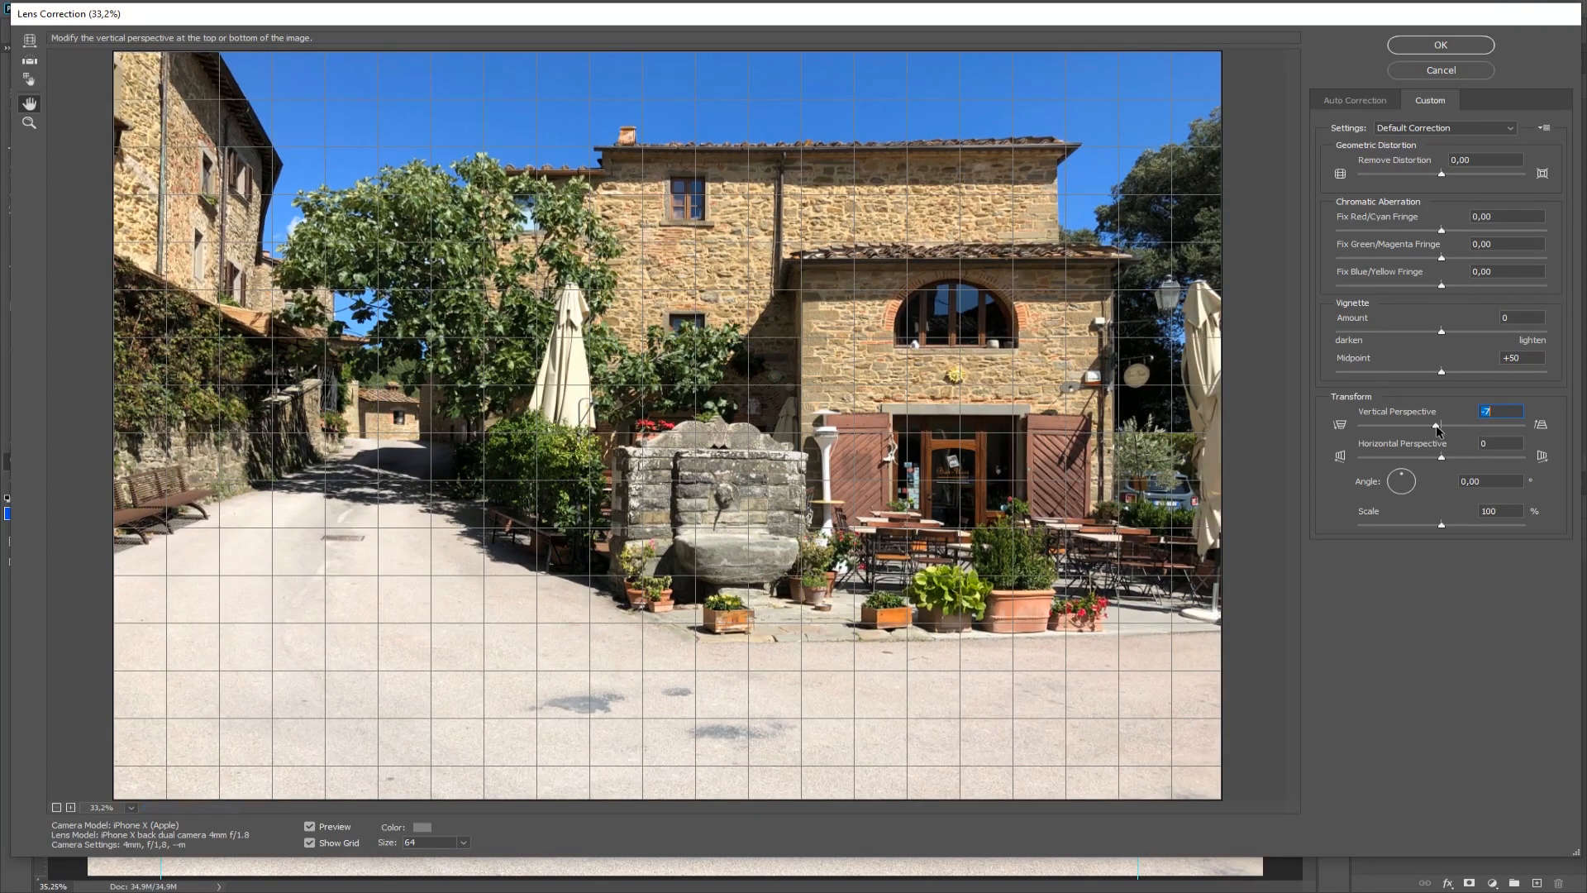
{"action": "left_click_drag", "start_coordinate": [1439, 431], "coordinate": [1434, 431]}
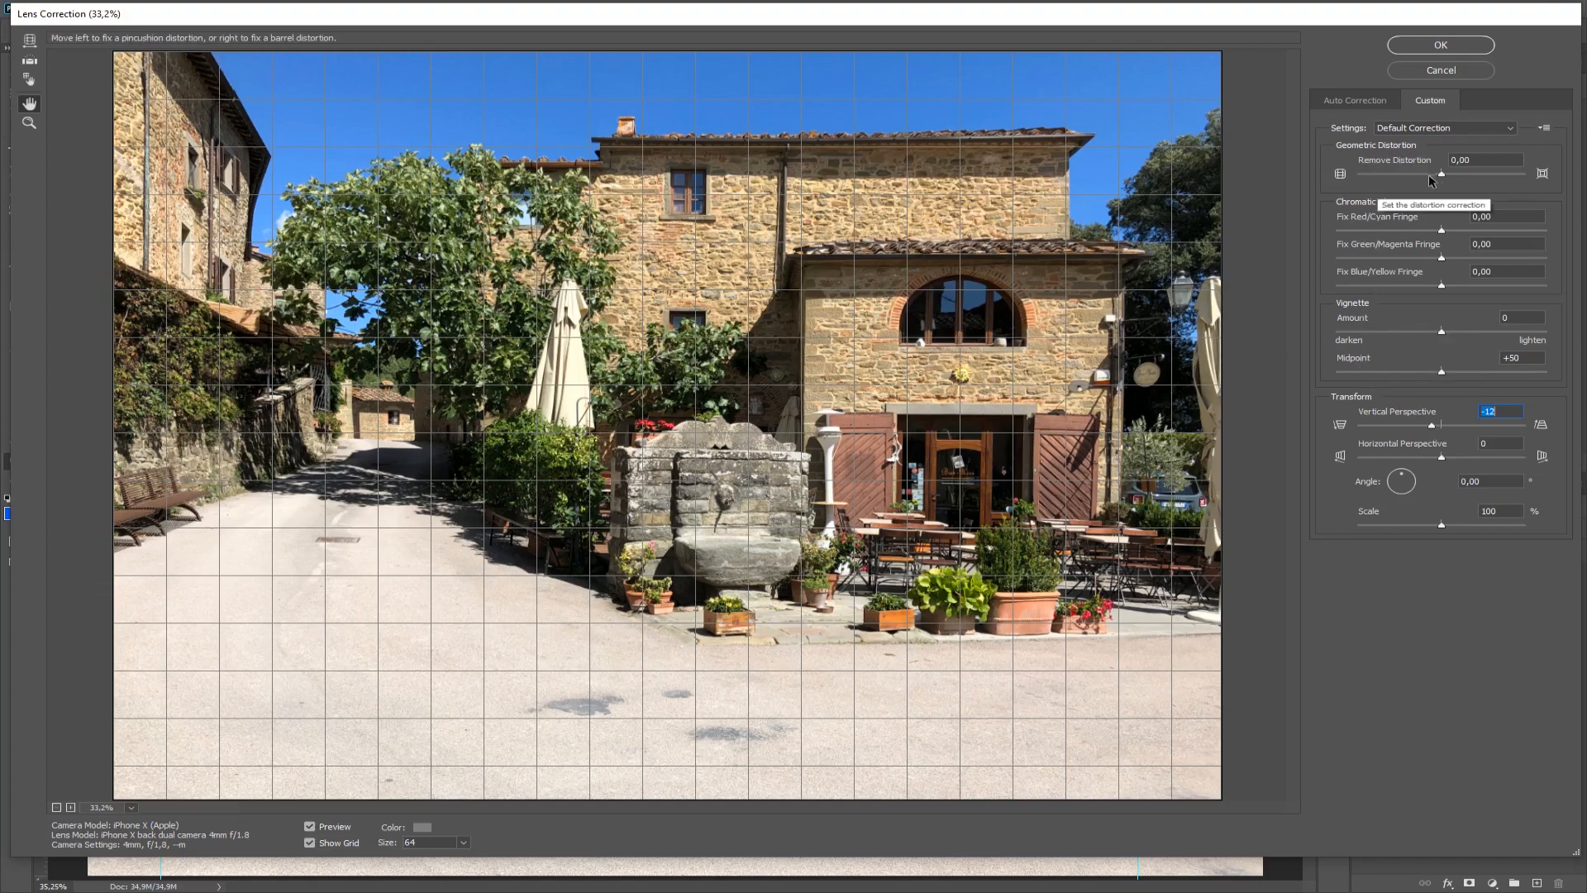
Step: Set the geometric Remove Distortion value to +5.00
{"action": "left_click_drag", "start_coordinate": [1441, 175], "coordinate": [1447, 176]}
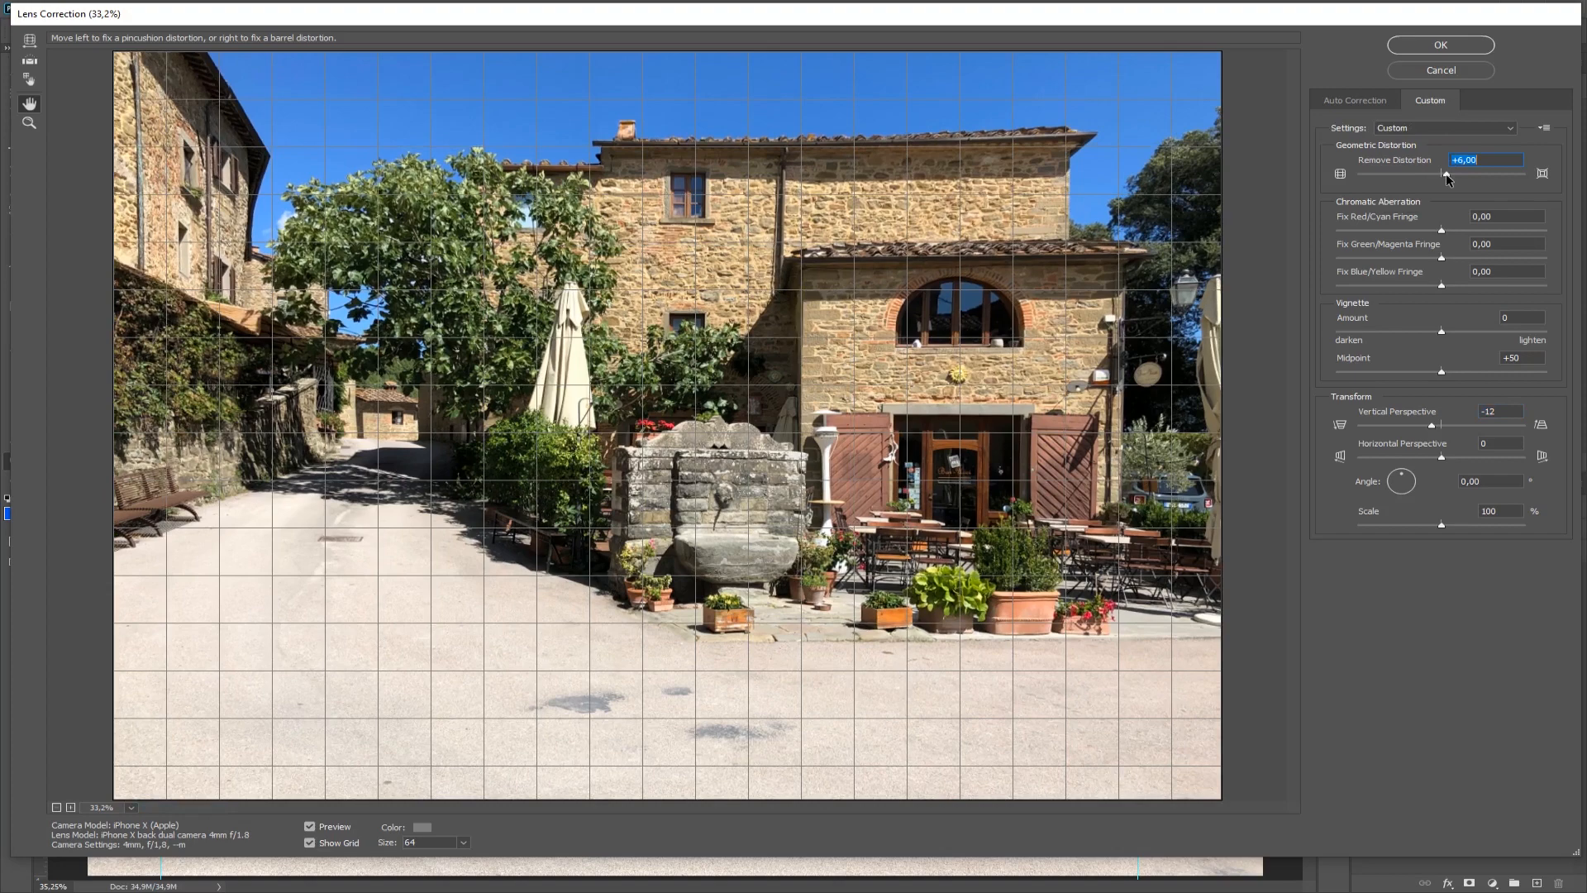
{"action": "key", "text": "Down"}
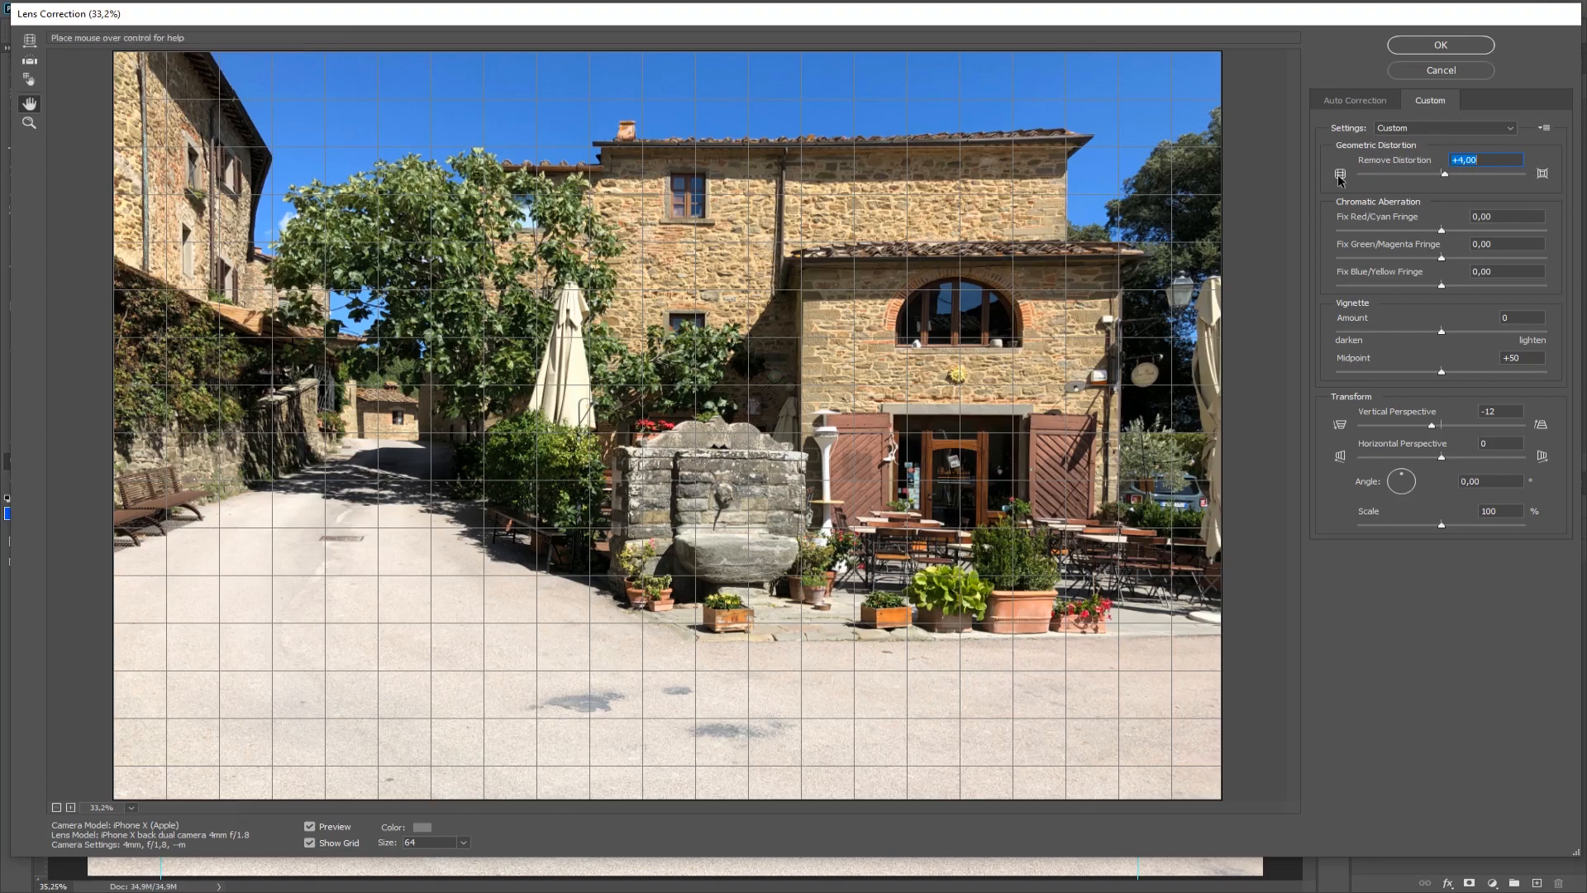
{"action": "mouse_move", "coordinate": [1416, 175]}
{"action": "left_mouse_down"}
{"action": "mouse_move", "coordinate": [1488, 177]}
{"action": "mouse_move", "coordinate": [1444, 181]}
{"action": "left_mouse_up"}
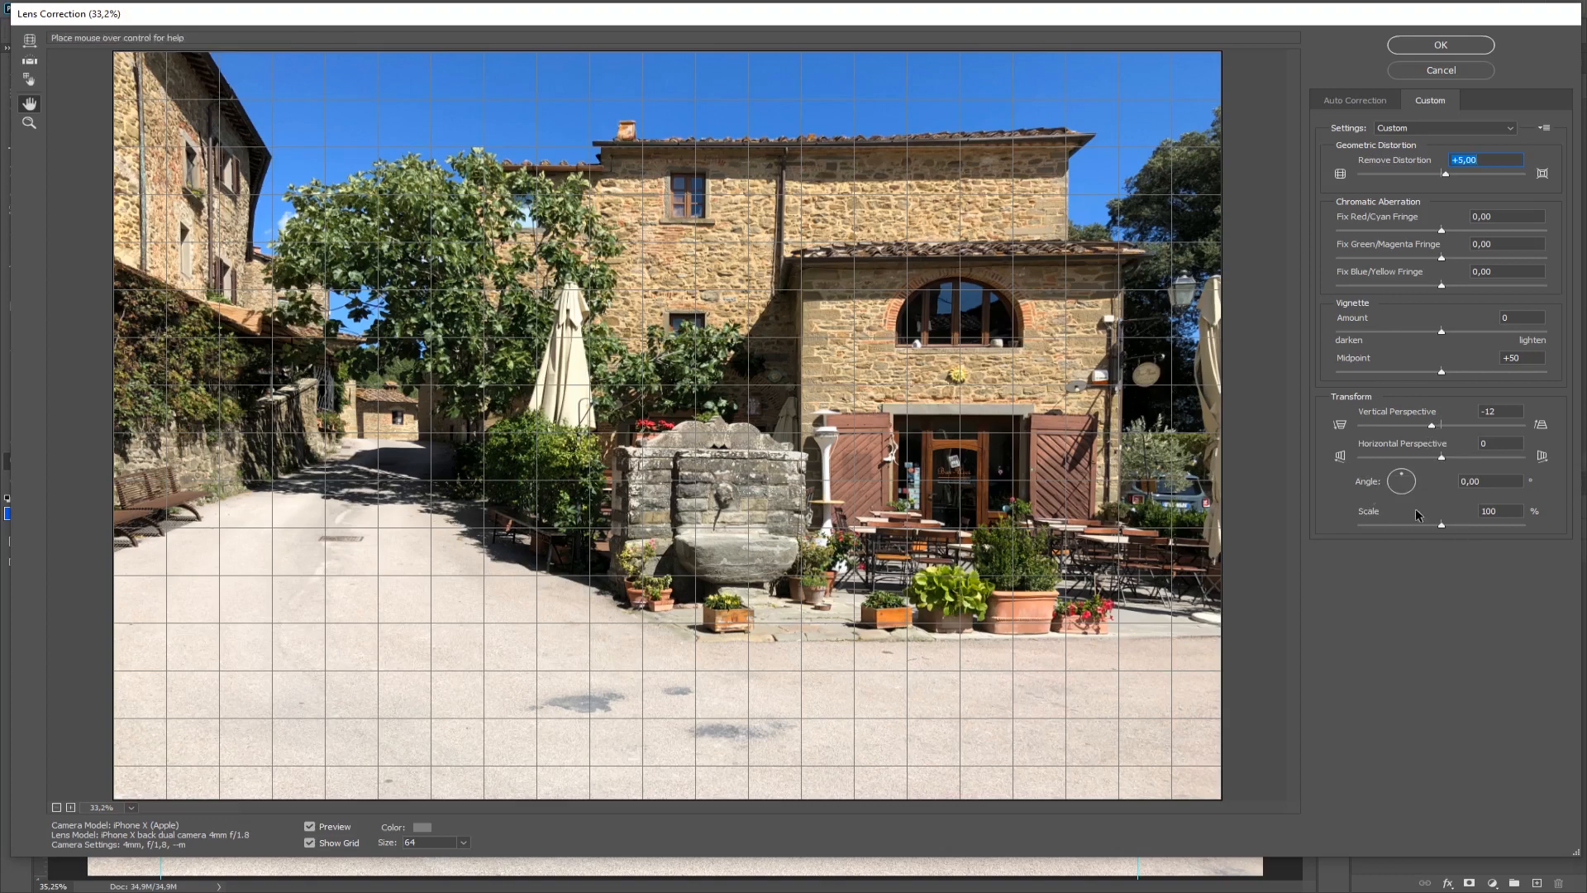
Step: Reduce the scale of the corrected image to 96% to bring more of its edges back into frame
{"action": "left_click", "coordinate": [1443, 526]}
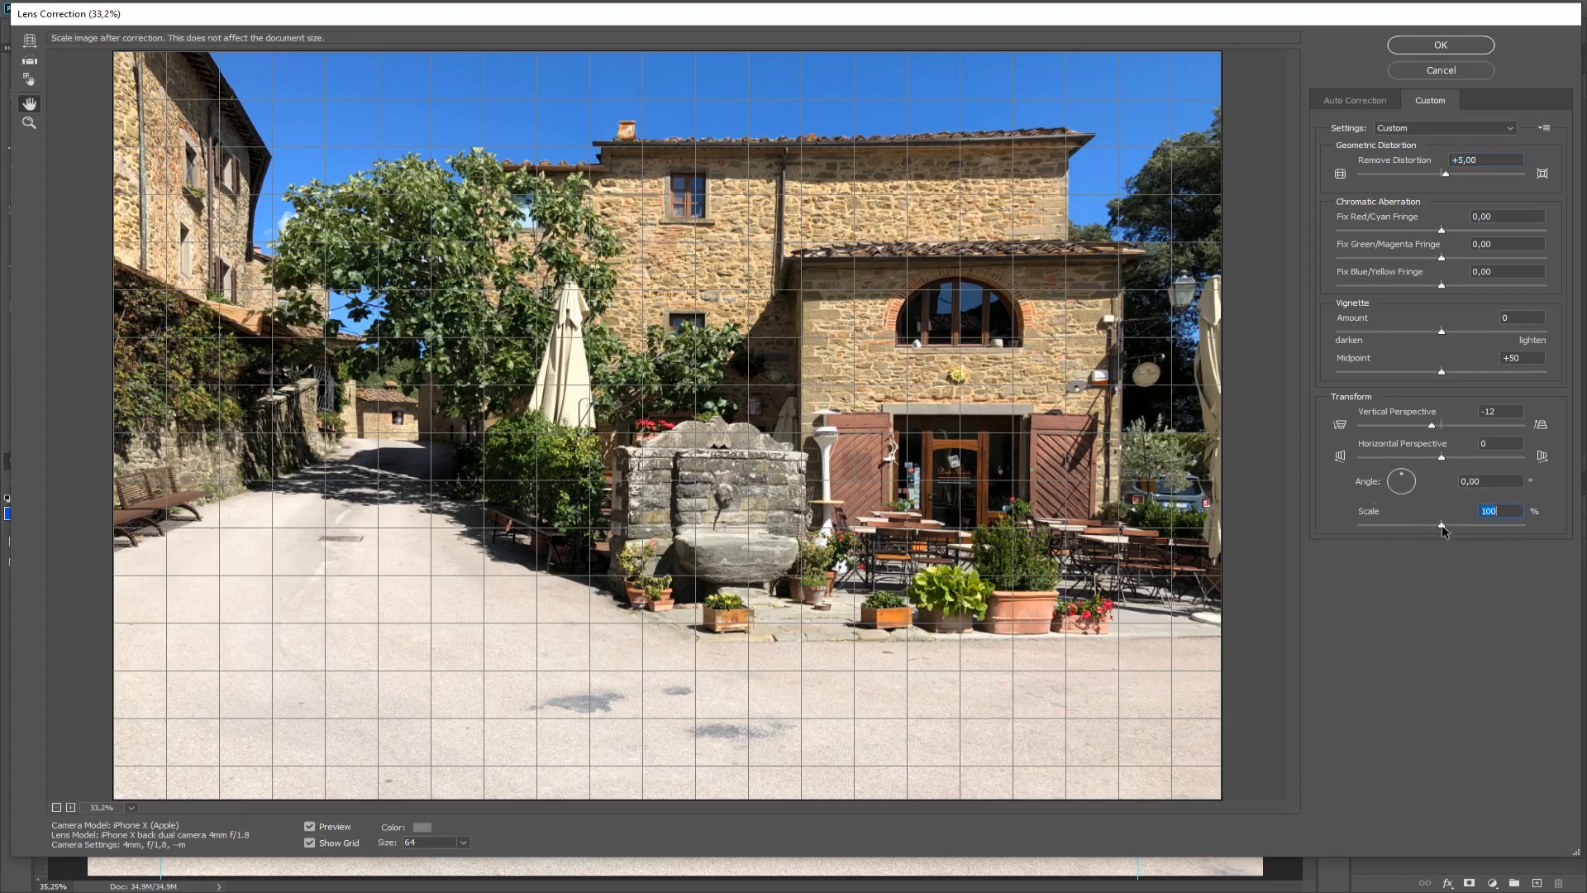
{"action": "left_click_drag", "start_coordinate": [1442, 527], "coordinate": [1433, 530]}
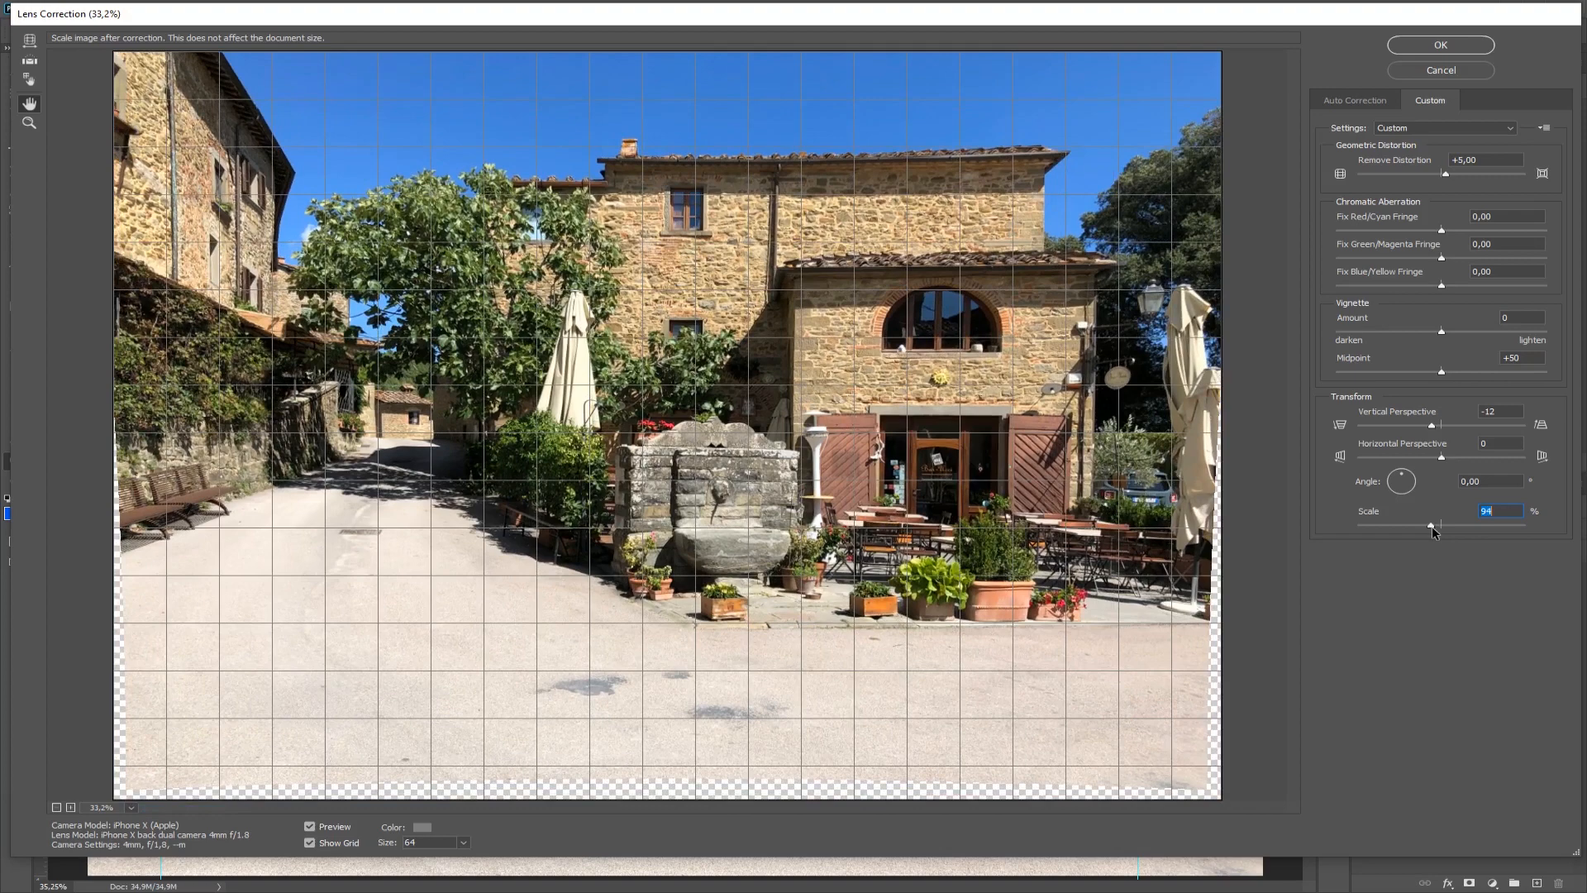
{"action": "left_click_drag", "start_coordinate": [1433, 528], "coordinate": [1437, 529]}
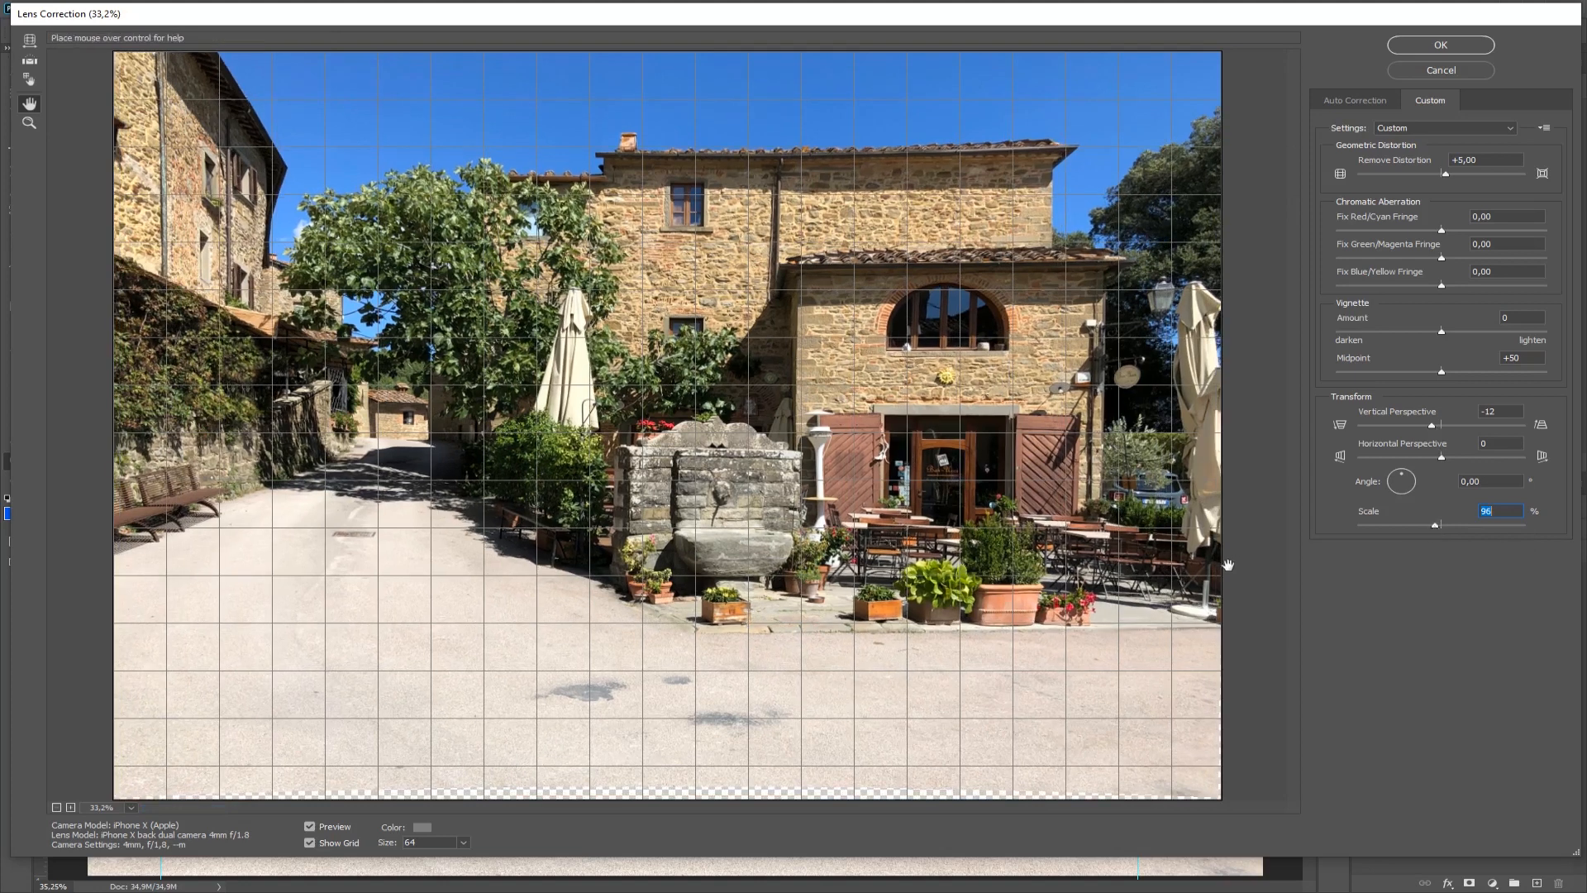
Step: Apply the lens correction to the street photo and clear all guides from the image
{"action": "left_click", "coordinate": [1444, 44]}
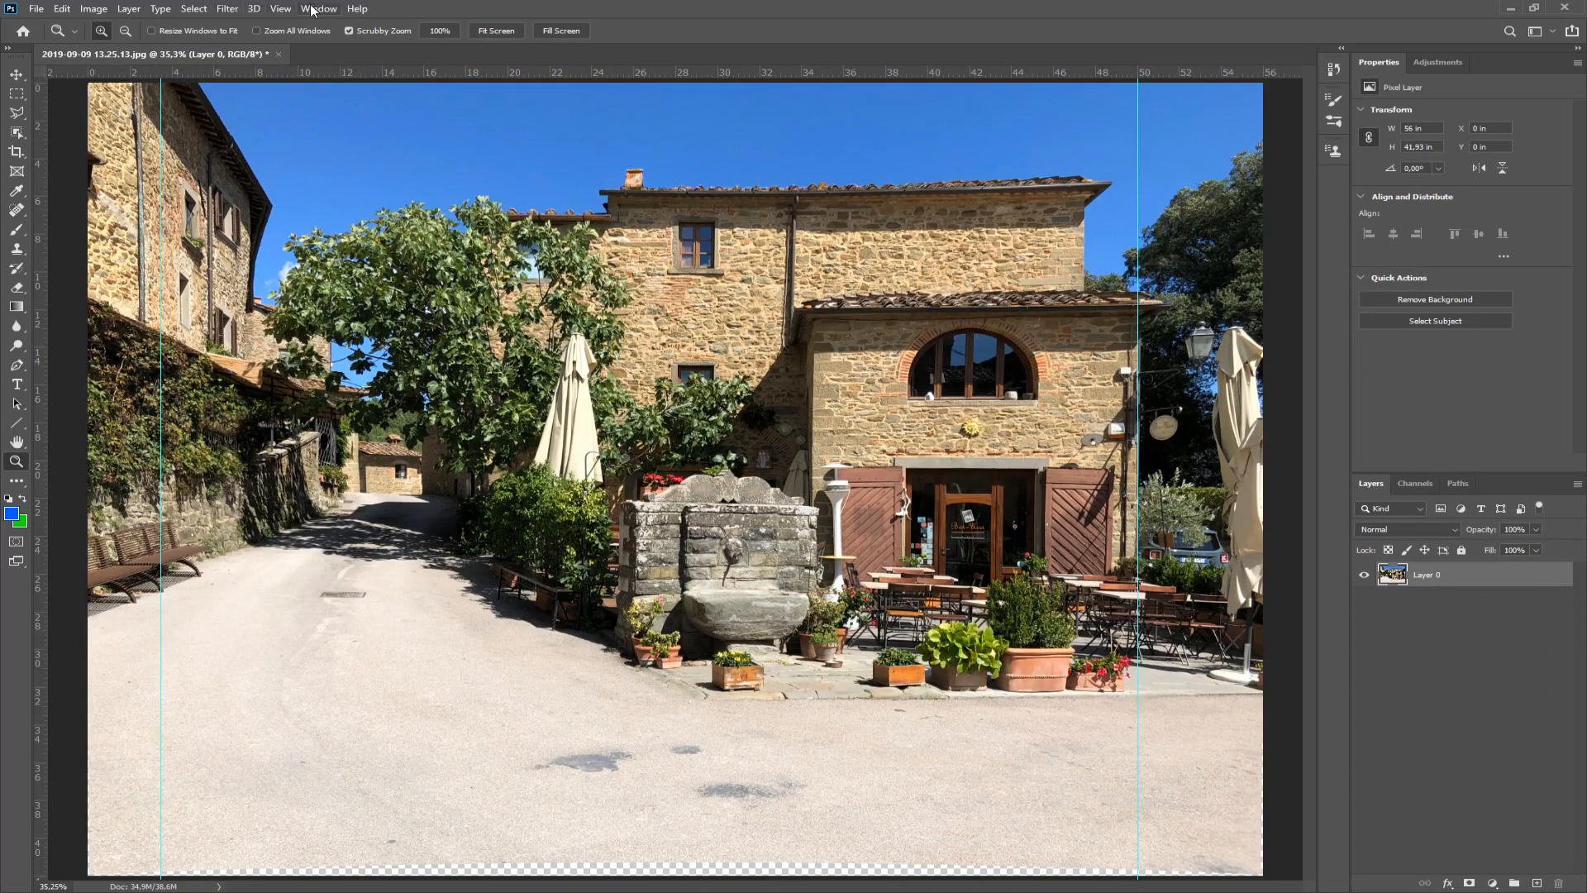
{"action": "left_click", "coordinate": [282, 9]}
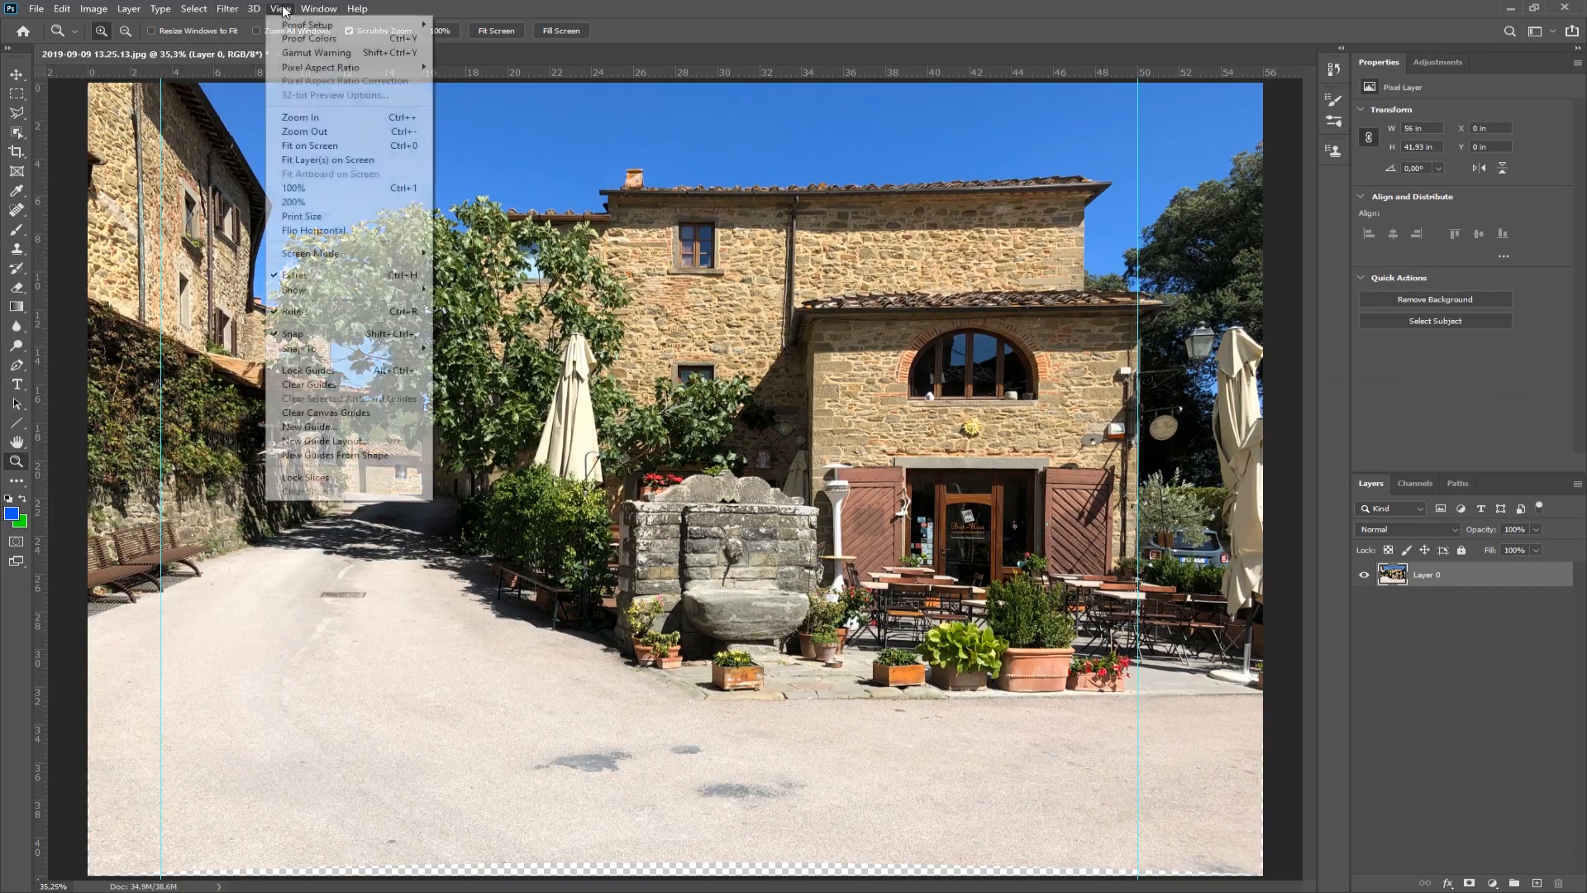
{"action": "left_click", "coordinate": [307, 385]}
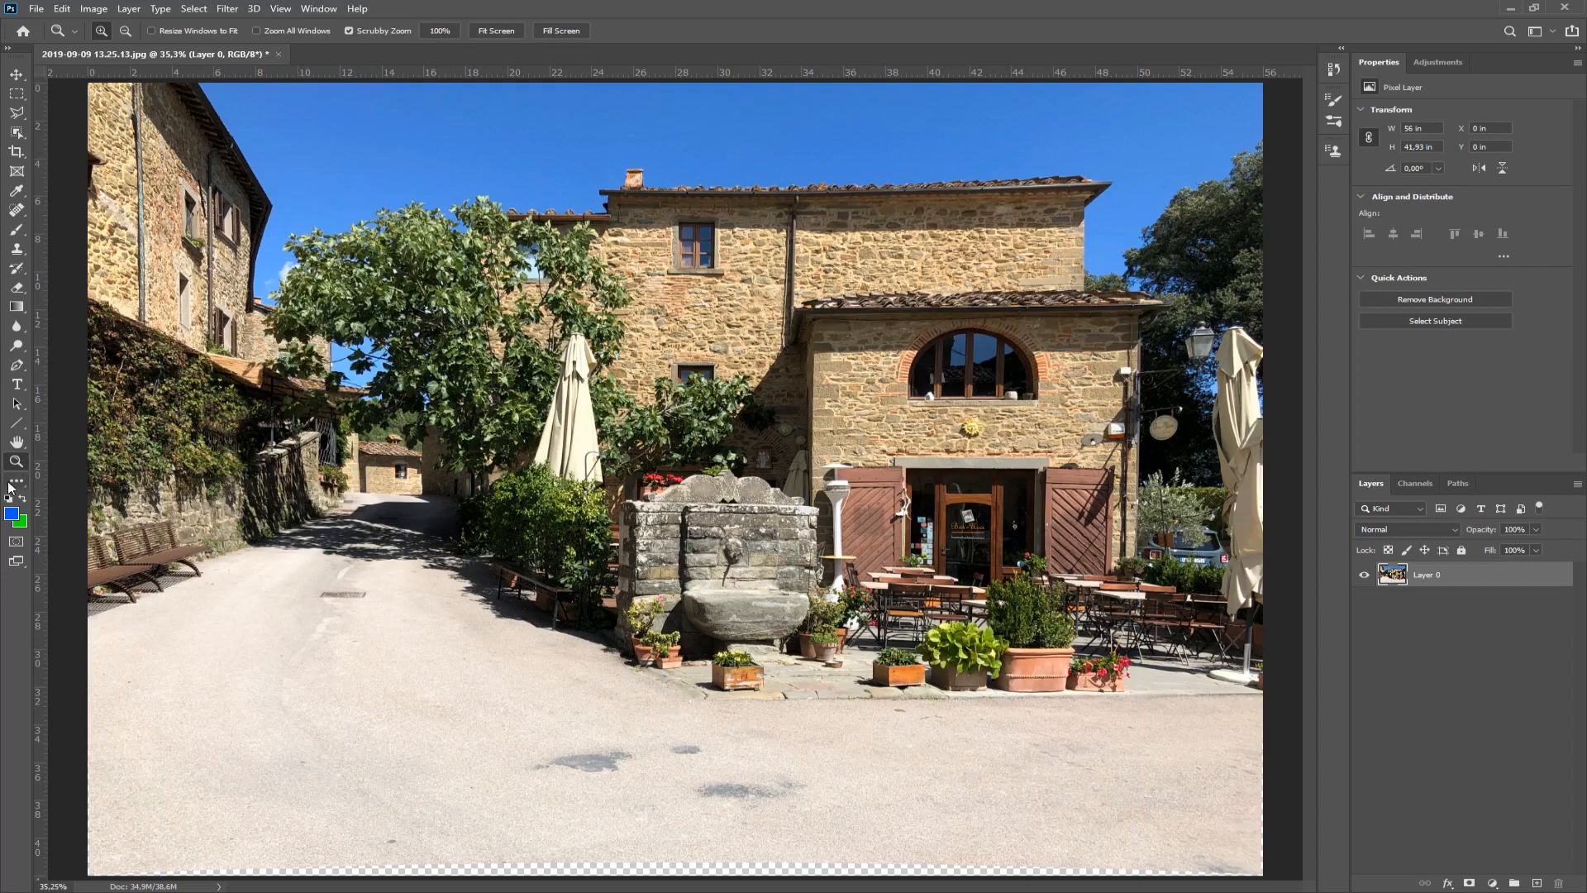
Step: Crop the photo to about 38.6 in high, cutting off the transparent strip along its lower edge while keeping the full width
{"action": "right_click", "coordinate": [405, 471]}
{"action": "left_click", "coordinate": [426, 484]}
{"action": "left_click_drag", "start_coordinate": [451, 480], "coordinate": [446, 367]}
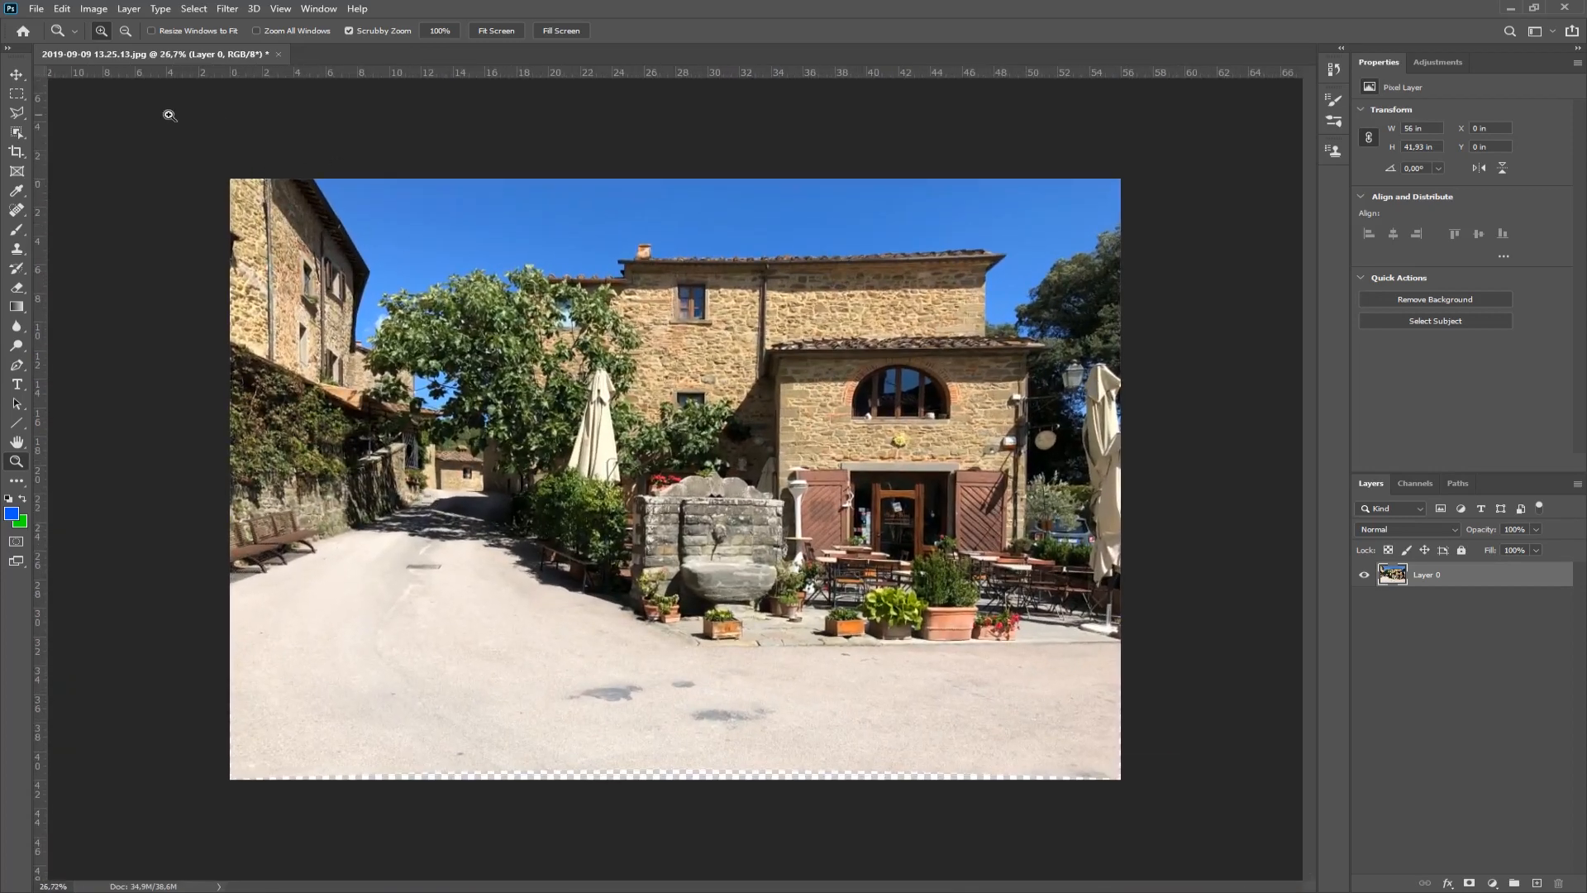
{"action": "left_click", "coordinate": [17, 150]}
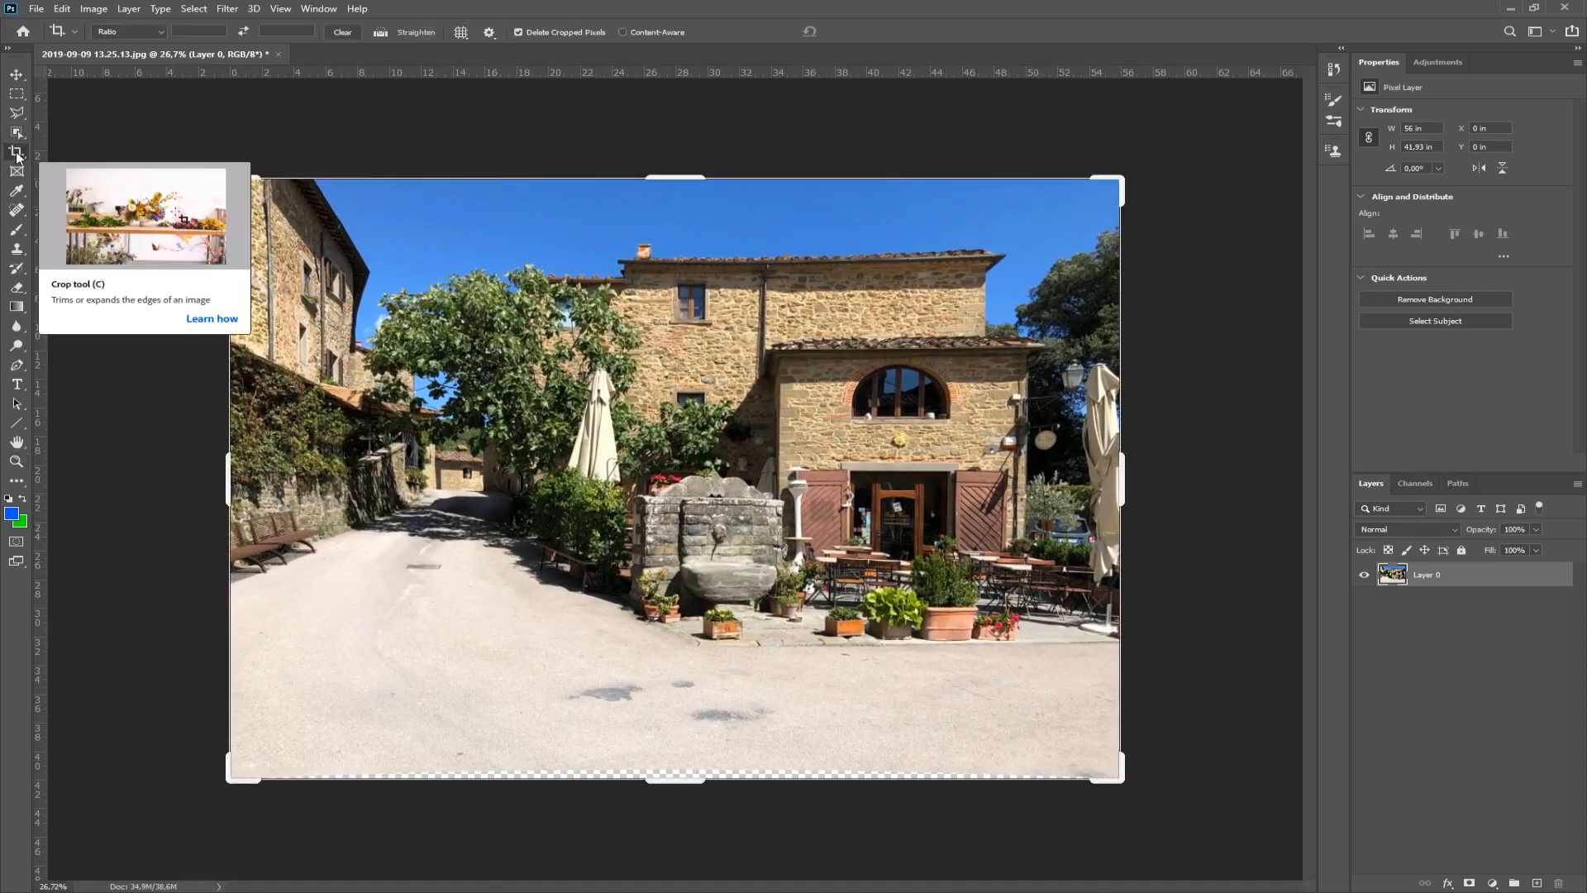
{"action": "left_click_drag", "start_coordinate": [703, 785], "coordinate": [711, 740]}
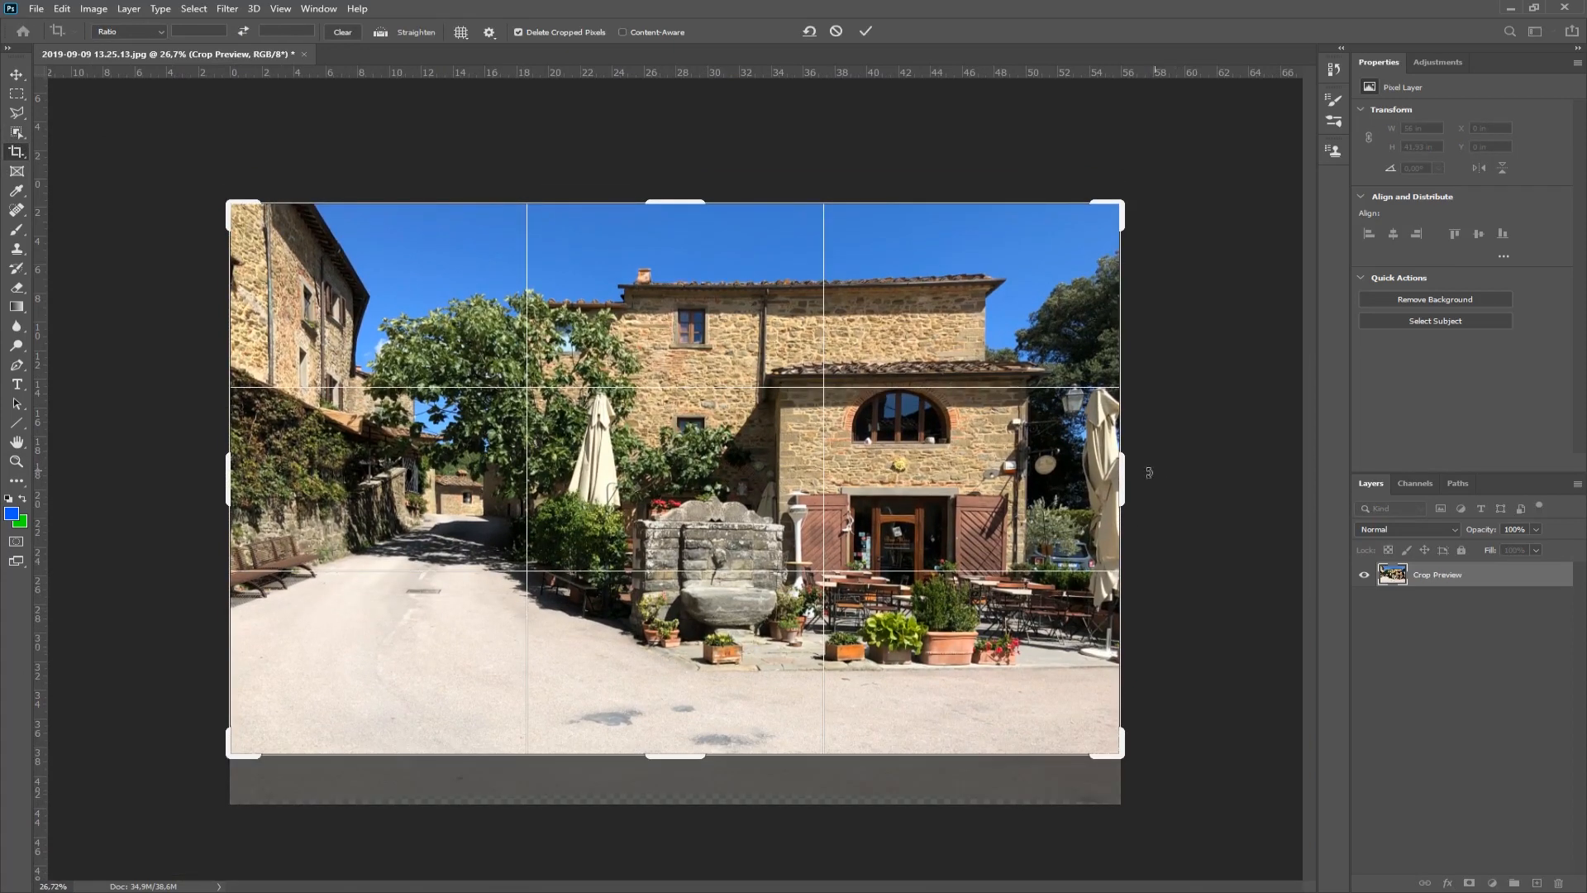
{"action": "left_click_drag", "start_coordinate": [1123, 480], "coordinate": [1122, 480]}
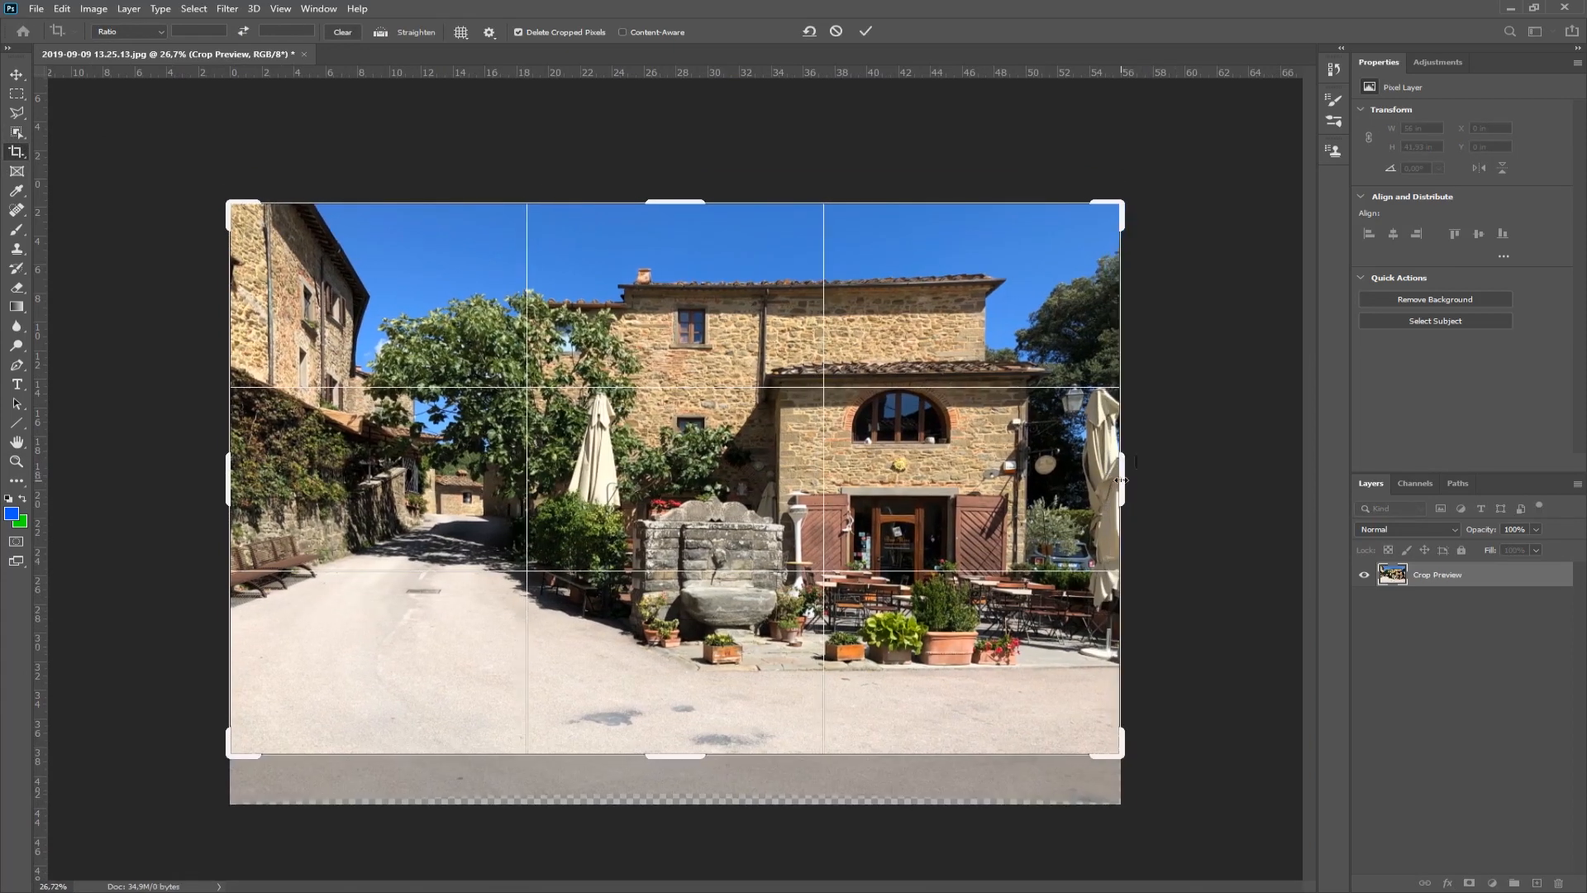
{"action": "mouse_move", "coordinate": [225, 465]}
{"action": "left_mouse_down"}
{"action": "mouse_move", "coordinate": [407, 467]}
{"action": "mouse_move", "coordinate": [227, 467]}
{"action": "left_mouse_up"}
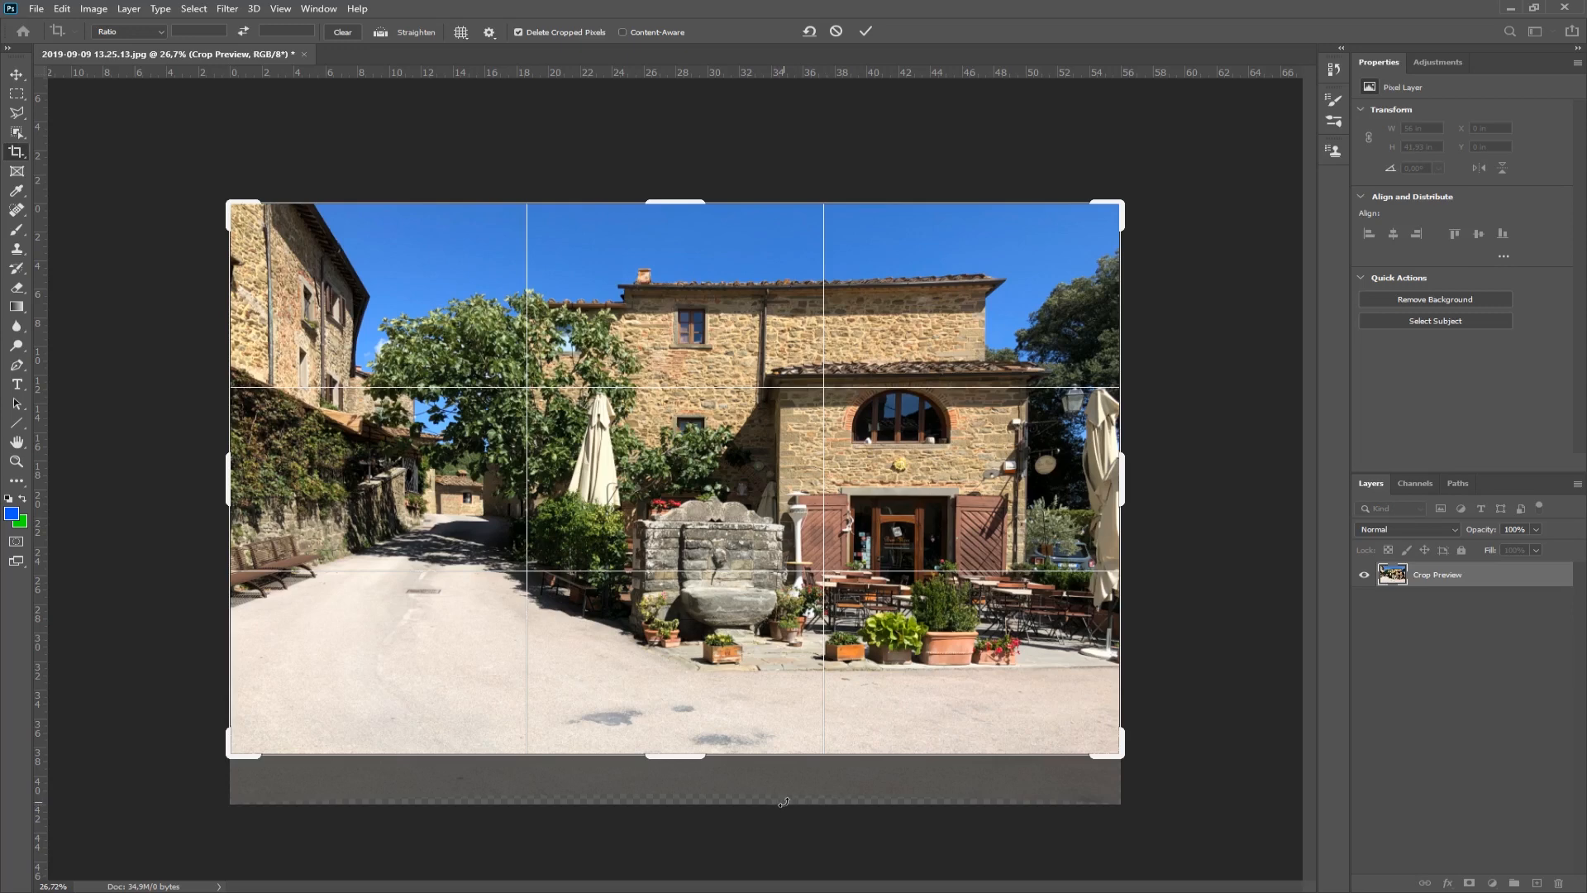
{"action": "key", "text": "Return"}
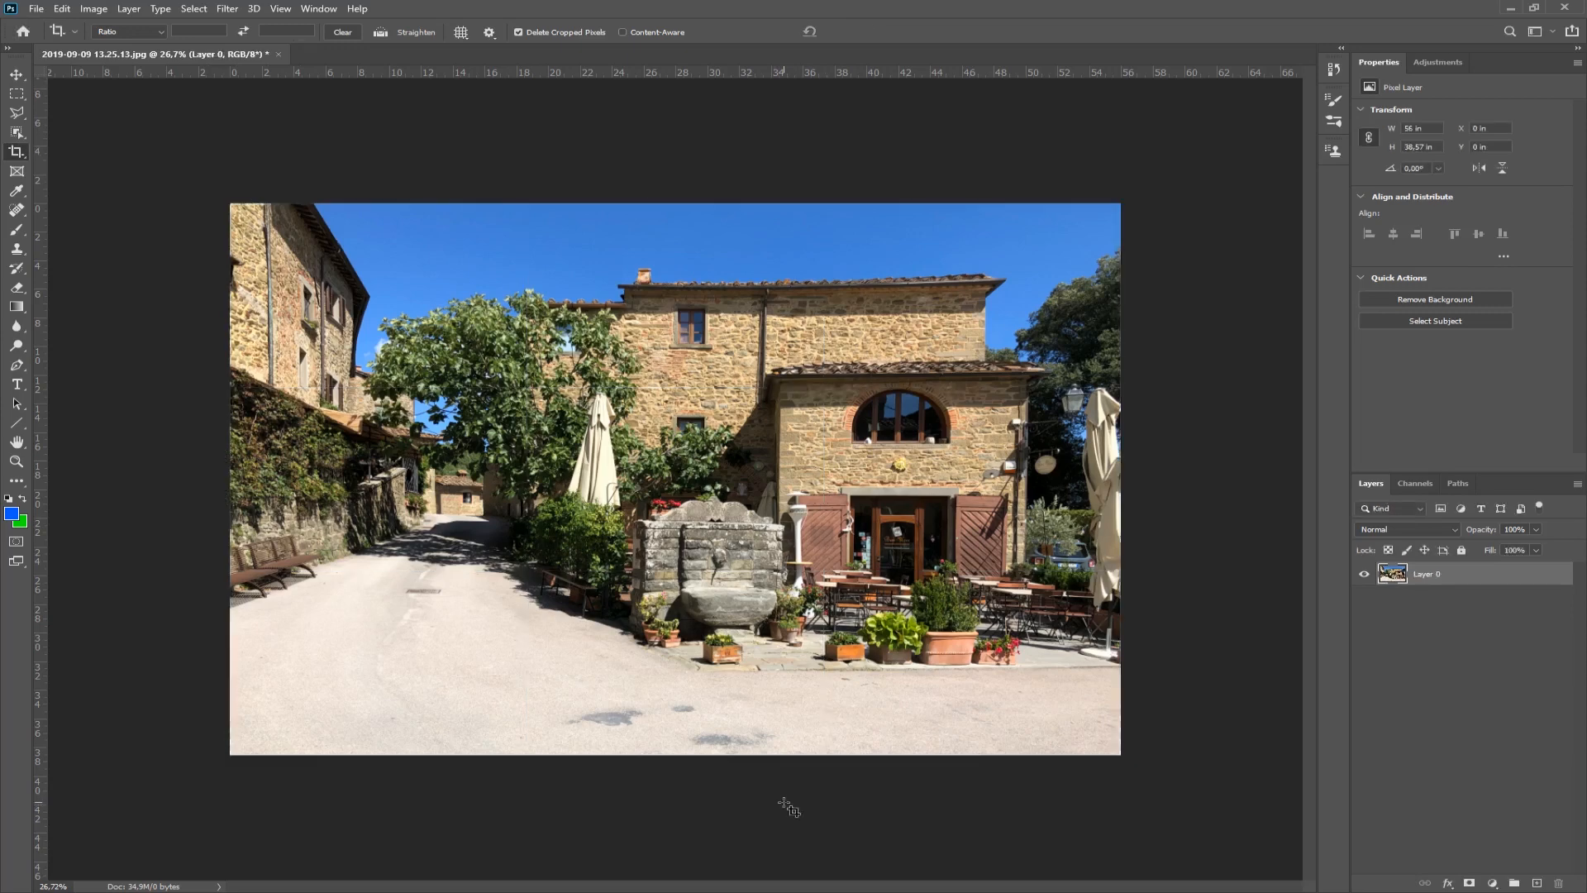
Step: Close the street photo without saving and open the building photo 2019-07-11 10.55.10.jpg
{"action": "left_click", "coordinate": [281, 55]}
{"action": "left_click", "coordinate": [792, 335]}
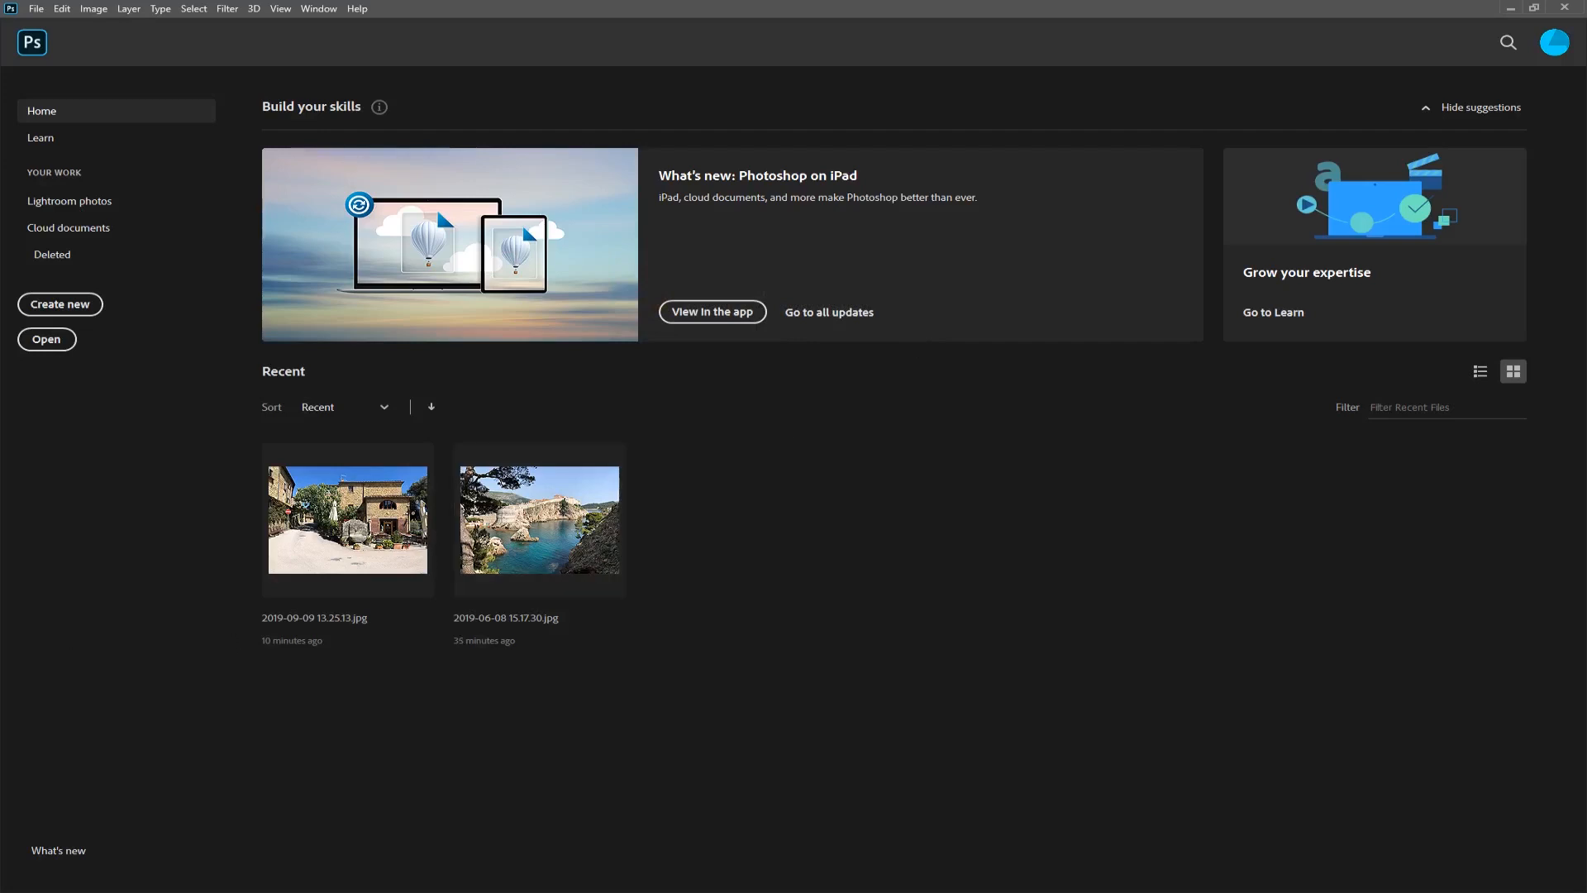
{"action": "left_click_drag", "start_coordinate": [695, 694], "coordinate": [772, 645]}
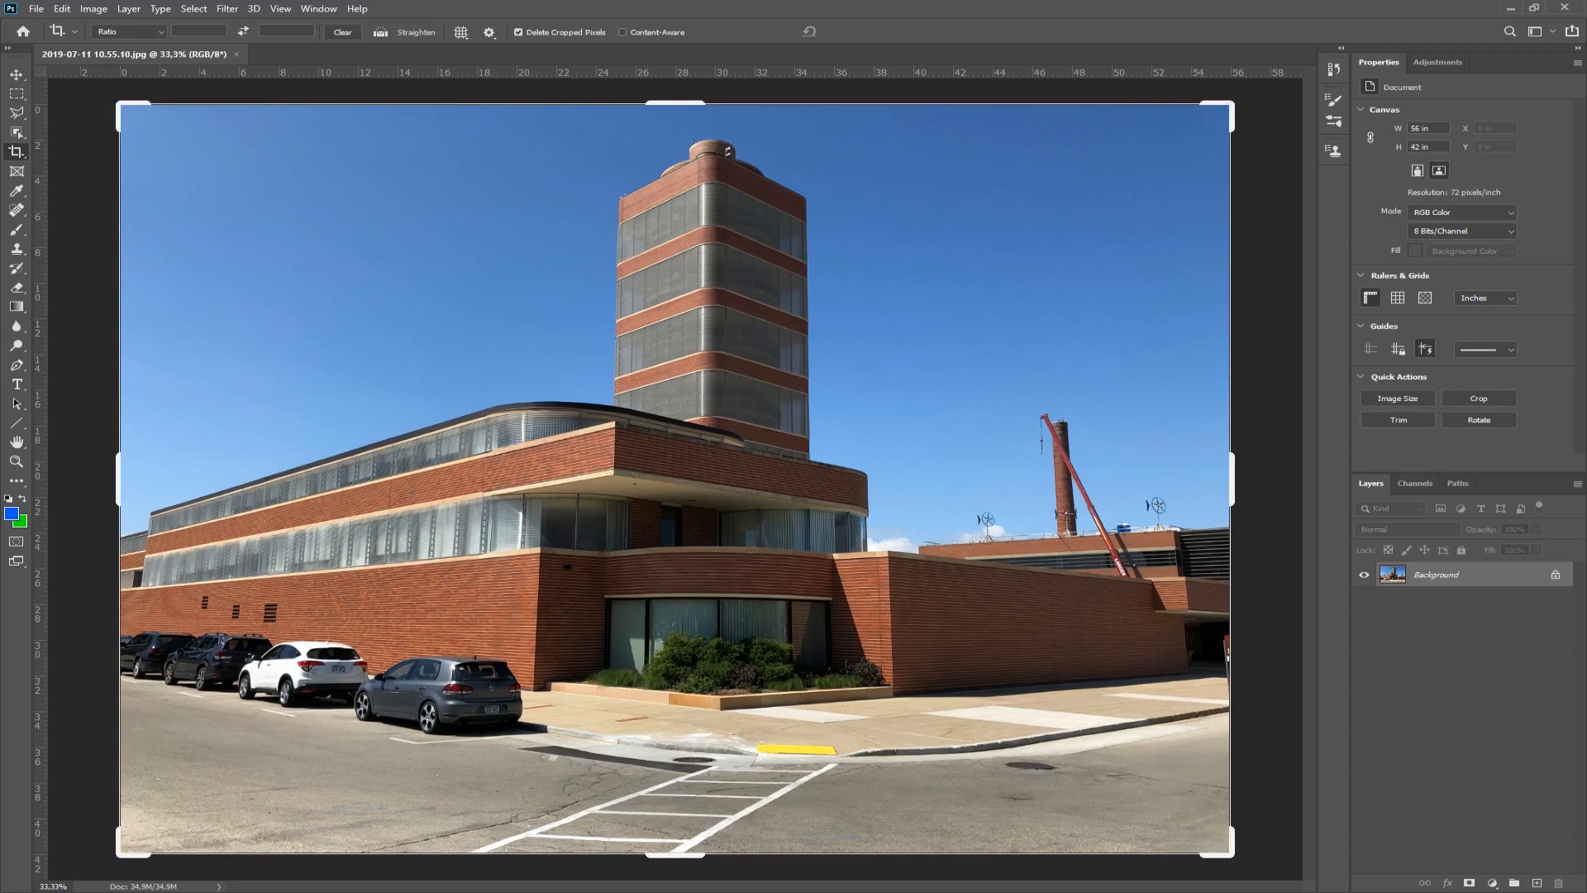
Step: Place two horizontal guides across the building's lower floors to compare its lines, and clear the guides again
{"action": "left_click", "coordinate": [19, 73]}
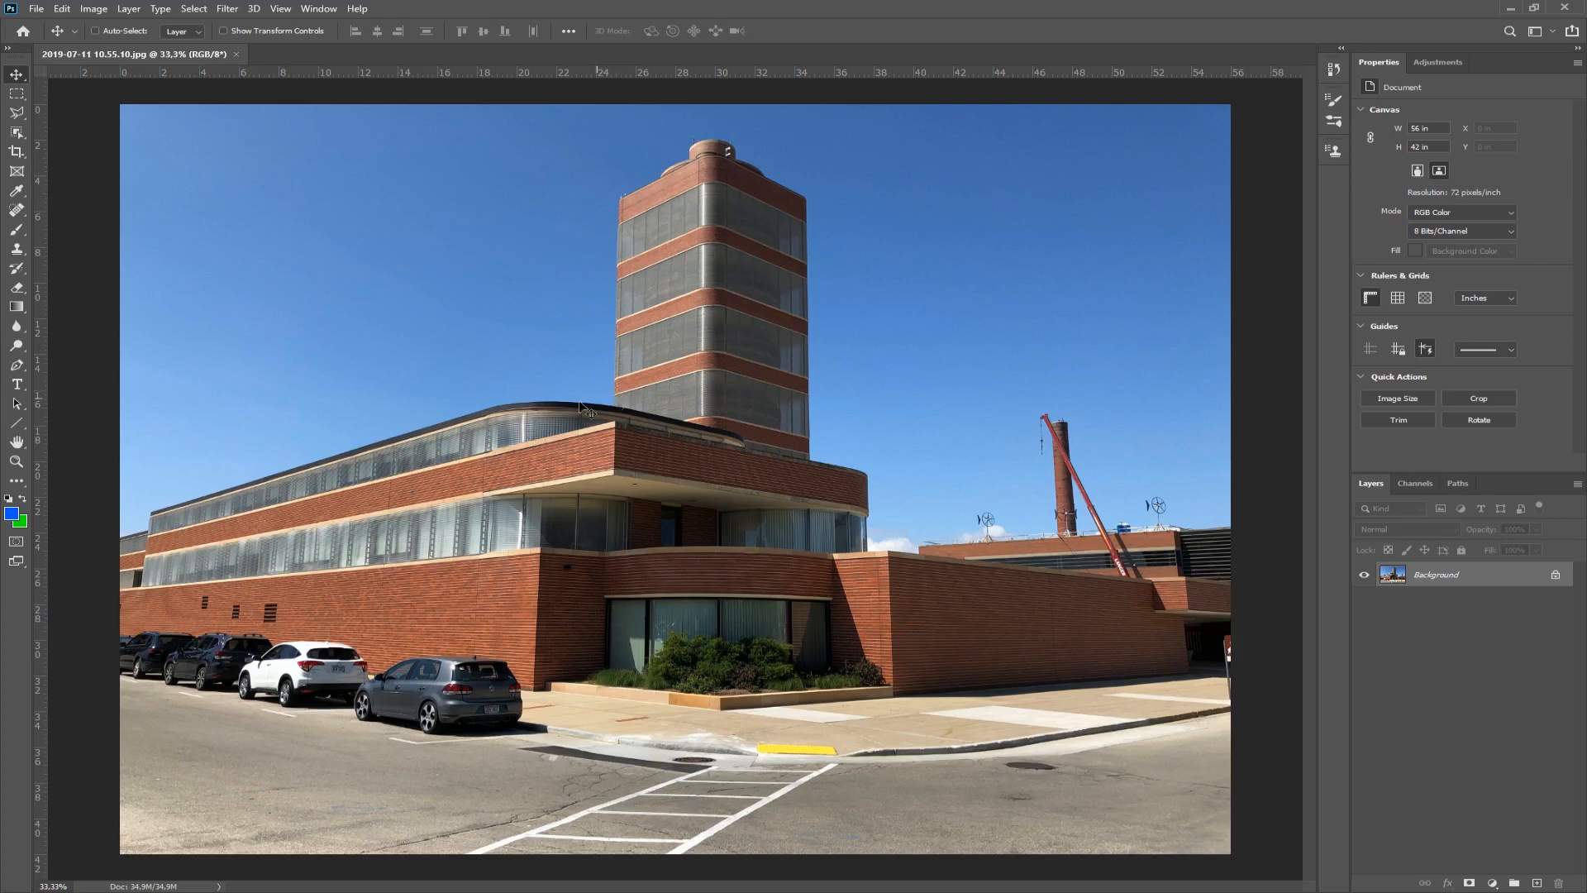
{"action": "left_click_drag", "start_coordinate": [762, 73], "coordinate": [760, 481]}
{"action": "left_click_drag", "start_coordinate": [633, 73], "coordinate": [628, 633]}
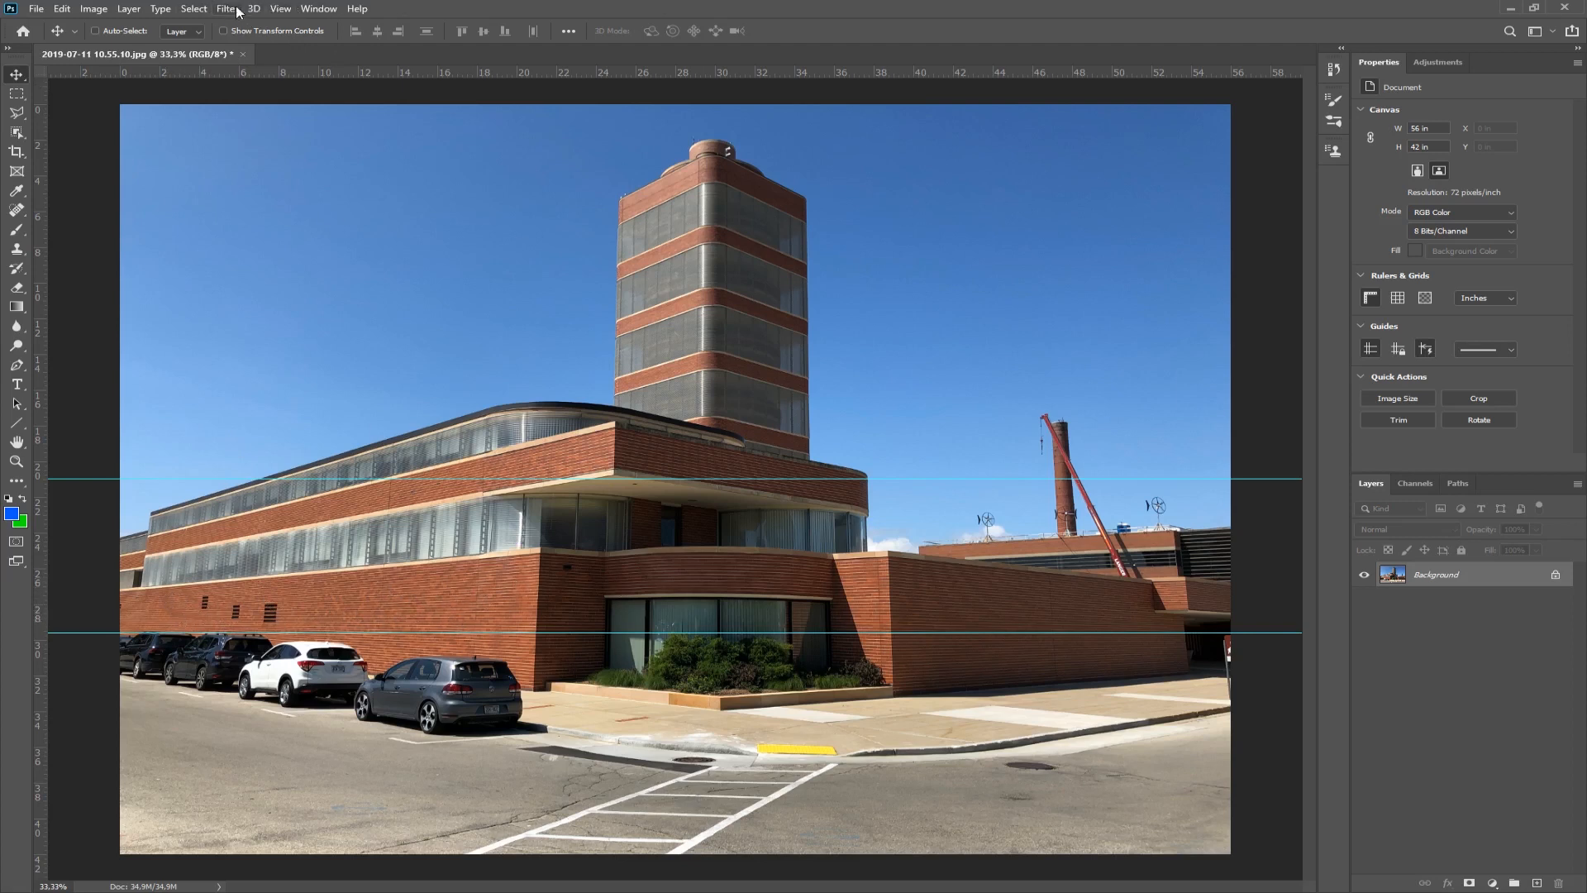
{"action": "left_click", "coordinate": [280, 9]}
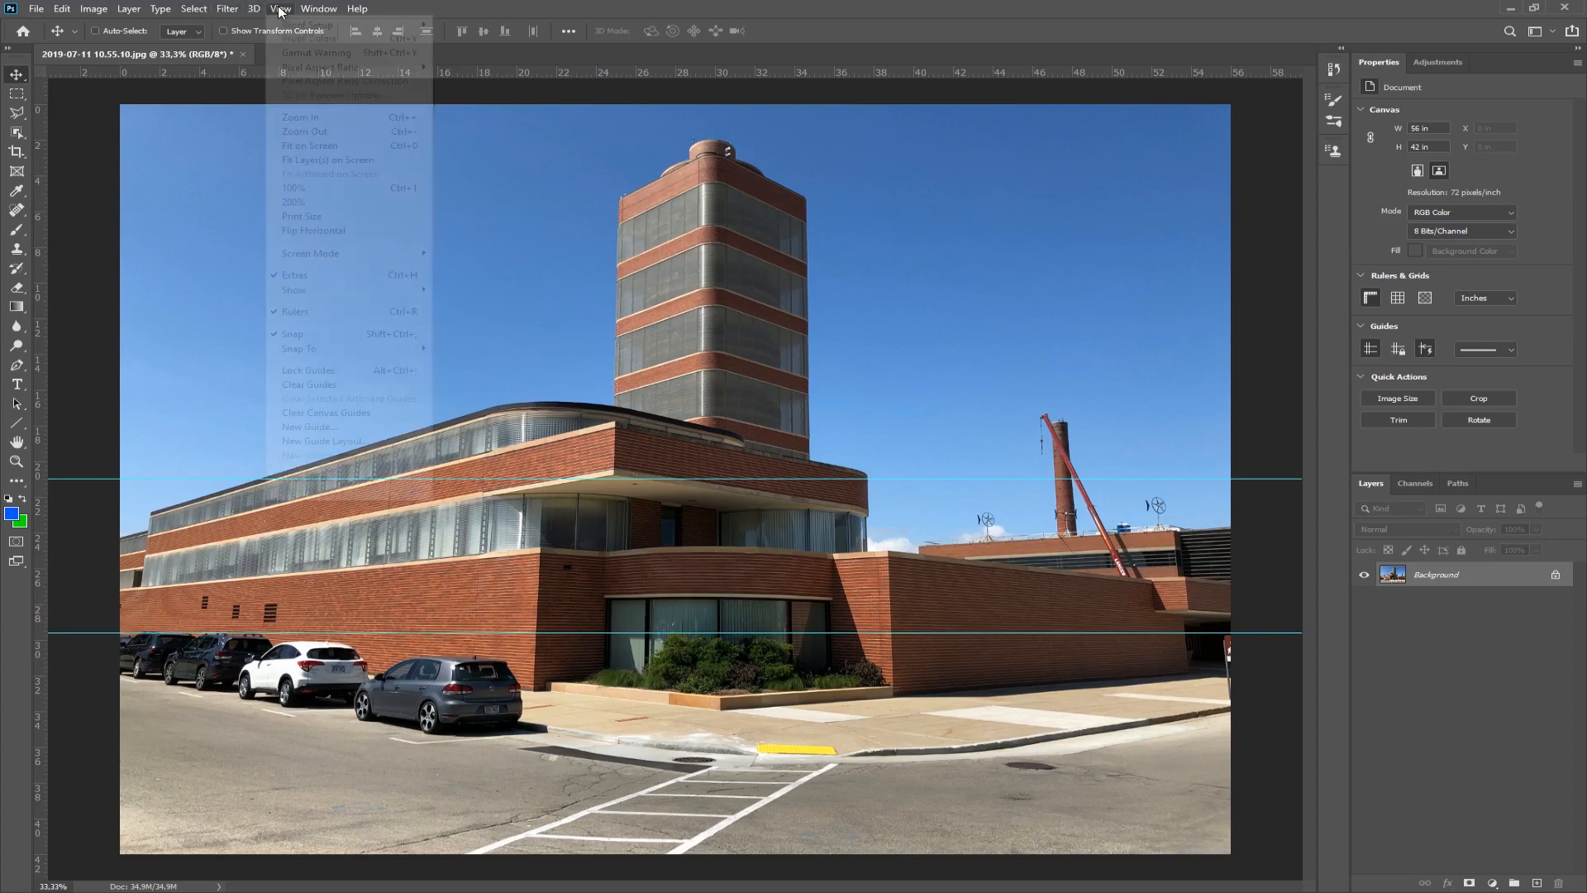
Step: Examine the brickwork in close-up, from the building's corner along the wall to the vents above the parked cars, ending at 200%
{"action": "left_click", "coordinate": [17, 461]}
{"action": "right_click", "coordinate": [376, 642]}
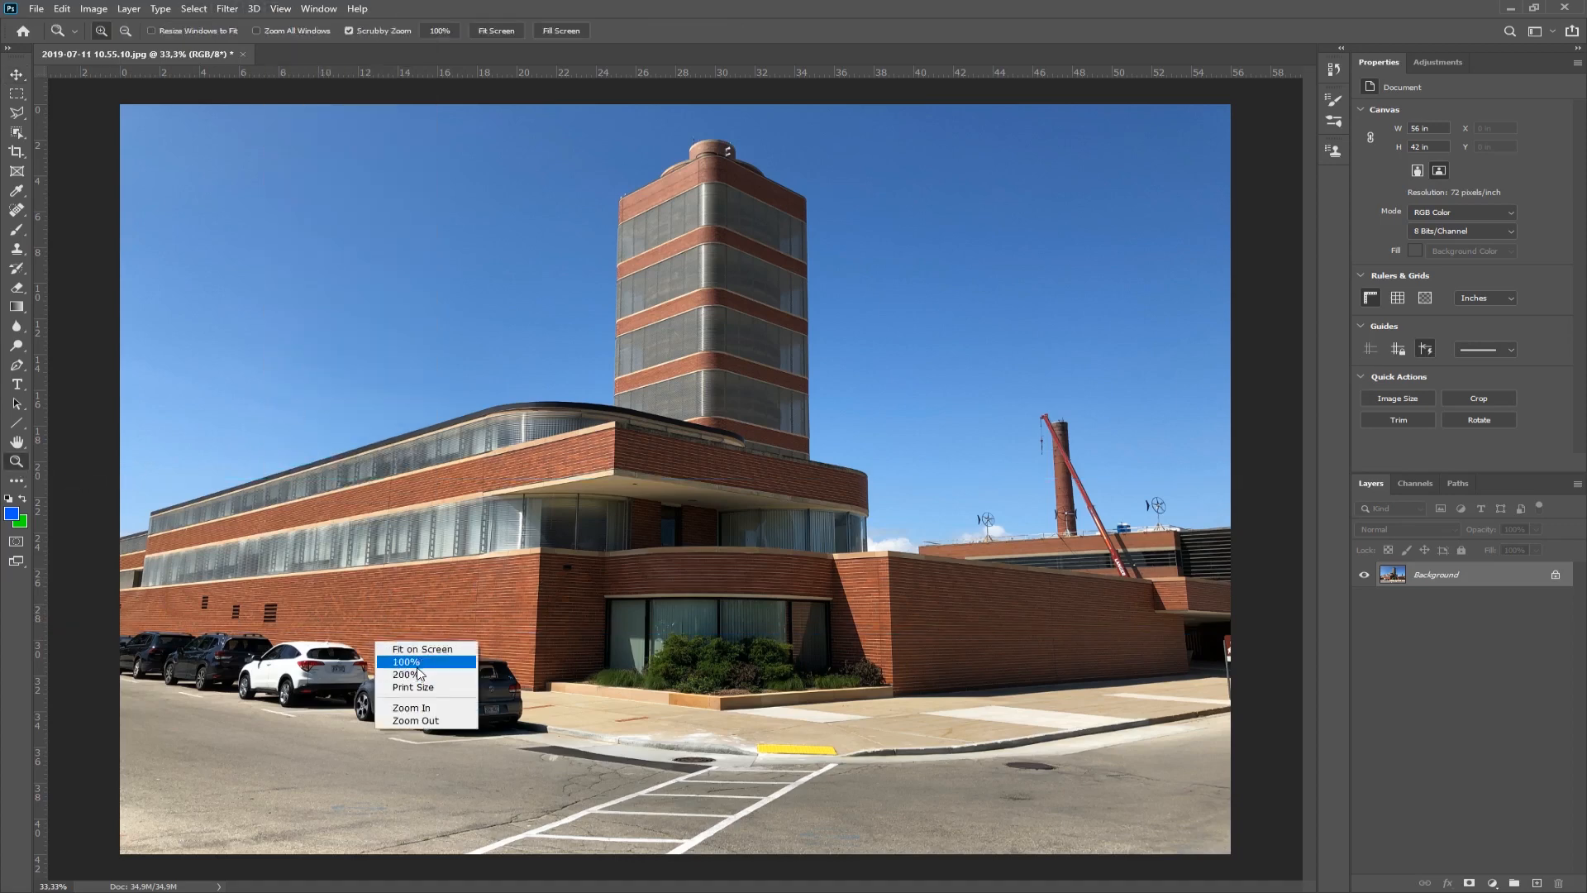
{"action": "left_click", "coordinate": [418, 662]}
{"action": "left_click_drag", "start_coordinate": [494, 642], "coordinate": [829, 322]}
{"action": "left_click_drag", "start_coordinate": [794, 482], "coordinate": [678, 597]}
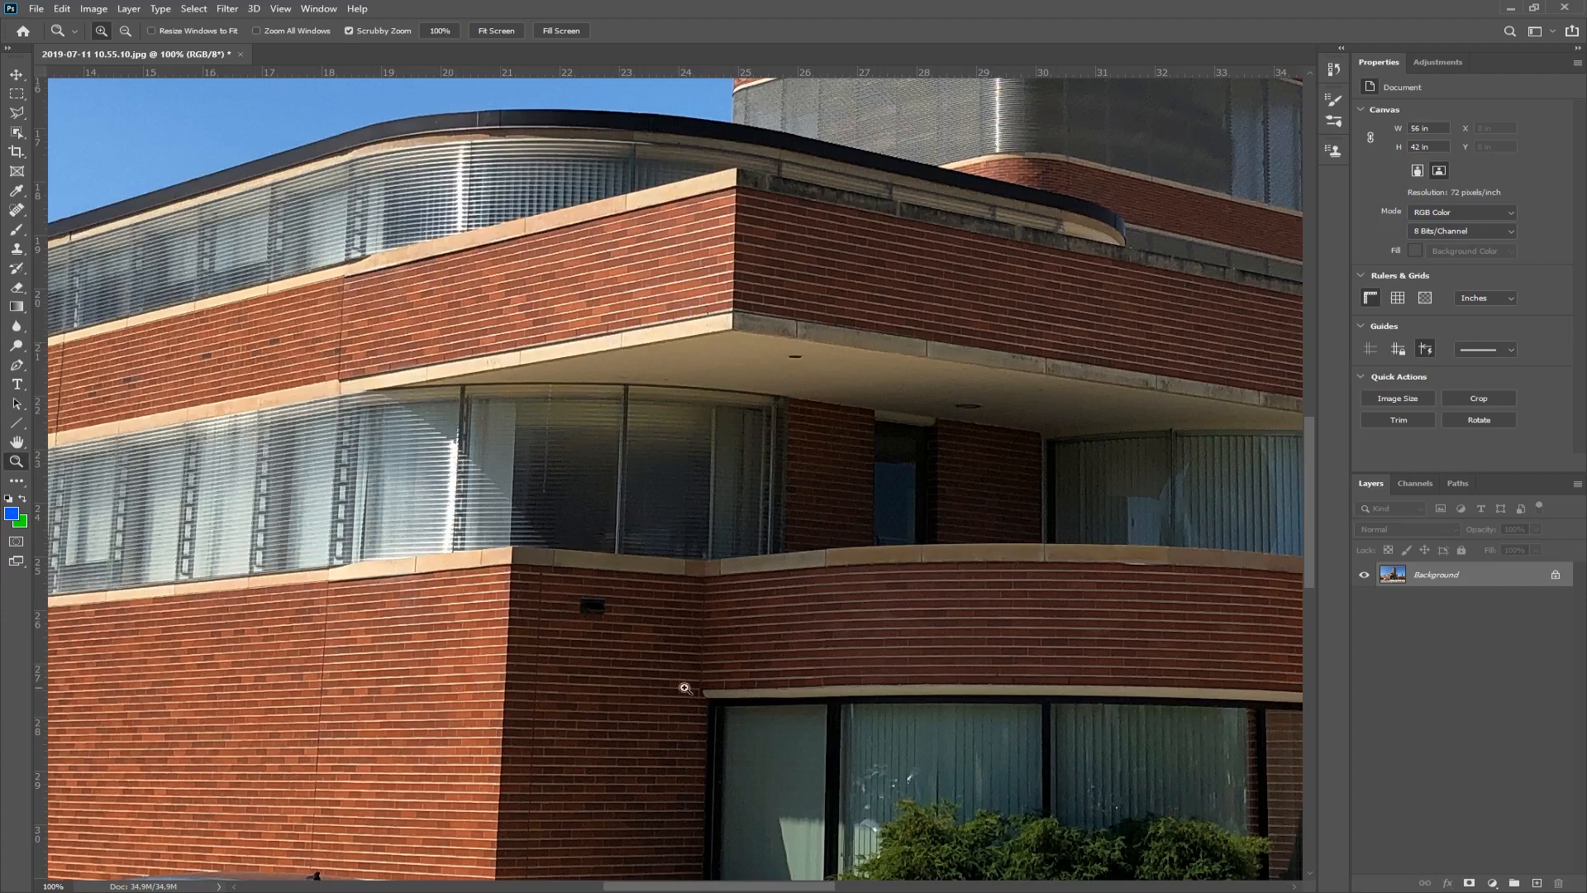
{"action": "left_click_drag", "start_coordinate": [597, 735], "coordinate": [666, 782]}
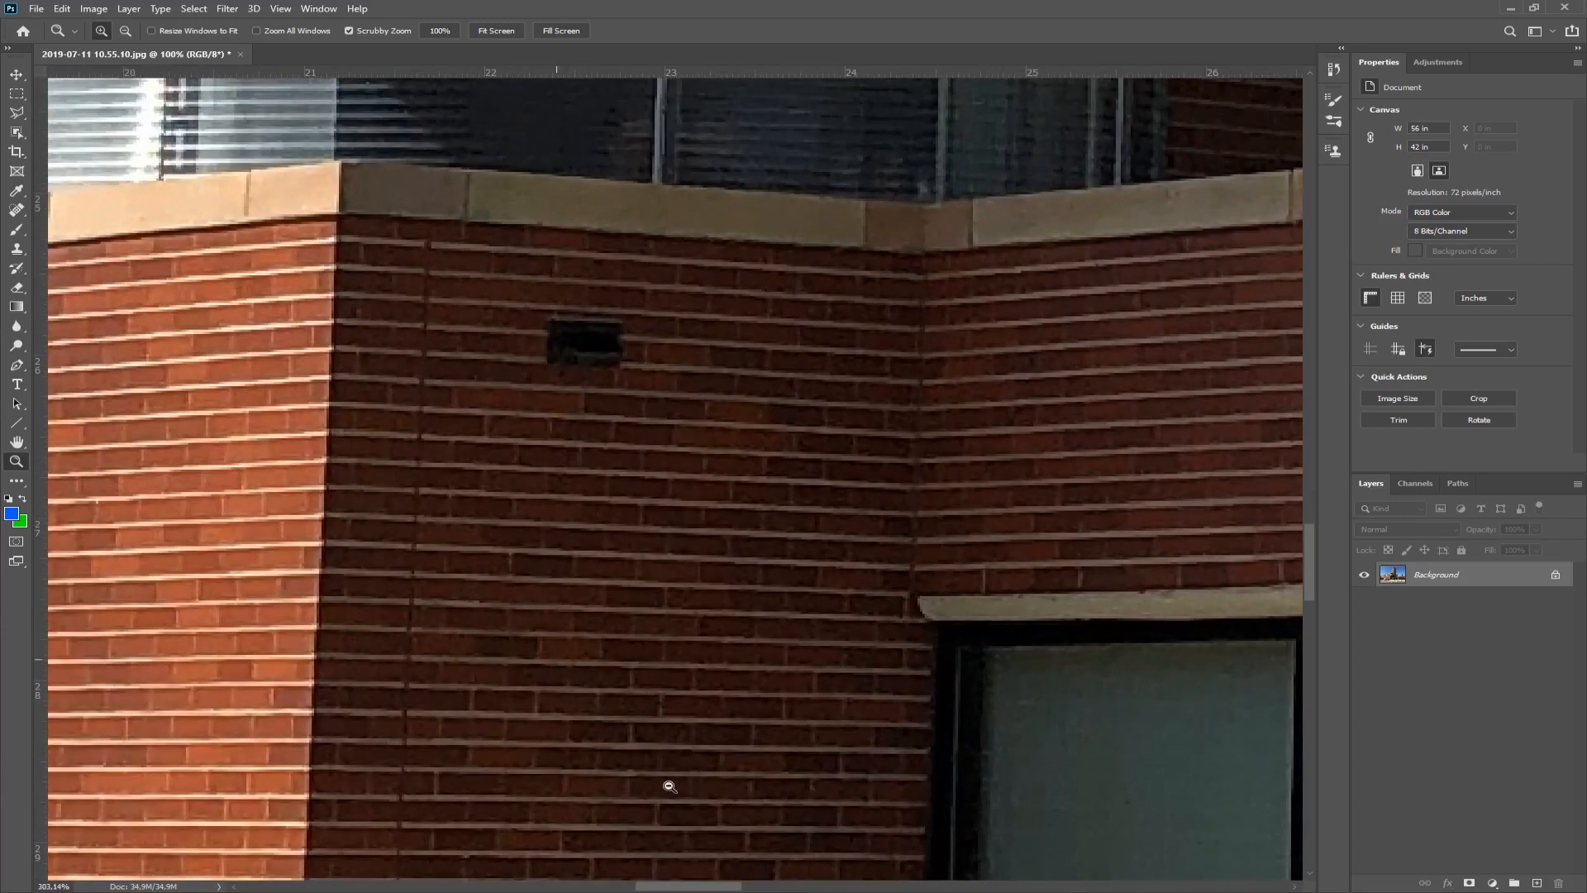
{"action": "left_click_drag", "start_coordinate": [321, 516], "coordinate": [733, 521]}
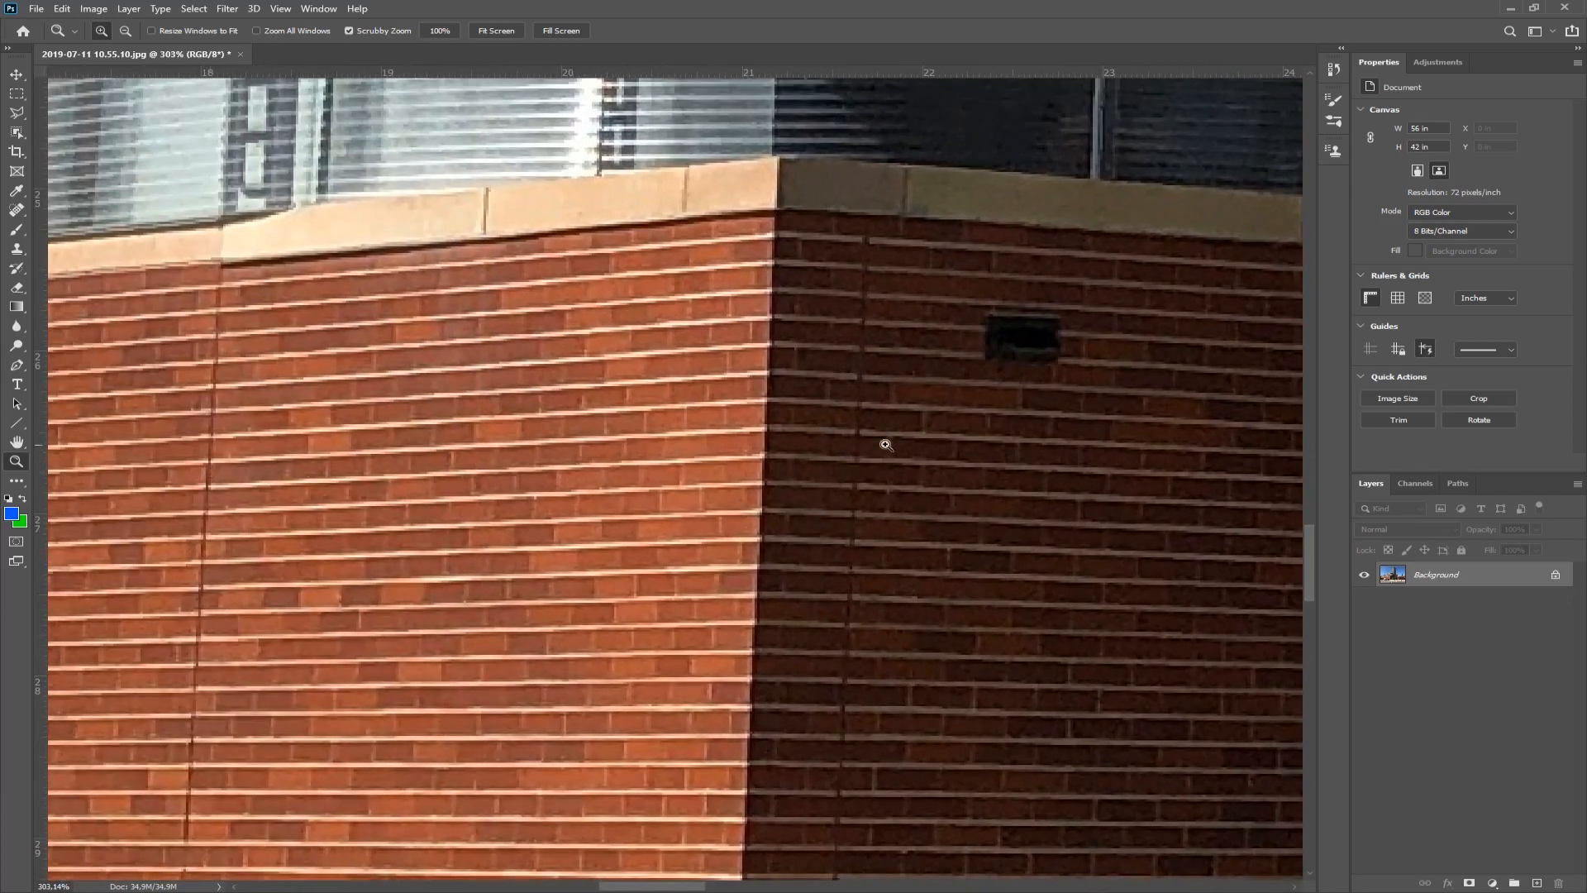
{"action": "right_click", "coordinate": [584, 503]}
{"action": "left_click", "coordinate": [638, 535]}
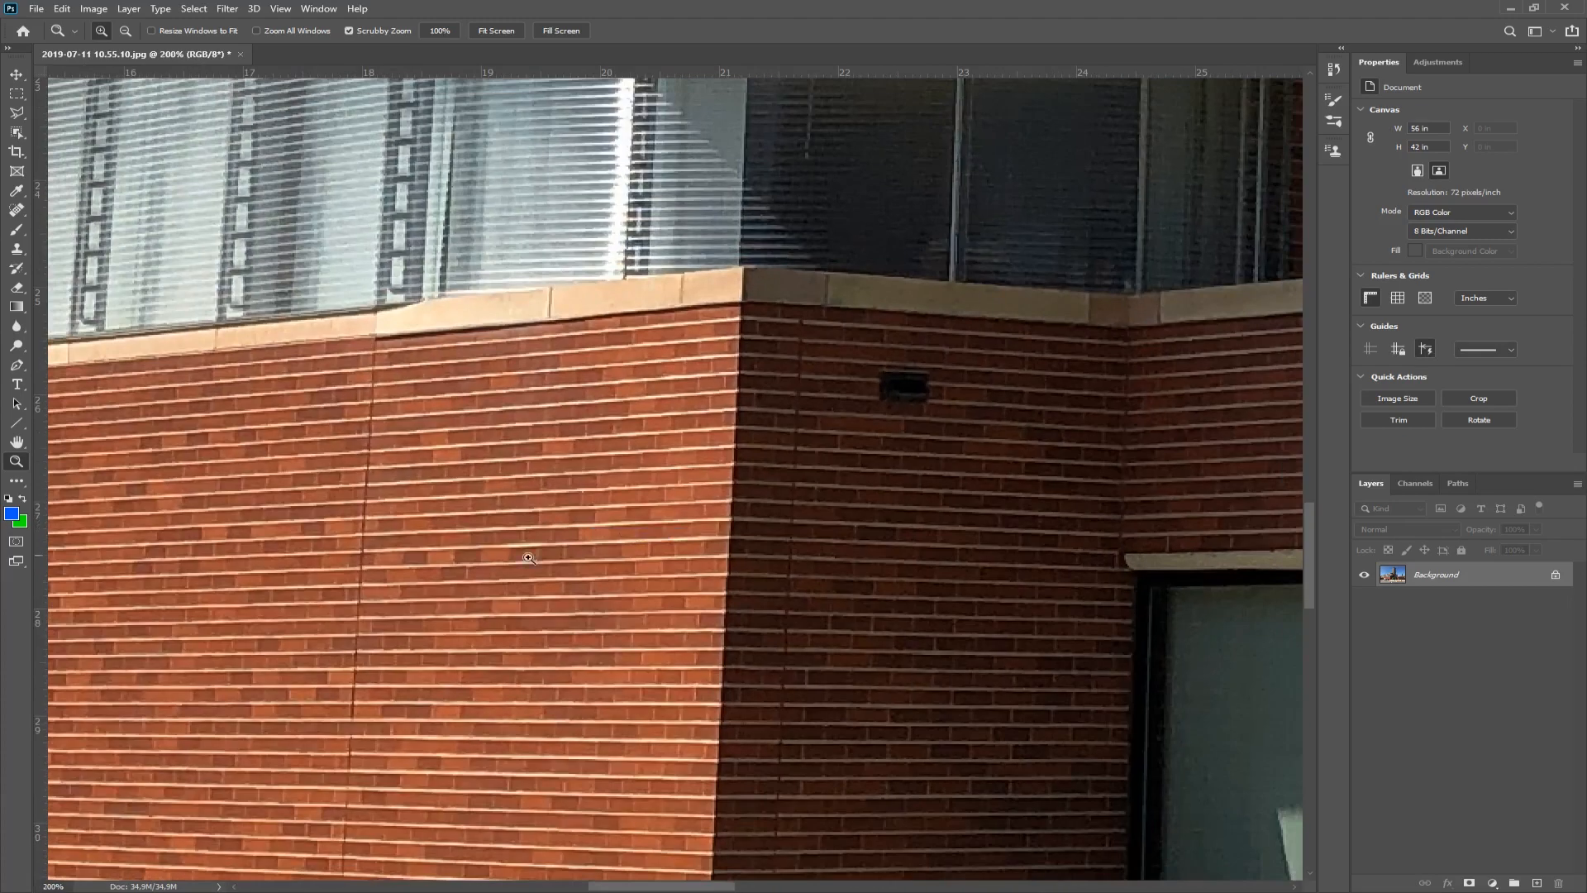
{"action": "left_click_drag", "start_coordinate": [319, 578], "coordinate": [884, 572]}
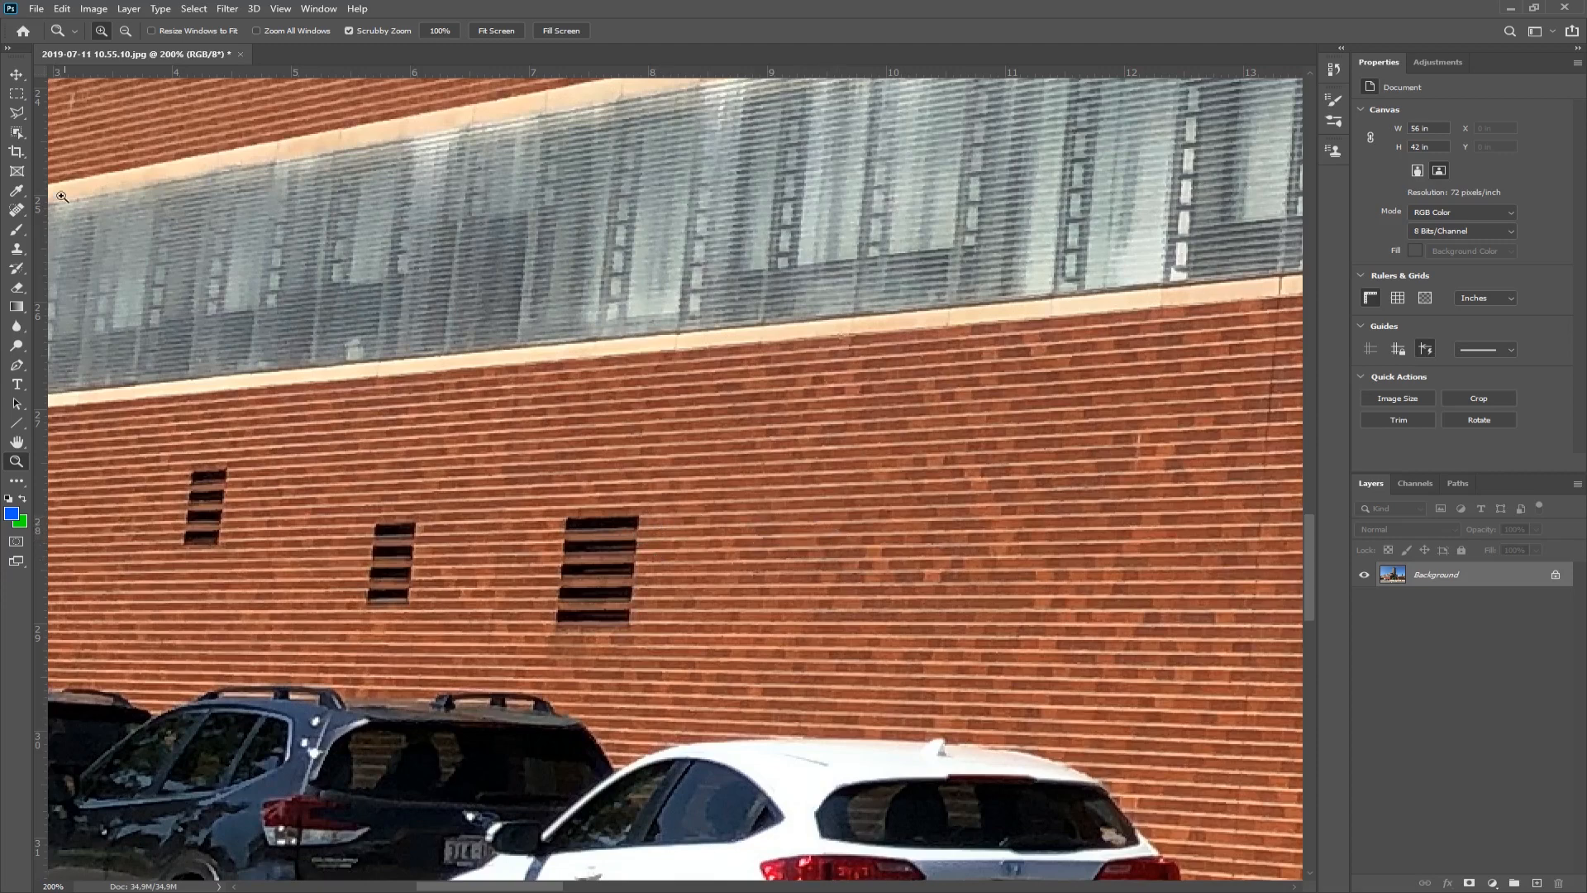
Step: Copy a brick area of about 1 × 1.6 in beside the largest wall vent to a new layer and move it over the vent
{"action": "left_click", "coordinate": [16, 98]}
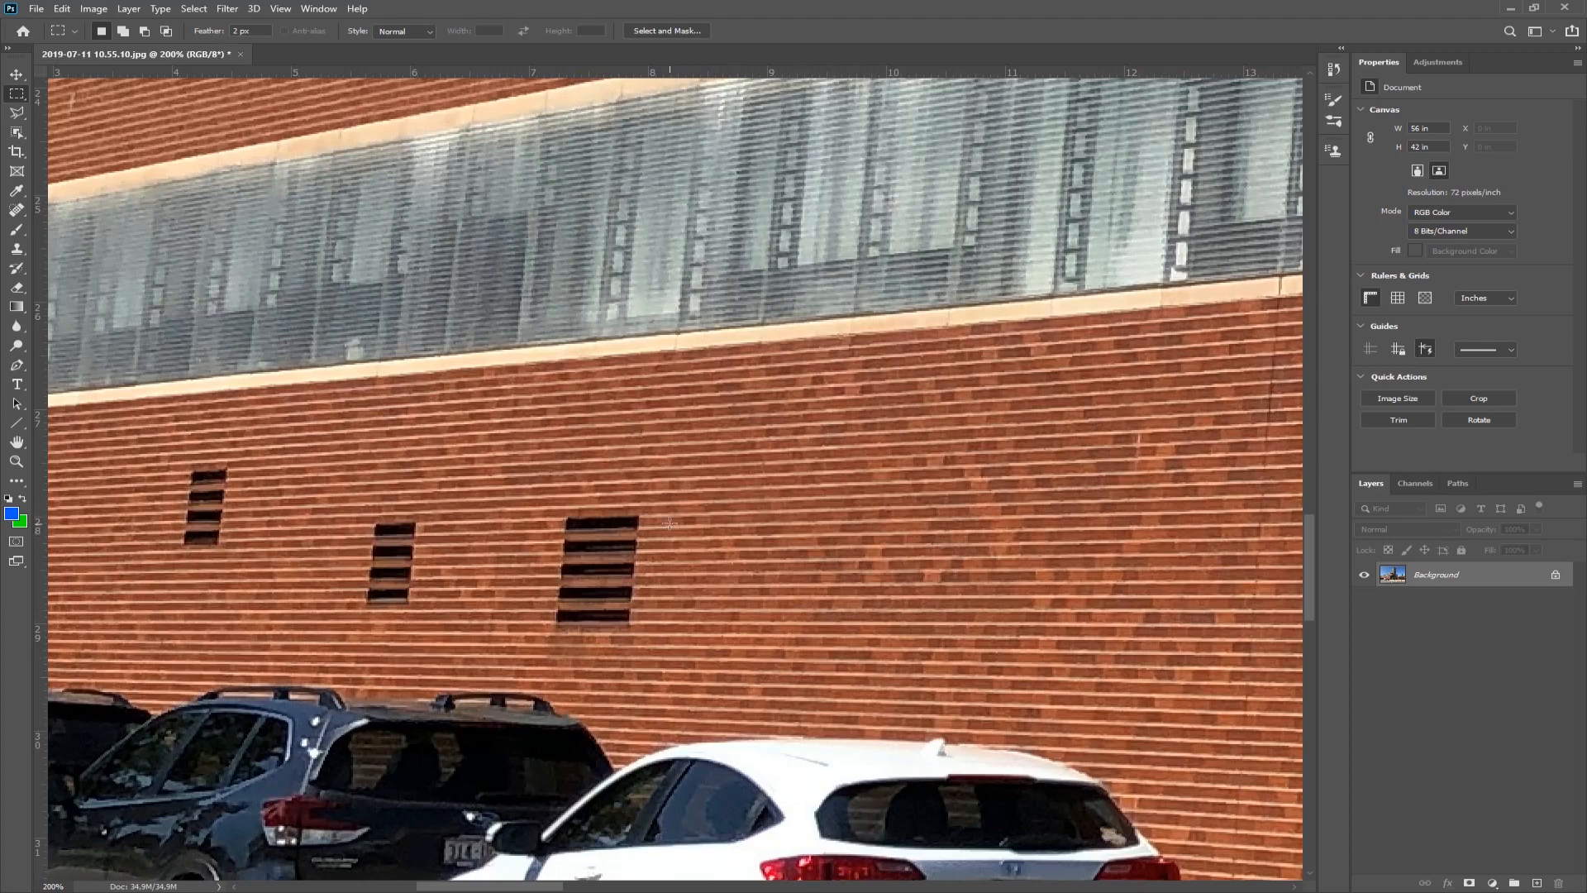
{"action": "left_click_drag", "start_coordinate": [693, 494], "coordinate": [794, 648]}
{"action": "key", "text": "ctrl+j"}
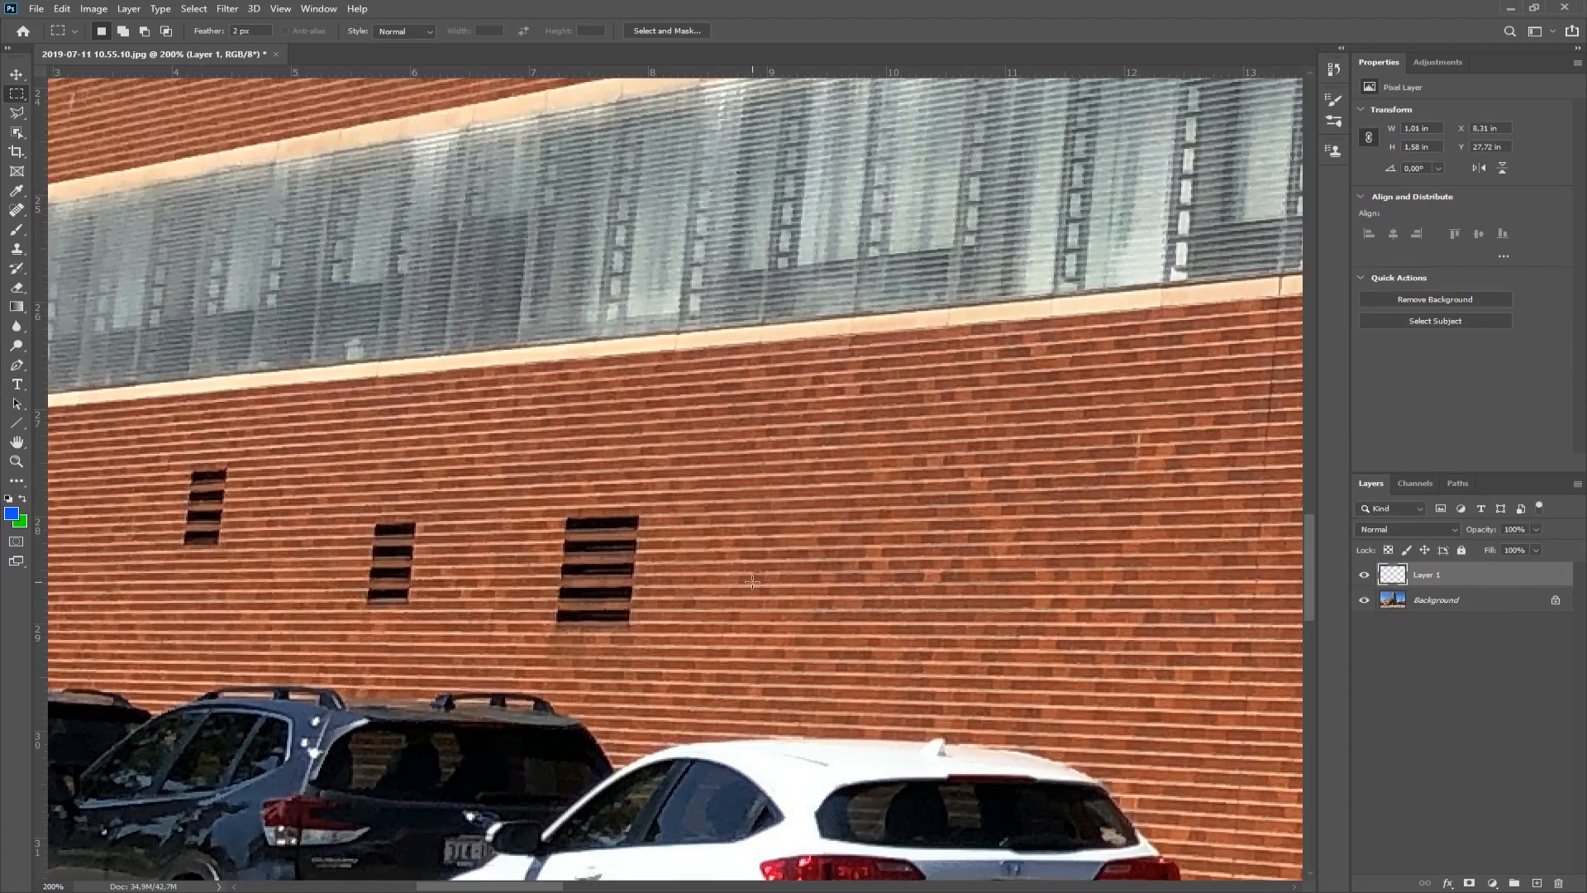
{"action": "key", "text": "v"}
{"action": "left_click_drag", "start_coordinate": [724, 577], "coordinate": [590, 583]}
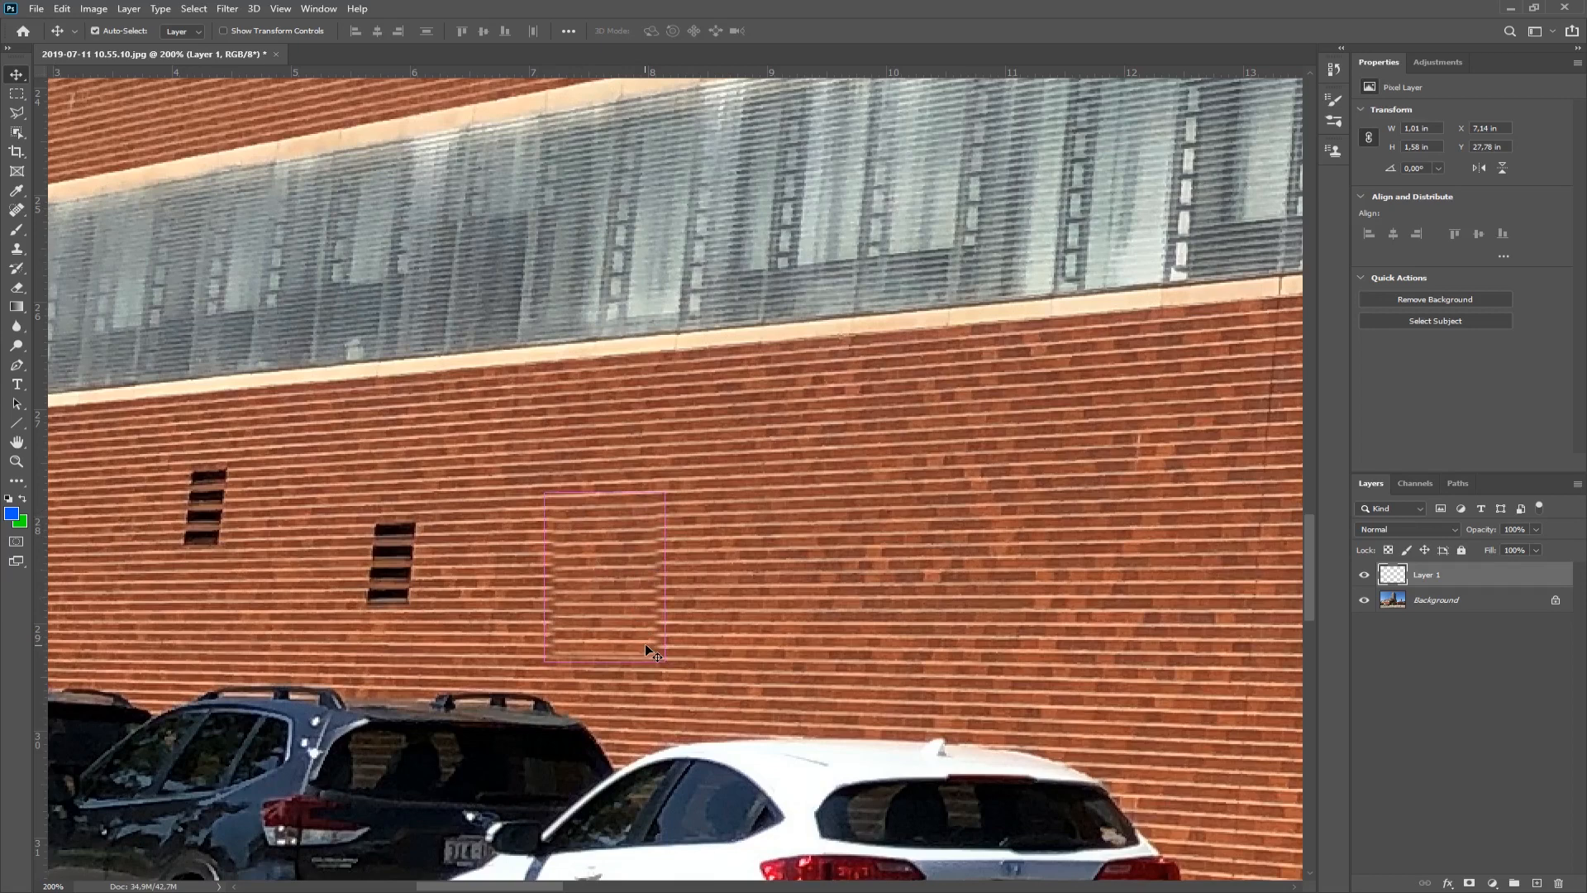
Step: Scale the brick patch over the largest vent to about 95% and align it with the surrounding brick courses
{"action": "key", "text": "ctrl+t"}
{"action": "left_click_drag", "start_coordinate": [666, 664], "coordinate": [666, 652]}
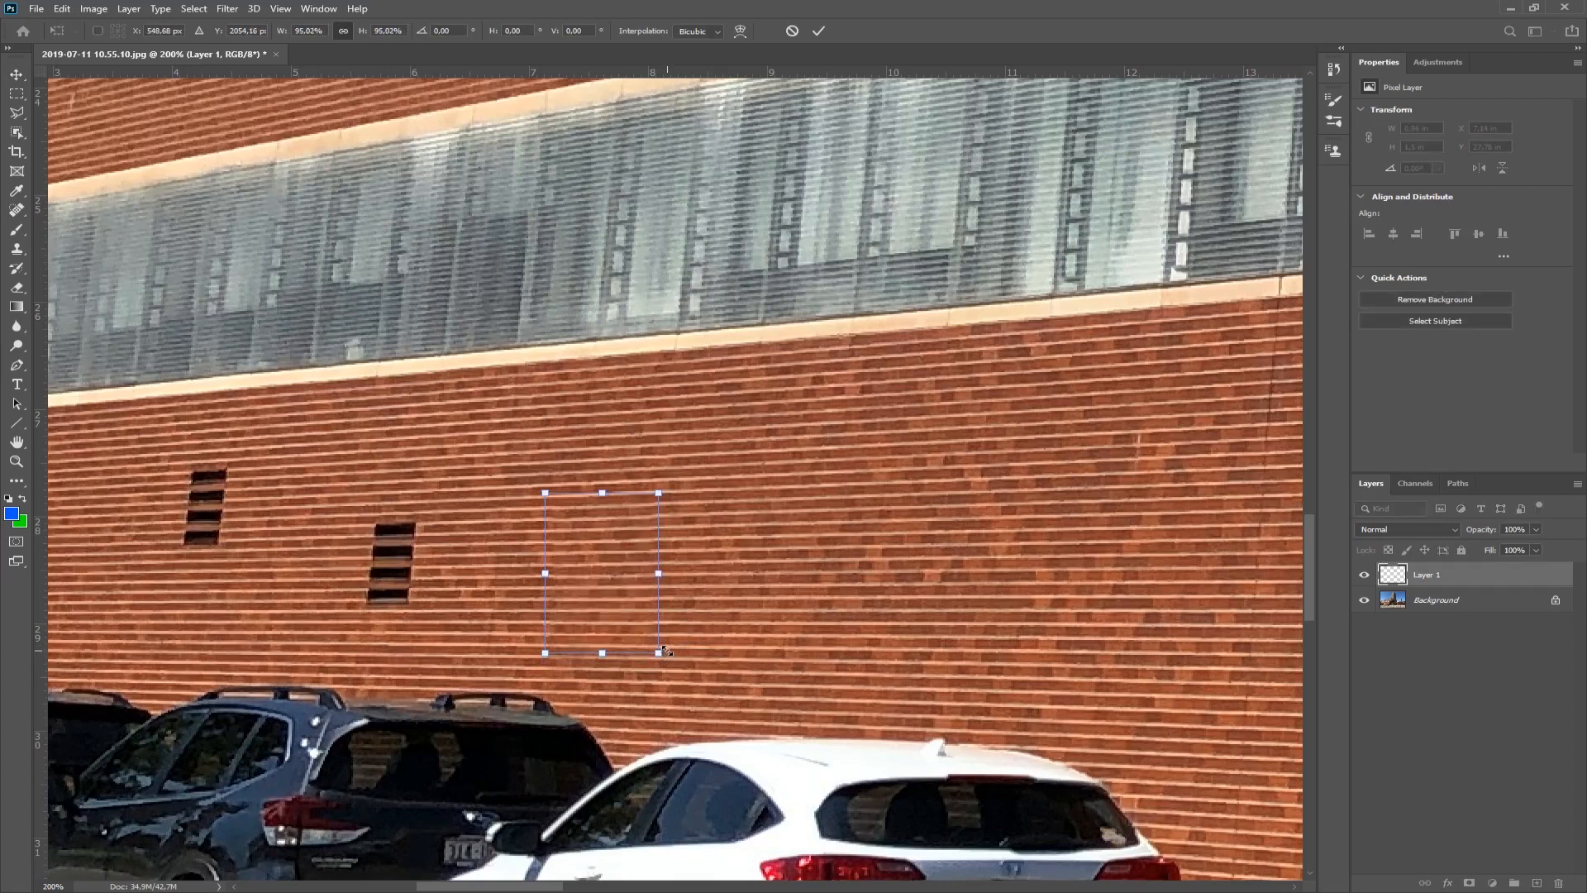
{"action": "key", "text": "Return"}
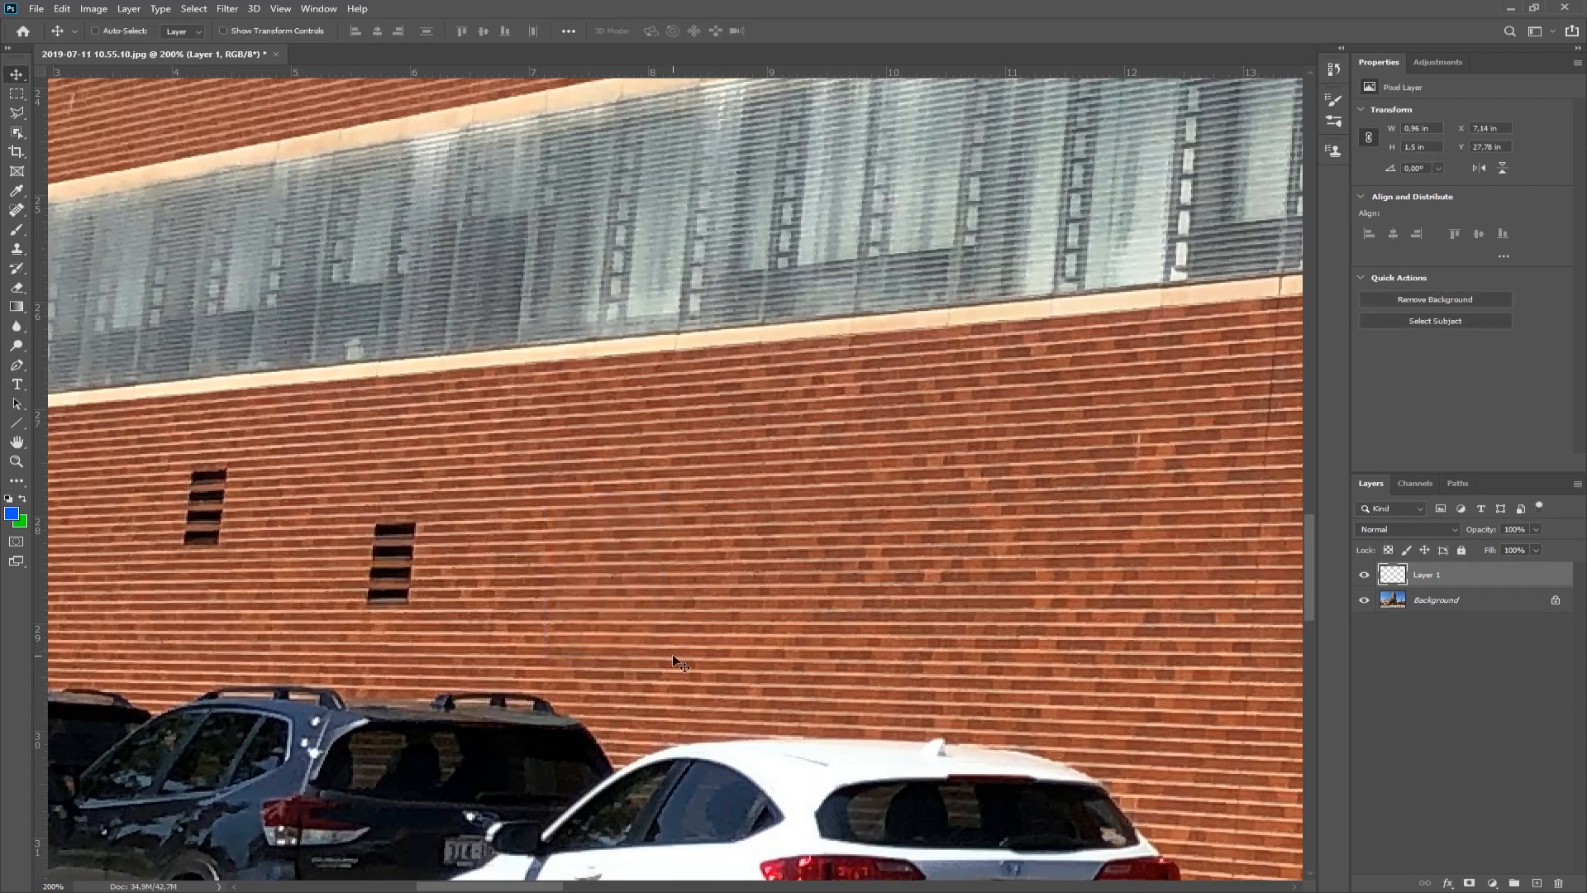
{"action": "mouse_move", "coordinate": [610, 589]}
{"action": "left_mouse_down"}
{"action": "mouse_move", "coordinate": [924, 576]}
{"action": "mouse_move", "coordinate": [591, 585]}
{"action": "left_mouse_up"}
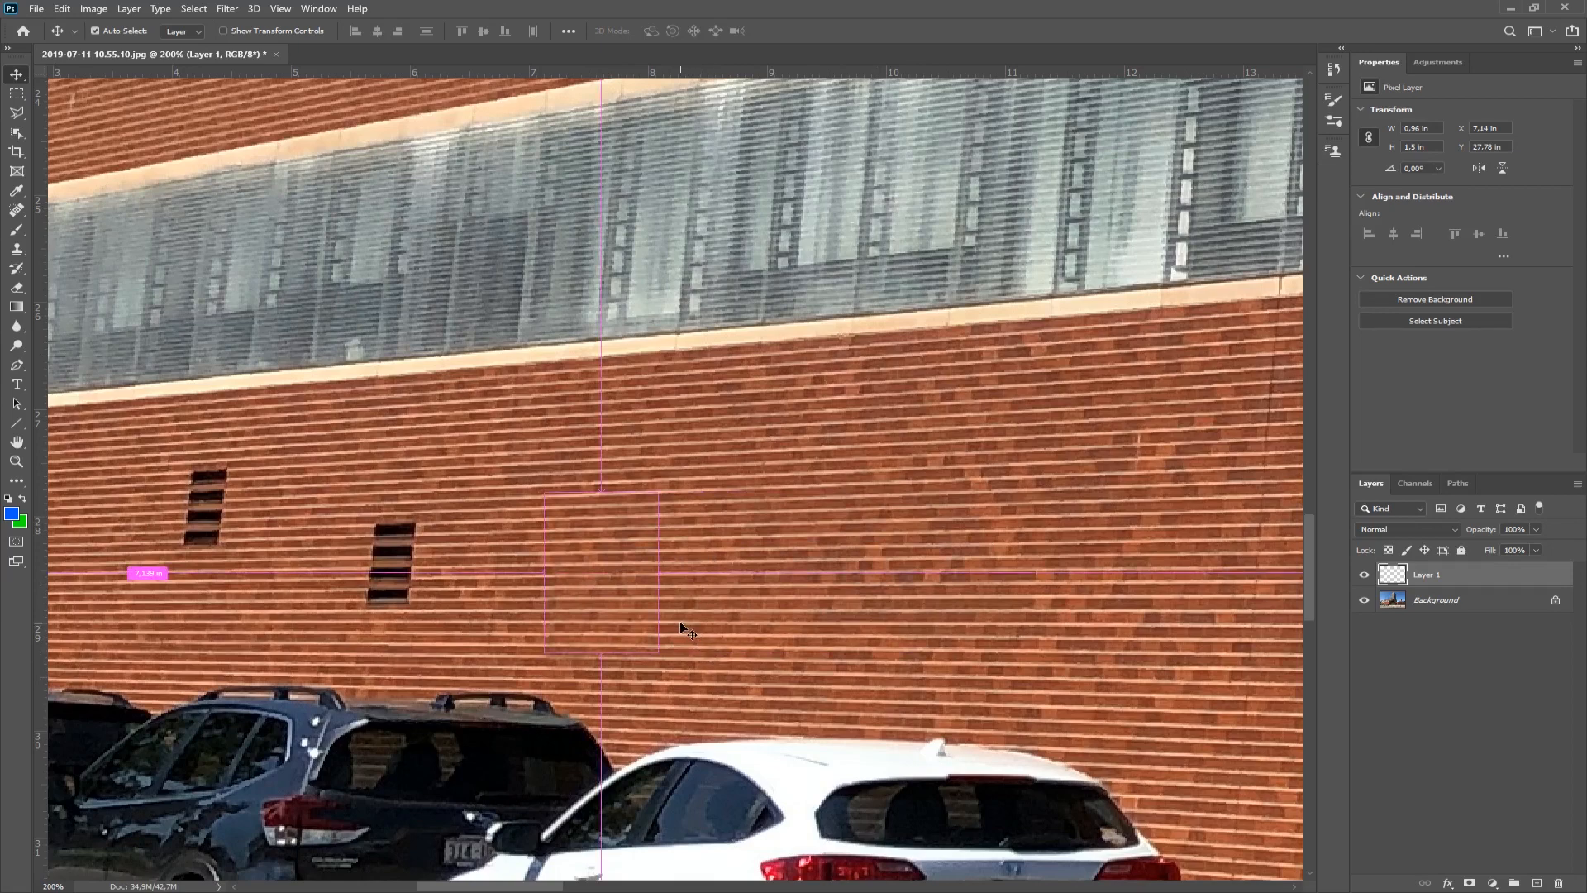
Step: Try to cover the middle vent with another pasted brick patch, and delete the pasted layer
{"action": "key", "text": "ctrl+v"}
{"action": "left_click_drag", "start_coordinate": [682, 507], "coordinate": [395, 578]}
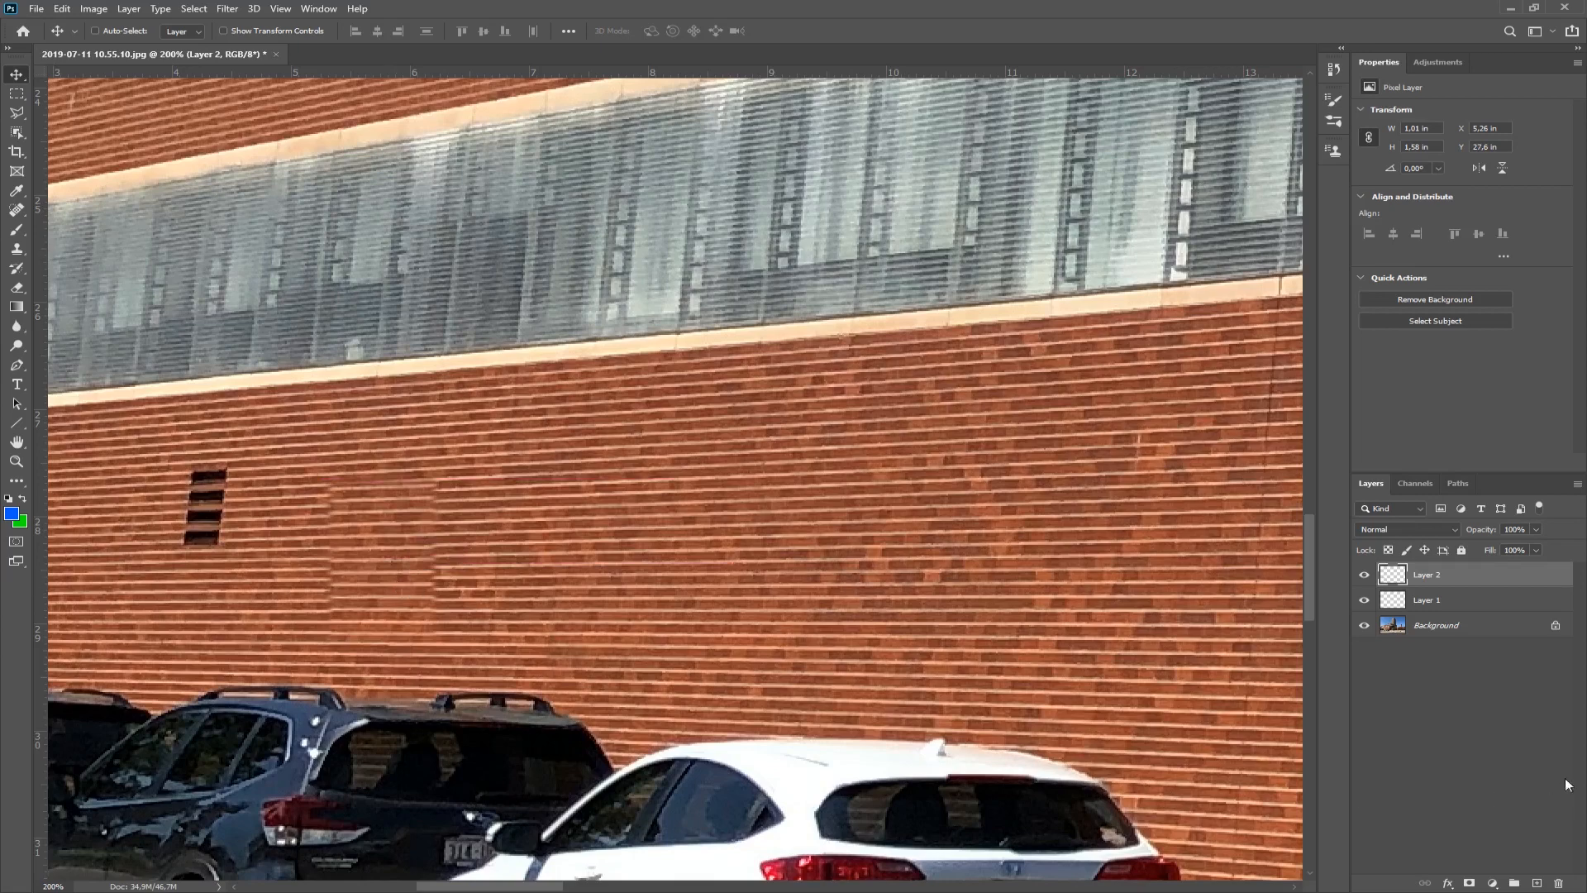
{"action": "left_click_drag", "start_coordinate": [1485, 583], "coordinate": [1558, 882]}
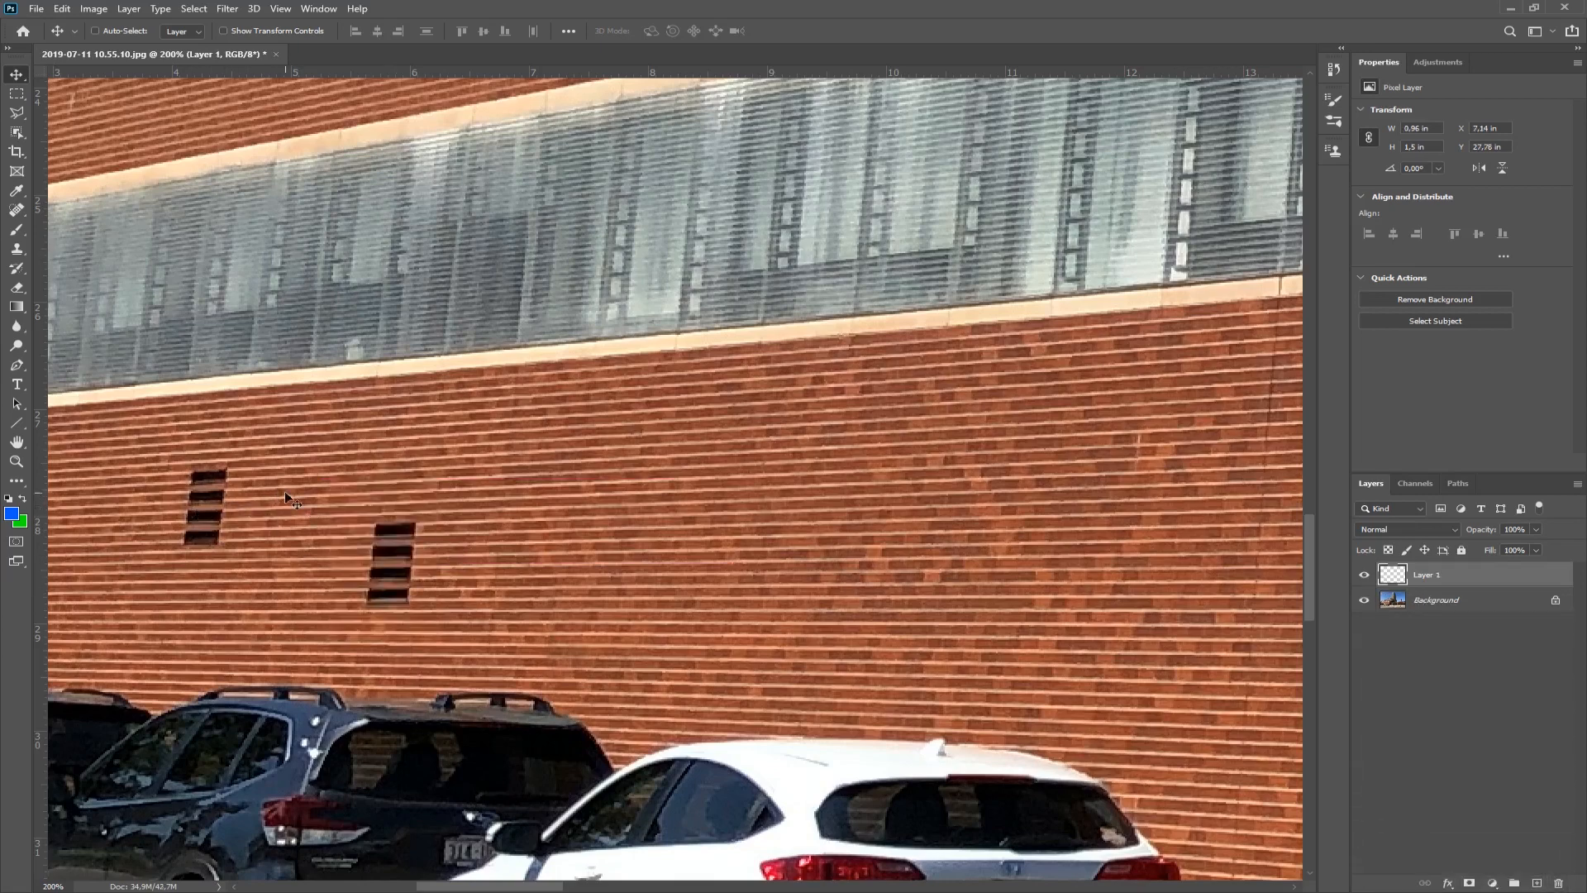
Step: Copy a narrow brick area of about 0.6 × 1.3 in between the two remaining vents from the Background to a new layer
{"action": "left_click", "coordinate": [16, 93]}
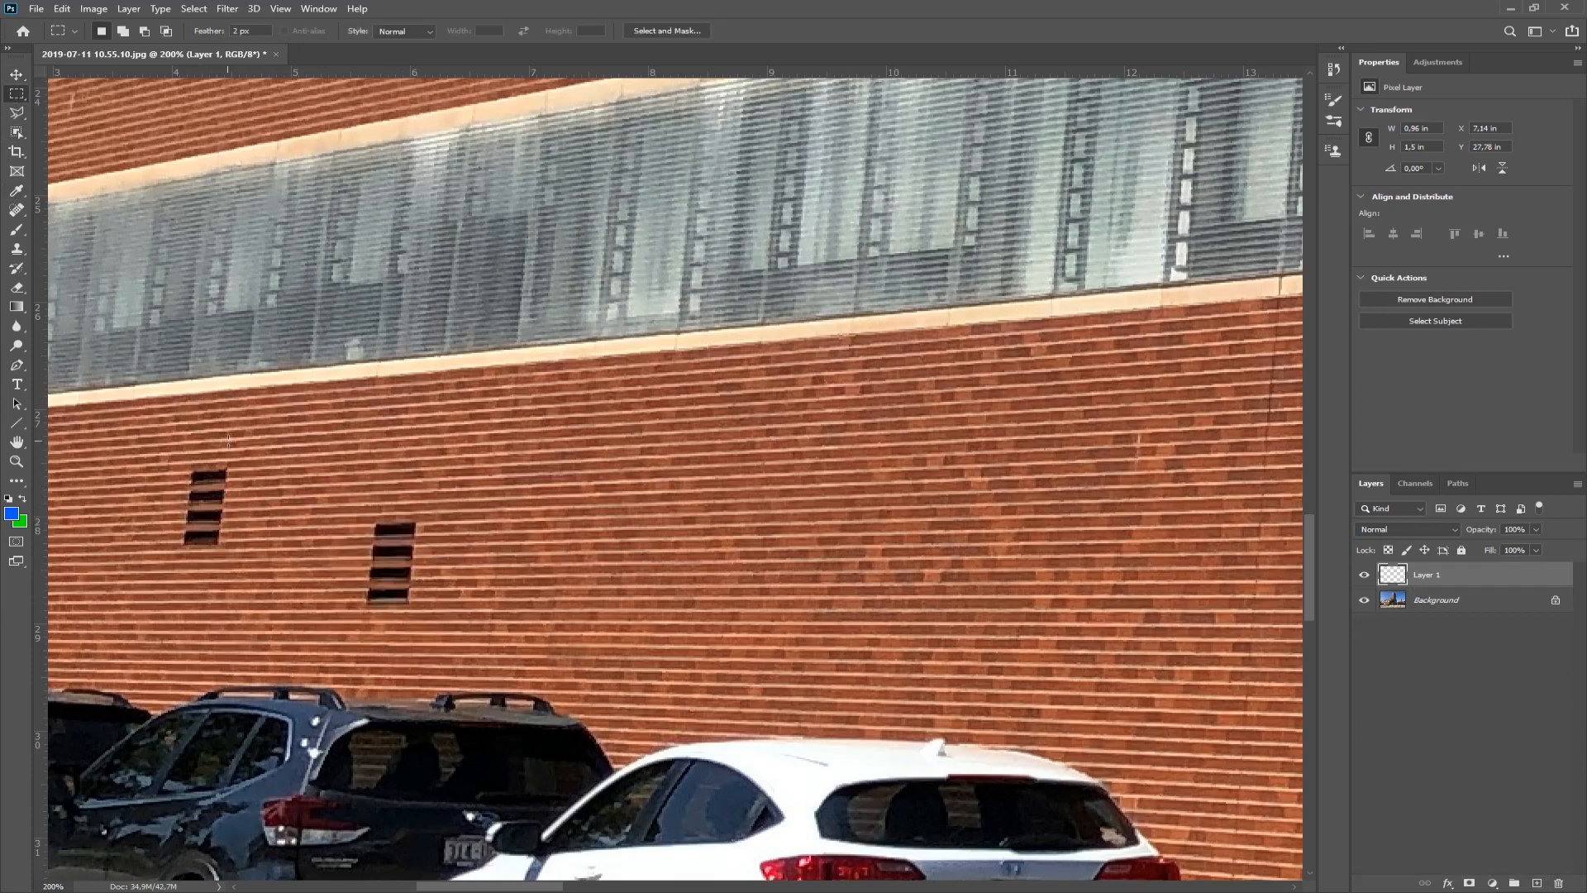
{"action": "left_click_drag", "start_coordinate": [242, 448], "coordinate": [293, 570]}
{"action": "key", "text": "ctrl+c"}
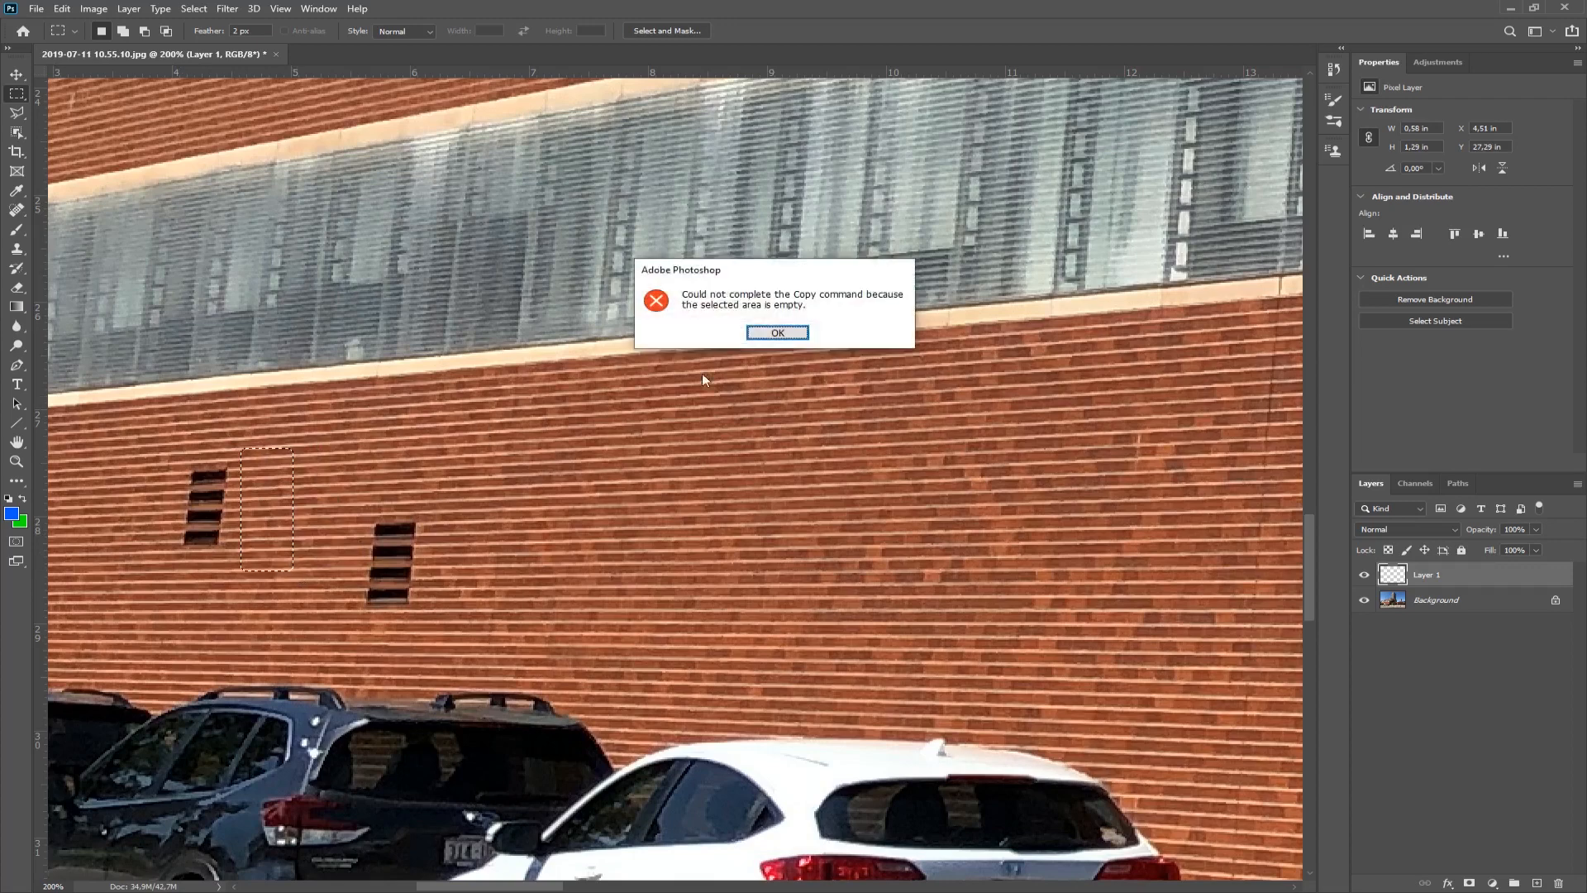
{"action": "left_click", "coordinate": [762, 335]}
{"action": "left_click", "coordinate": [1463, 601]}
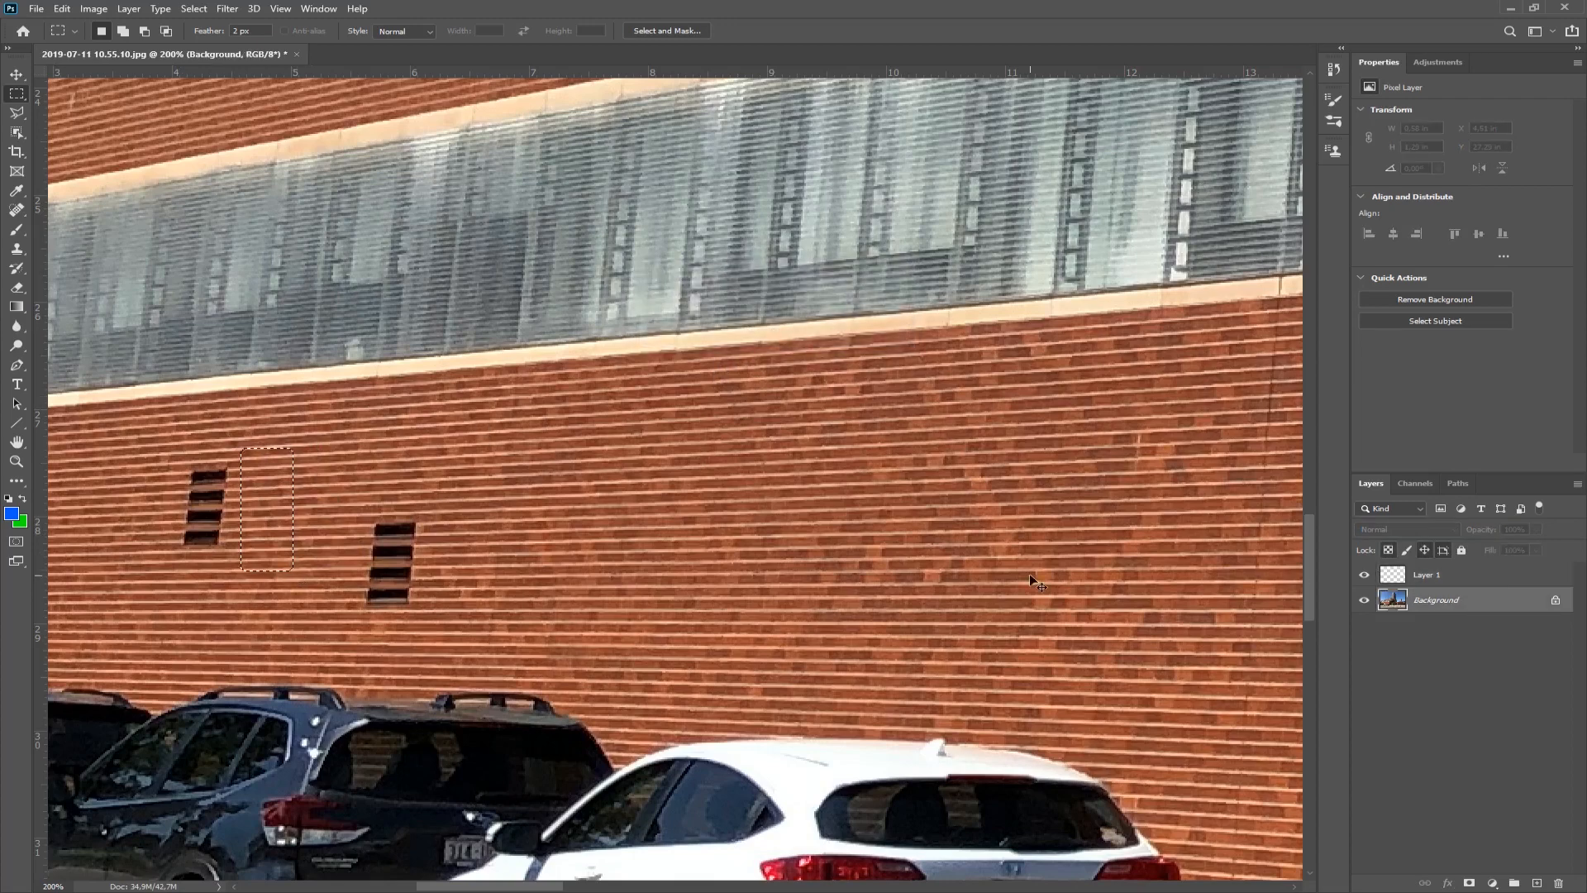
{"action": "key", "text": "ctrl+j"}
Step: Move the copied narrow brick patch over the leftmost wall vent and nudge it up to meet the brick courses
{"action": "key", "text": "v"}
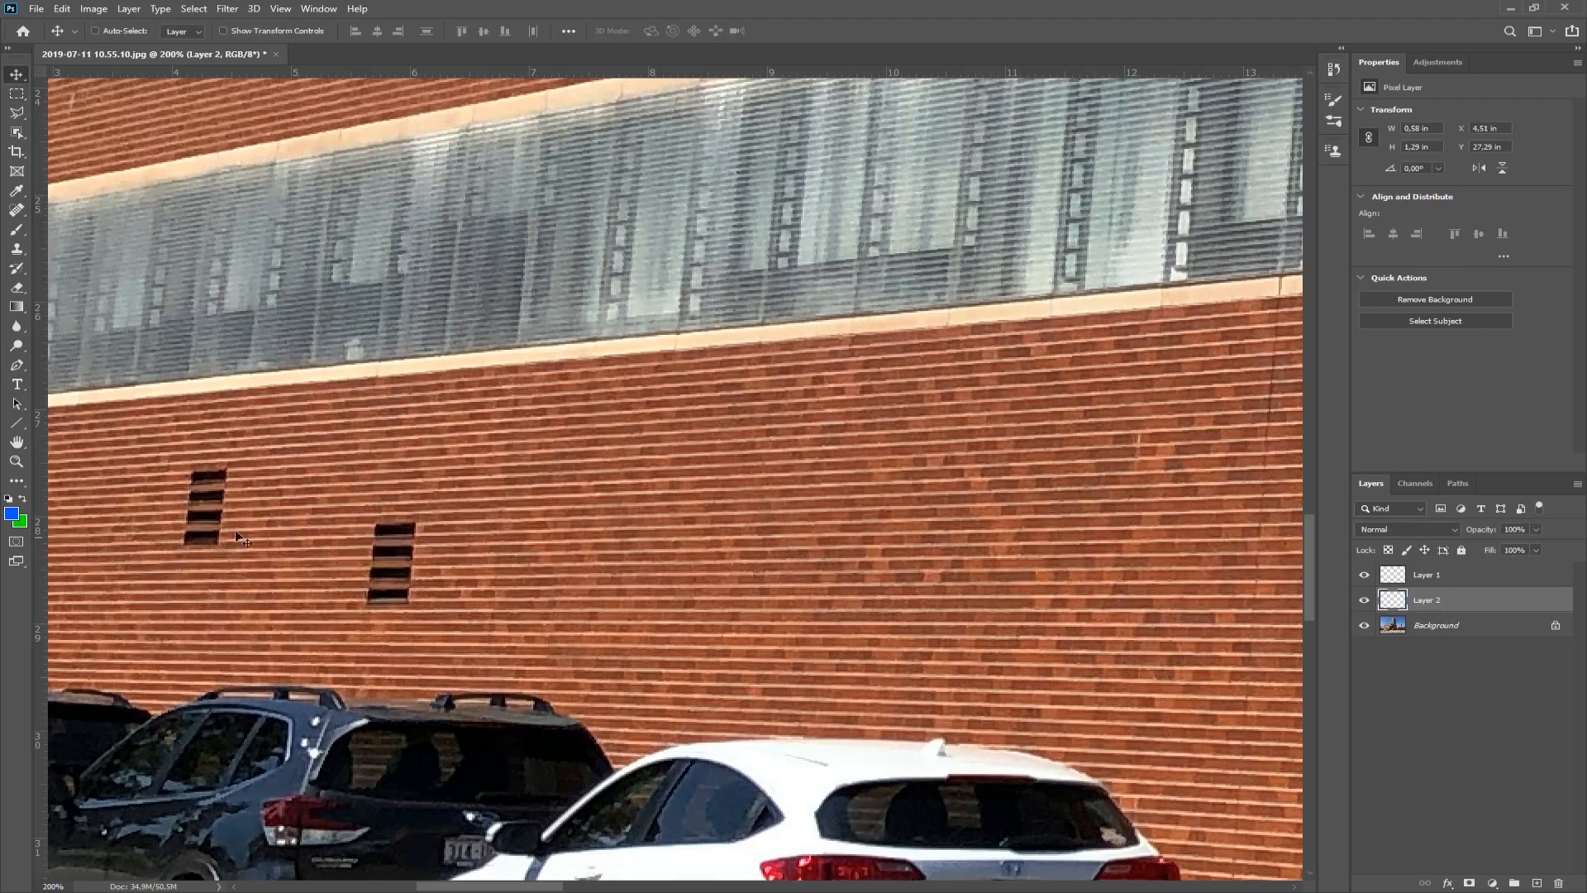
{"action": "left_click_drag", "start_coordinate": [260, 513], "coordinate": [191, 513]}
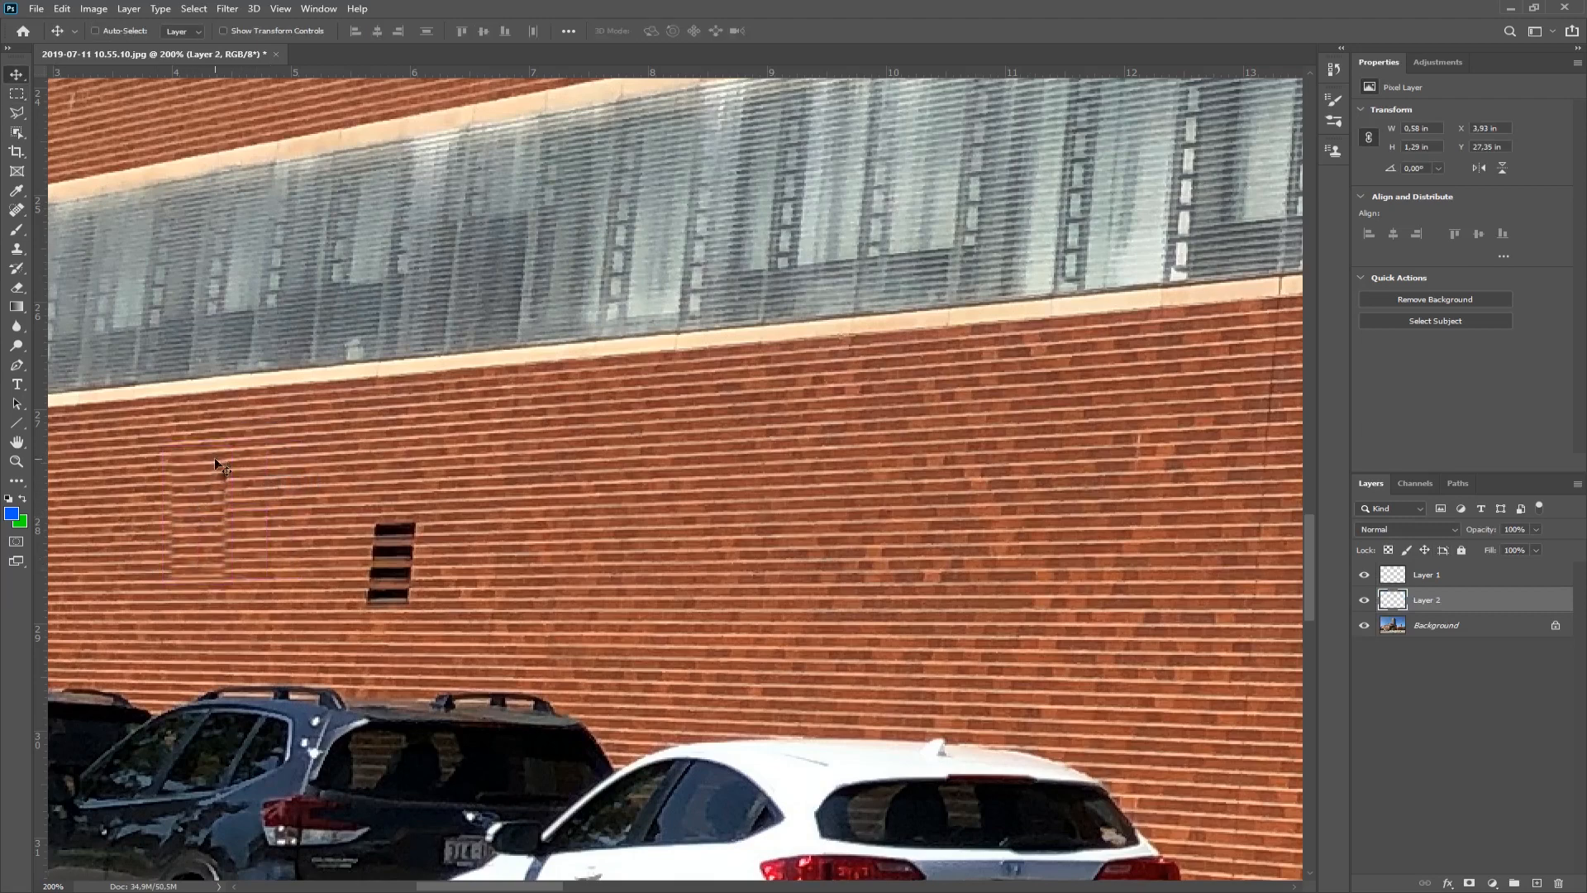
{"action": "key", "text": "Up"}
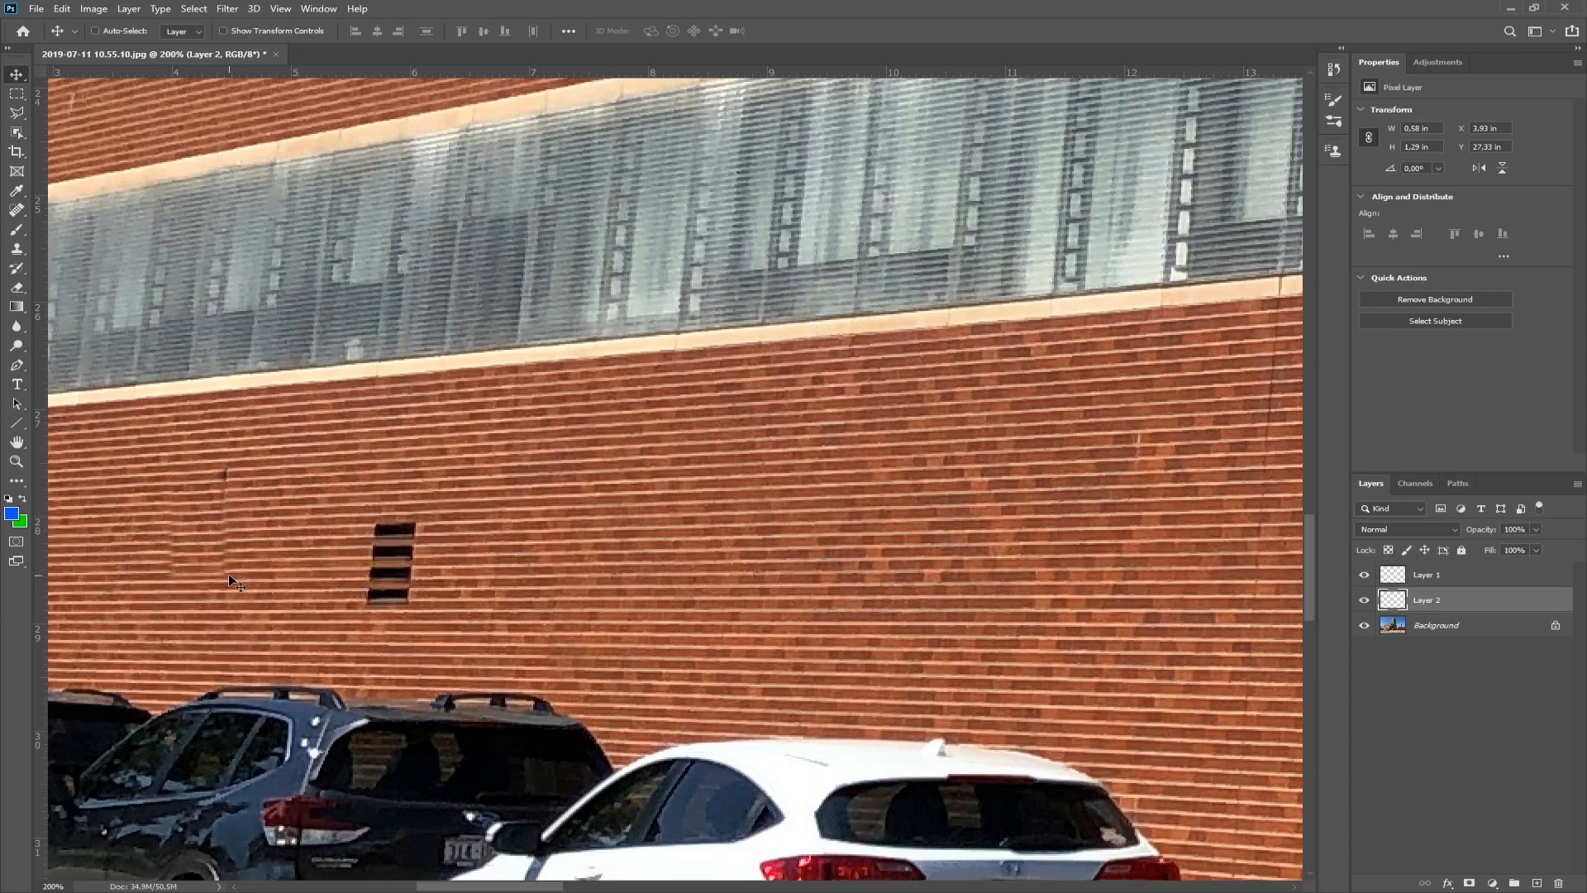
Step: Scale the patch over the leftmost vent to about 97% and nudge it right into line with the bricks
{"action": "key", "text": "ctrl+t"}
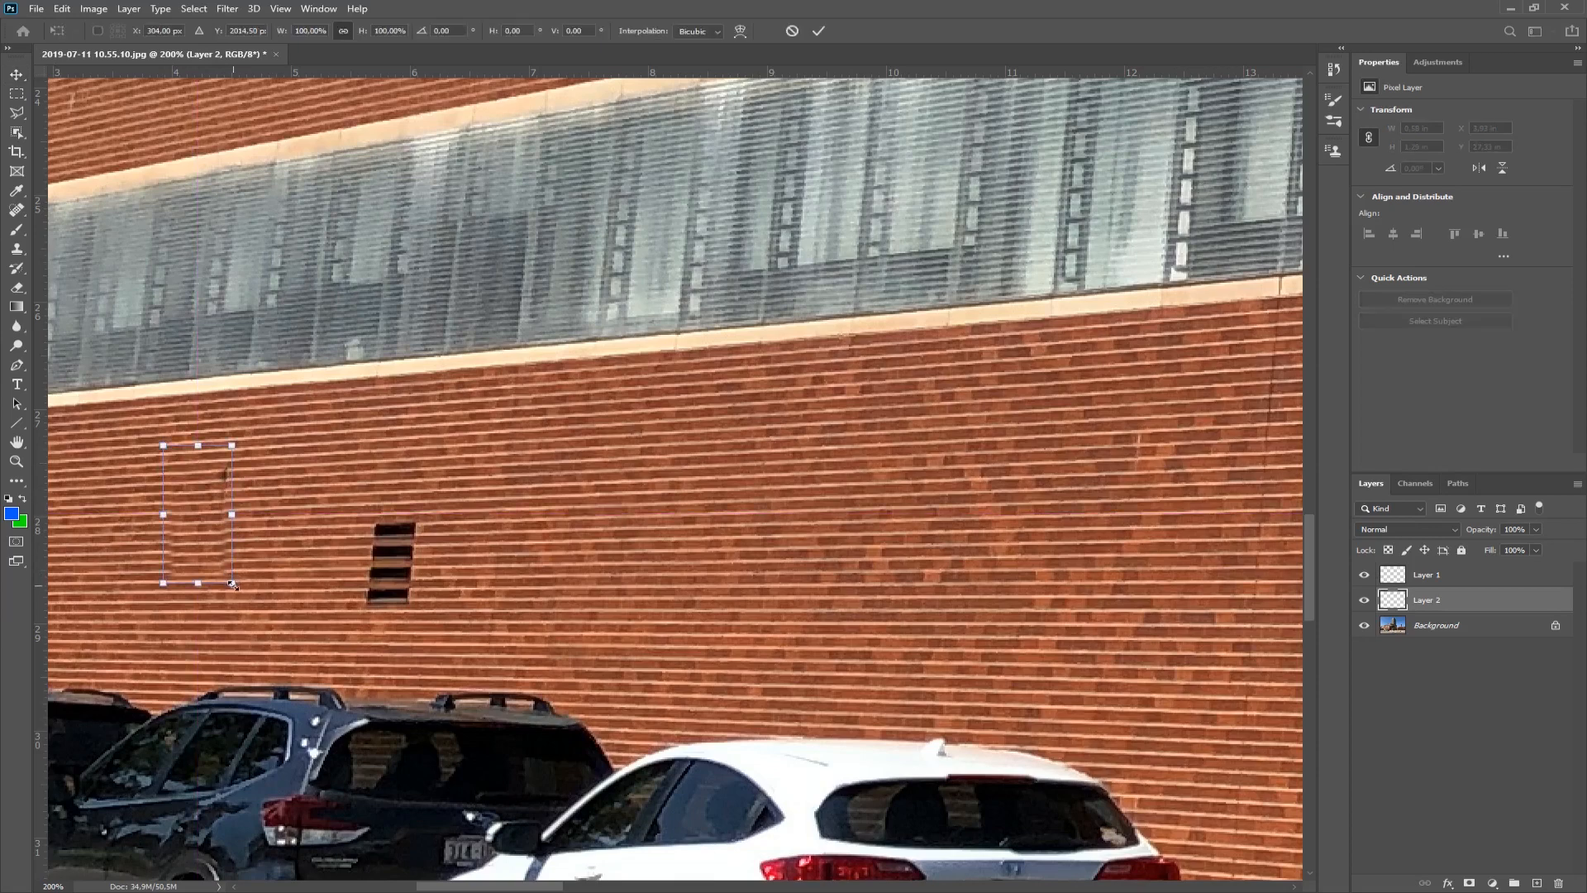
{"action": "left_click_drag", "start_coordinate": [233, 584], "coordinate": [231, 580]}
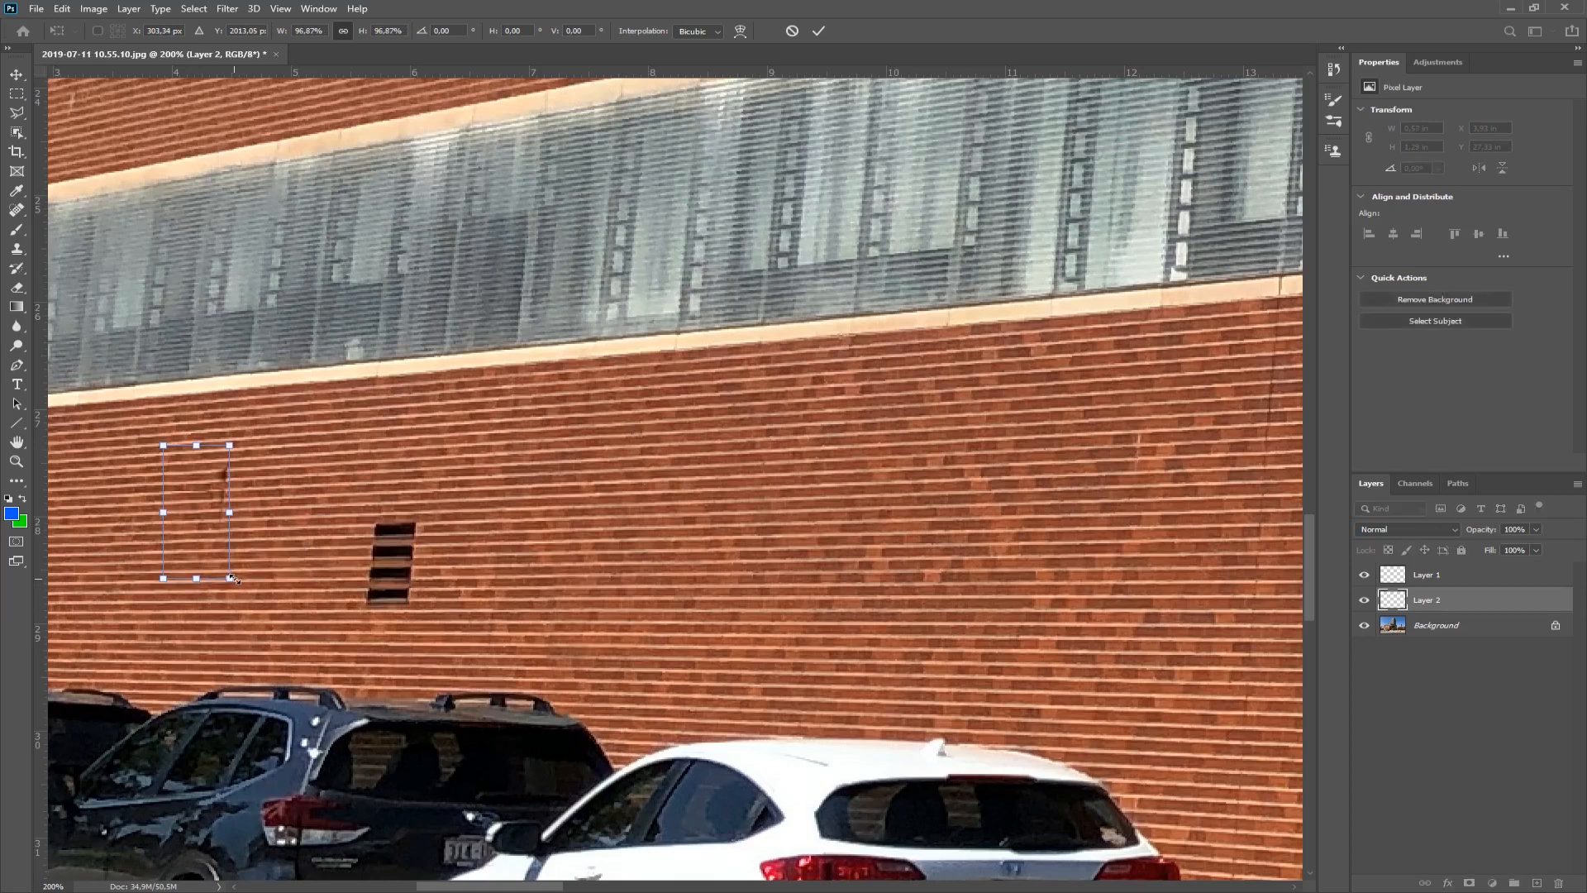
{"action": "key", "text": "Return"}
{"action": "key", "text": "Right"}
{"action": "key", "text": "Right"}
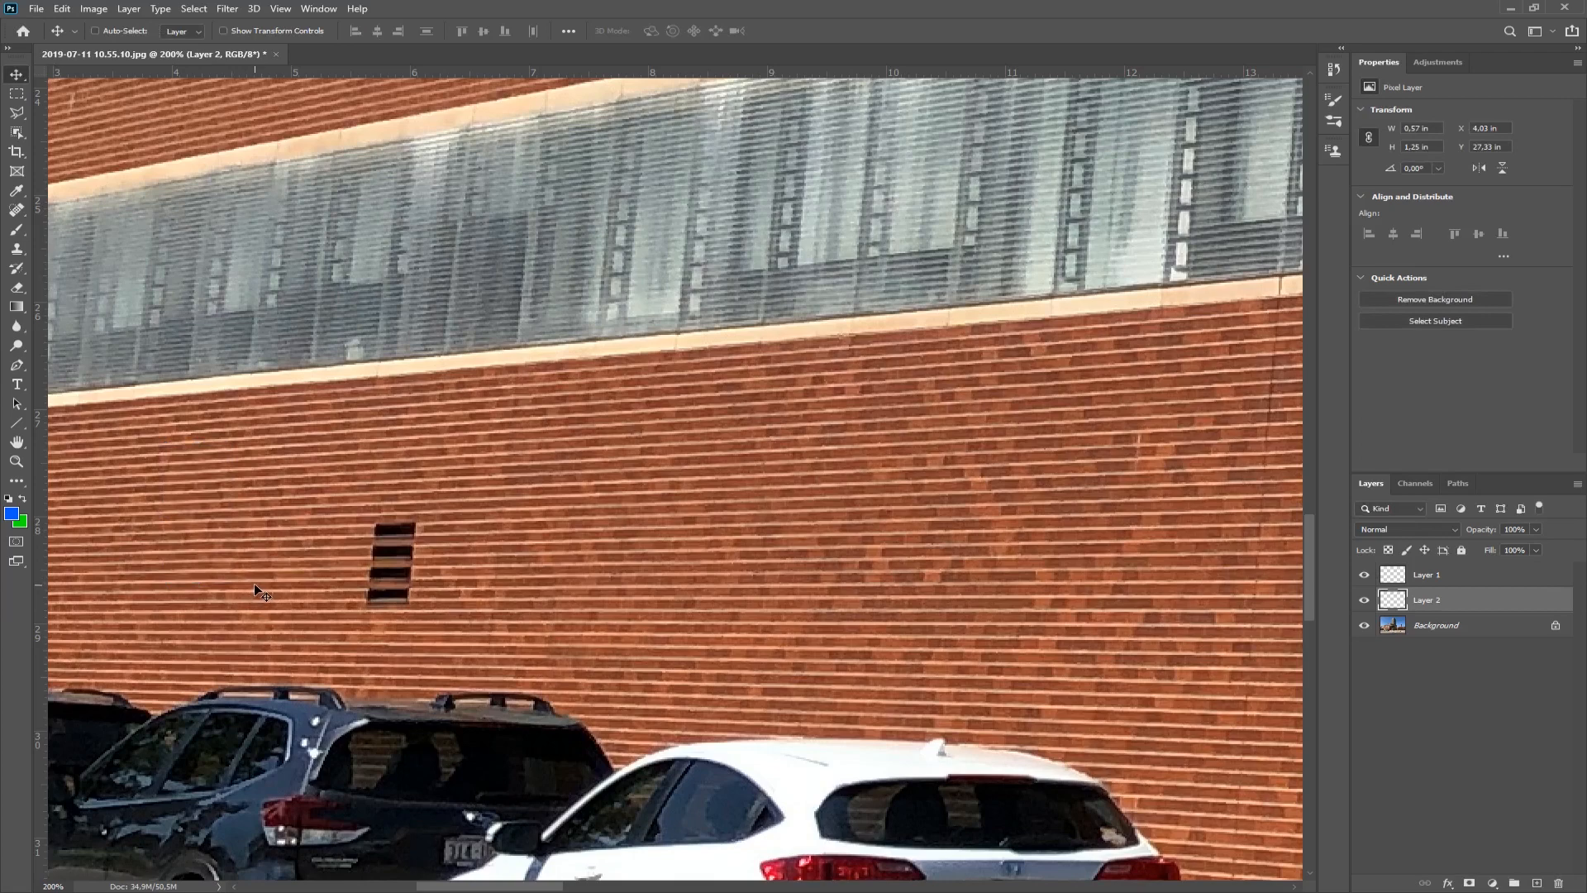
Step: Hide Layer 1 and Layer 2 so the original wall vents show, and fit the whole photo on screen
{"action": "left_click", "coordinate": [1453, 573]}
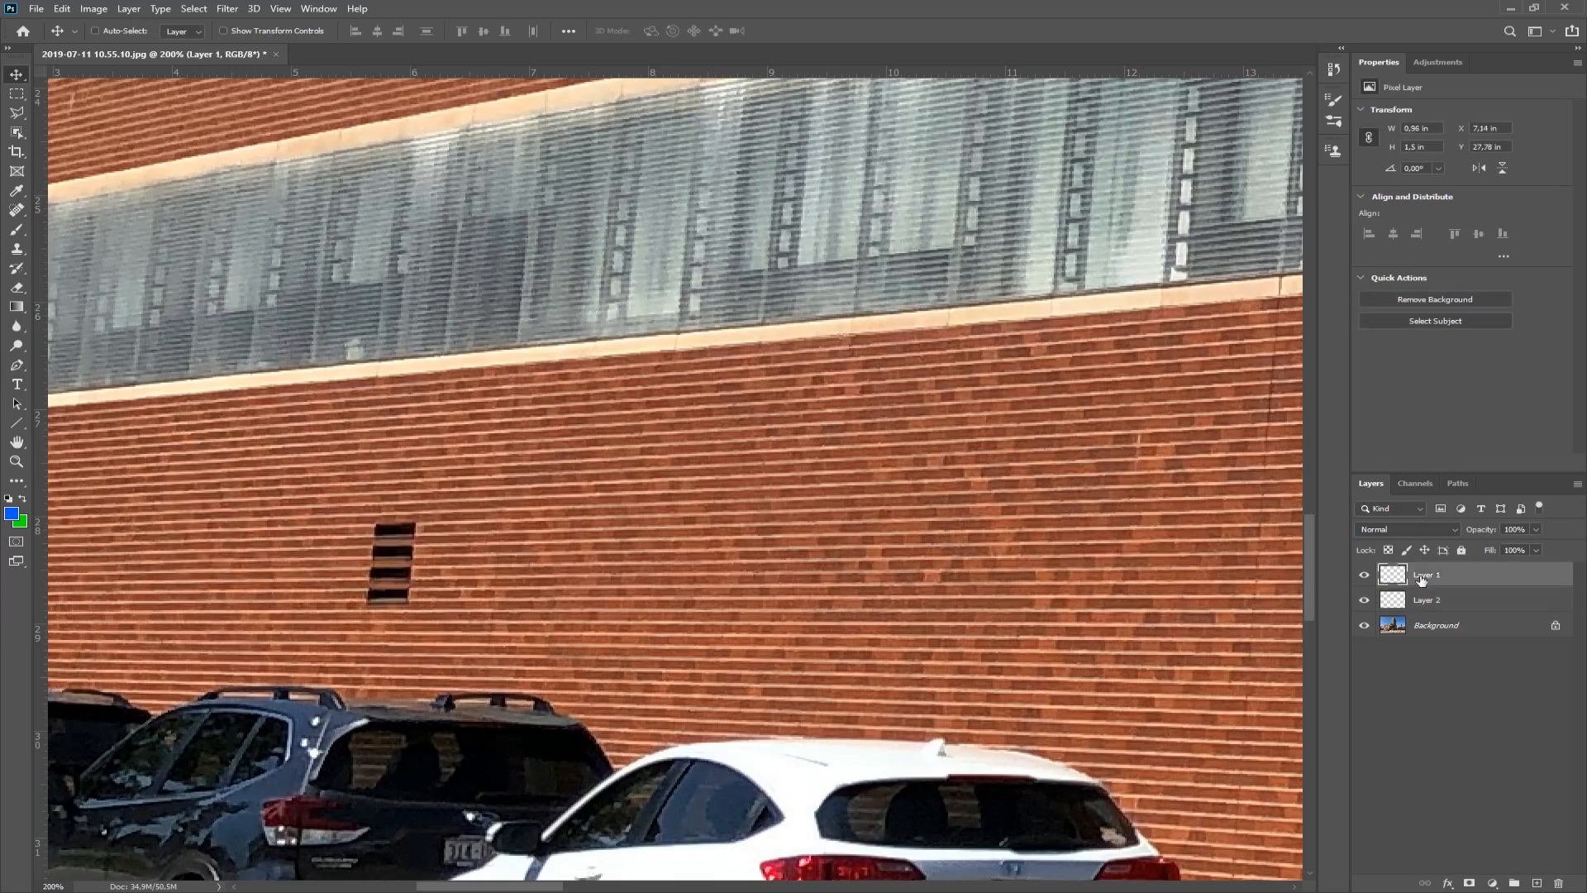
{"action": "left_click_drag", "start_coordinate": [1364, 574], "coordinate": [1364, 600]}
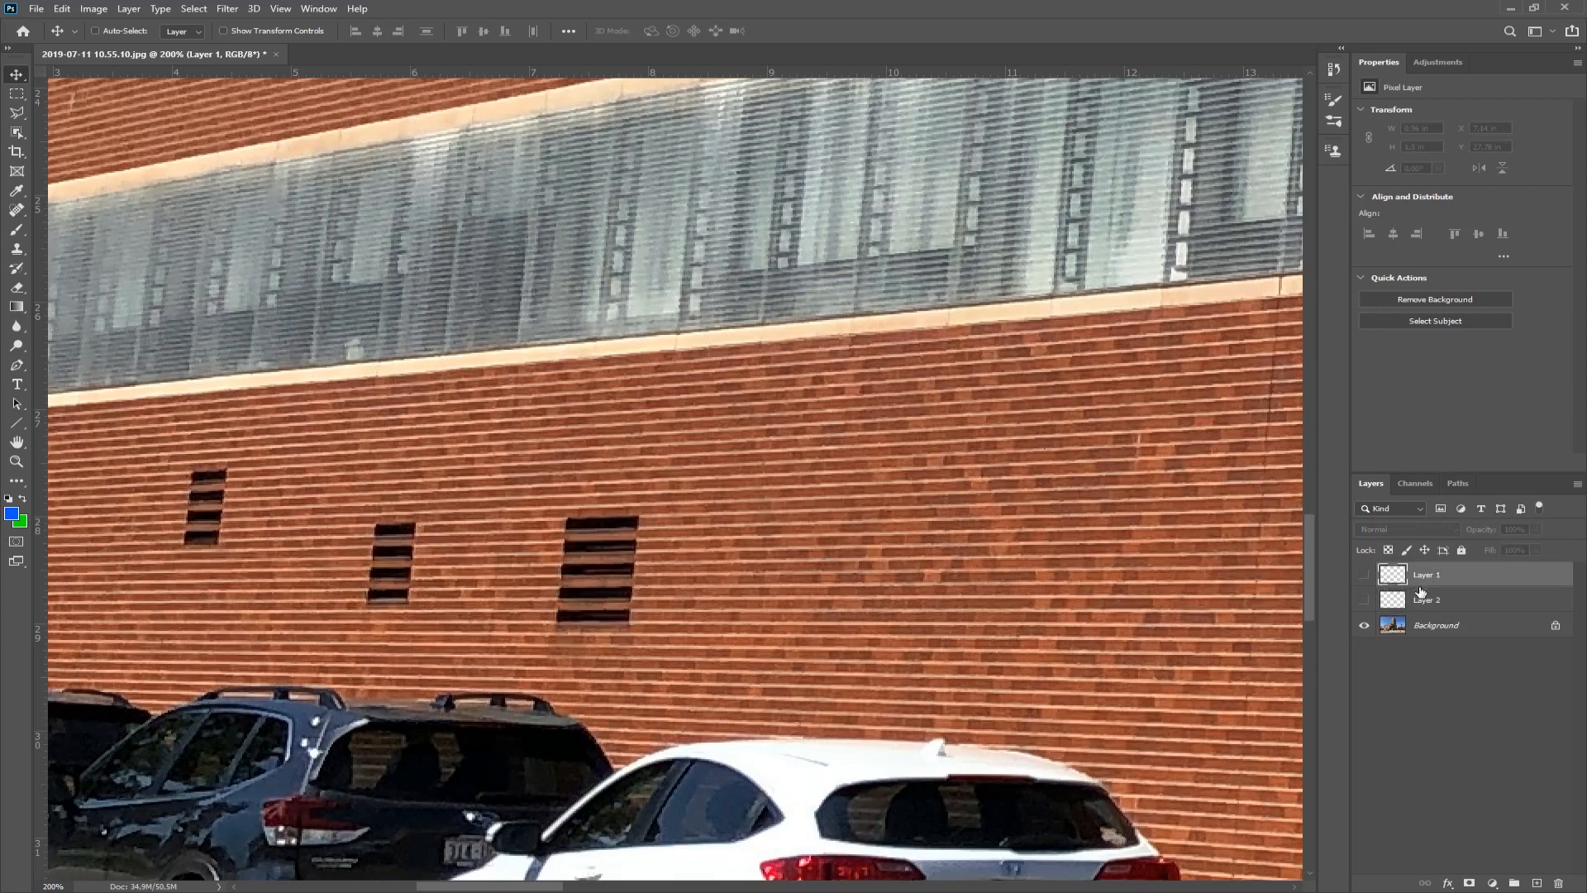
{"action": "left_click", "coordinate": [18, 462]}
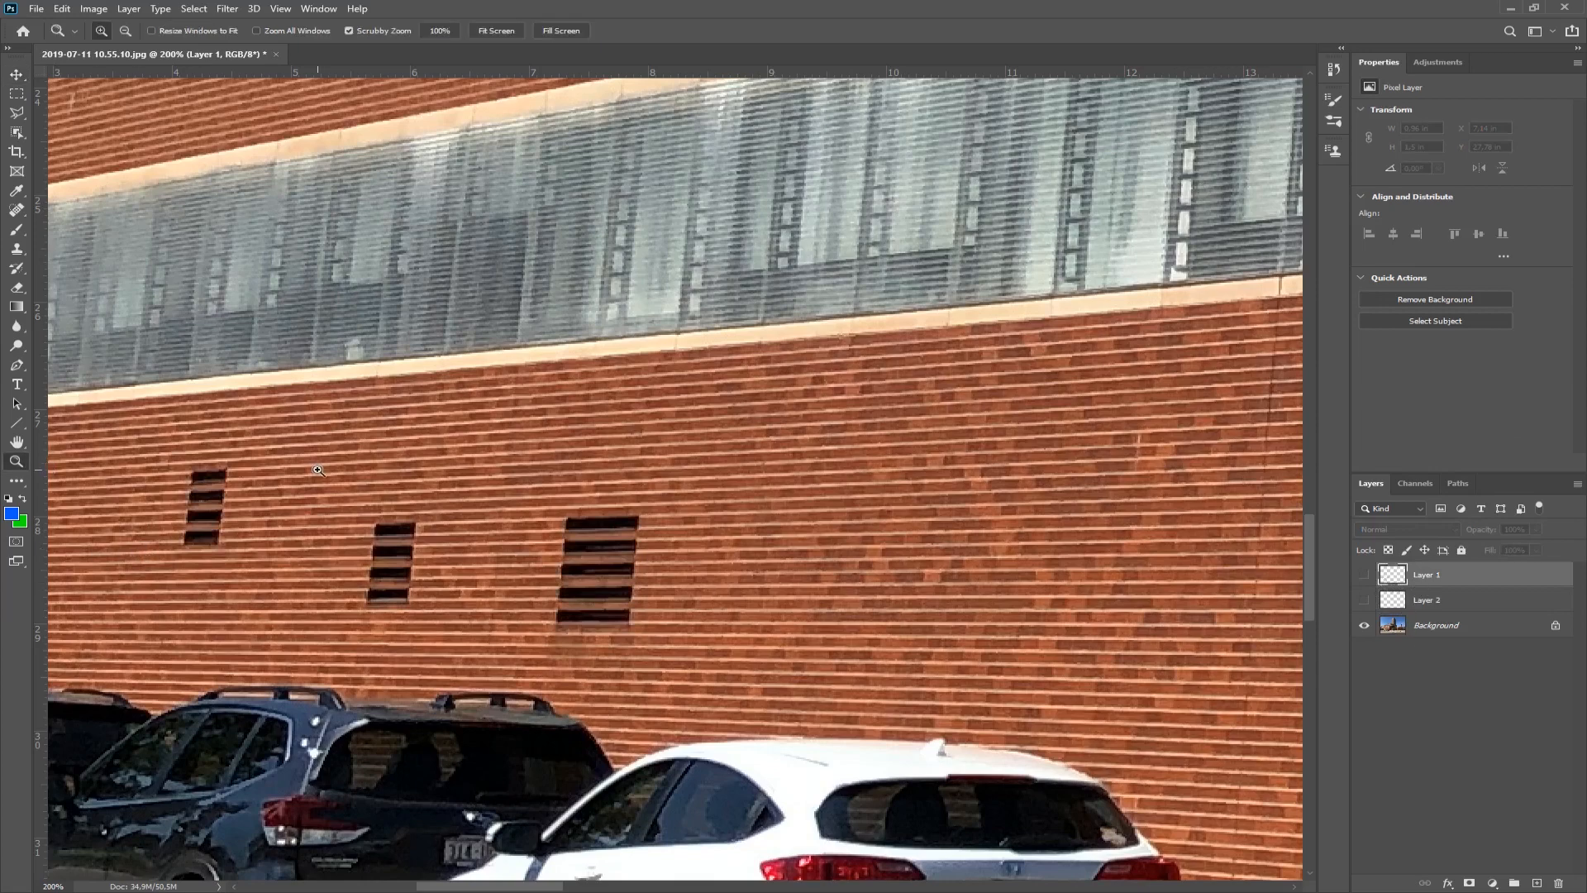
{"action": "right_click", "coordinate": [318, 472]}
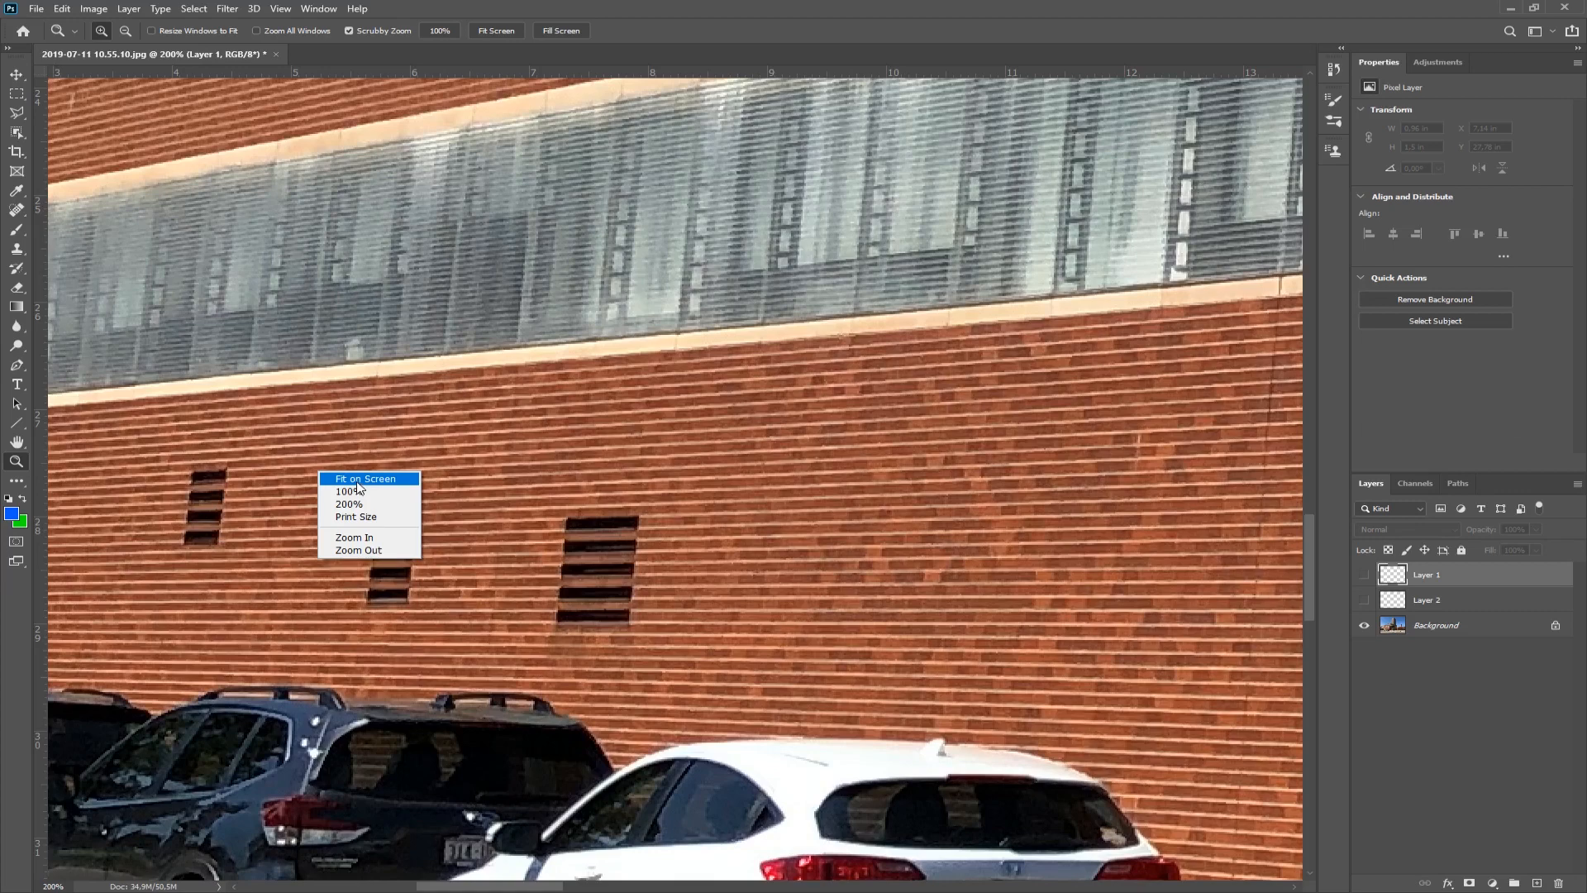
{"action": "left_click", "coordinate": [357, 480]}
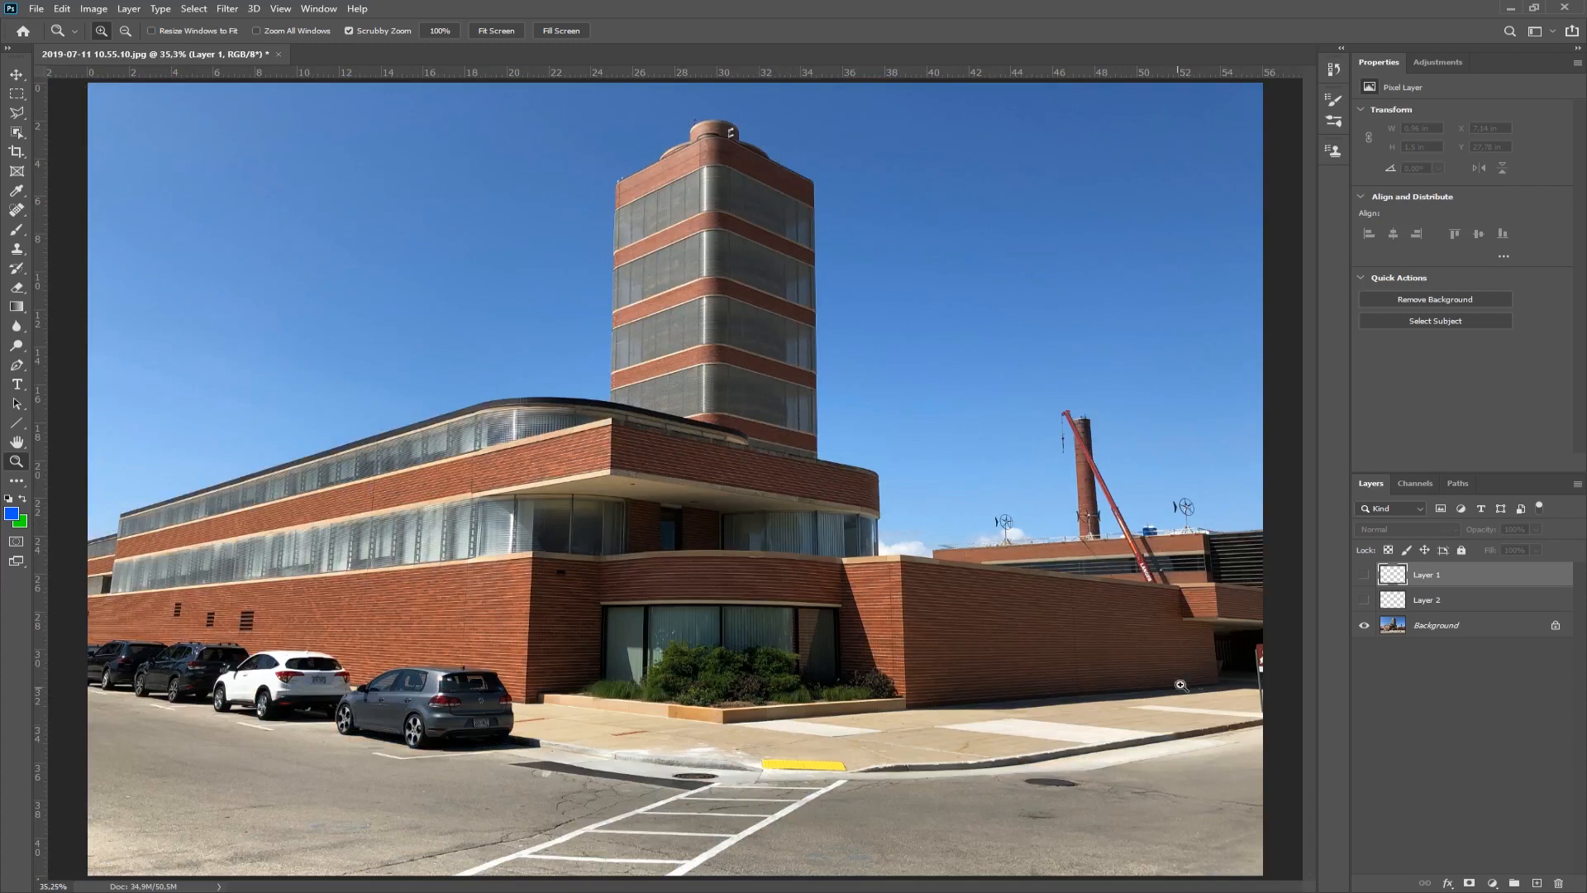
Step: Add a new empty layer directly above the Background and open the Vanishing Point filter on it
{"action": "left_click", "coordinate": [1435, 628]}
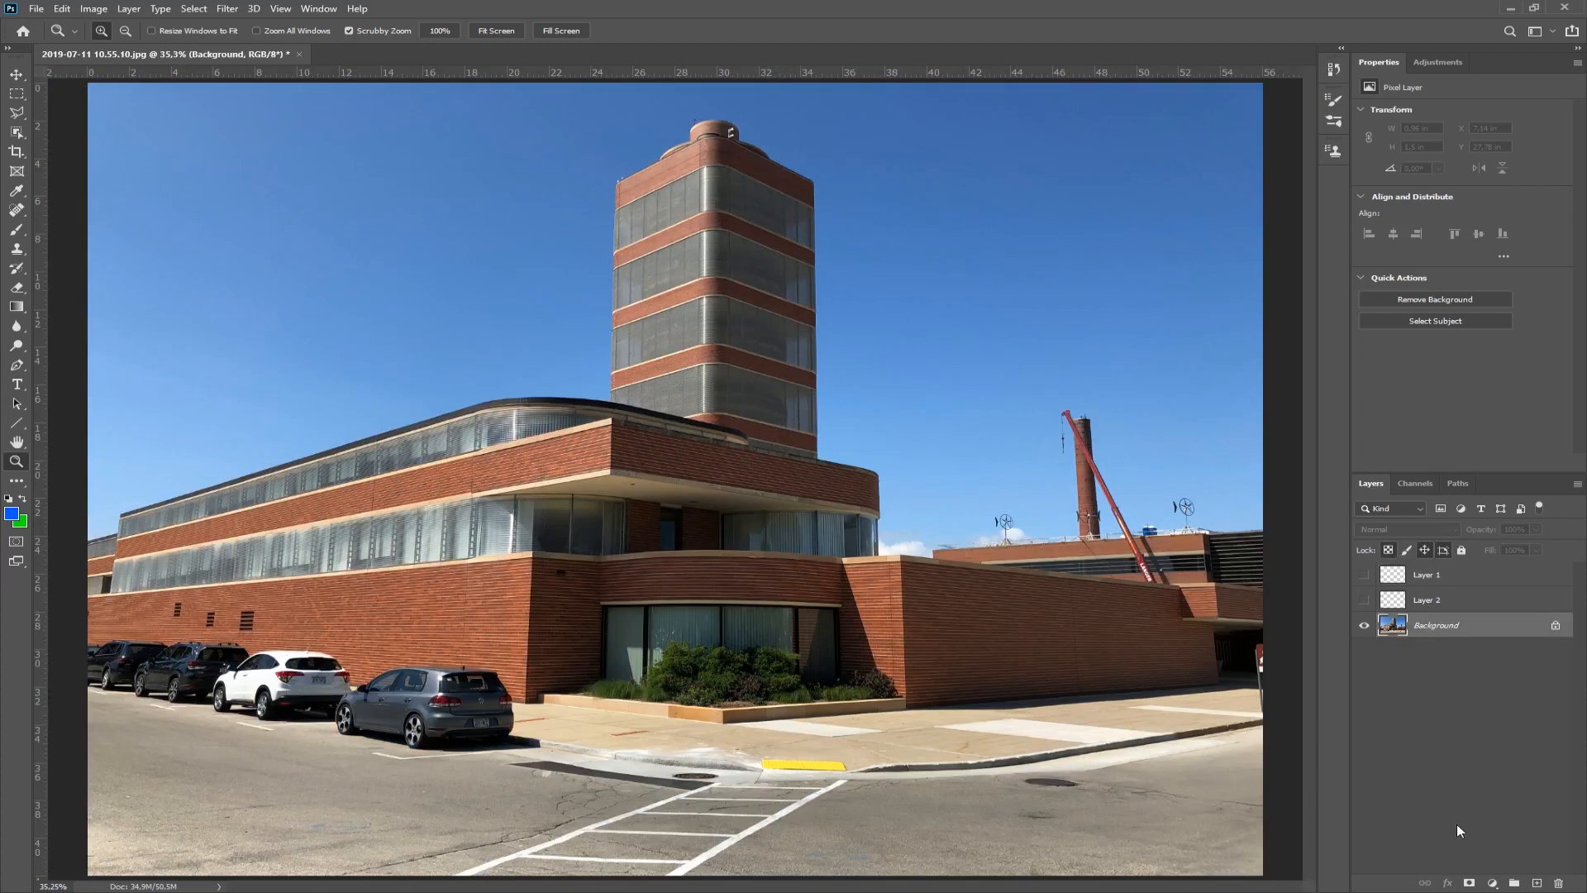
{"action": "left_click", "coordinate": [1536, 883]}
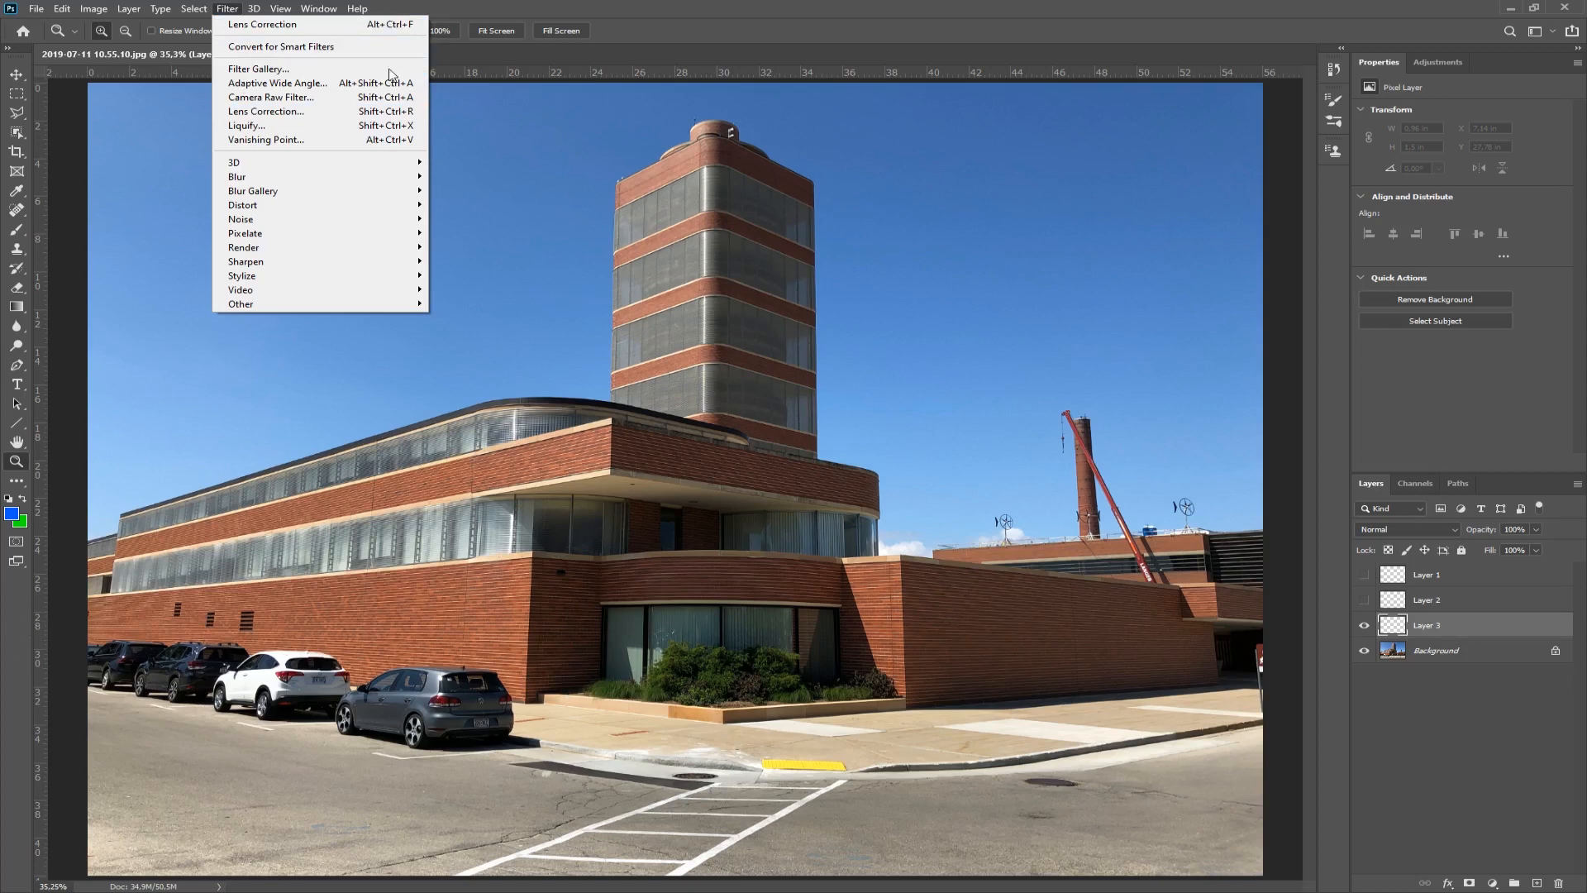
{"action": "left_click", "coordinate": [257, 141]}
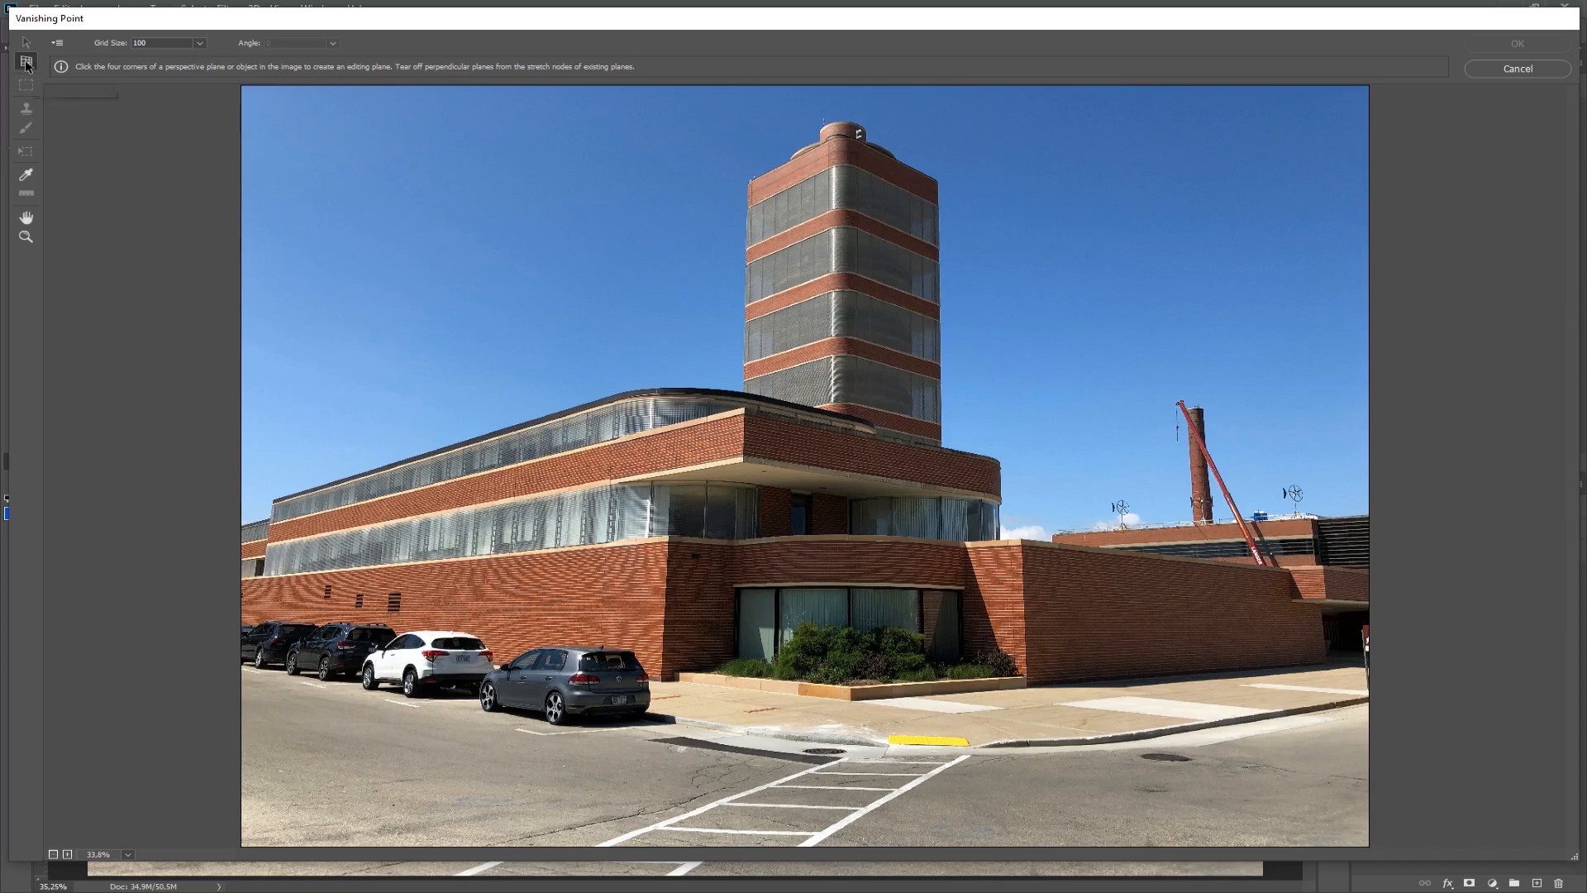
Step: Create a four-corner perspective plane over the long brick wall behind the parked cars
{"action": "left_click", "coordinate": [668, 542]}
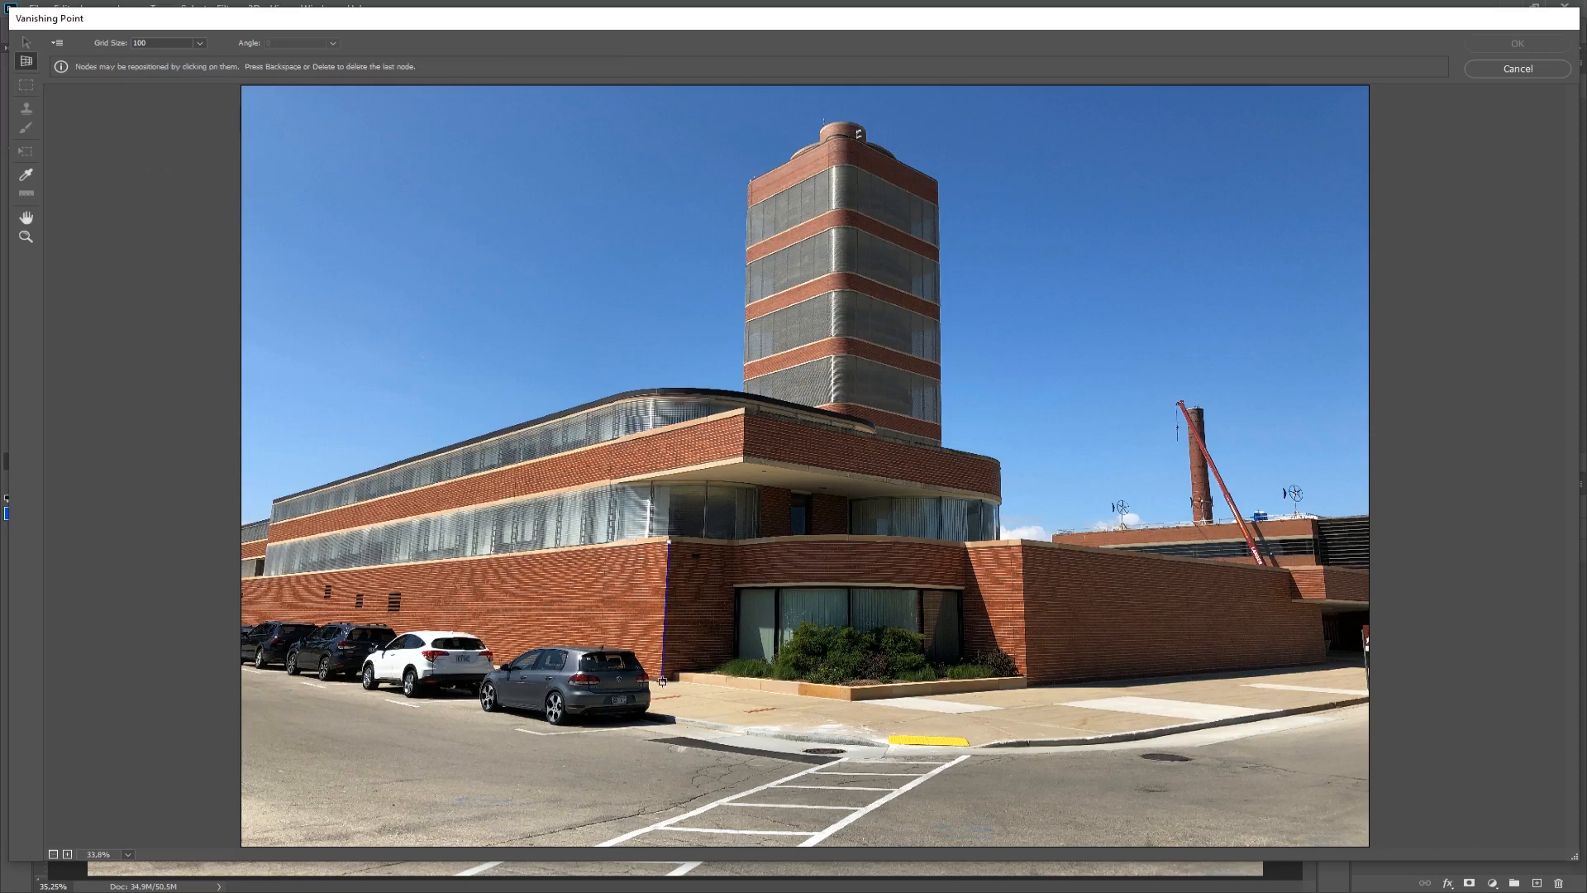
{"action": "left_click", "coordinate": [662, 681]}
{"action": "left_click", "coordinate": [244, 642]}
{"action": "left_click", "coordinate": [243, 578]}
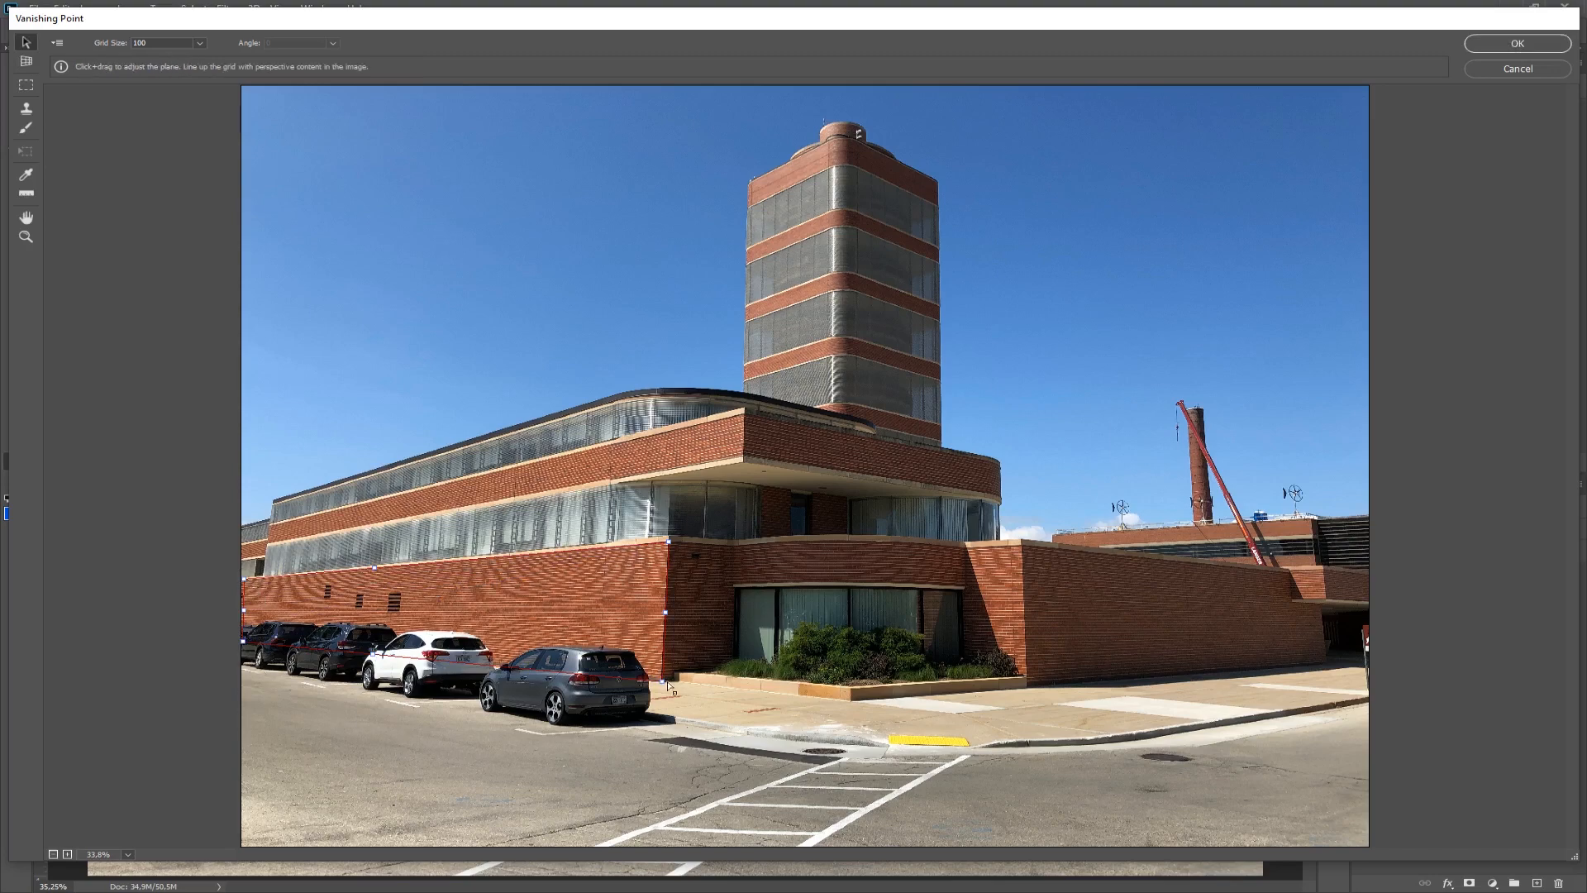
Step: Adjust the plane's corners to the wall's edges until the perspective grid follows the brick courses
{"action": "left_click", "coordinate": [26, 236]}
{"action": "left_click", "coordinate": [519, 633]}
{"action": "left_click", "coordinate": [506, 536]}
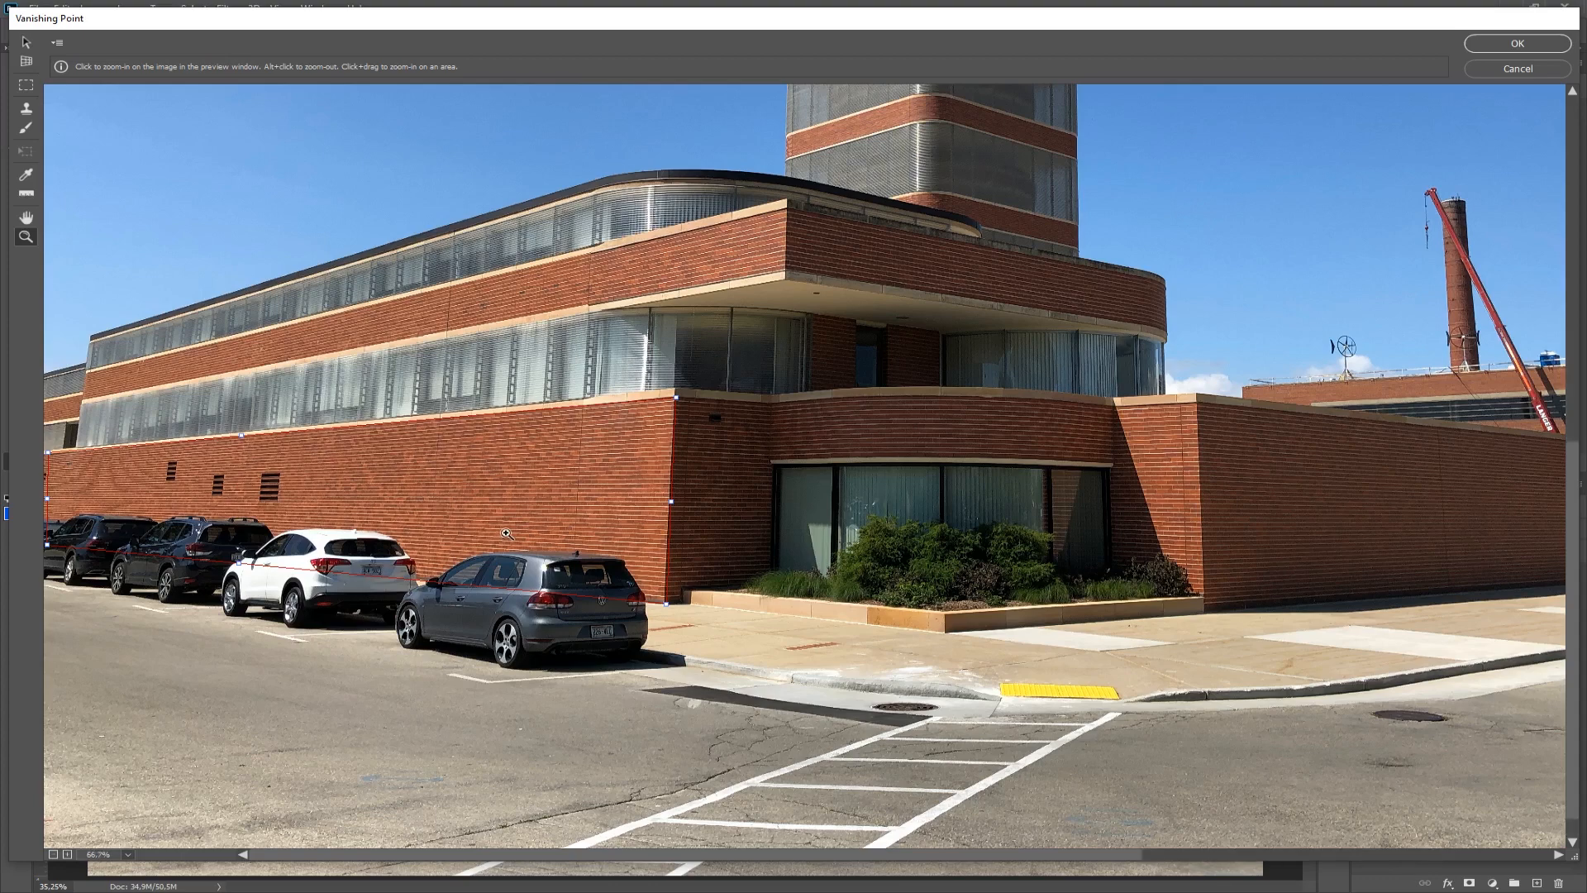
{"action": "key", "text": "space"}
{"action": "left_click_drag", "start_coordinate": [729, 616], "coordinate": [721, 705]}
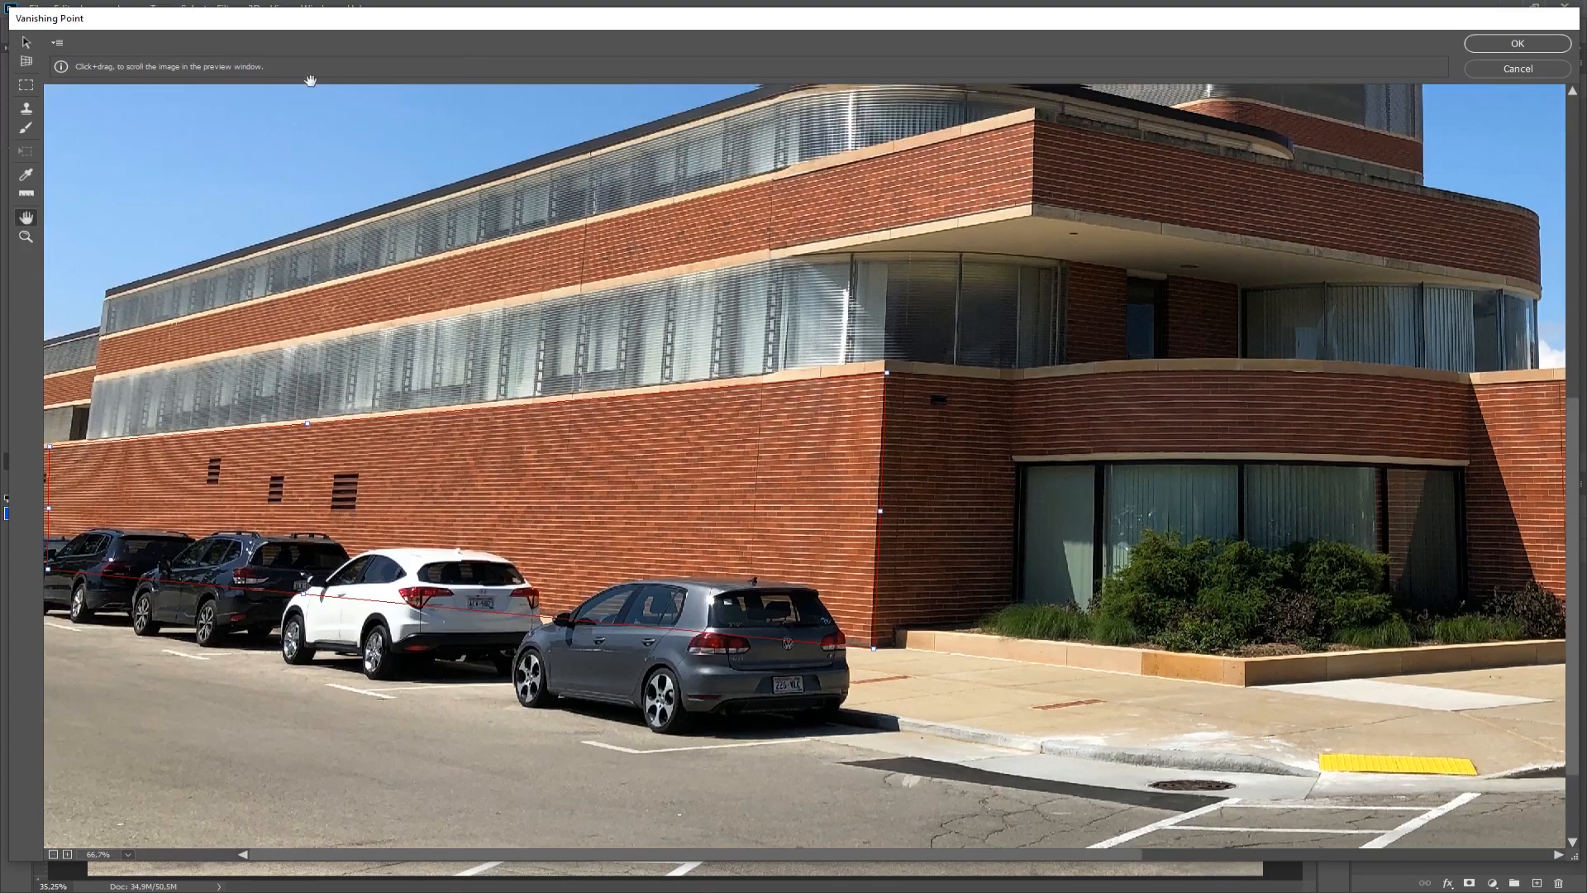
{"action": "left_click", "coordinate": [30, 45]}
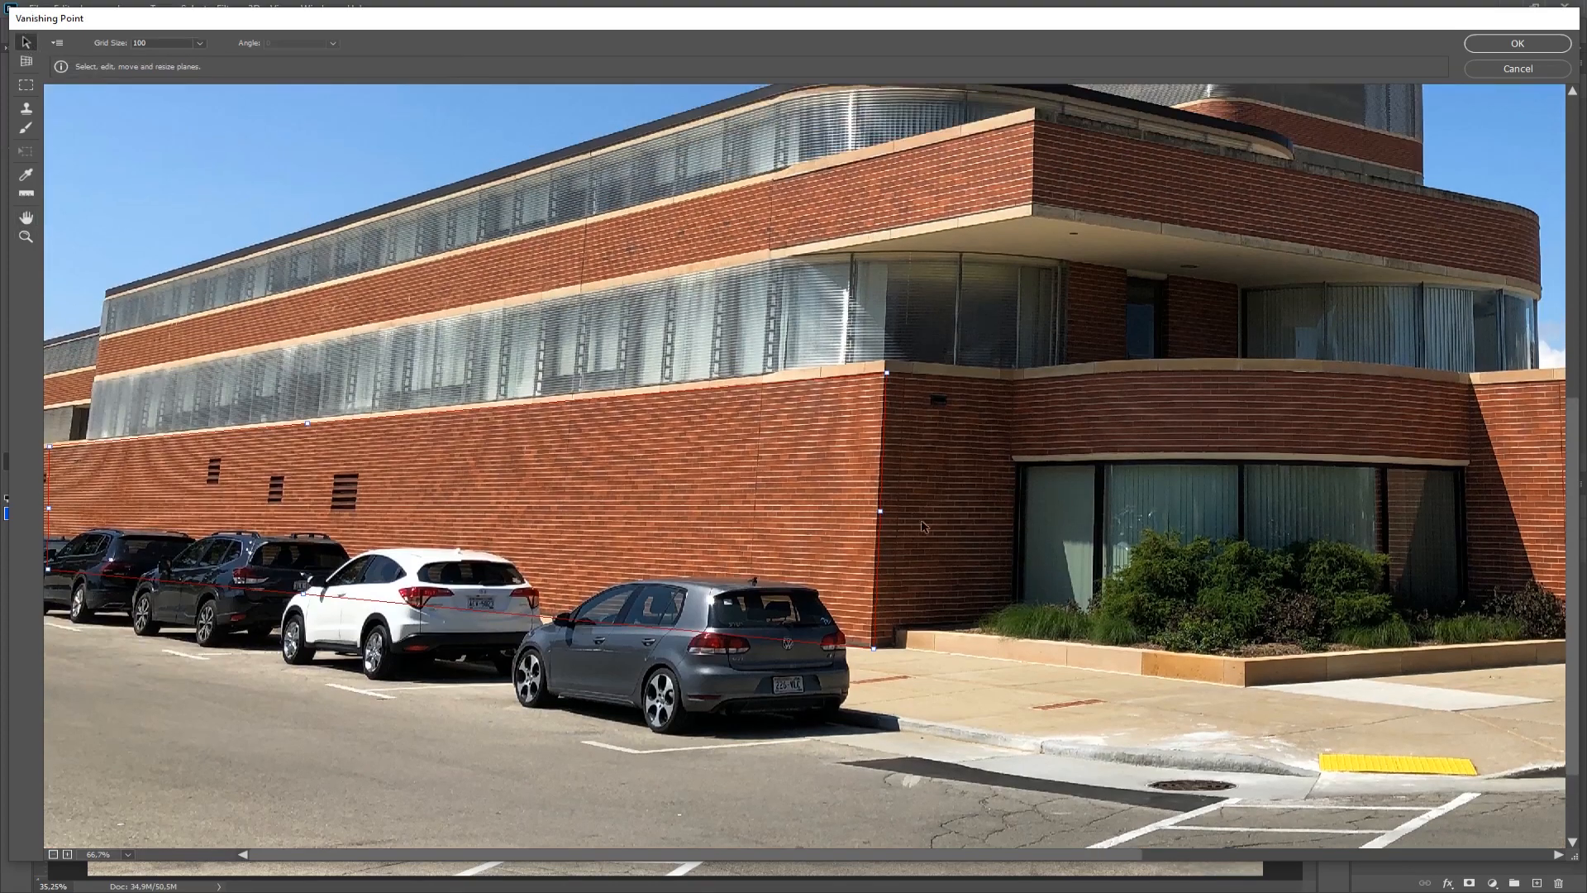
{"action": "left_click_drag", "start_coordinate": [875, 650], "coordinate": [874, 653]}
{"action": "left_click_drag", "start_coordinate": [886, 372], "coordinate": [885, 372]}
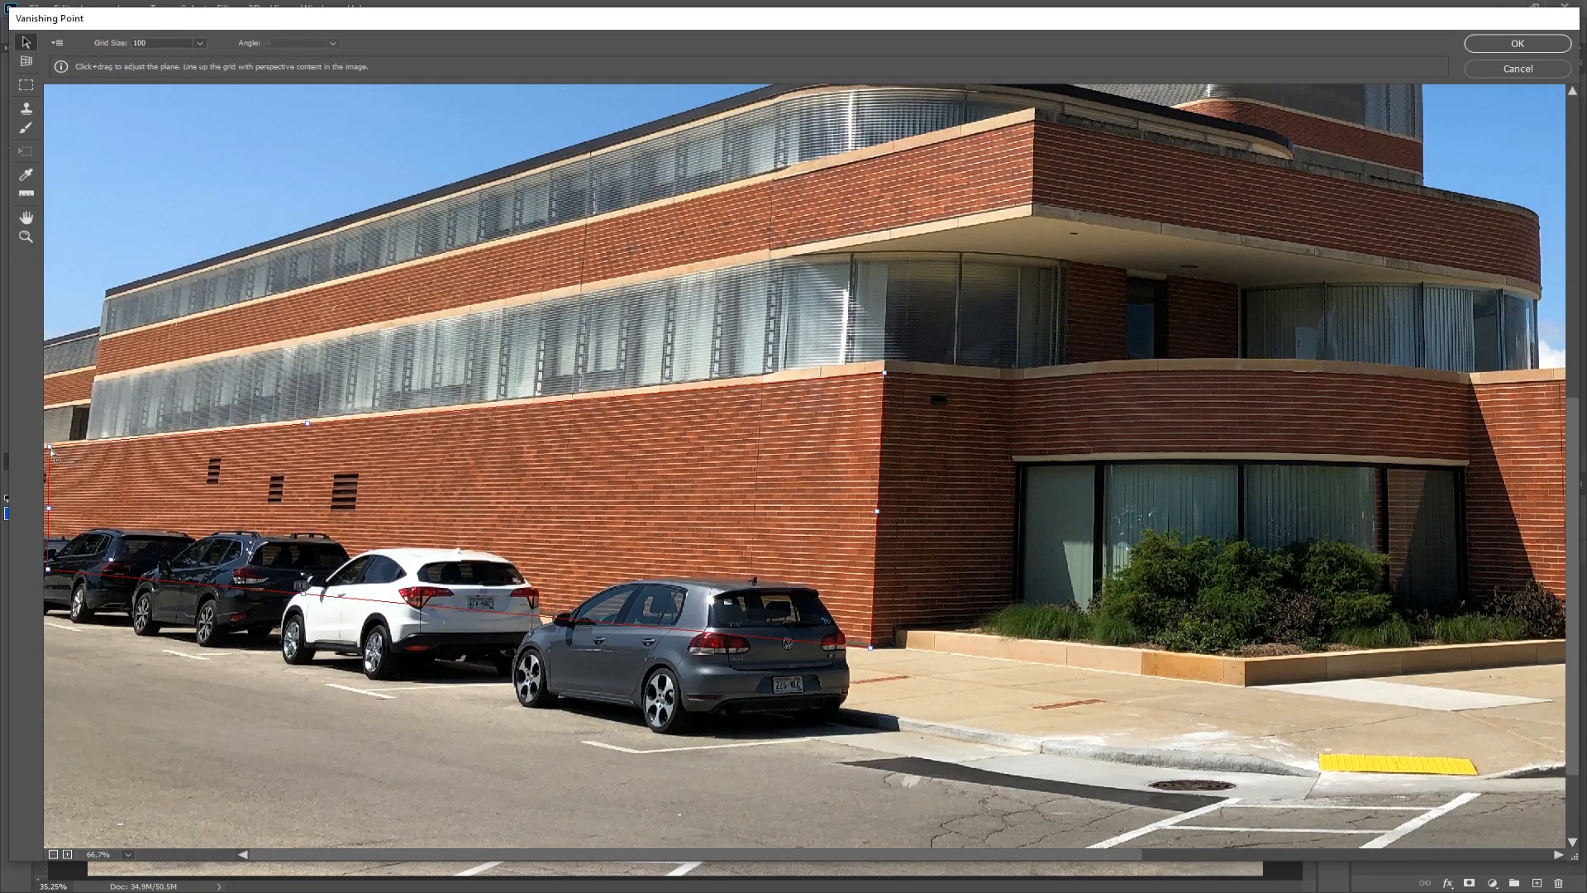
{"action": "left_click_drag", "start_coordinate": [50, 447], "coordinate": [57, 453]}
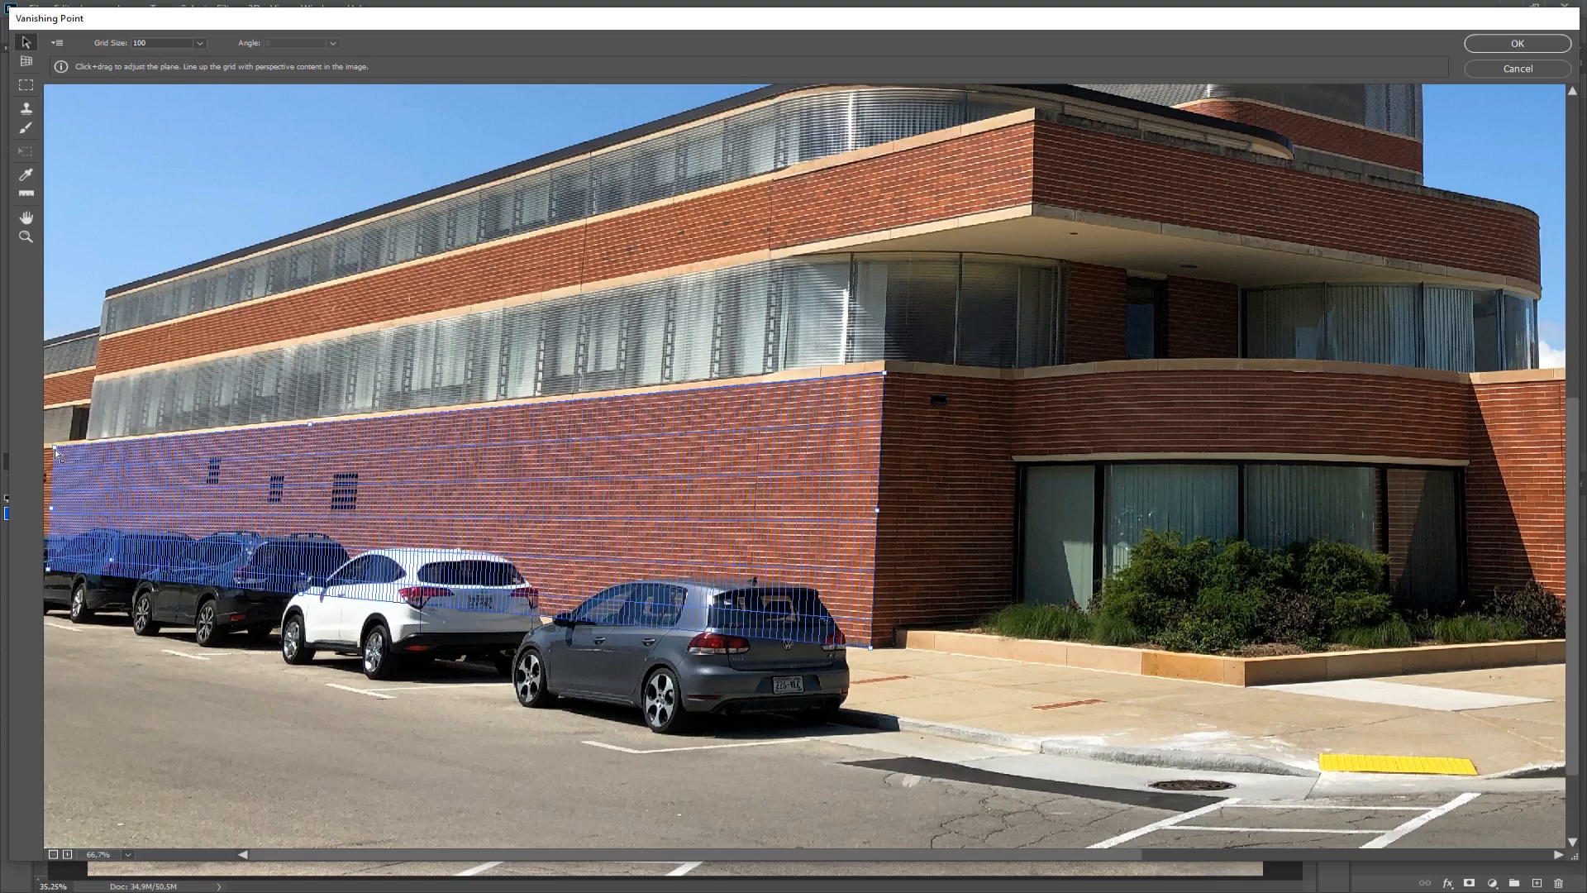
{"action": "left_click_drag", "start_coordinate": [48, 570], "coordinate": [48, 571]}
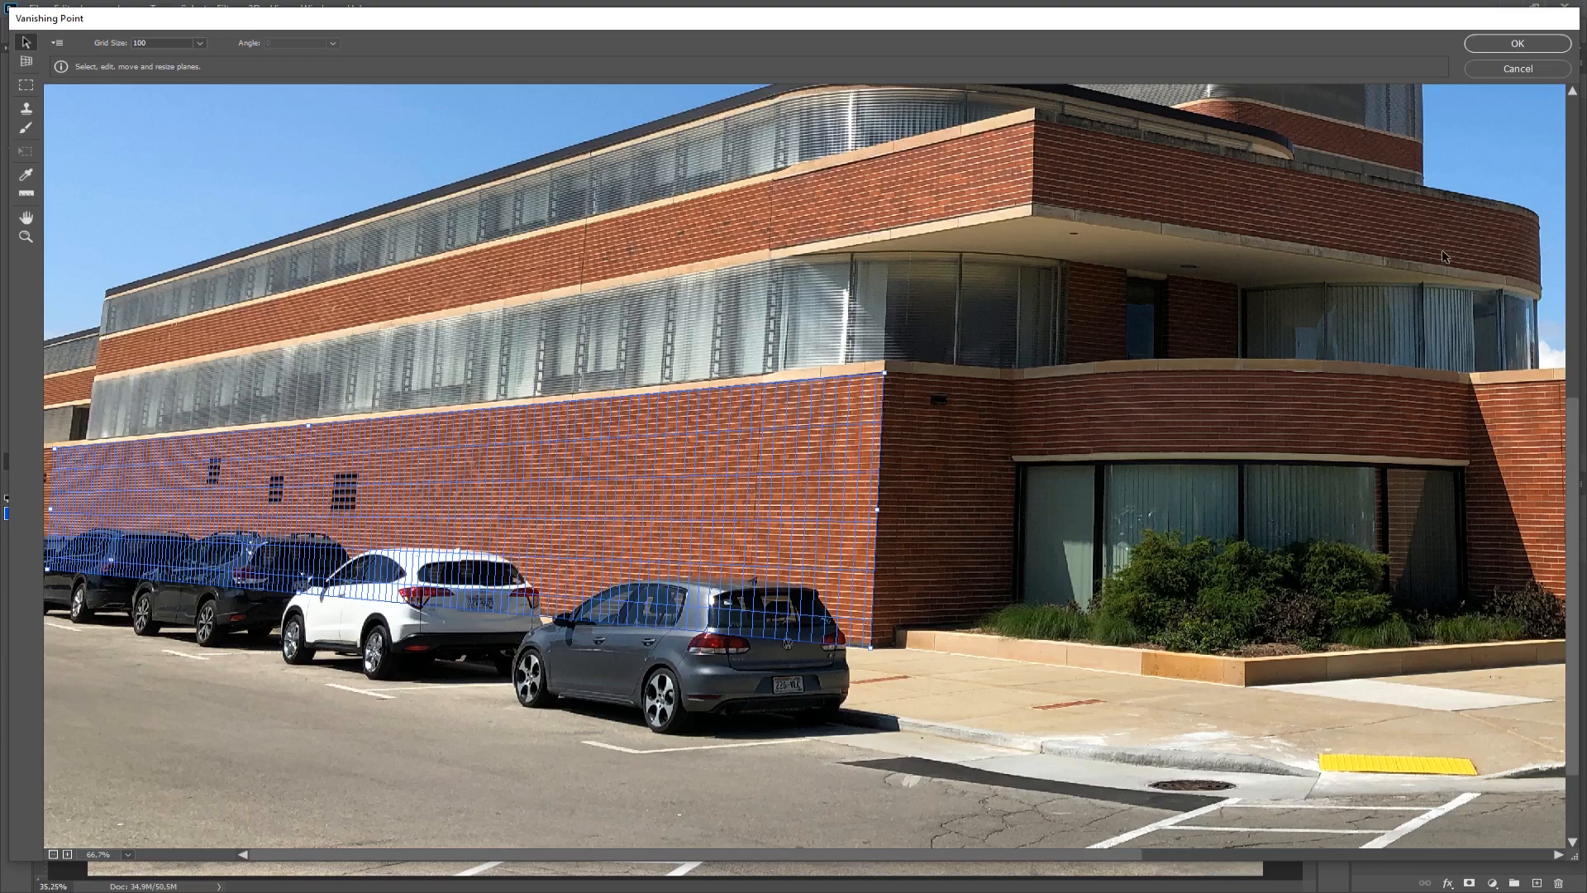
Step: Clone clear brickwork over the largest and middle vents within the plane, using the Stamp tool at diameter 100 and hardness 50
{"action": "left_click", "coordinate": [25, 111]}
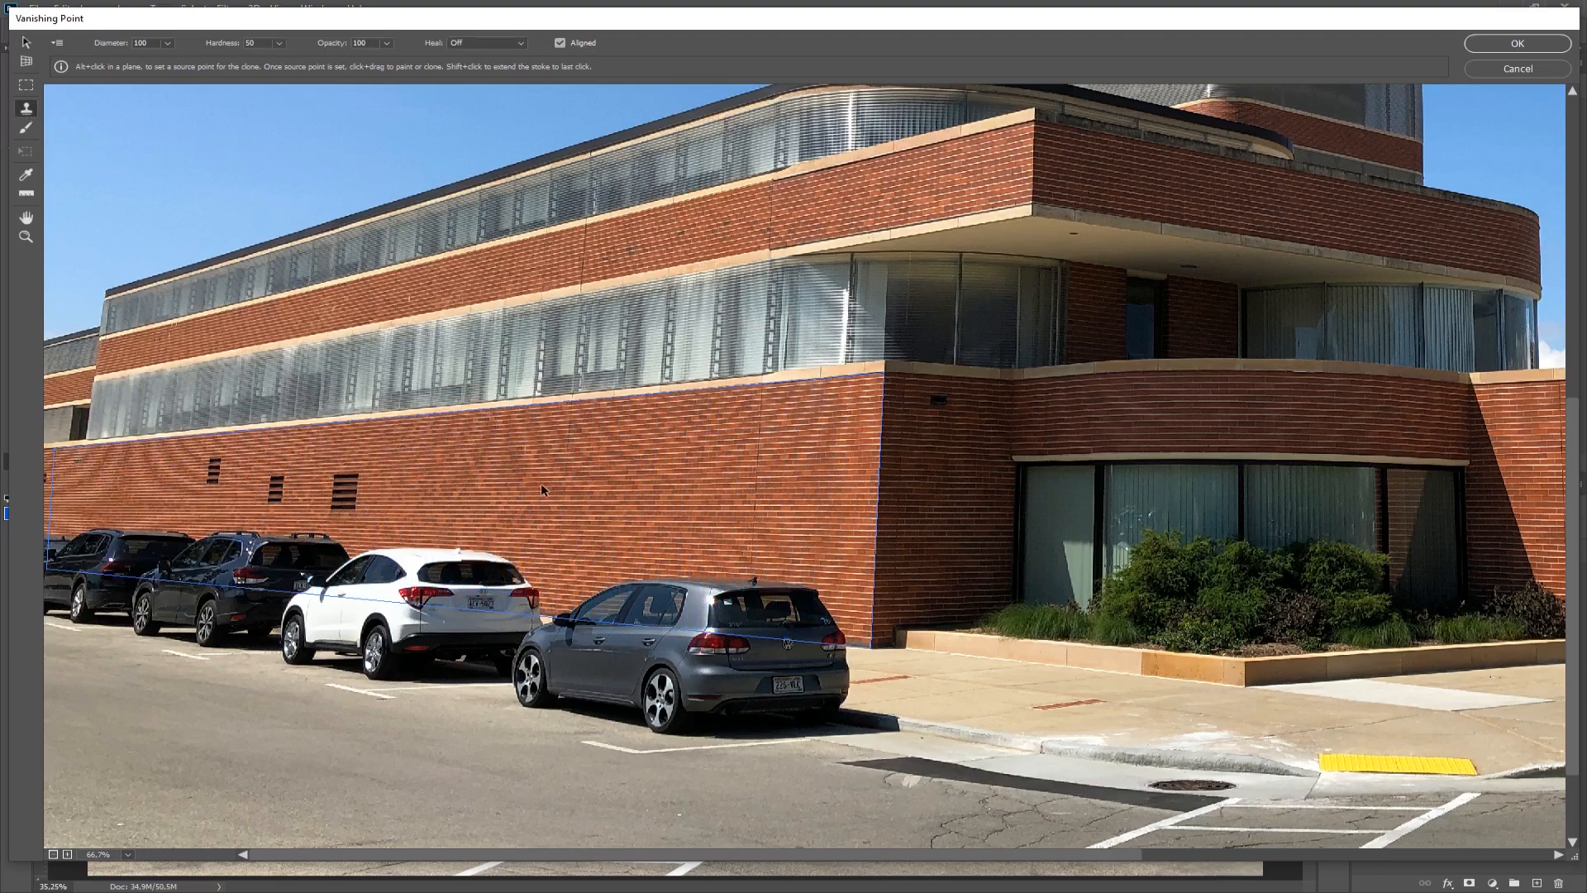
{"action": "key", "text": "alt"}
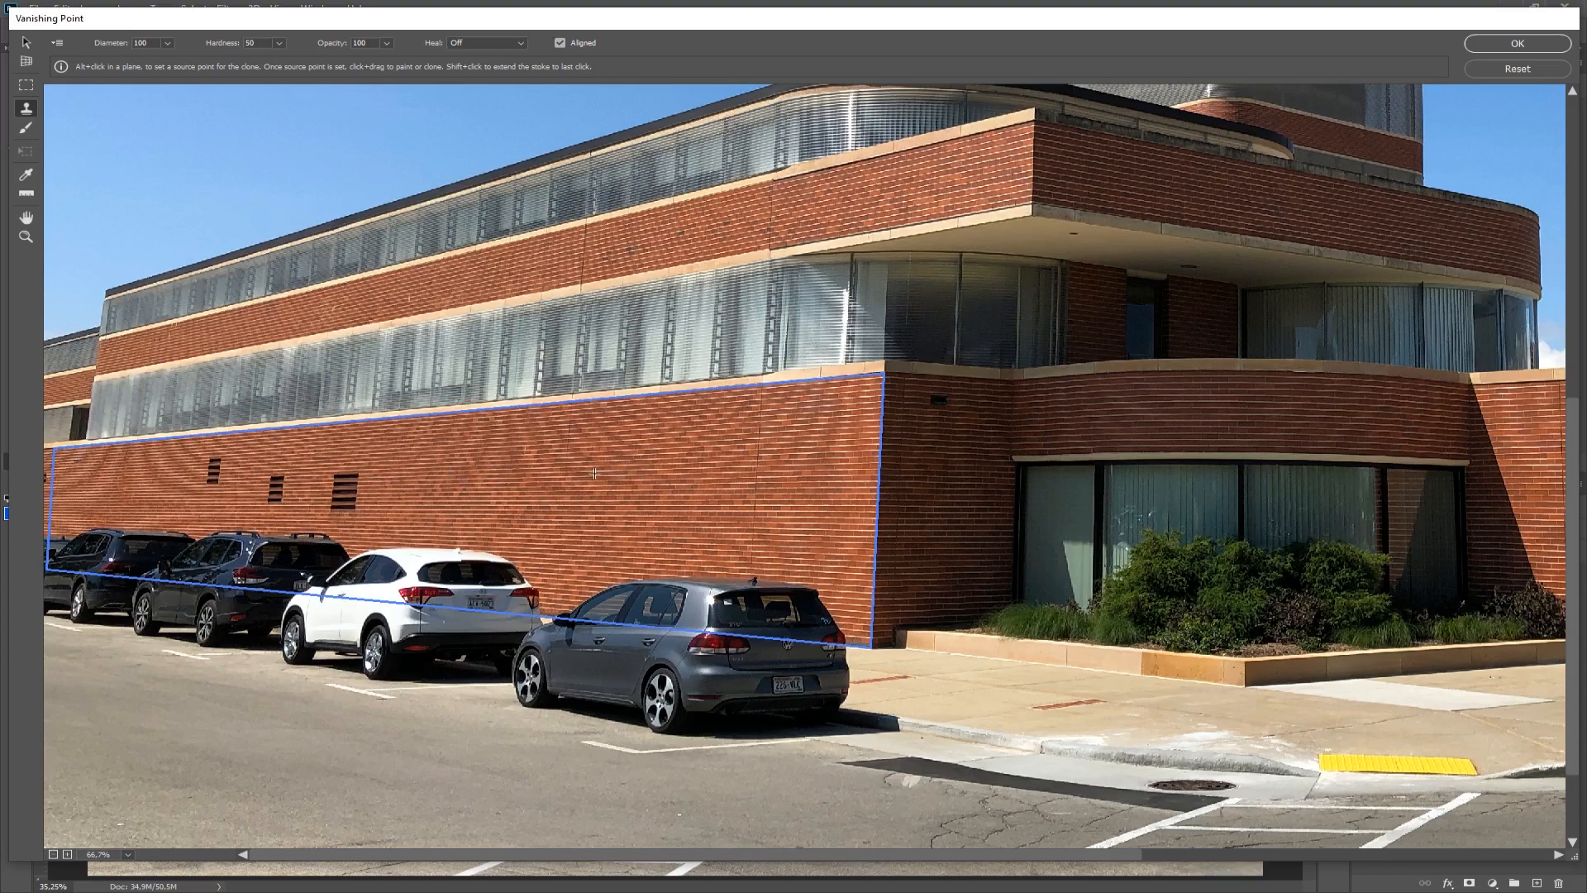
{"action": "left_click", "coordinate": [26, 236]}
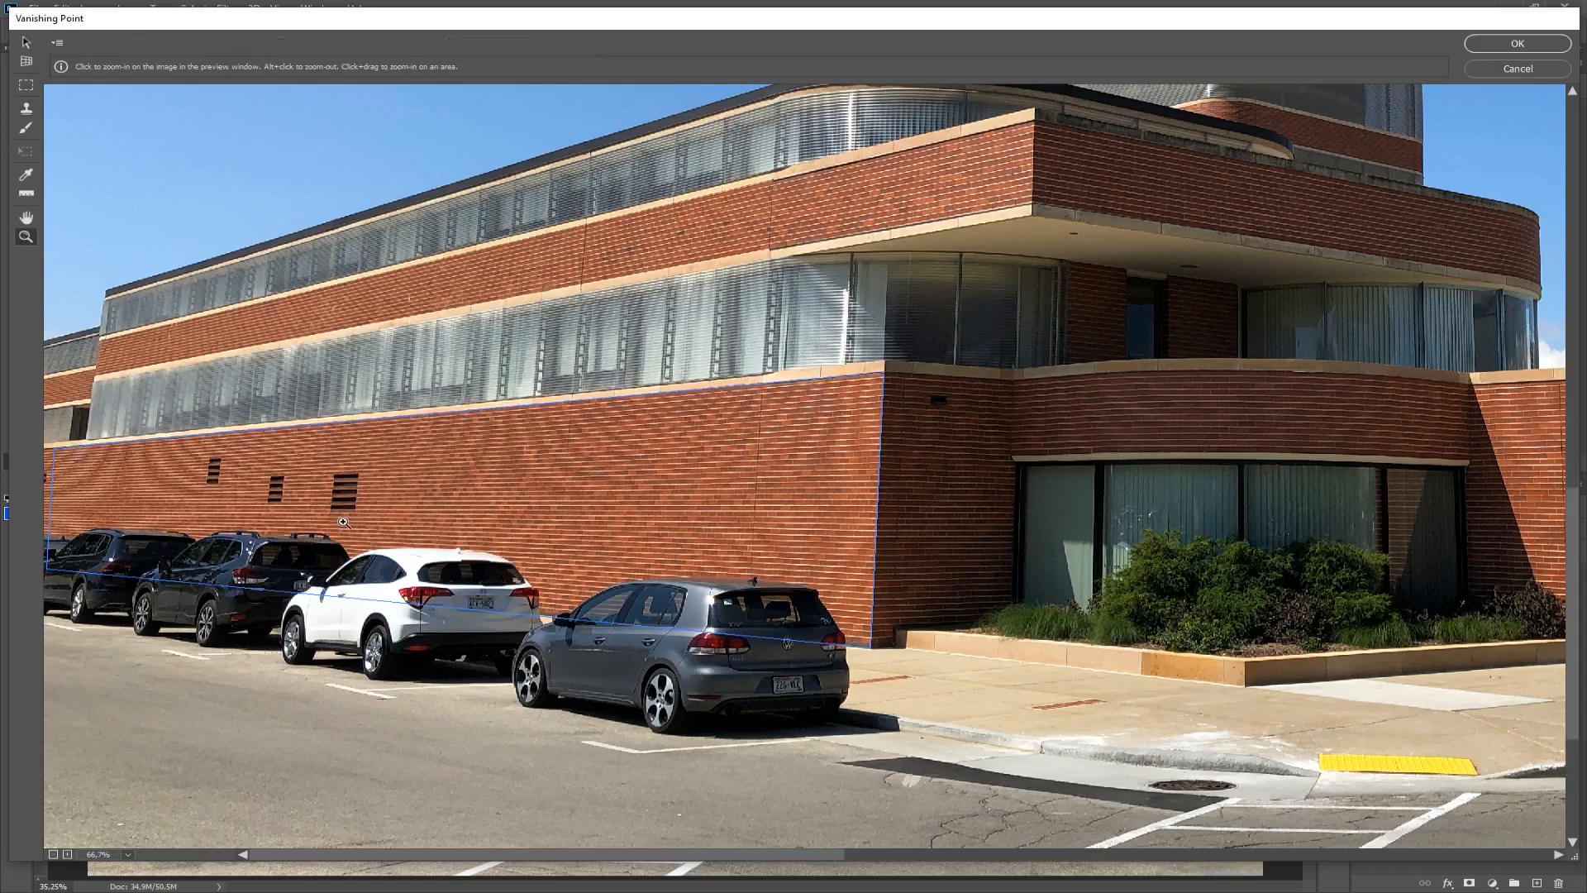
{"action": "left_click", "coordinate": [344, 521]}
{"action": "left_click", "coordinate": [344, 521]}
{"action": "key", "text": "space"}
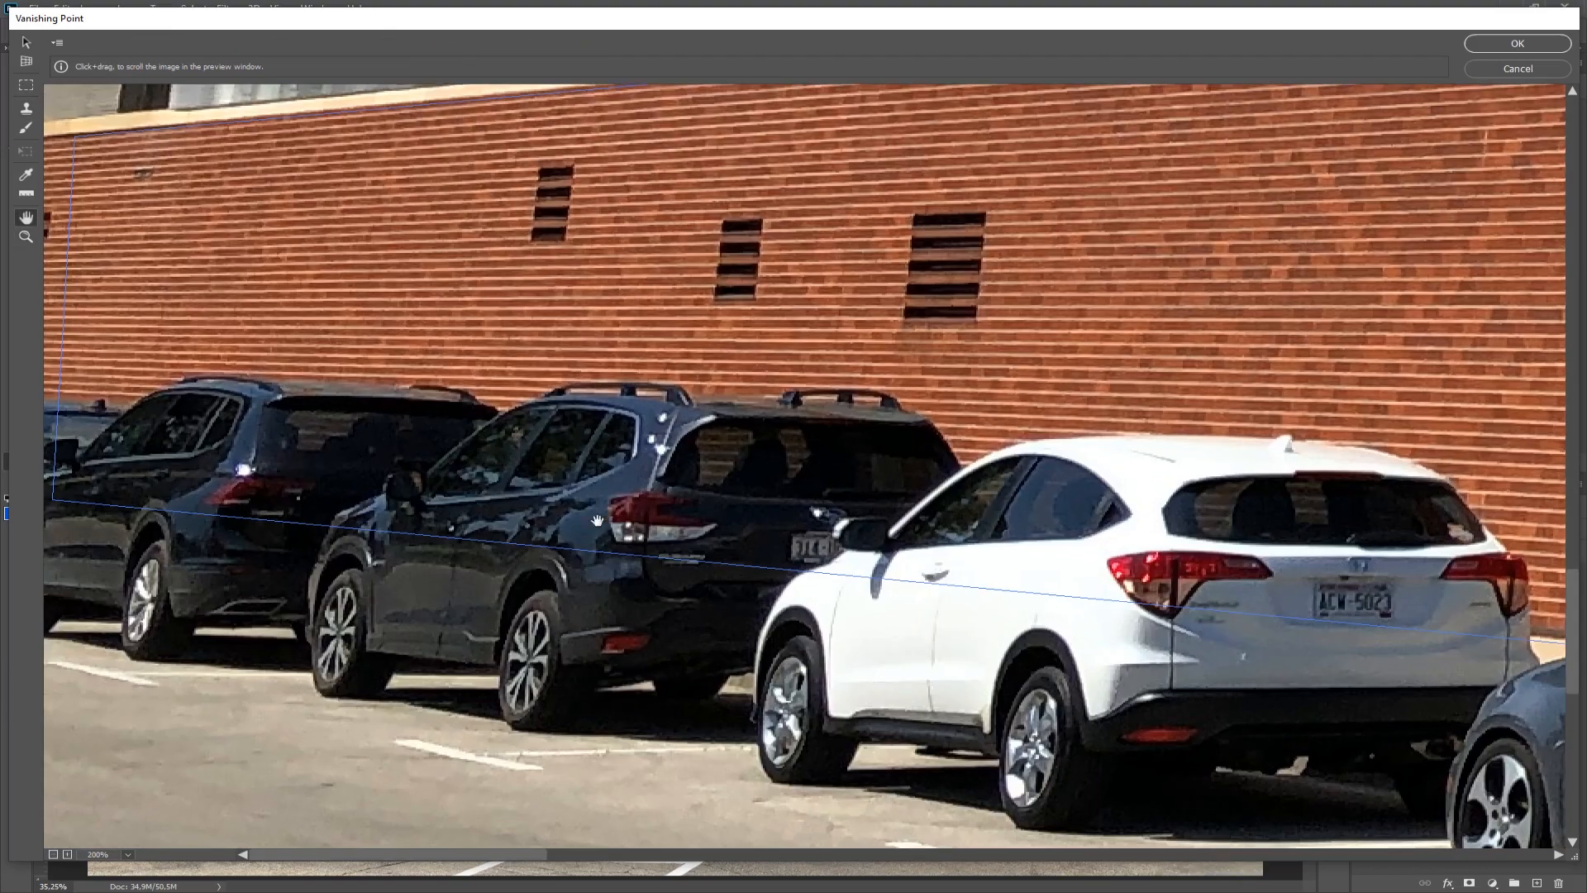
{"action": "left_click_drag", "start_coordinate": [828, 451], "coordinate": [593, 524]}
{"action": "left_click", "coordinate": [25, 108]}
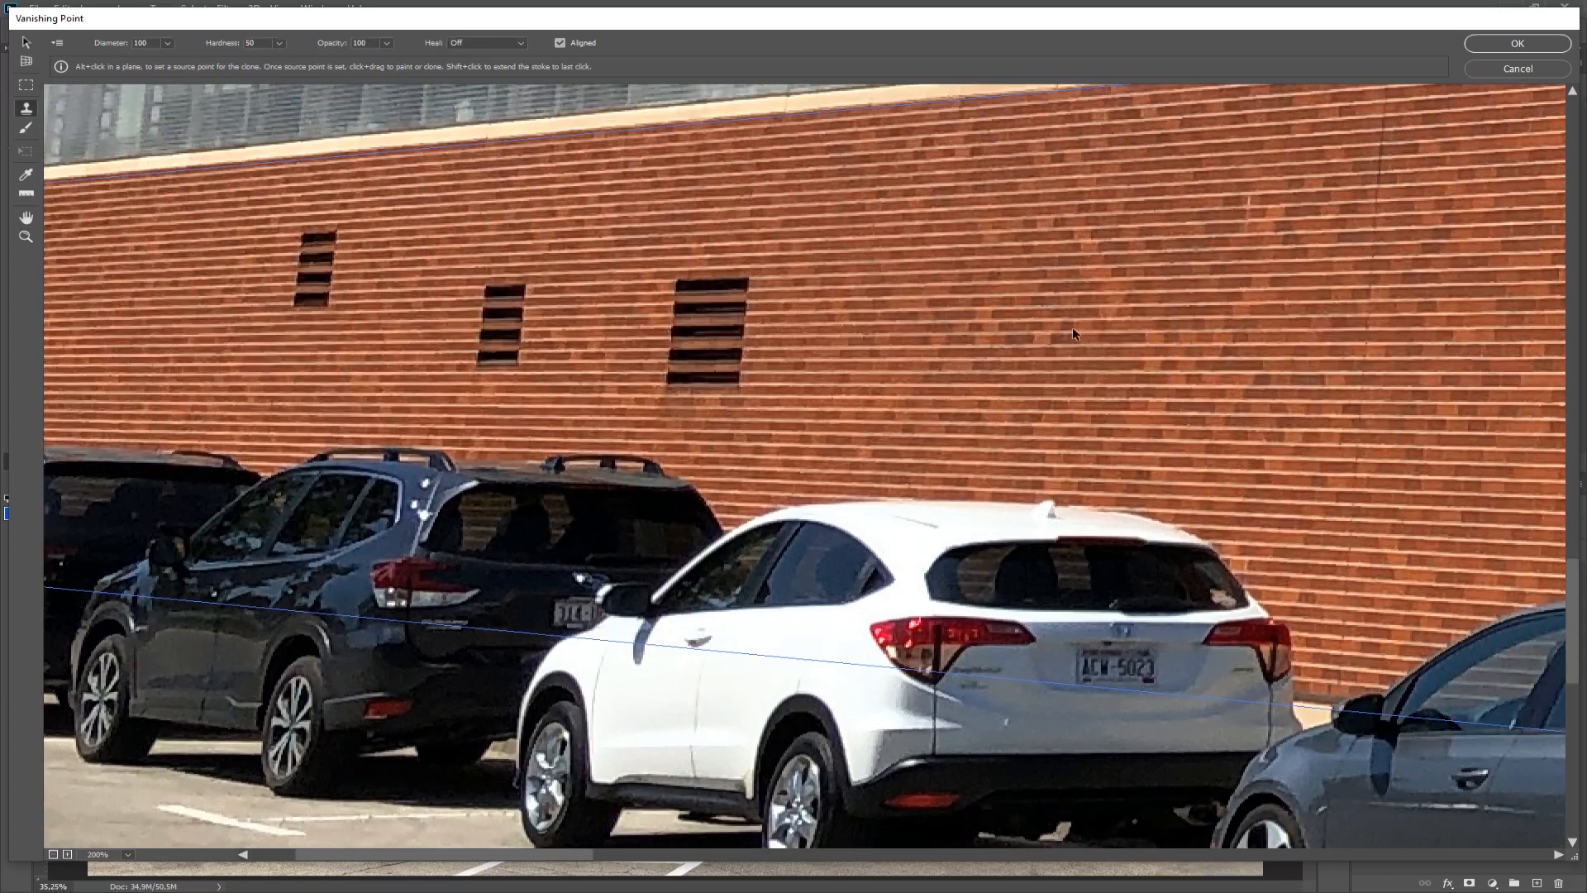
{"action": "key", "text": "alt"}
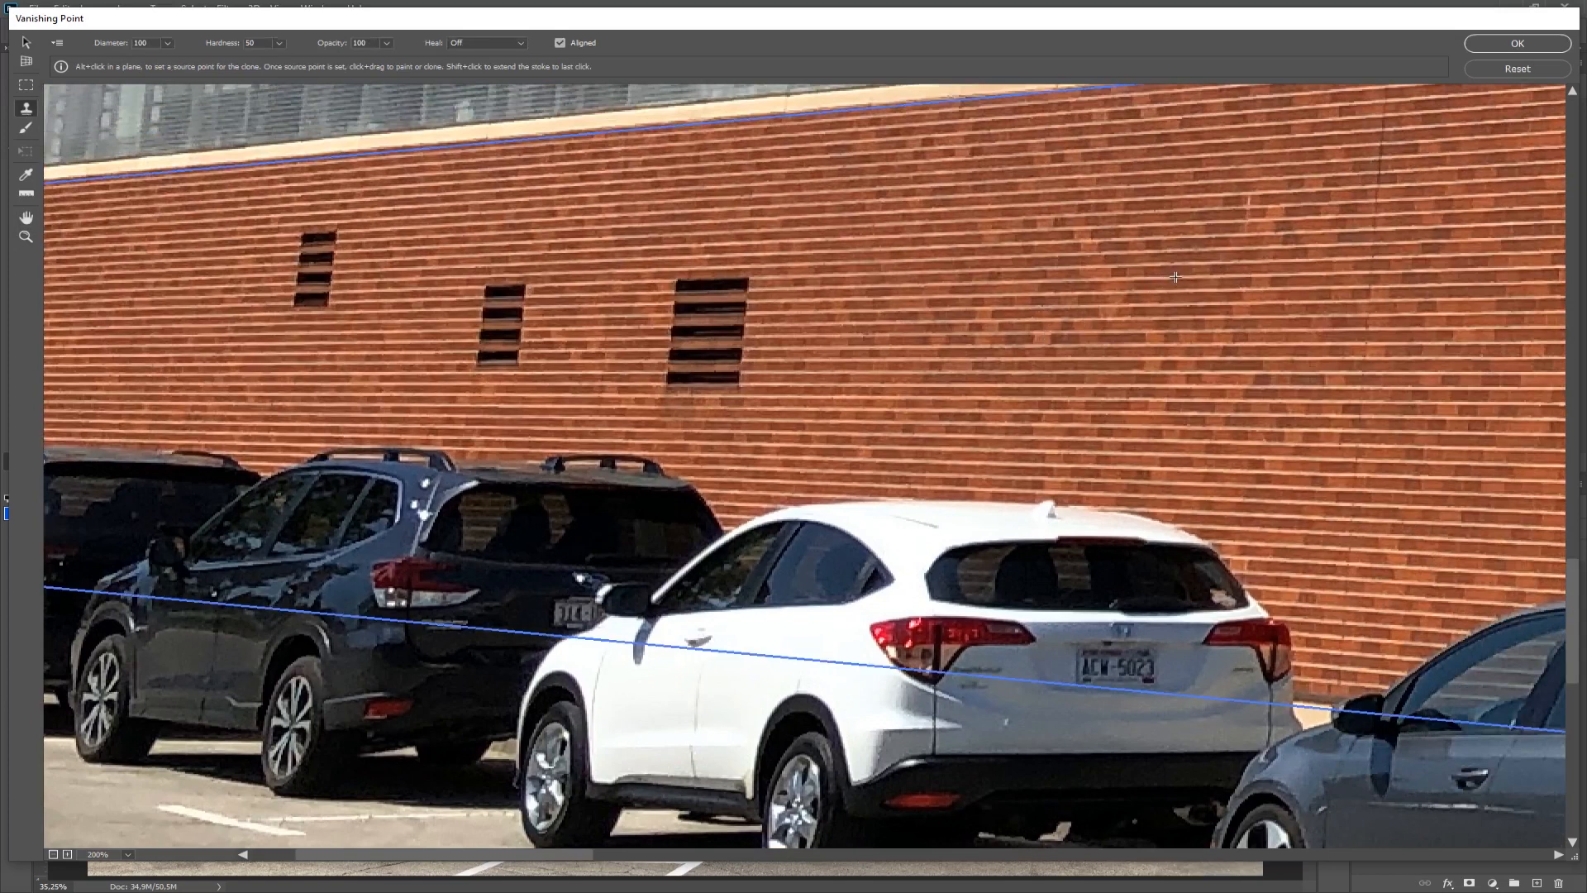
{"action": "left_click", "coordinate": [1175, 276], "text": "alt"}
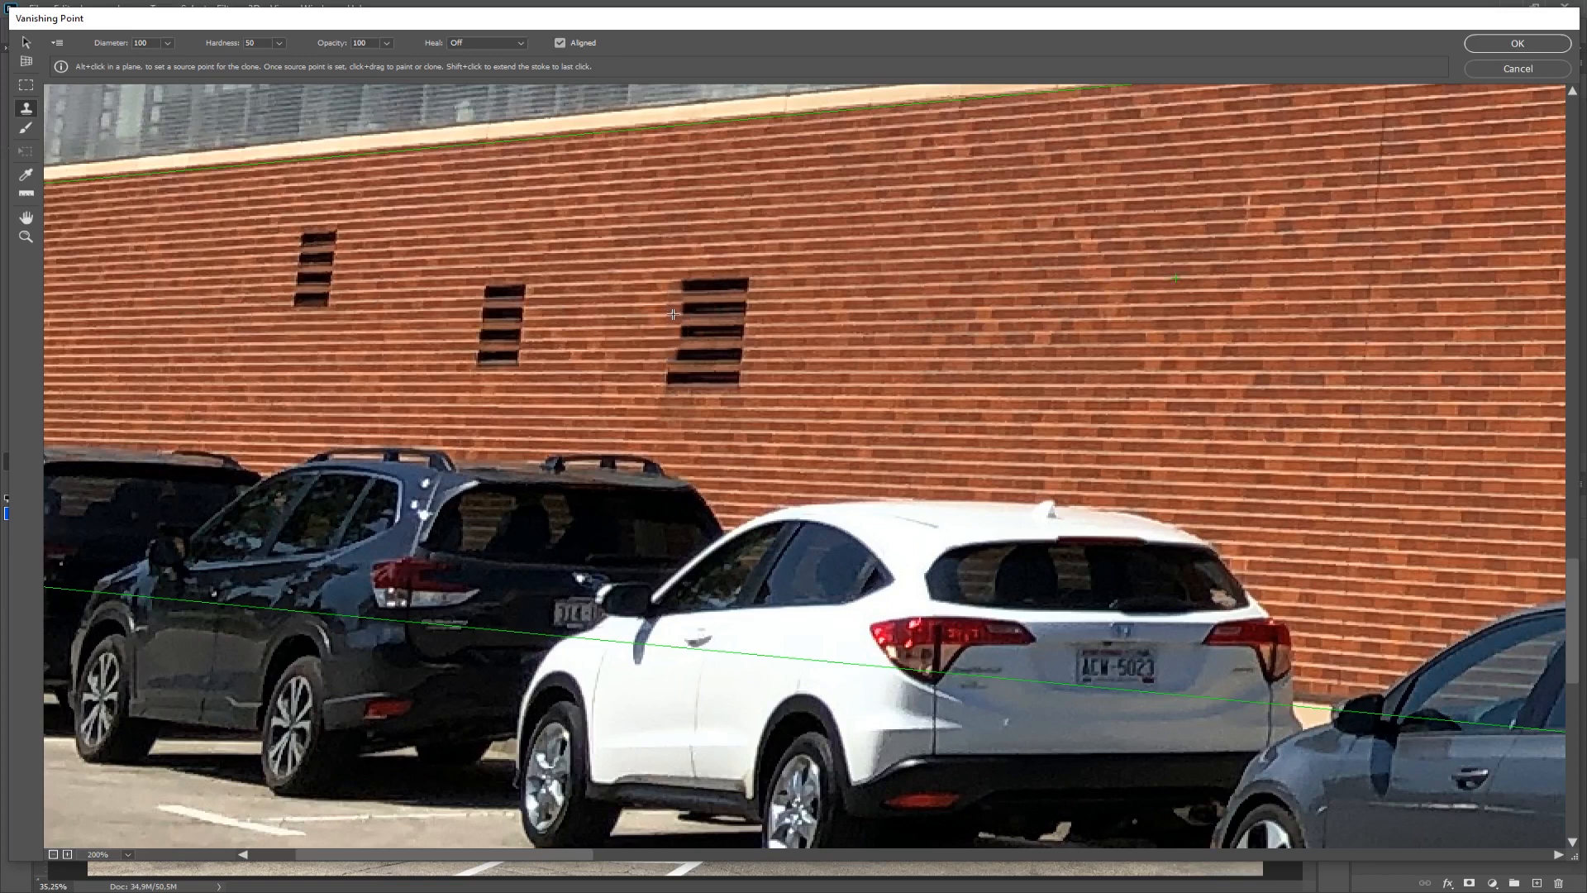
{"action": "mouse_move", "coordinate": [674, 314]}
{"action": "left_mouse_down"}
{"action": "mouse_move", "coordinate": [738, 313]}
{"action": "mouse_move", "coordinate": [734, 377]}
{"action": "mouse_move", "coordinate": [691, 376]}
{"action": "mouse_move", "coordinate": [672, 337]}
{"action": "left_mouse_up"}
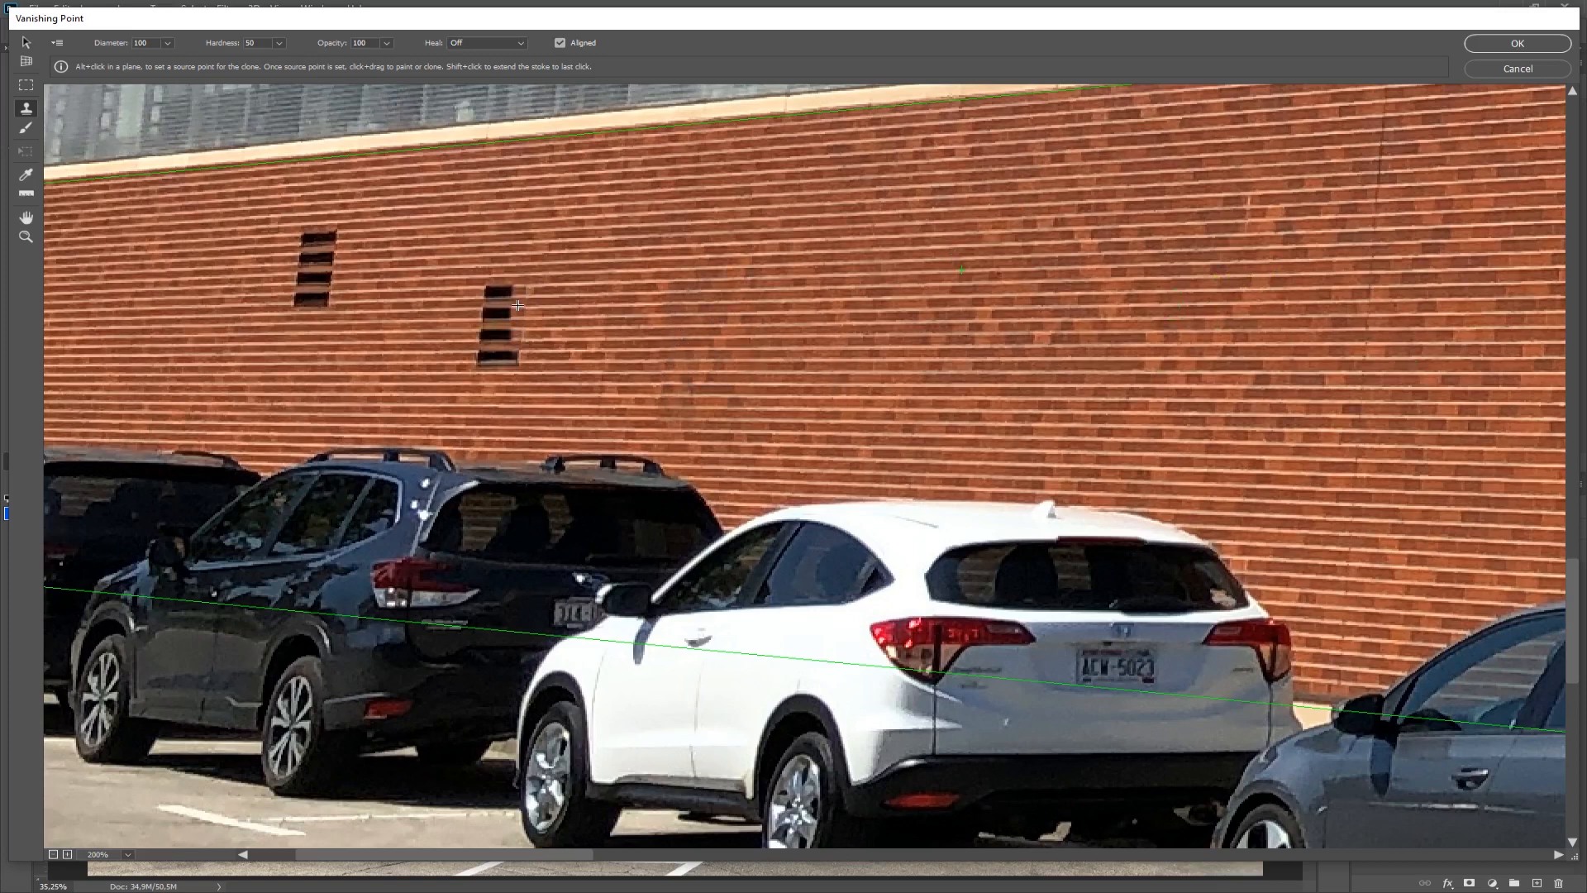
{"action": "mouse_move", "coordinate": [516, 297]}
{"action": "left_mouse_down"}
{"action": "mouse_move", "coordinate": [483, 351]}
{"action": "mouse_move", "coordinate": [495, 368]}
{"action": "mouse_move", "coordinate": [511, 353]}
{"action": "left_mouse_up"}
Step: Undo the first clone stroke on the leftmost vent, resample the brickwork just beside it, and clone over the vent
{"action": "mouse_move", "coordinate": [338, 306]}
{"action": "left_mouse_down"}
{"action": "mouse_move", "coordinate": [330, 238]}
{"action": "mouse_move", "coordinate": [330, 266]}
{"action": "left_mouse_up"}
{"action": "key", "text": "ctrl+z"}
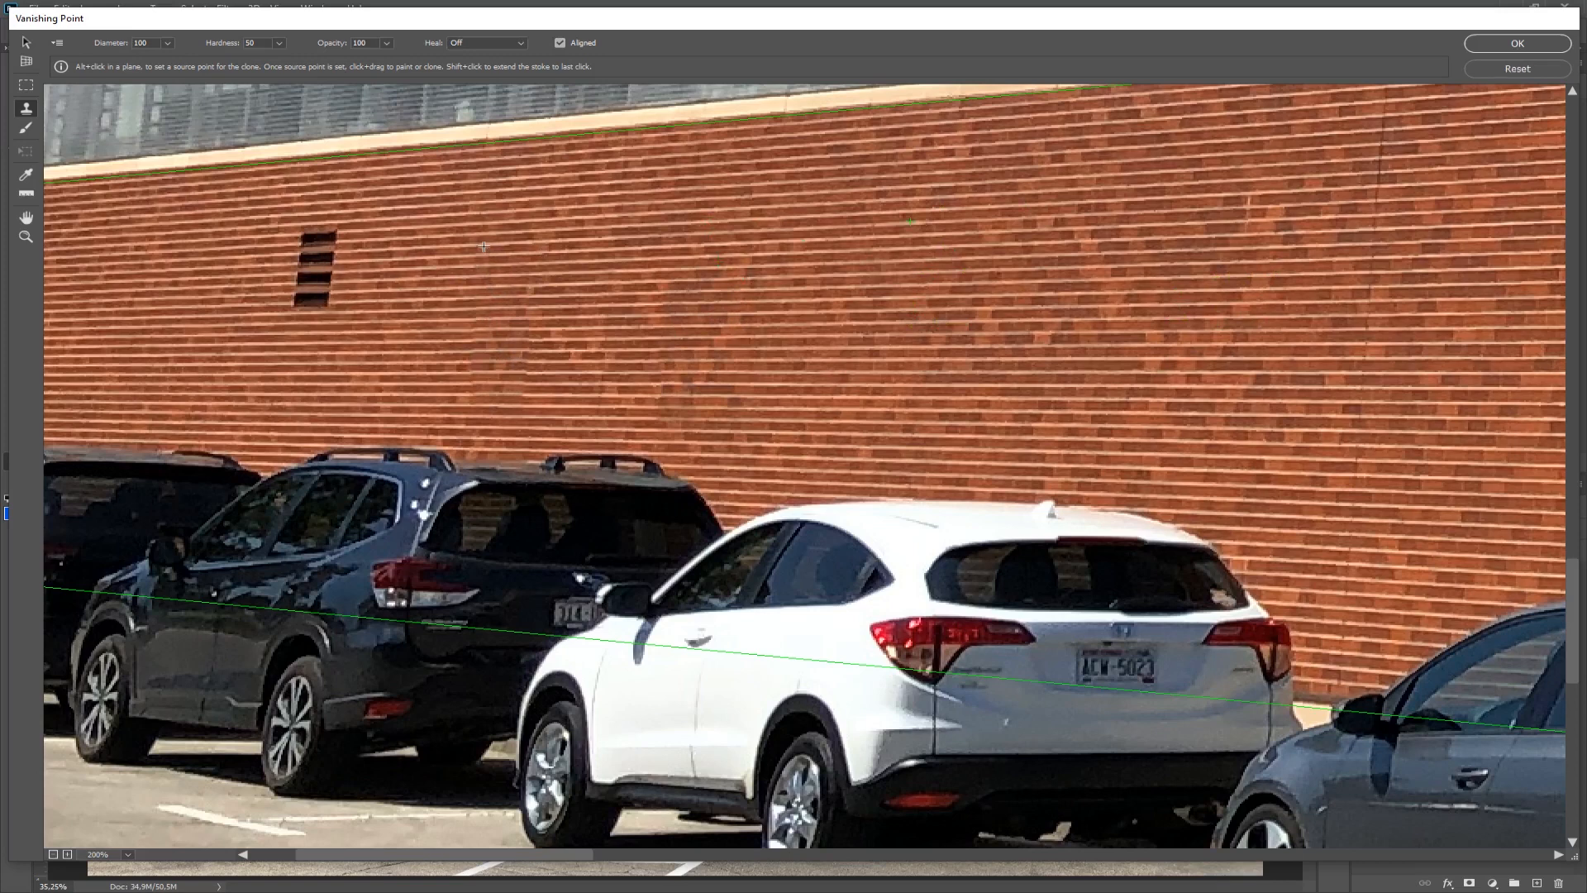
{"action": "left_click", "coordinate": [429, 246], "text": "alt"}
{"action": "mouse_move", "coordinate": [334, 248]}
{"action": "left_mouse_down"}
{"action": "mouse_move", "coordinate": [313, 256]}
{"action": "mouse_move", "coordinate": [319, 289]}
{"action": "mouse_move", "coordinate": [315, 263]}
{"action": "left_mouse_up"}
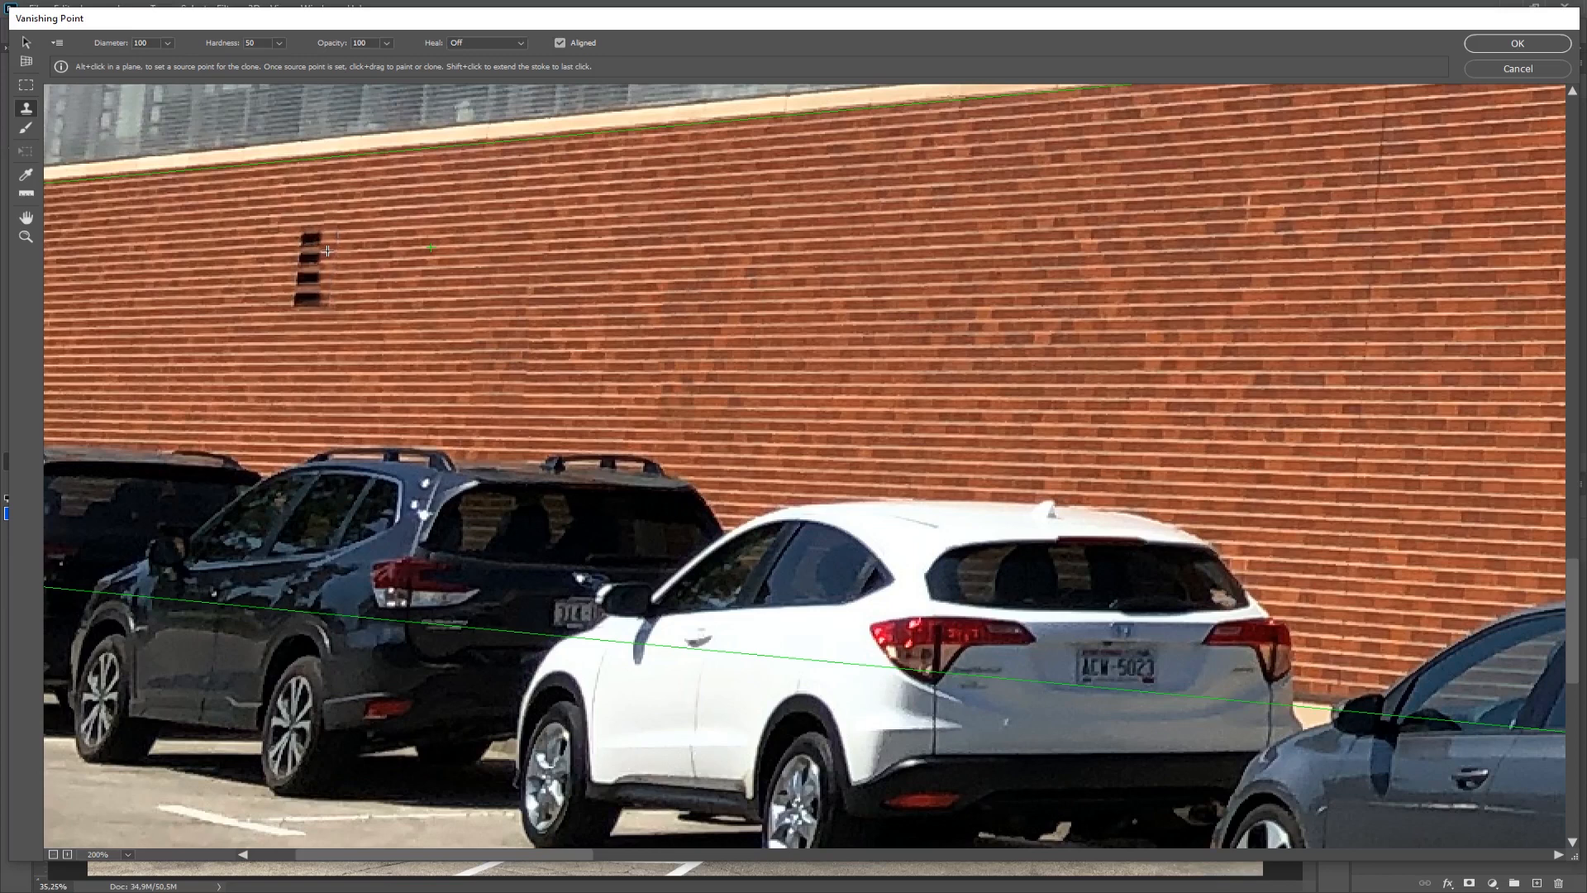
{"action": "mouse_move", "coordinate": [328, 250]}
{"action": "left_mouse_down"}
{"action": "mouse_move", "coordinate": [318, 273]}
{"action": "mouse_move", "coordinate": [297, 267]}
{"action": "left_mouse_up"}
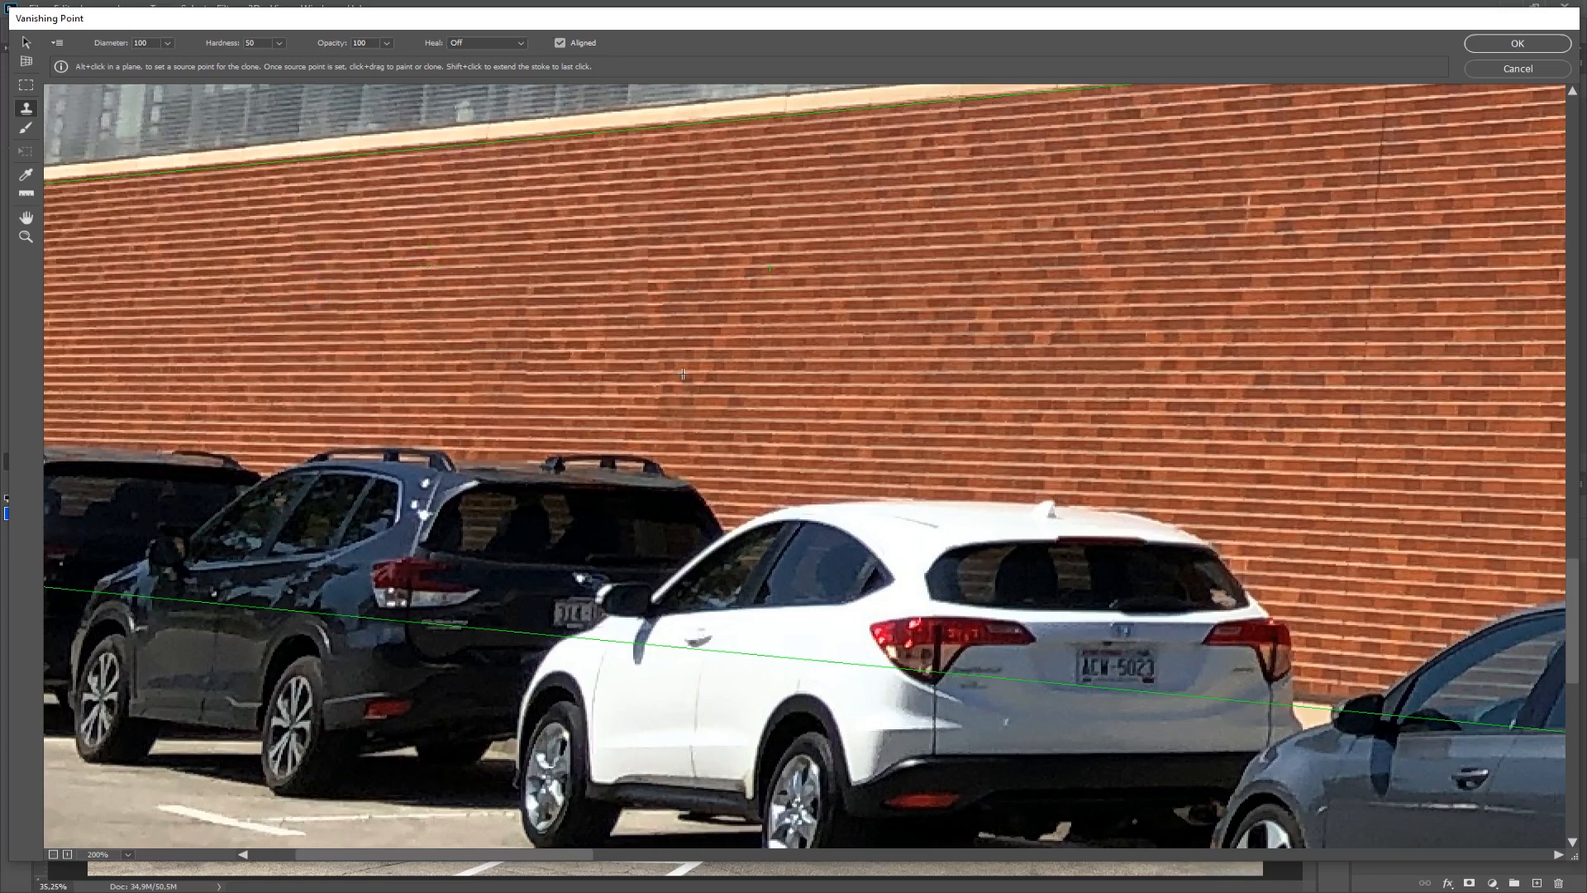
Step: Apply the Vanishing Point retouching and hide the Background layer to isolate the cloned brick patches
{"action": "left_click", "coordinate": [1502, 43]}
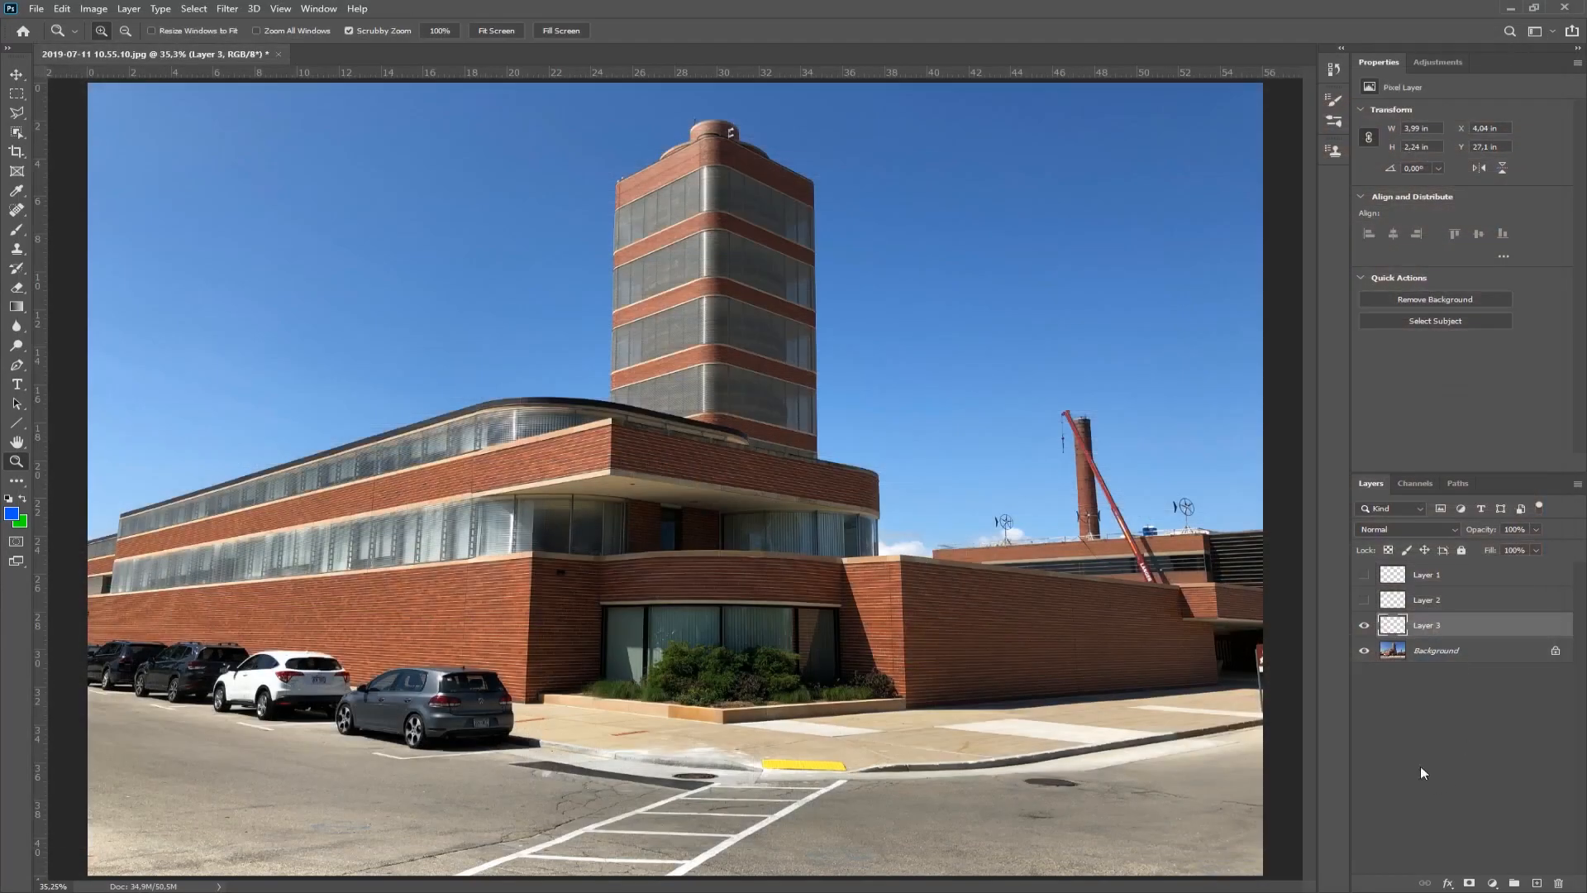
{"action": "left_click", "coordinate": [1364, 652]}
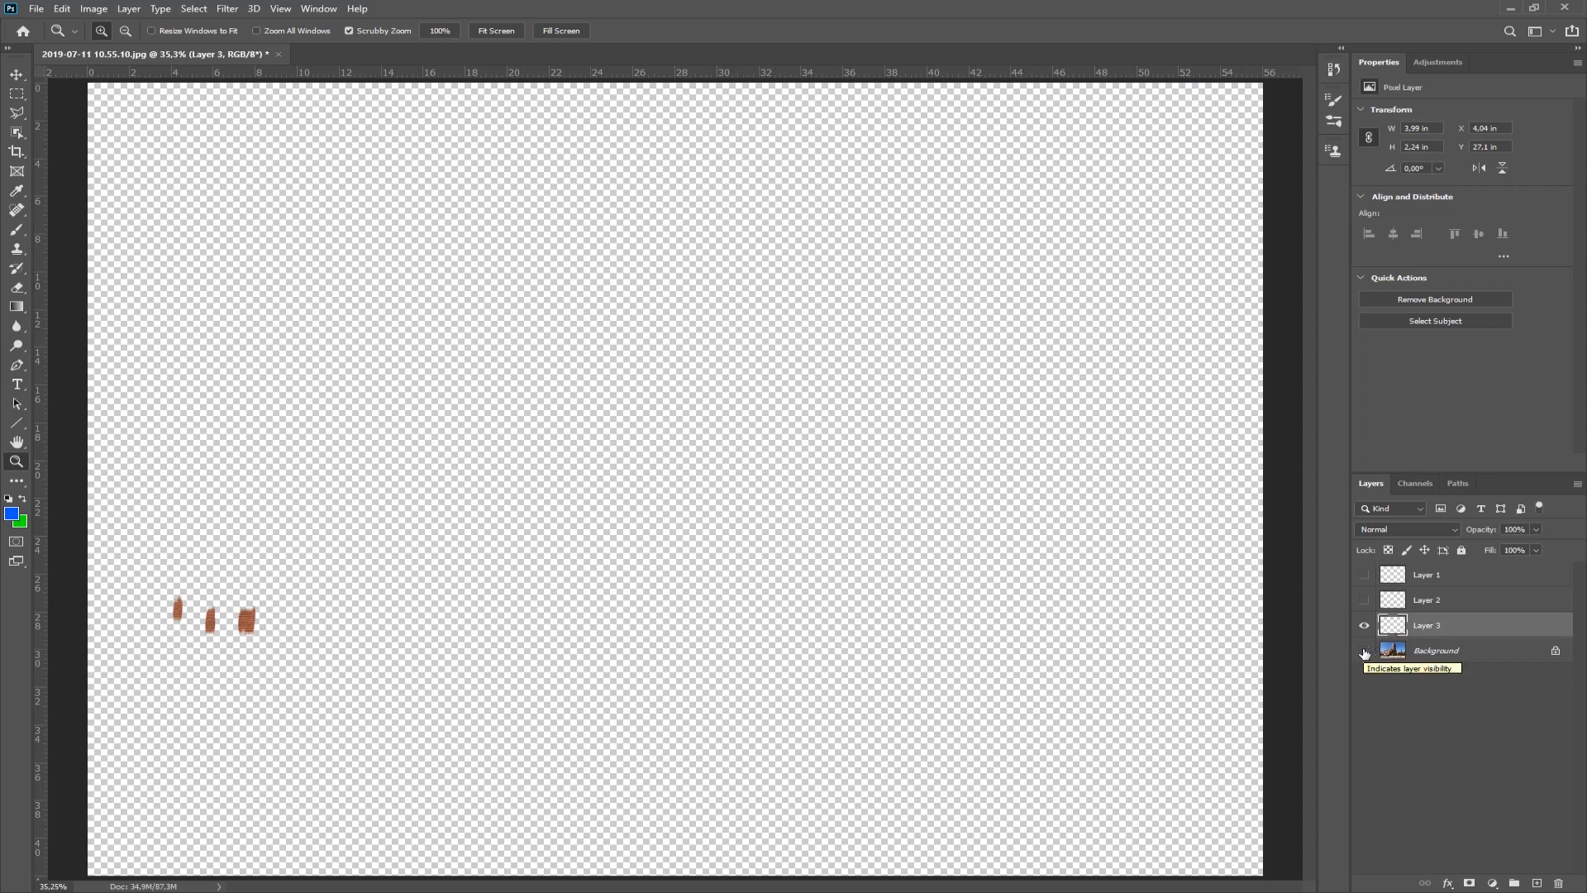
Step: Show the Background layer again and delete Layer 1, Layer 2 and Layer 3
{"action": "left_click", "coordinate": [1365, 651]}
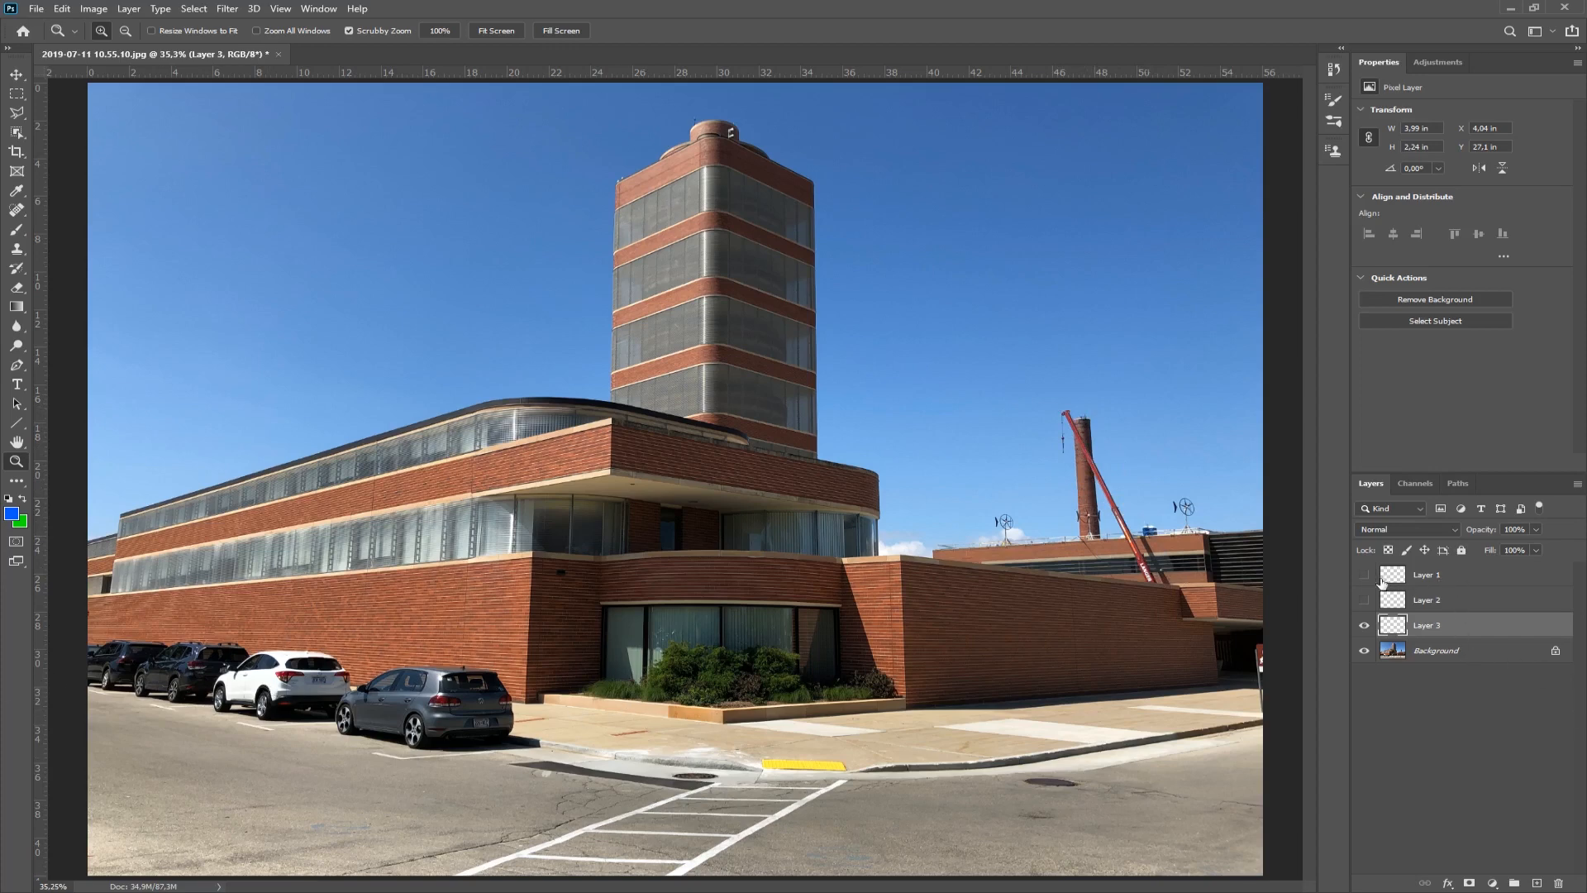
{"action": "left_click", "coordinate": [1471, 579]}
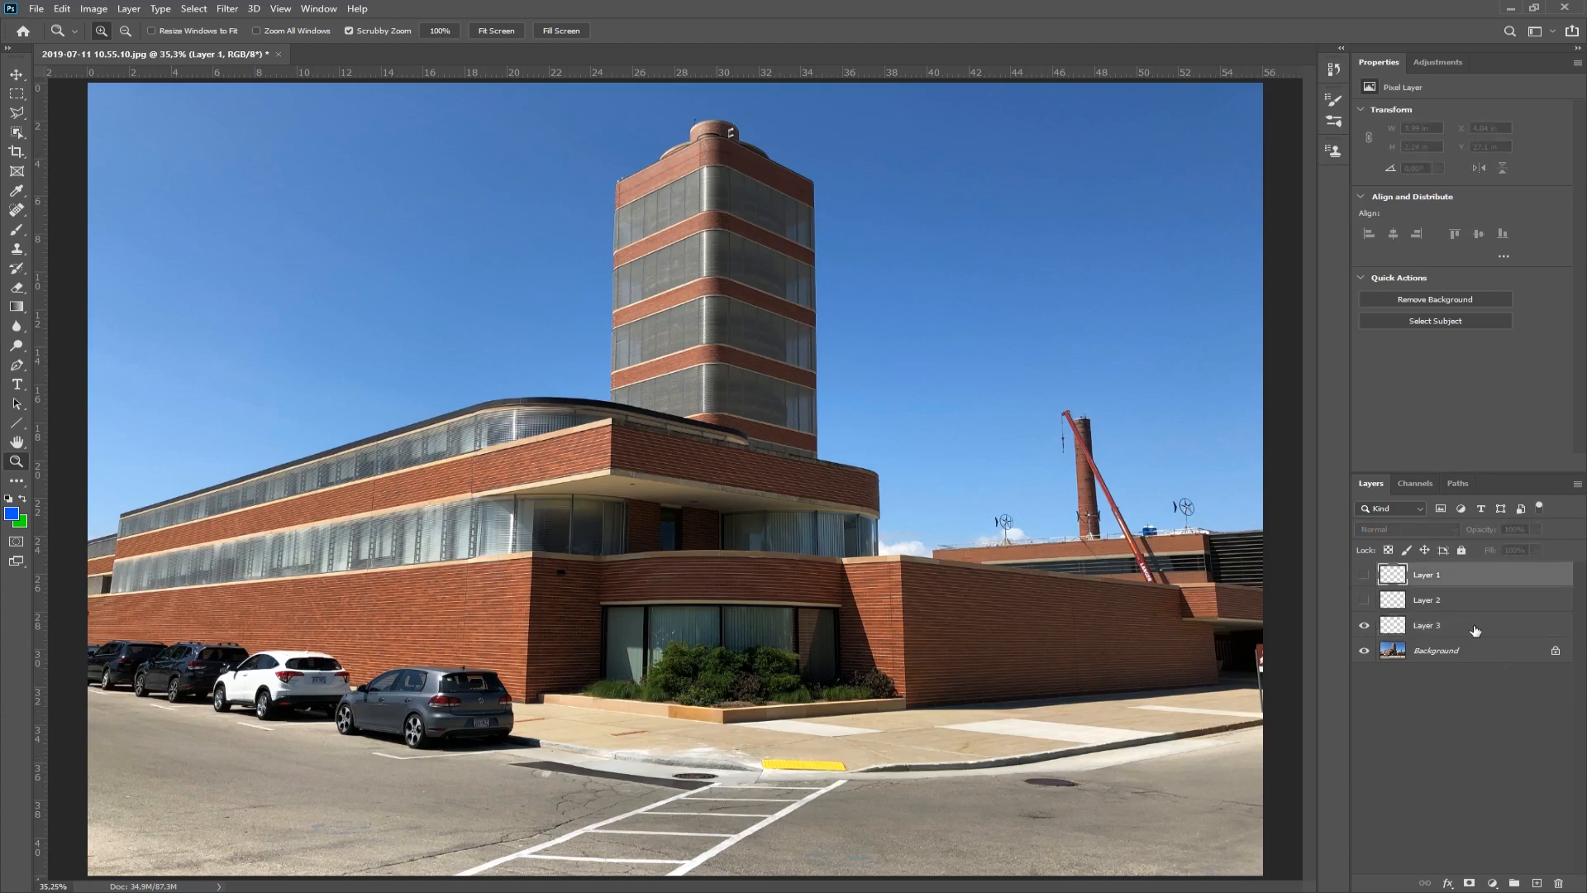
{"action": "left_click", "coordinate": [1476, 630], "text": "shift"}
{"action": "left_click_drag", "start_coordinate": [1479, 579], "coordinate": [1558, 882]}
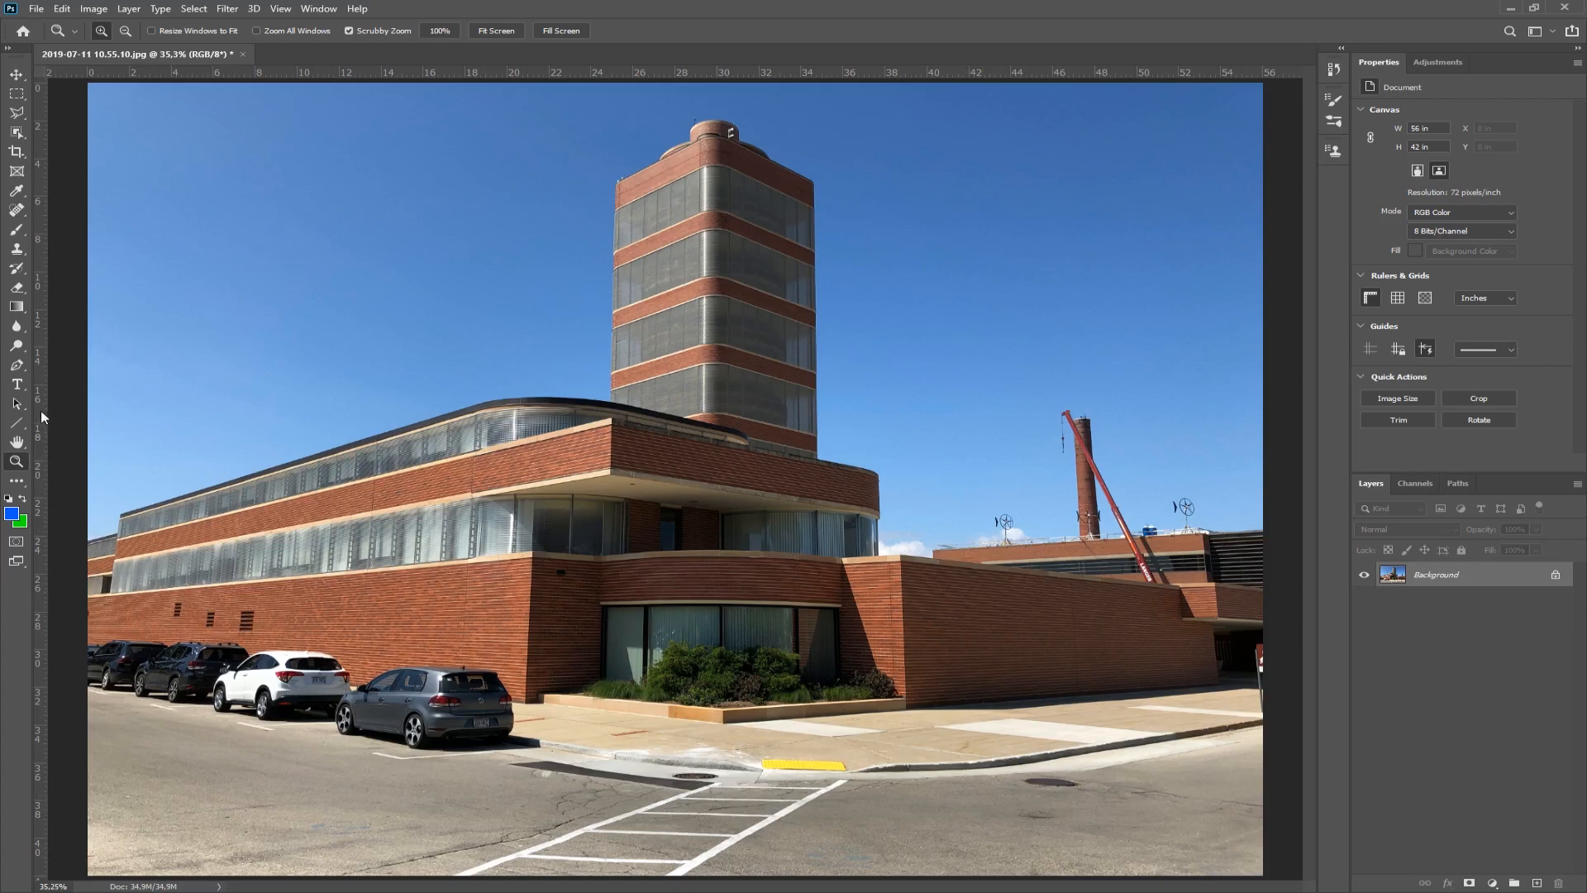
Step: Place vertical guides at both tower edges, the two lower wall corners and the building's far-left end, and unlock the Background layer
{"action": "left_click_drag", "start_coordinate": [40, 410], "coordinate": [818, 427]}
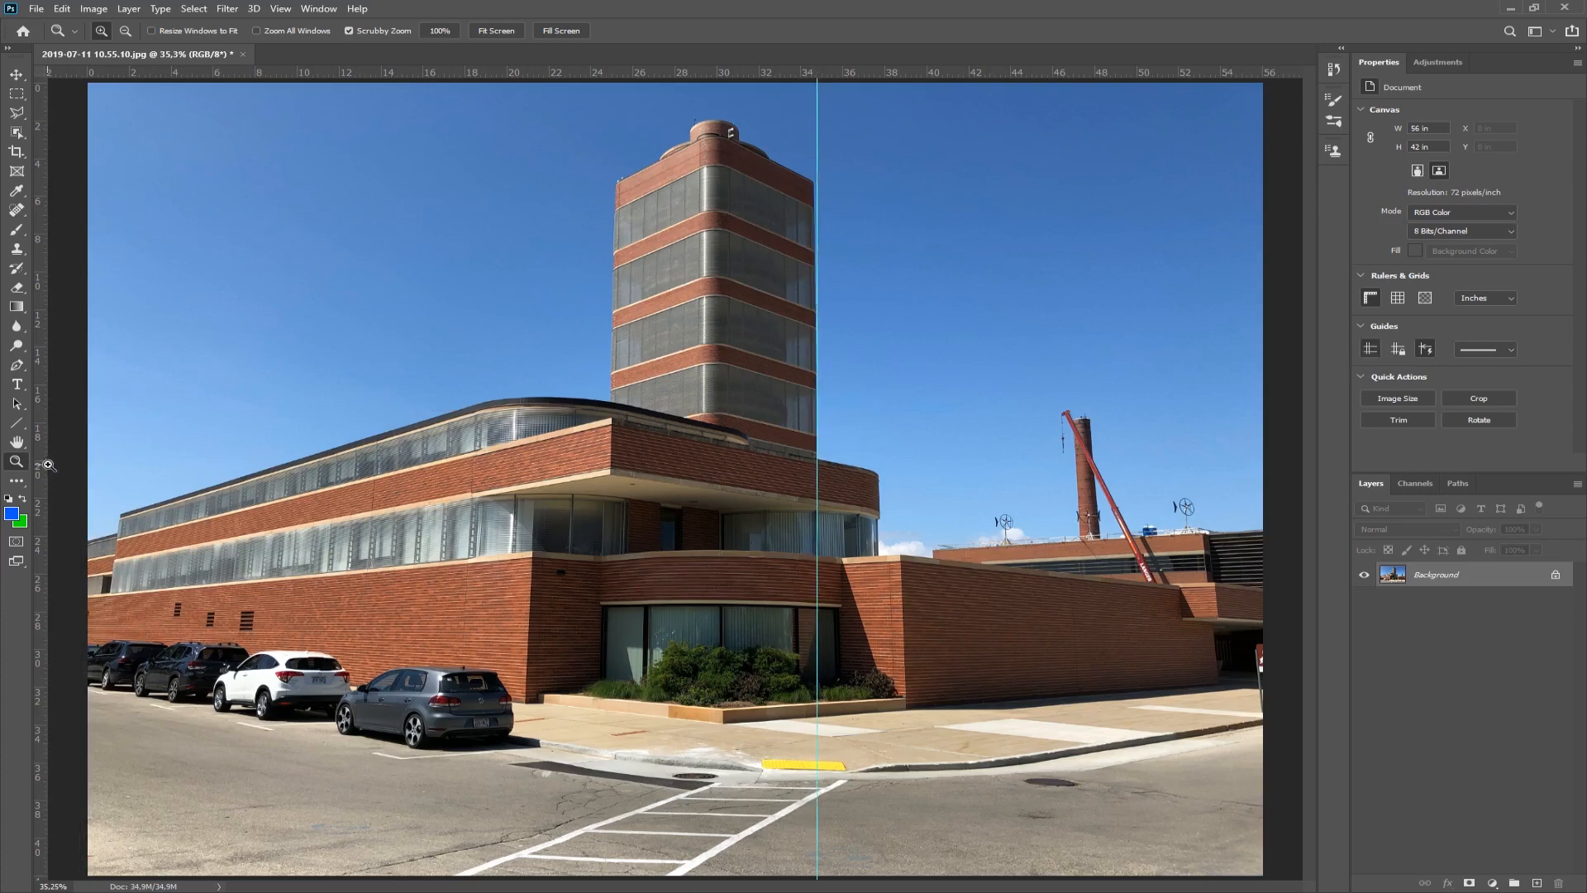
{"action": "left_click_drag", "start_coordinate": [48, 464], "coordinate": [610, 486]}
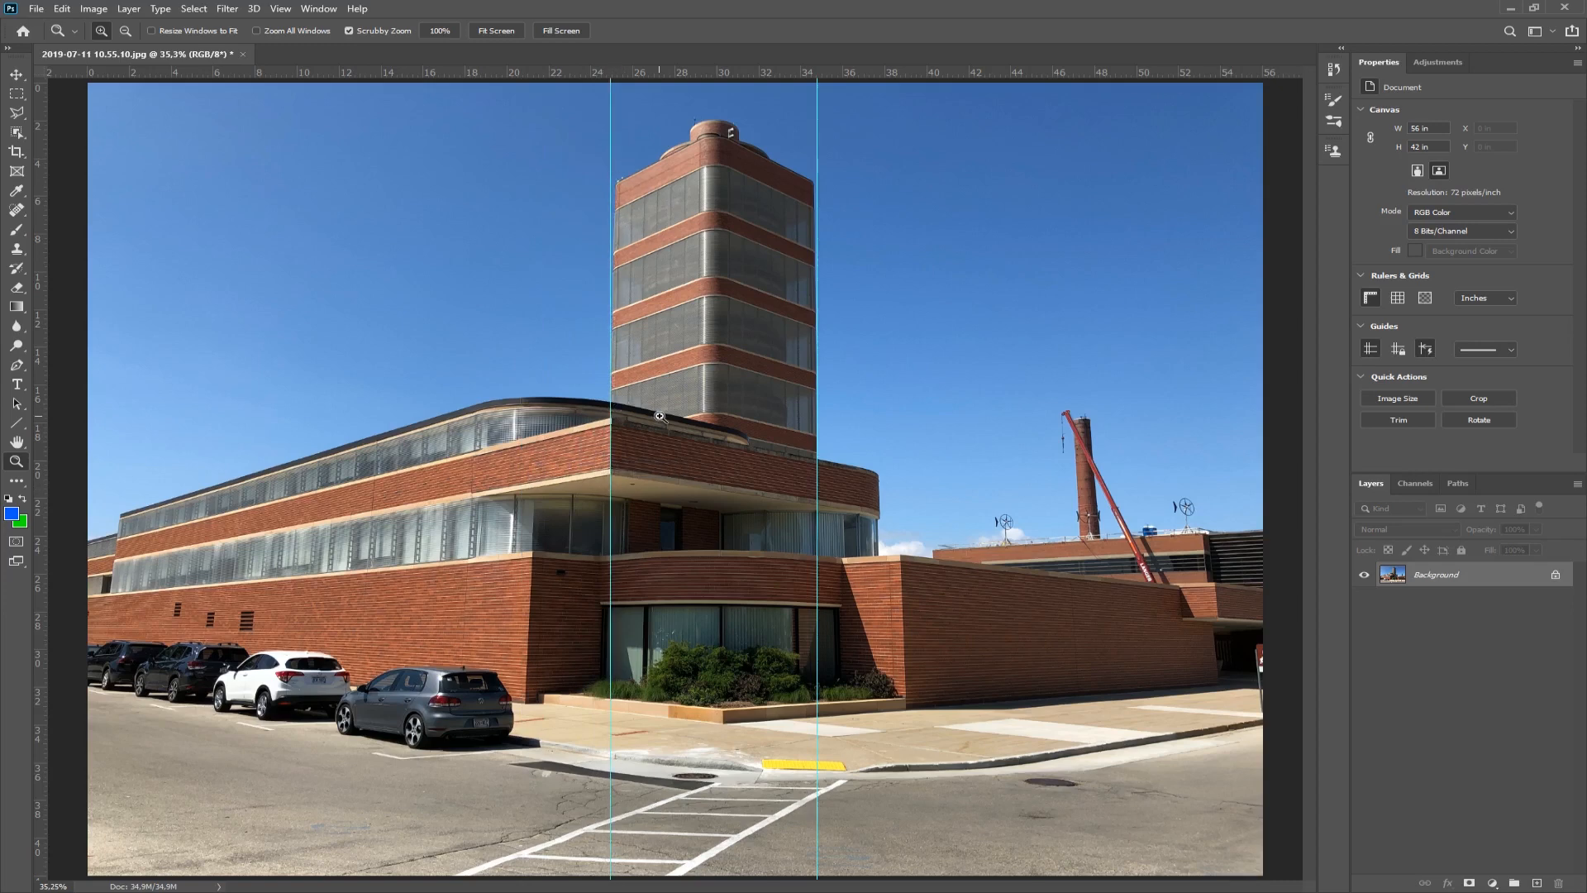
{"action": "left_click_drag", "start_coordinate": [42, 511], "coordinate": [524, 712]}
{"action": "left_click_drag", "start_coordinate": [43, 648], "coordinate": [908, 717]}
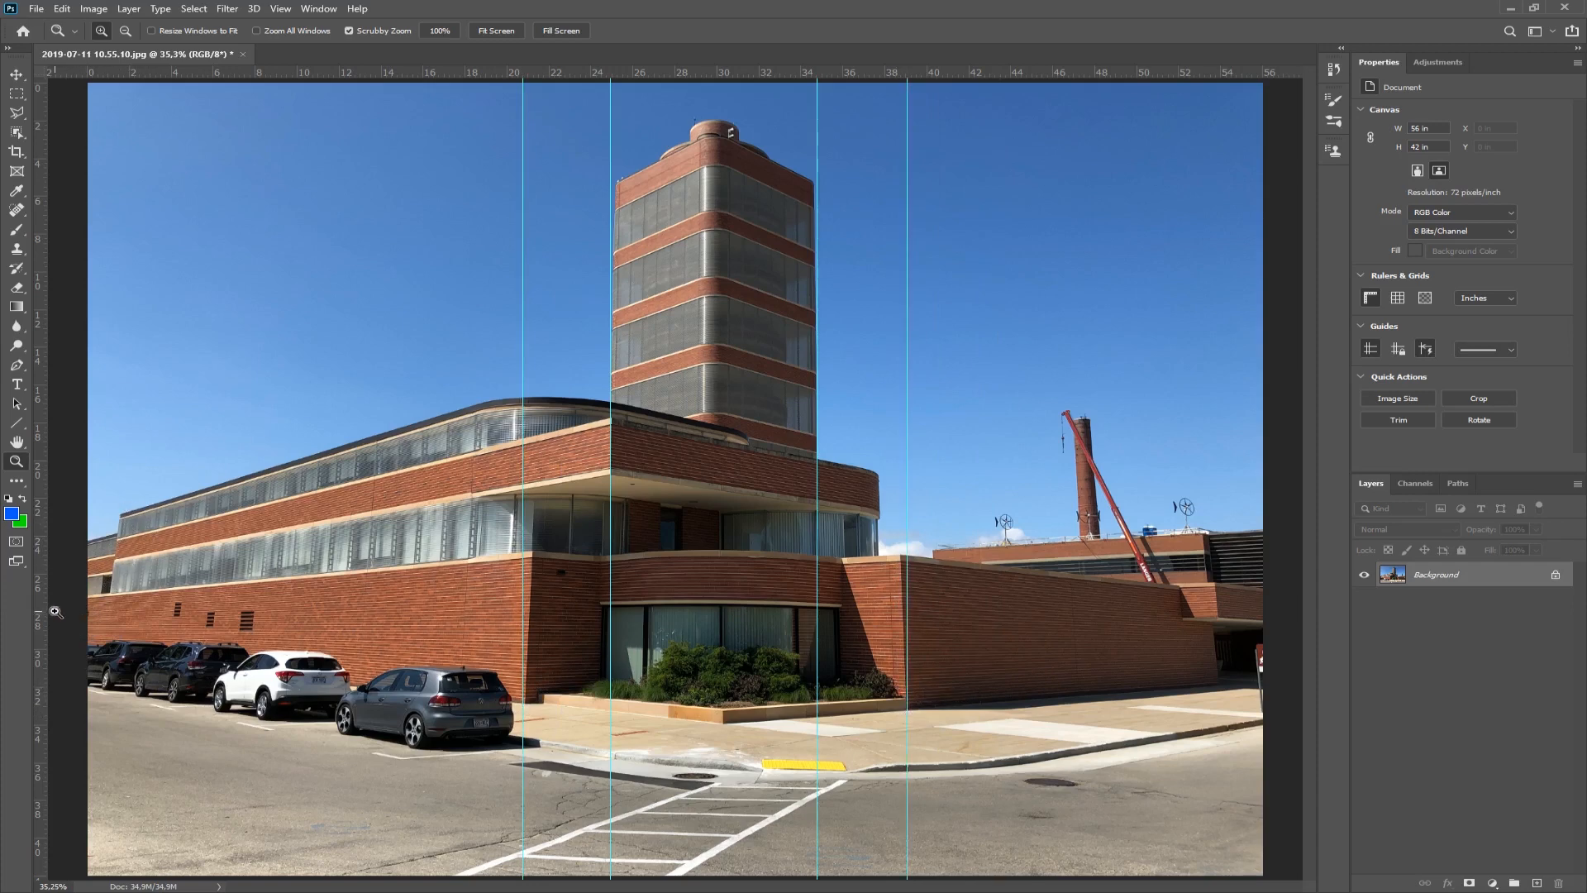
{"action": "left_click_drag", "start_coordinate": [39, 615], "coordinate": [109, 619]}
{"action": "left_click", "coordinate": [1554, 580]}
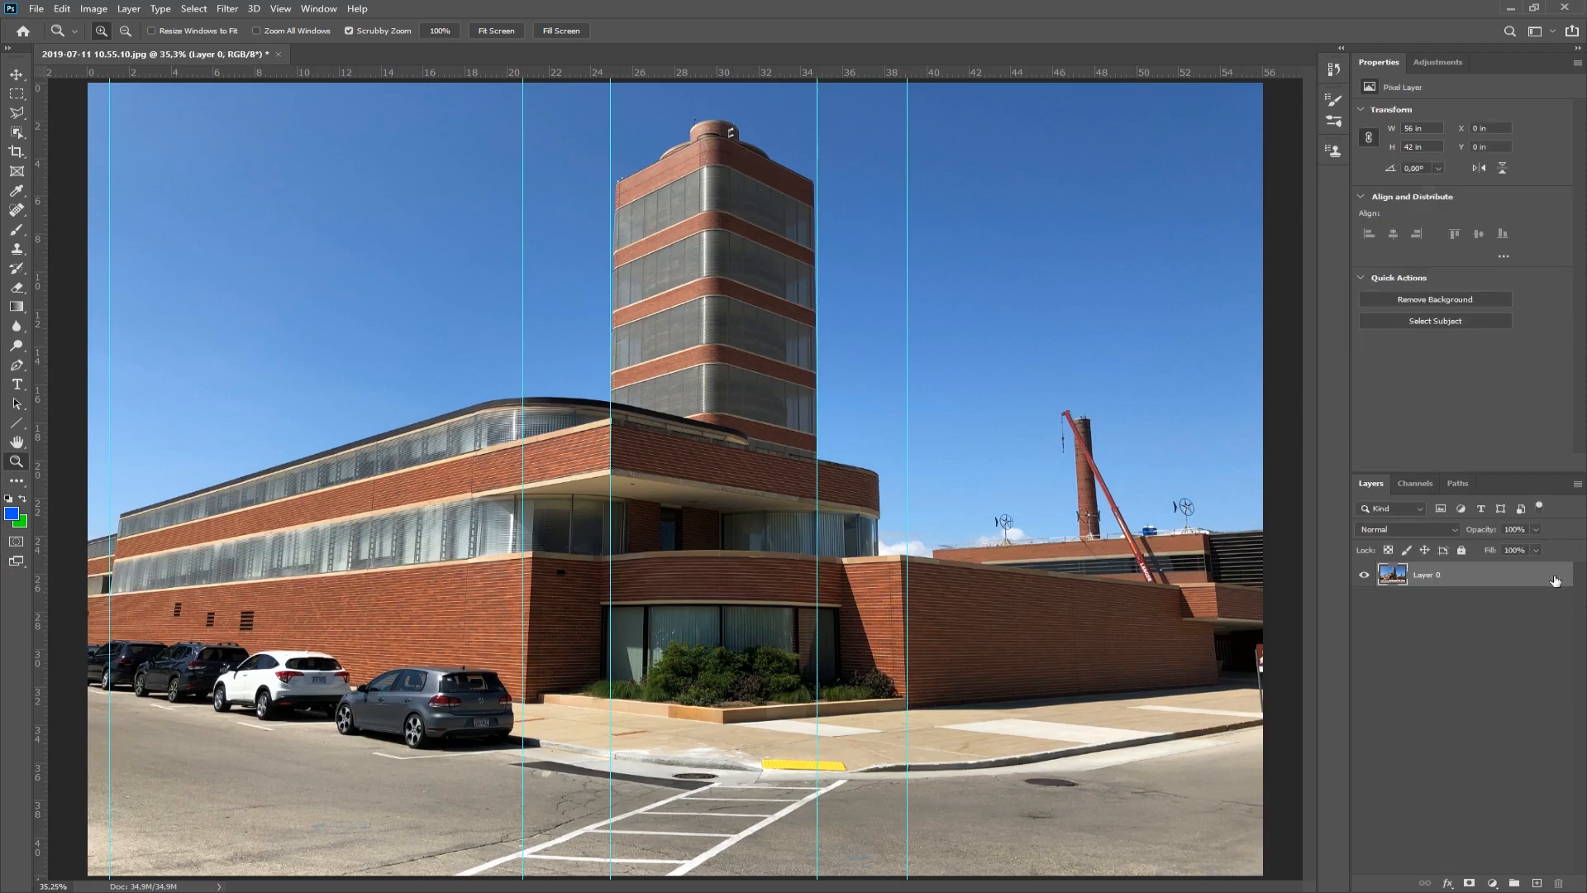
{"action": "key", "text": "h"}
{"action": "double_click", "coordinate": [1428, 577]}
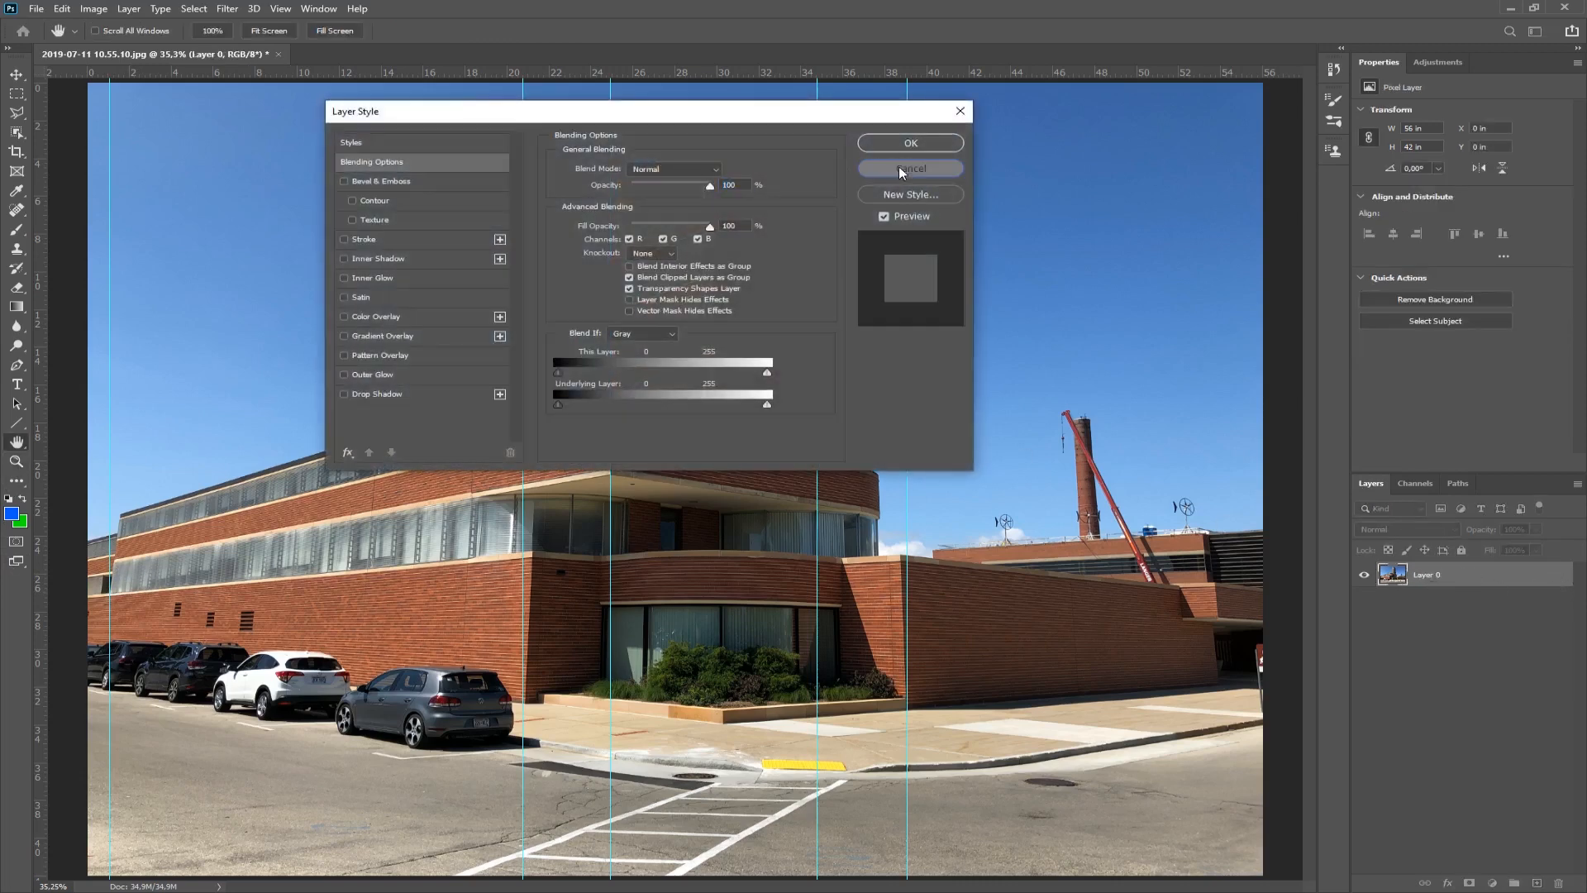
{"action": "left_click", "coordinate": [897, 168]}
{"action": "key", "text": "z"}
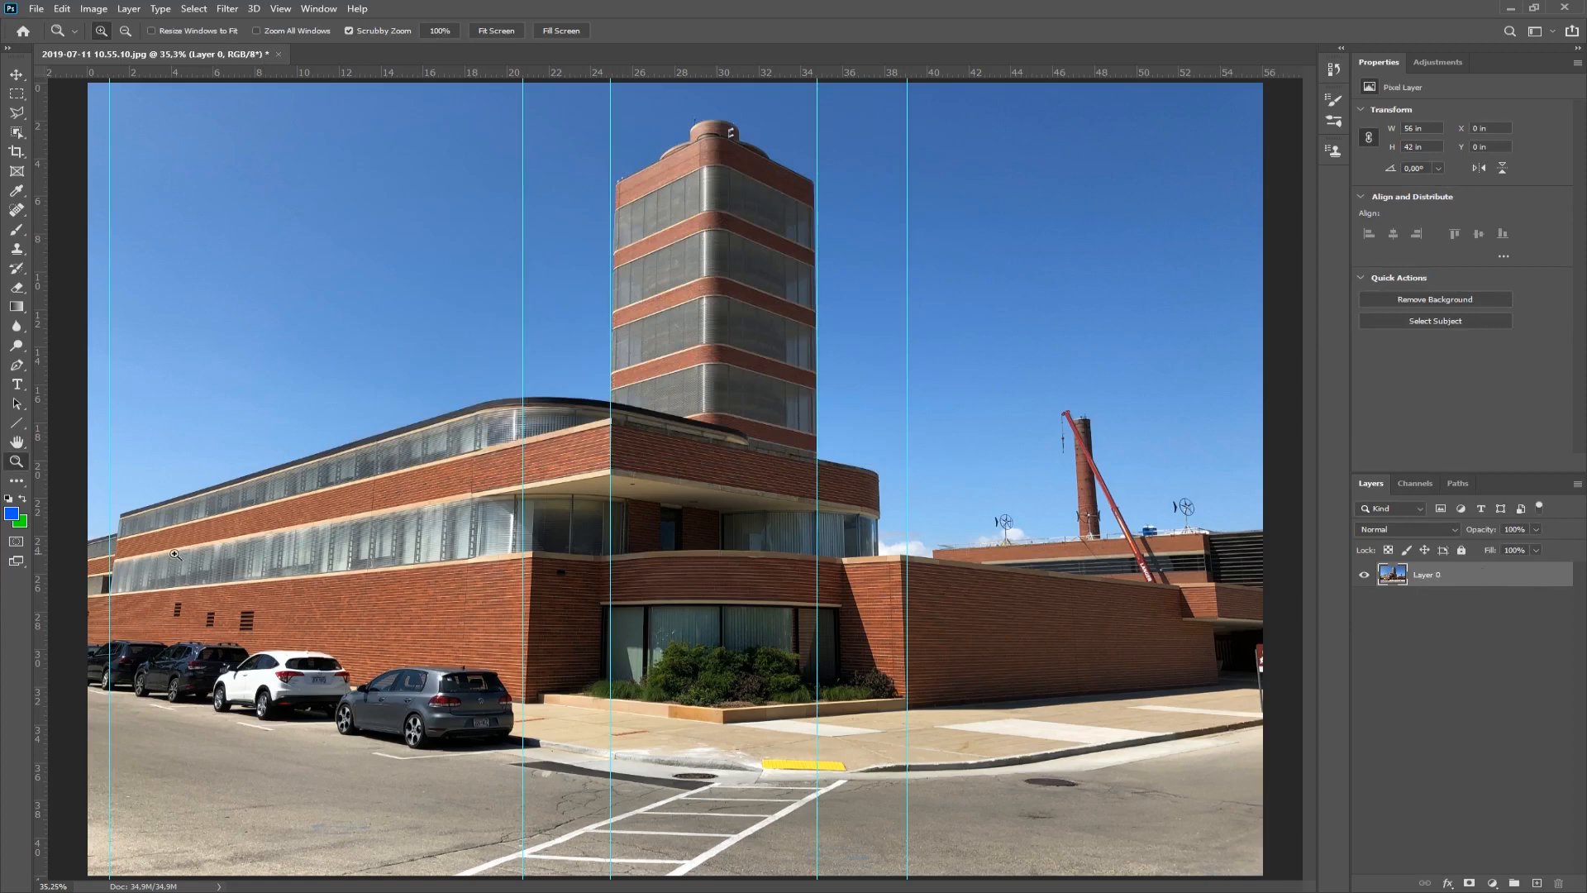
Step: Set the background color to white (ffffff)
{"action": "left_click", "coordinate": [22, 524]}
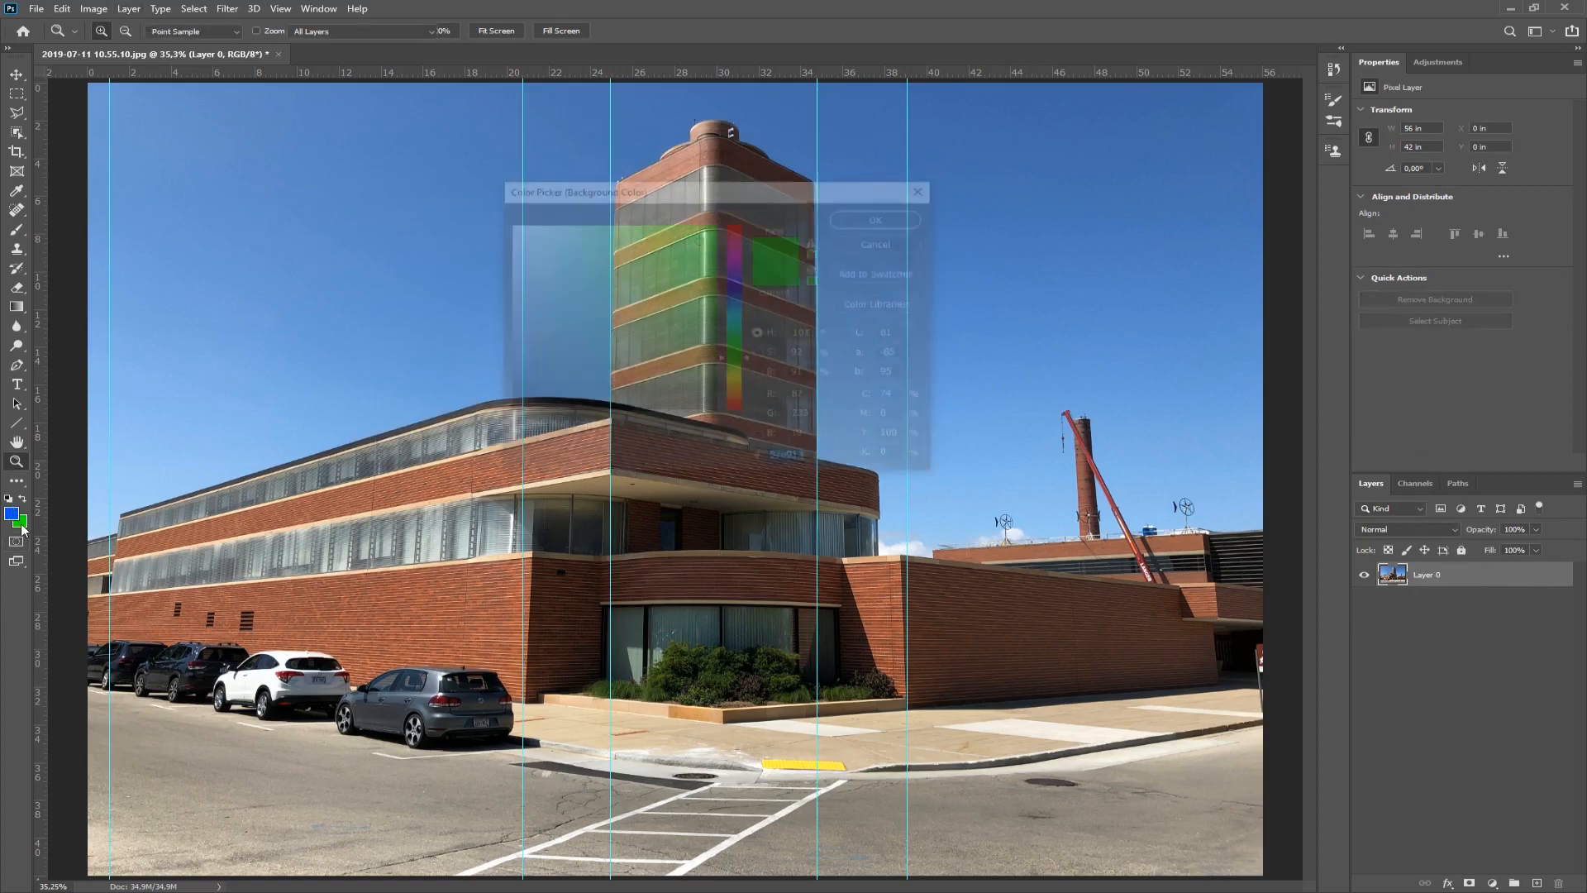
{"action": "type", "text": "ffffff"}
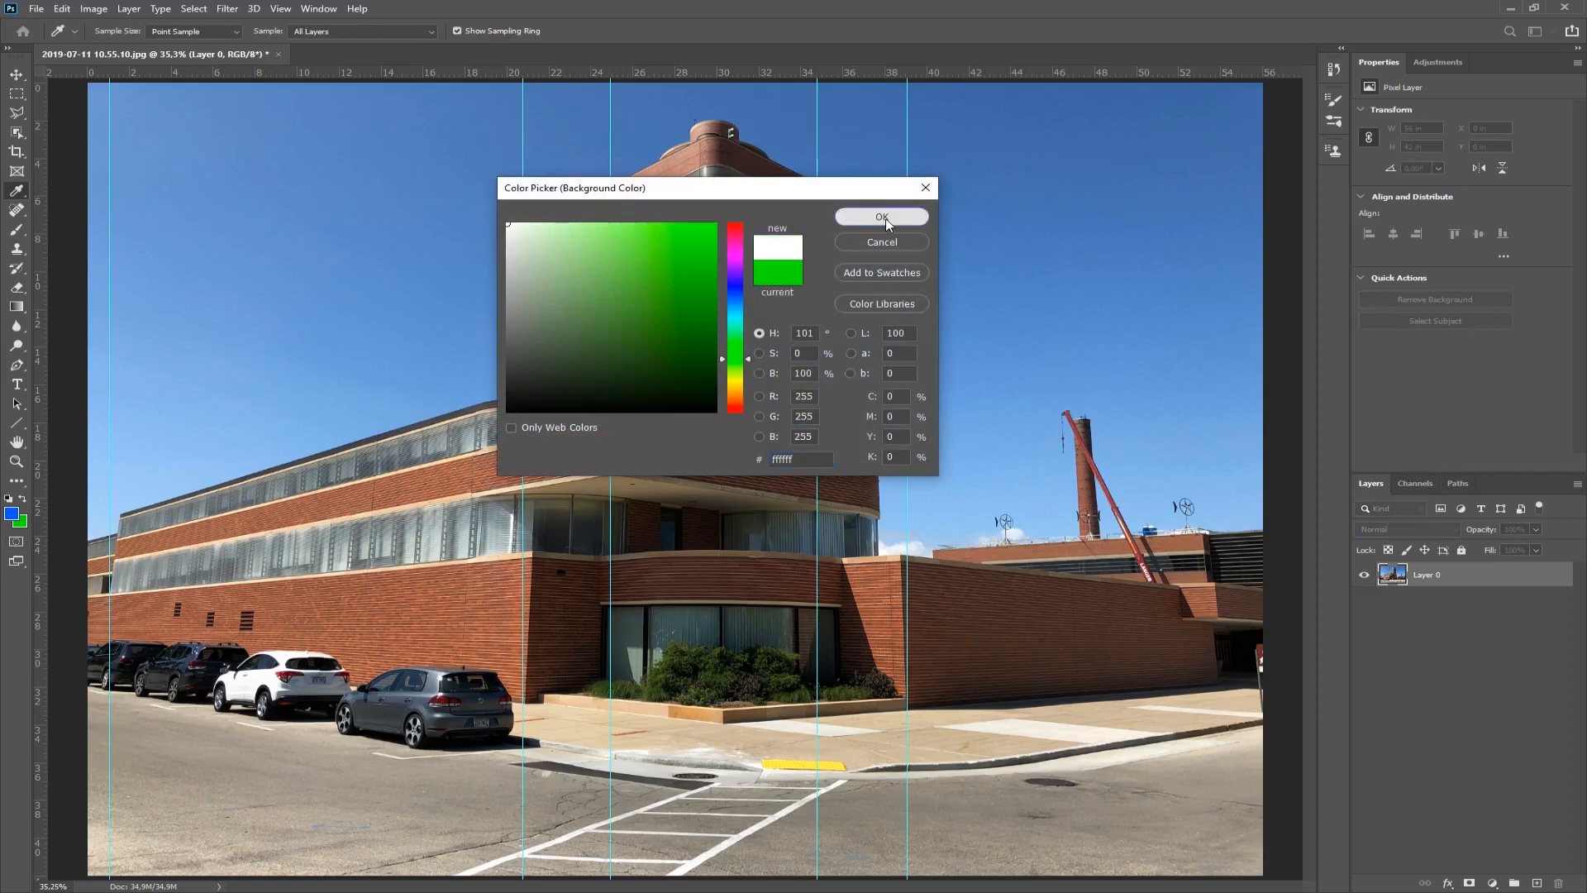
{"action": "left_click", "coordinate": [882, 216]}
{"action": "key", "text": "z"}
Step: Enlarge the canvas to 120 percent in width and height around the centre, and fit the whole document in view
{"action": "left_click", "coordinate": [91, 9]}
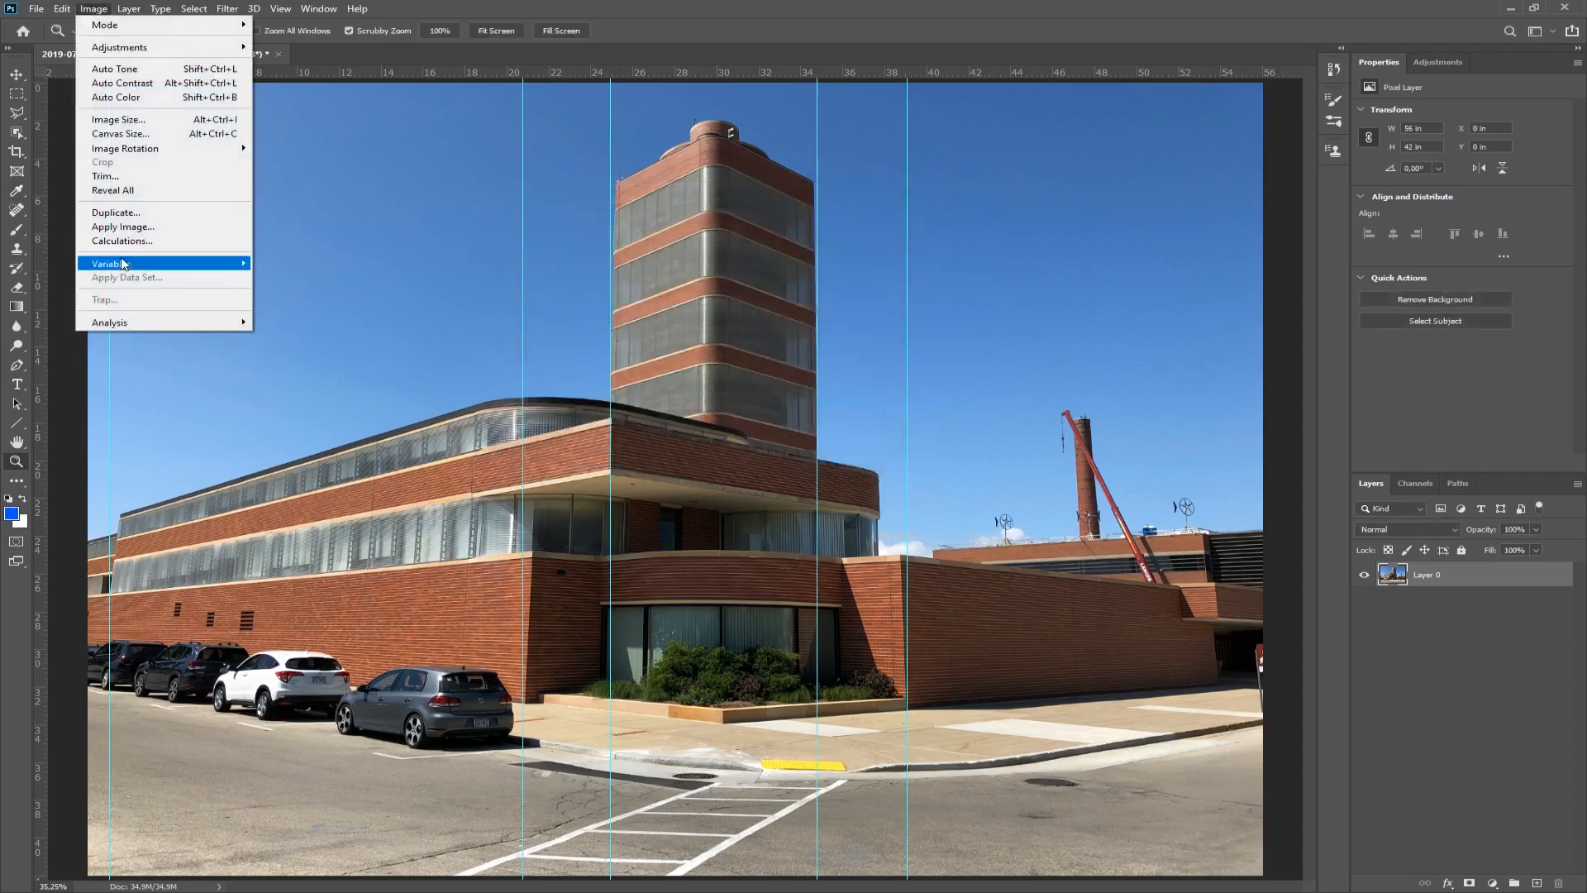
{"action": "left_click", "coordinate": [116, 138]}
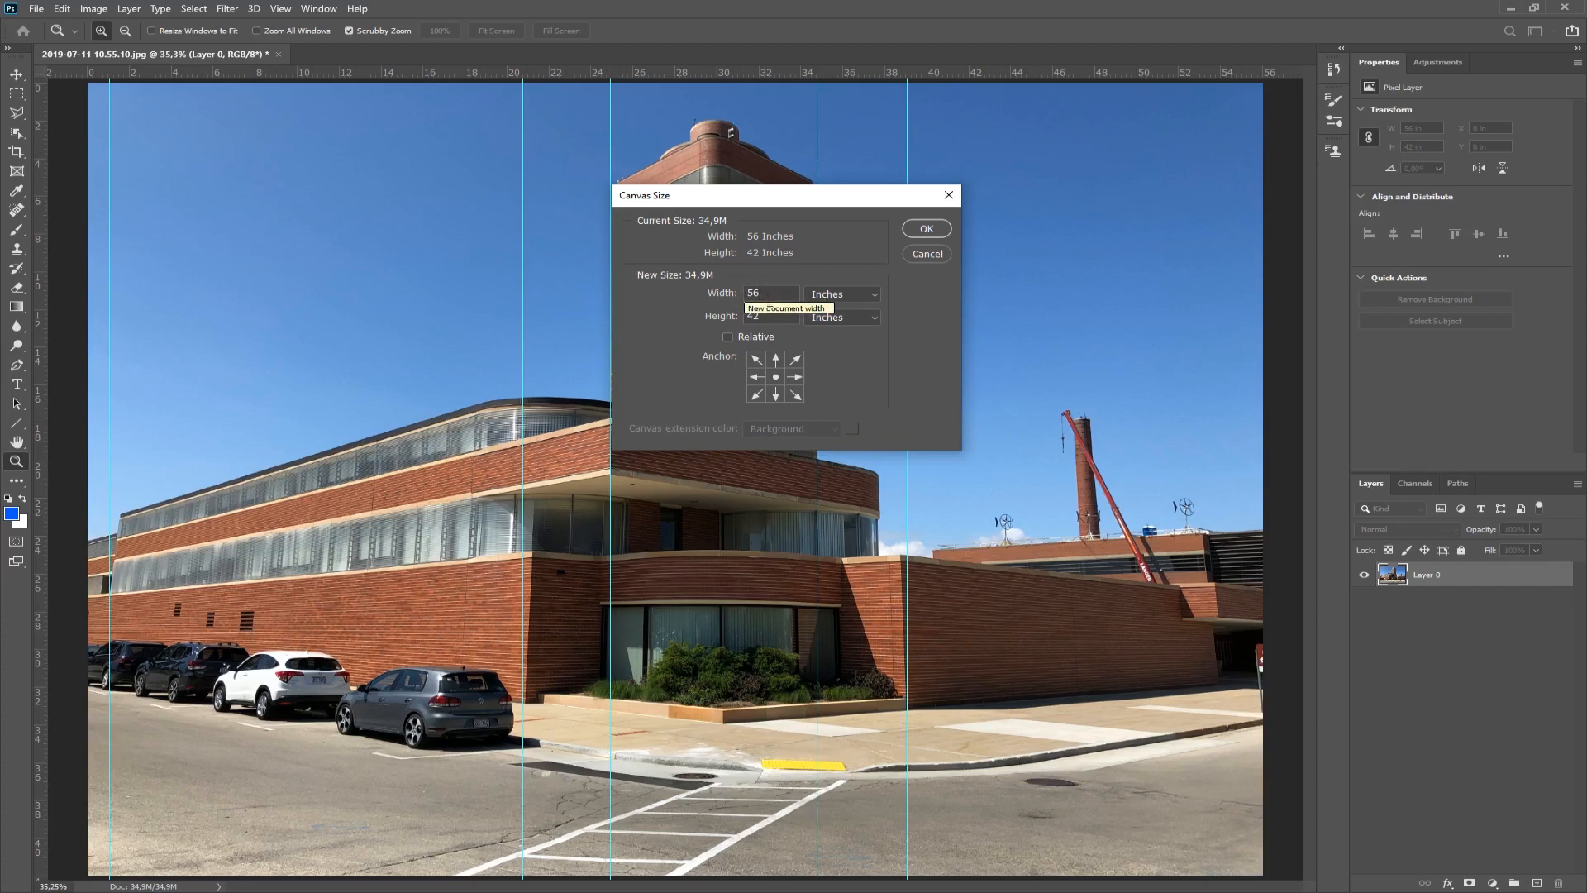
{"action": "left_click", "coordinate": [839, 294]}
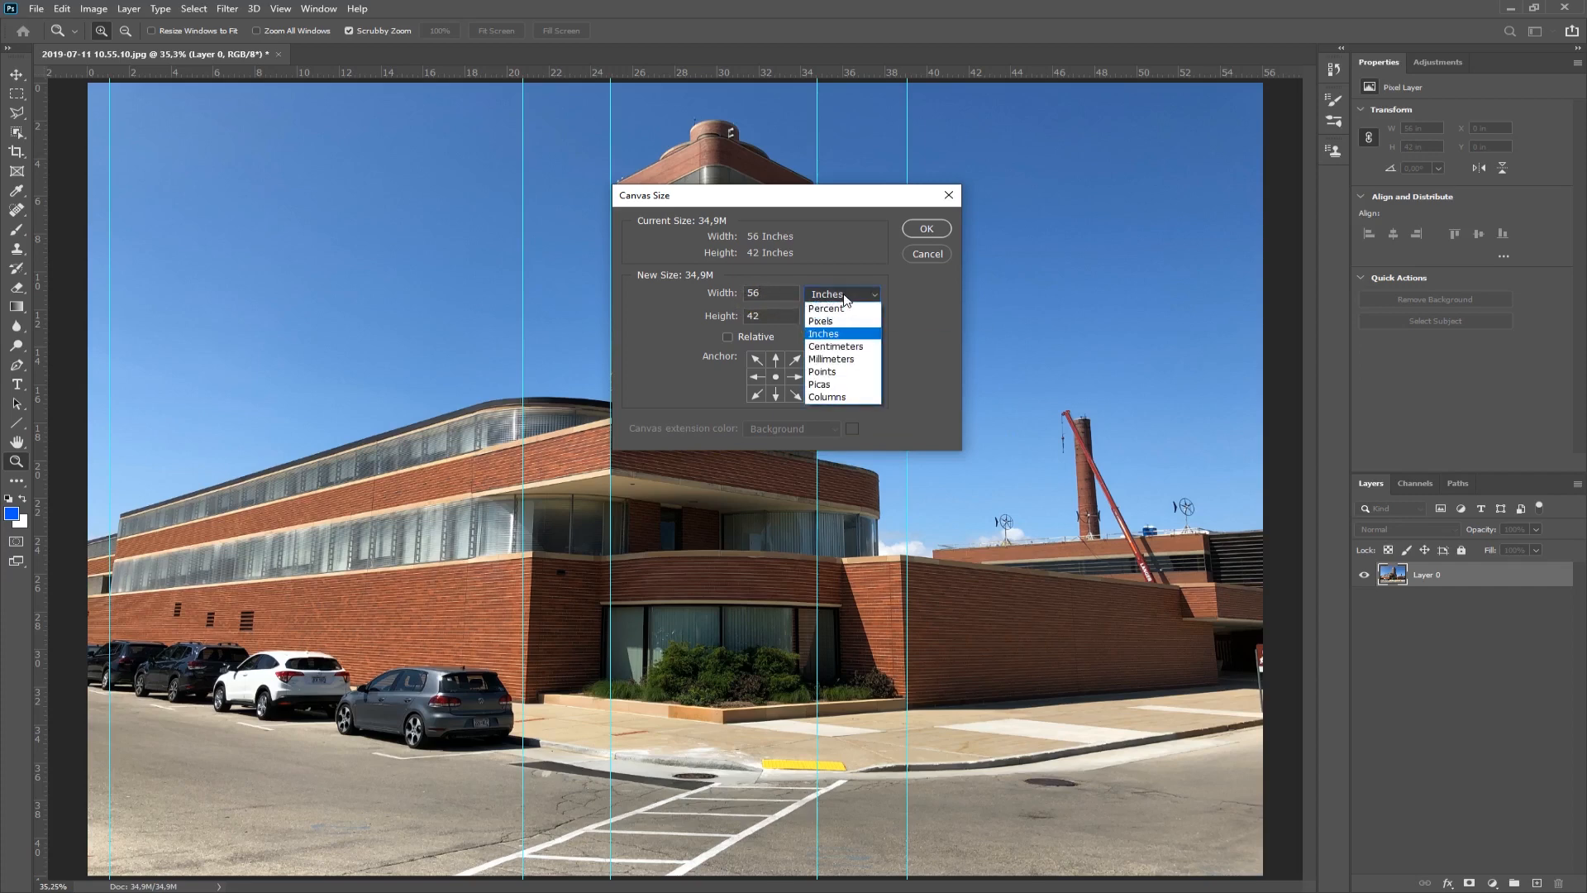
{"action": "left_click", "coordinate": [829, 309]}
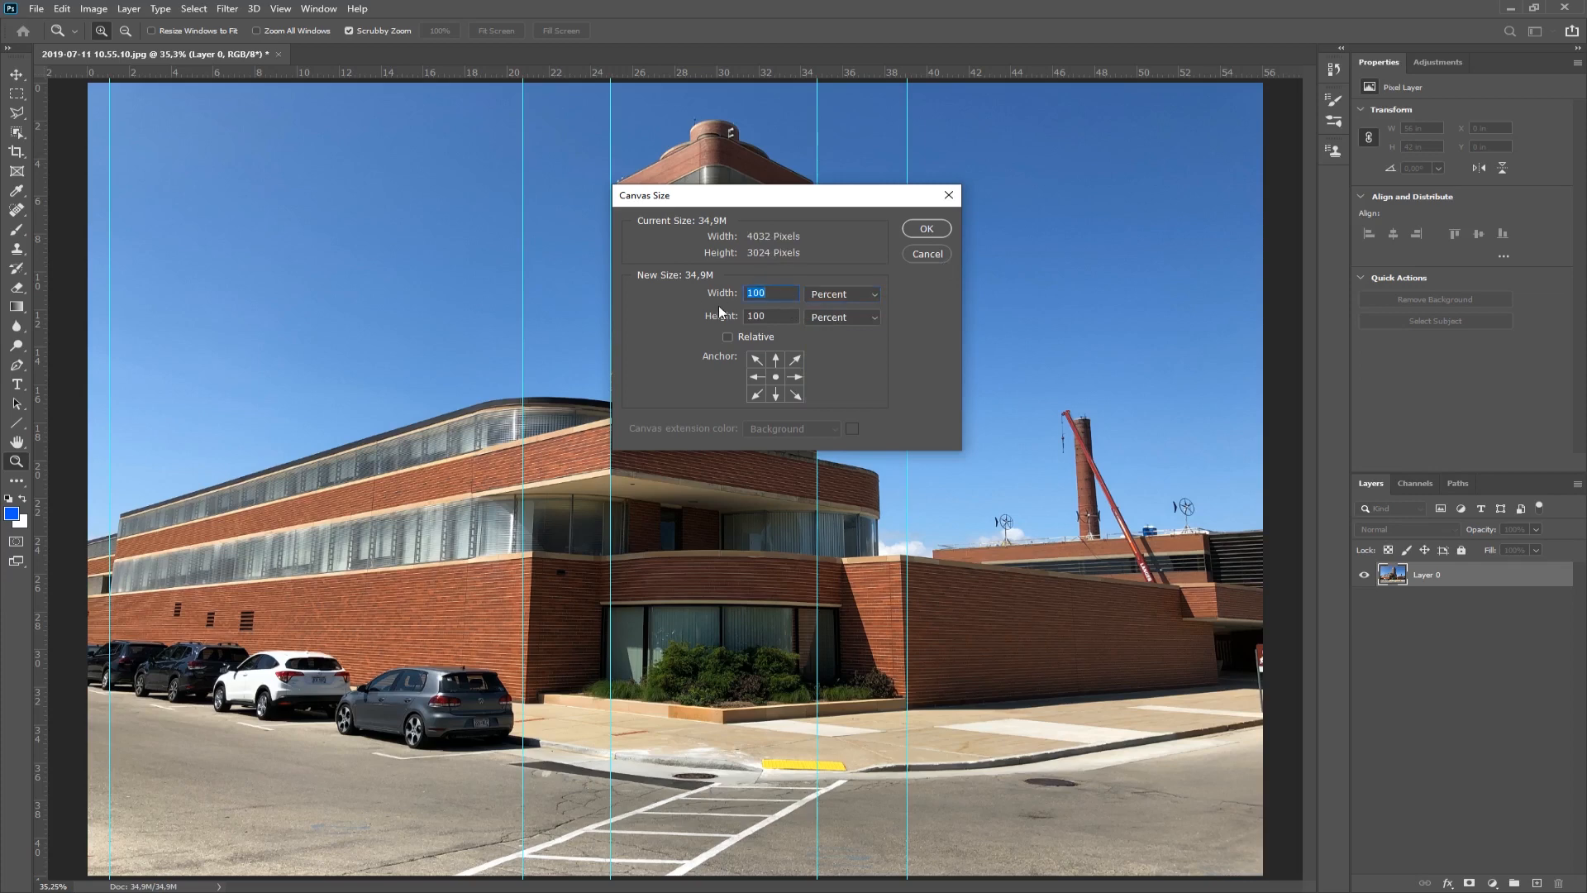
{"action": "type", "text": "120120"}
{"action": "left_click", "coordinate": [927, 229]}
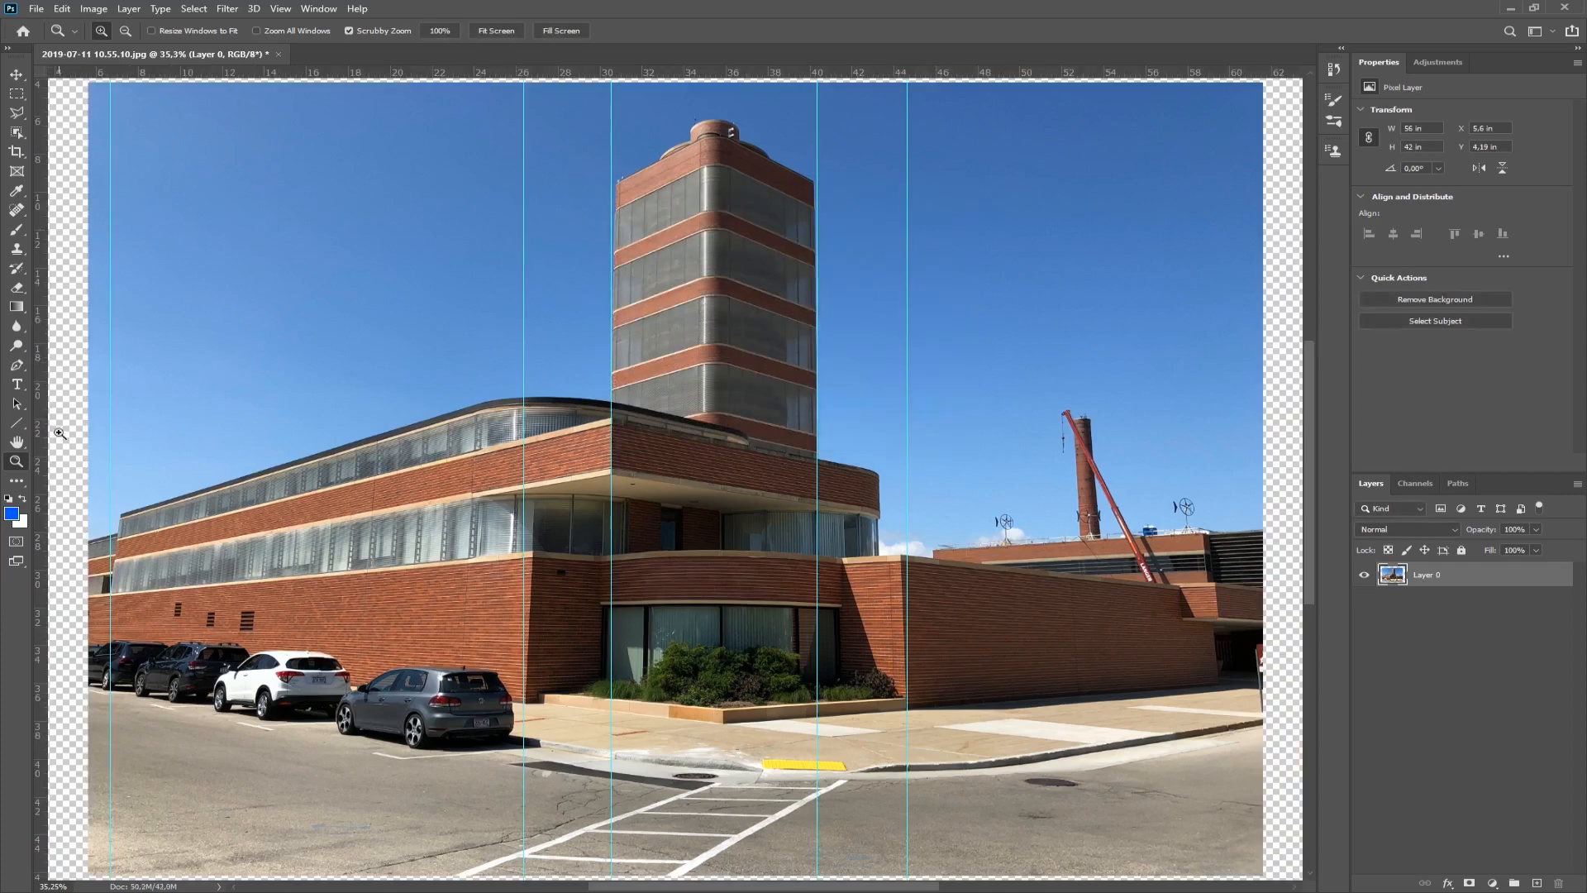
{"action": "right_click", "coordinate": [438, 457]}
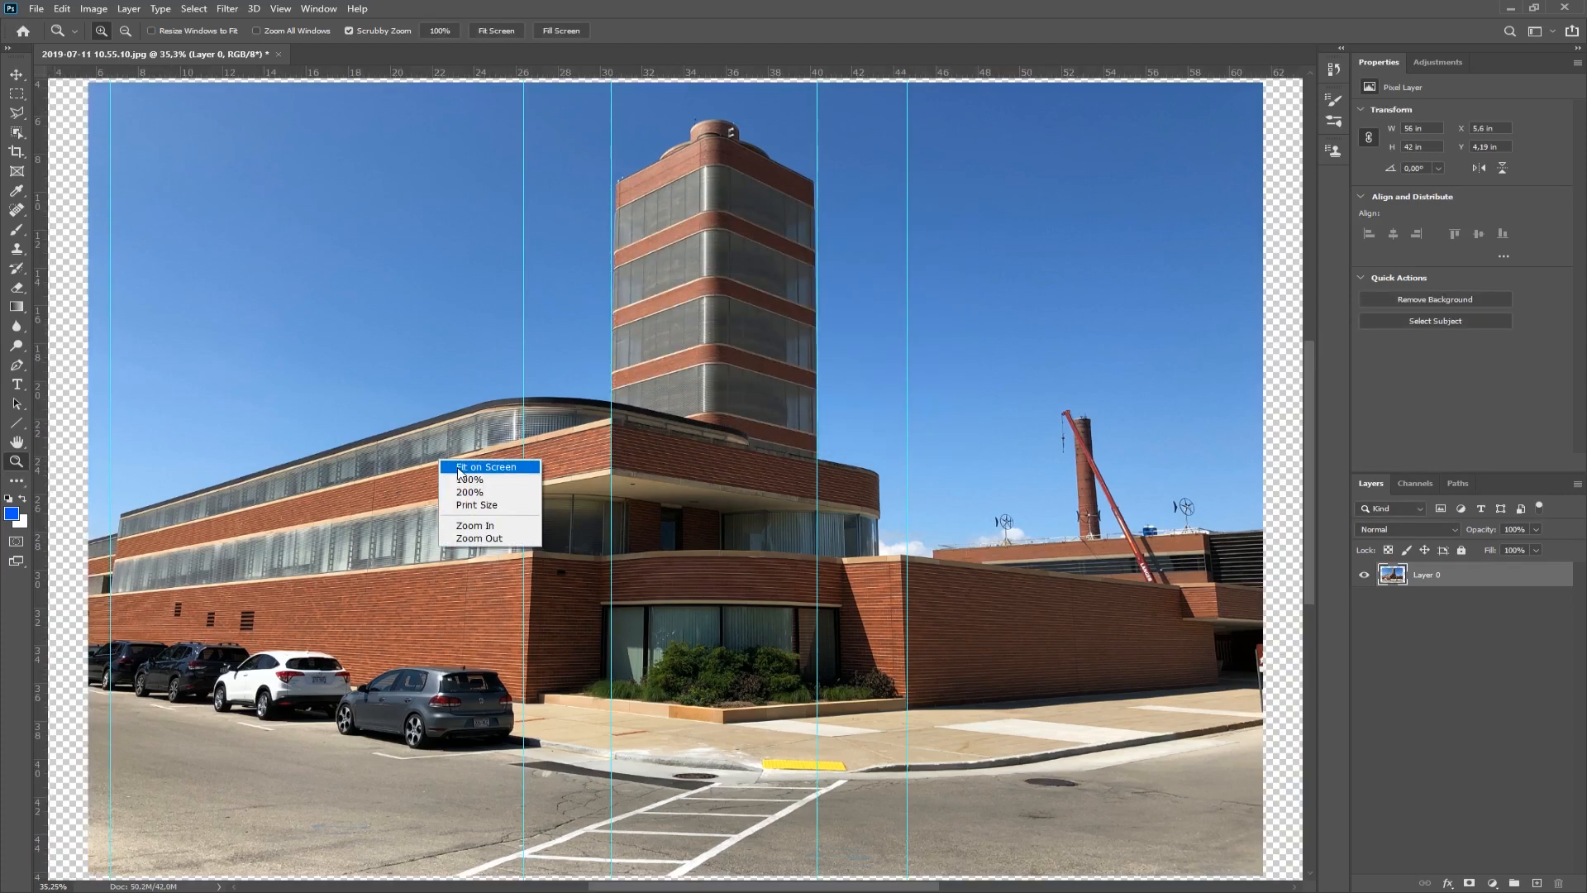
{"action": "left_click", "coordinate": [460, 469]}
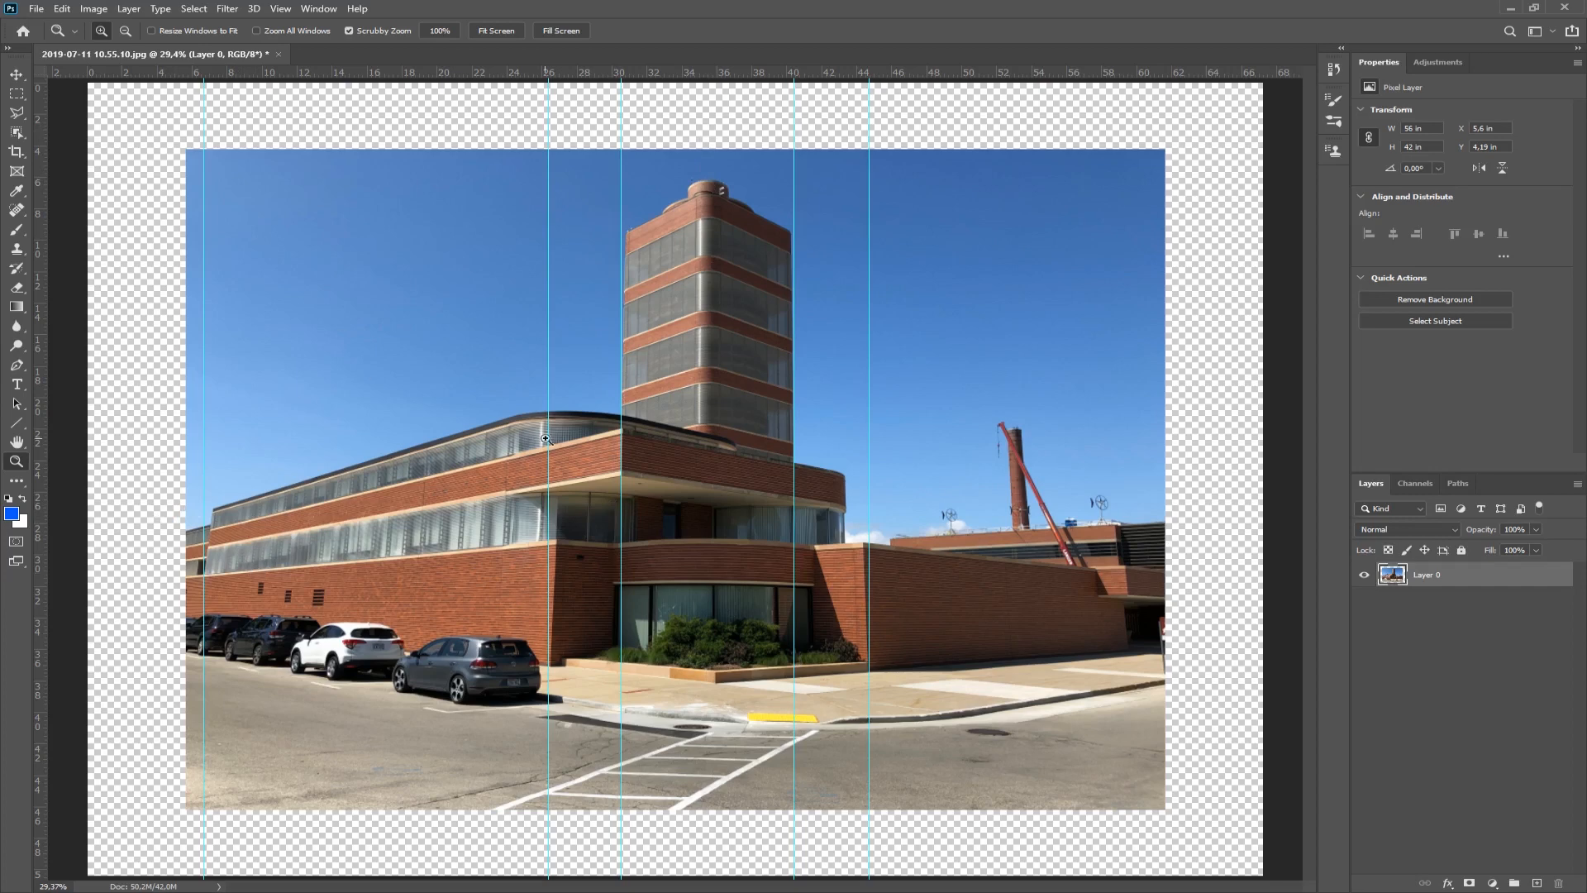
Step: Start a custom Lens Correction on the photo and set the vertical perspective to -28 to straighten the tower's edges
{"action": "left_click", "coordinate": [195, 9]}
{"action": "left_click", "coordinate": [195, 8]}
{"action": "left_click", "coordinate": [228, 8]}
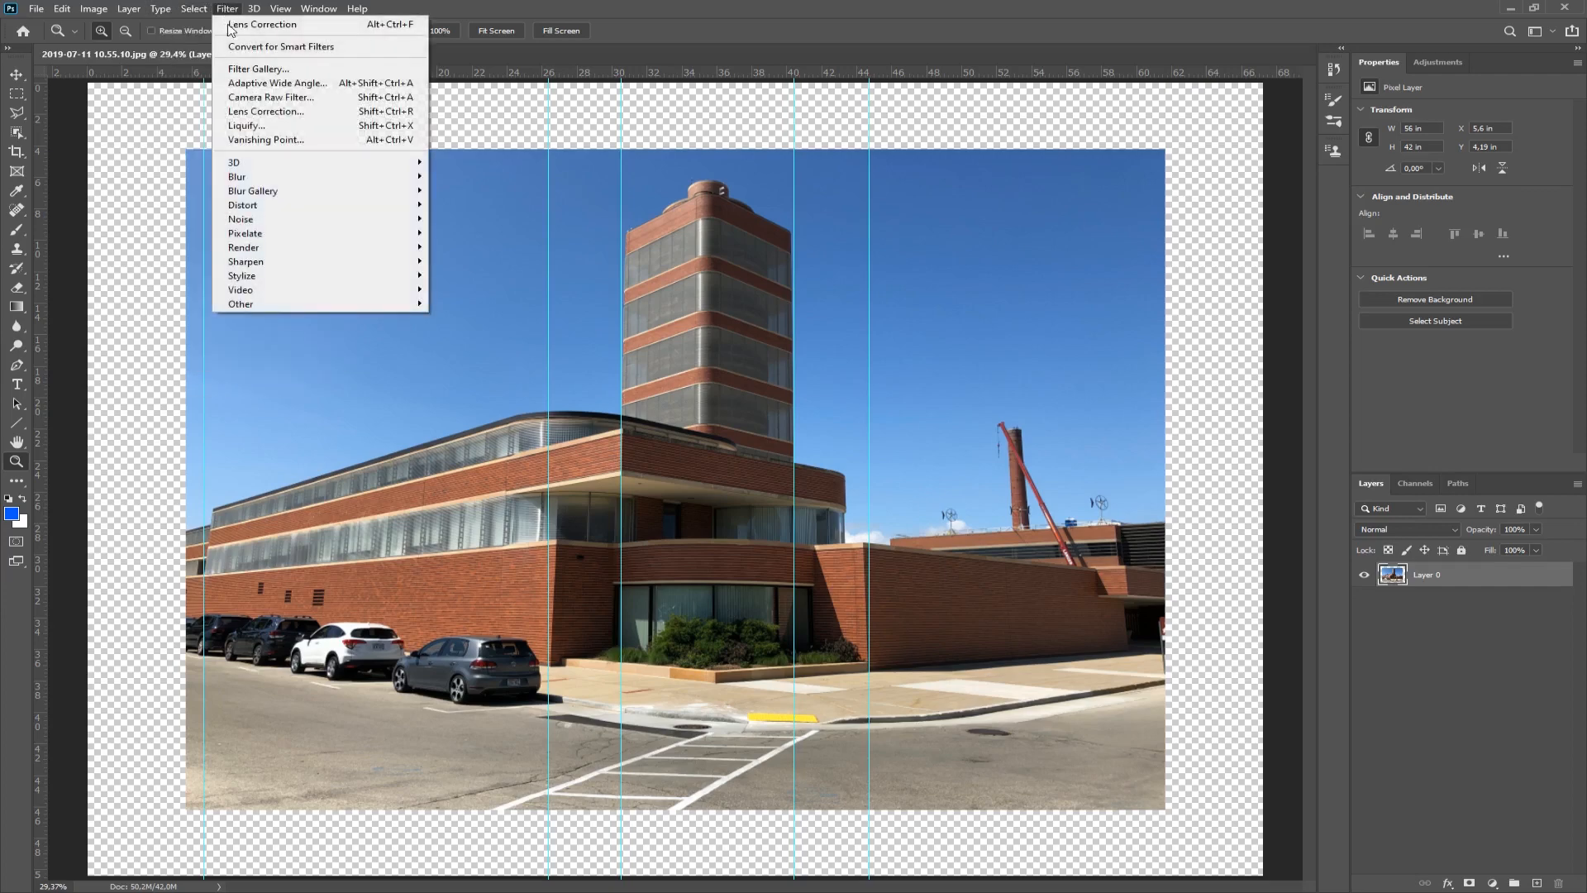
{"action": "left_click", "coordinate": [263, 111]}
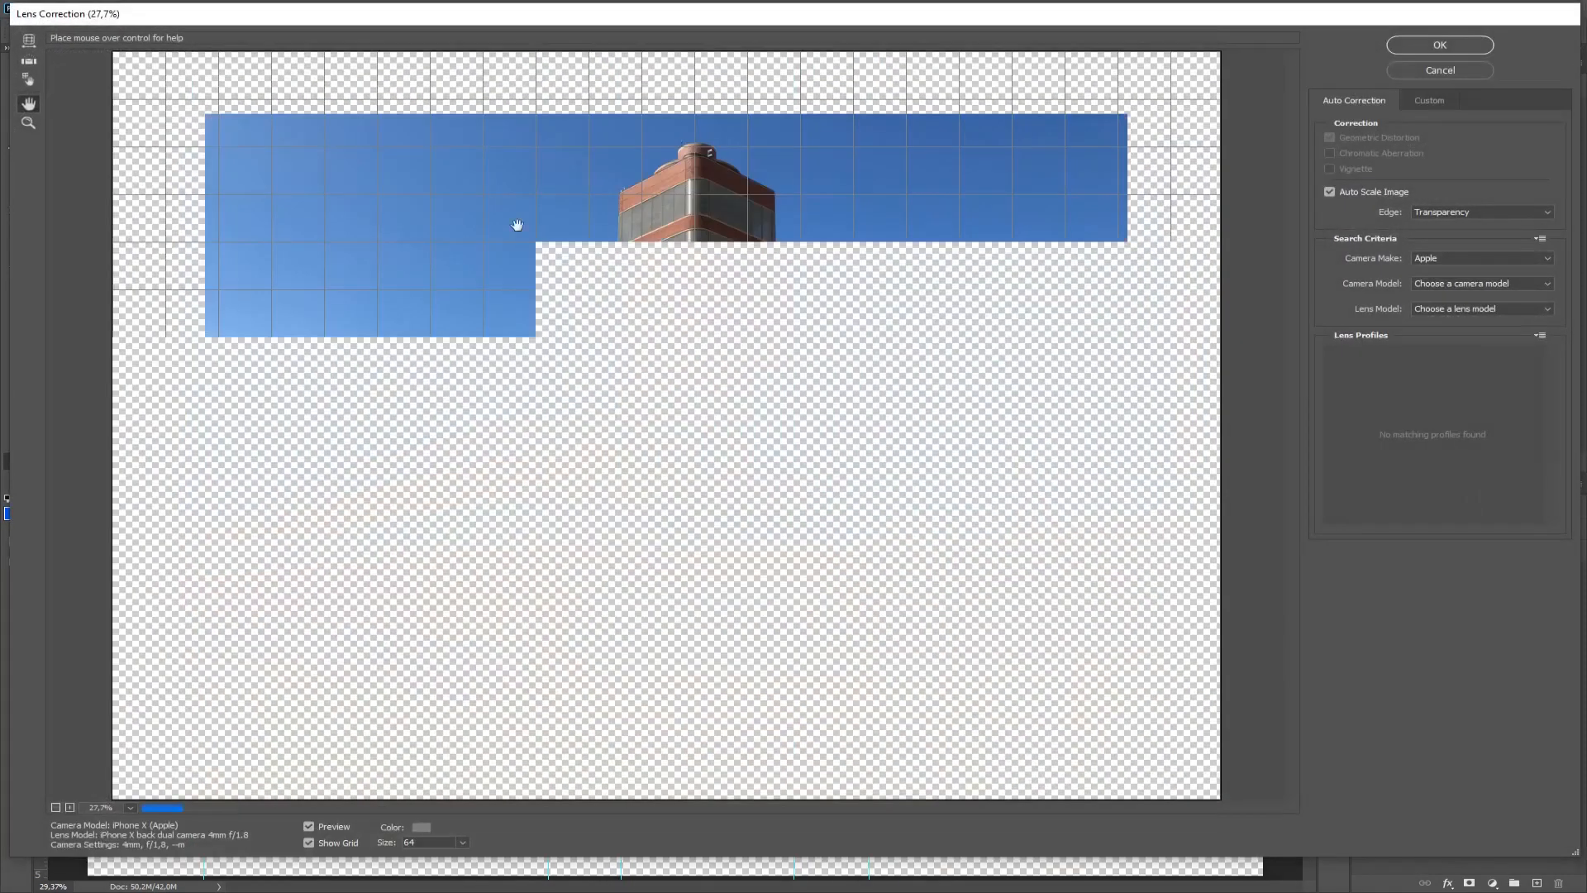
{"action": "left_click", "coordinate": [1433, 103]}
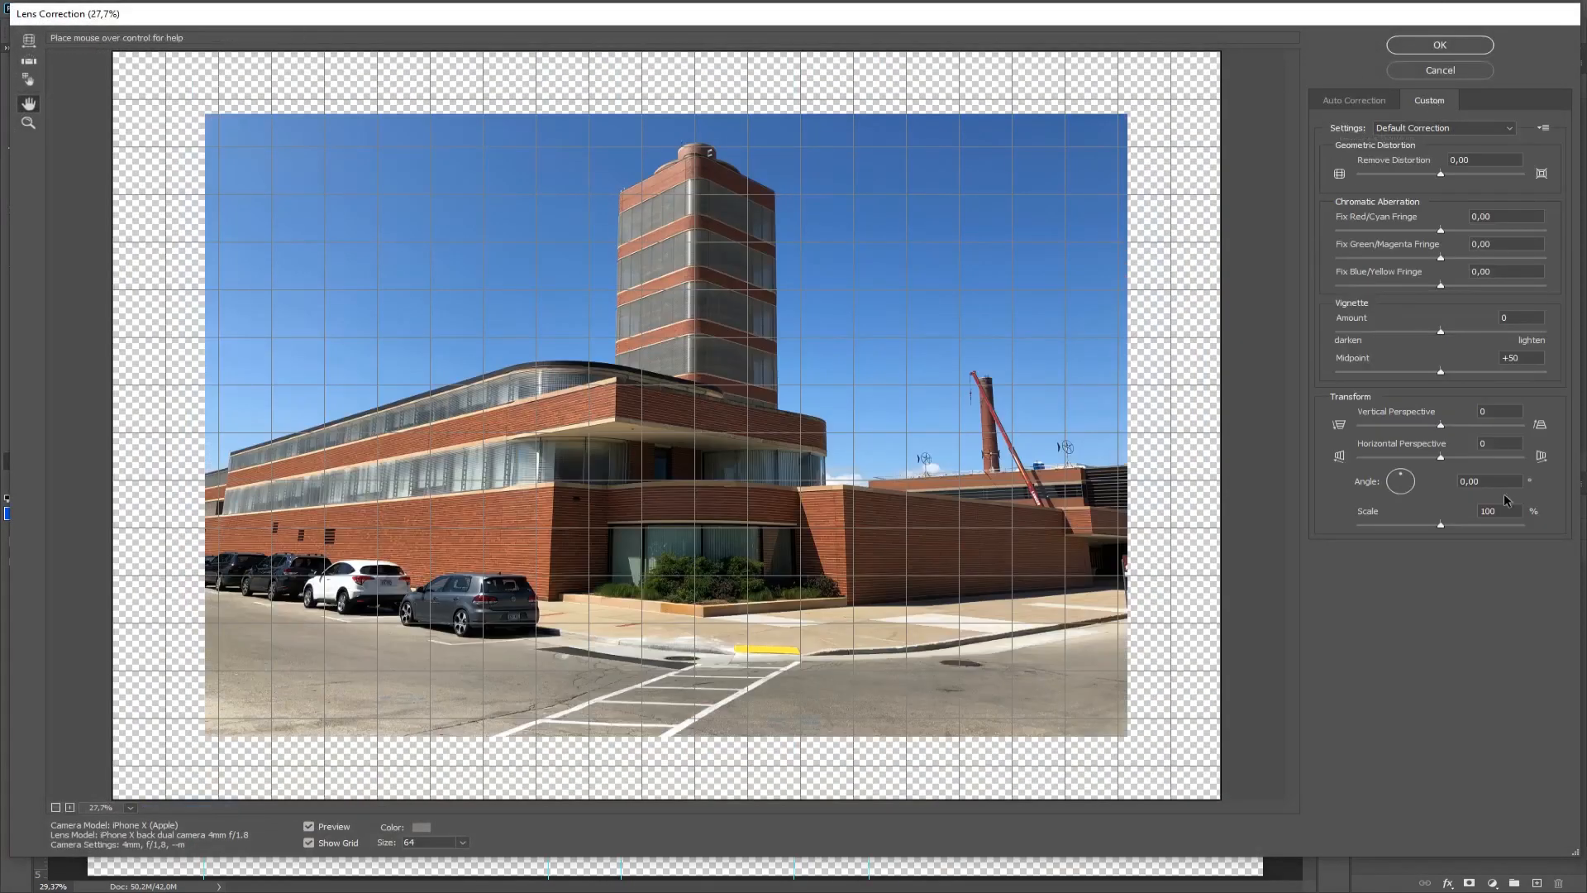
{"action": "left_click_drag", "start_coordinate": [1439, 430], "coordinate": [1417, 428]}
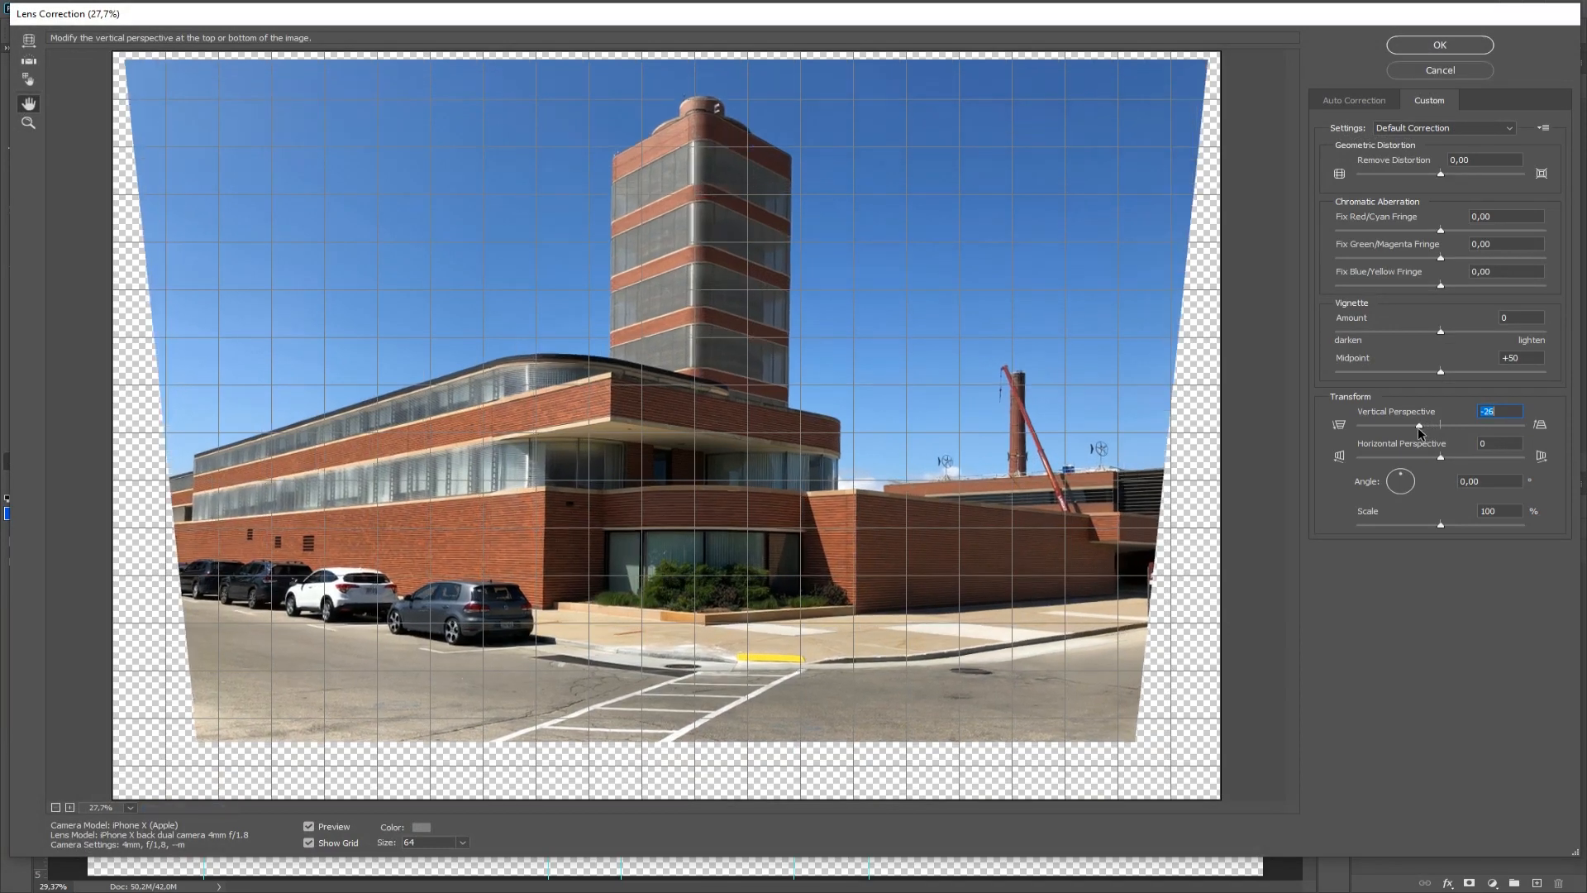
{"action": "left_click_drag", "start_coordinate": [1417, 428], "coordinate": [1415, 428]}
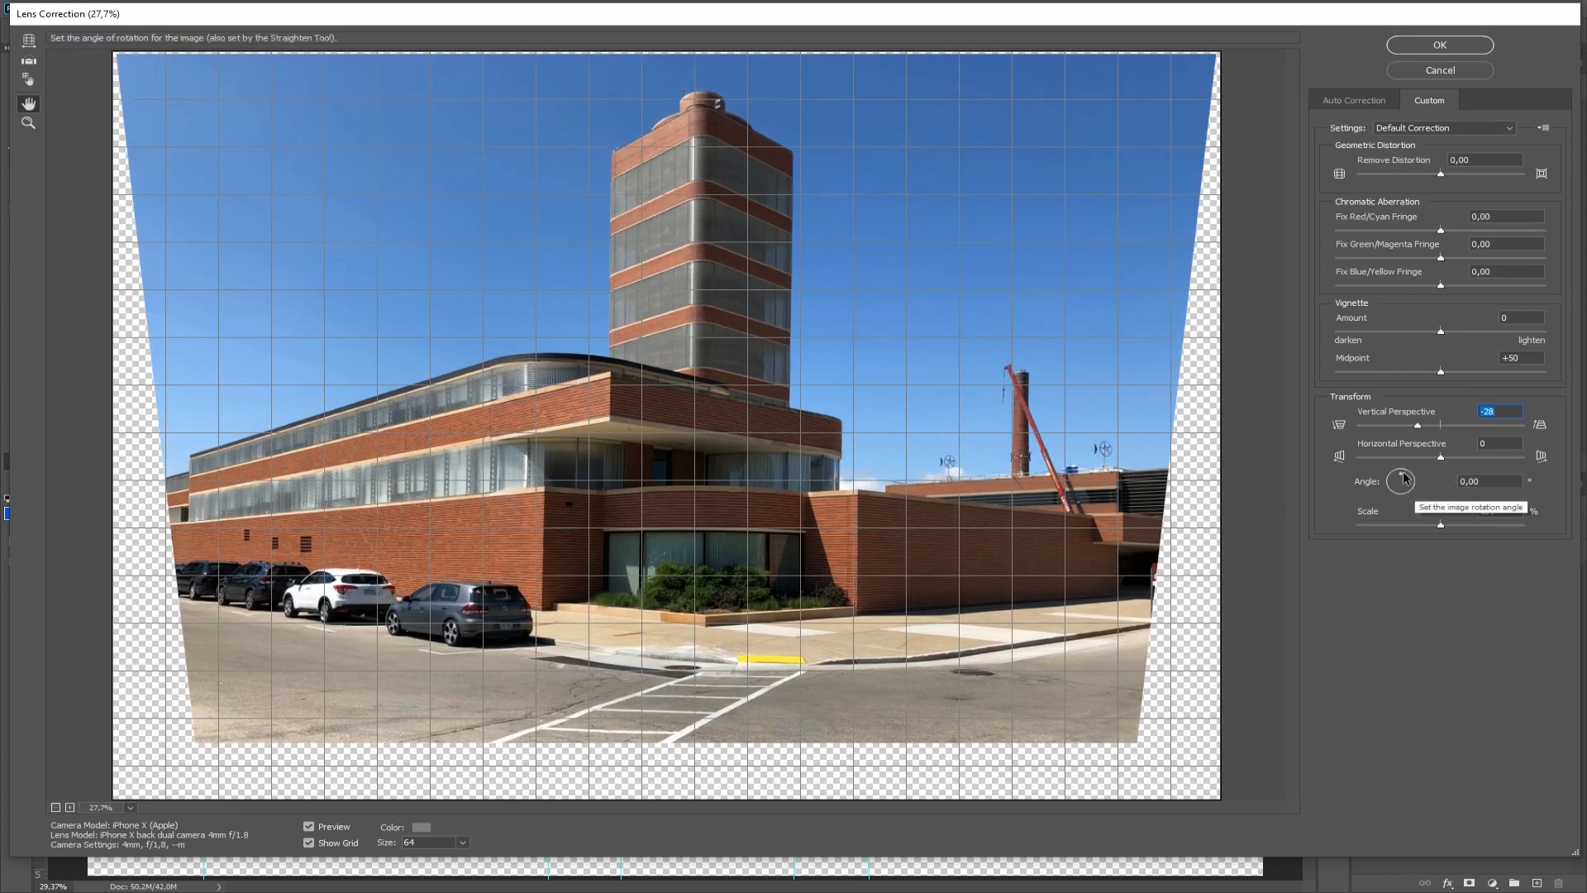
Step: Set the Lens Correction rotation angle to -0.5 degrees
{"action": "left_click", "coordinate": [1476, 480]}
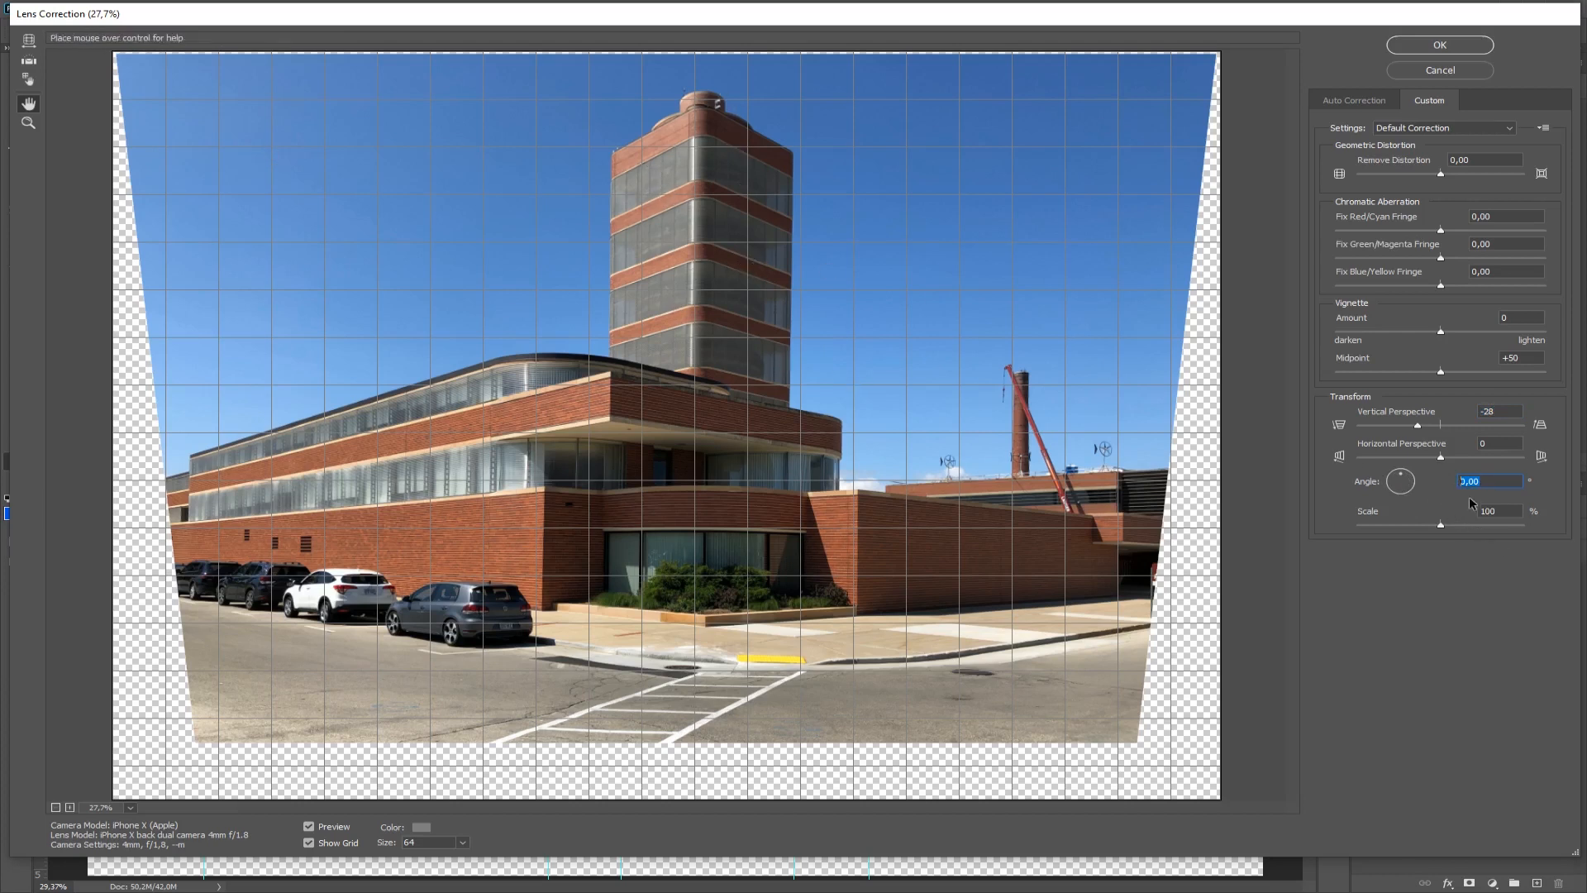
{"action": "type", "text": "5"}
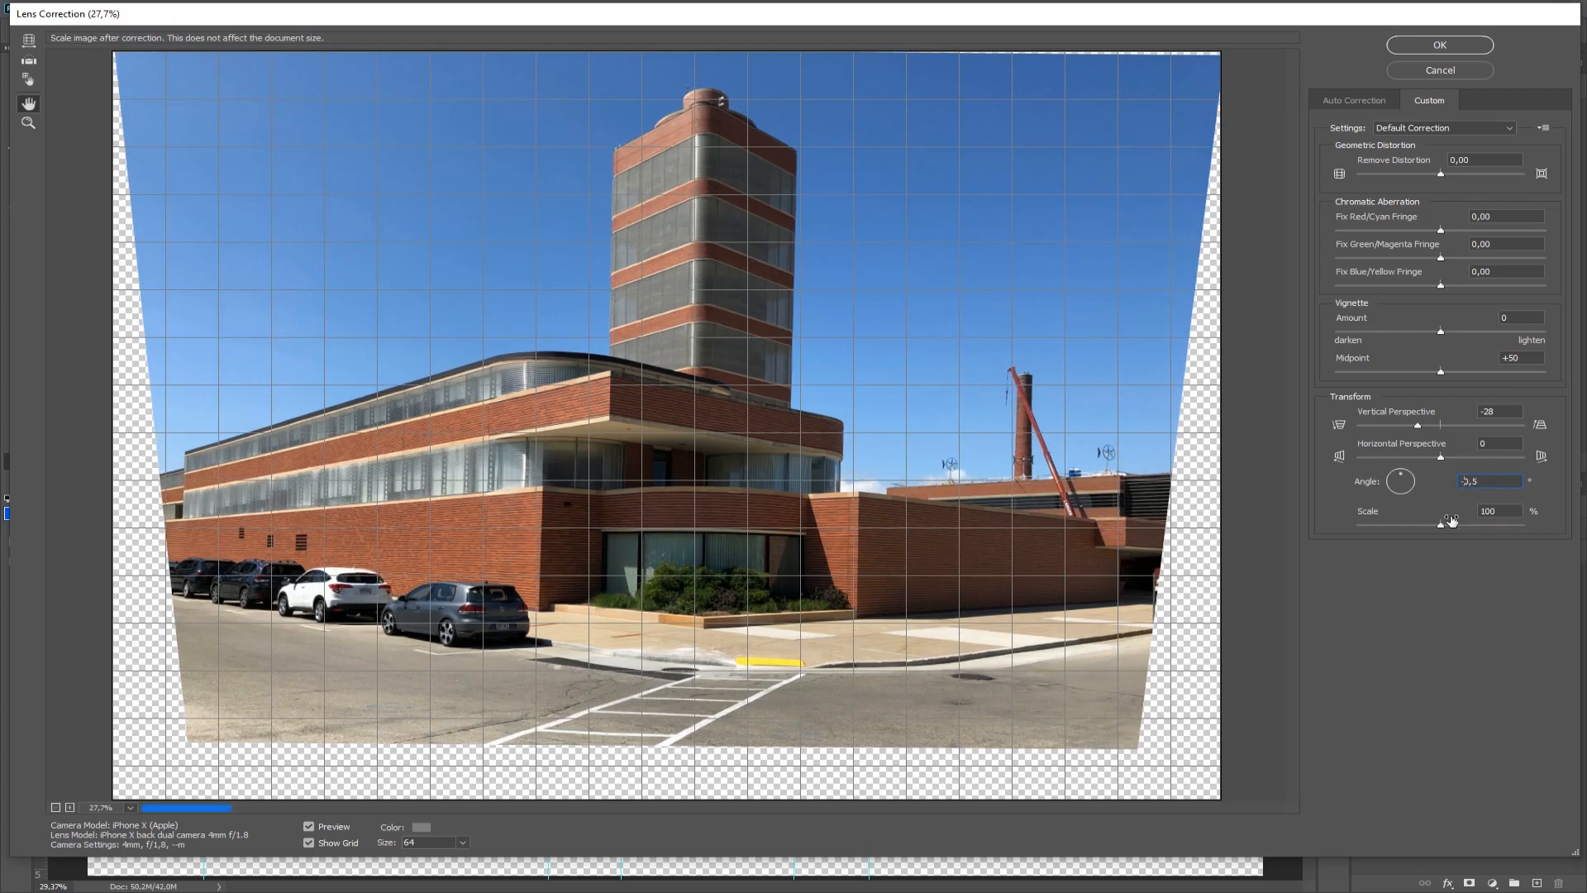
{"action": "key", "text": "Home"}
{"action": "type", "text": "-"}
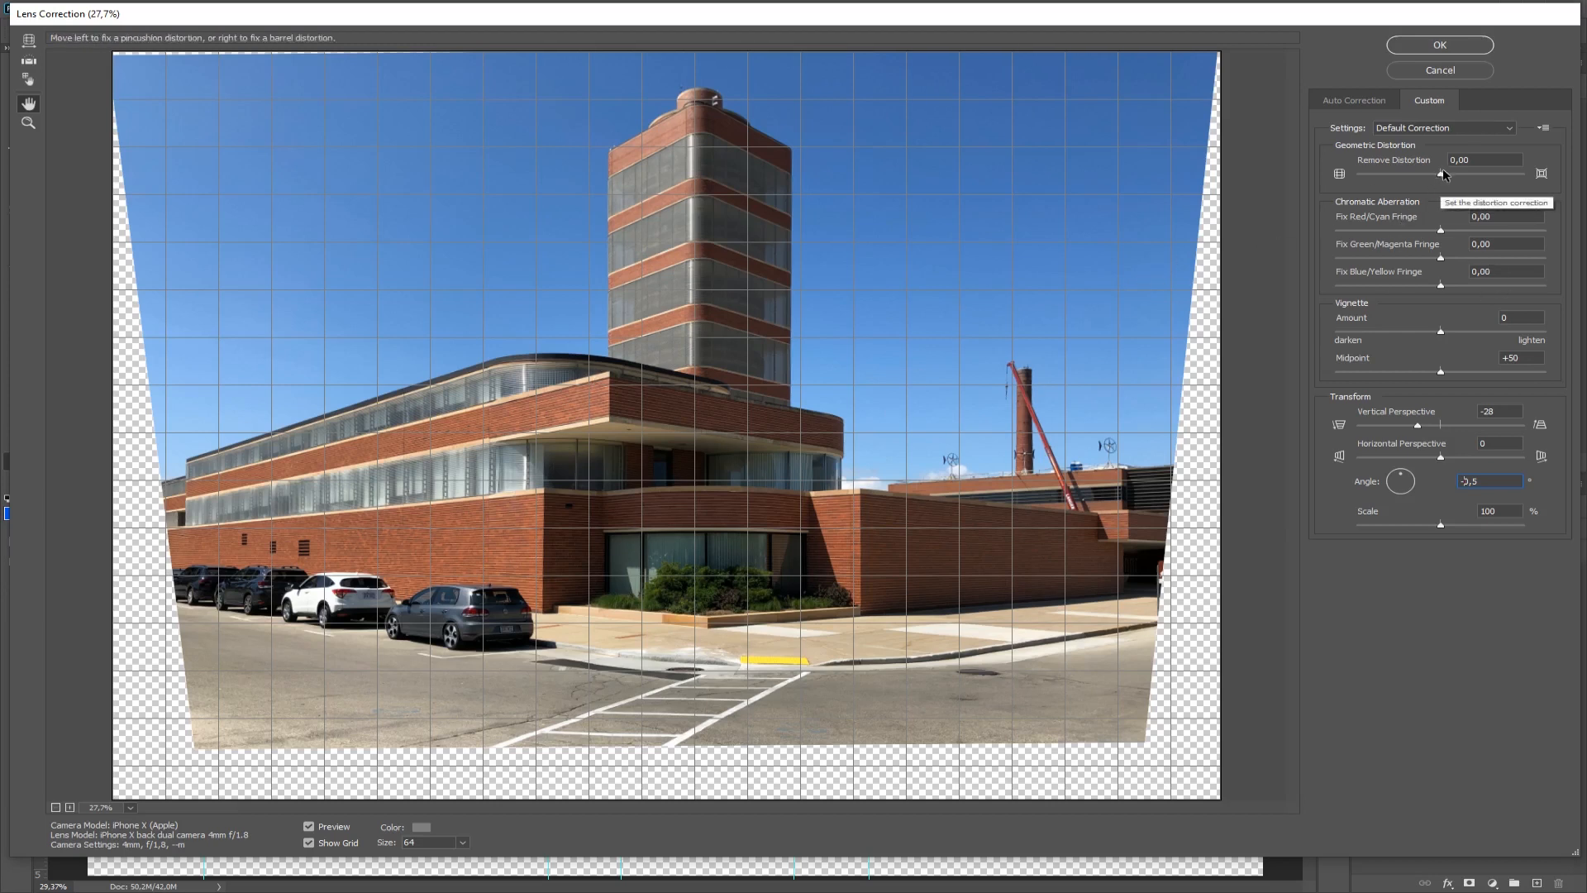
Step: Set Remove Distortion to +2.00 and apply the Lens Correction to the photo
{"action": "left_click_drag", "start_coordinate": [1442, 171], "coordinate": [1443, 172]}
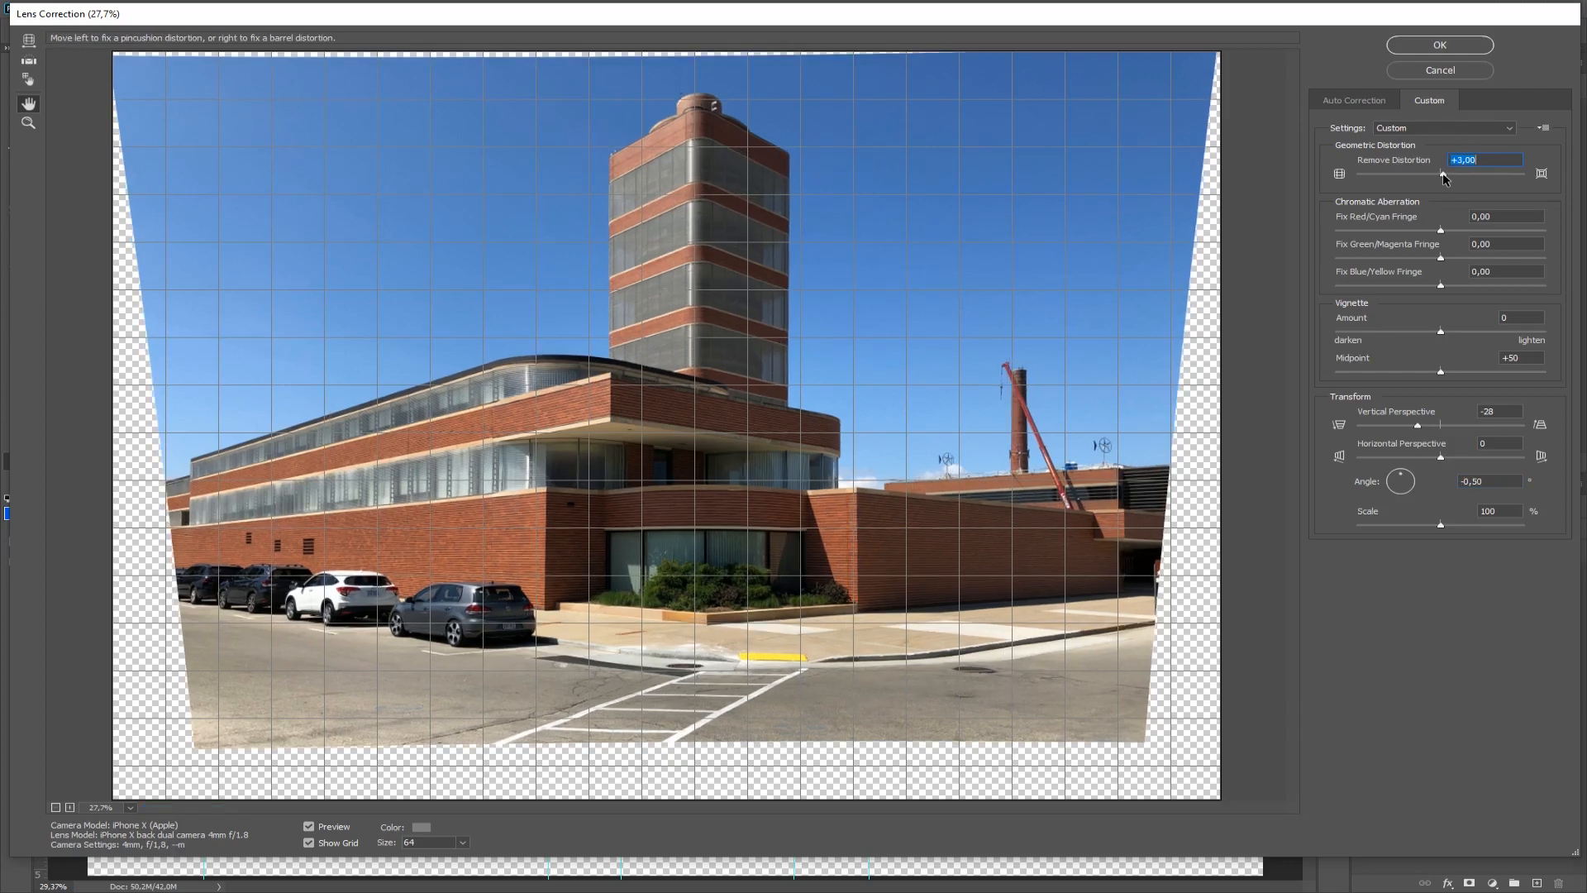
{"action": "key", "text": "Down"}
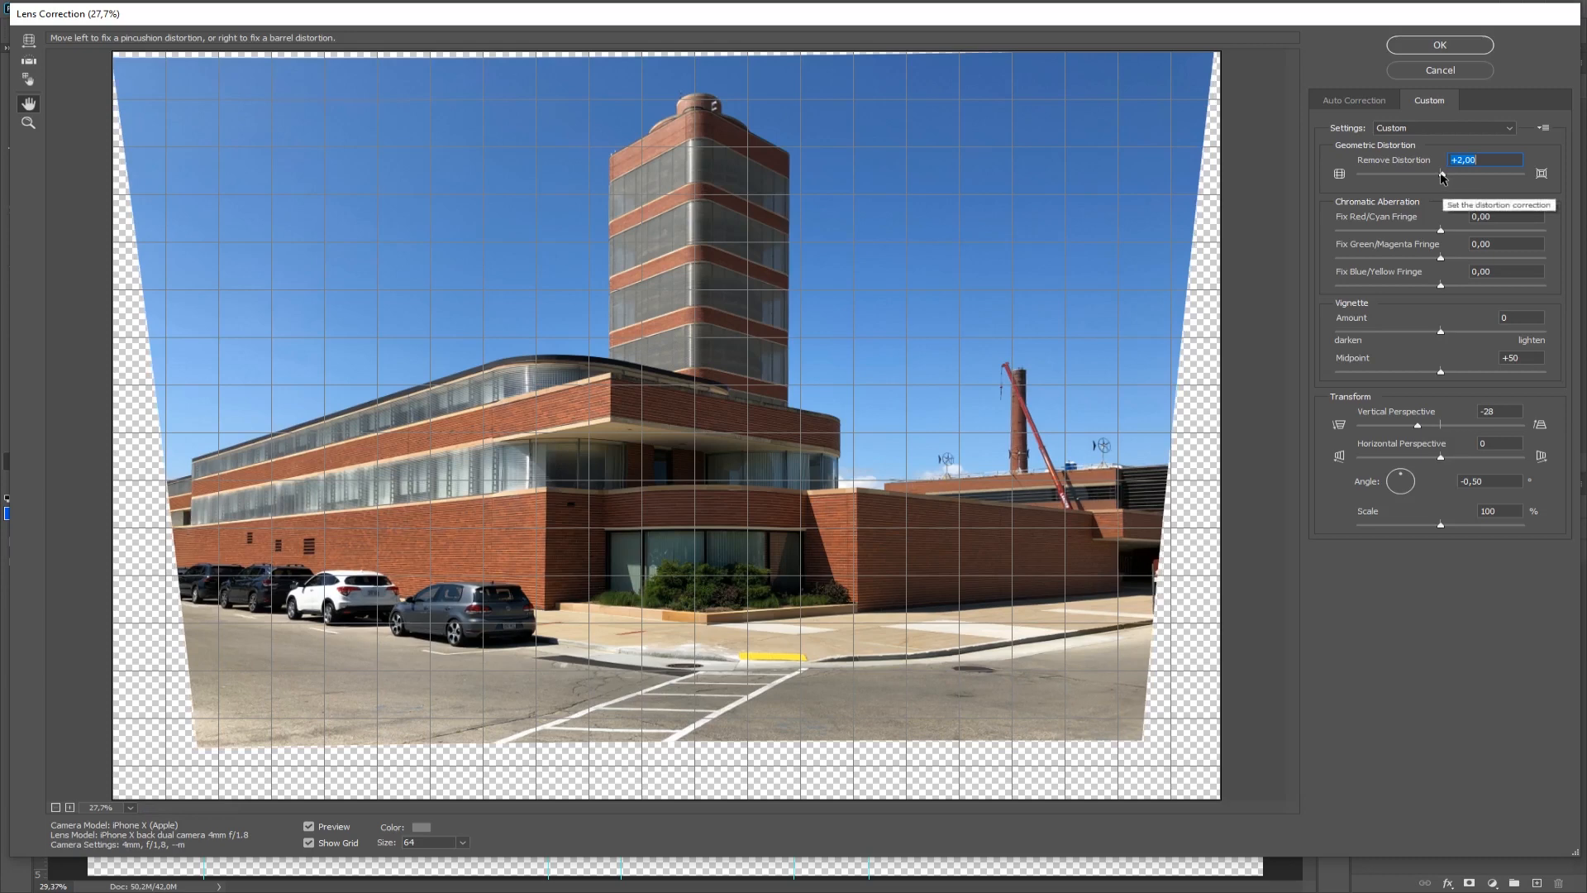
{"action": "left_click", "coordinate": [1457, 45]}
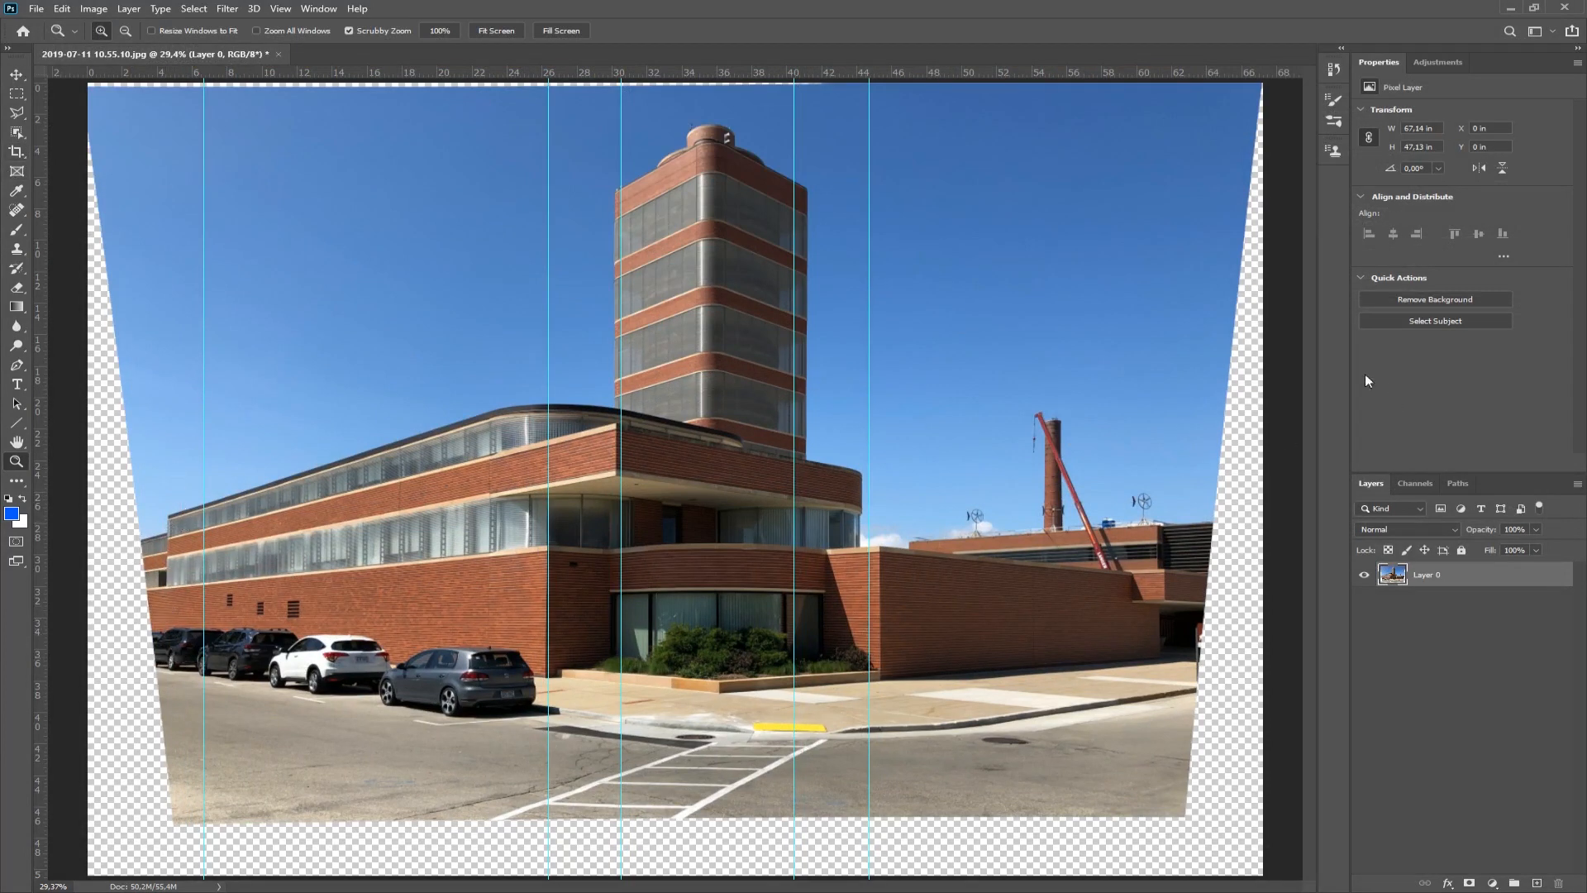
Step: Start a crop of the photo and pull in all four edges to exclude the transparent margins around the building
{"action": "left_click", "coordinate": [15, 153]}
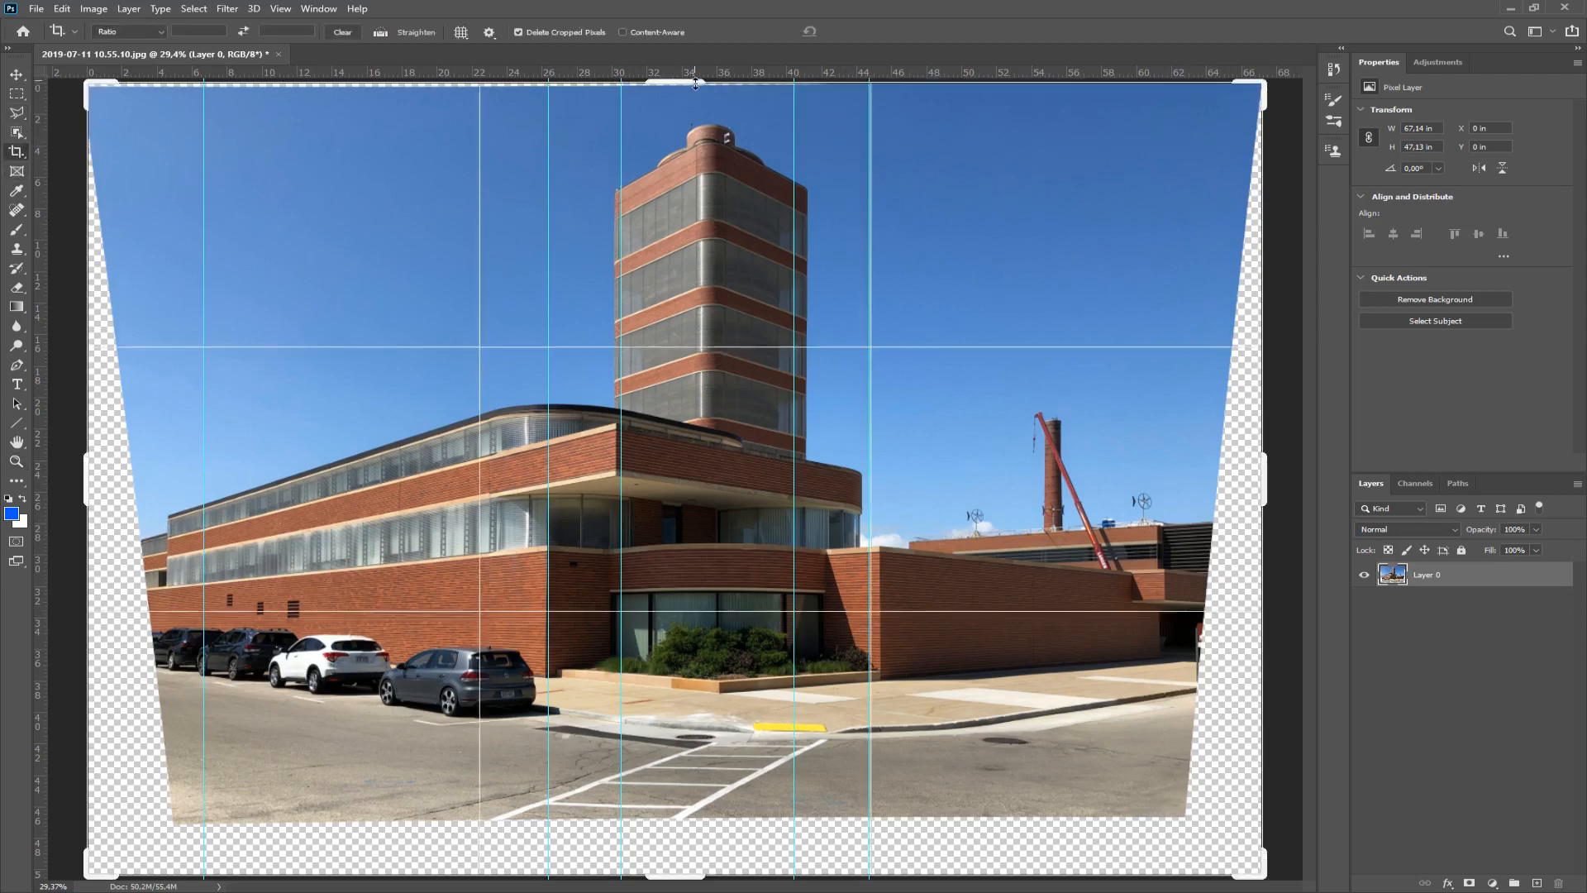
{"action": "left_click_drag", "start_coordinate": [695, 84], "coordinate": [695, 87]}
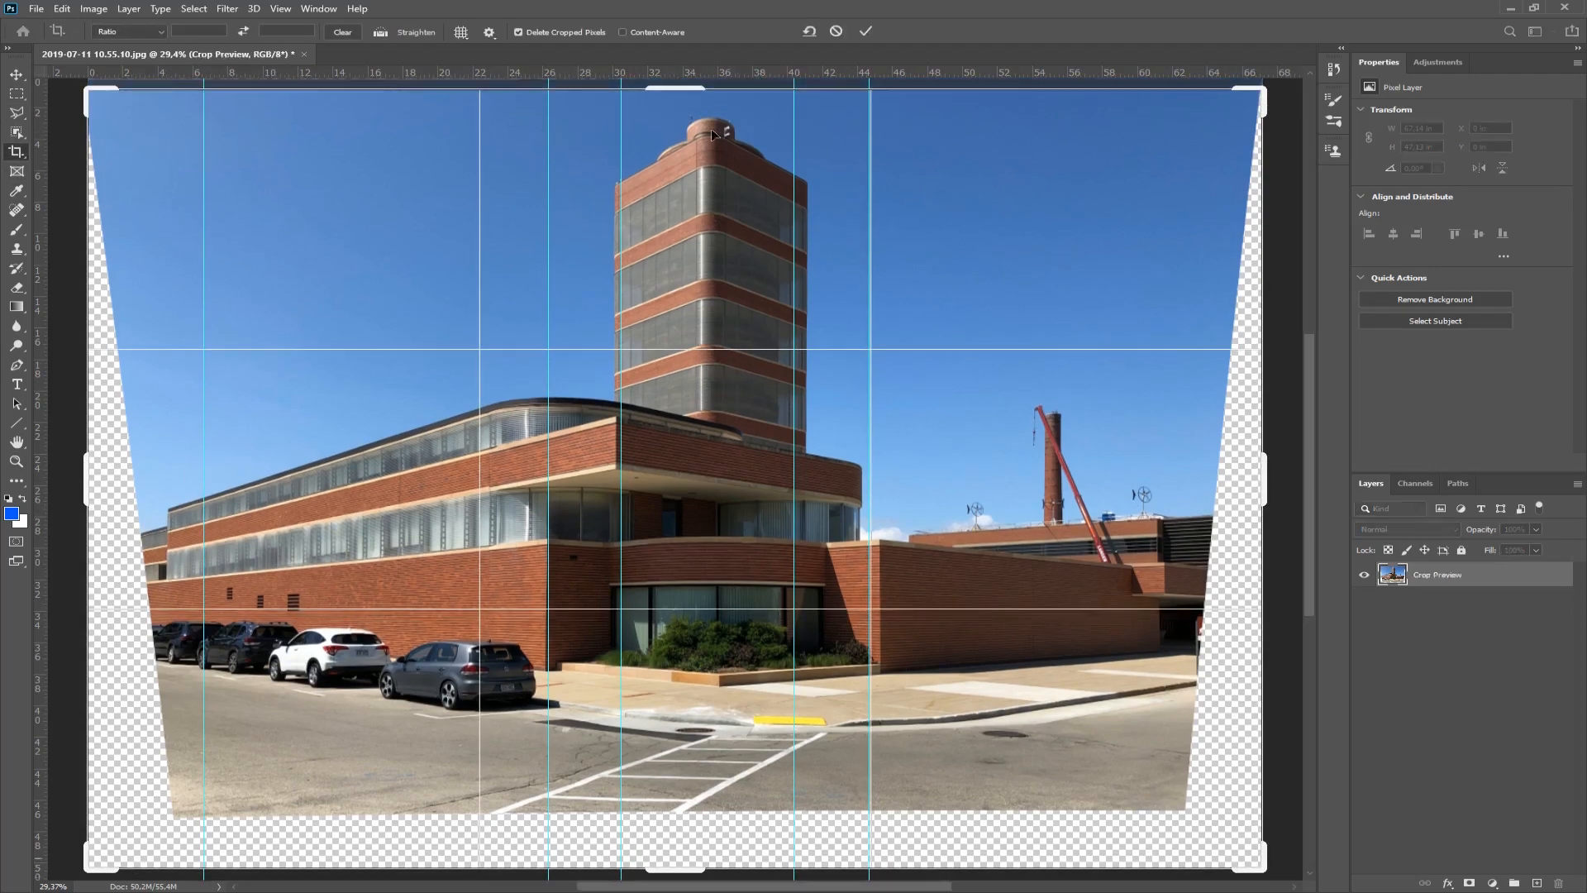
{"action": "left_click_drag", "start_coordinate": [1268, 489], "coordinate": [1229, 493]}
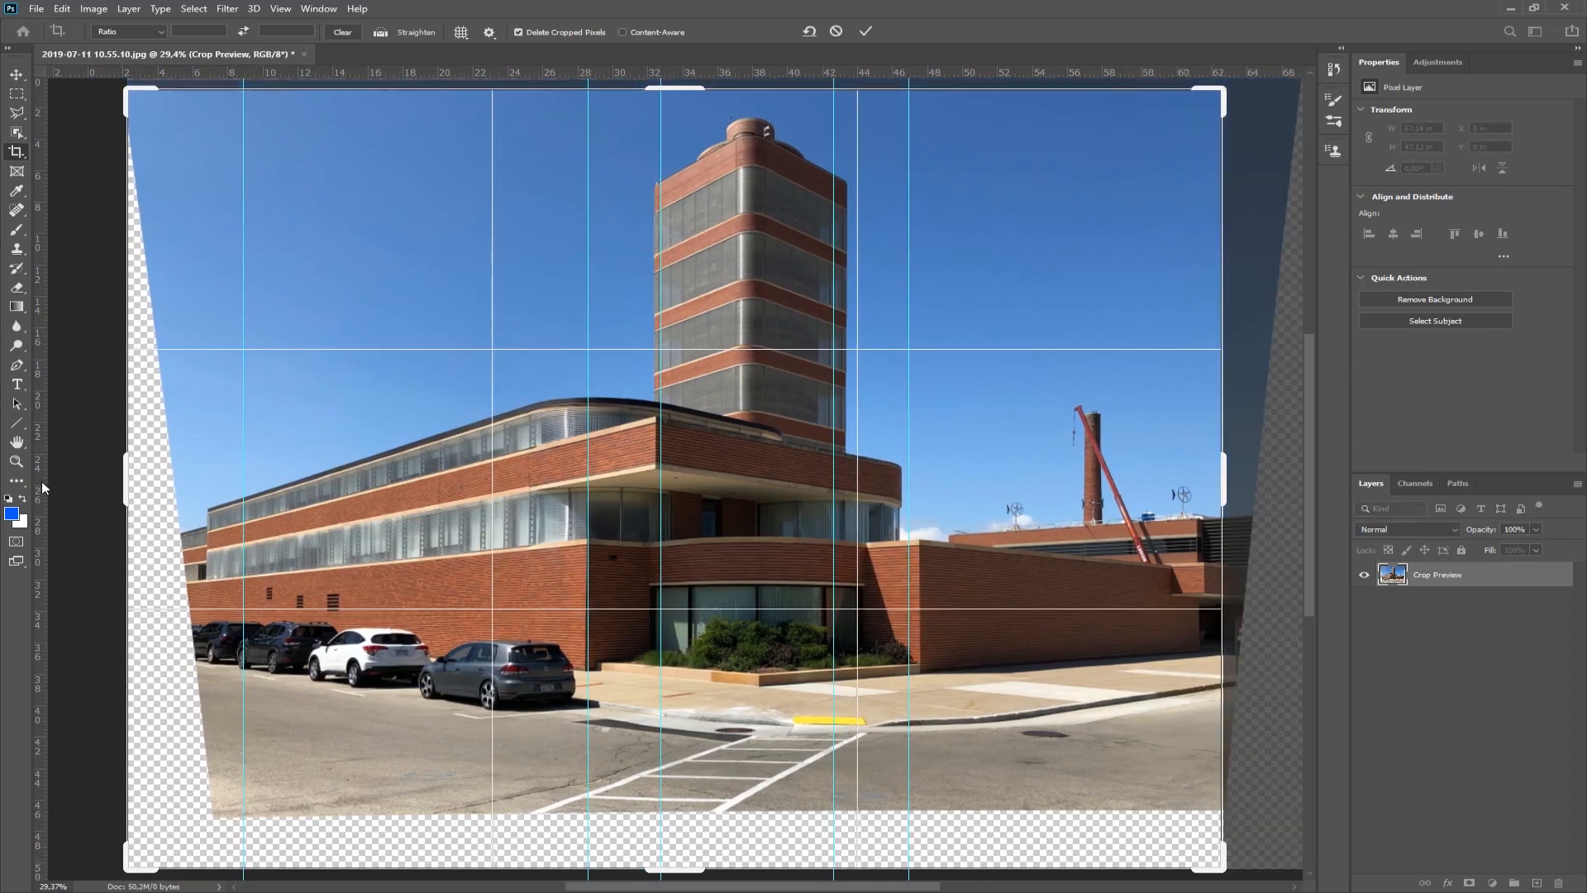
{"action": "left_click_drag", "start_coordinate": [112, 468], "coordinate": [167, 472]}
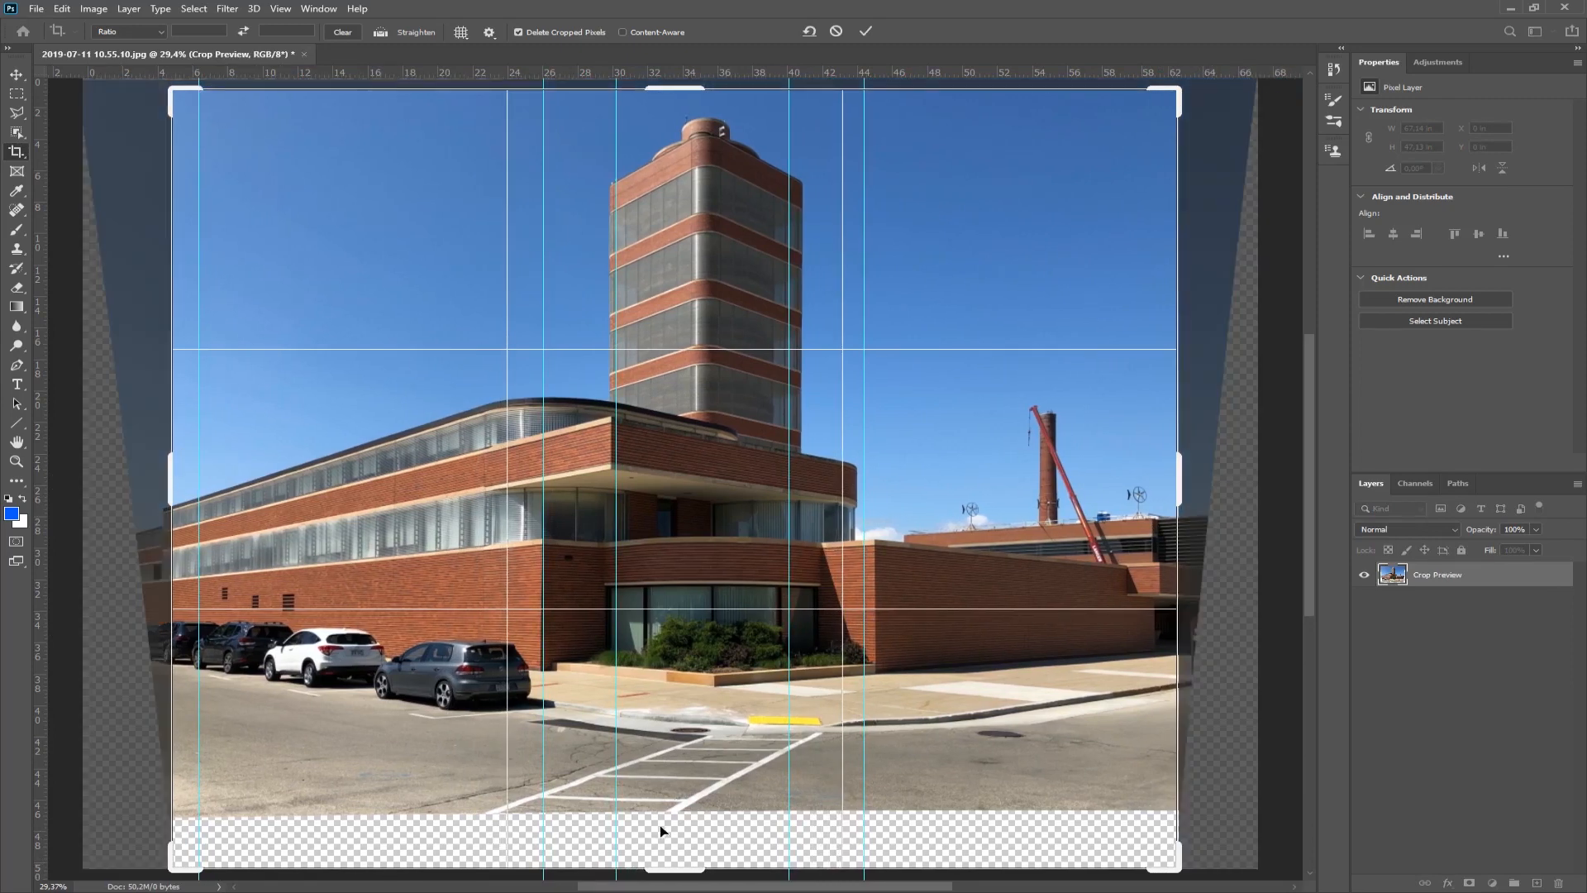
{"action": "left_click_drag", "start_coordinate": [671, 865], "coordinate": [671, 823]}
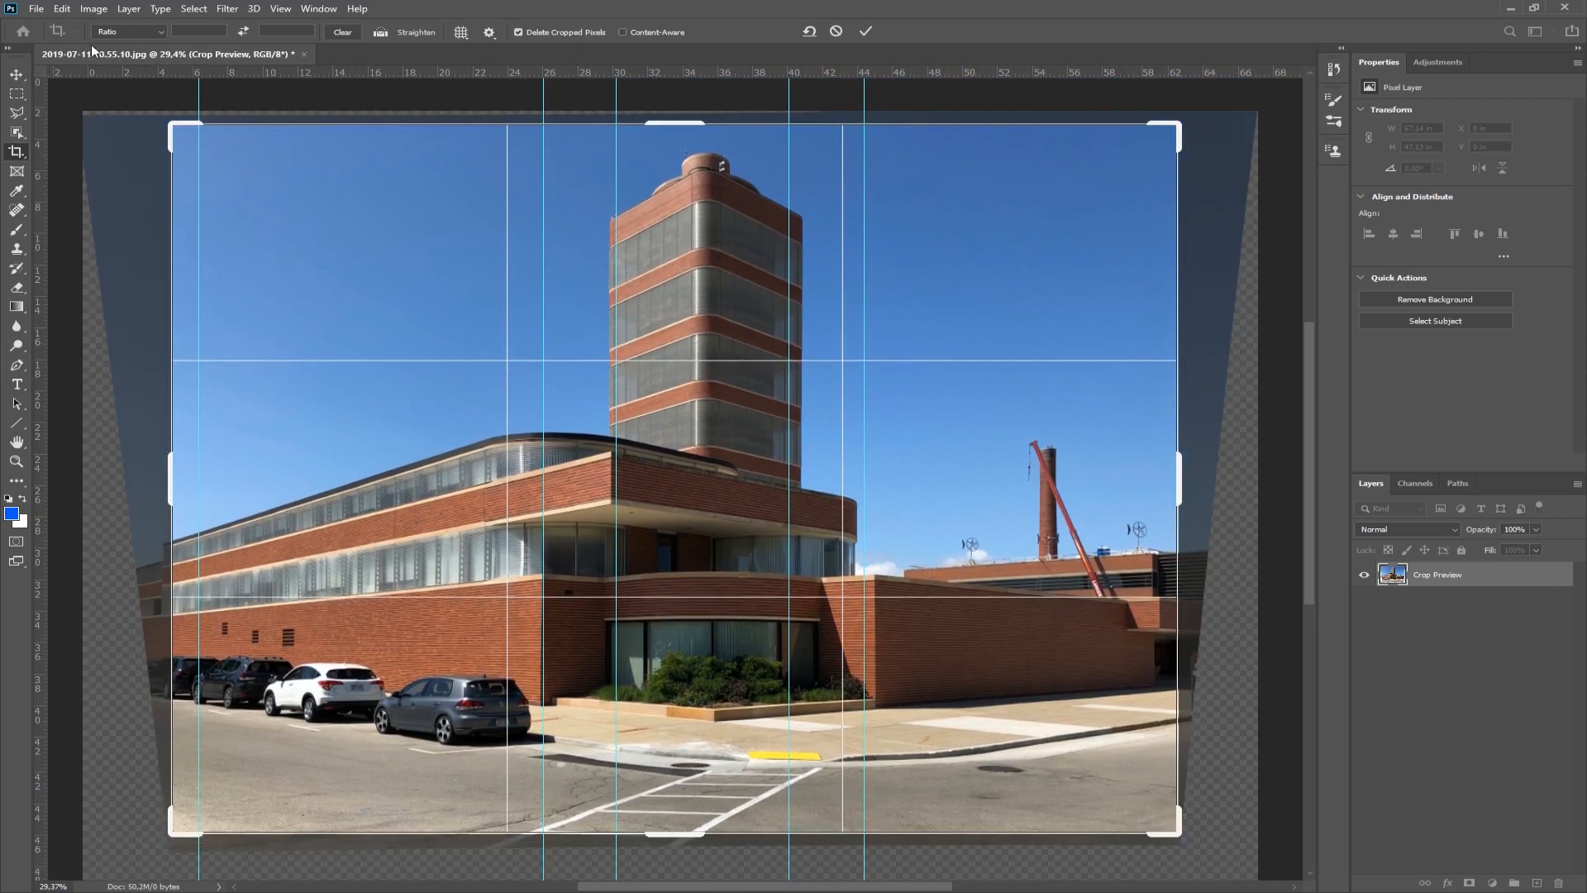
Step: Constrain the crop to 1 : 1 (Square), reposition the photo so the tower sits on the right-hand thirds line, and apply it
{"action": "left_click", "coordinate": [154, 34]}
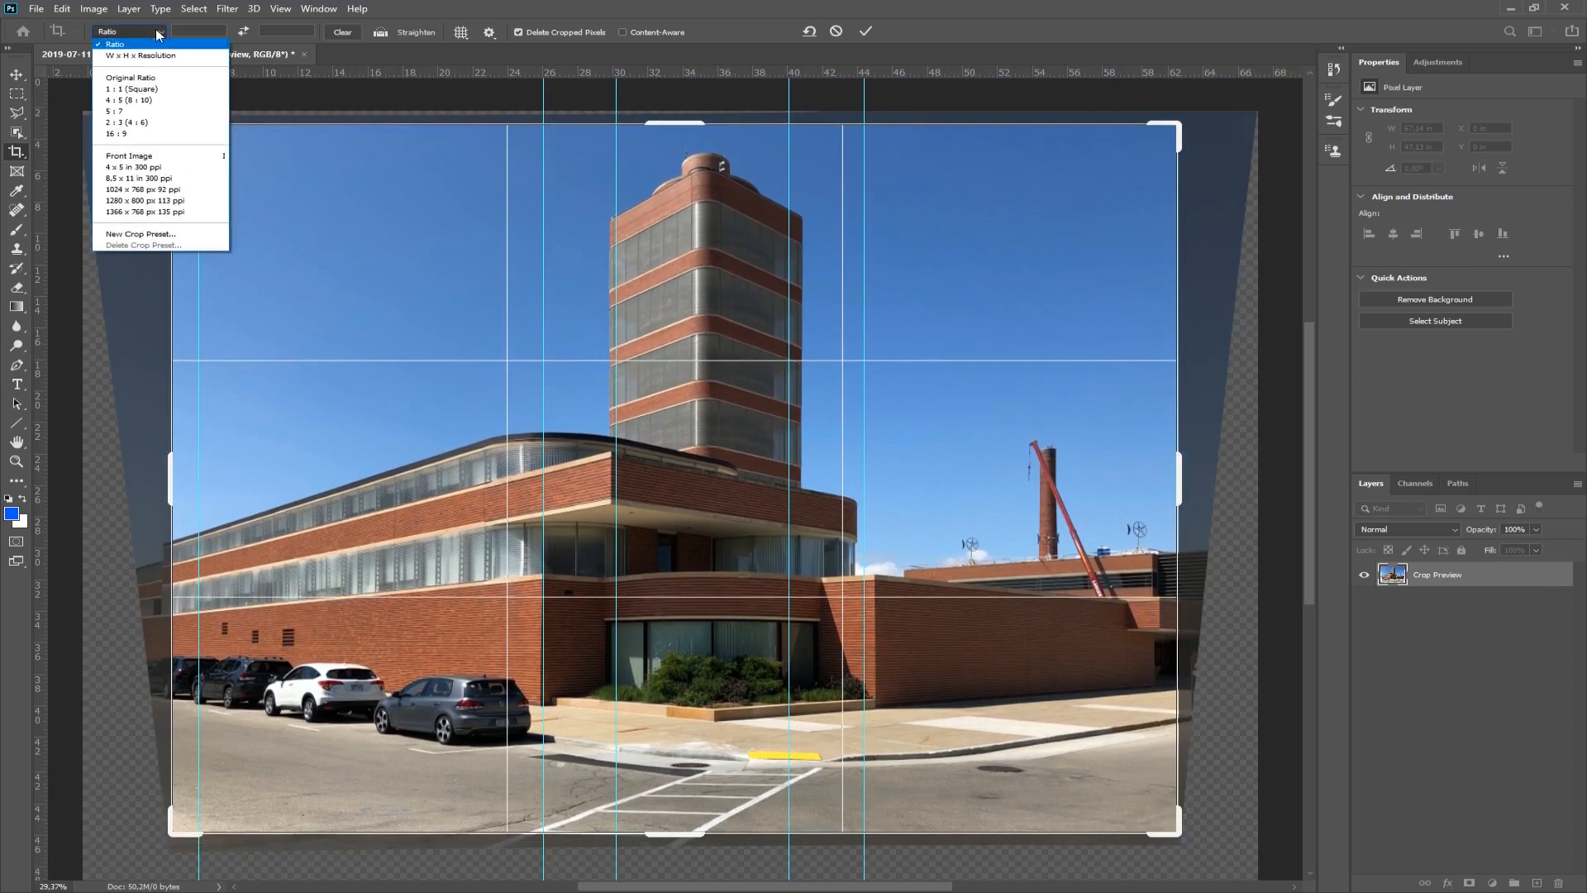
{"action": "left_click", "coordinate": [126, 89]}
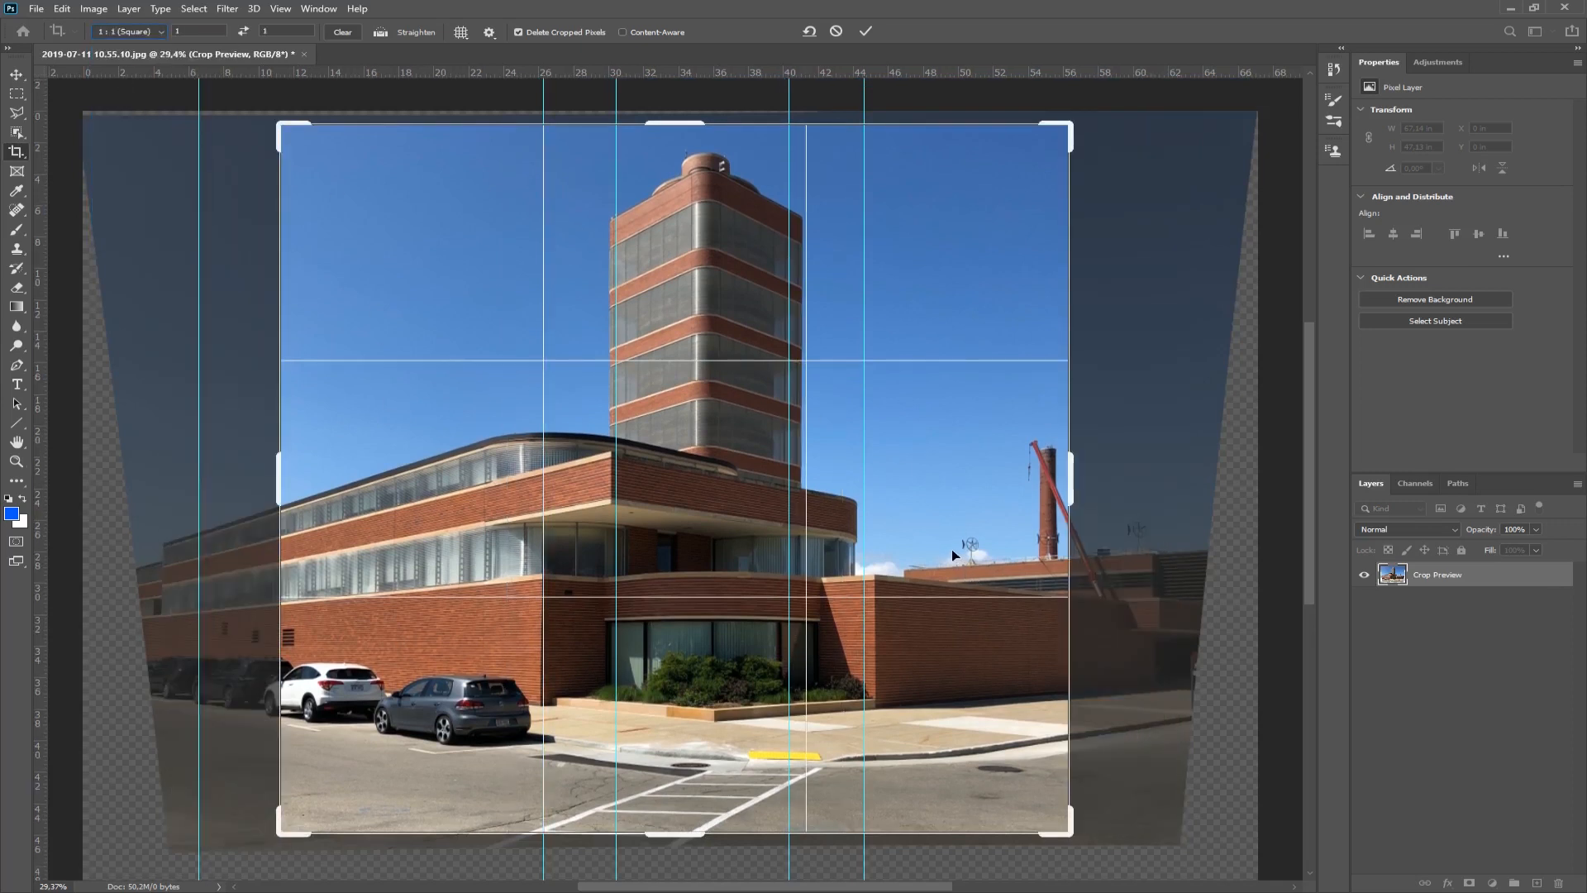
{"action": "left_click_drag", "start_coordinate": [951, 548], "coordinate": [1019, 552]}
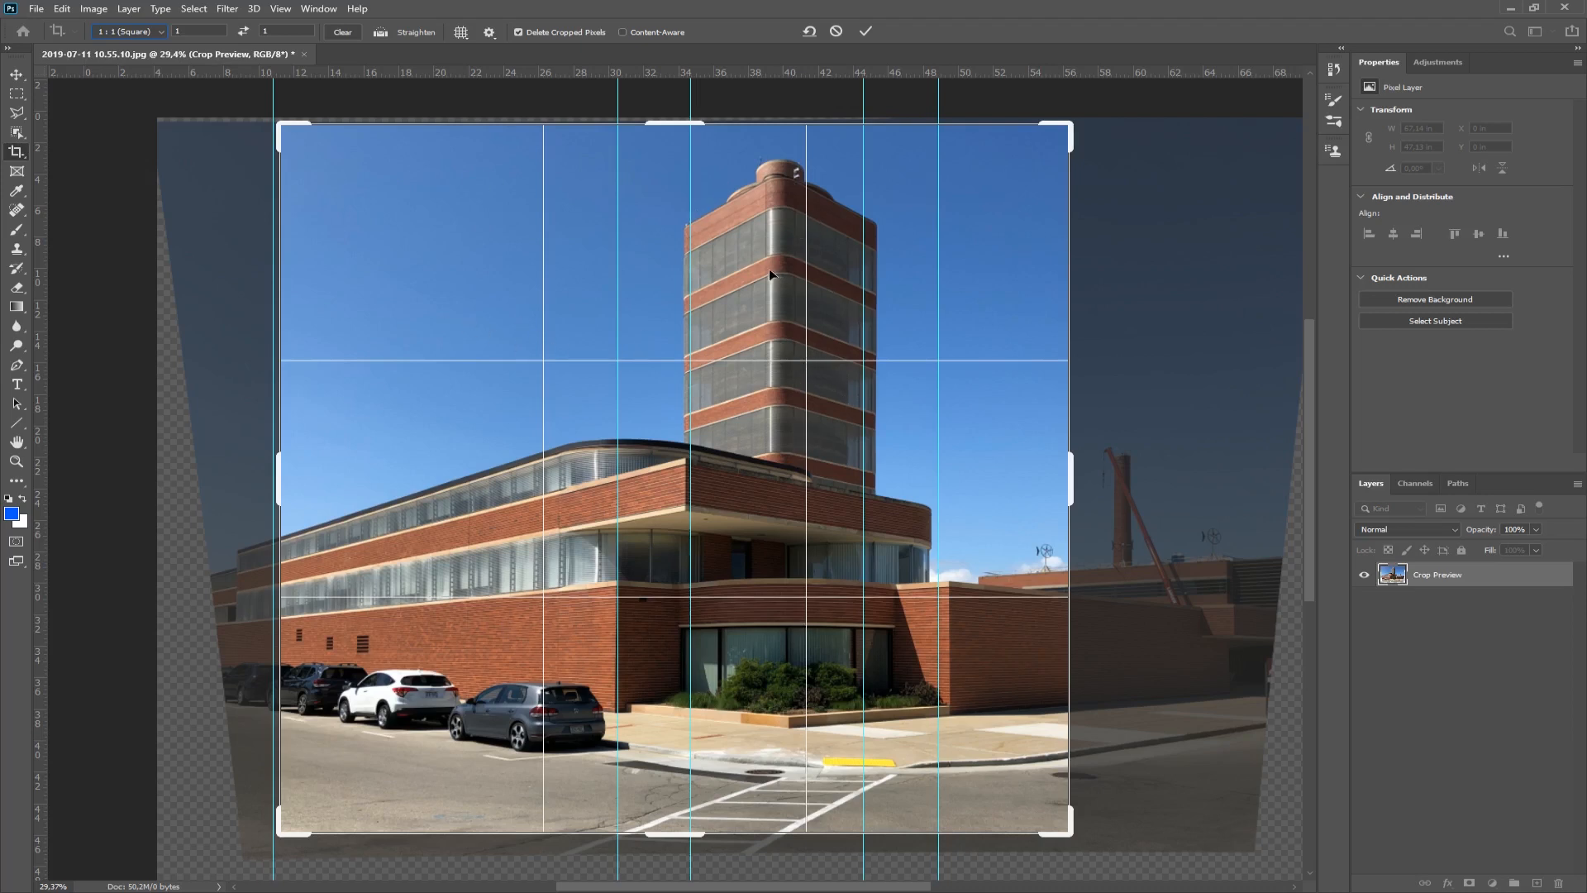
{"action": "left_click_drag", "start_coordinate": [768, 268], "coordinate": [790, 280]}
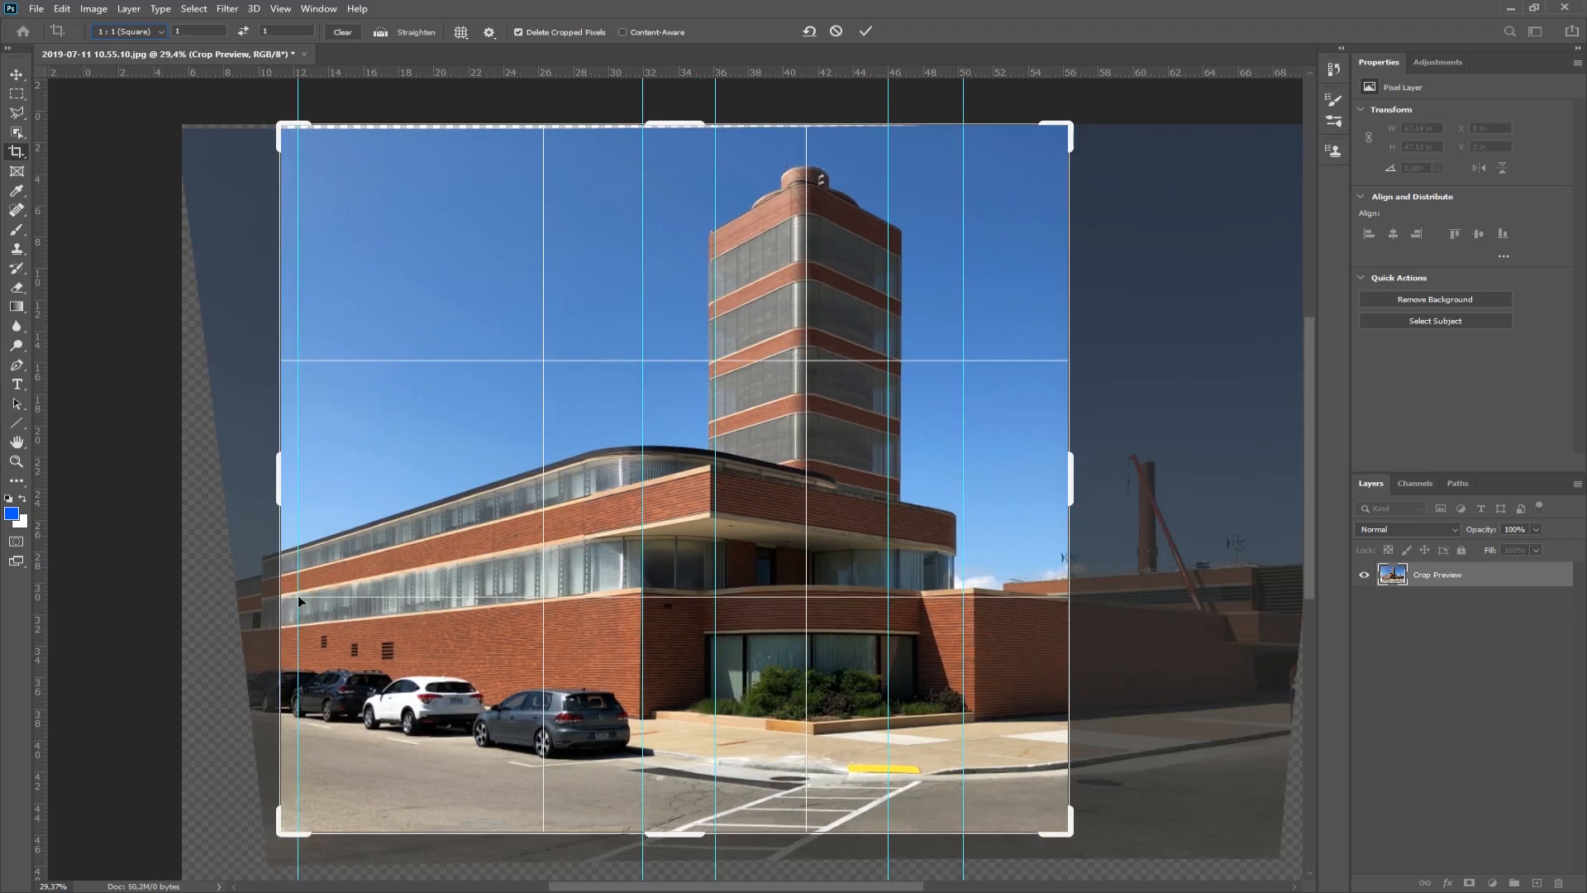
{"action": "left_click_drag", "start_coordinate": [772, 373], "coordinate": [777, 363]}
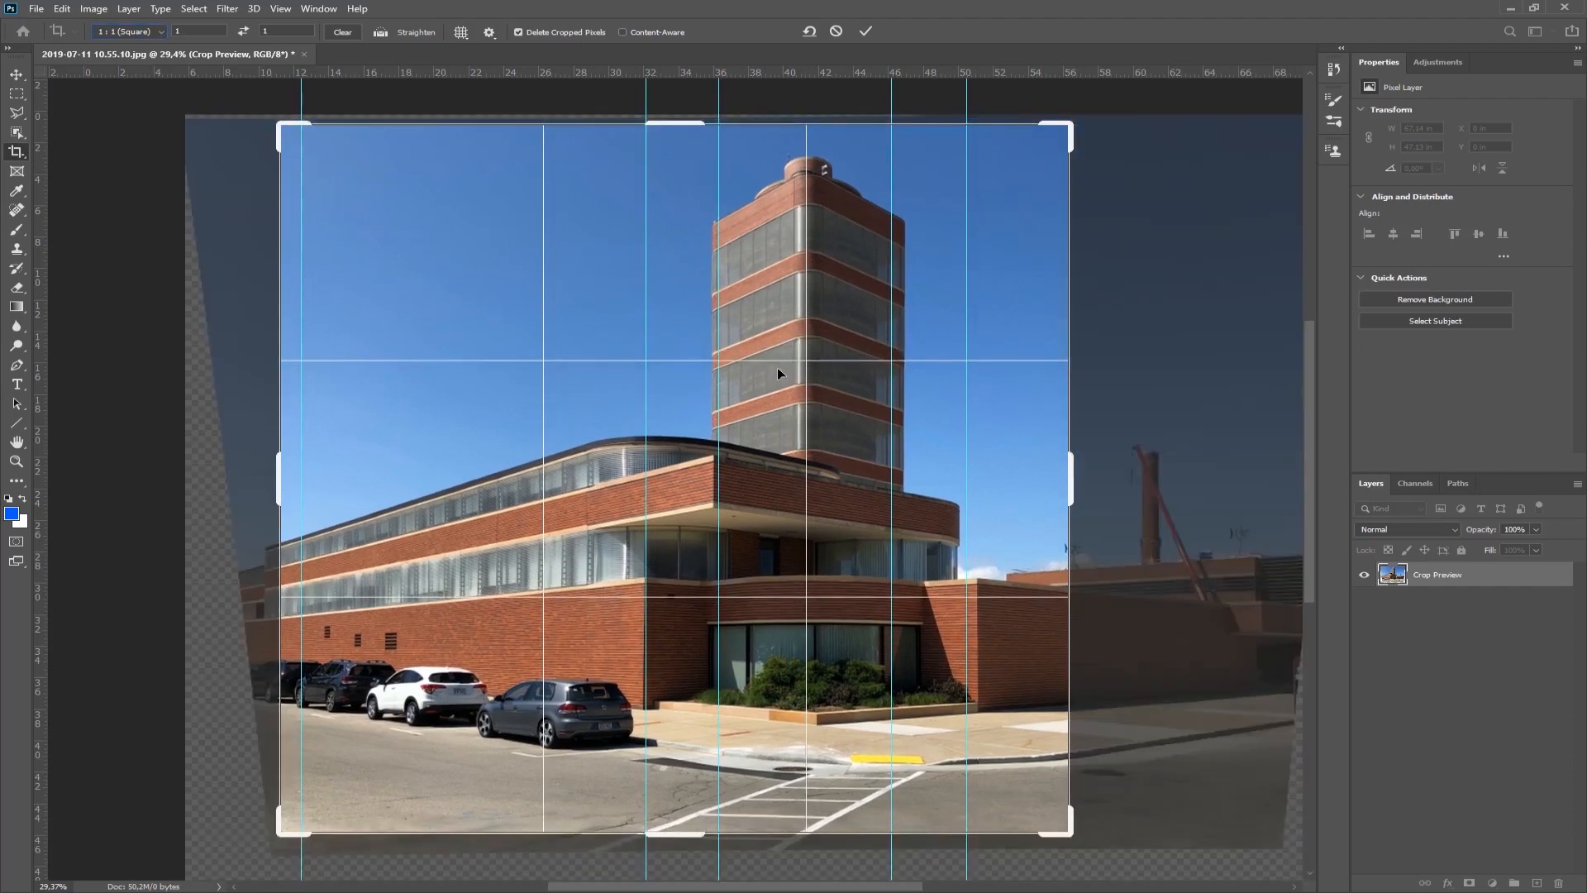
{"action": "key", "text": "Return"}
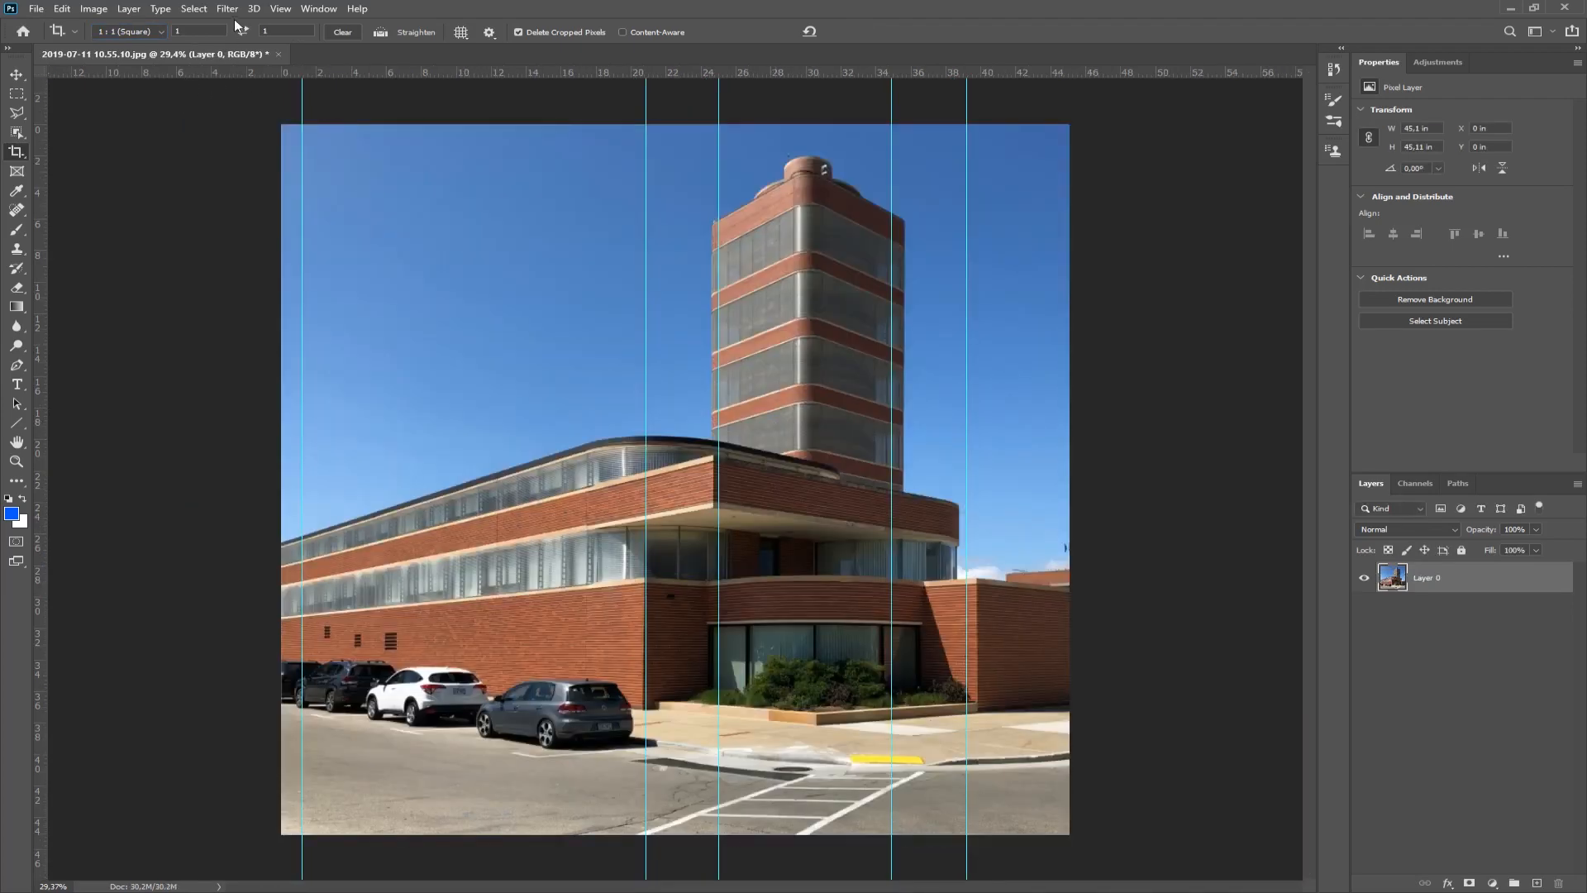
Step: Clear all the vertical guides from the cropped photo
{"action": "left_click", "coordinate": [280, 9]}
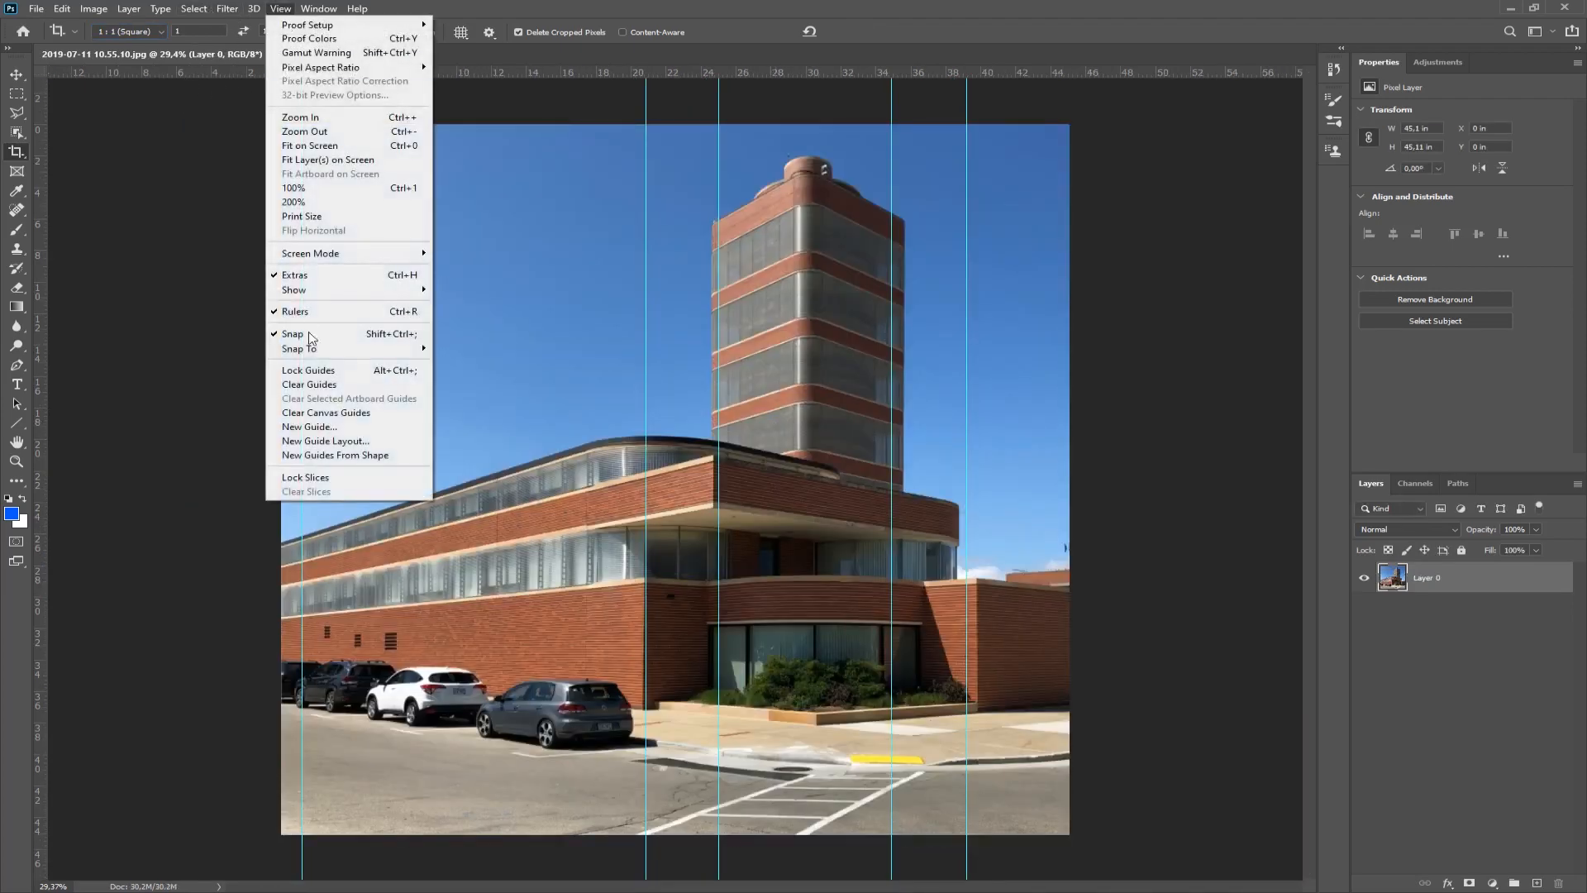
{"action": "left_click", "coordinate": [315, 389]}
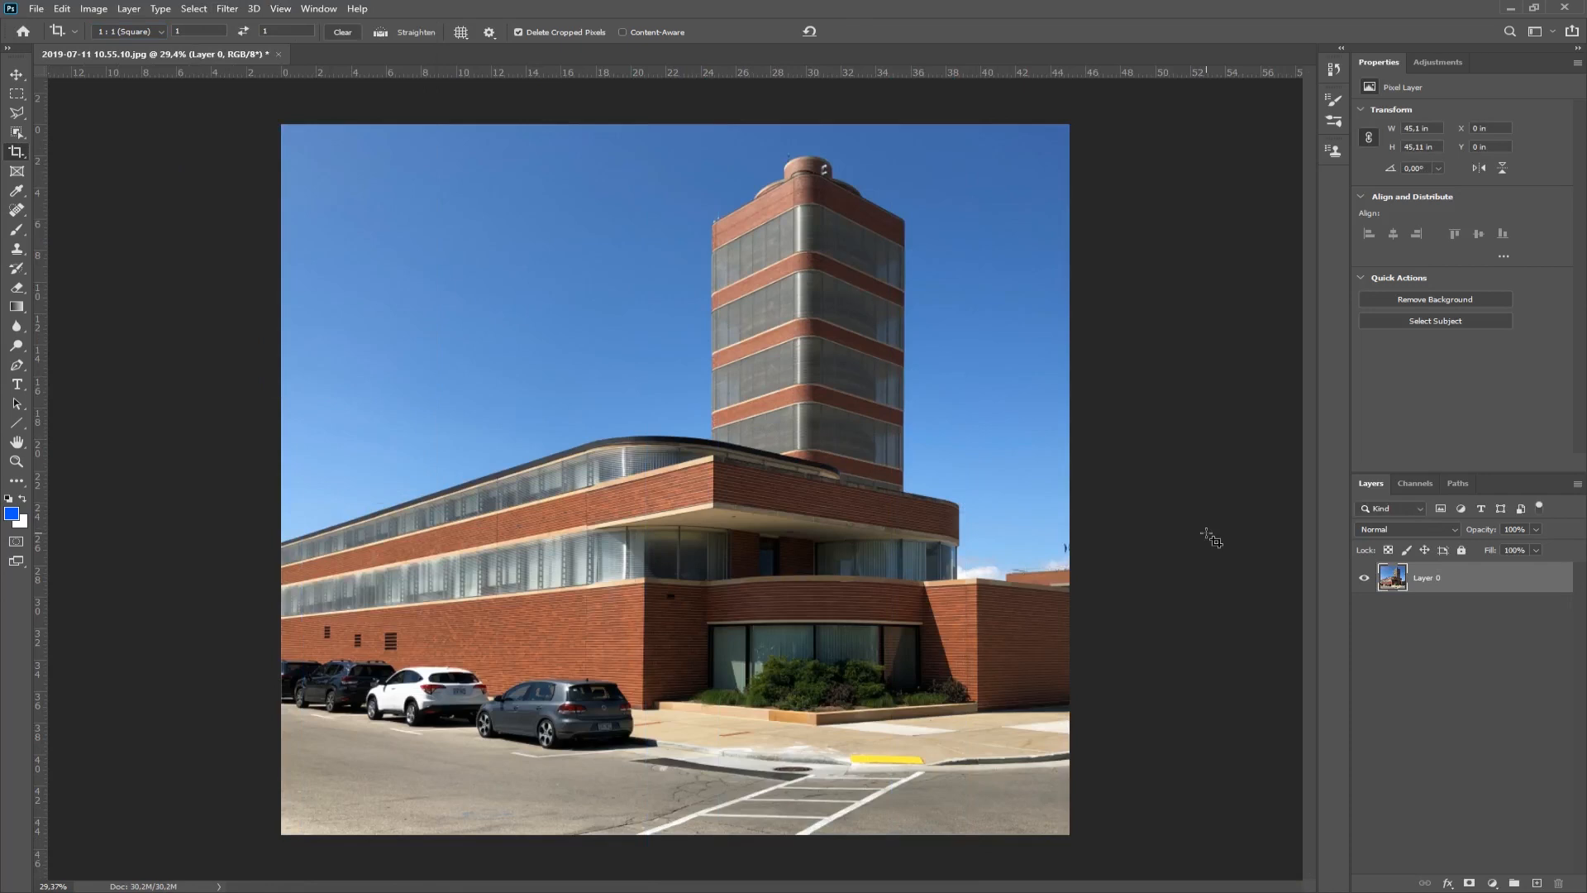